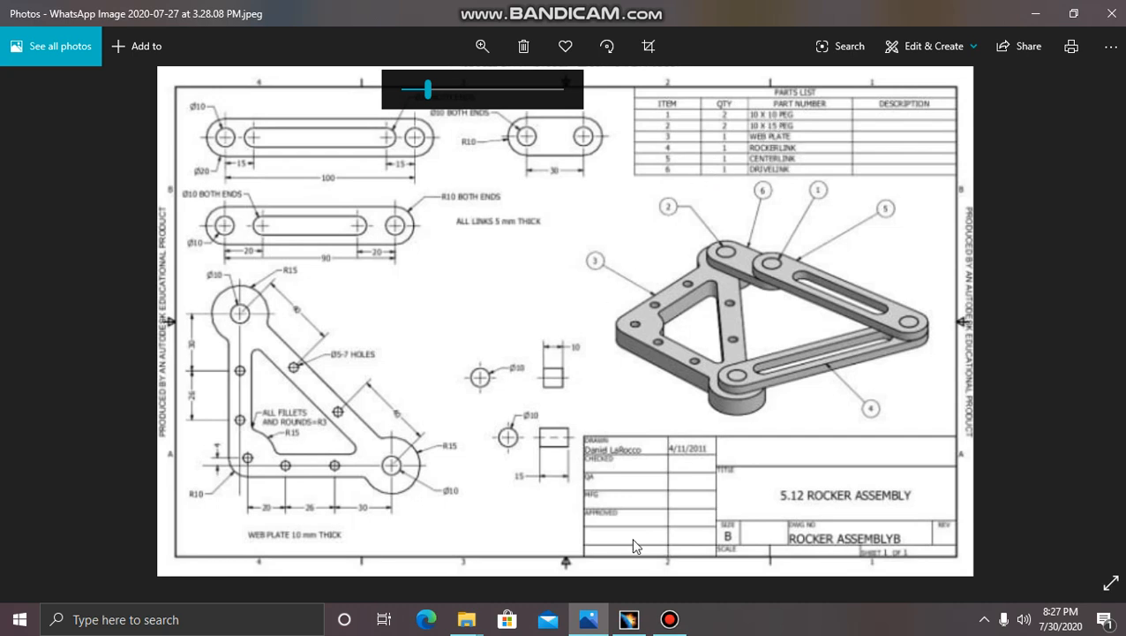
- Switch to CATIA V5 and open a new sketch on the xy plane of Part1
left_click(628, 620)
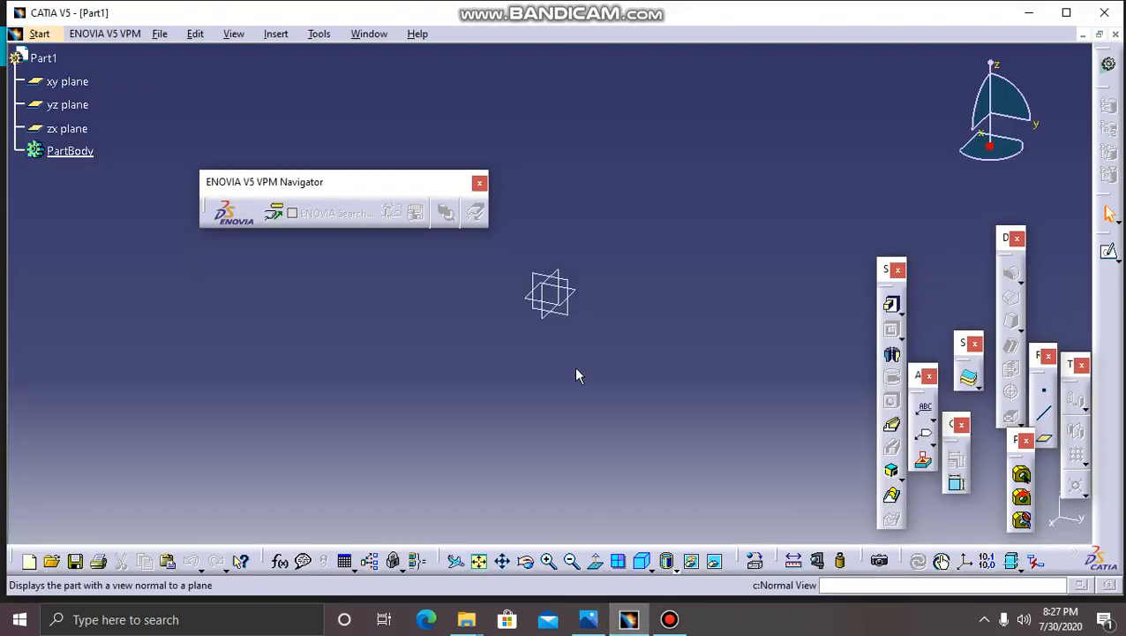
left_click(563, 281)
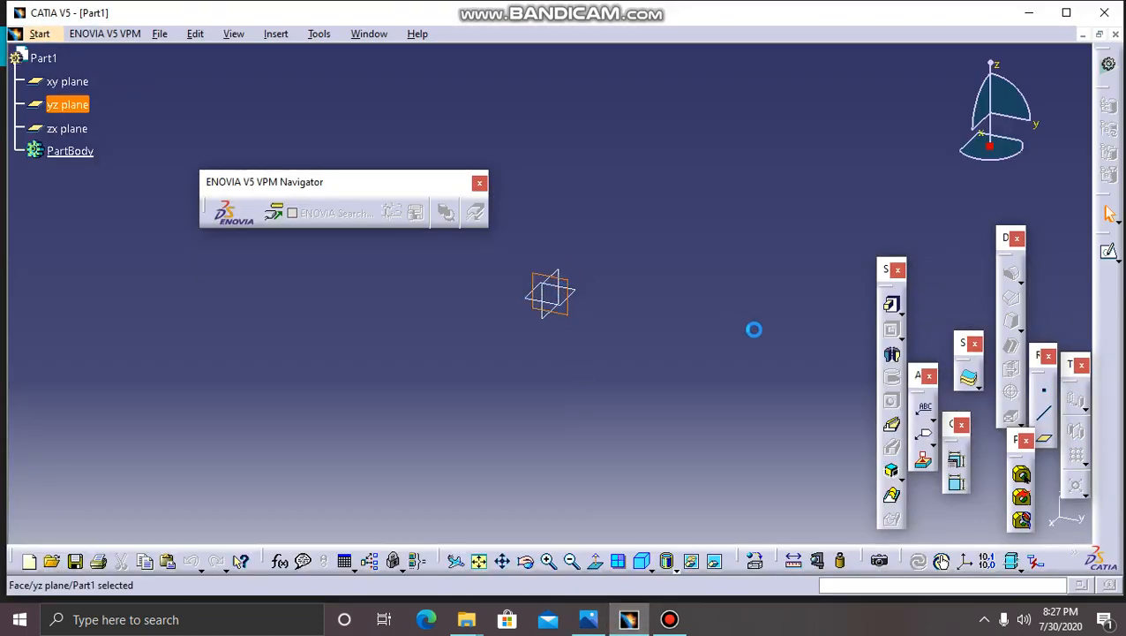
left_click(567, 309)
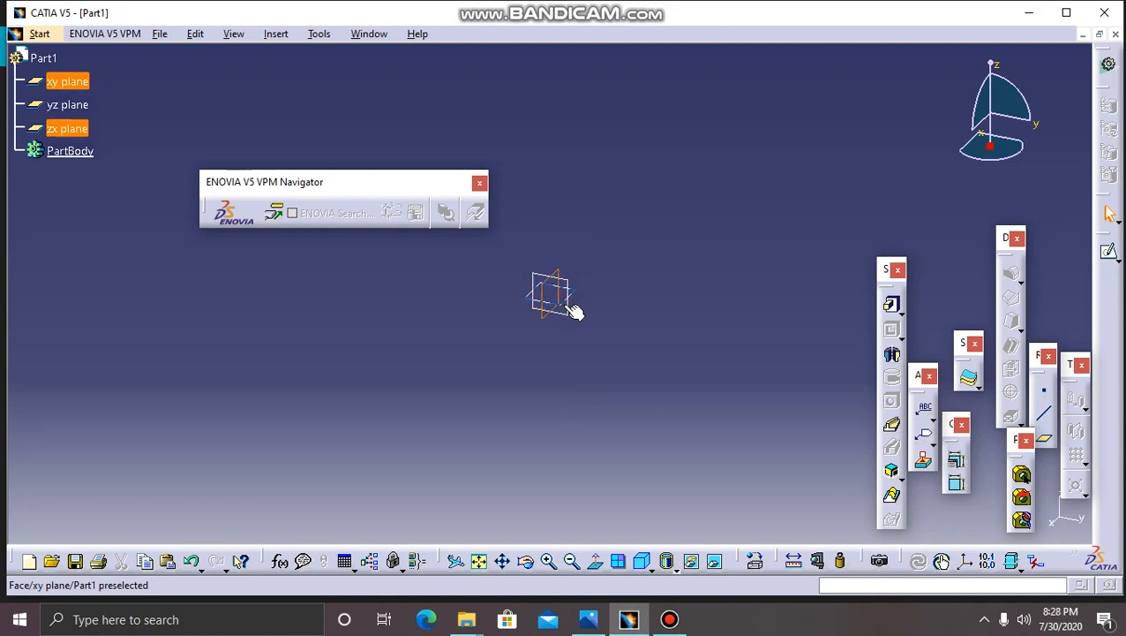
left_click(564, 300)
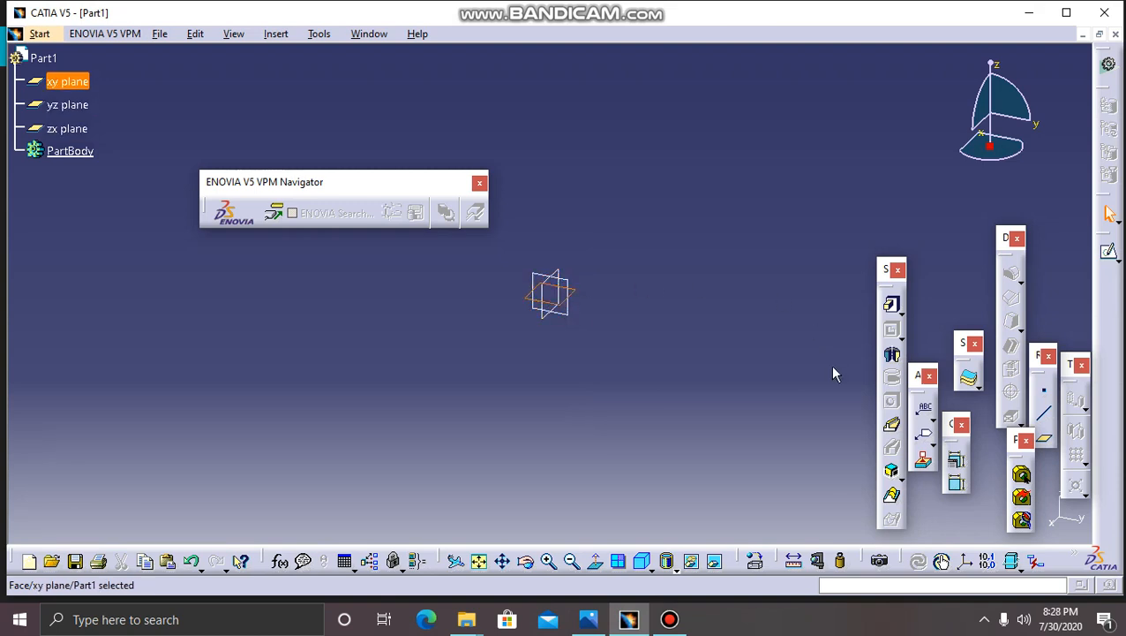
left_click(1108, 248)
left_click(1109, 255)
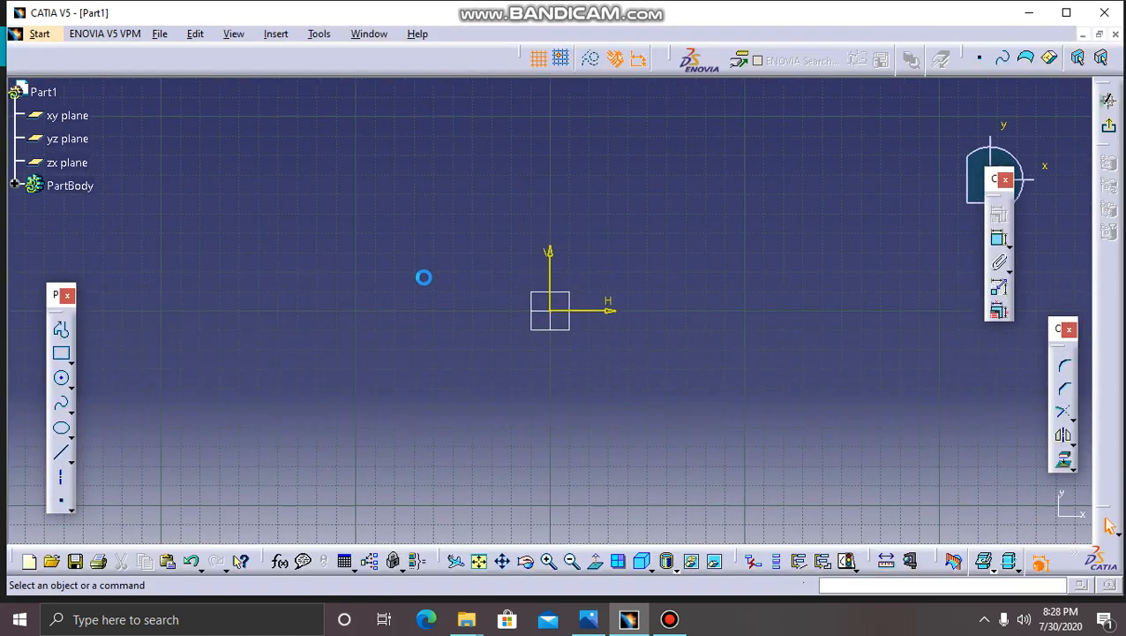
- After checking the link drawing, sketch concentric circles about 29 mm and 17 mm in diameter on the horizontal axis, about 118 mm left of the origin
left_click(588, 619)
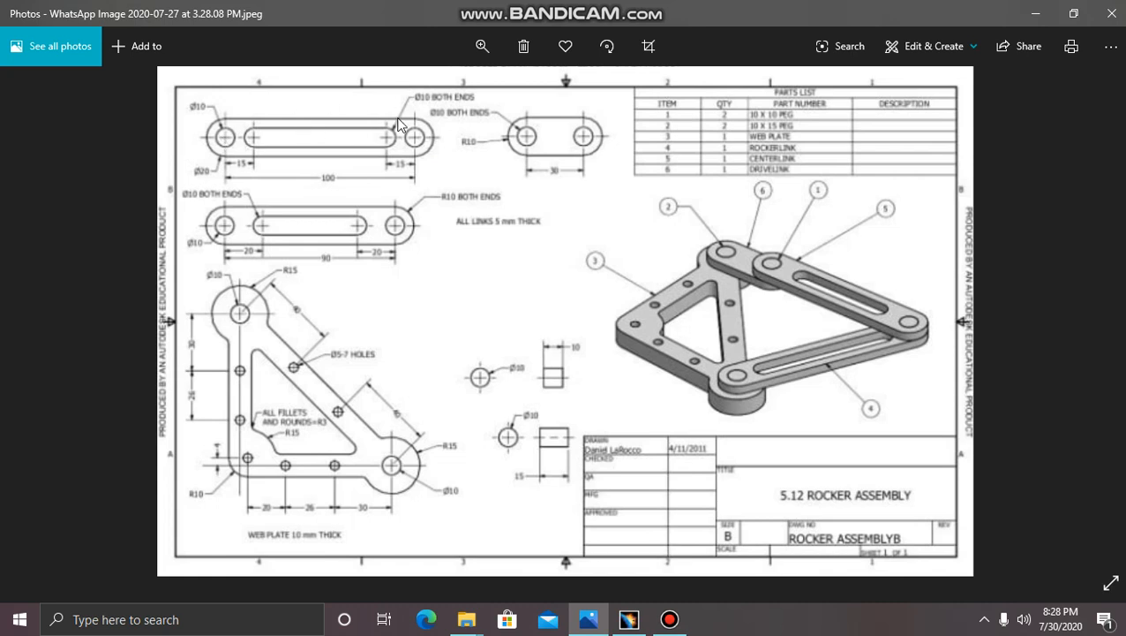
left_click(629, 618)
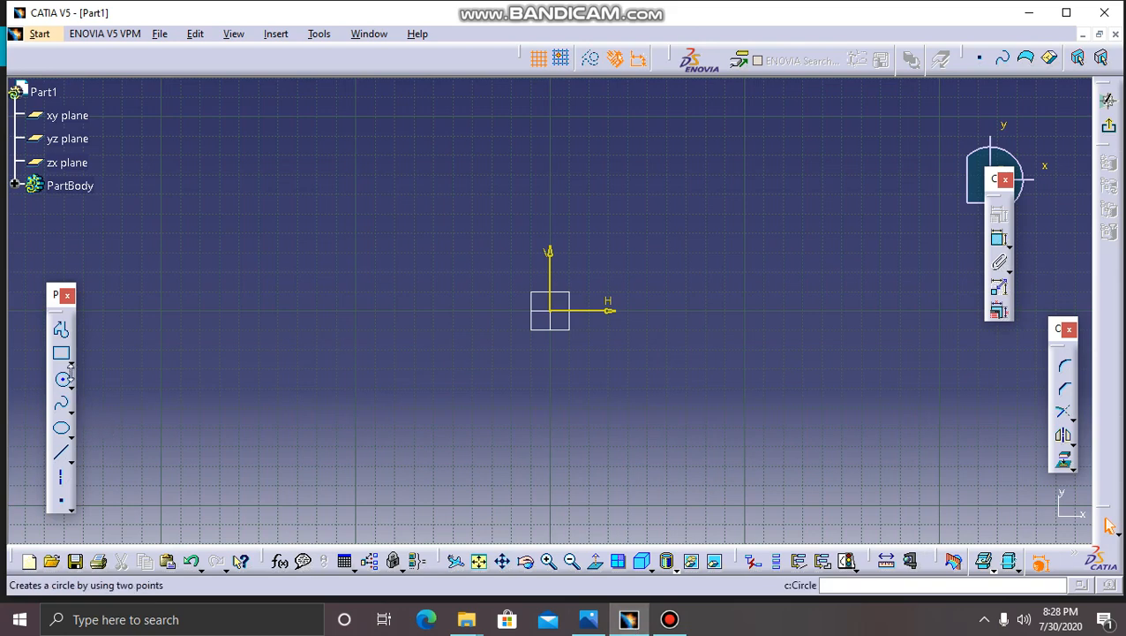
left_click(63, 380)
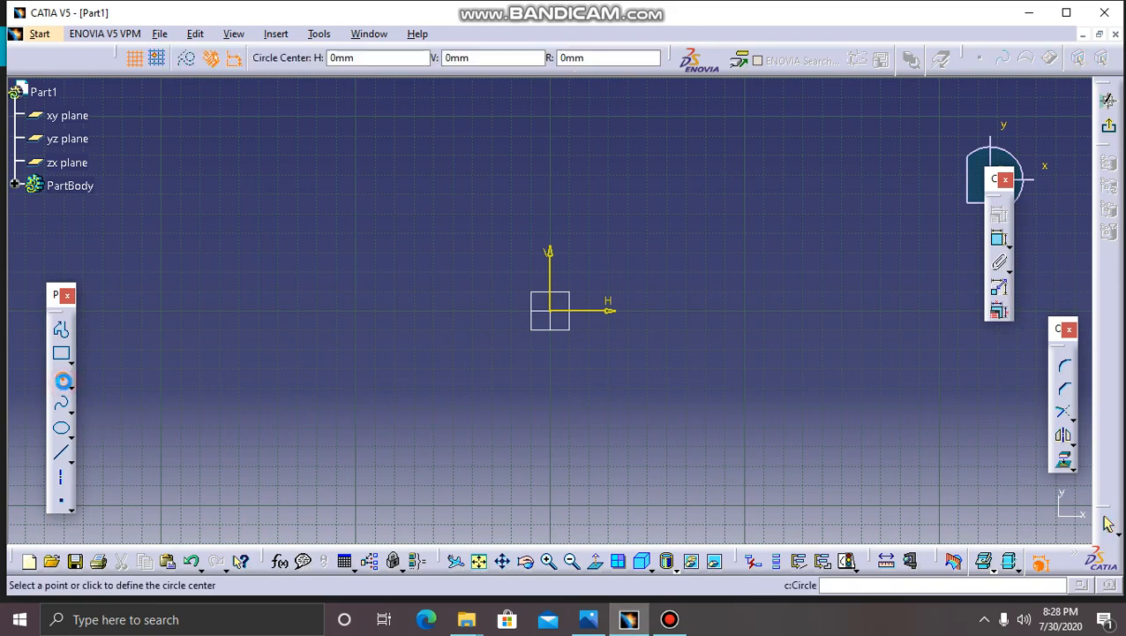
left_click(321, 310)
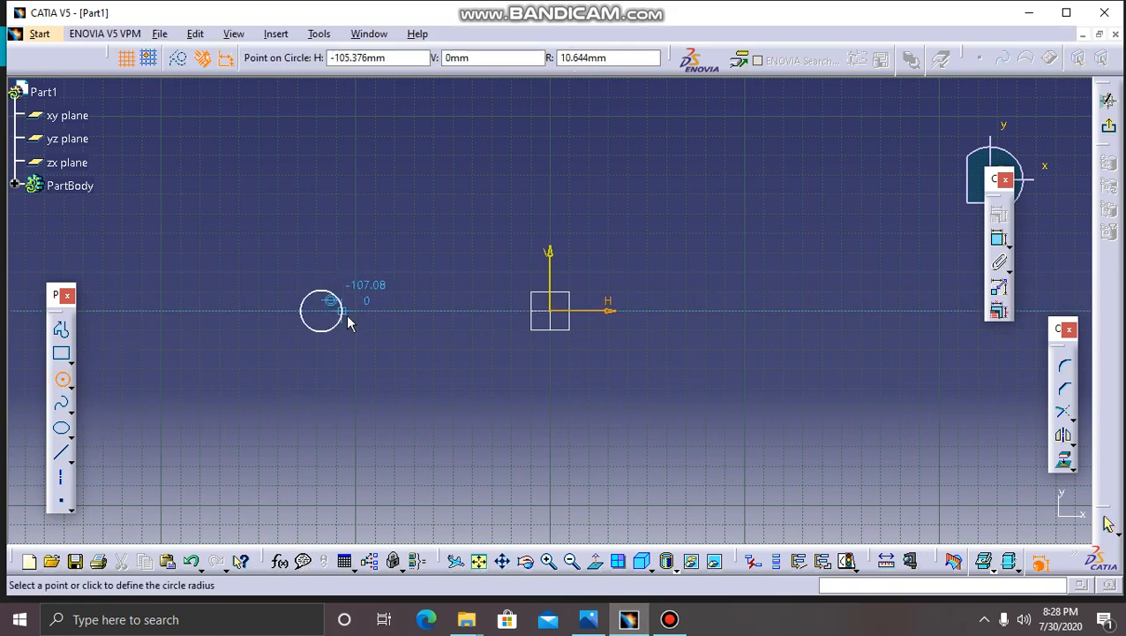
left_click(351, 320)
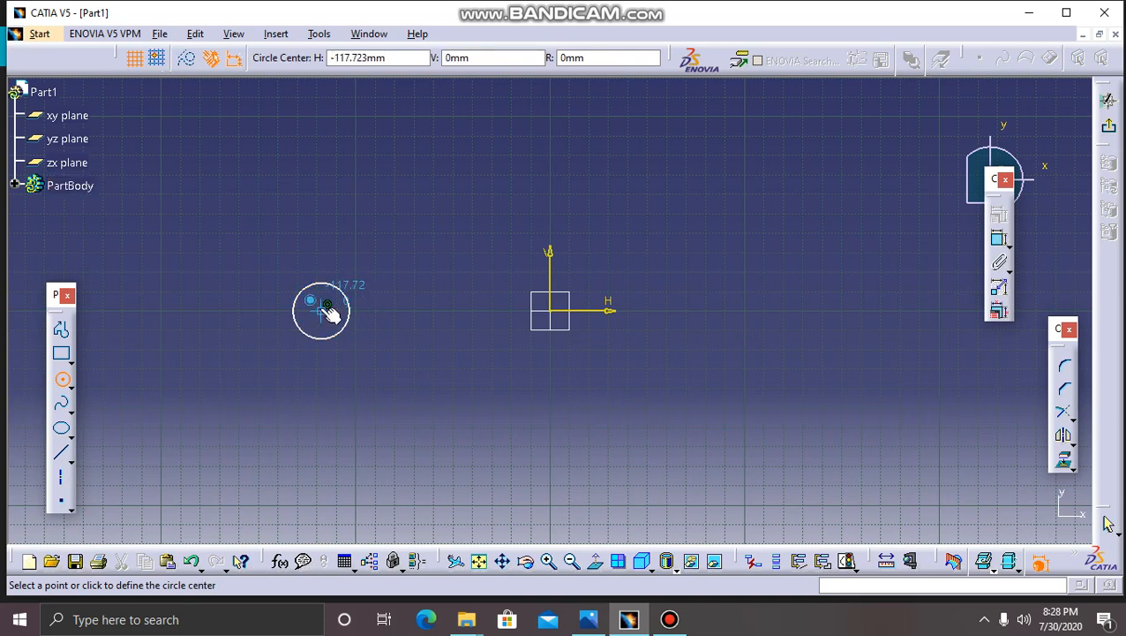
left_click(327, 305)
left_click(339, 321)
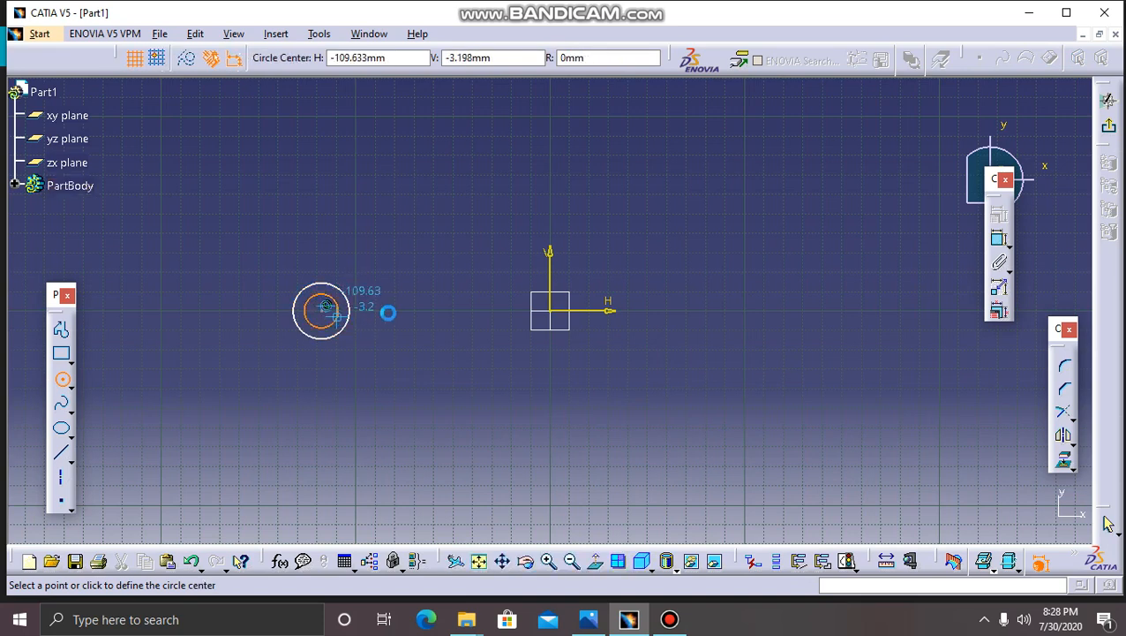
- Sketch two single circles on the horizontal axis, about 18 mm in diameter, one on each side of the origin
left_click(384, 315)
left_click(401, 315)
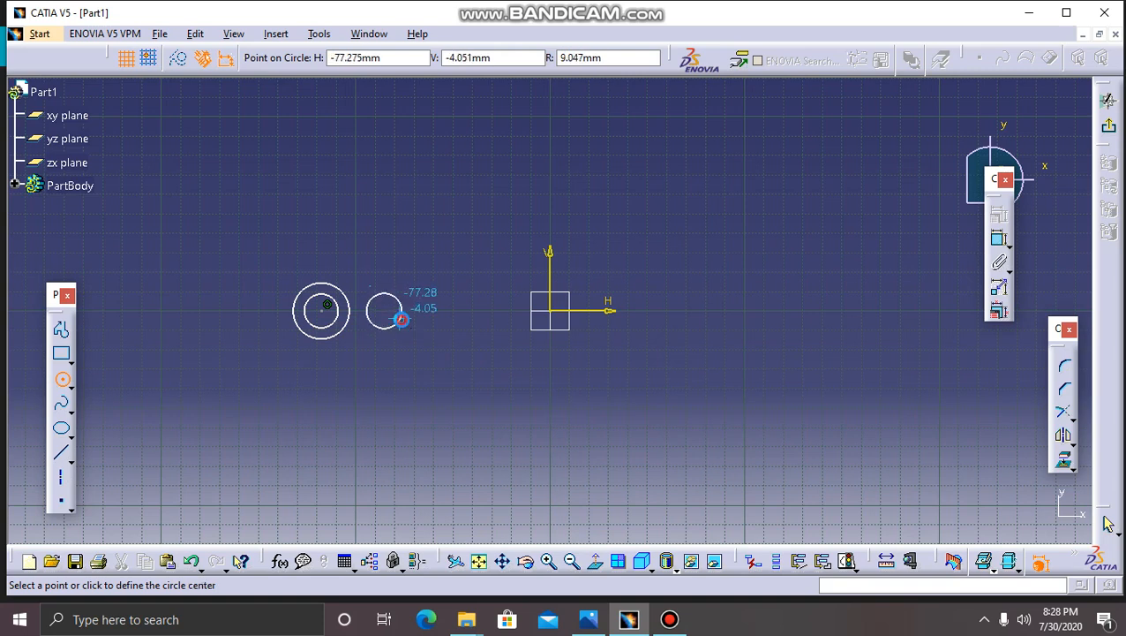
left_click(662, 311)
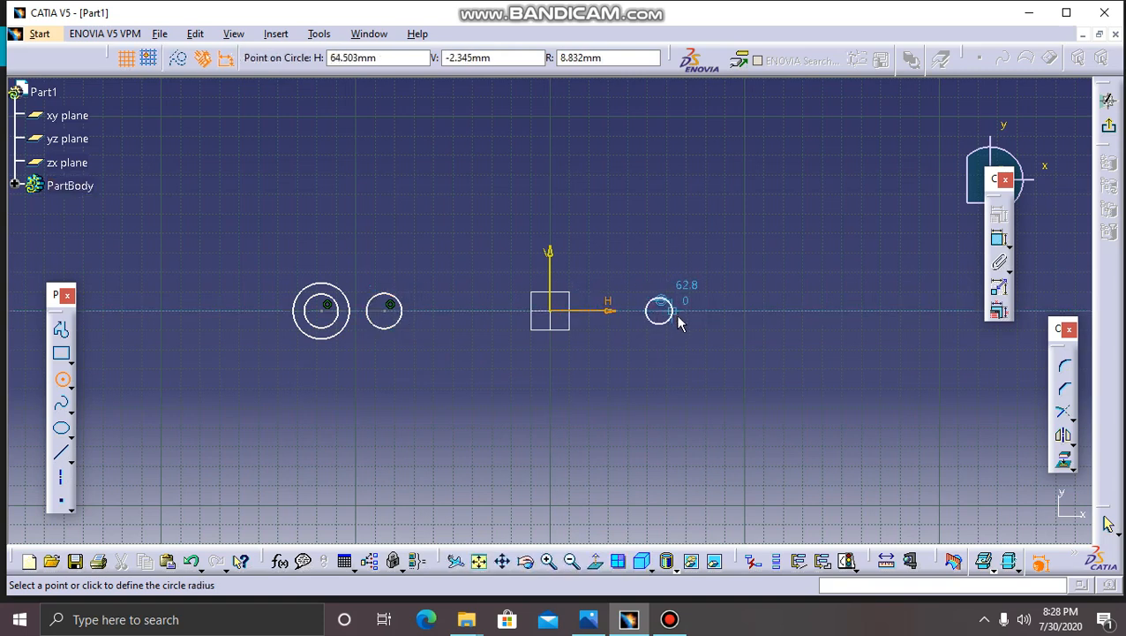
left_click(677, 313)
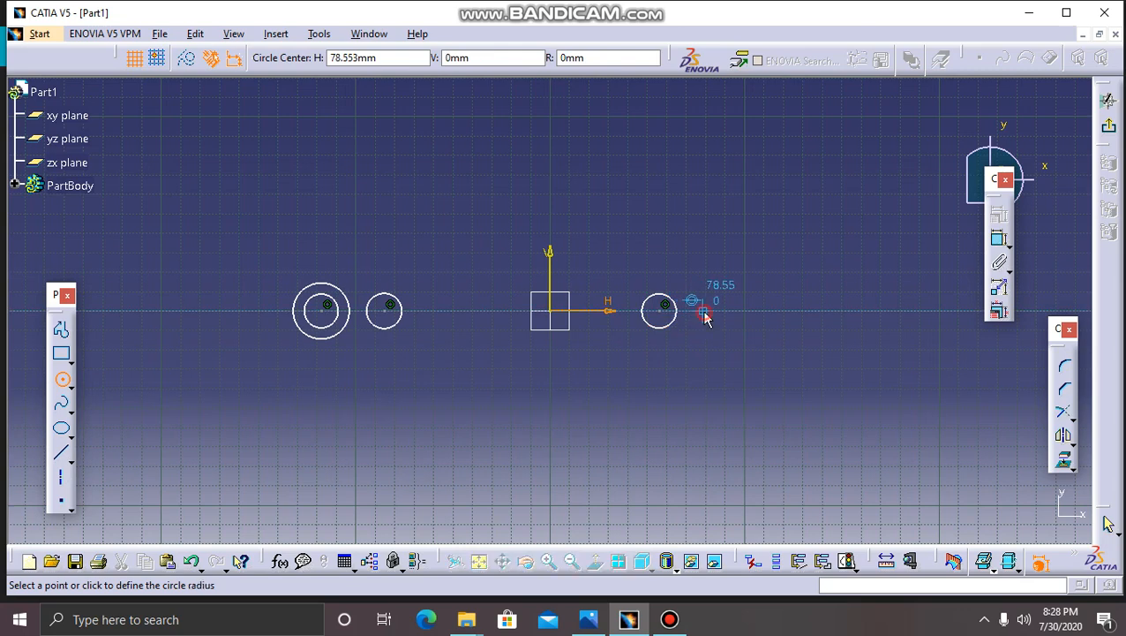
- Sketch concentric circles about 14 mm and 78 mm in diameter on the horizontal axis, about 79 mm right of the origin
left_click(703, 311)
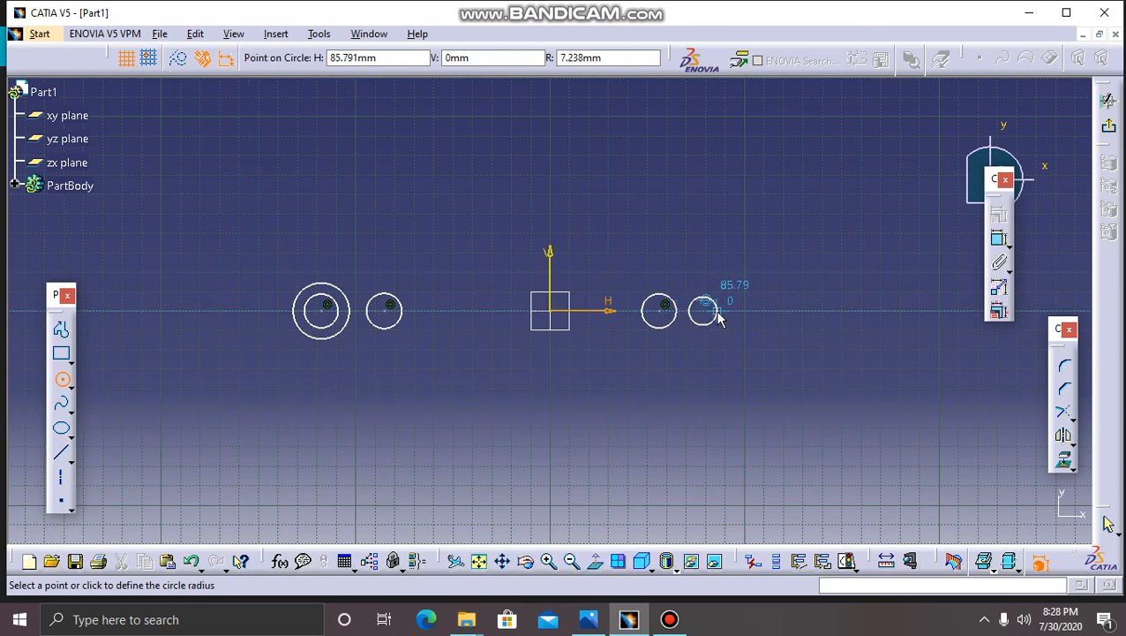
left_click(716, 319)
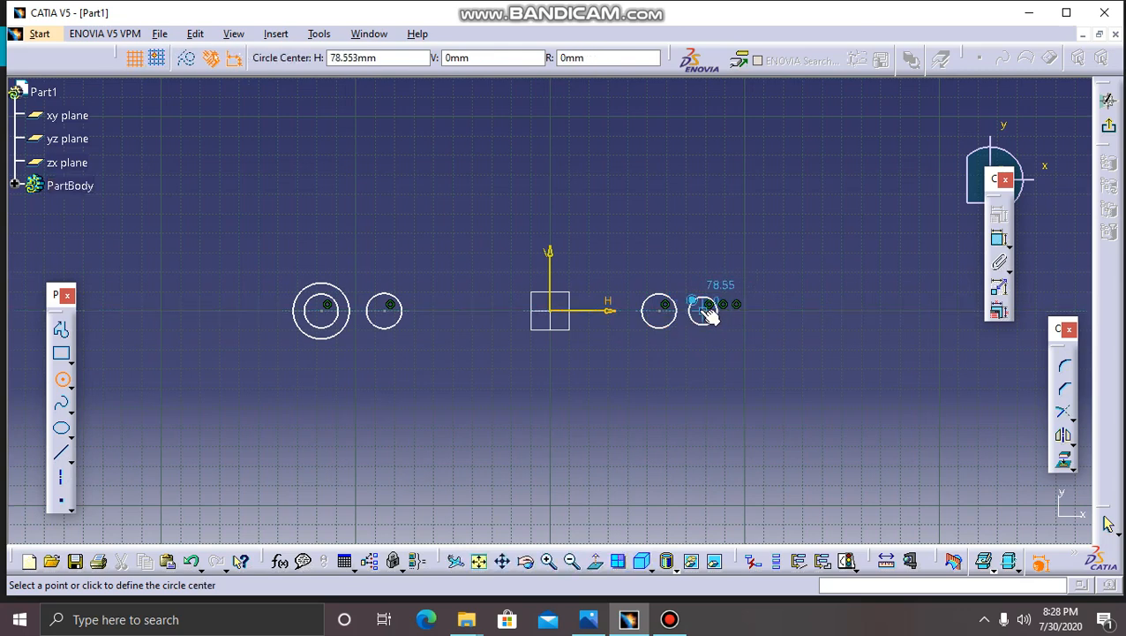
left_click(703, 311)
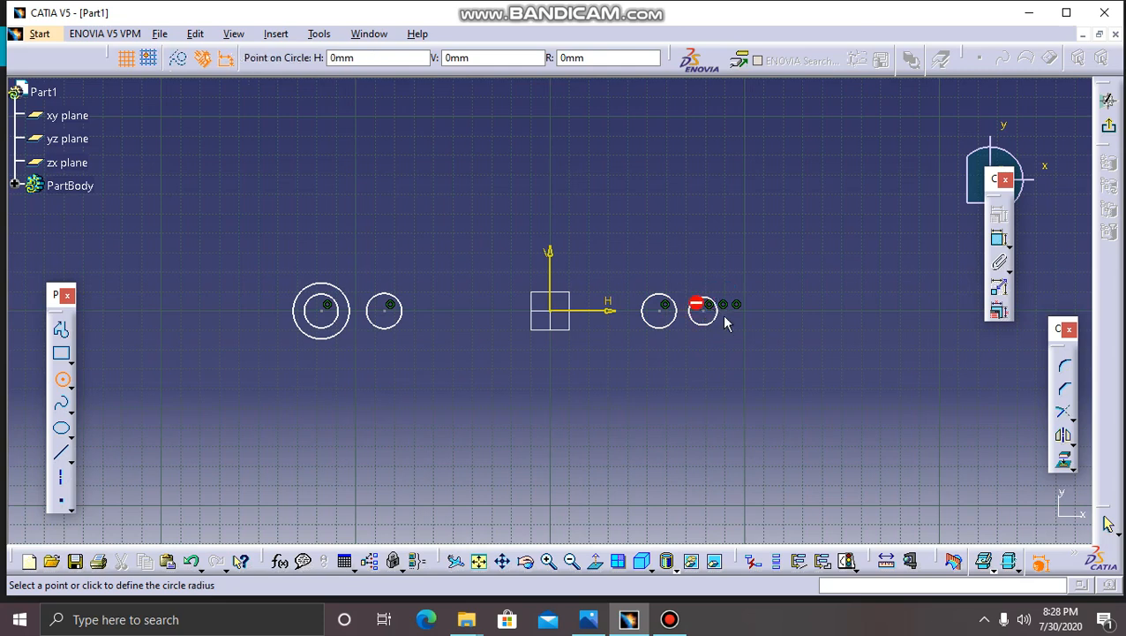
left_click(775, 342)
key("Escape")
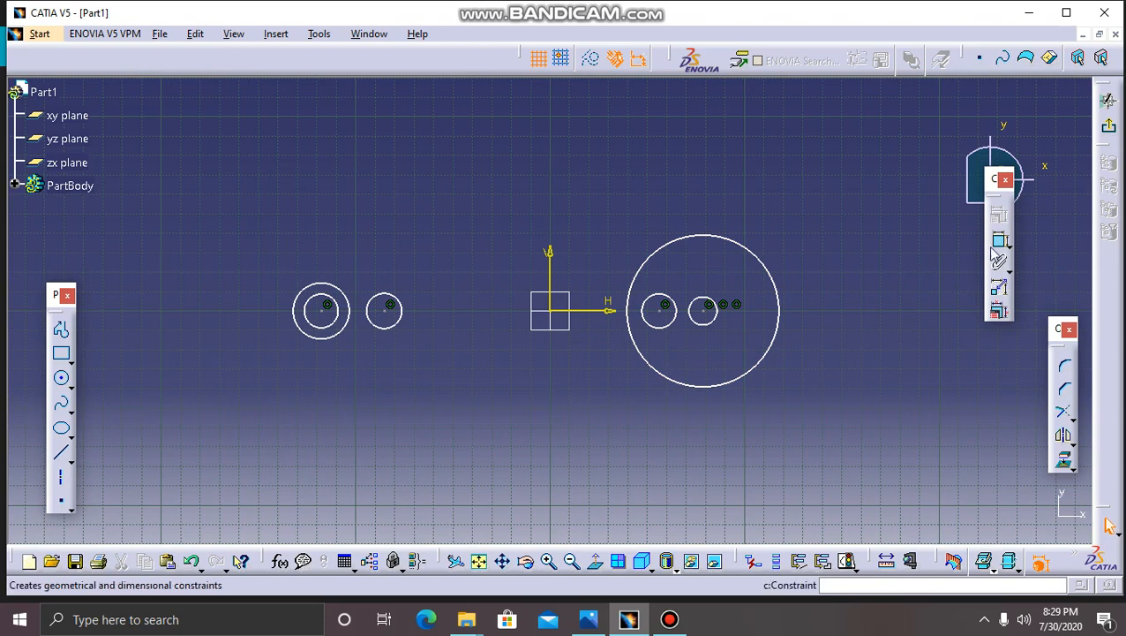
- Check the reference drawing and dimension the diameters of the three circles left of the origin
left_click(1002, 241)
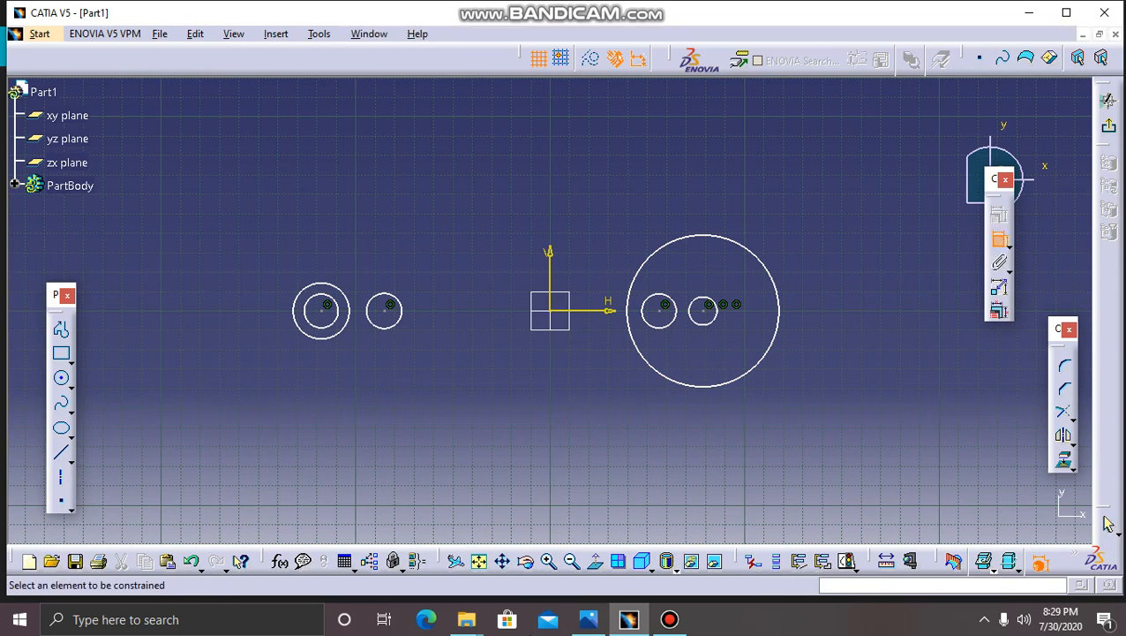
left_click(584, 621)
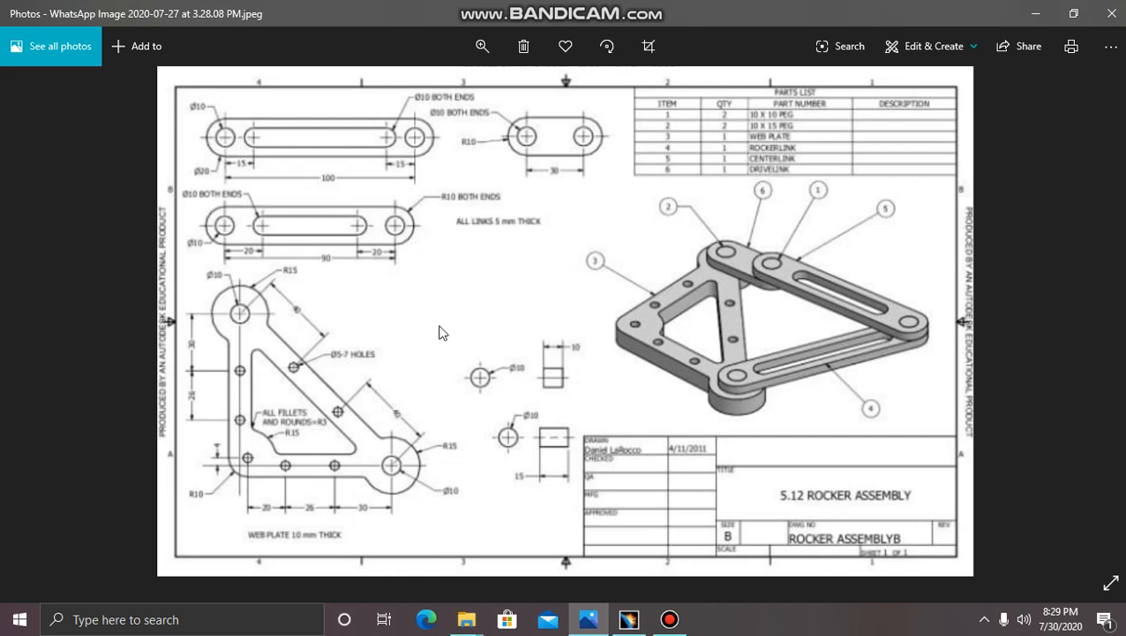
left_click(629, 619)
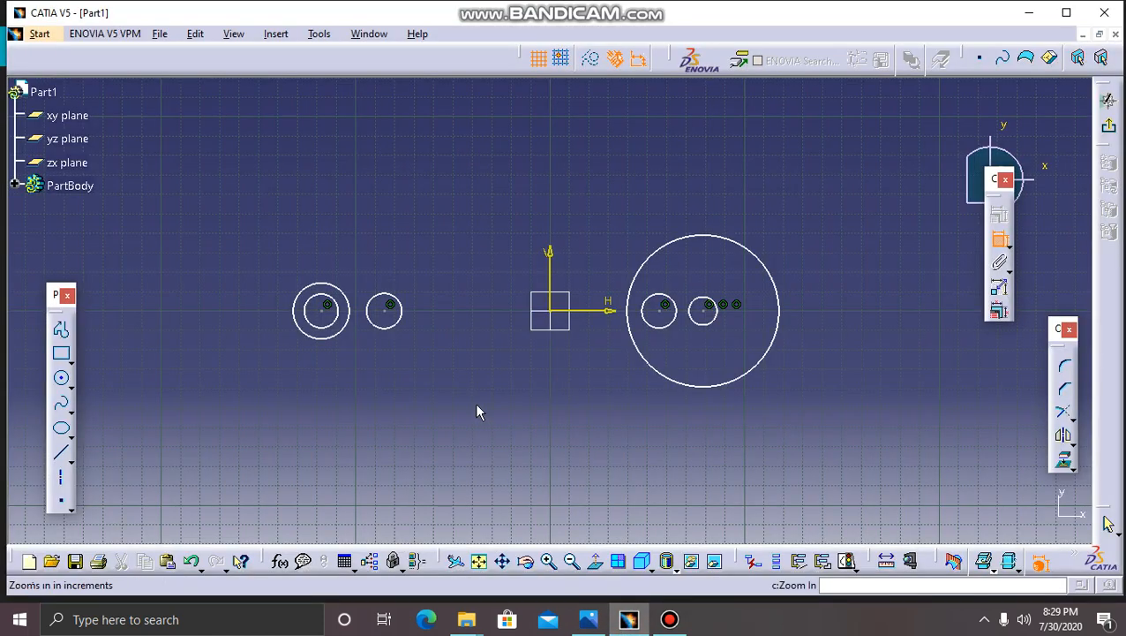
left_click(341, 289)
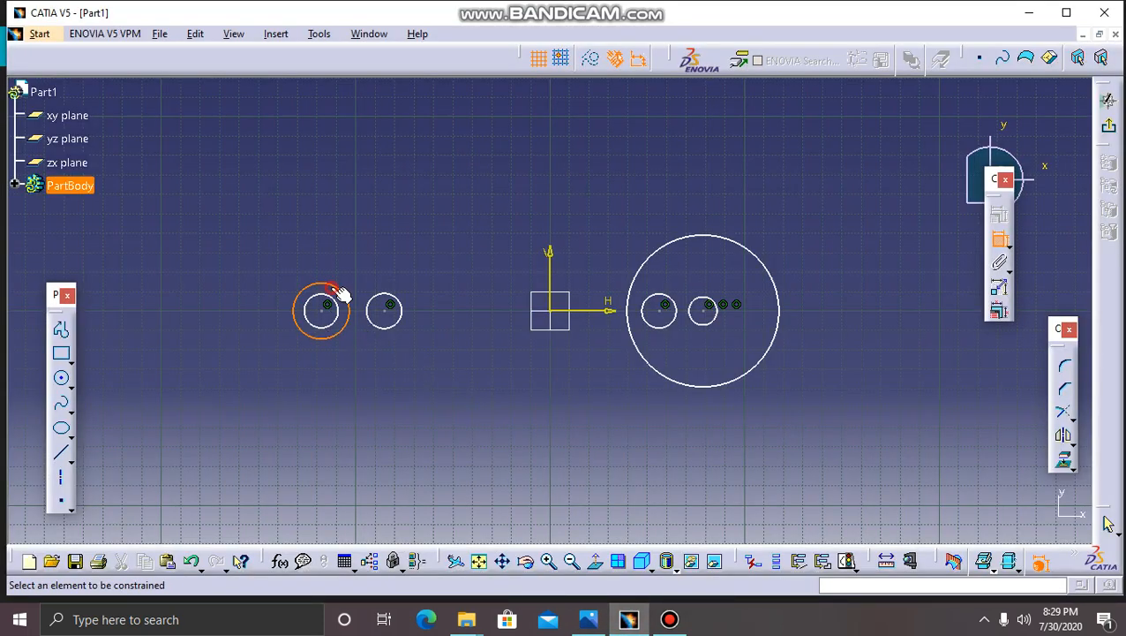
left_click(345, 157)
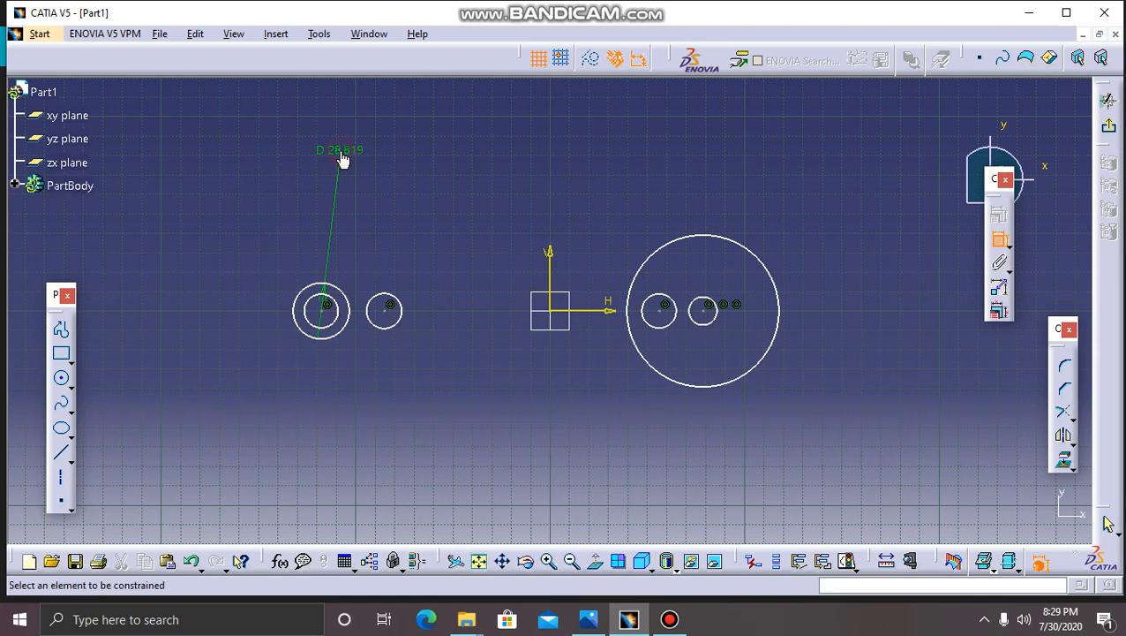
left_click(333, 298)
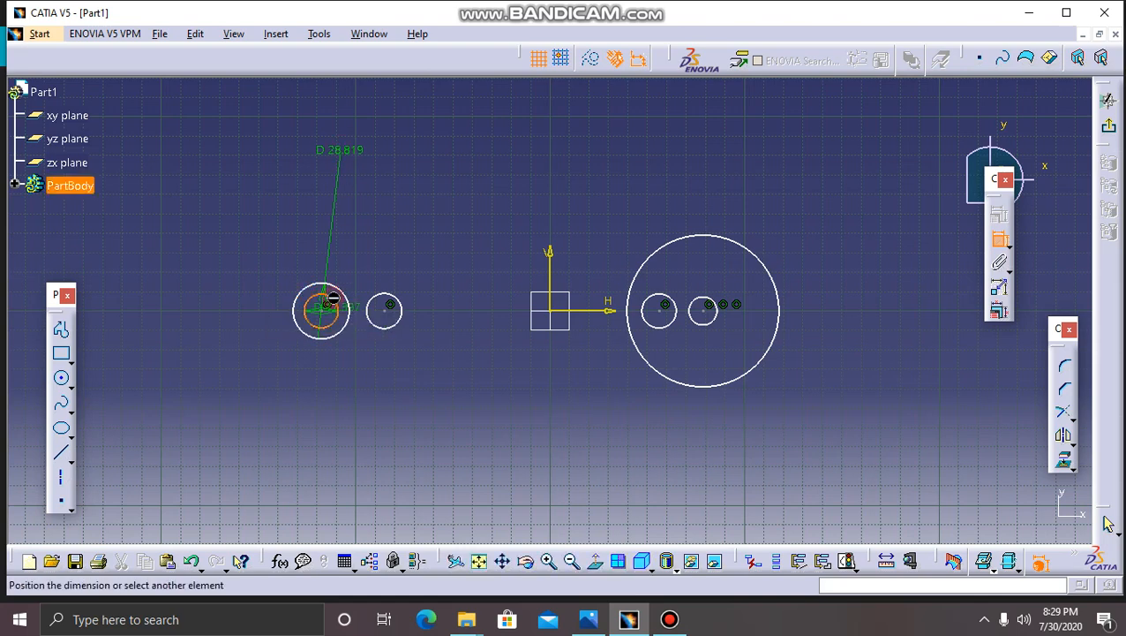
left_click(463, 152)
left_click(402, 306)
left_click(466, 227)
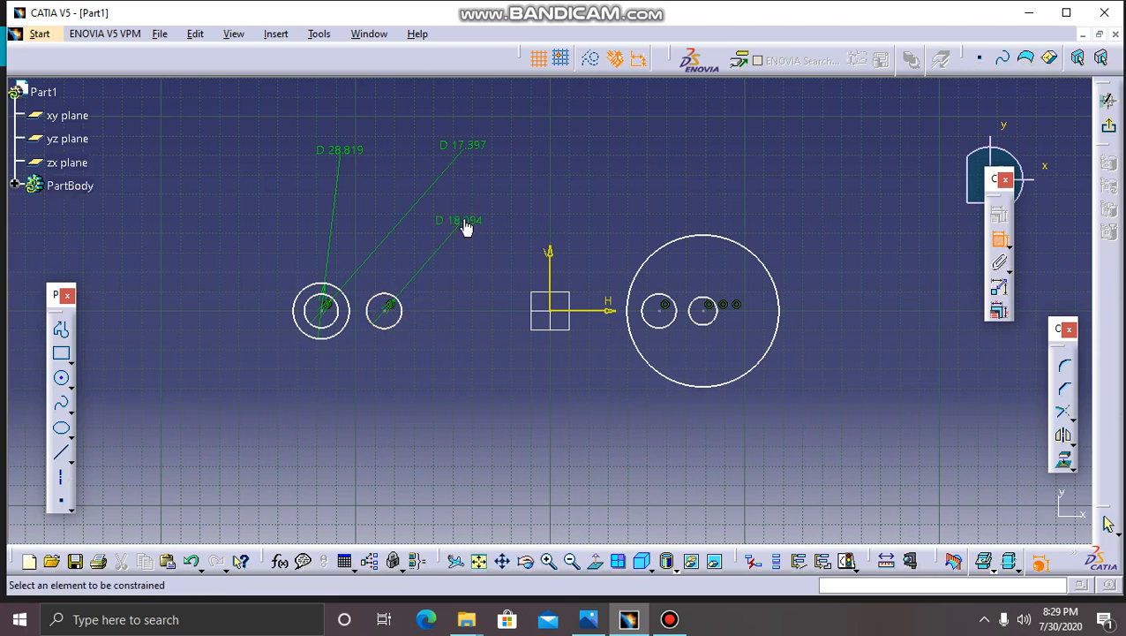
- Dimension the diameters of the three circles right of the origin
left_click(682, 238)
left_click(615, 124)
left_click(654, 296)
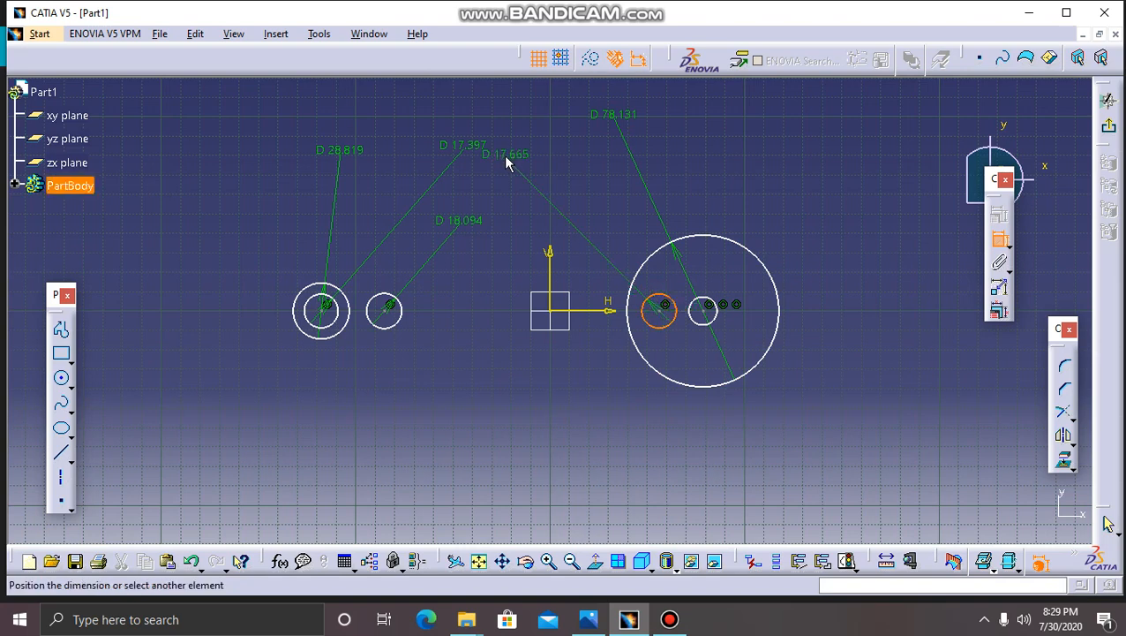
left_click(510, 159)
left_click(707, 309)
left_click(765, 174)
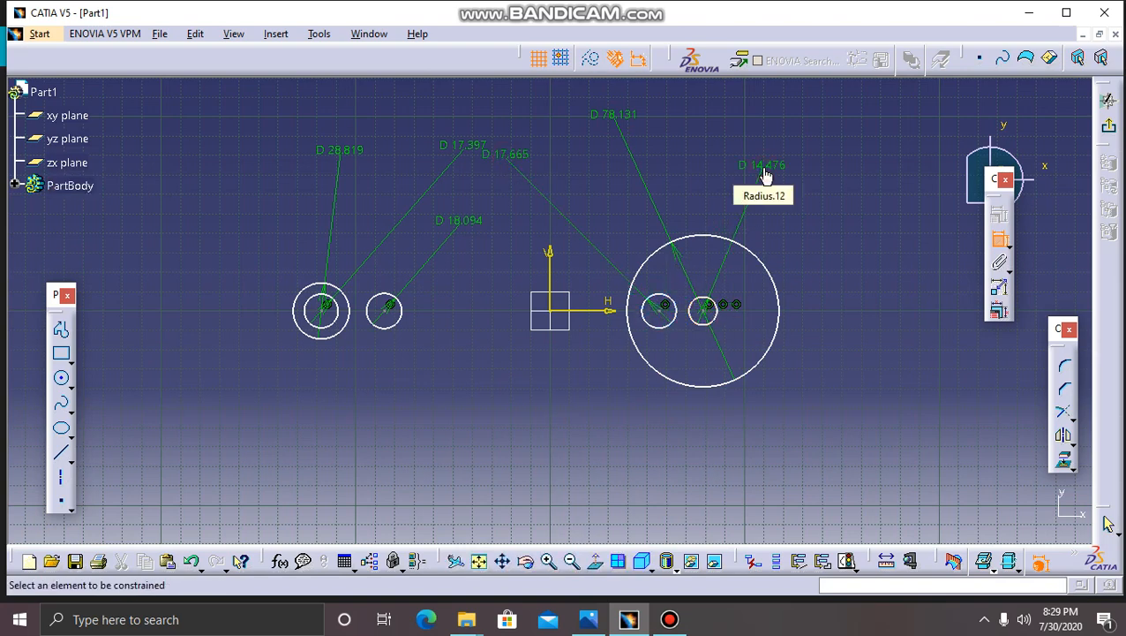
key("Escape")
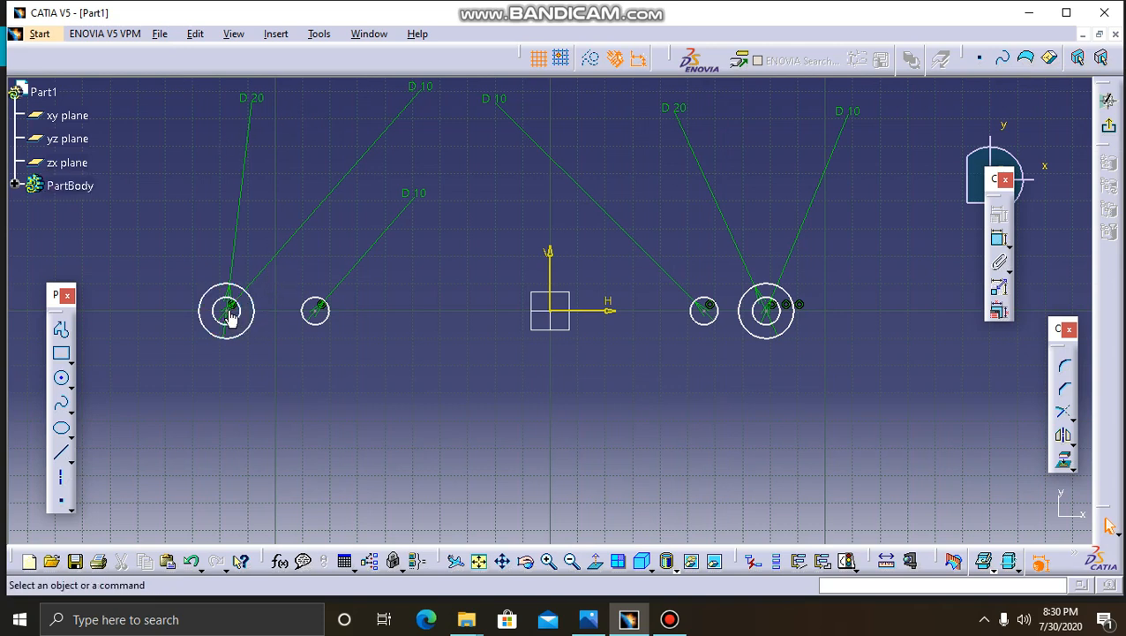
- Constrain the centre distance between the left concentric circles and their neighbouring 10 mm circle to 15 mm
left_click(324, 316)
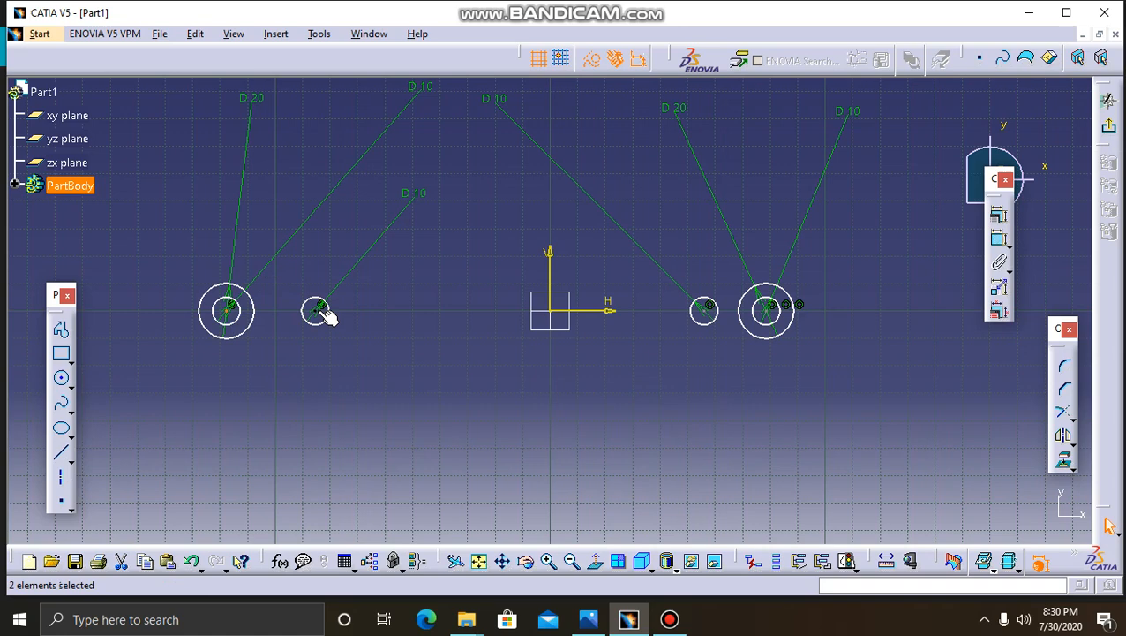
left_click(1001, 246)
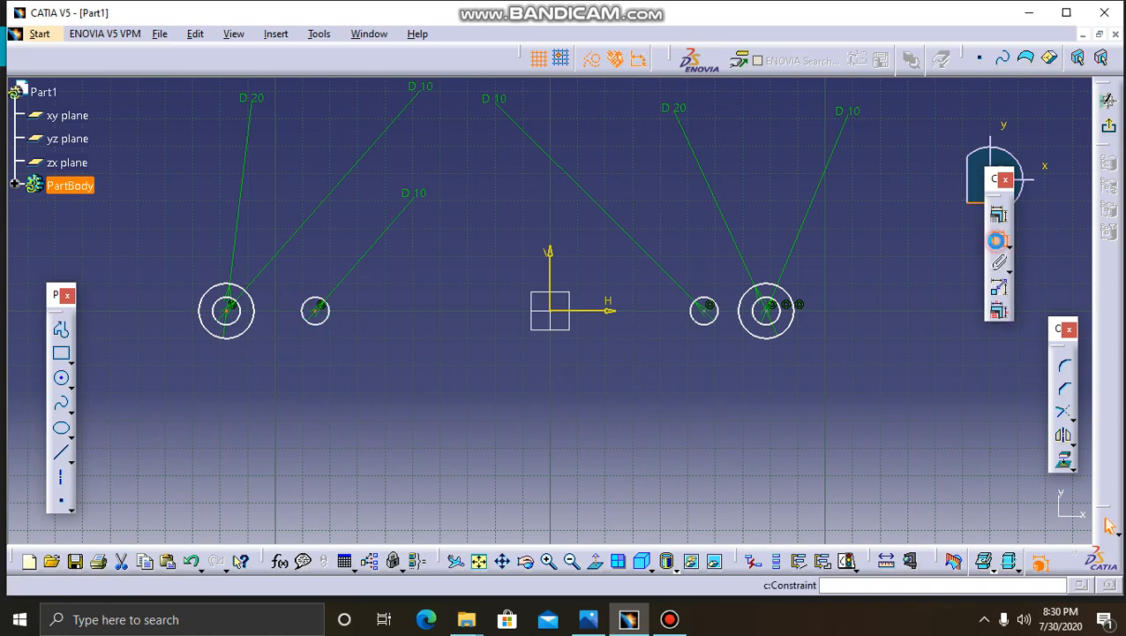
left_click(313, 439)
double_click(314, 437)
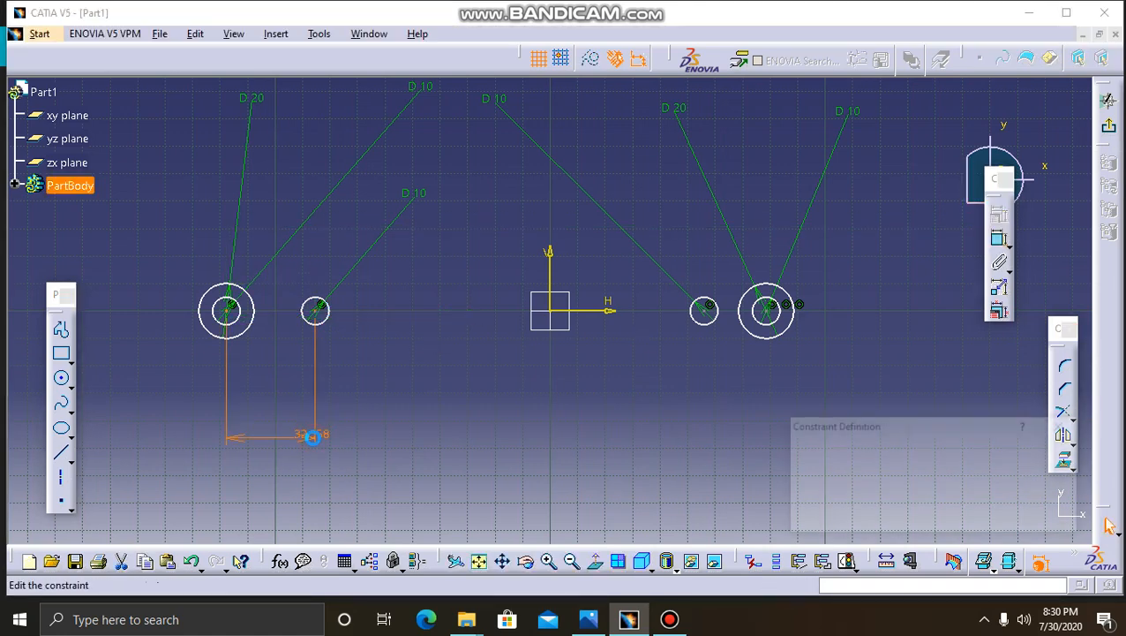
type("15")
key("Return")
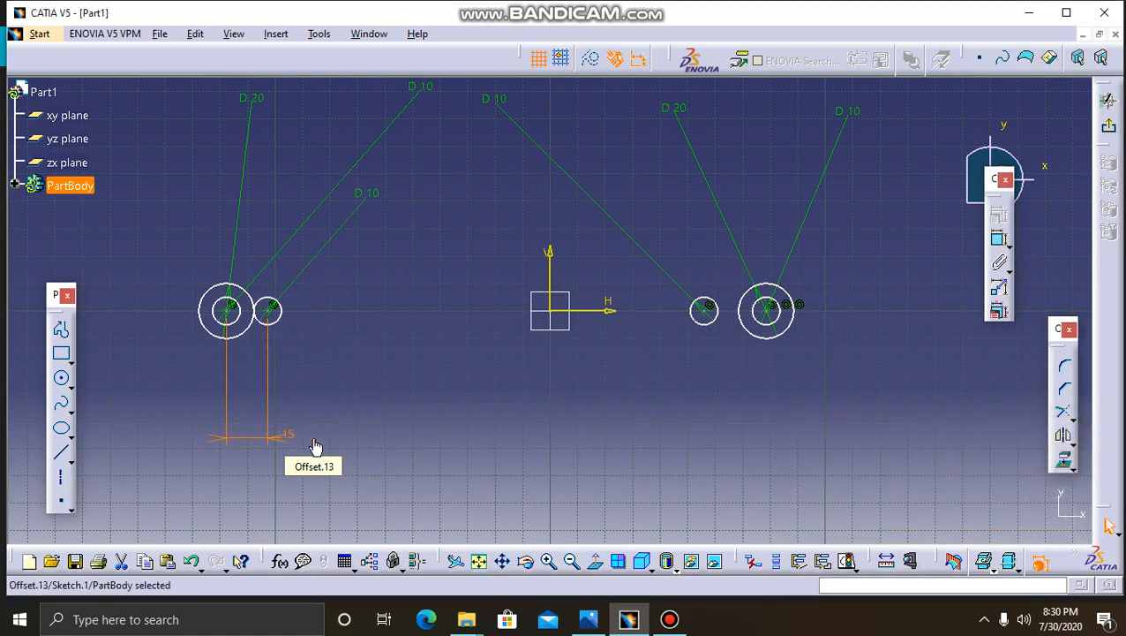
- Constrain the centre distance between the right concentric circles and their neighbouring 10 mm circle to 15 mm
left_click(705, 309)
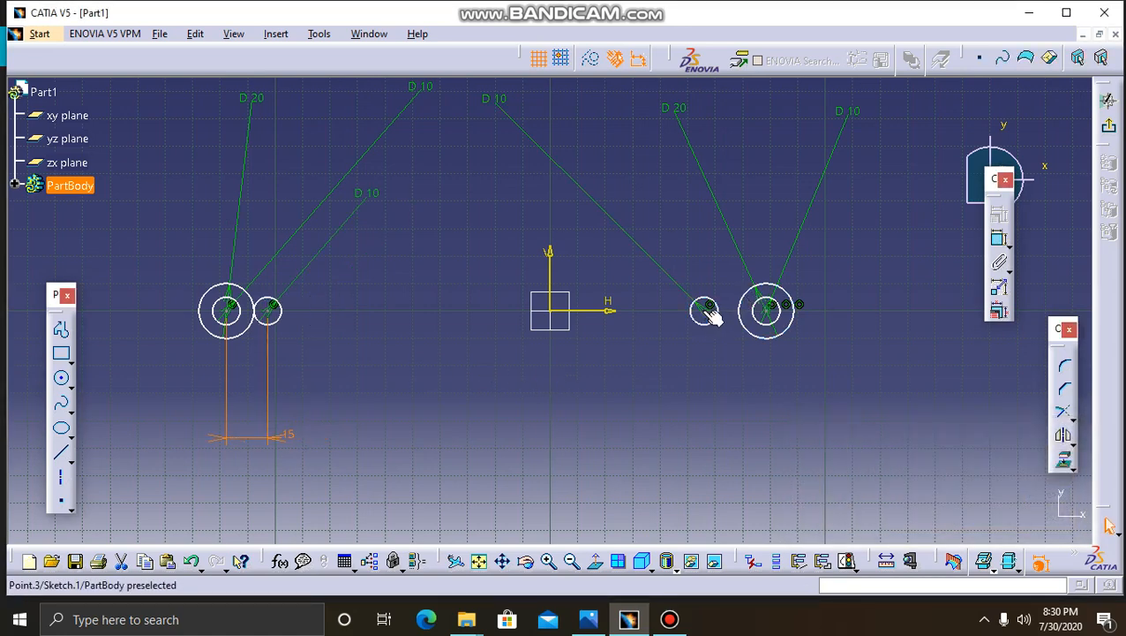
left_click(777, 307, "ctrl")
left_click(1000, 262)
left_click(870, 407)
double_click(872, 412)
type("15")
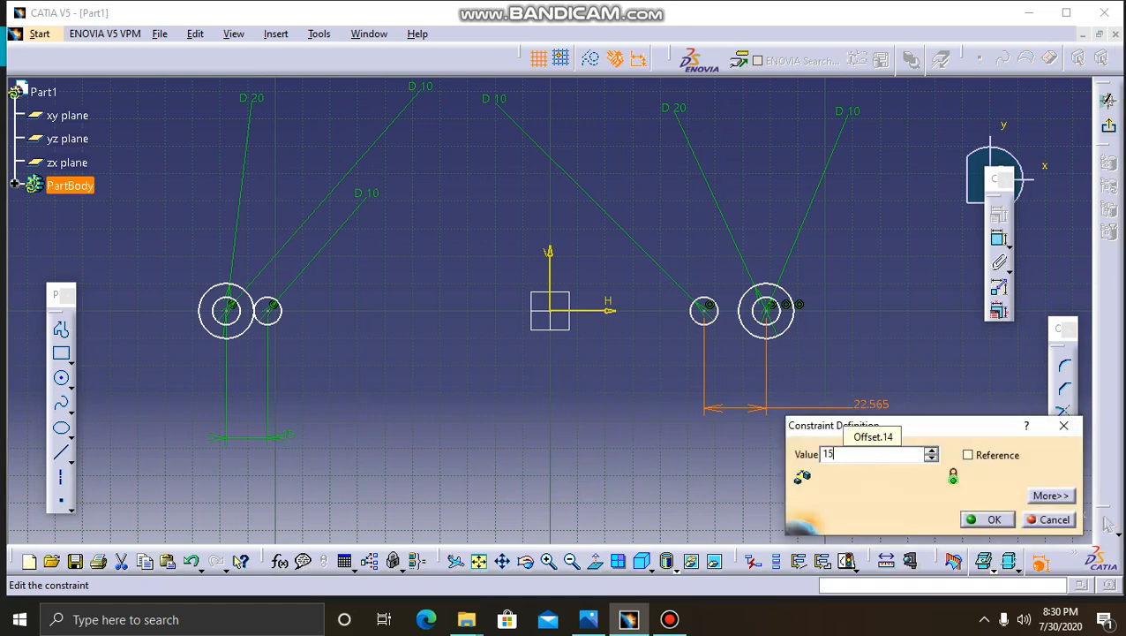
key("Return")
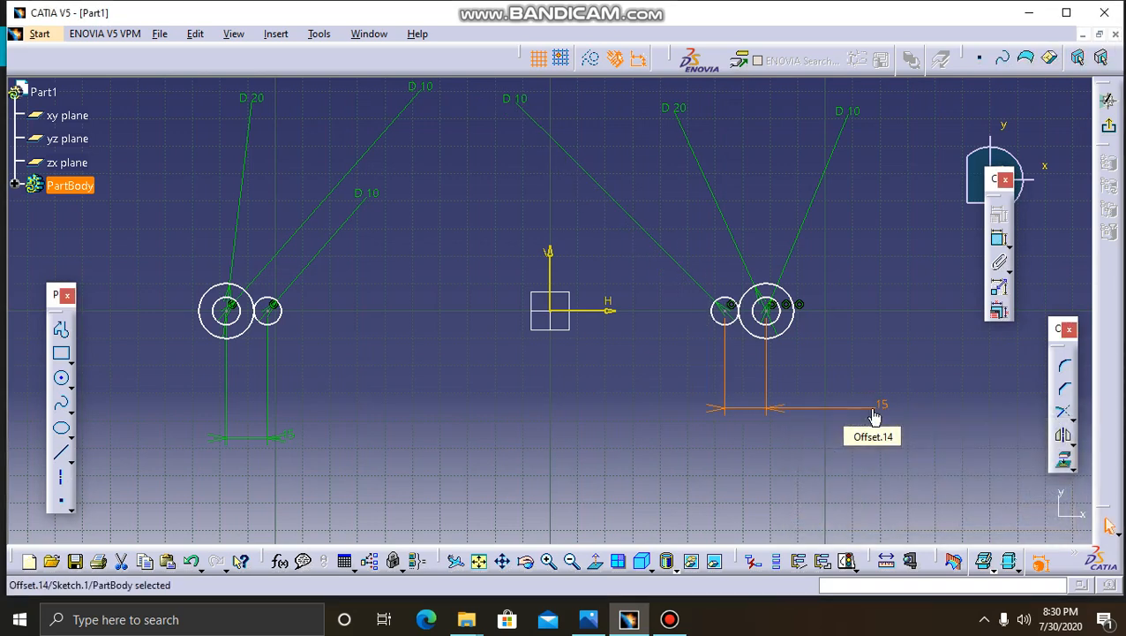
- Constrain the centre distance between the left and right pairs of concentric circles to 100 mm
left_click(768, 312)
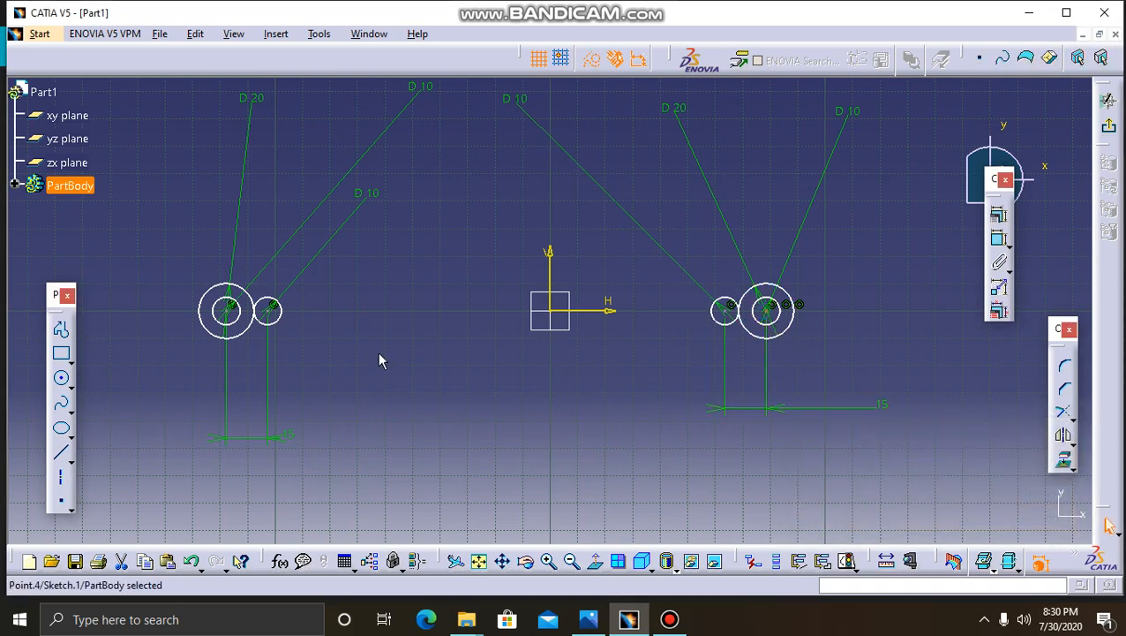
left_click(232, 309, "ctrl")
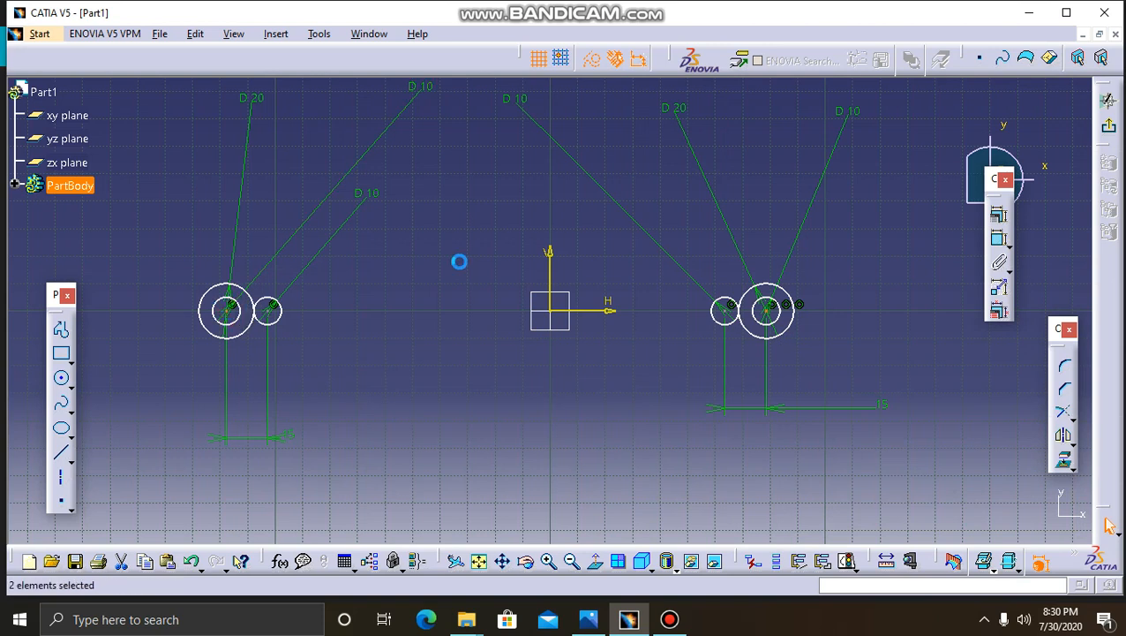
left_click(998, 240)
left_click(622, 224)
double_click(620, 220)
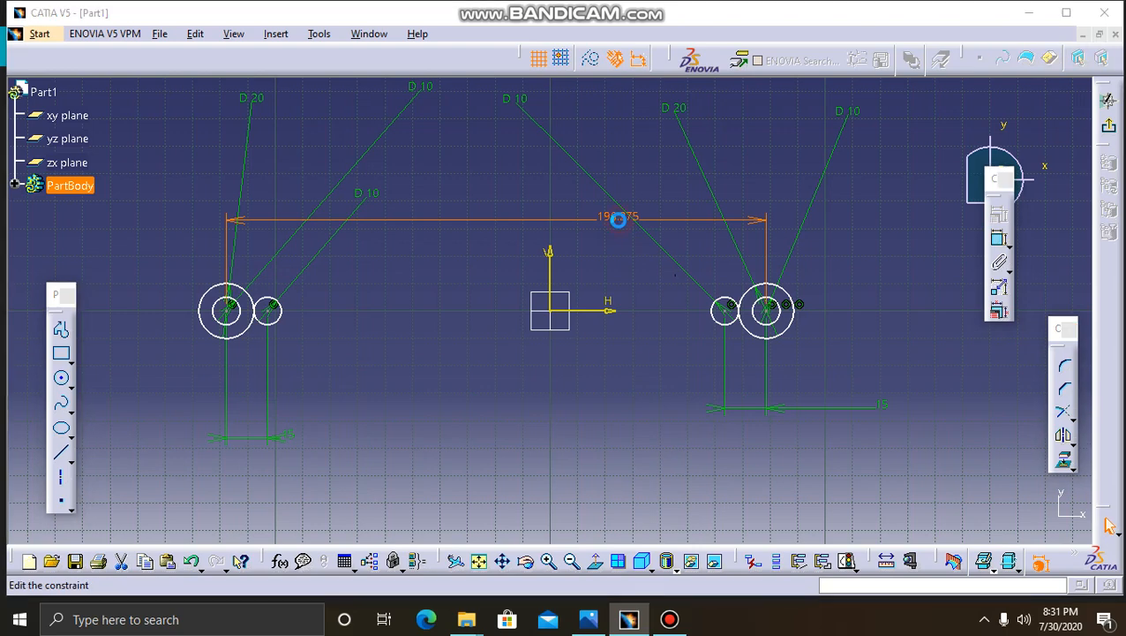
type("100")
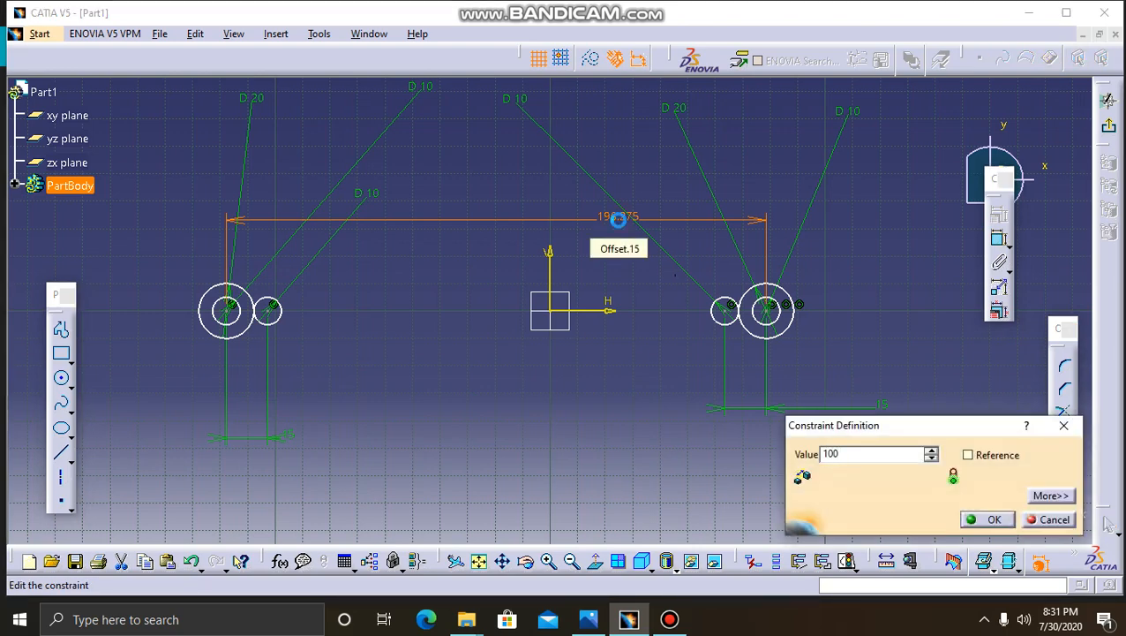
key("Return")
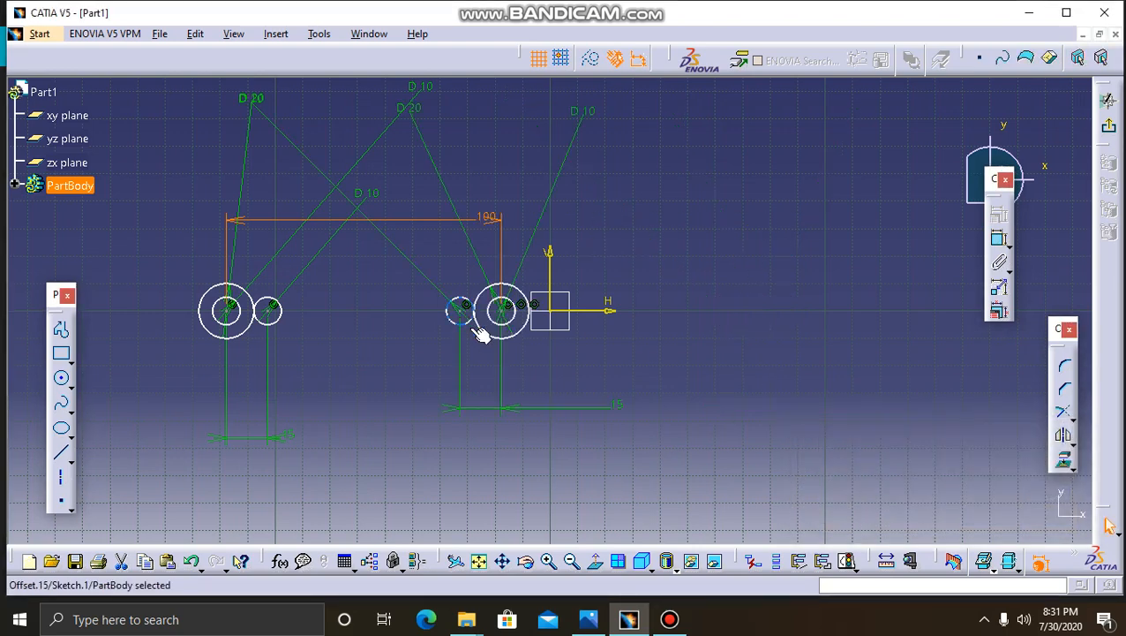
left_click(505, 311)
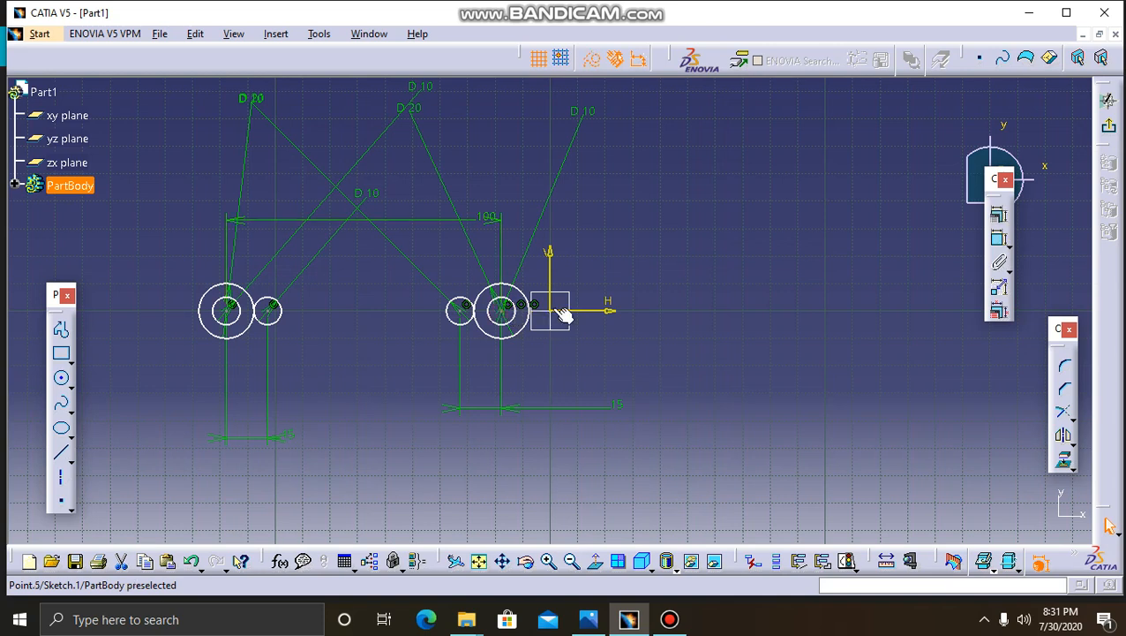
left_click(550, 278, "ctrl")
left_click(999, 215)
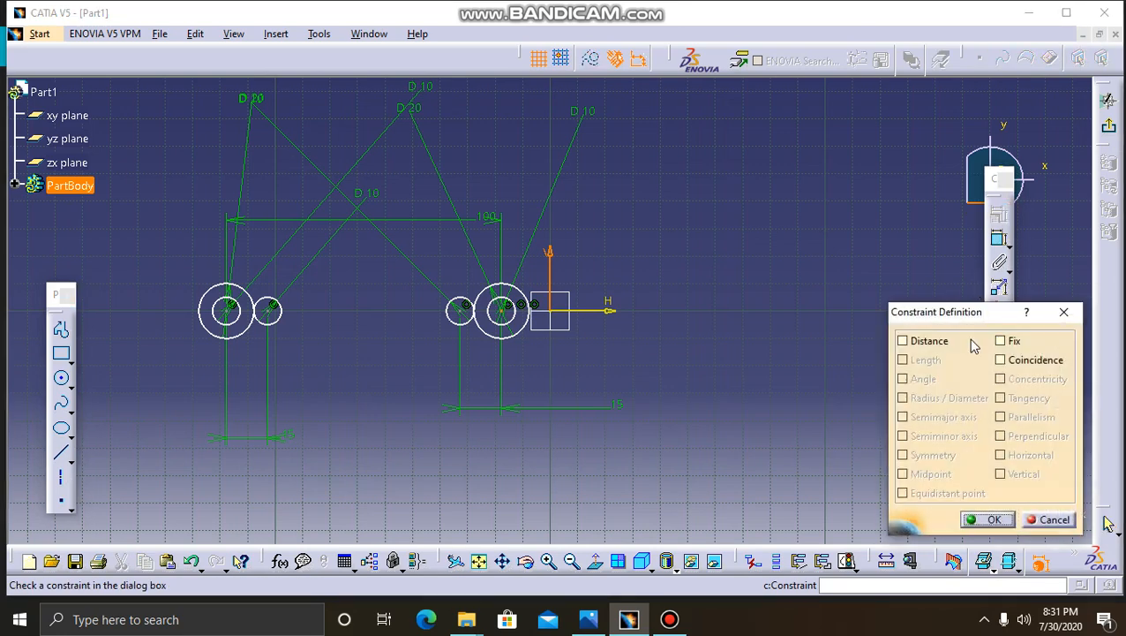
left_click(1064, 312)
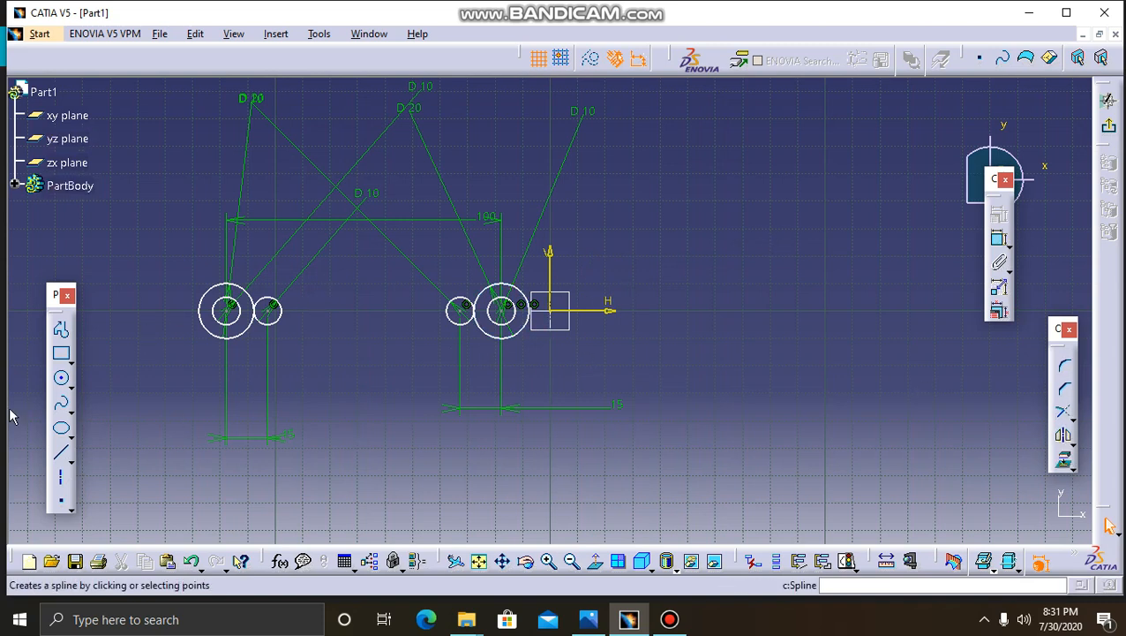
- Draw vertical axis lines through the centres of the left concentric circles and their neighbouring 10 mm circle
left_click(60, 478)
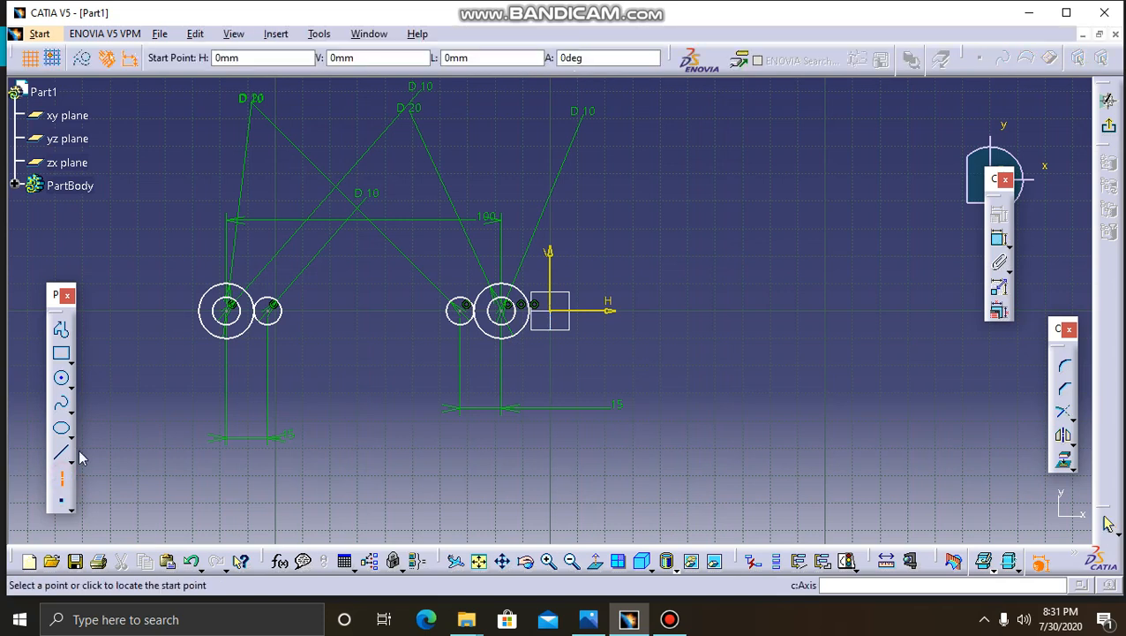
left_click(229, 487)
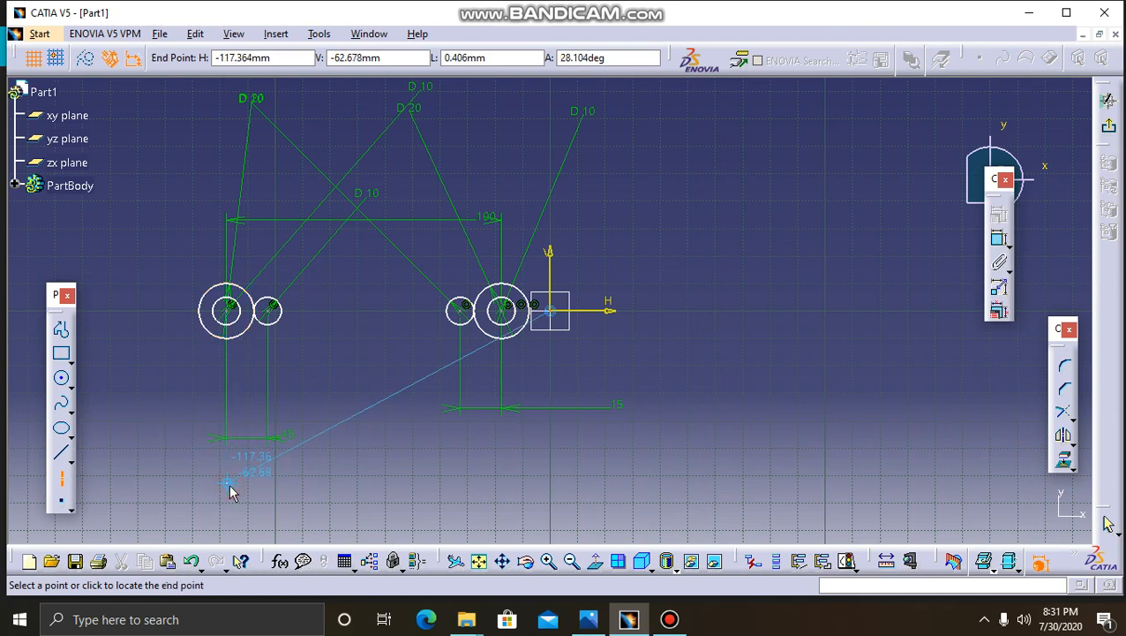
left_click(234, 106)
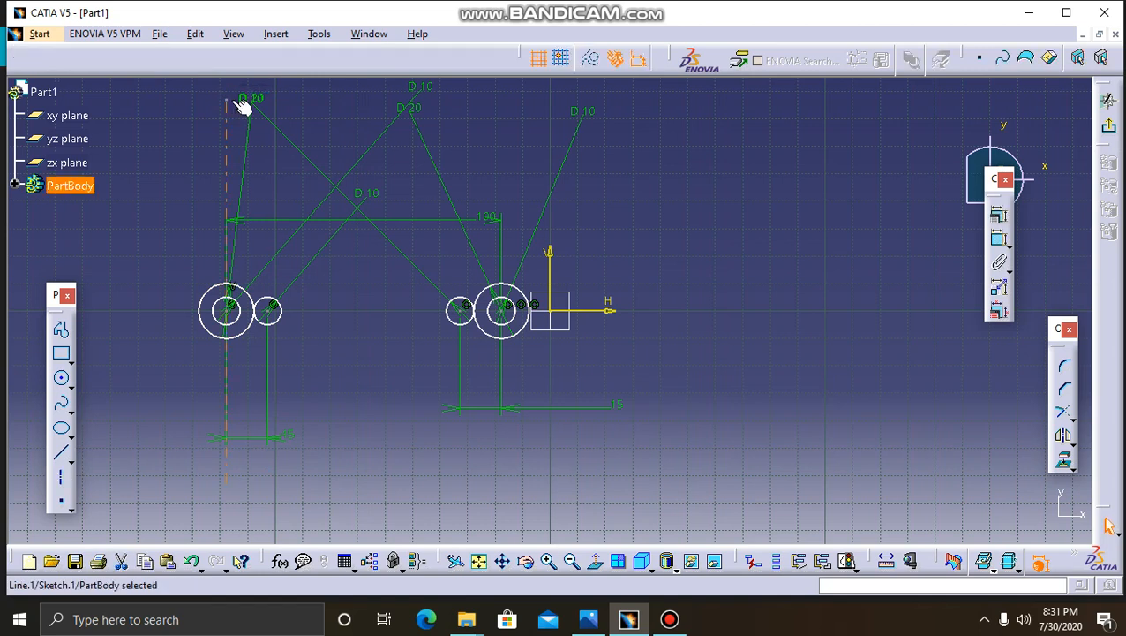
left_click(59, 480)
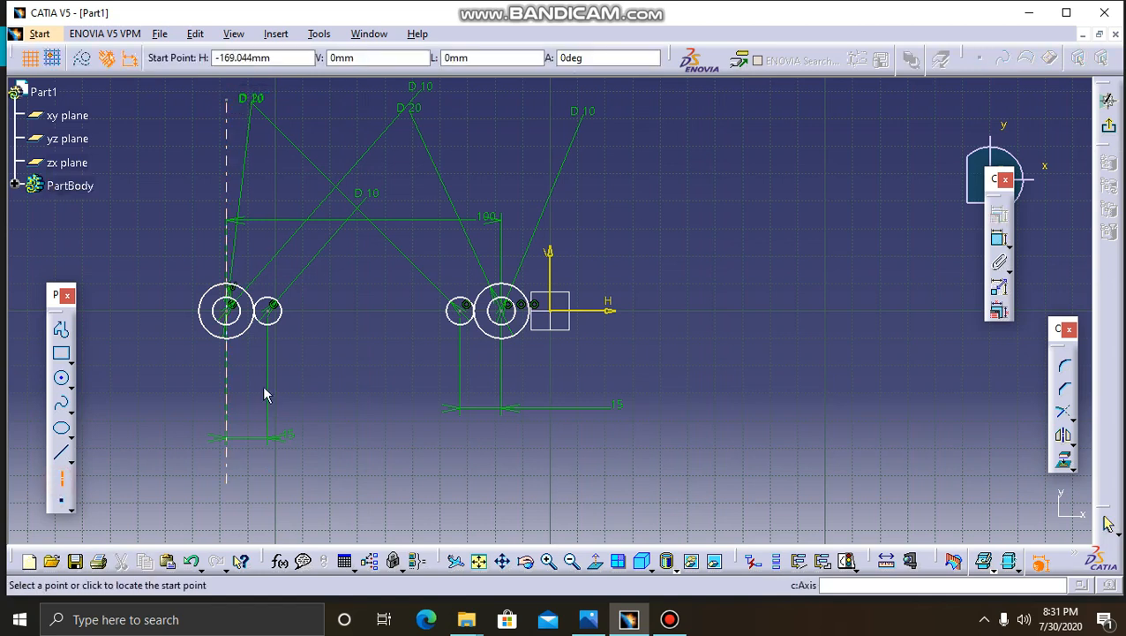
left_click(268, 483)
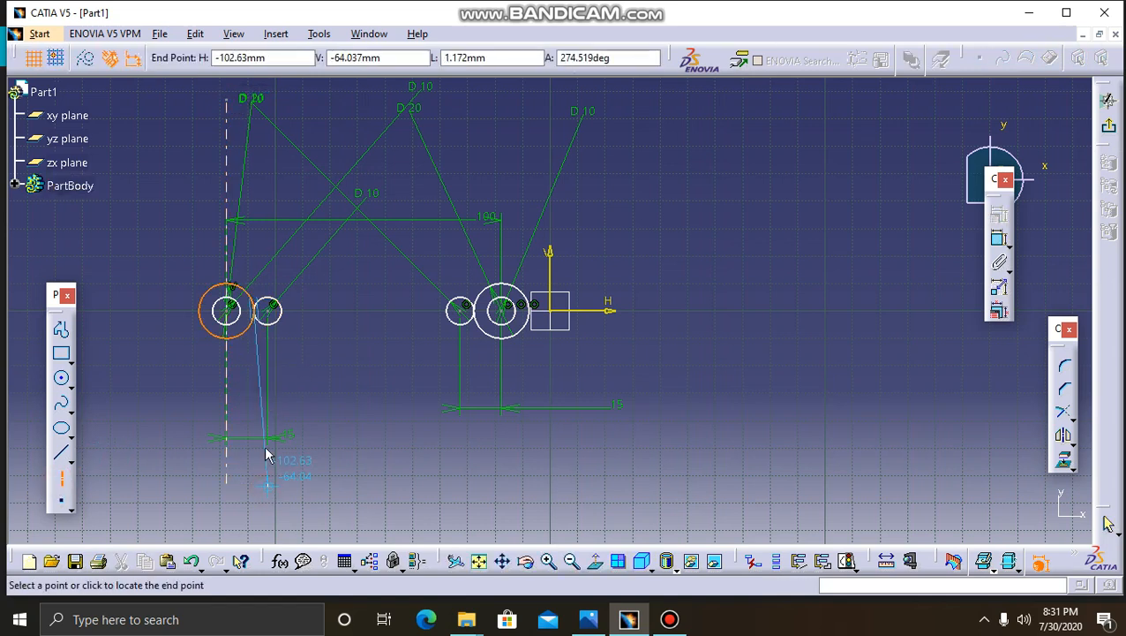
left_click(268, 169)
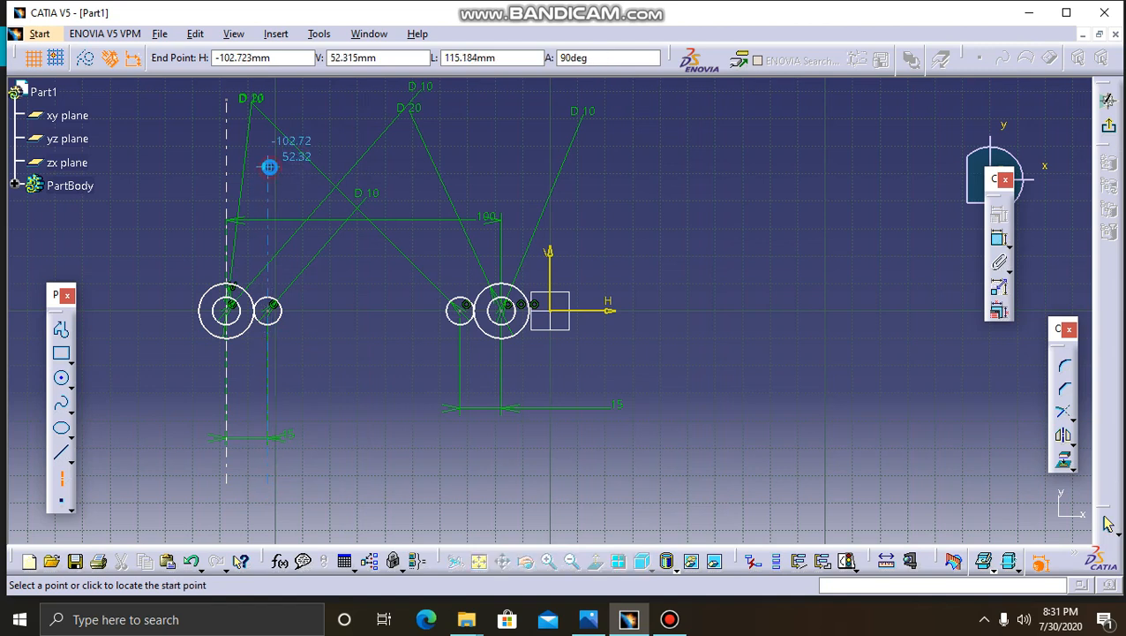
- Draw vertical axis lines through the centres of the right 10 mm slot circle and the concentric circles beside it
left_click(460, 483)
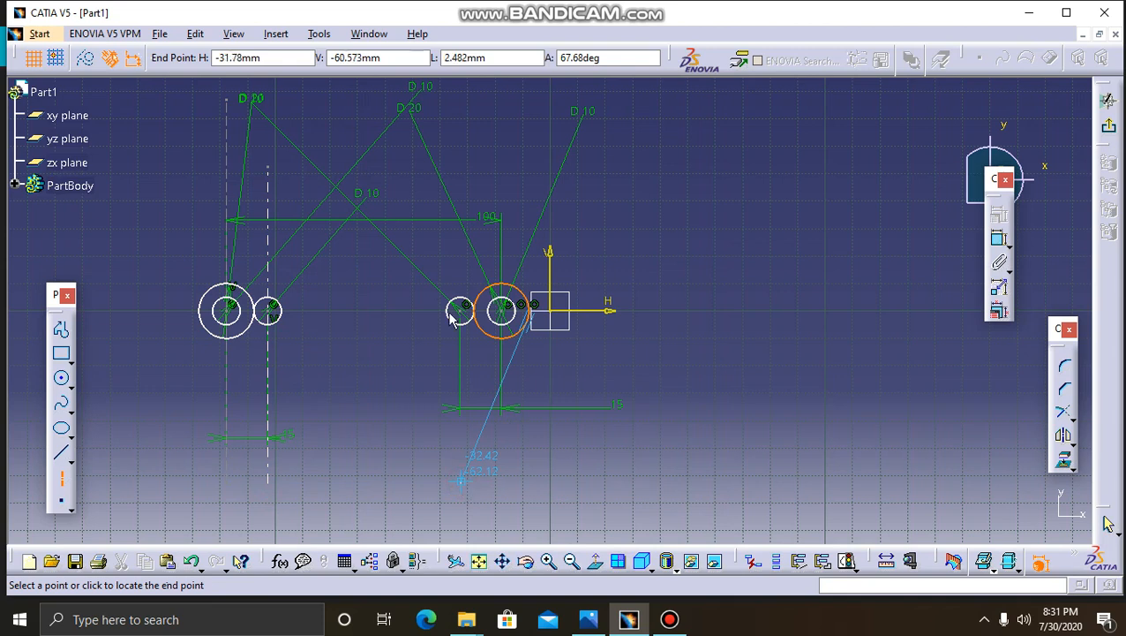
left_click(460, 150)
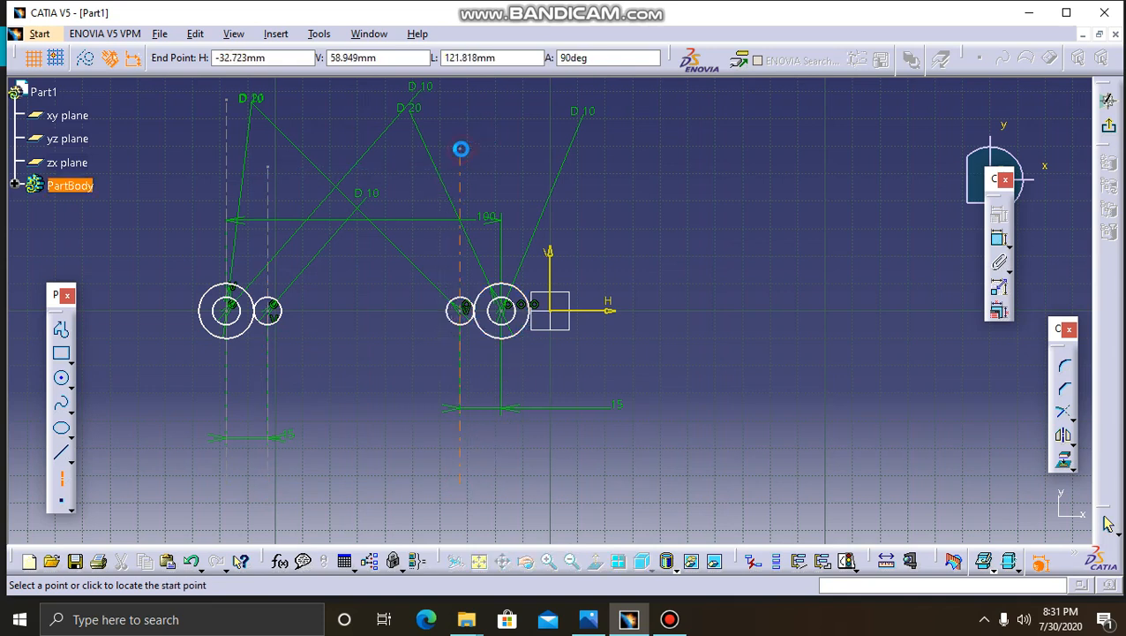
left_click(500, 491)
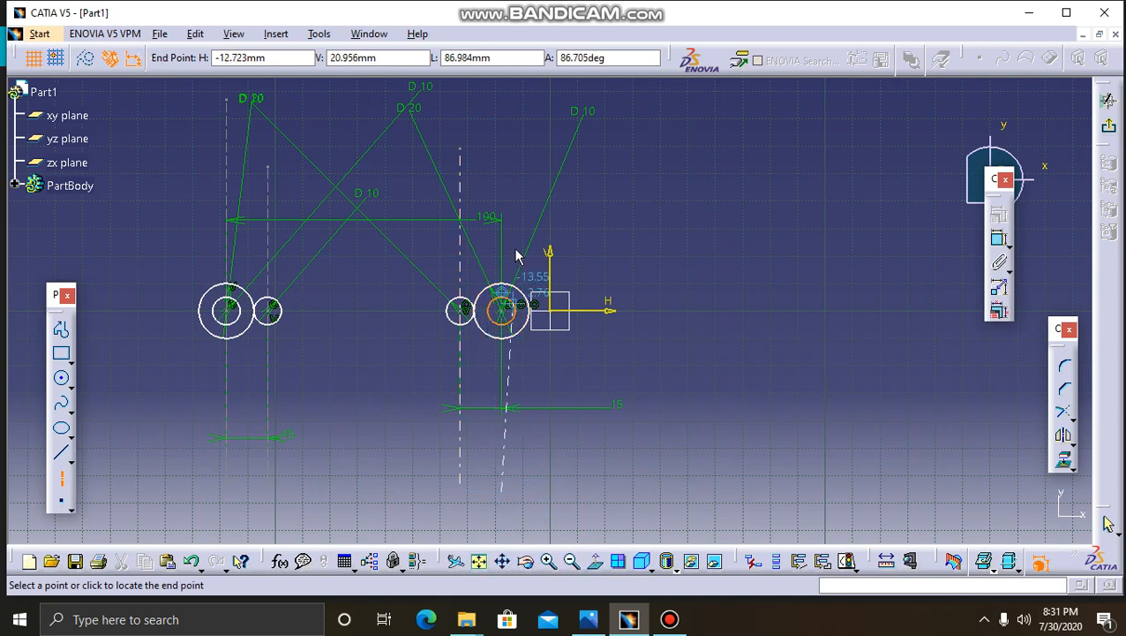
left_click(504, 197)
left_click(622, 271)
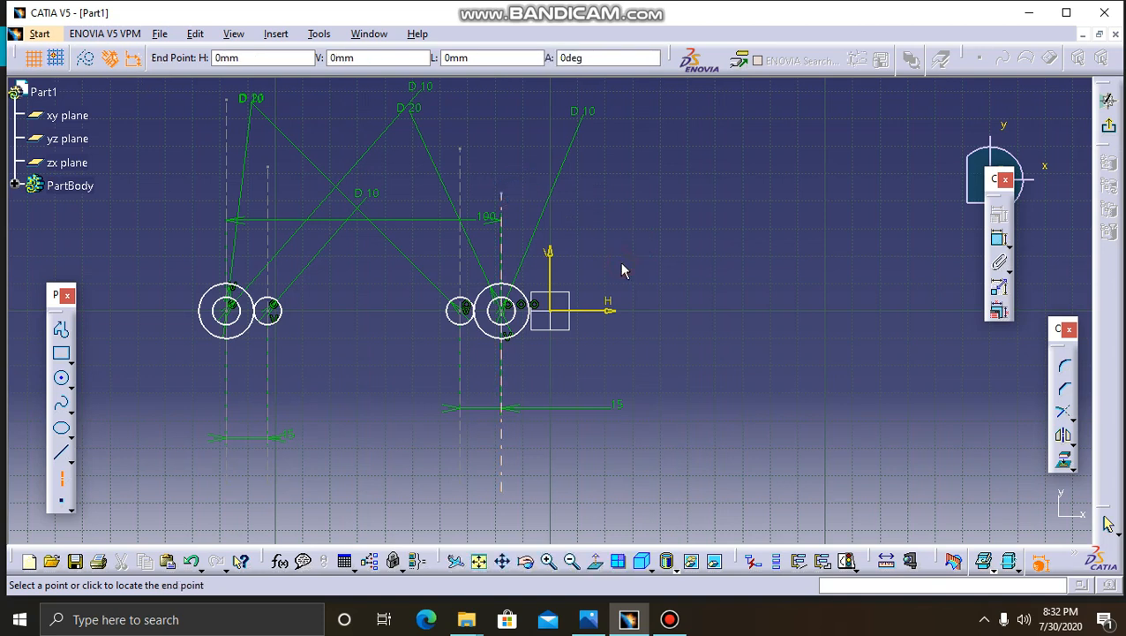
key("Escape")
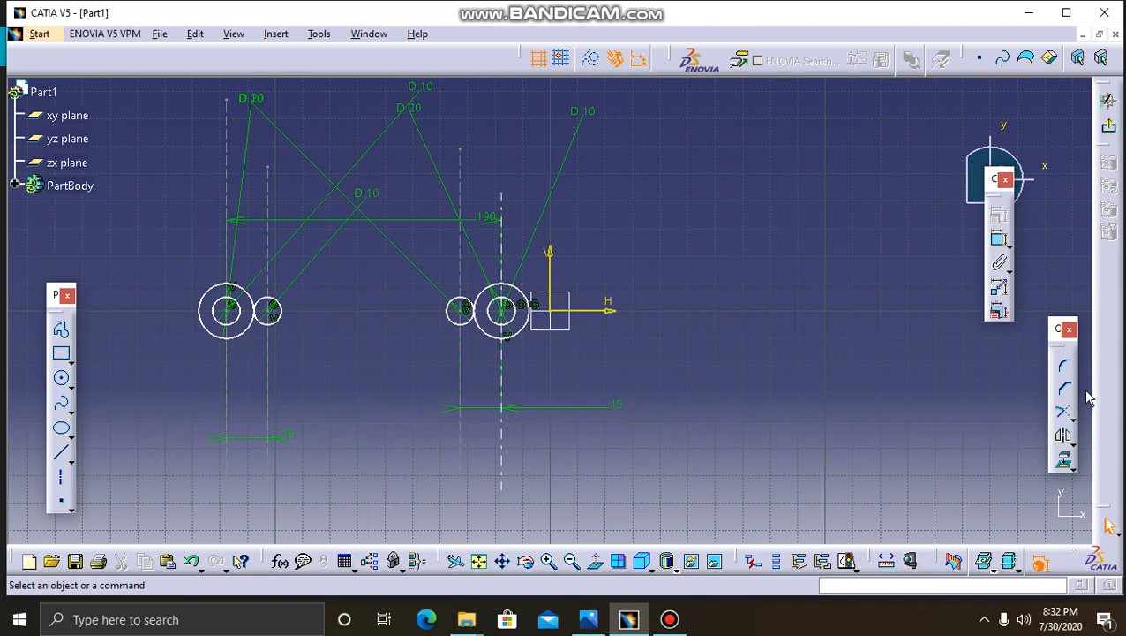
- Quick-trim the two 10 mm slot circles at their axis lines, removing the halves that face each other
left_click(1070, 419)
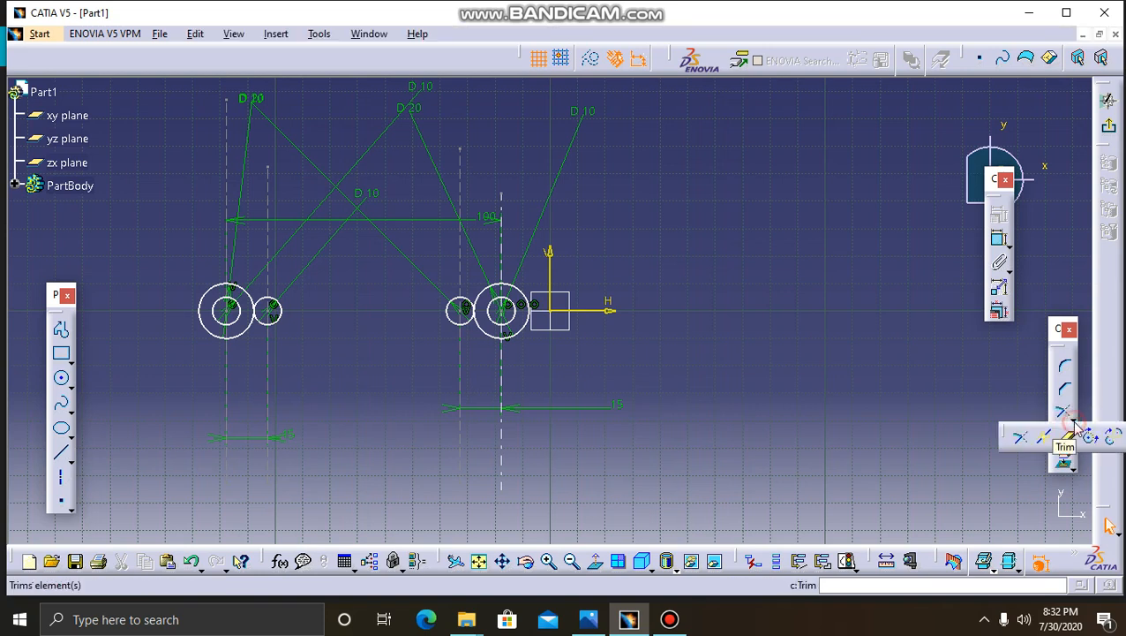
left_click(1069, 439)
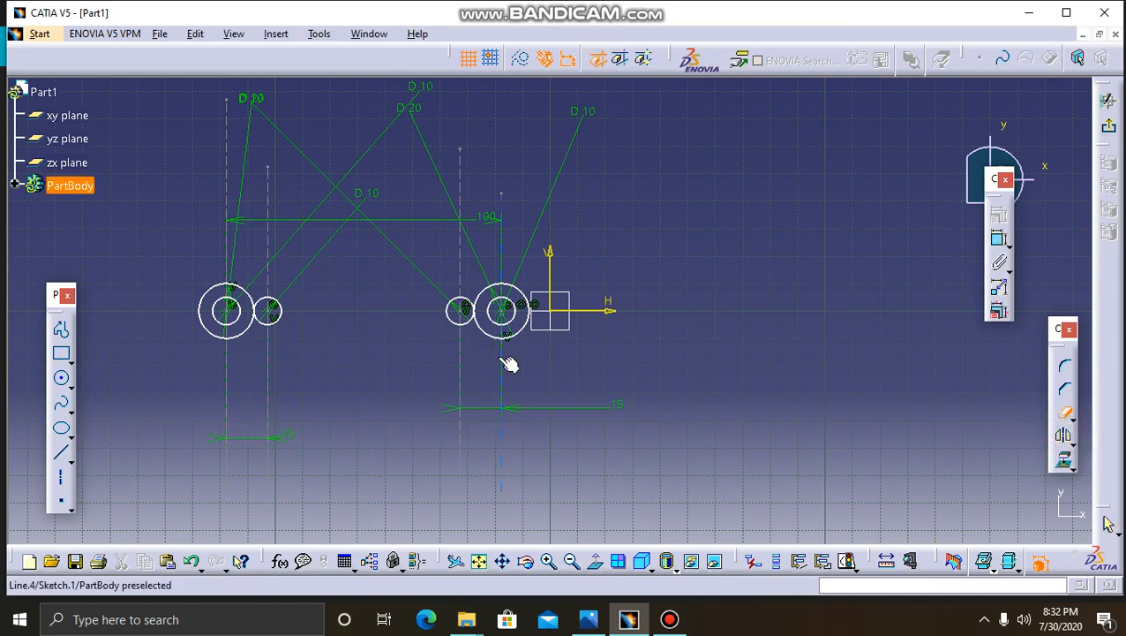
left_click(454, 314)
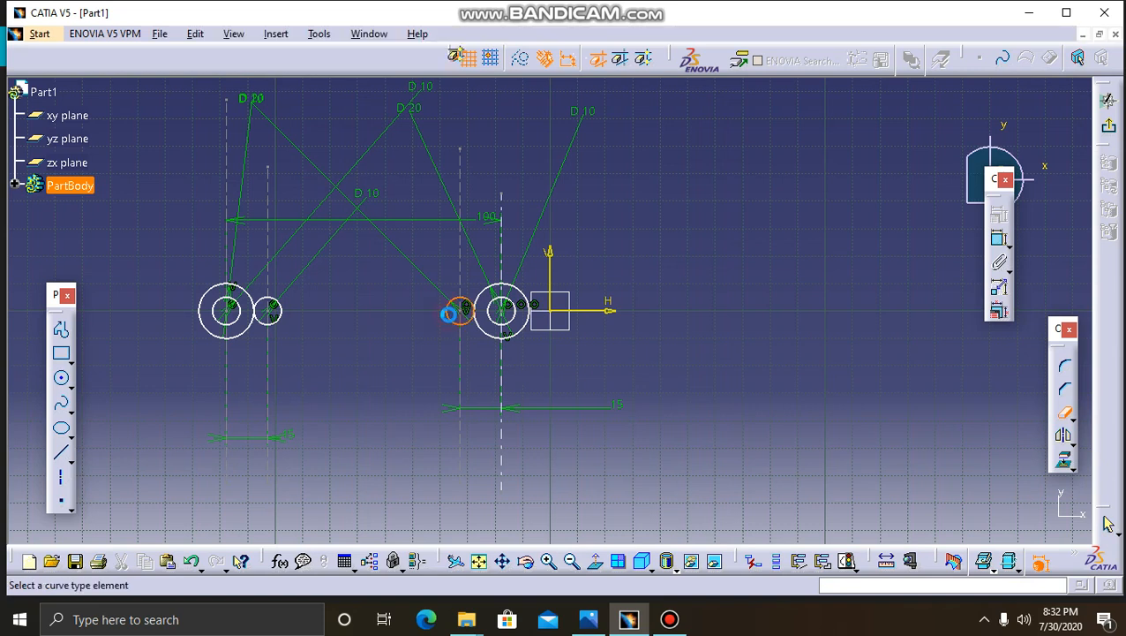
left_click(282, 314)
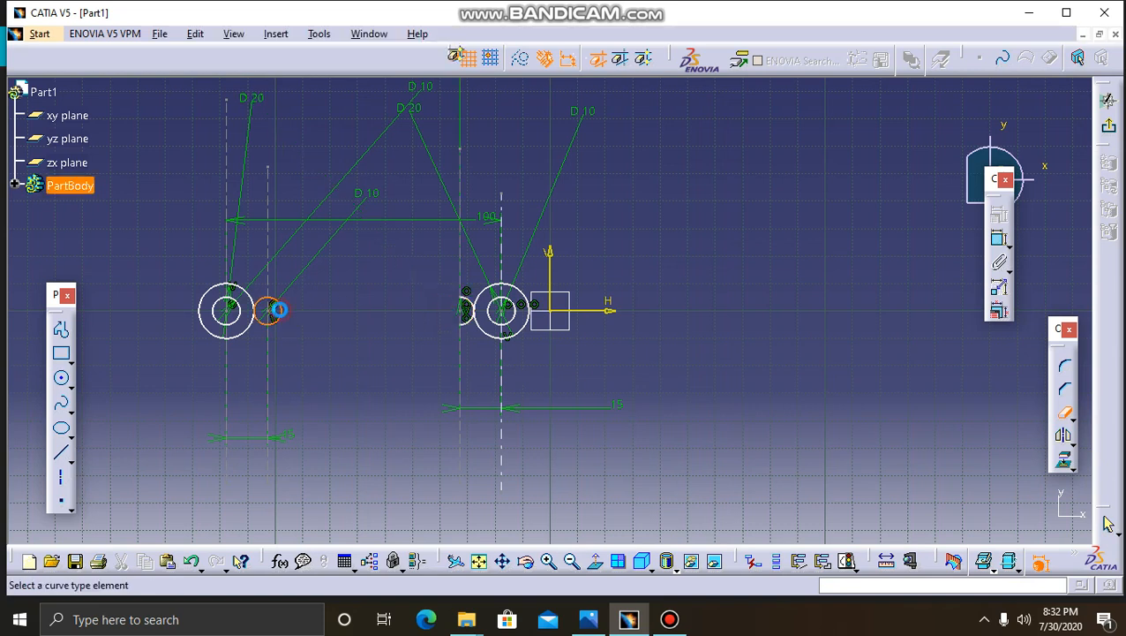
- Quick-trim the two 20 mm circles at their axis lines, removing the halves that face the middle of the link
left_click(249, 293)
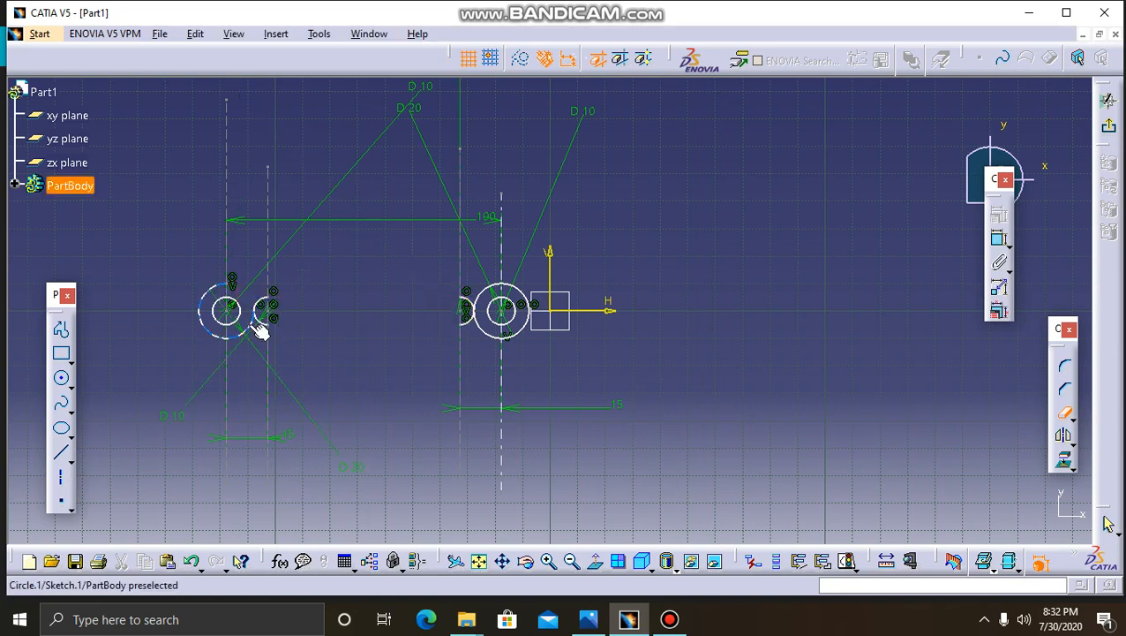
left_click(258, 325)
left_click(490, 299)
left_click(494, 334)
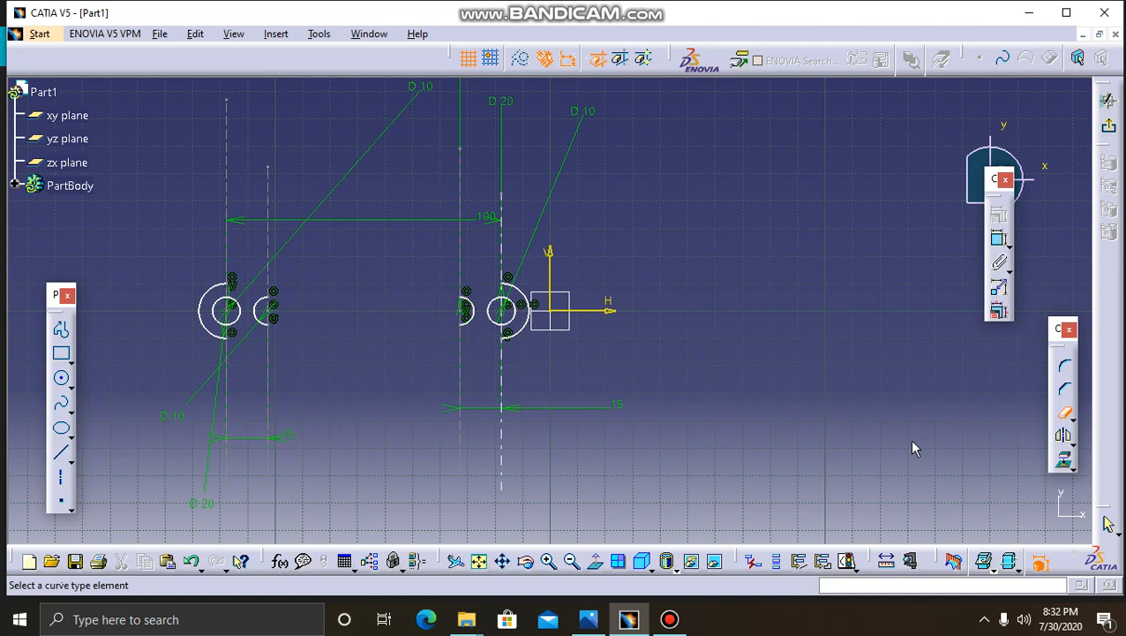
key("Escape")
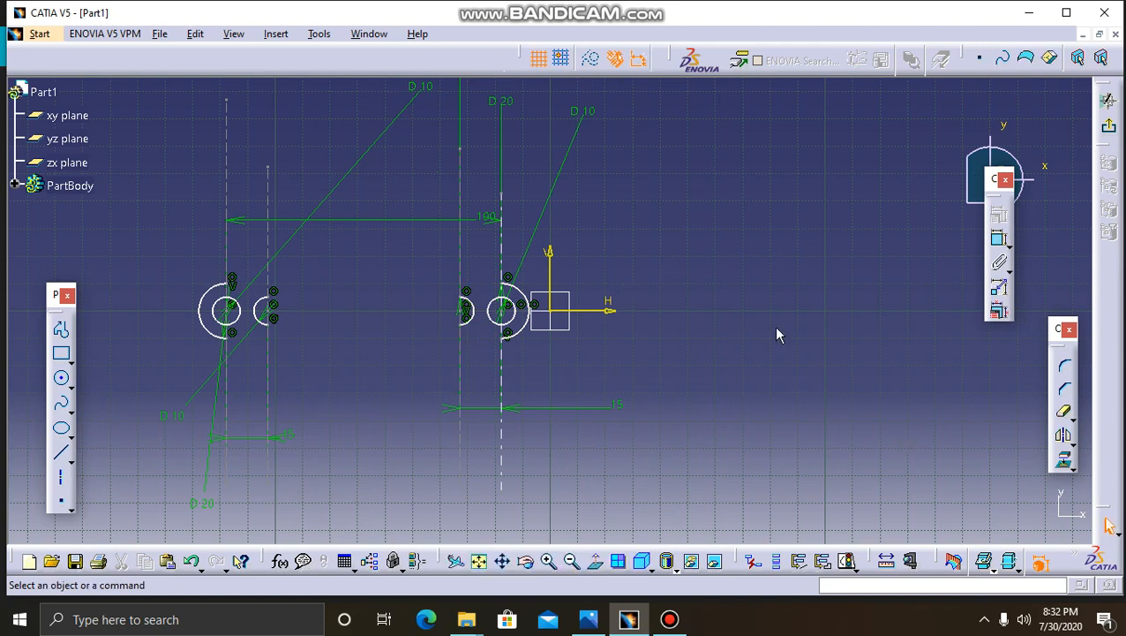
- Join the ends of the two 20 mm arcs with upper and lower horizontal lines to close the link's outer profile
left_click(61, 452)
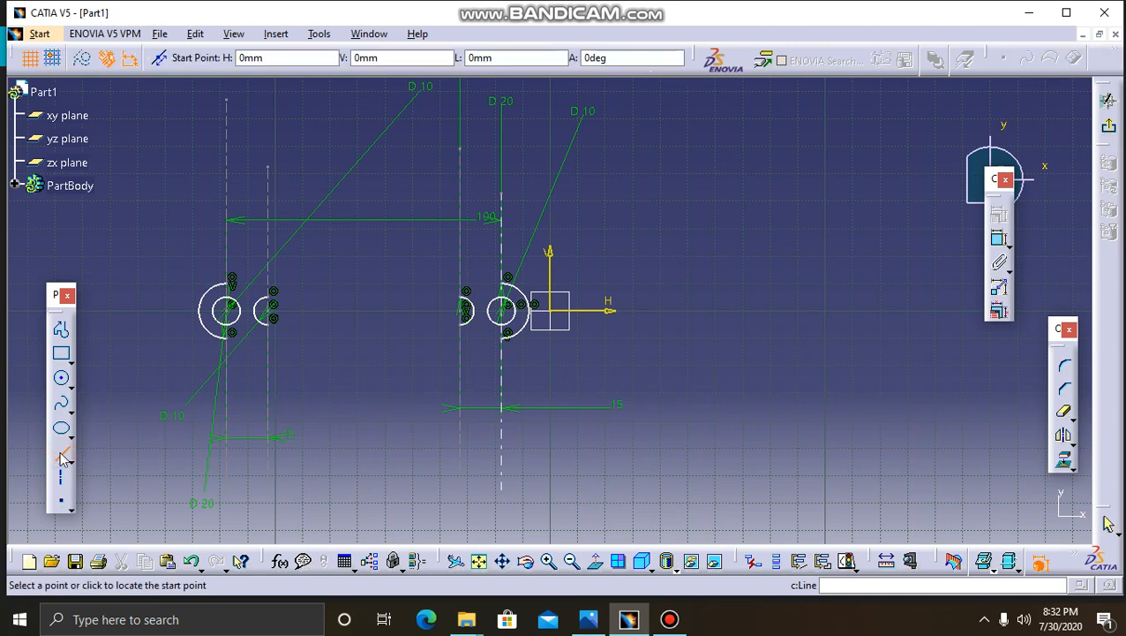
left_click(233, 281)
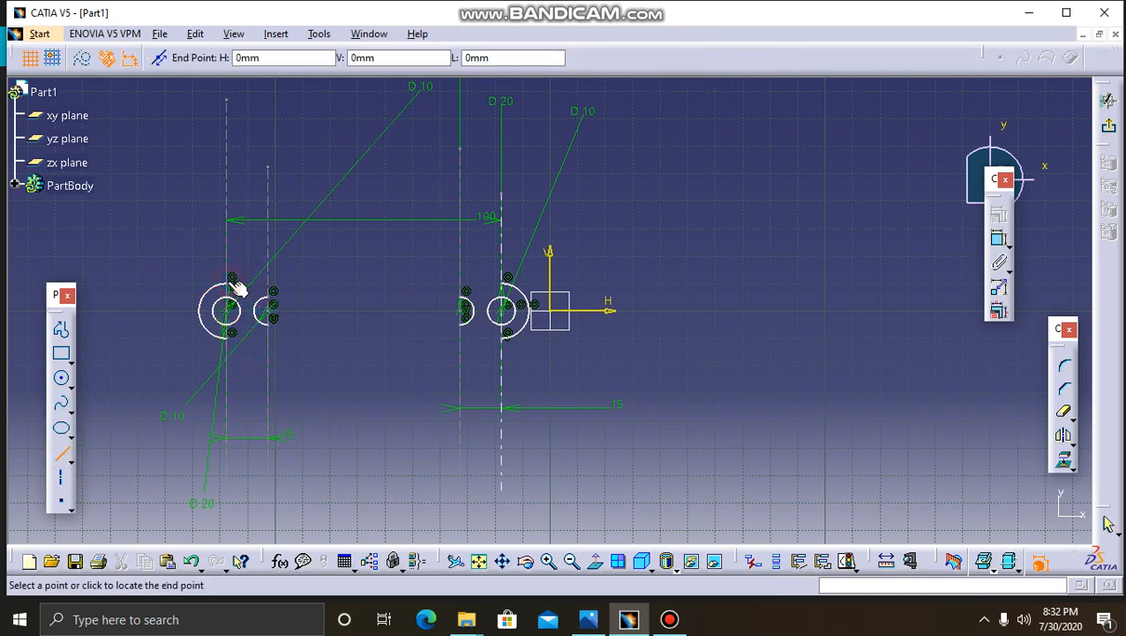
left_click(503, 283)
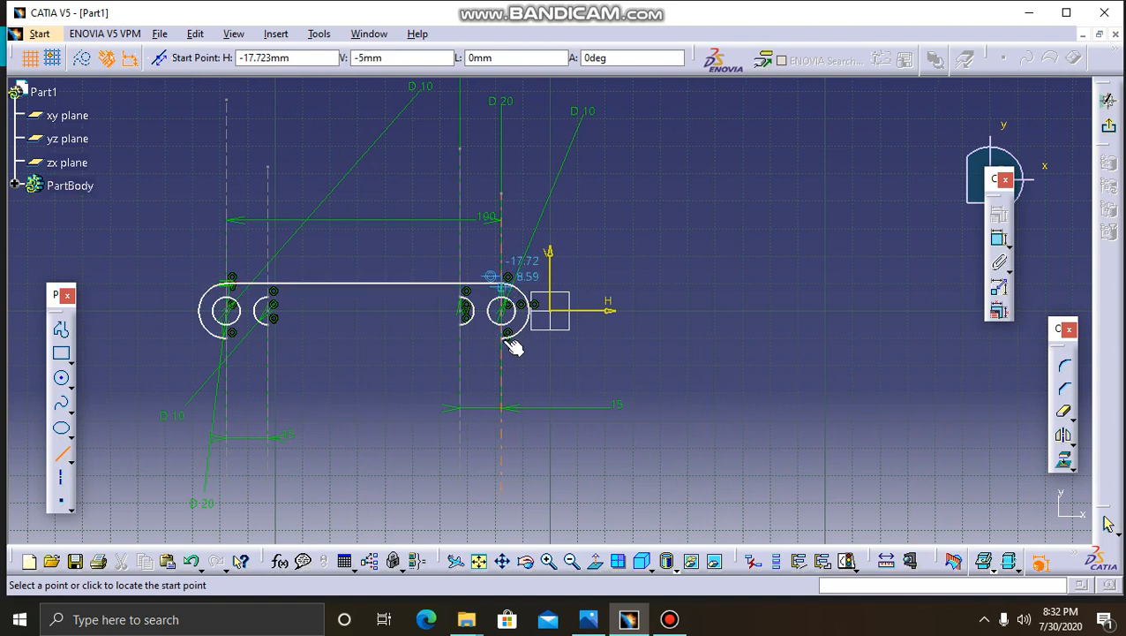
left_click(501, 338)
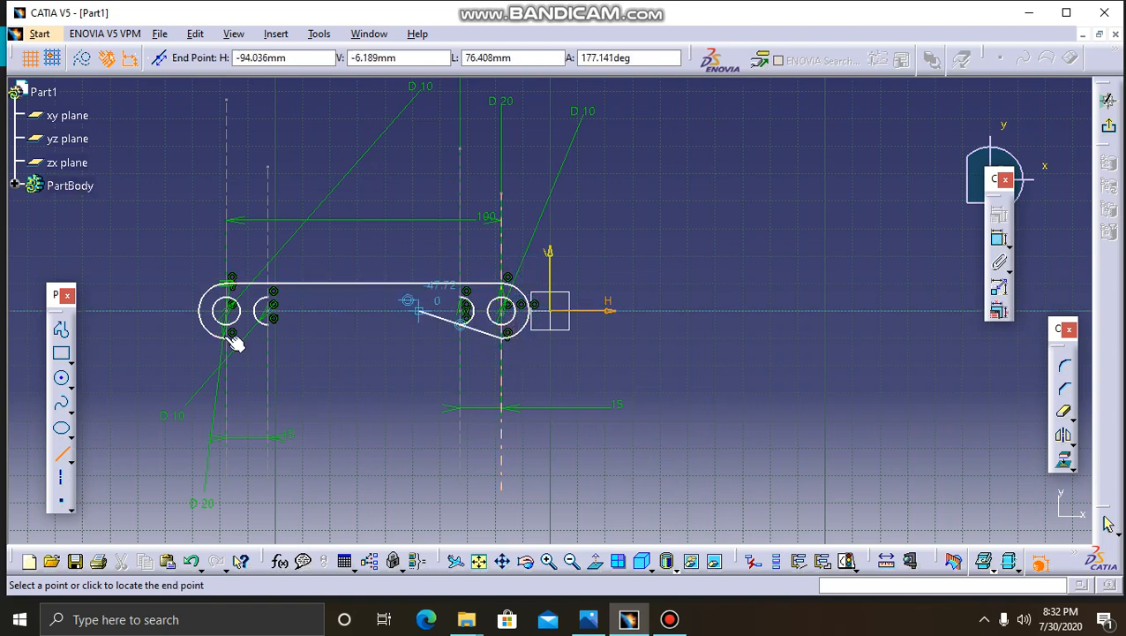
left_click(227, 335)
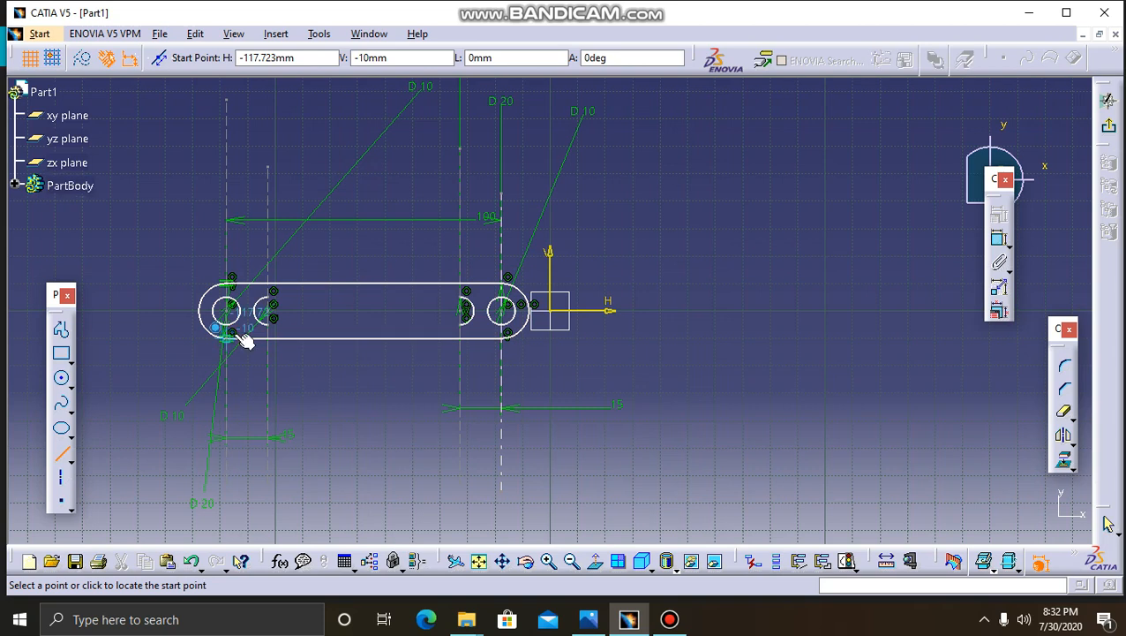
- Join the ends of the two 10 mm arcs with lower and upper horizontal lines to close the inner slot
left_click(266, 327)
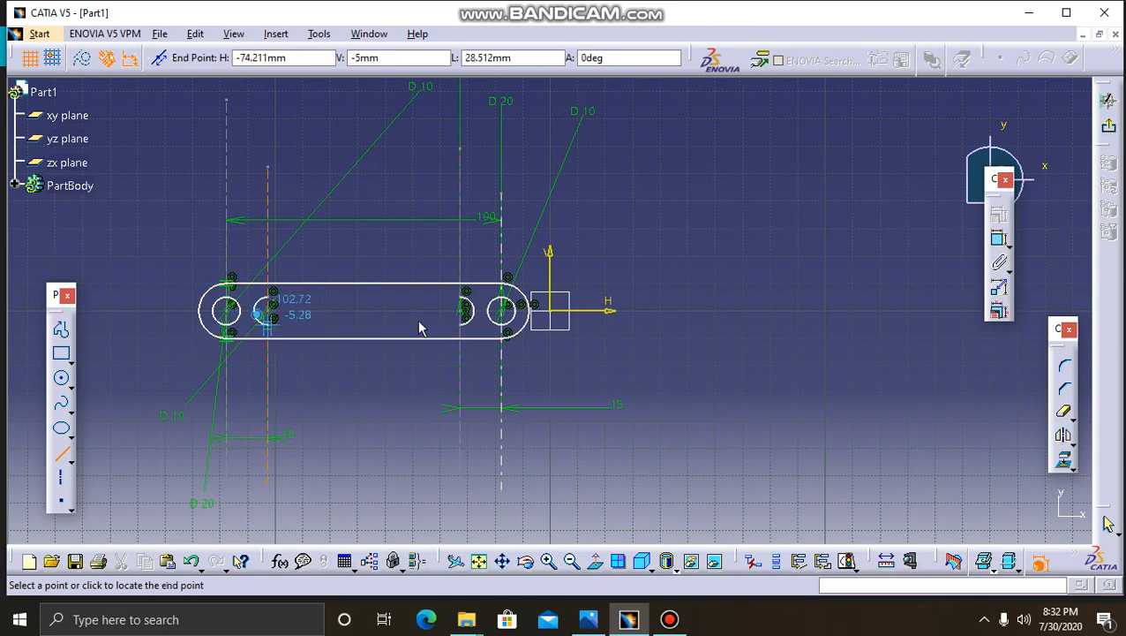
left_click(462, 324)
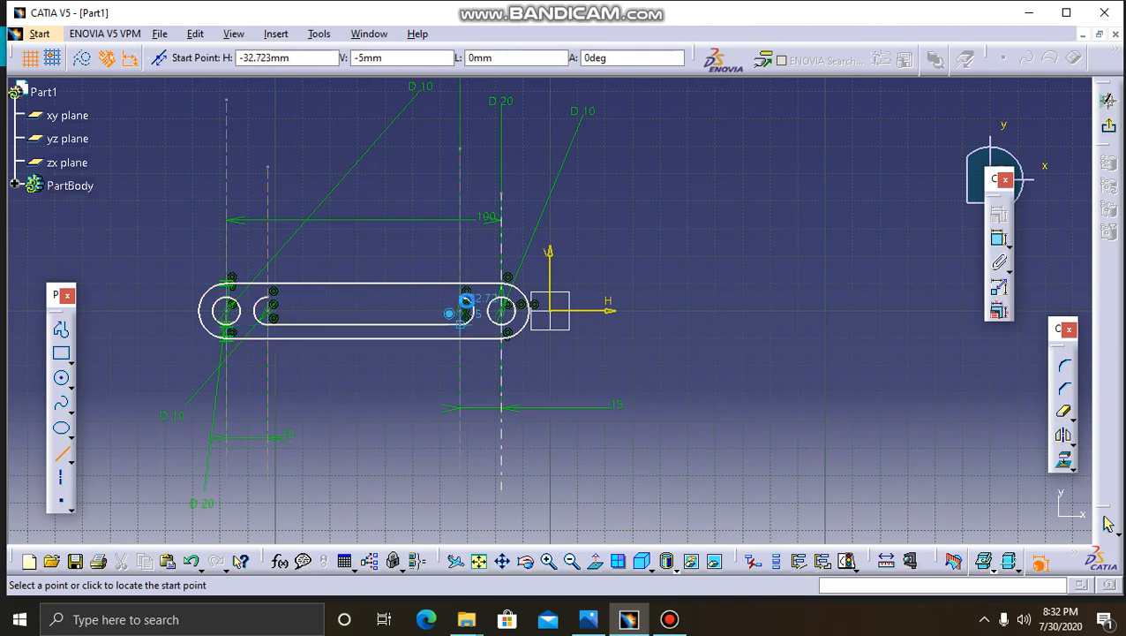
left_click(267, 294)
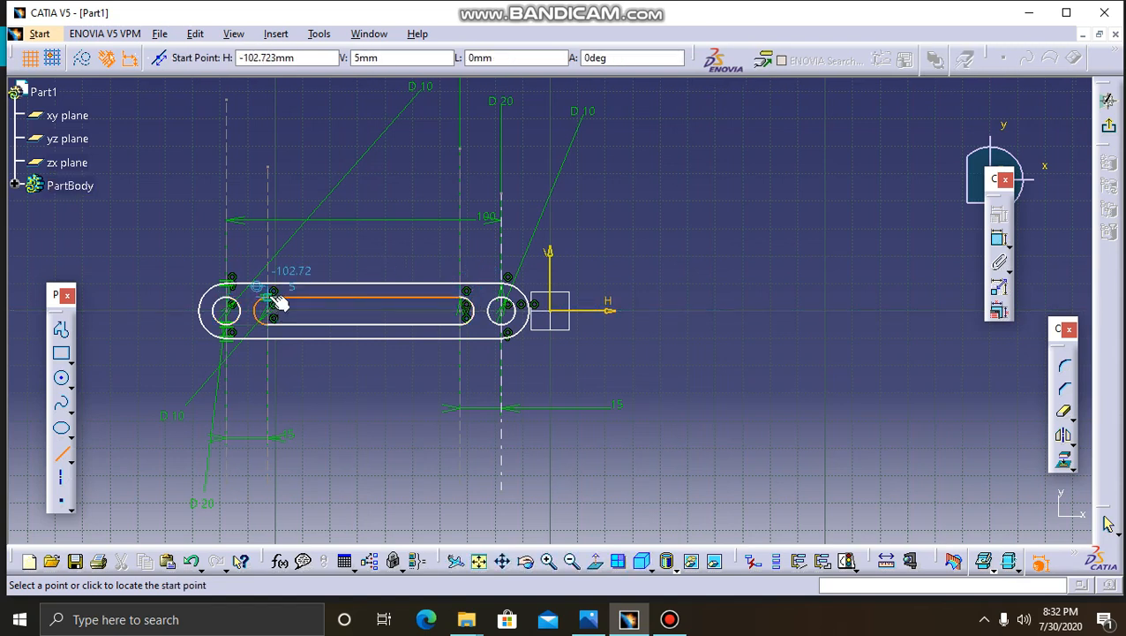
key("Escape")
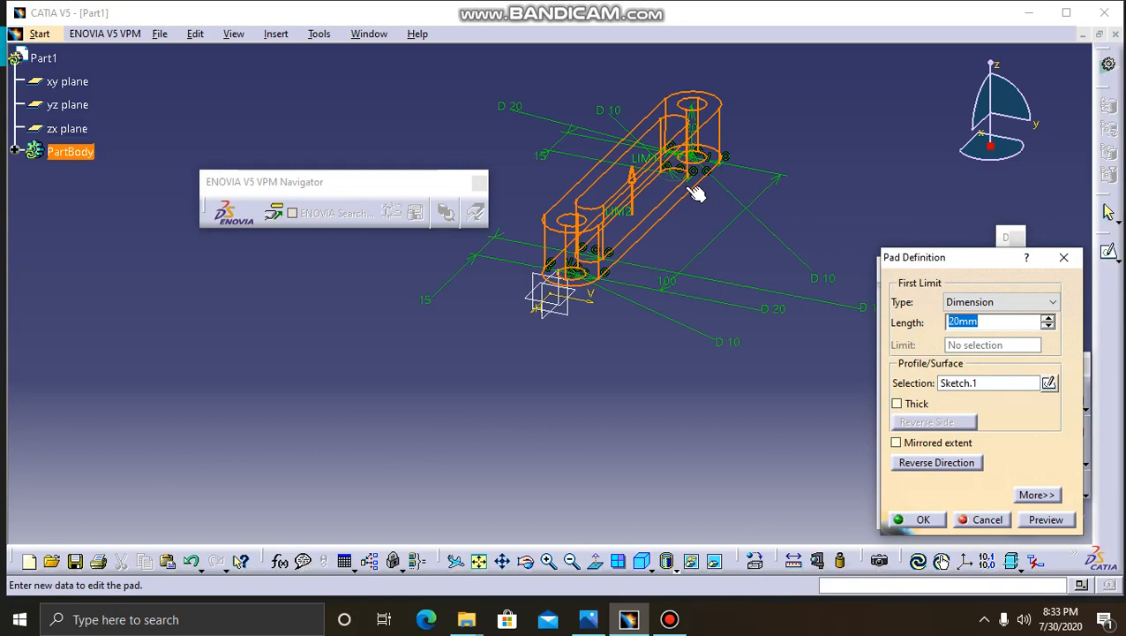
- Complete the pad of the closed 100 mm link profile and check the link thickness in the reference drawing
key("Return")
key("Return")
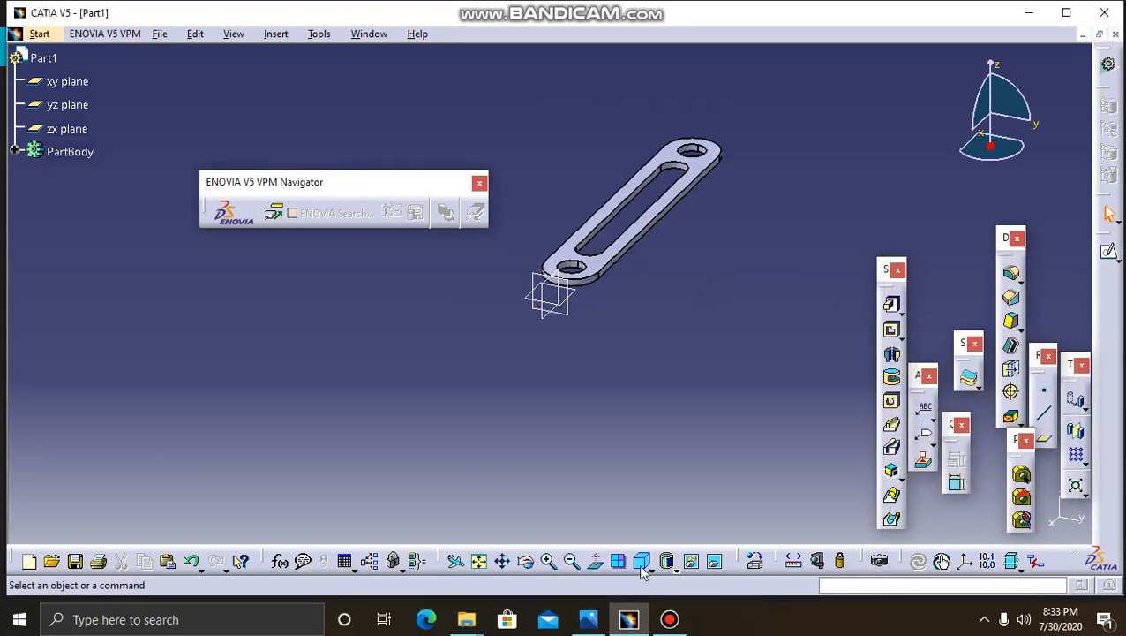
left_click(588, 619)
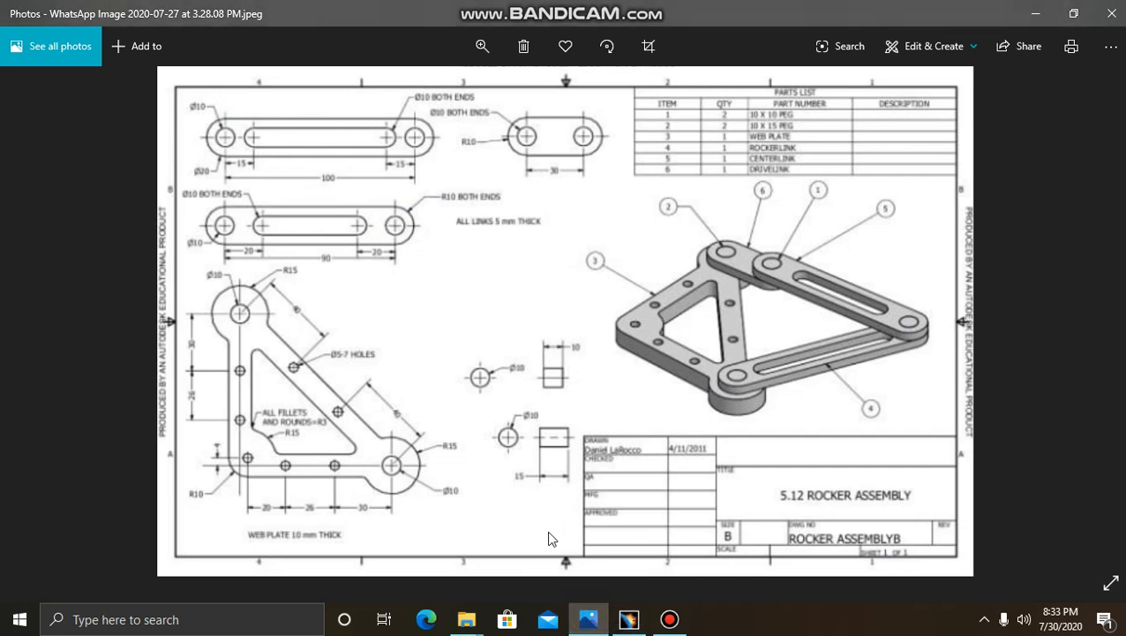
left_click(629, 619)
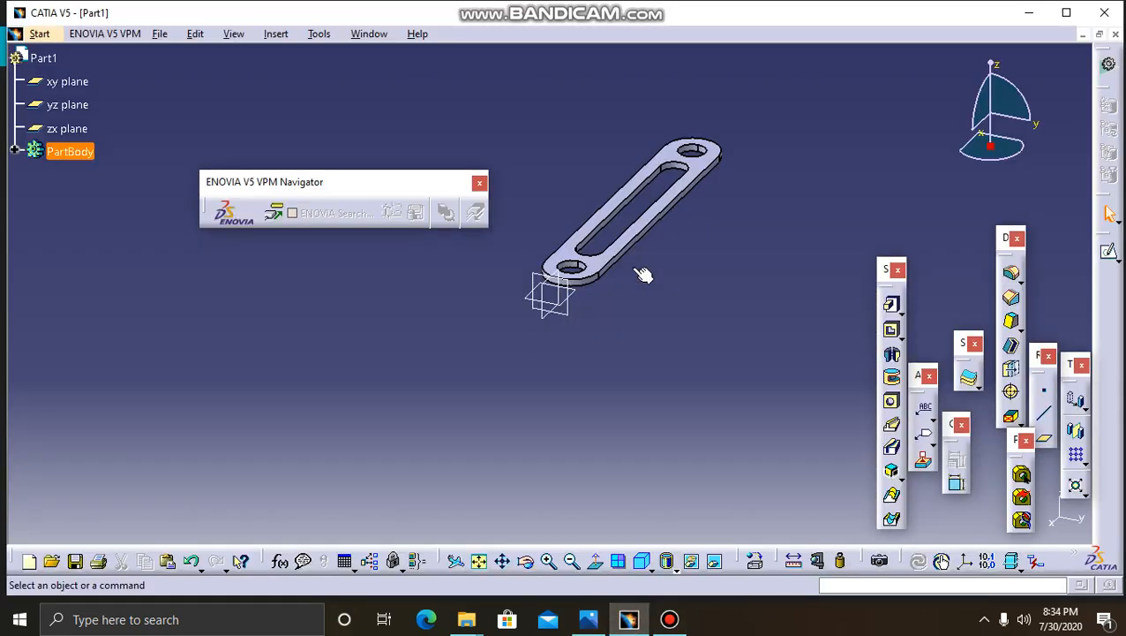
- Save the finished slotted link as p01 in the catia parts folder
left_click(526, 561)
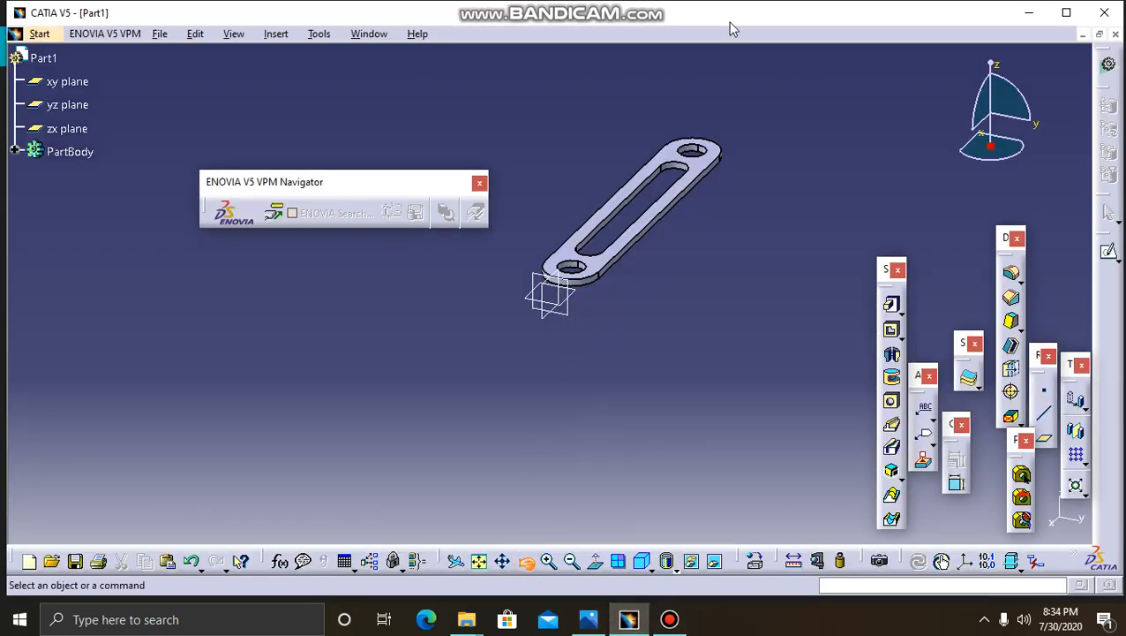
left_click_drag(736, 119, 685, 242)
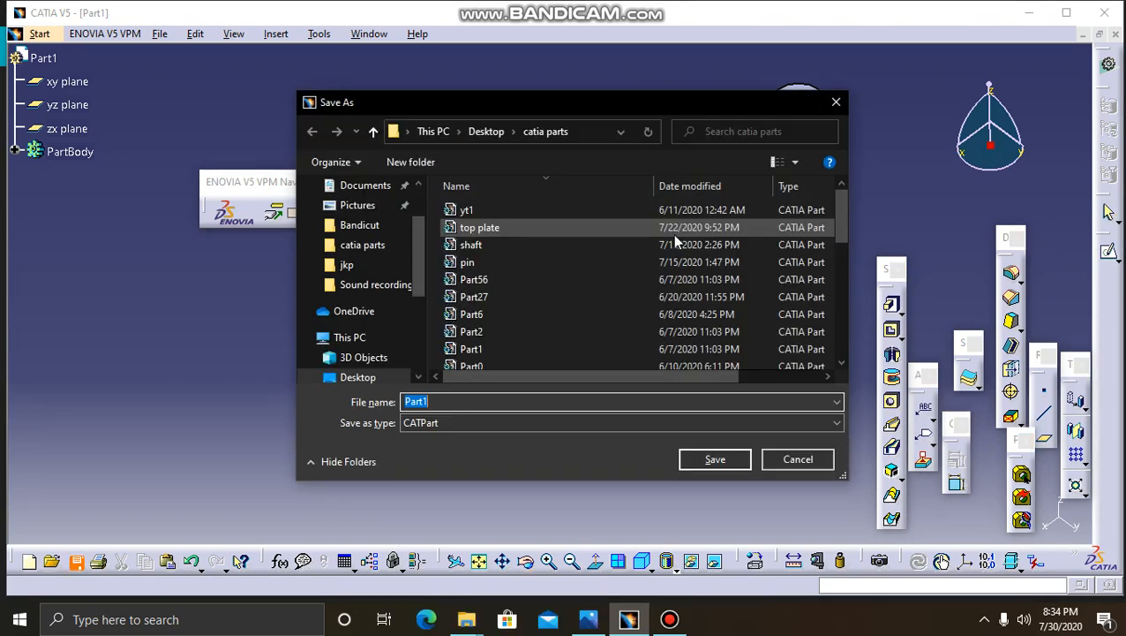
type("p01")
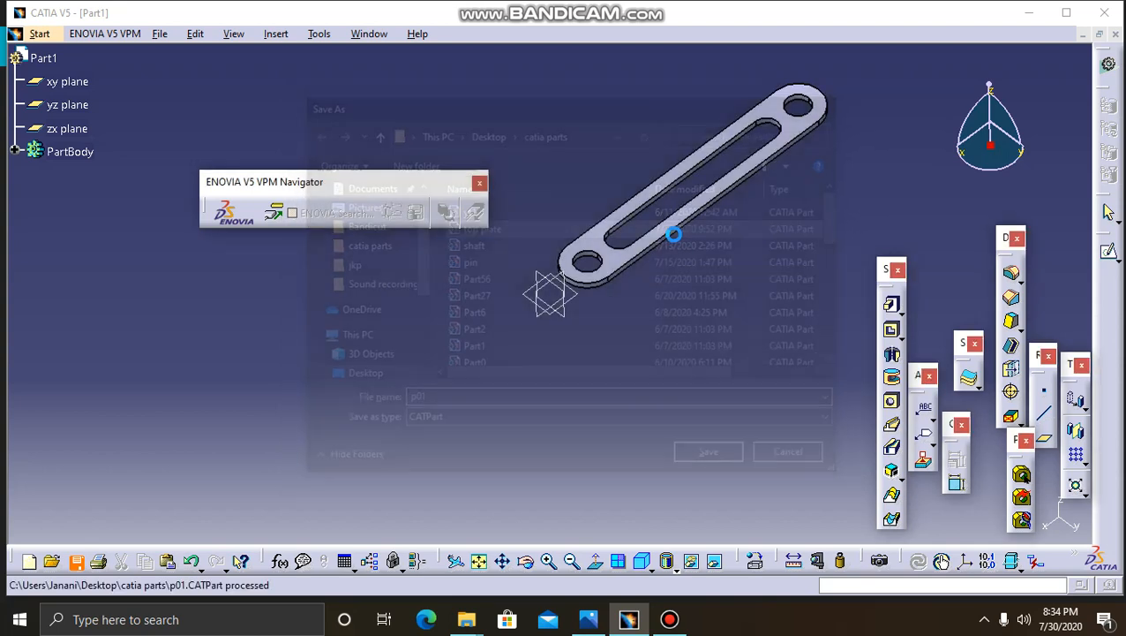
- Create a new Part document named Part2 with hybrid design enabled
left_click(161, 37)
left_click(170, 55)
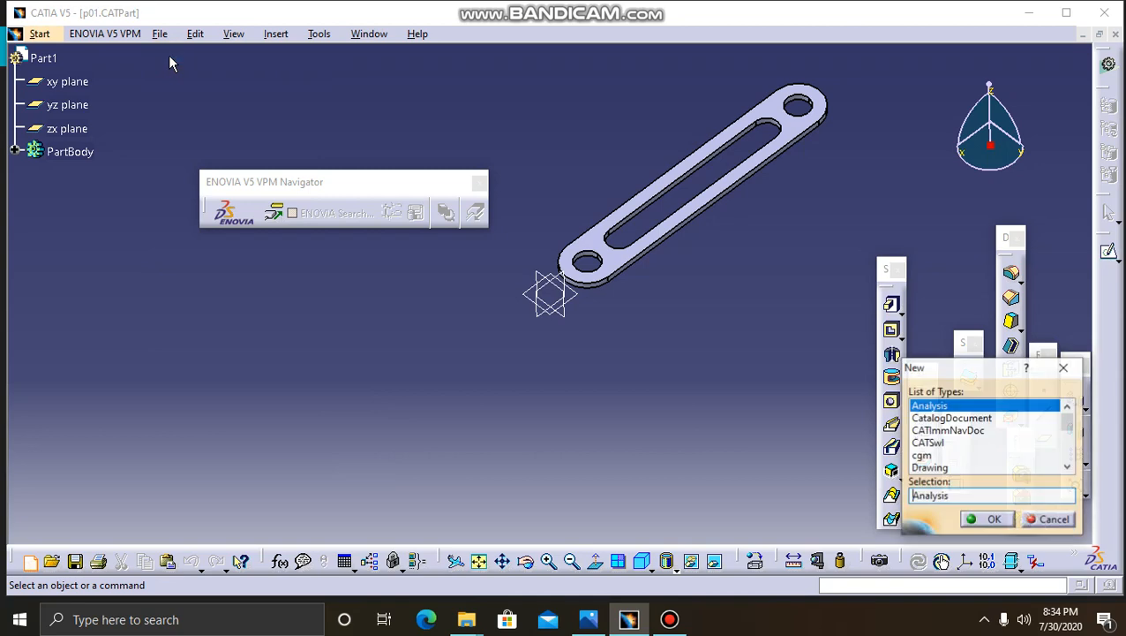
type("Part")
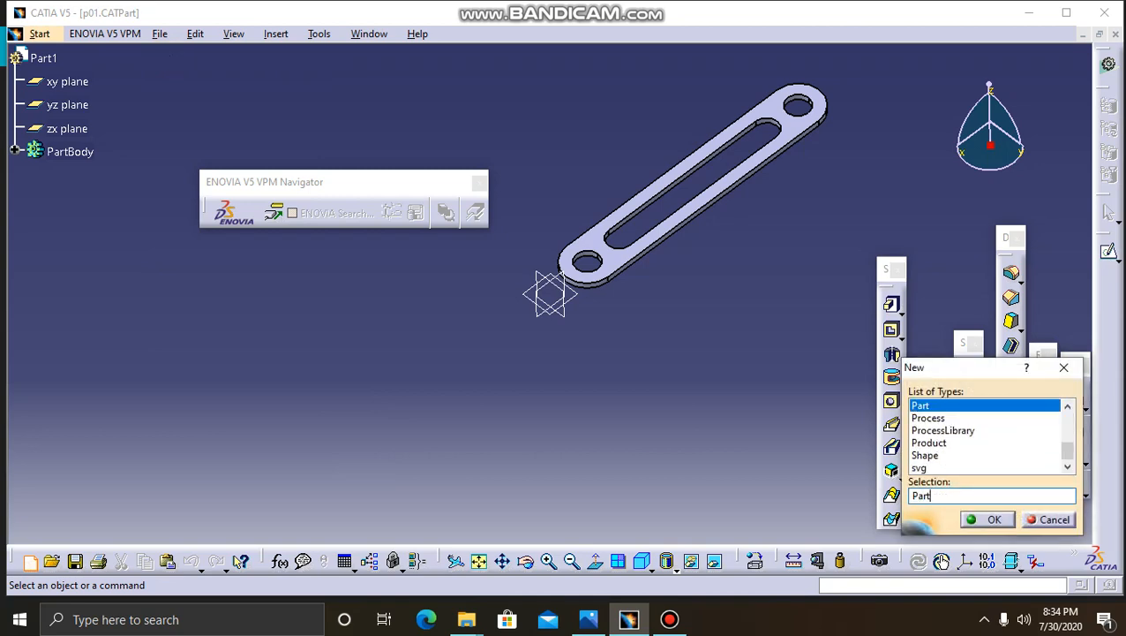
key("Return")
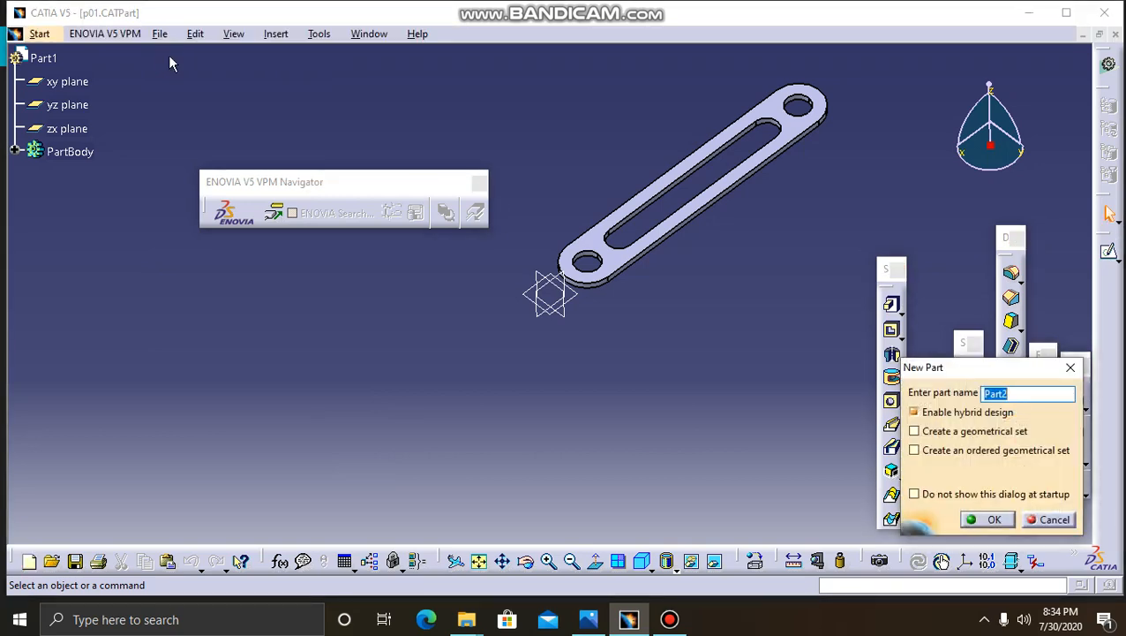
key("Return")
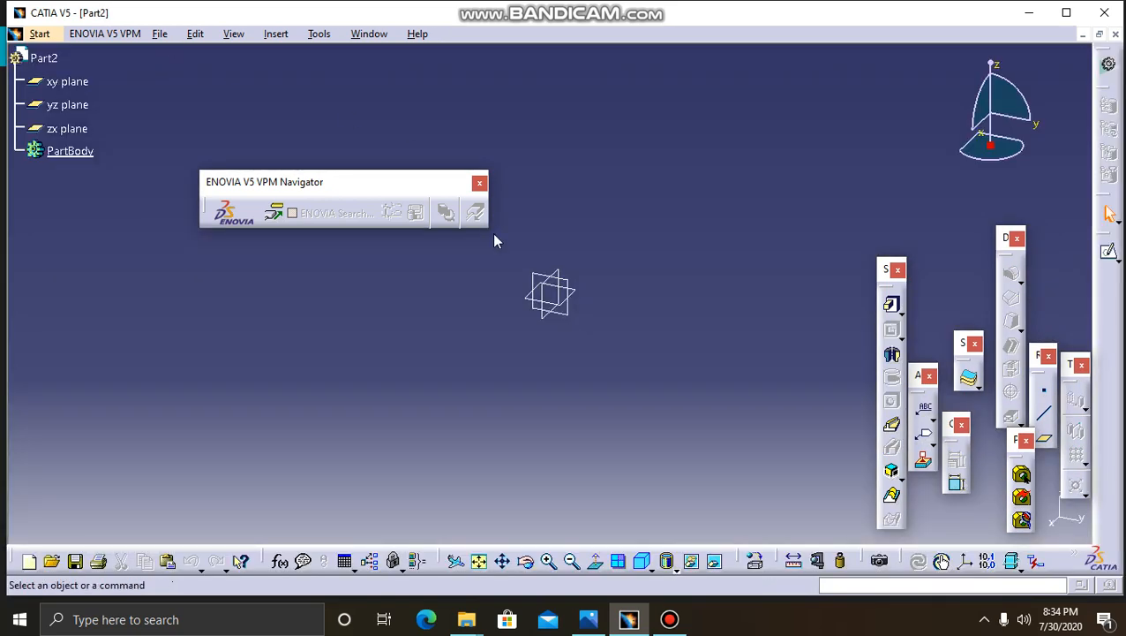
- Consult the rocker assembly drawing for the second link and start a sketch on the xy plane
left_click(588, 619)
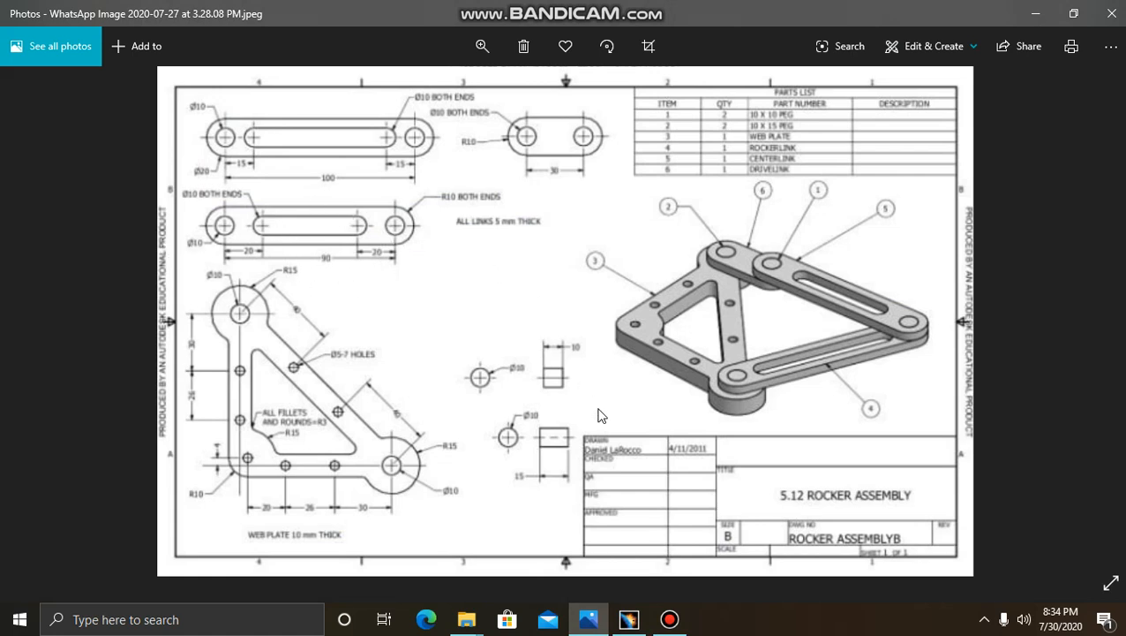
left_click(628, 618)
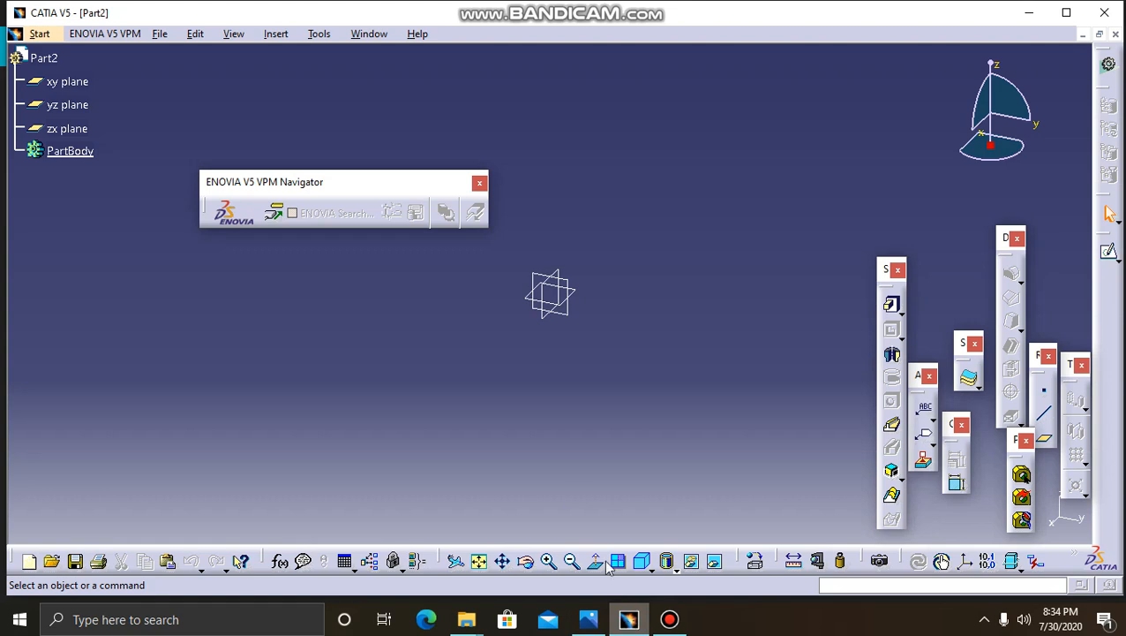
left_click(549, 297)
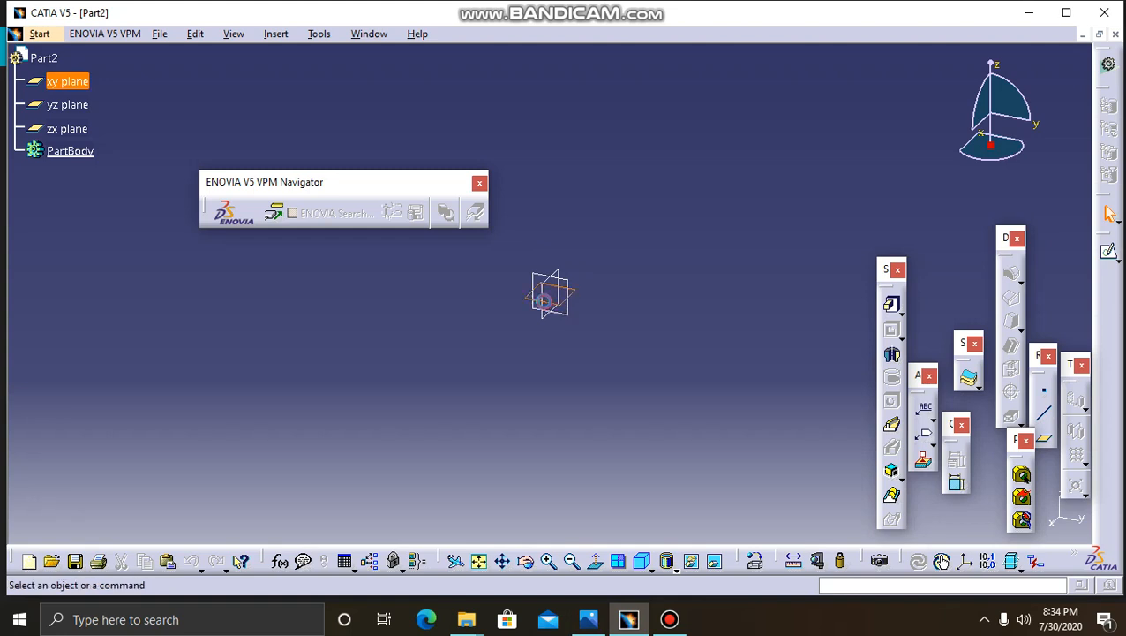
left_click(1109, 252)
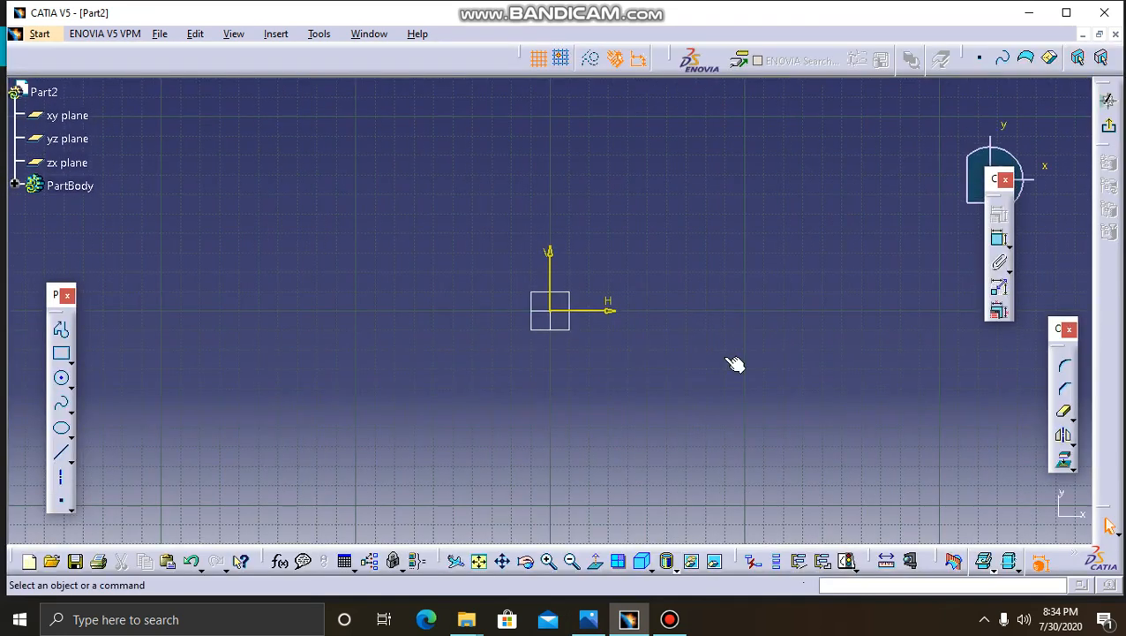
- Sketch two concentric circles on the horizontal axis, centred about 102 mm left of the origin
left_click(63, 382)
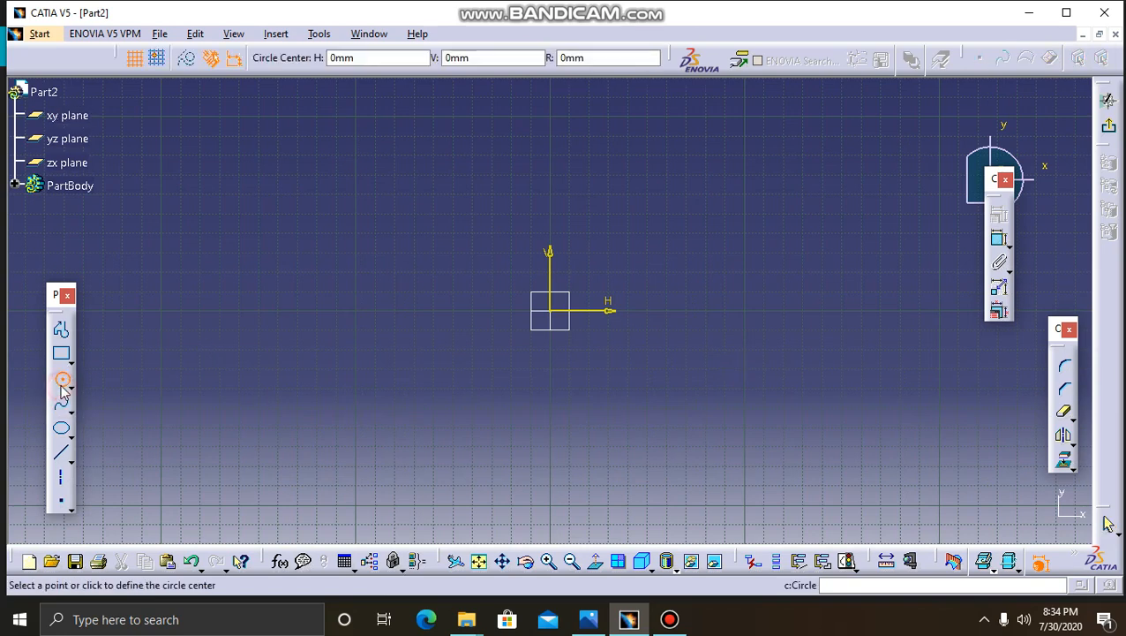
left_click(352, 310)
left_click(381, 325)
left_click(352, 311)
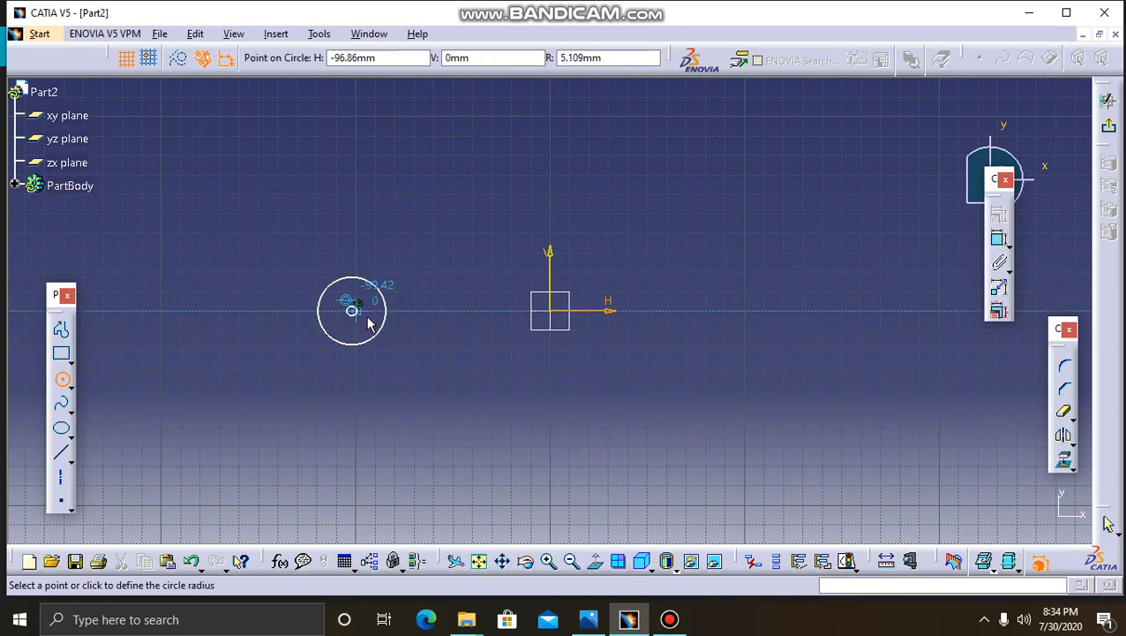
left_click(367, 314)
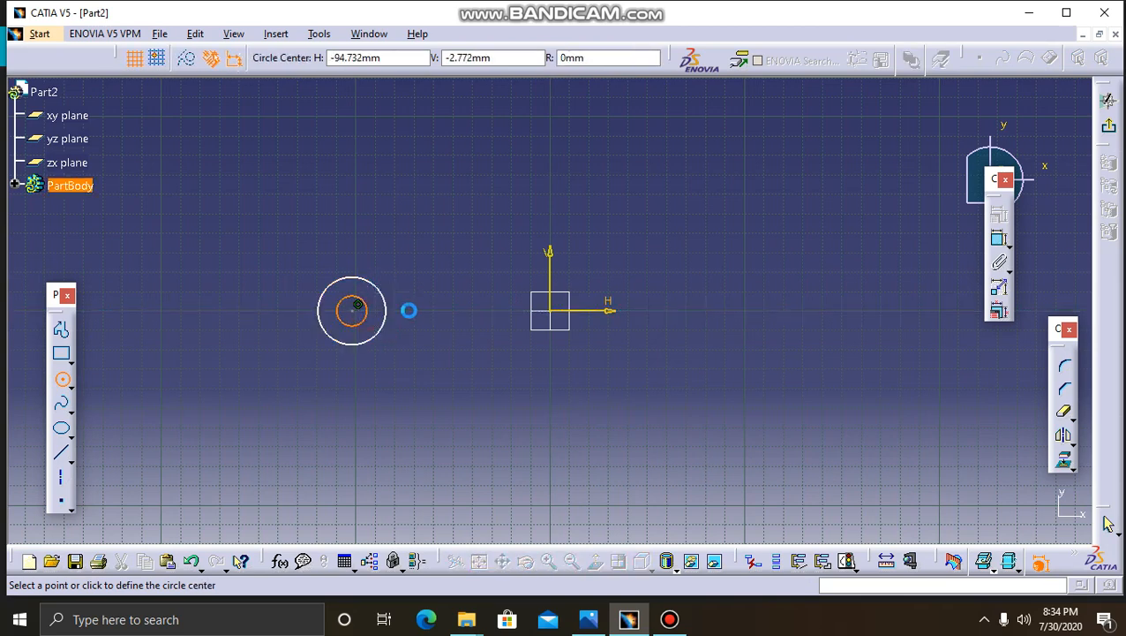
- Sketch two single slot-end circles on the horizontal axis, about 59 mm left and 61 mm right of the origin
left_click(436, 316)
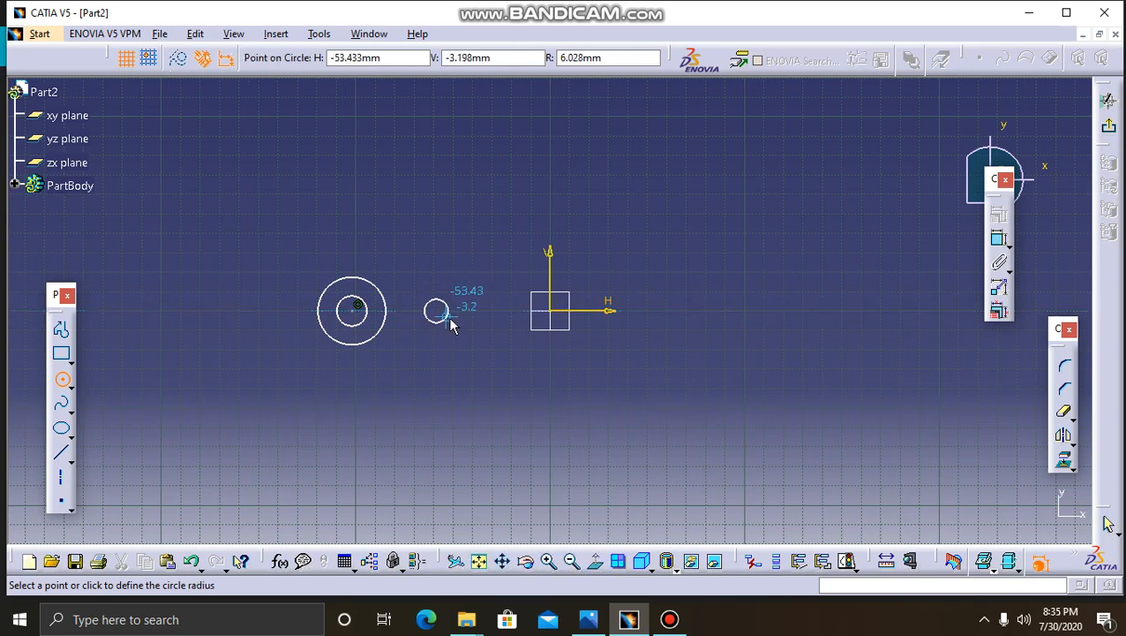
left_click(451, 315)
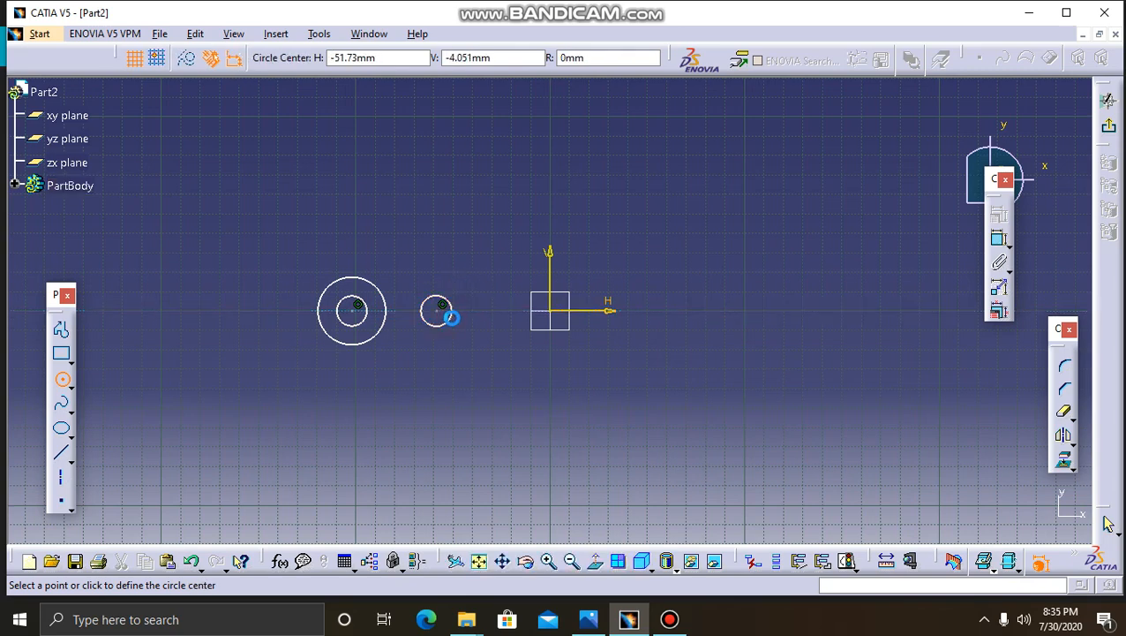
left_click(669, 312)
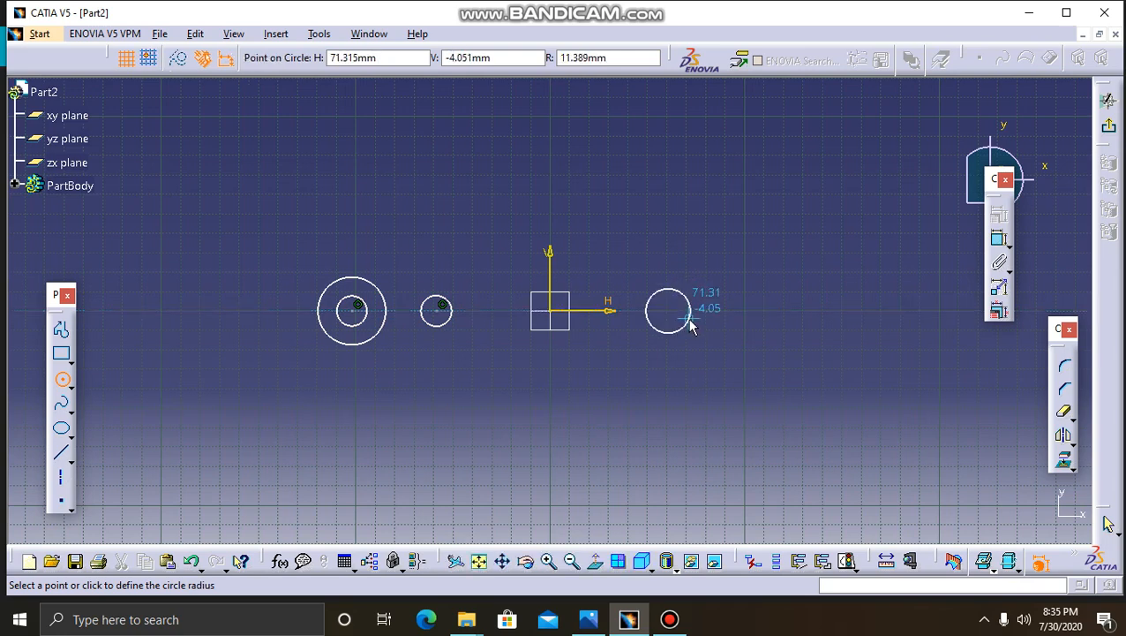
left_click(688, 320)
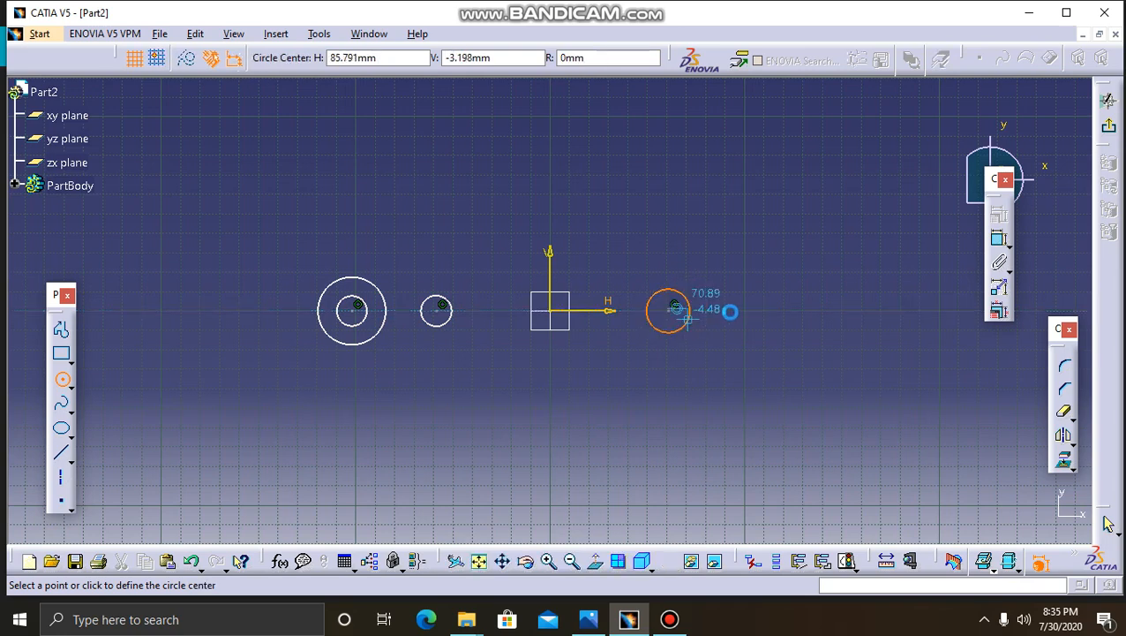
- Sketch two concentric circles on the horizontal axis, centred about 96 mm right of the origin
left_click(736, 310)
left_click(770, 323)
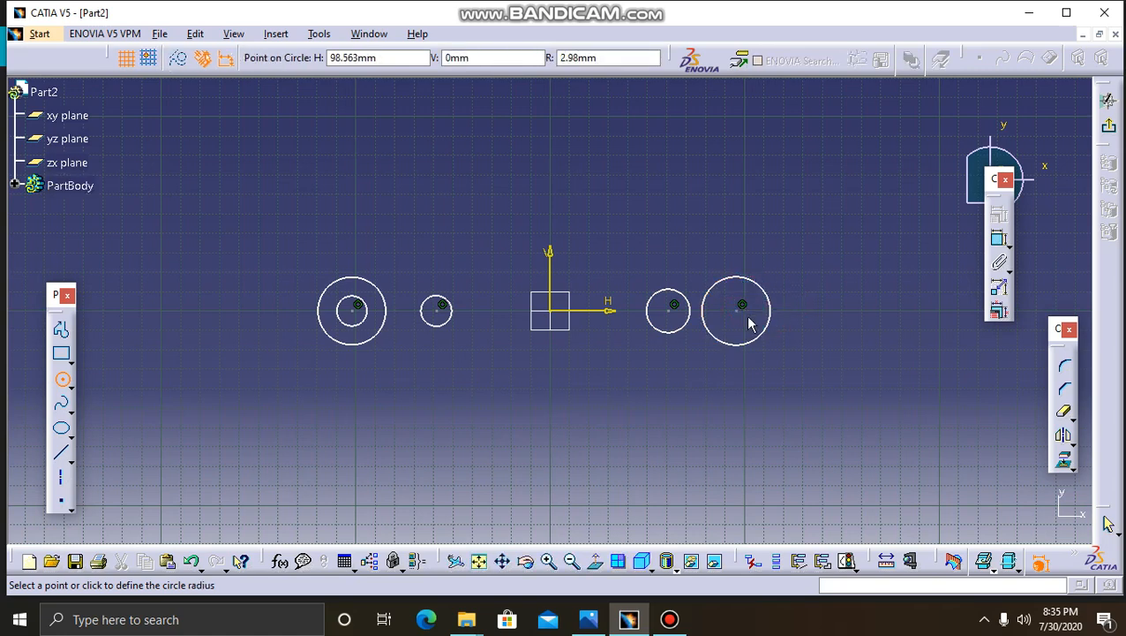
left_click(752, 319)
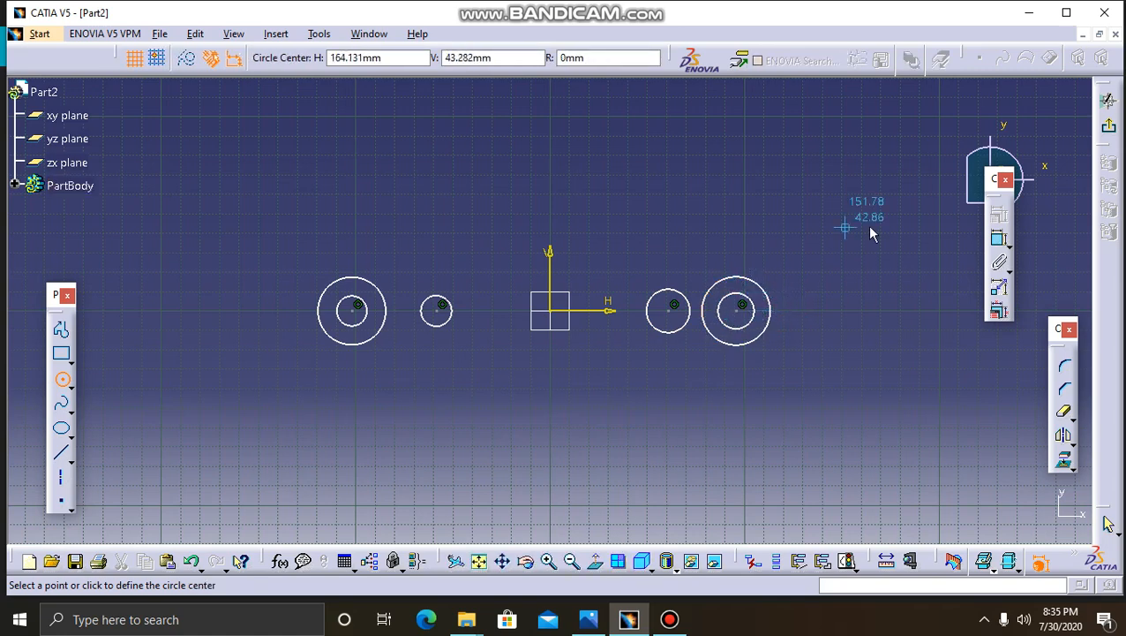
key("Escape")
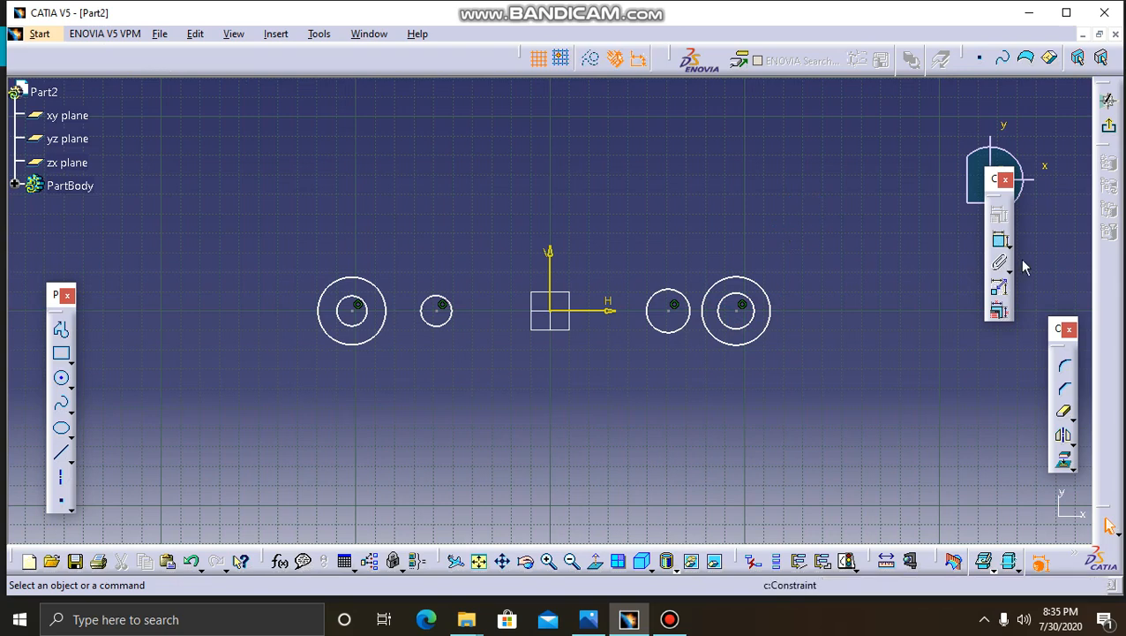
- Dimension the diameter of the large outer circle at the link's right end
left_click(1002, 241)
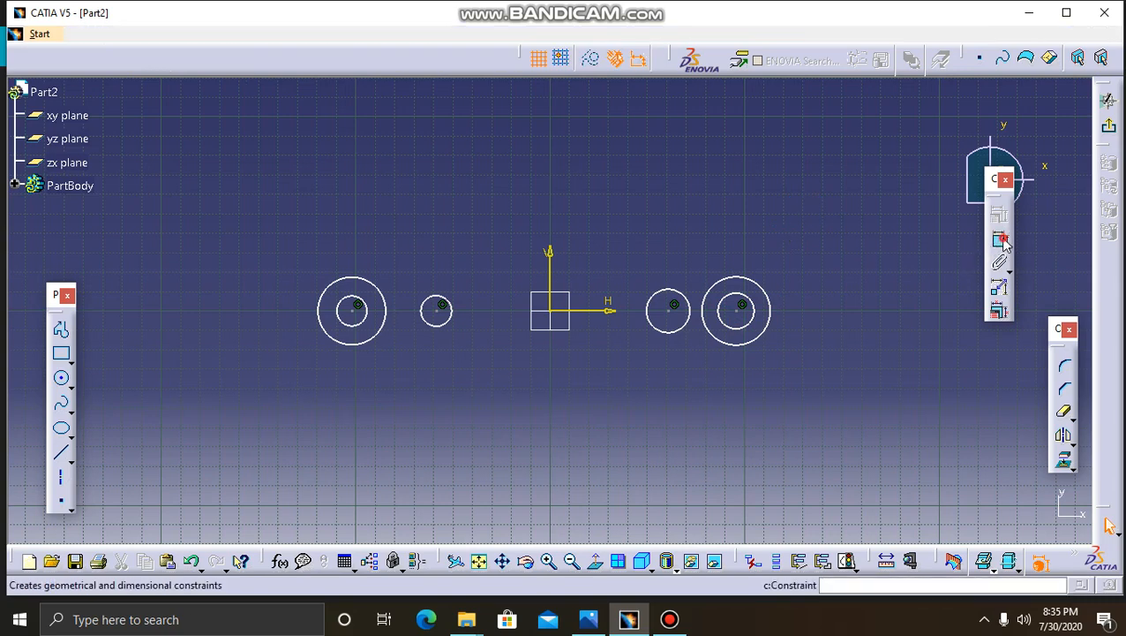
left_click(778, 316)
left_click(853, 171)
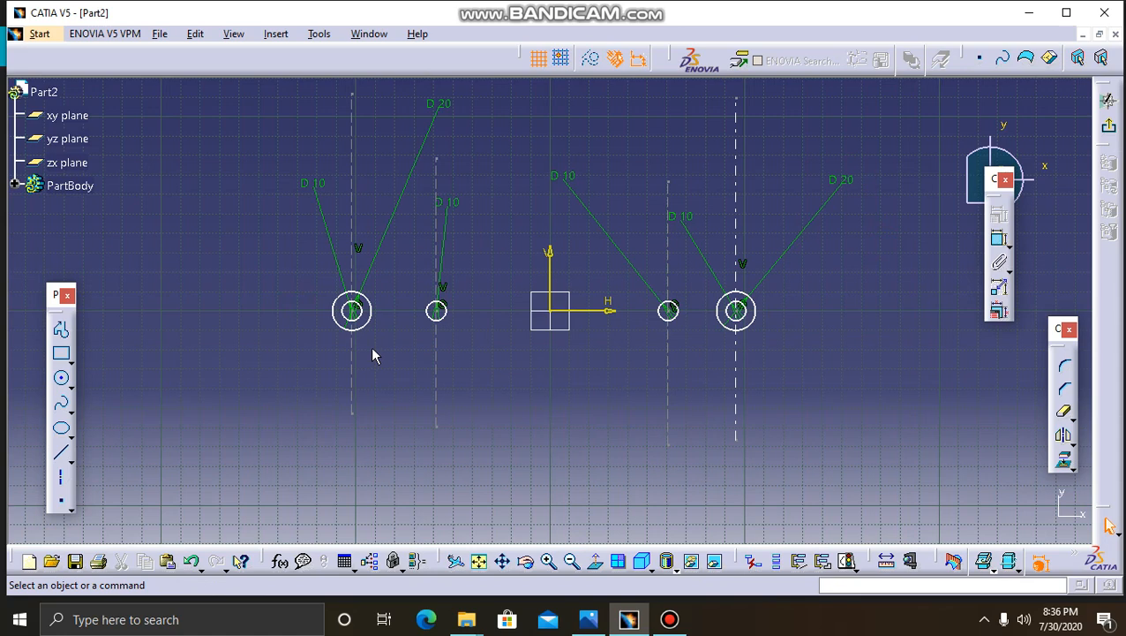
left_click(73, 362)
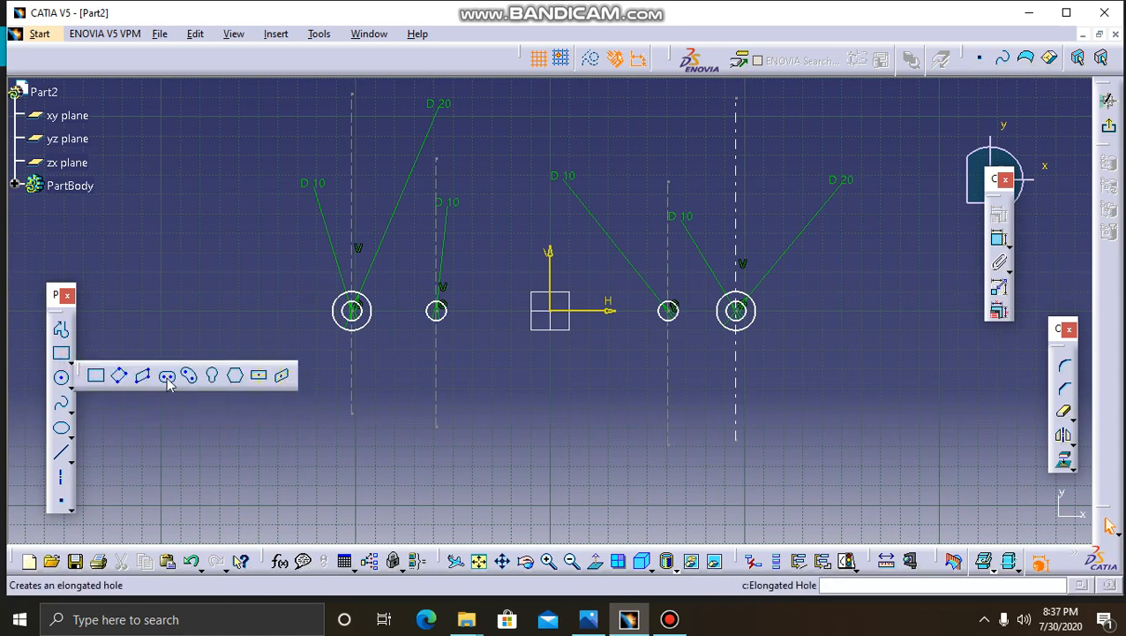
left_click(259, 283)
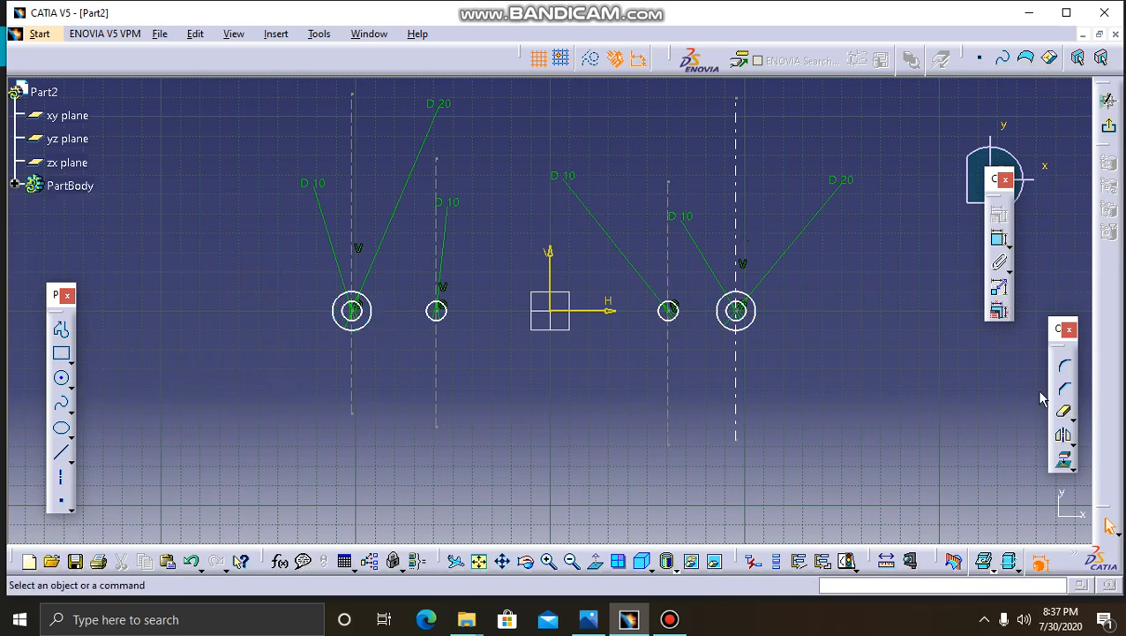
- Quick-trim the left halves of the right-hand 20 mm end circle and 10 mm slot circle at their axis lines
left_click(1059, 413)
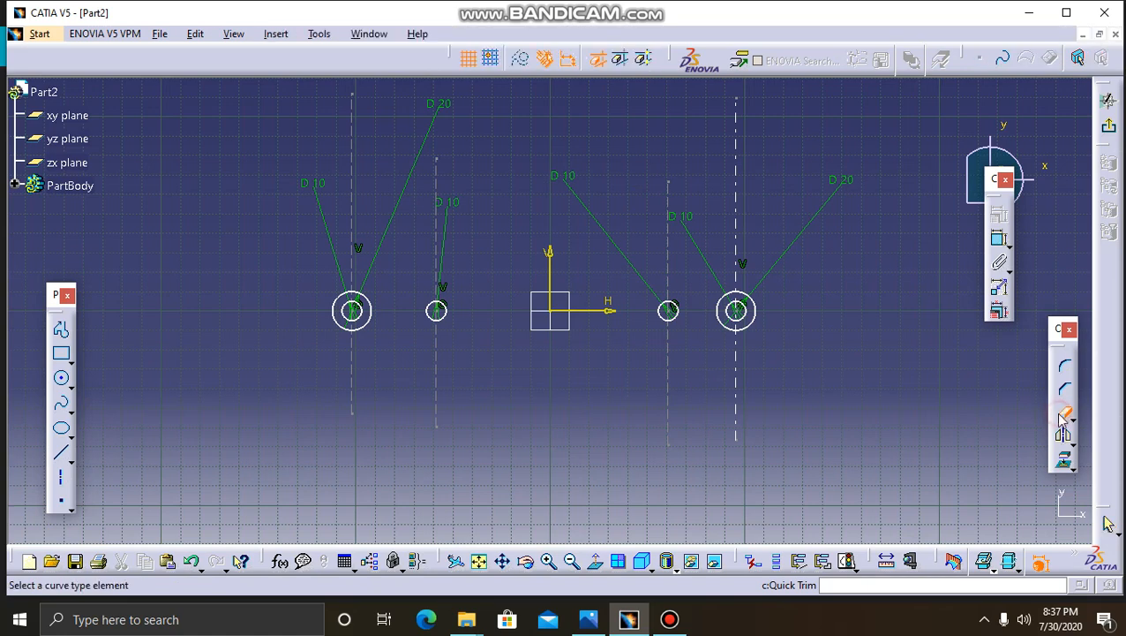
left_click(717, 305)
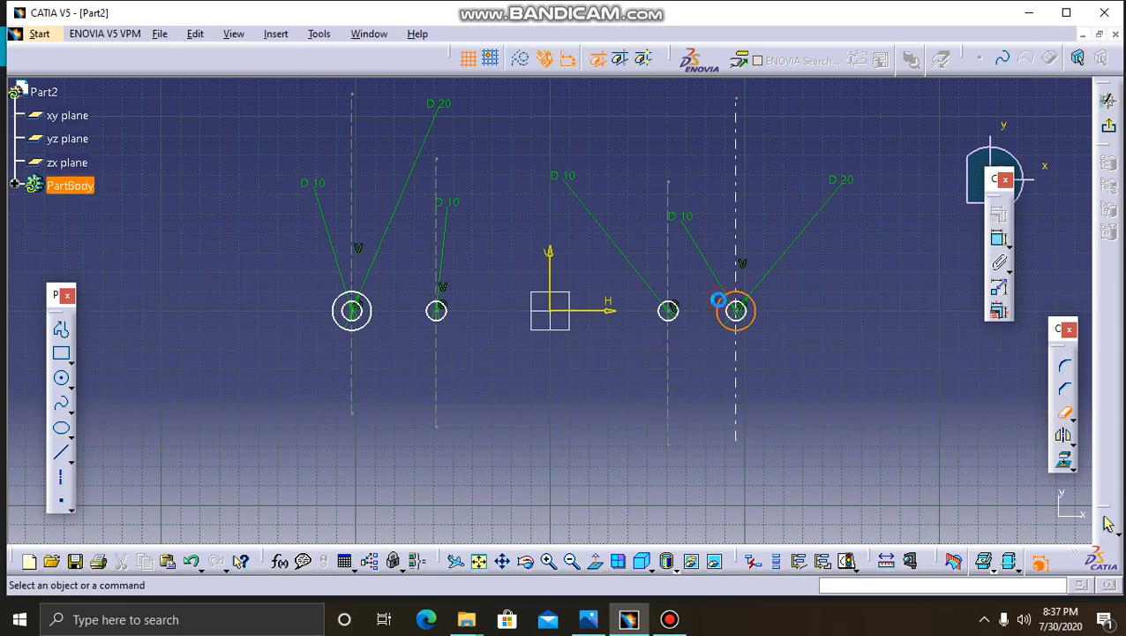
left_click(669, 312)
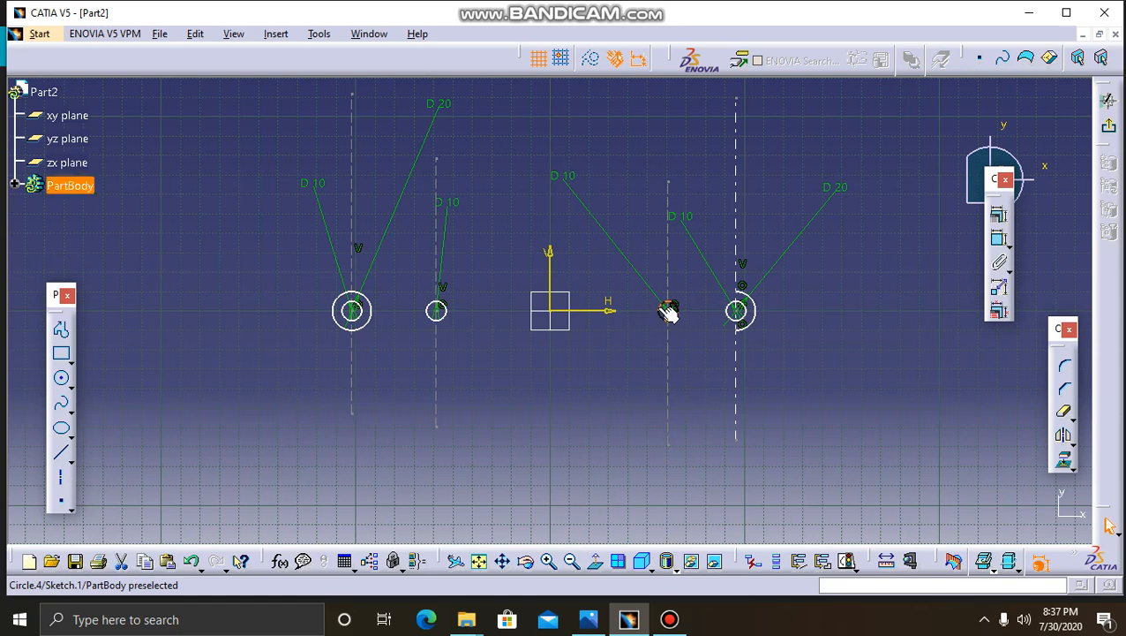
left_click(1066, 413)
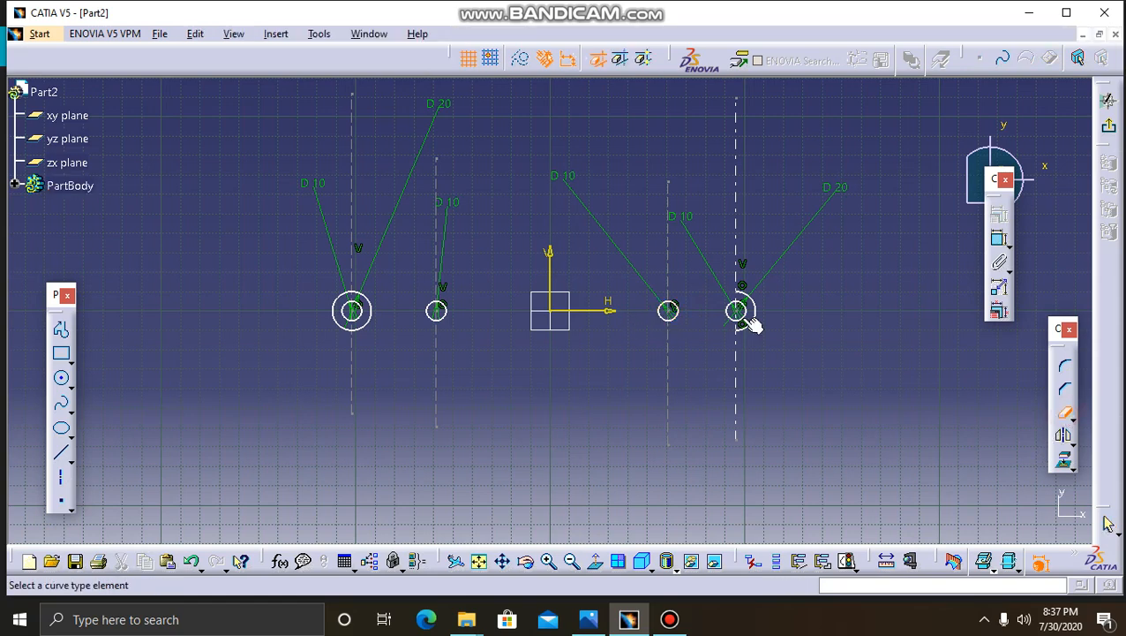
left_click(669, 312)
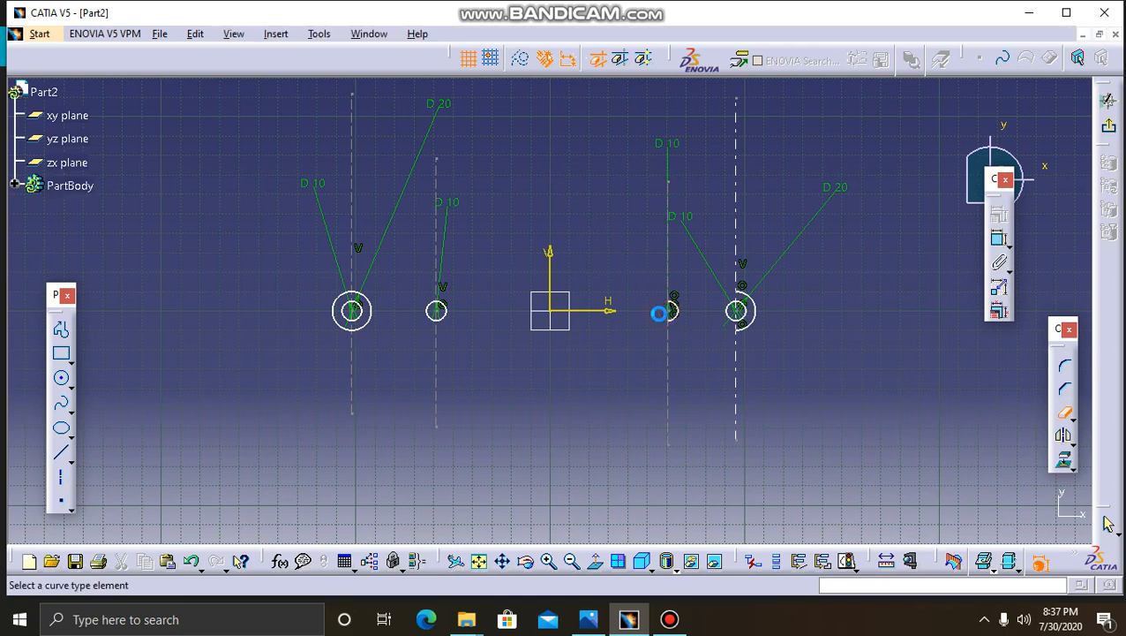
- Quick-trim the right halves of the left-hand 10 mm slot circle and 20 mm end circle at their axis lines
left_click(452, 316)
left_click(380, 316)
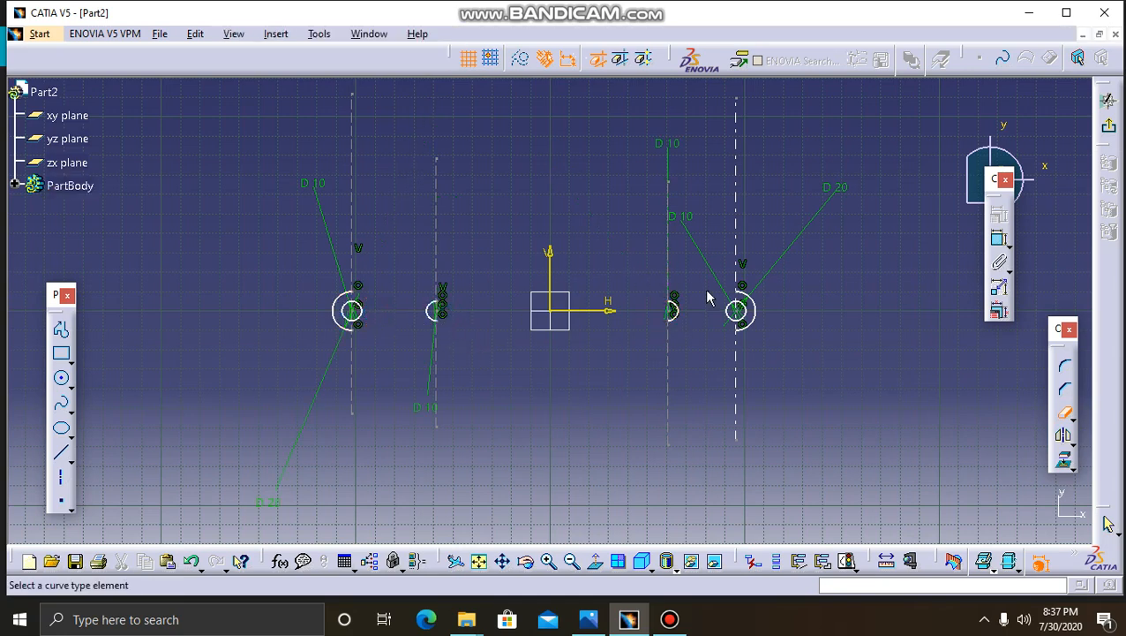
key("Escape")
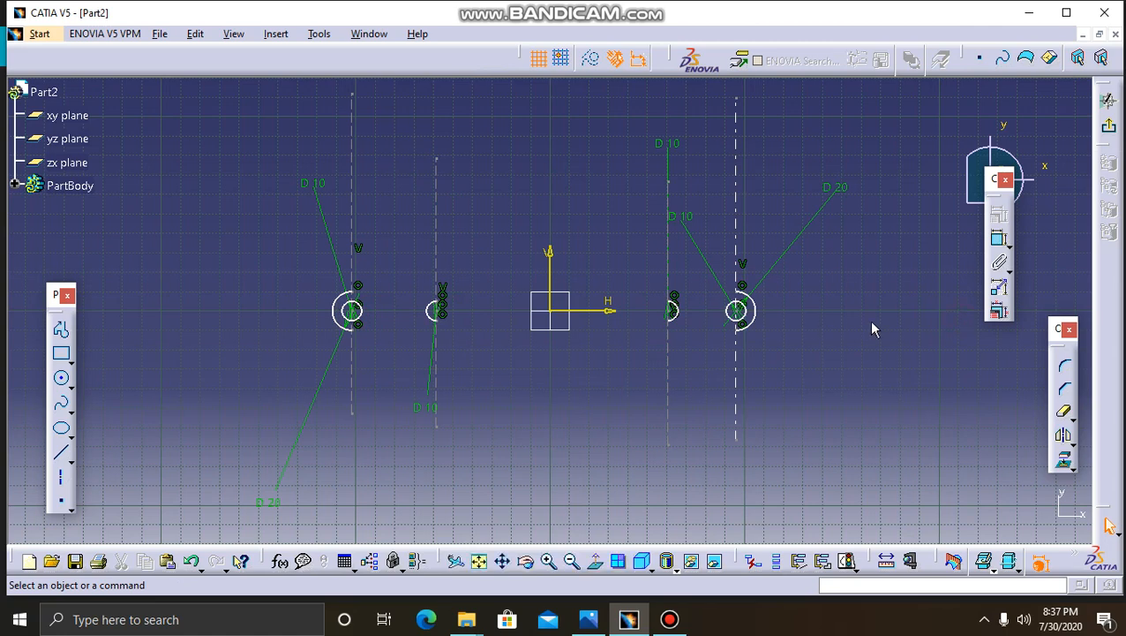
- Close the outer link outline and the inner slot with horizontal lines joining the upper and lower ends of their opposing arcs
left_click(62, 452)
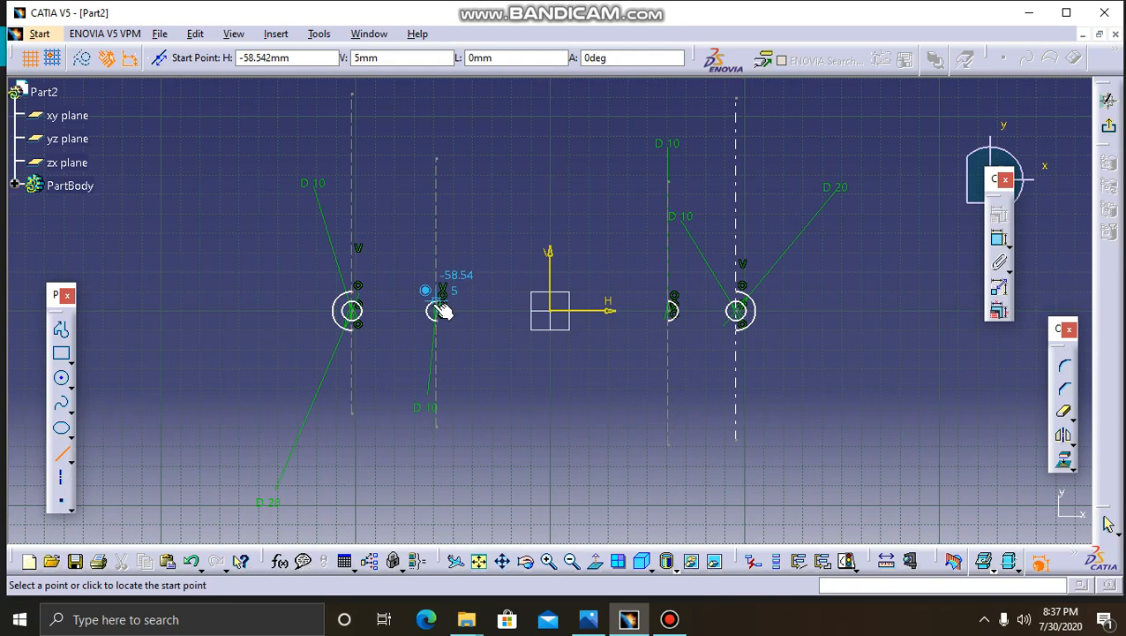
left_click(669, 302)
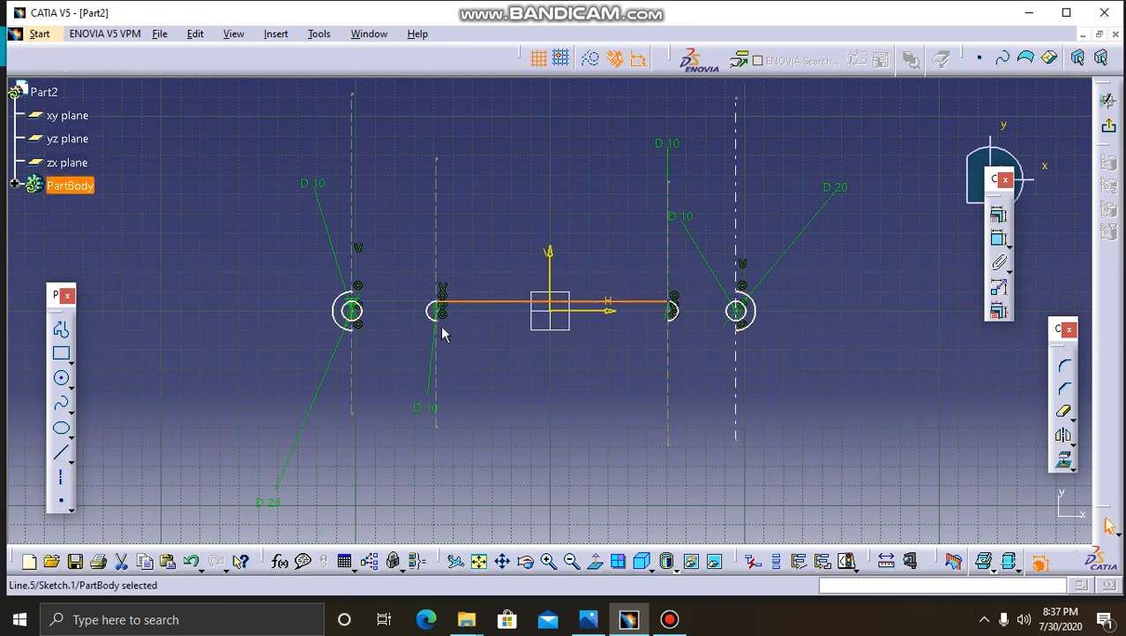
left_click(63, 453)
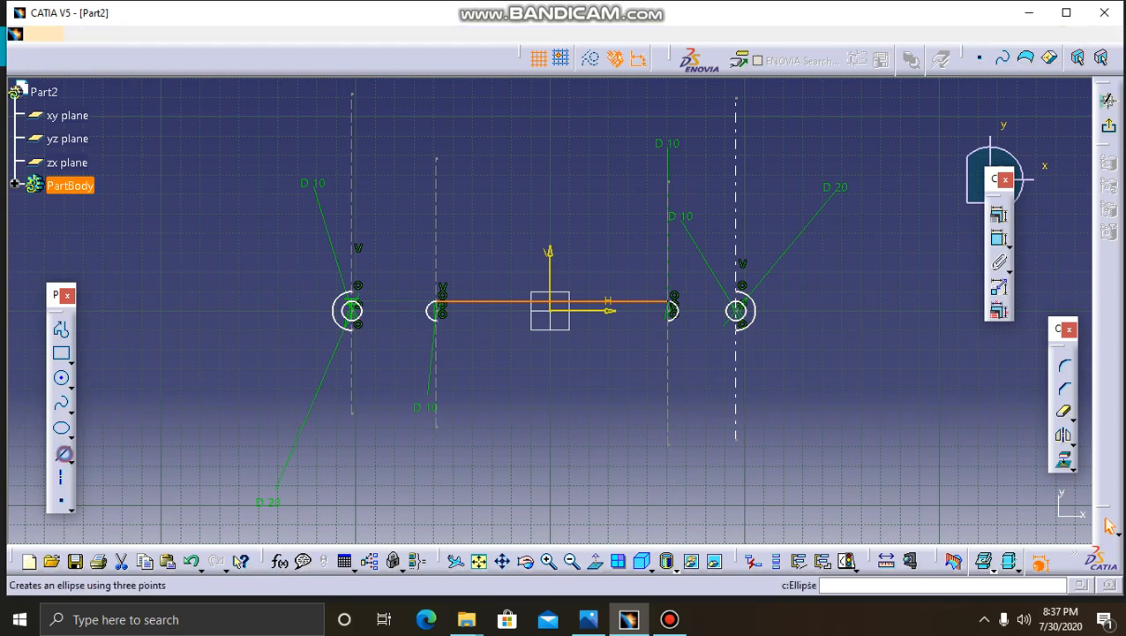
left_click(358, 333)
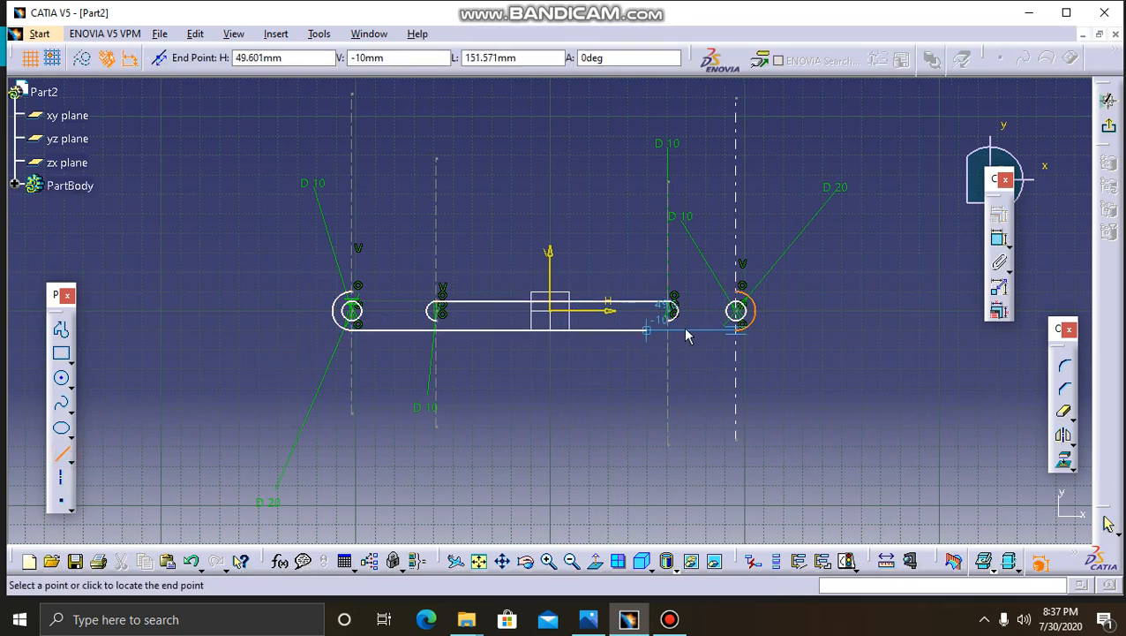
left_click(739, 330)
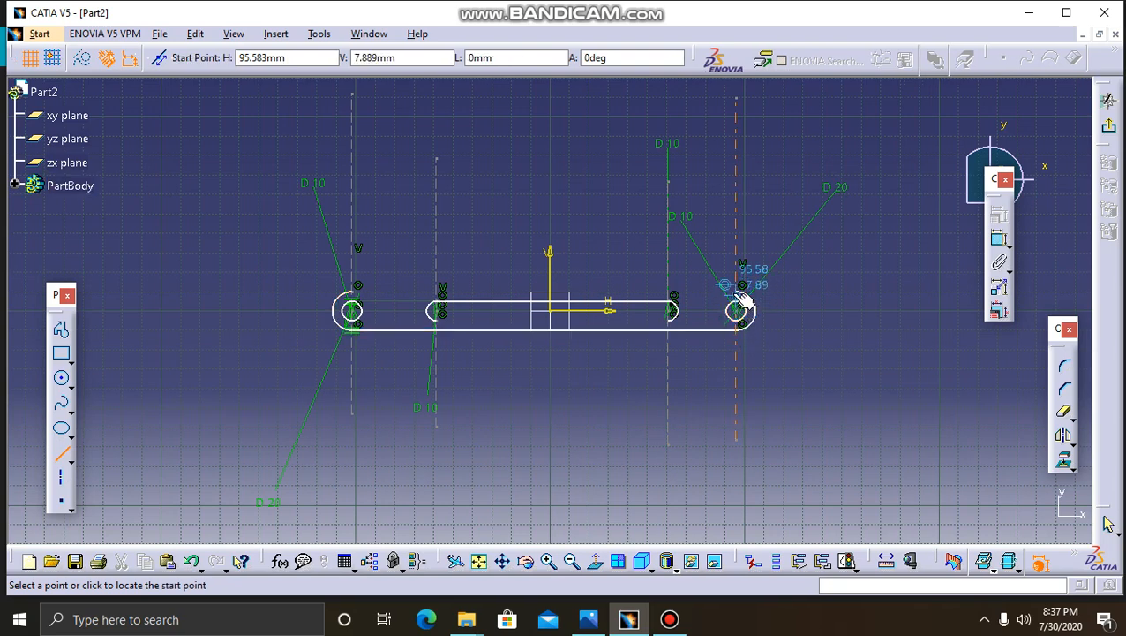
left_click(743, 295)
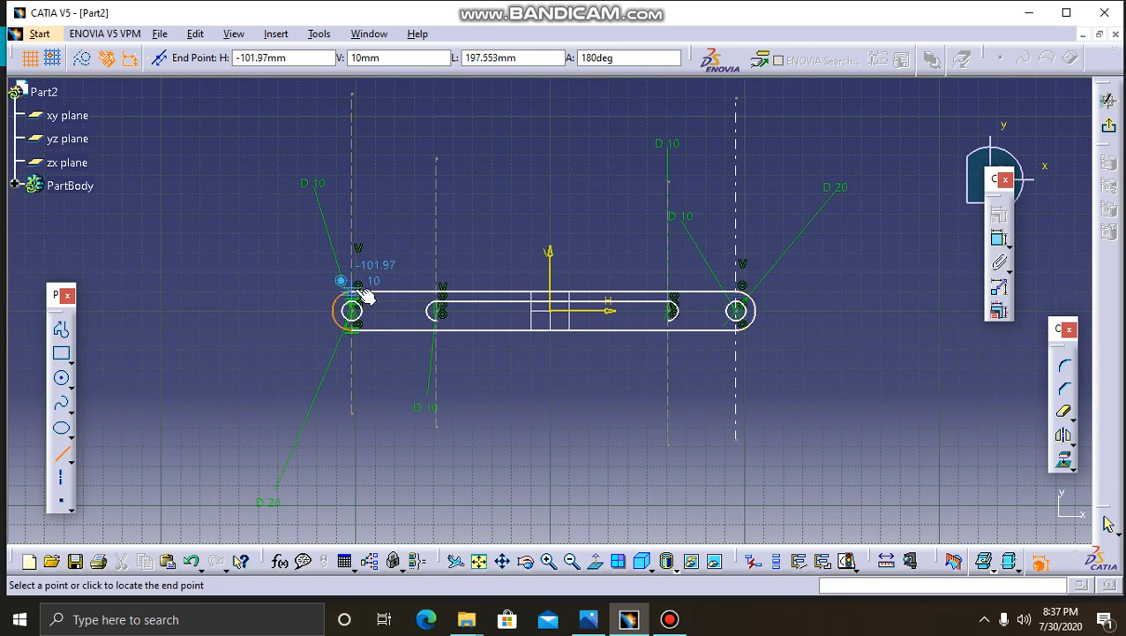
left_click(363, 298)
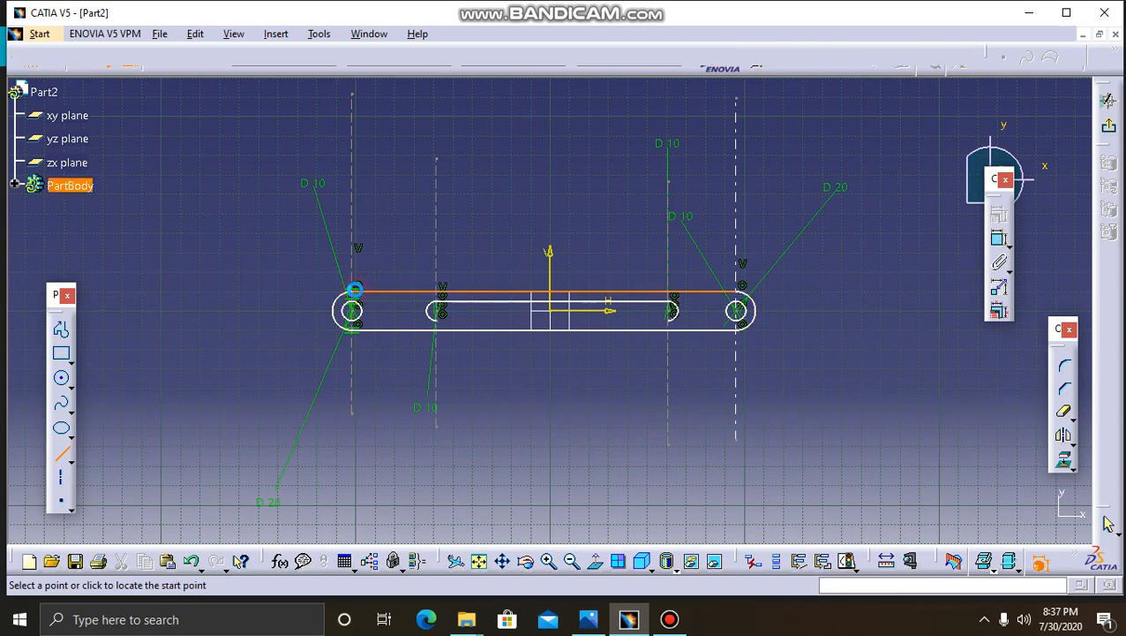
left_click(435, 314)
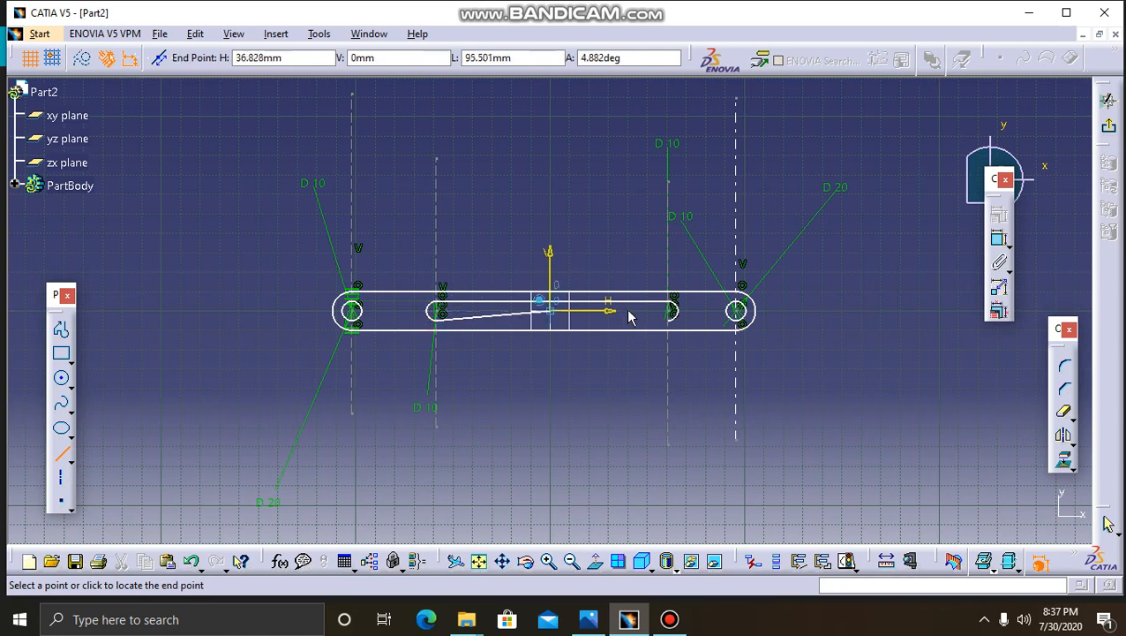
left_click(669, 320)
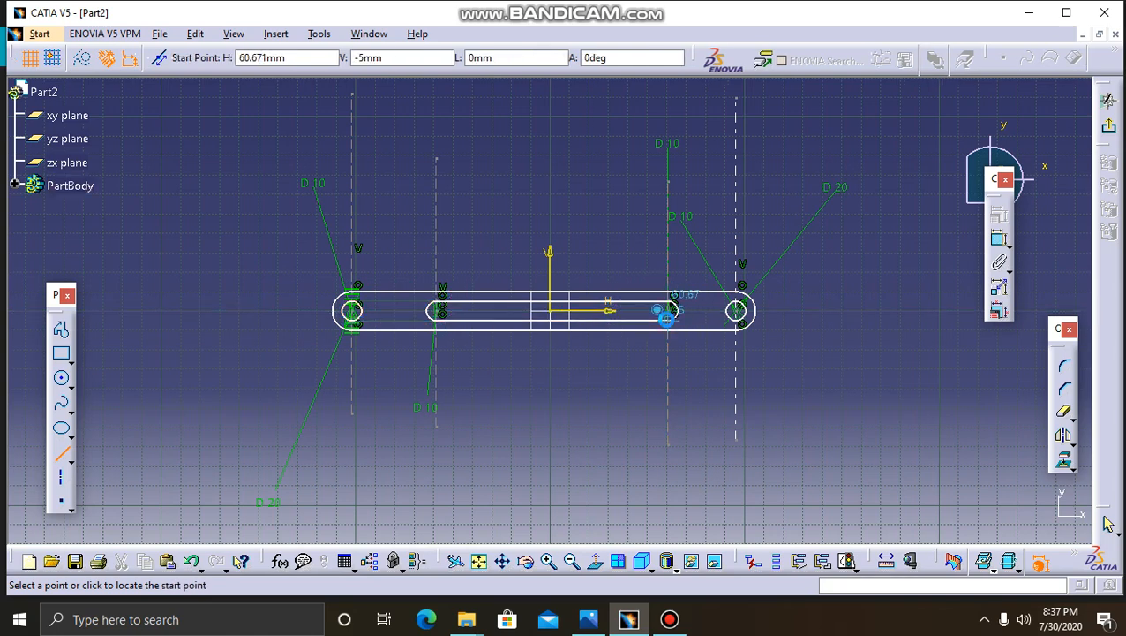
key("Escape")
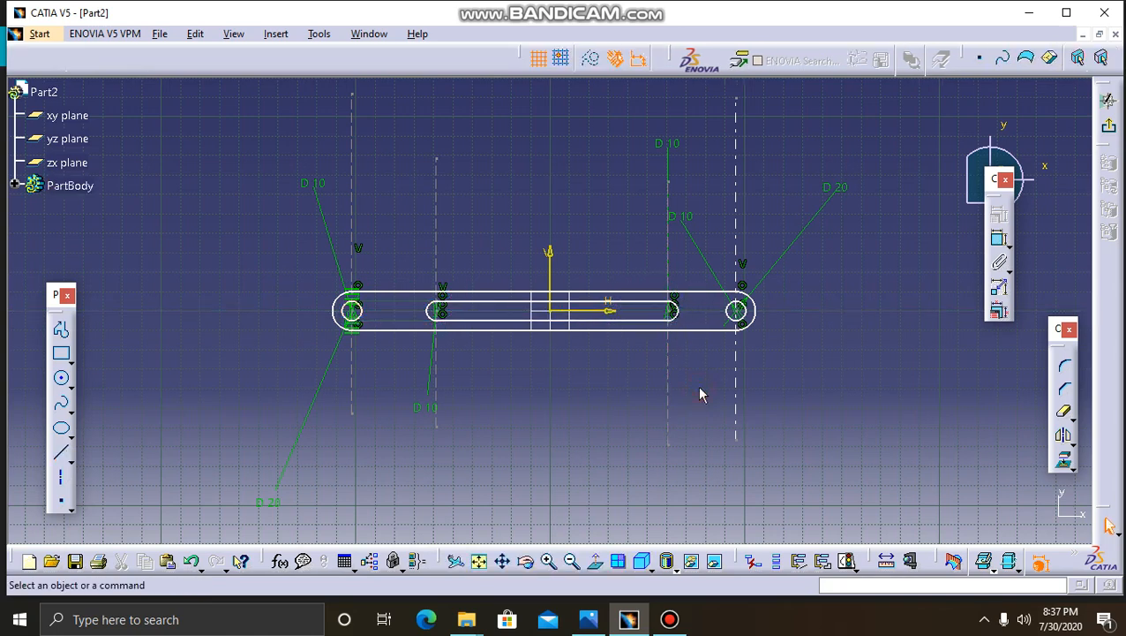
- Dimension the horizontal distance from each end hole's centre to the centre of the neighbouring slot arc
left_click(362, 315)
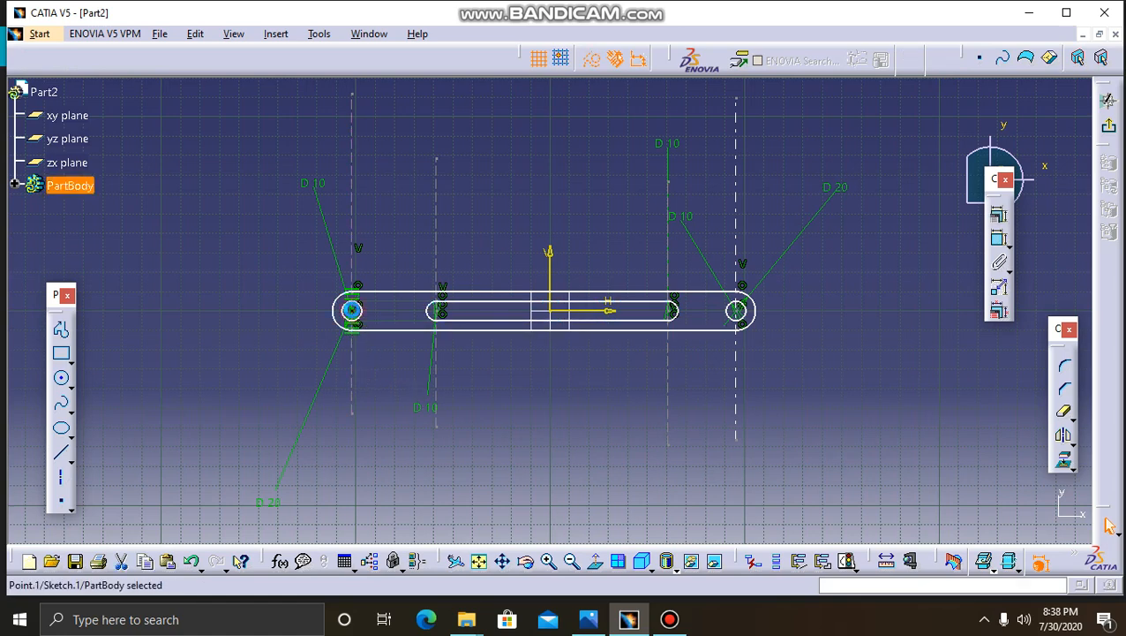
left_click(436, 310)
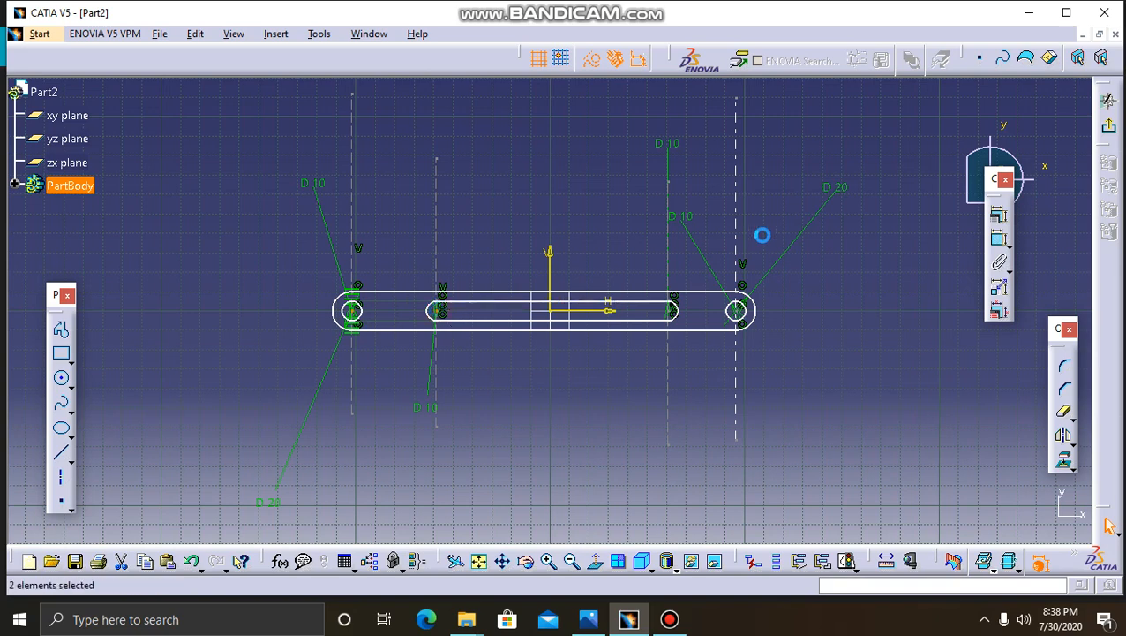
left_click(999, 243)
left_click(543, 158)
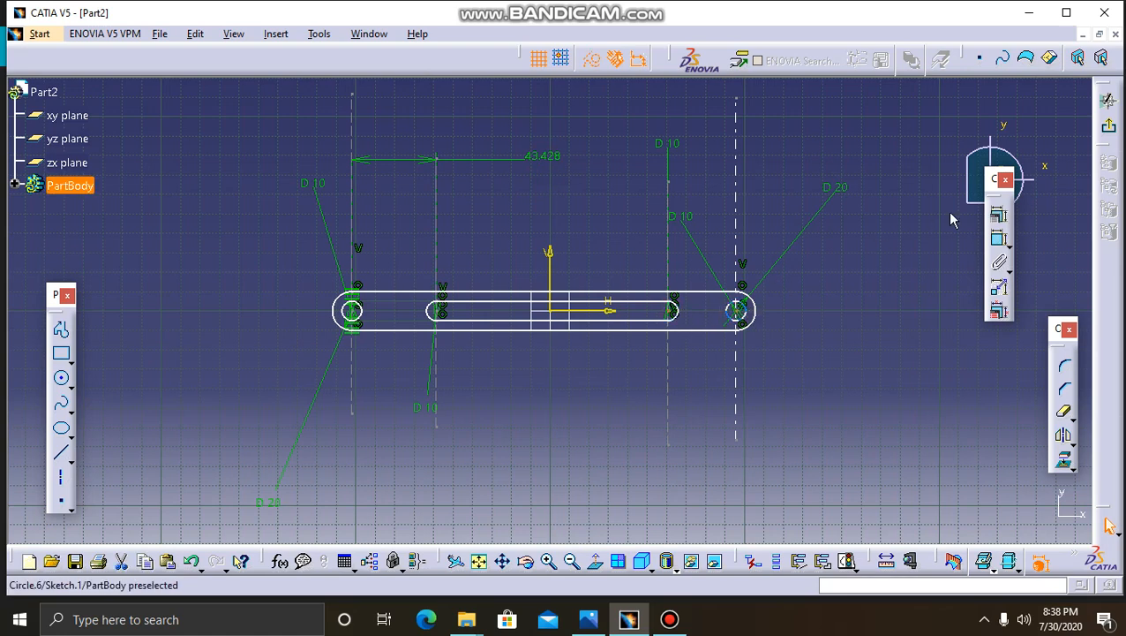
left_click(1000, 234)
left_click(878, 148)
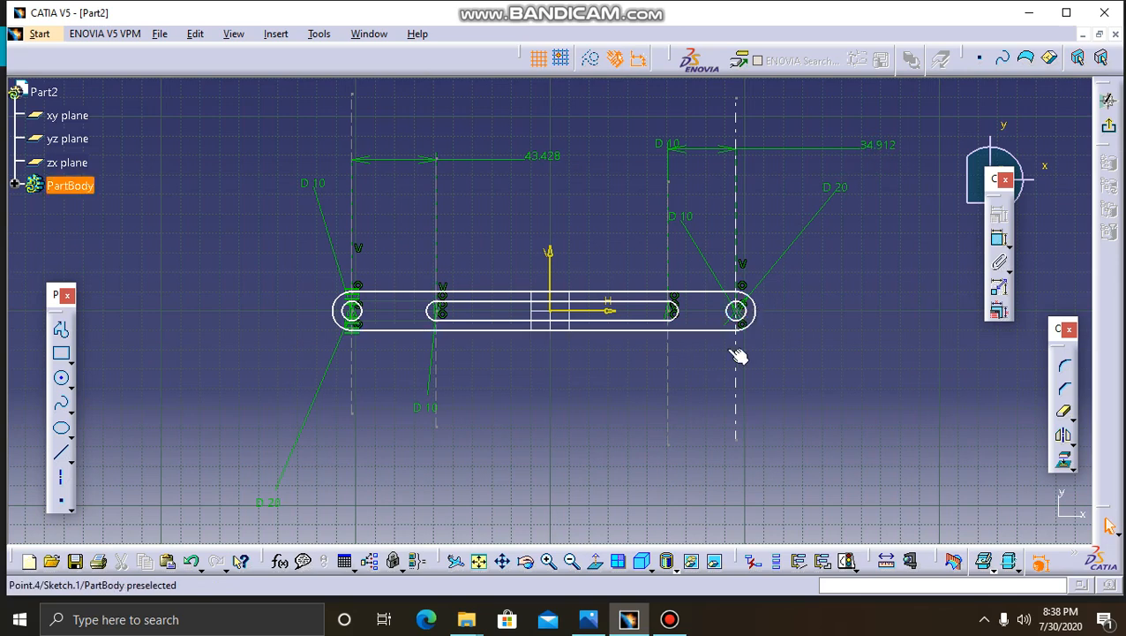
- Check the link dimensions in the Rocker Assembly drawing in Photos and set both hole-to-slot centre distances to 20 mm in CATIA
left_click(588, 619)
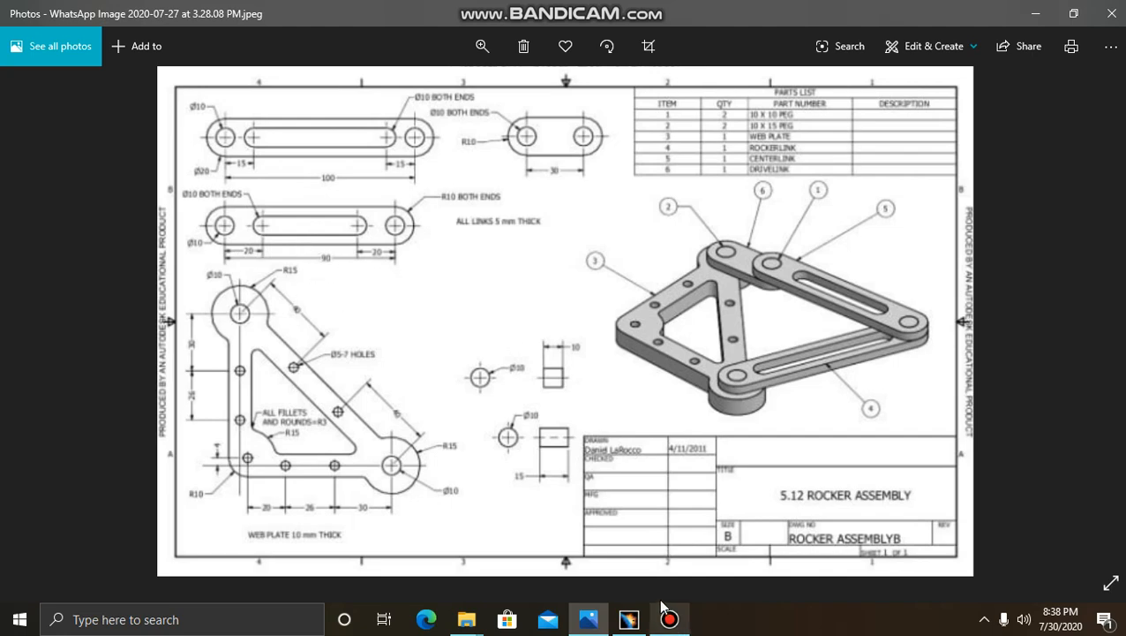
left_click(630, 619)
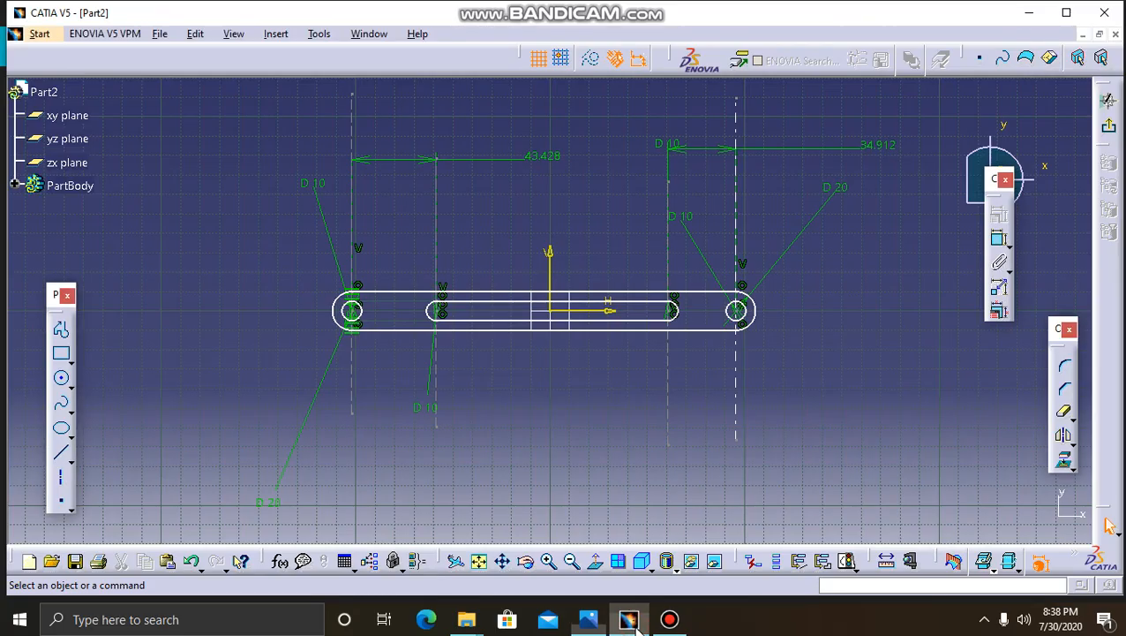
double_click(528, 158)
type("20")
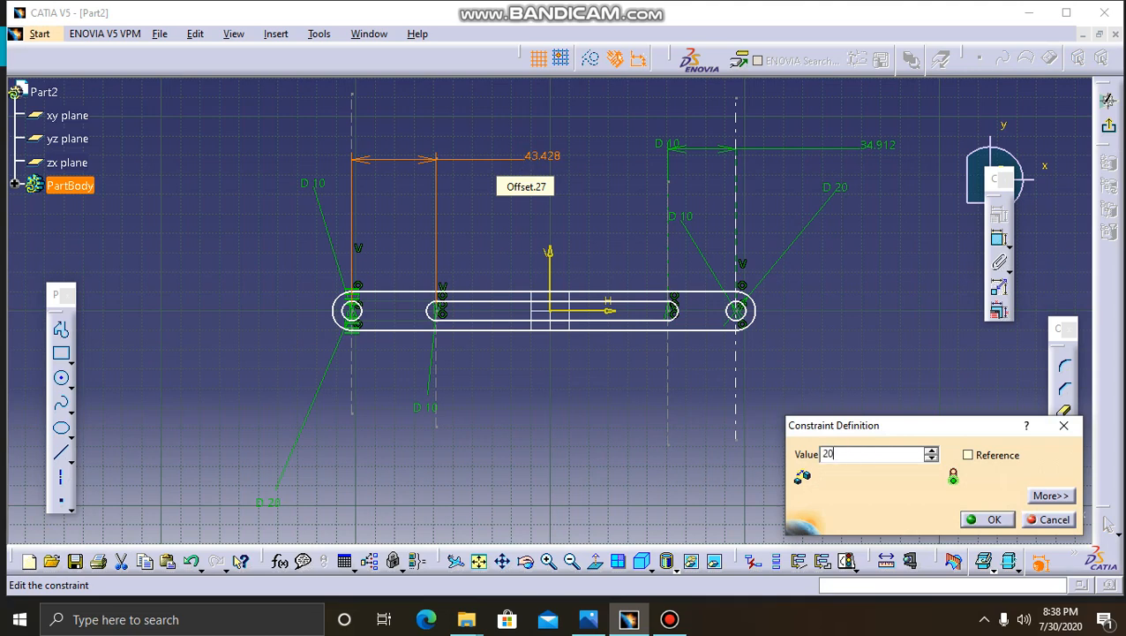
key("Return")
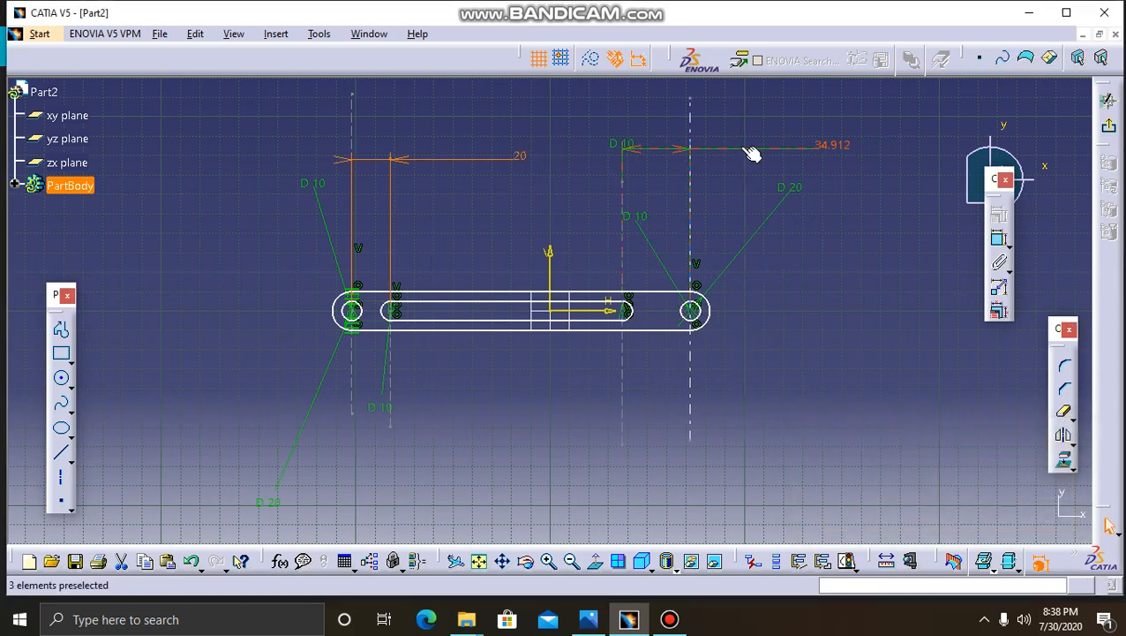
left_click(825, 144)
double_click(825, 145)
type("20")
key("Return")
left_click(787, 347)
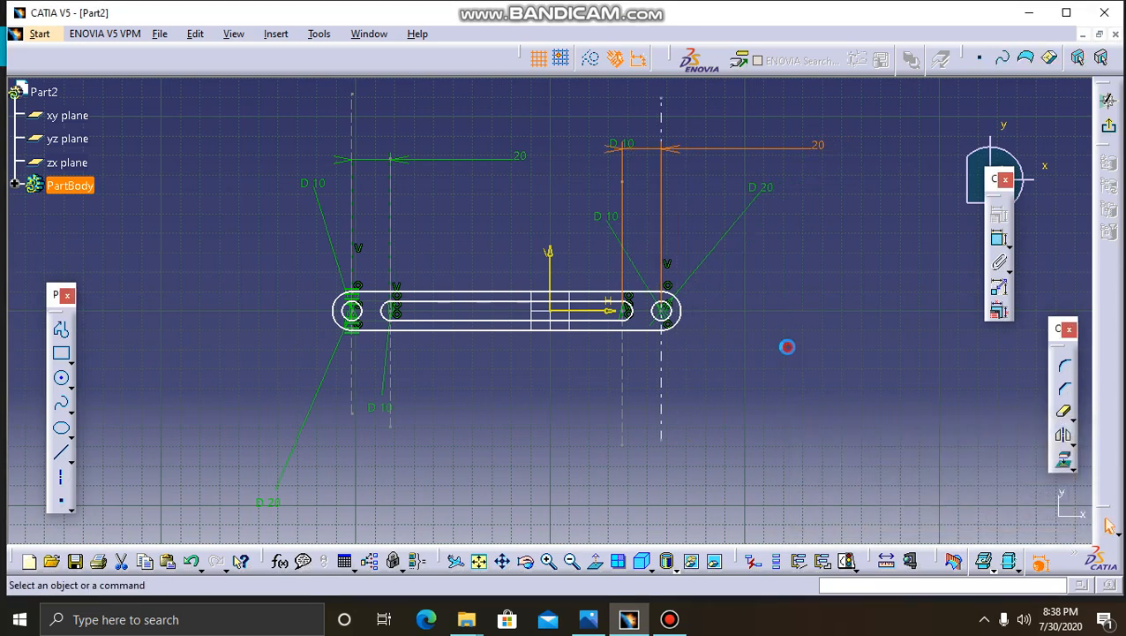
- Dimension the distance between the centres of the two end holes and set it to 90 mm
left_click(662, 311)
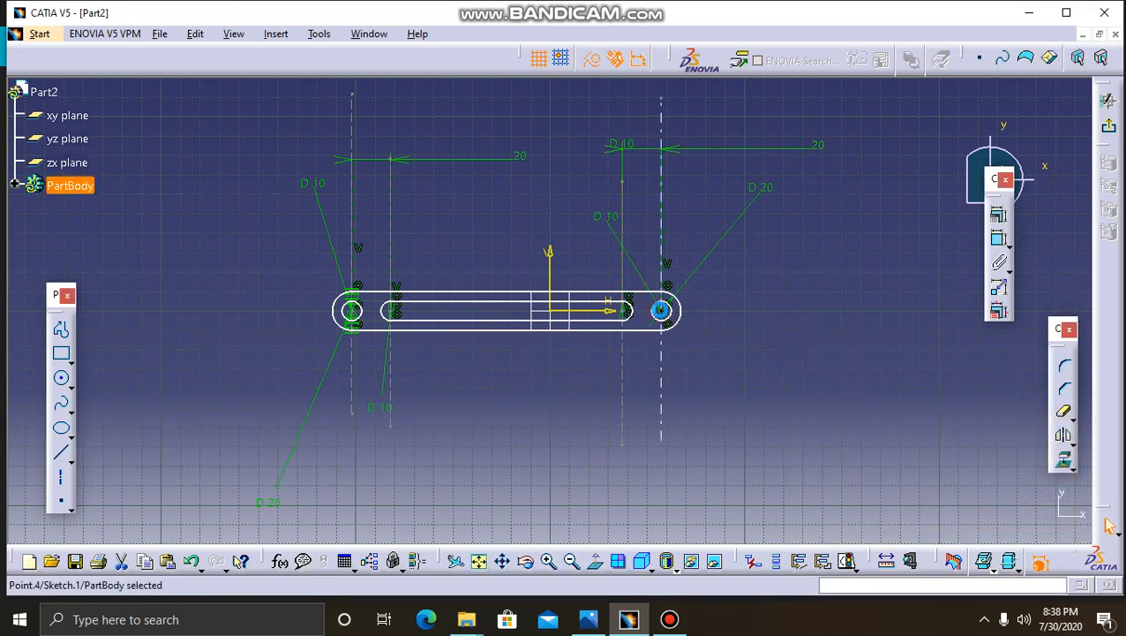
left_click(352, 311, "ctrl")
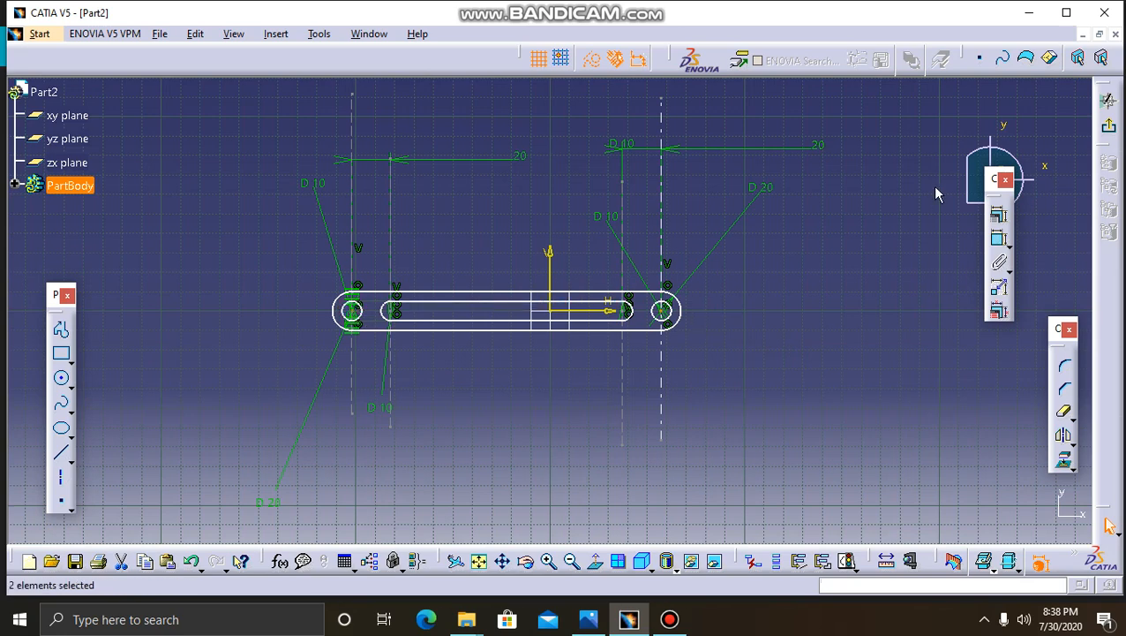
left_click(1000, 243)
left_click(823, 380)
double_click(822, 380)
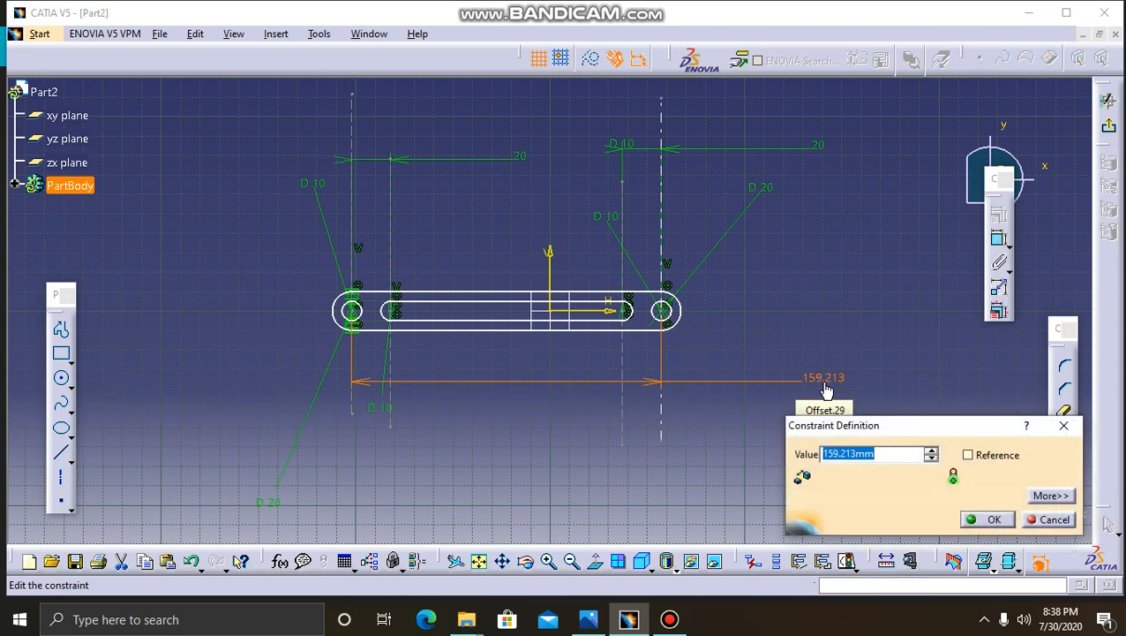
type("90")
key("Return")
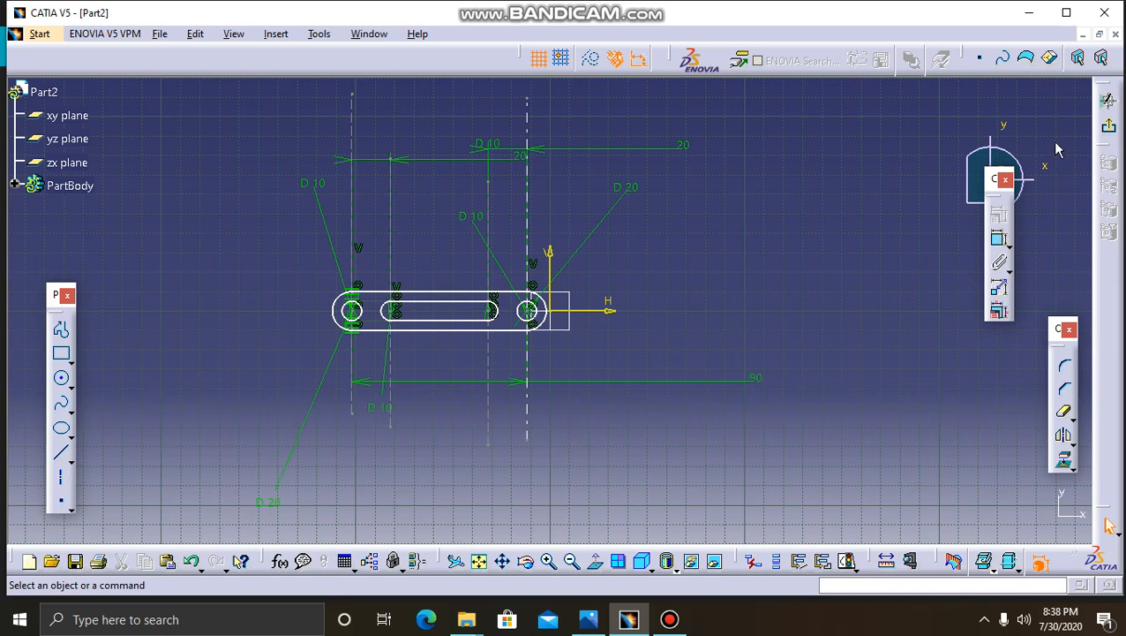
- Exit the sketch and pad the slotted link profile with a length of 2.5 mm
left_click(1111, 131)
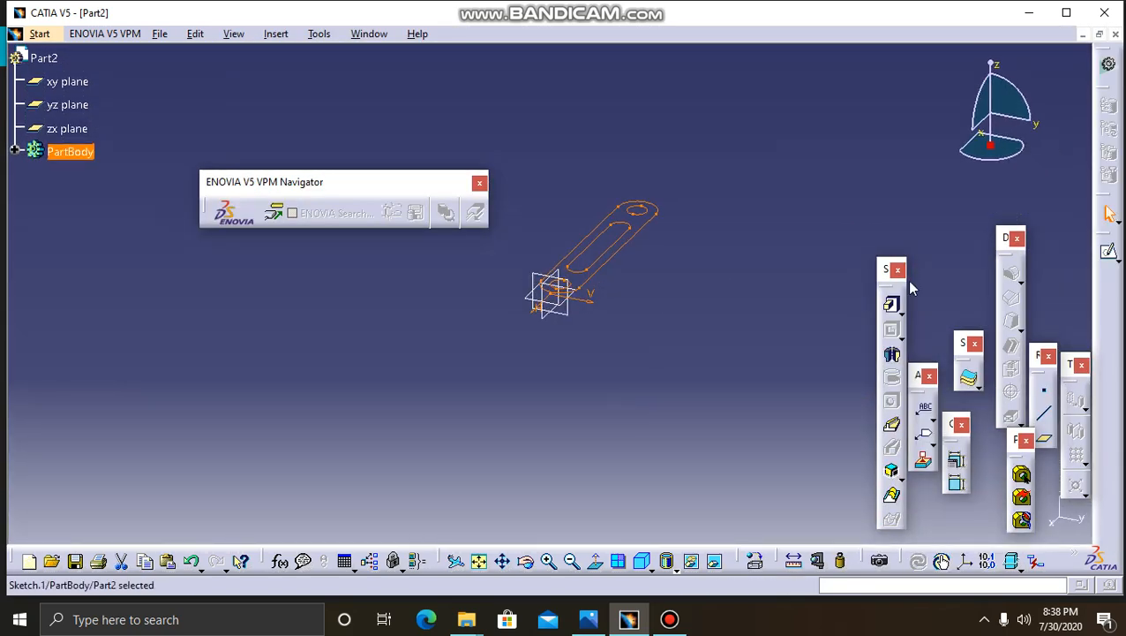
left_click(892, 303)
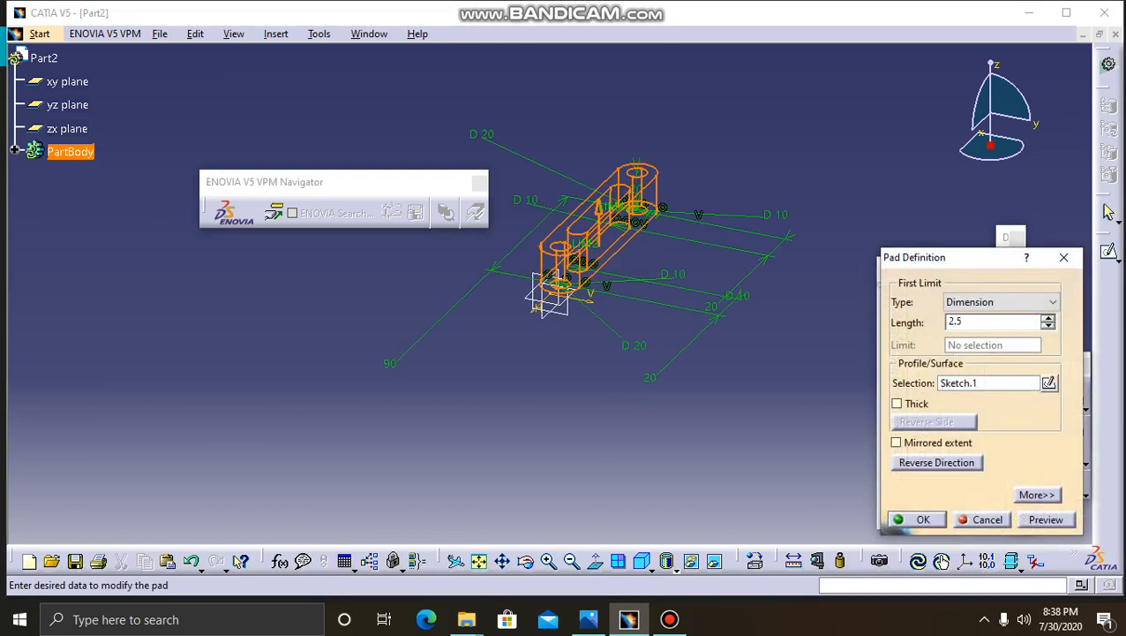
type("2.5")
key("Return")
left_click(756, 261)
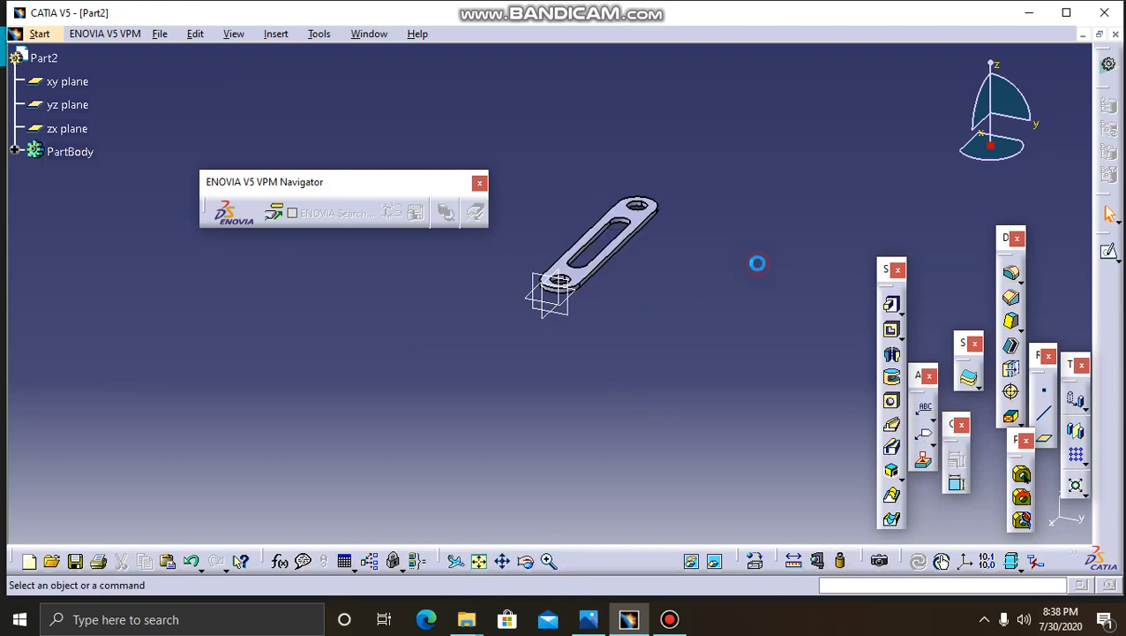
left_click(527, 565)
left_click_drag(713, 113, 685, 196)
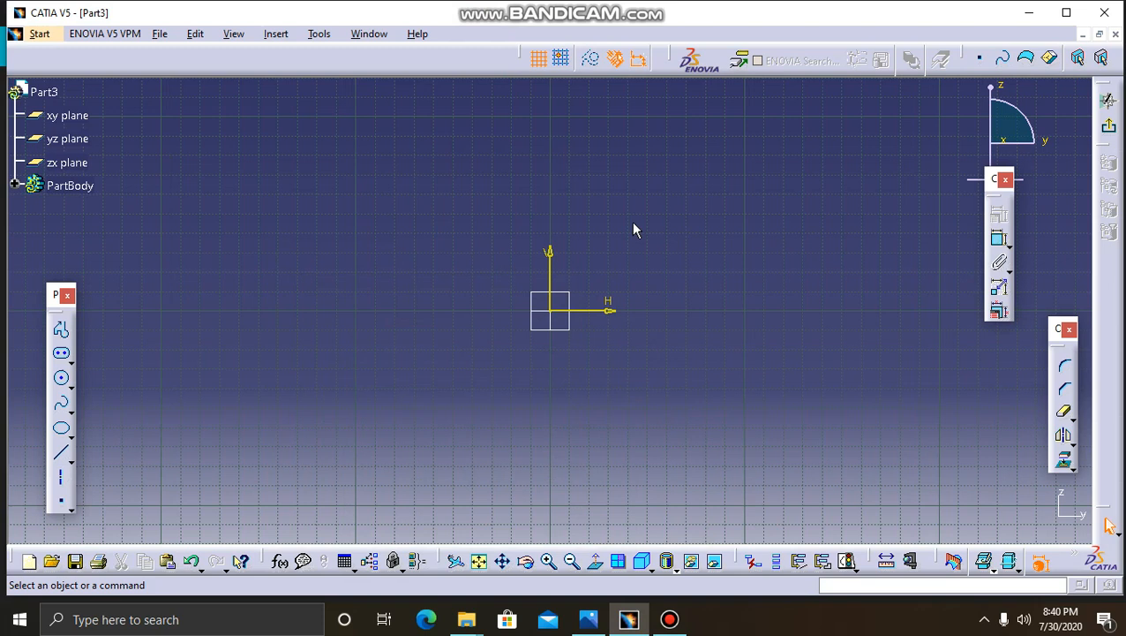
- Consult the reference drawing in Photos and sketch a circle of about 29 mm radius in CATIA, on the horizontal axis left of the origin
left_click(61, 379)
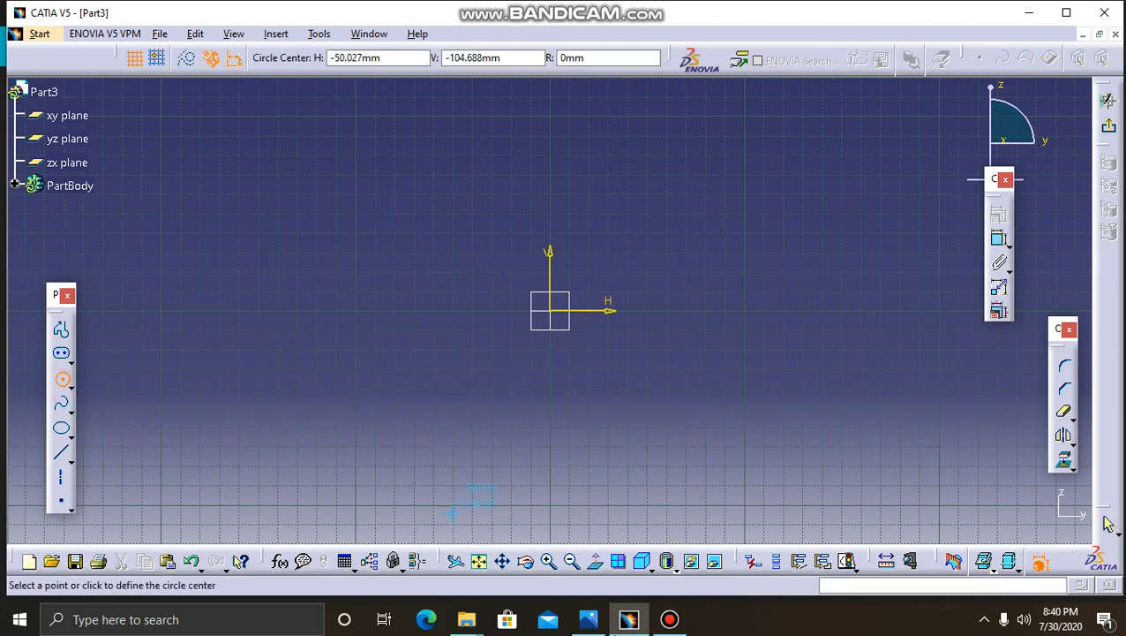
left_click(588, 618)
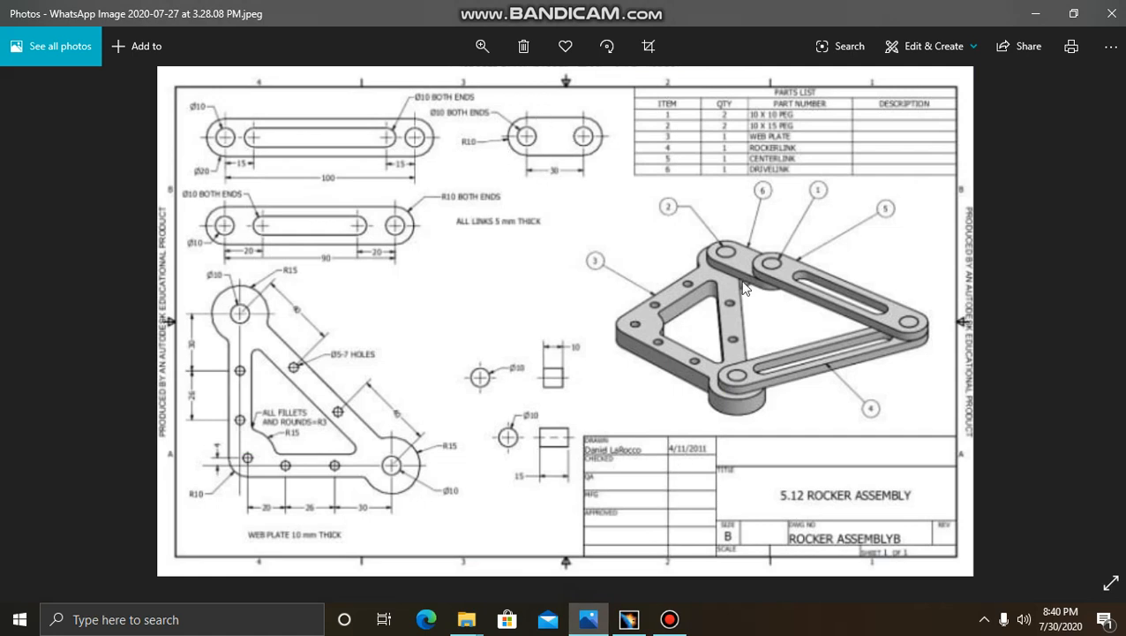
mouse_move(590, 602)
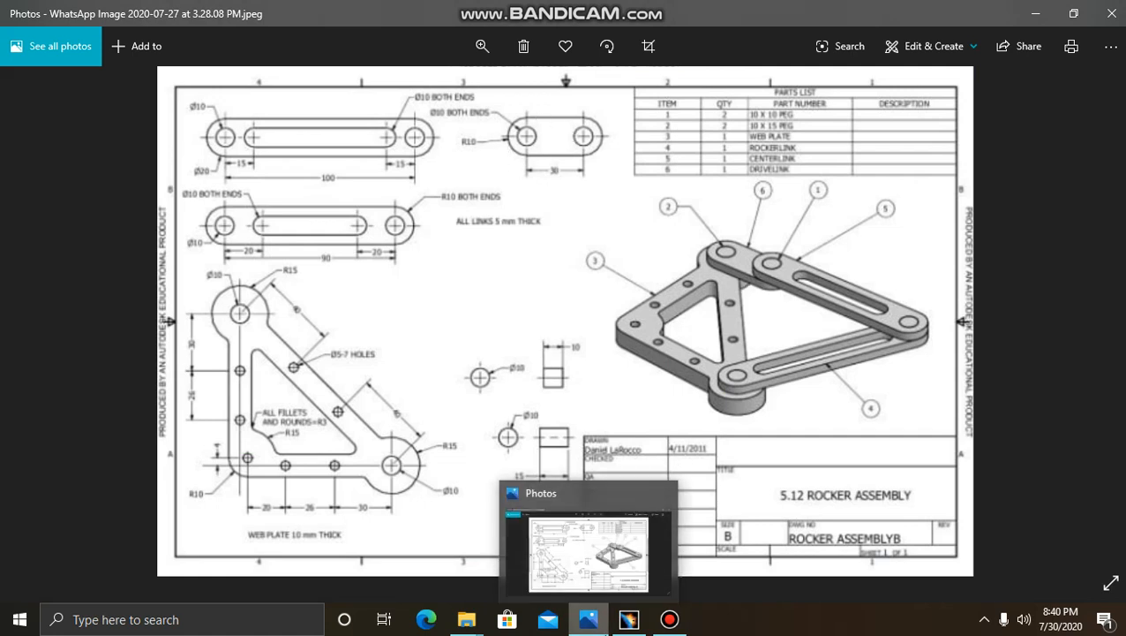
left_click(587, 621)
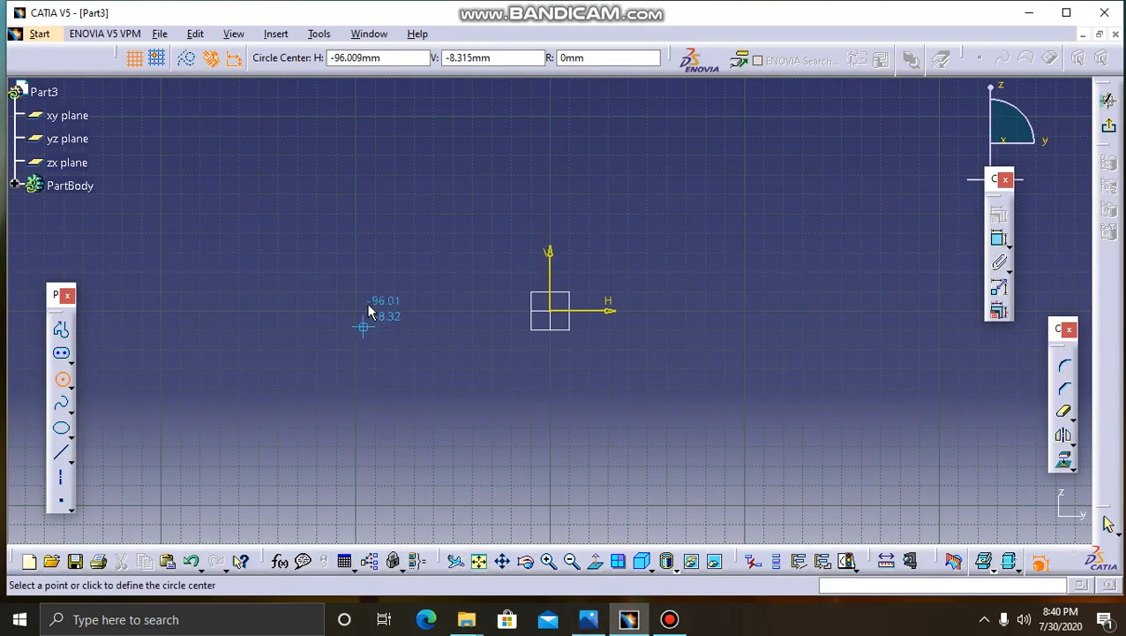
left_click(375, 311)
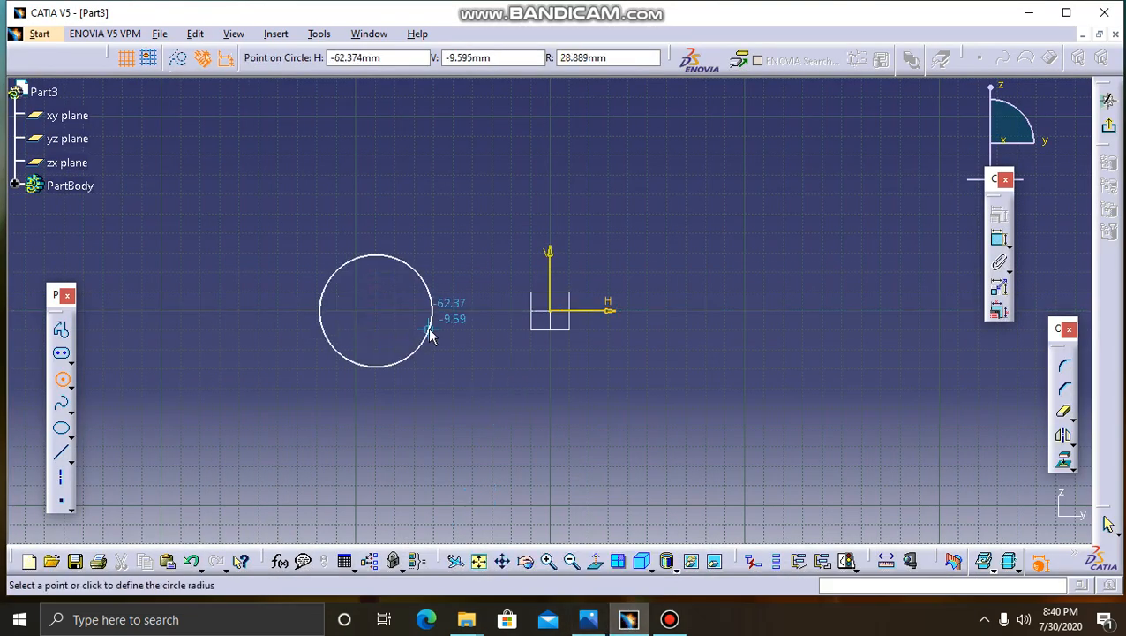
left_click(428, 329)
- Sketch an inner circle of about 13 mm radius, concentric with the circle left of the origin
left_click(378, 309)
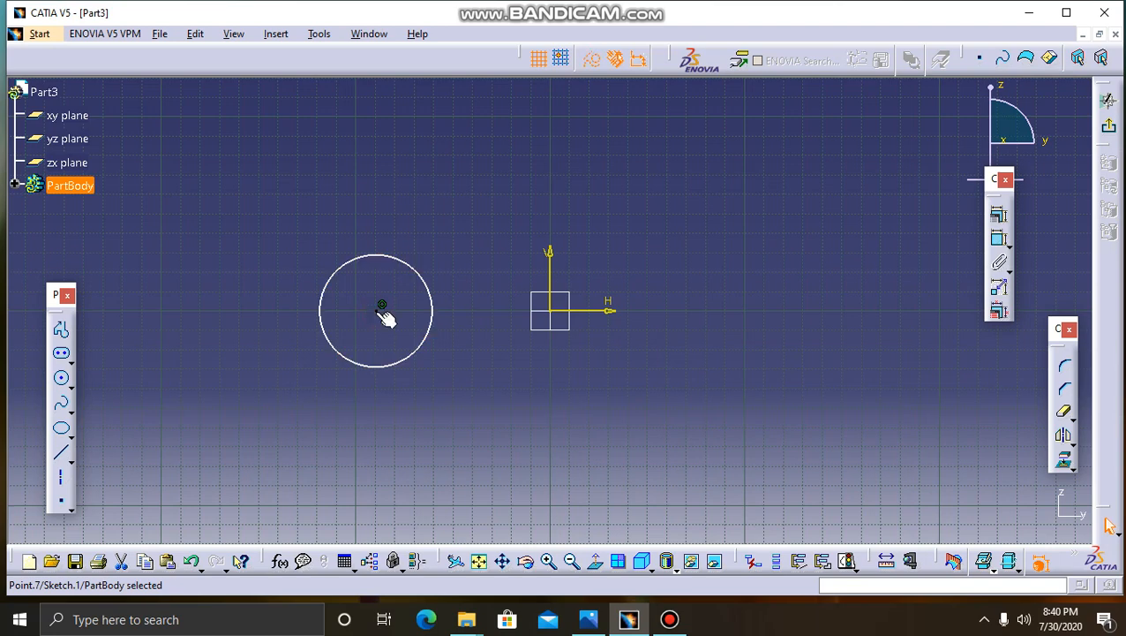
left_click(62, 379)
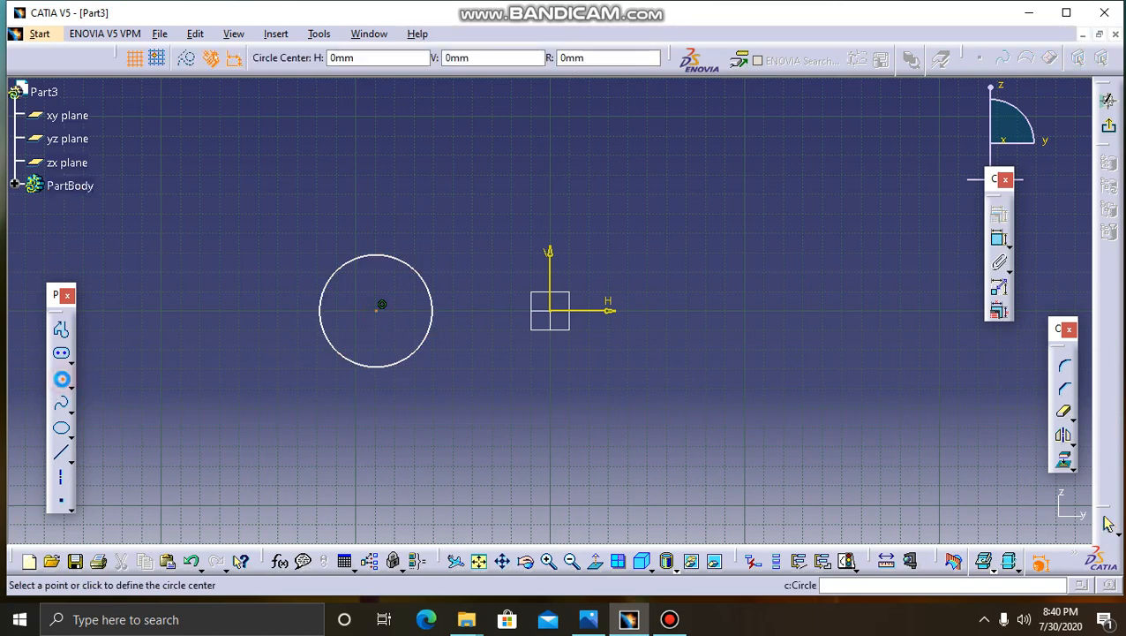
left_click(377, 310)
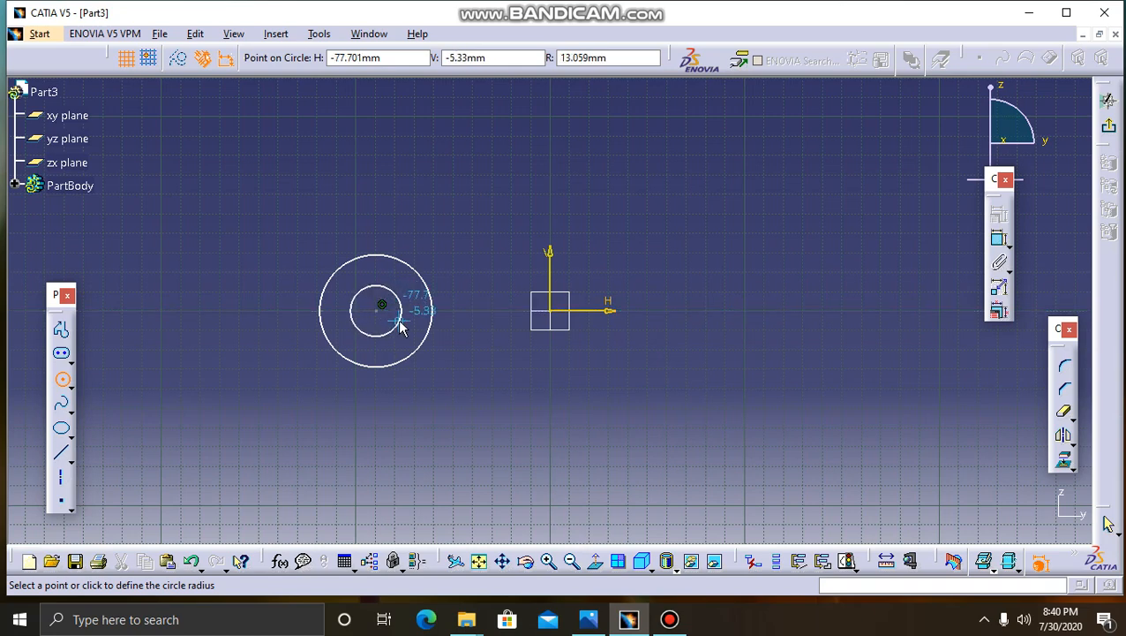
left_click(397, 322)
- Sketch two concentric circles of about 33 mm and 15 mm radius on the horizontal axis right of the origin
left_click(648, 307)
left_click(712, 328)
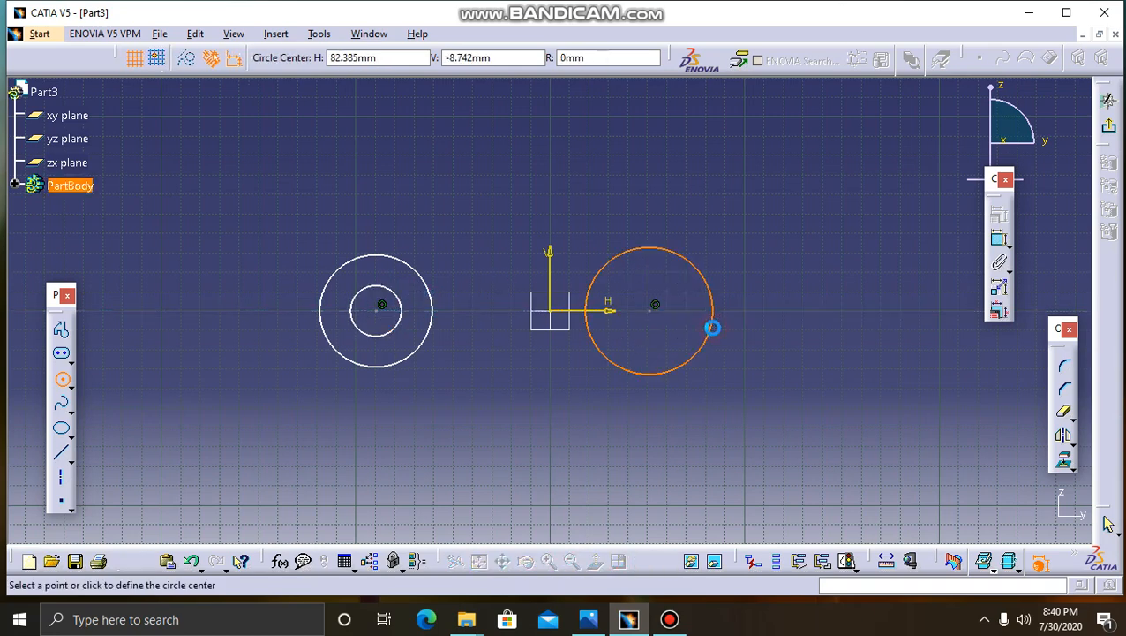
left_click(656, 314)
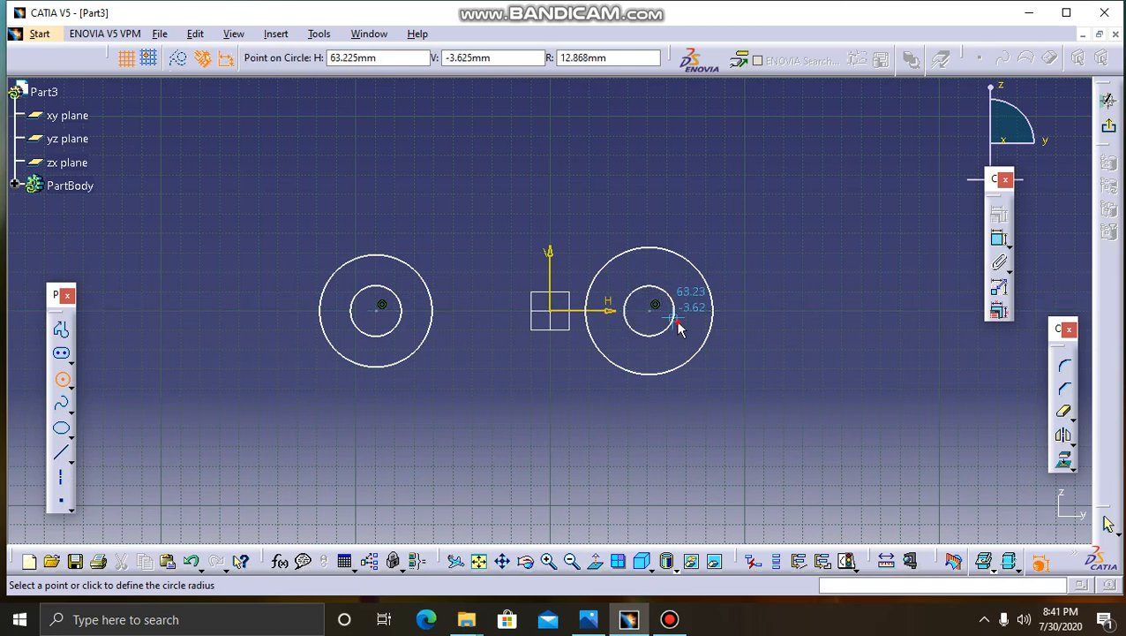
left_click(676, 319)
key("Escape")
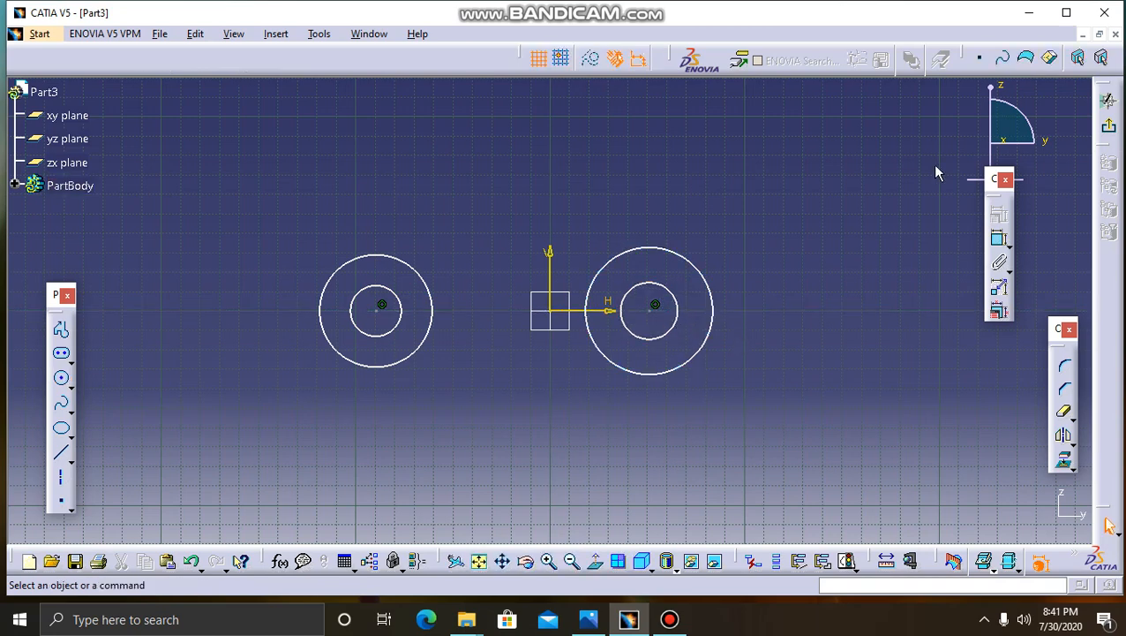
- Add diameter dimensions to the outer and inner circles of both concentric pairs
left_click(1000, 238)
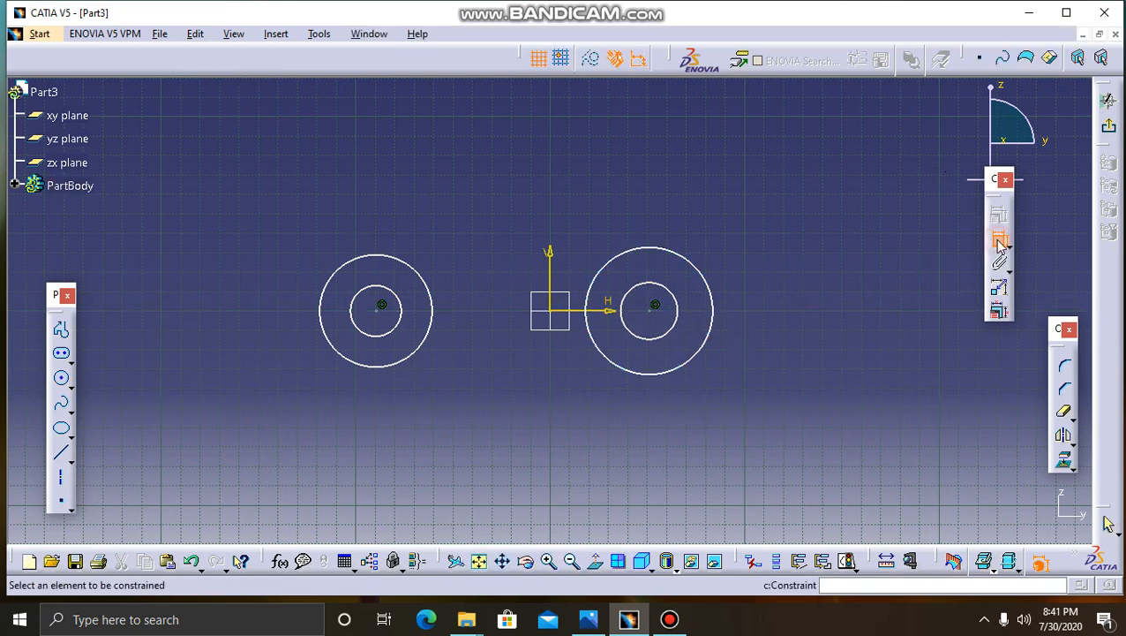
left_click(711, 282)
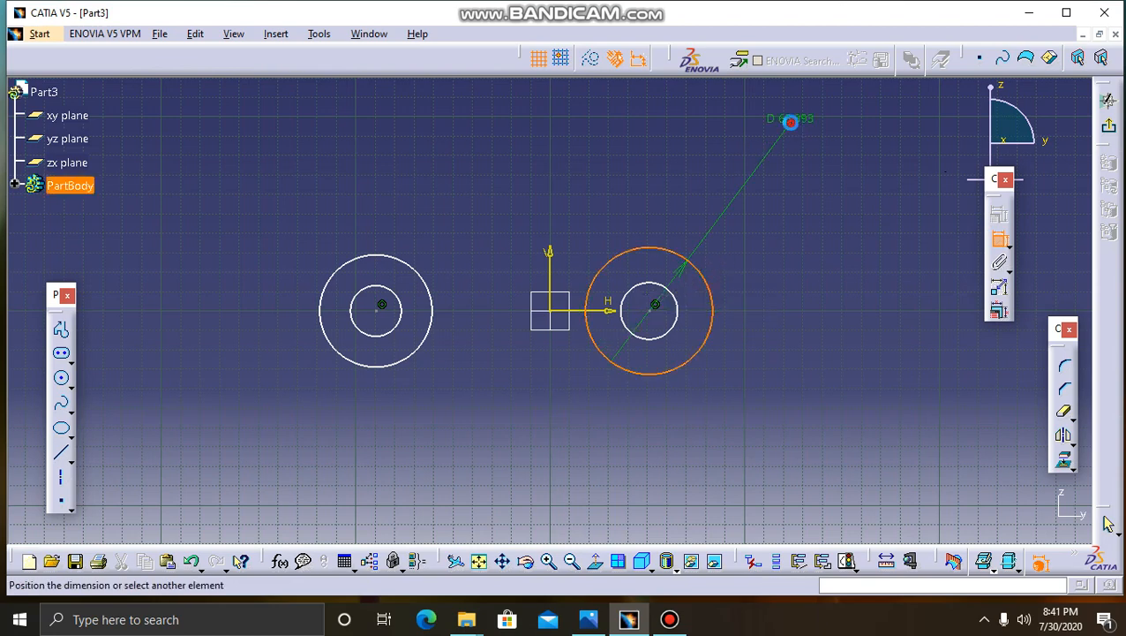
left_click(791, 129)
left_click(648, 282)
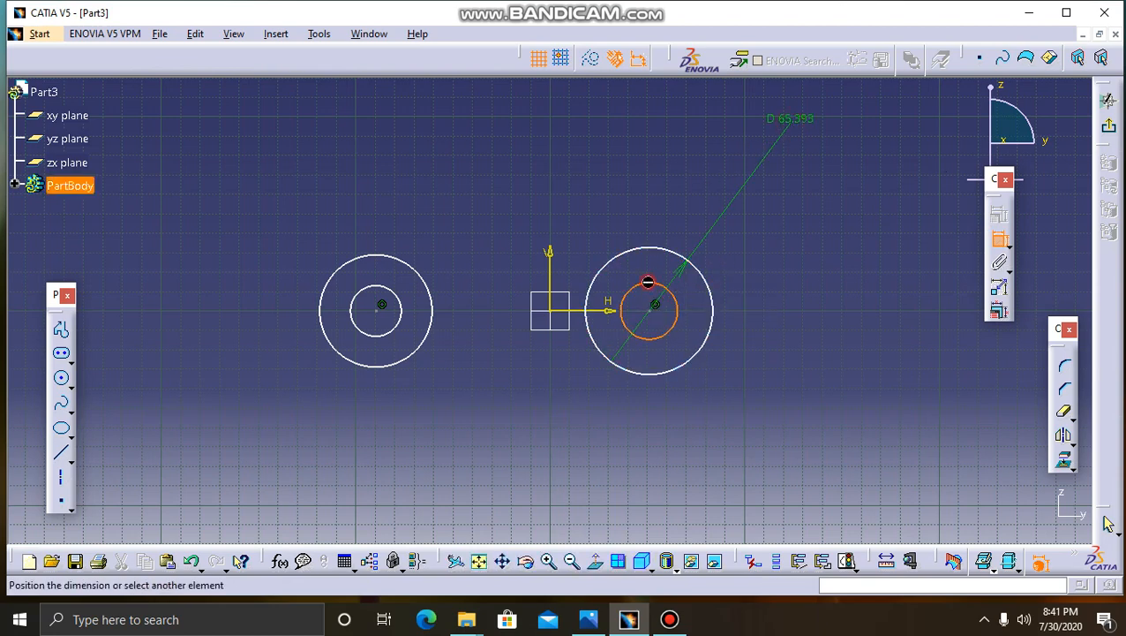
left_click(605, 157)
left_click(433, 309)
left_click(491, 129)
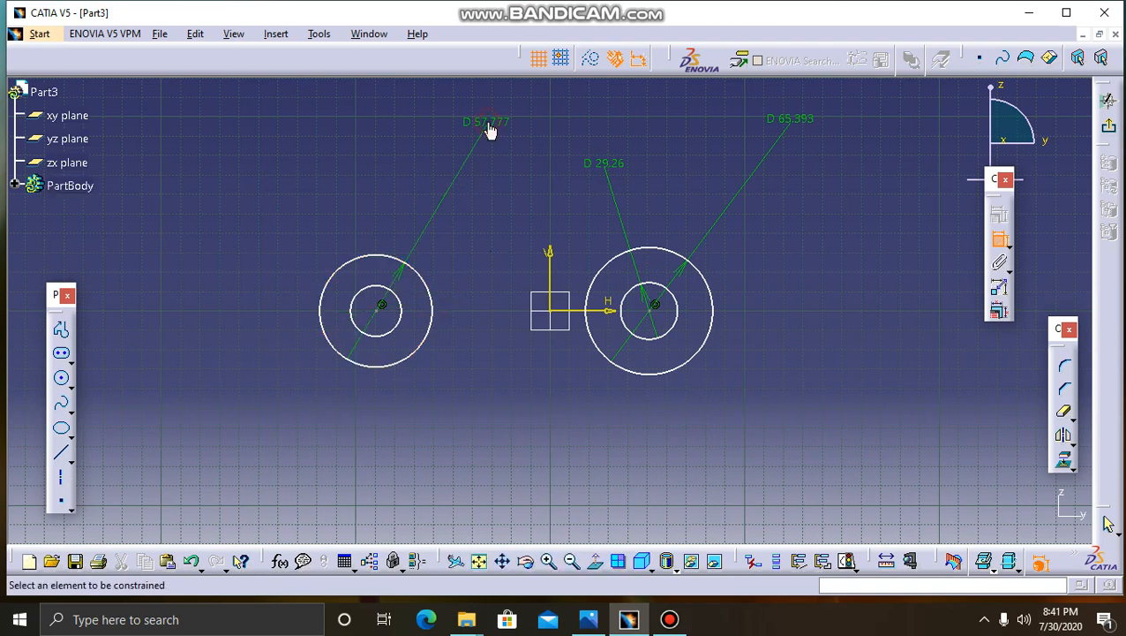
left_click(388, 307)
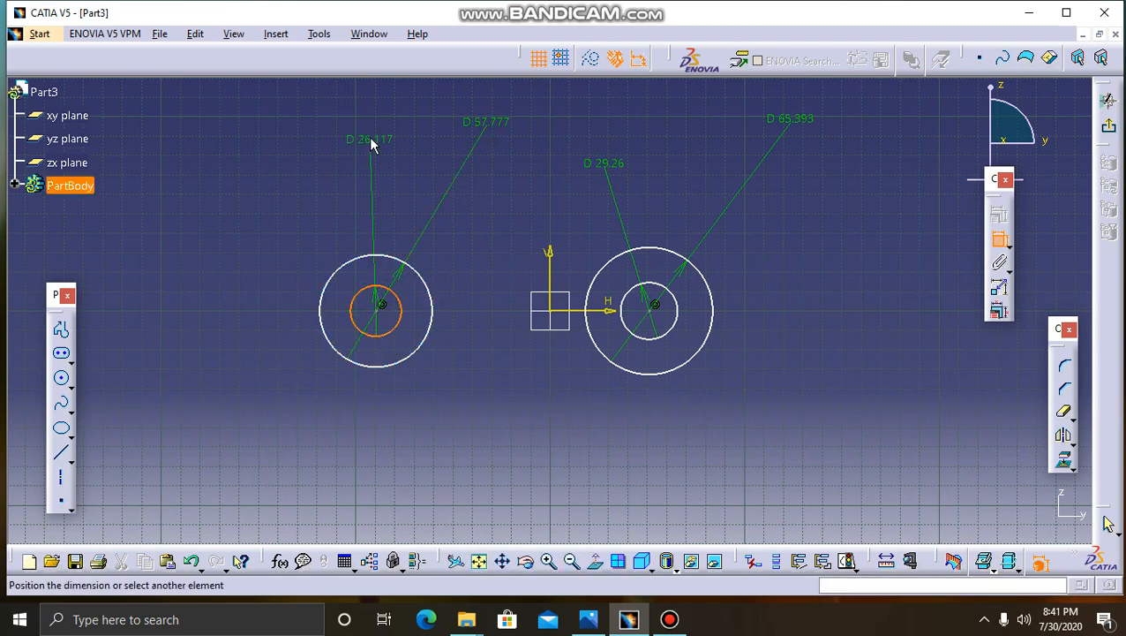
left_click(371, 139)
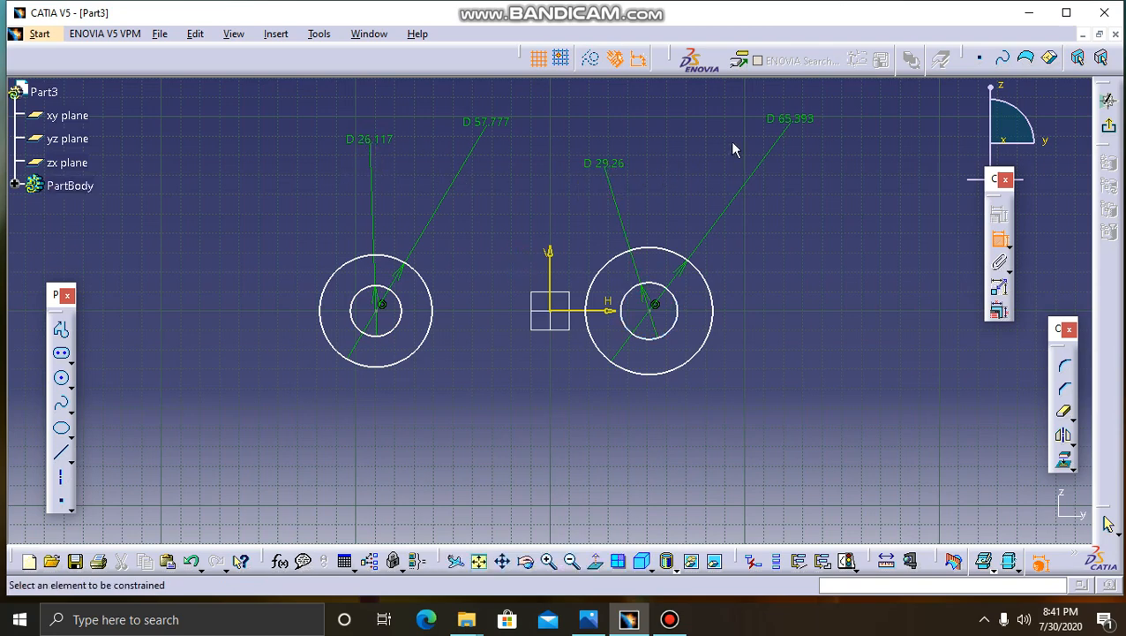
- Set the diameters of the right pair of circles to 20 mm for the outer and 10 mm for the inner
double_click(794, 135)
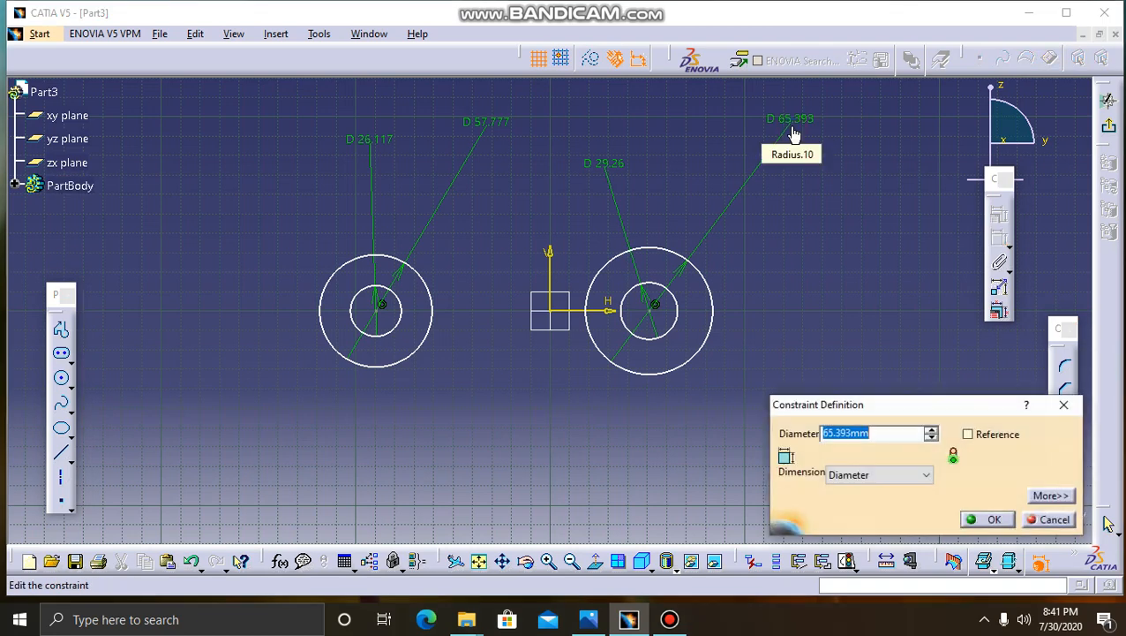
type("20")
key("Return")
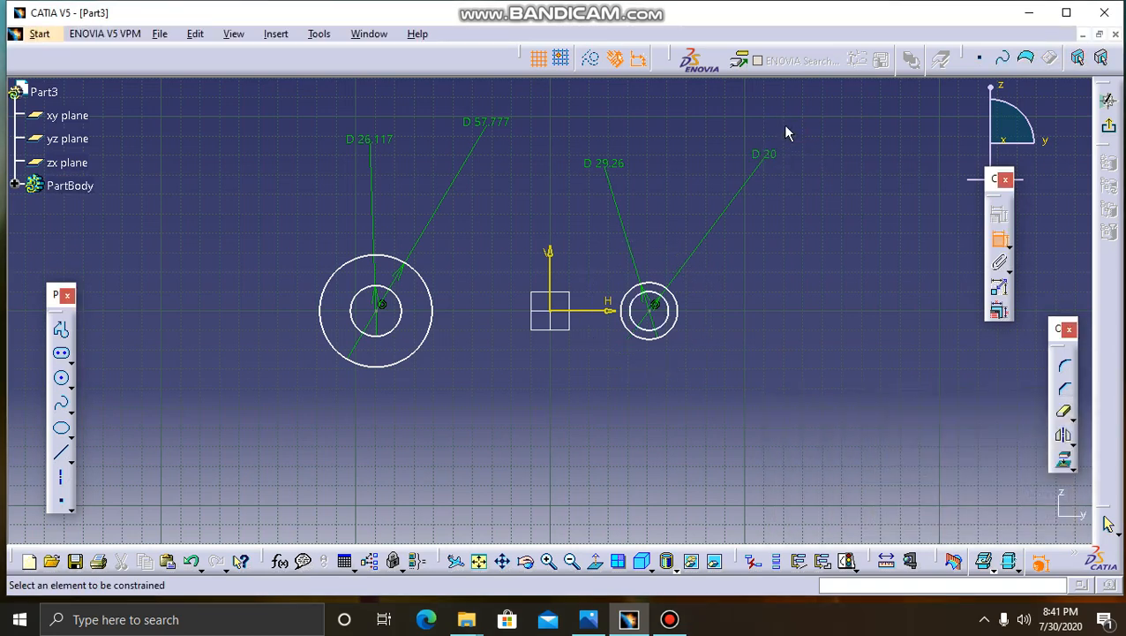
double_click(611, 163)
type("10")
key("Return")
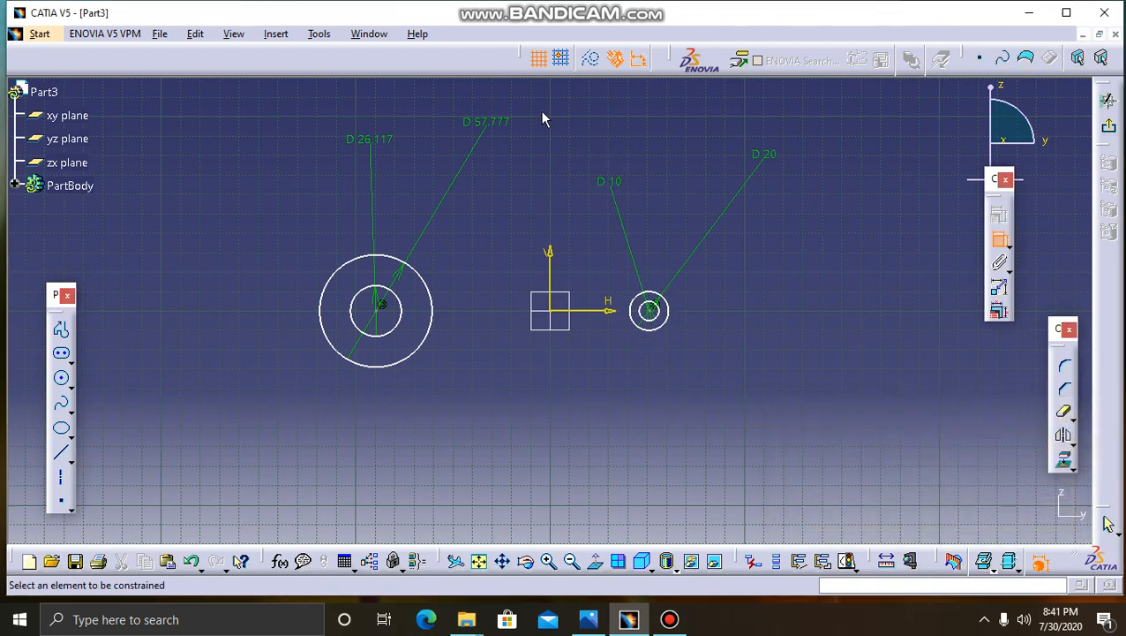
- Set the diameters of the left pair of circles to 20 mm for the outer and 10 mm for the inner
double_click(499, 118)
type("20")
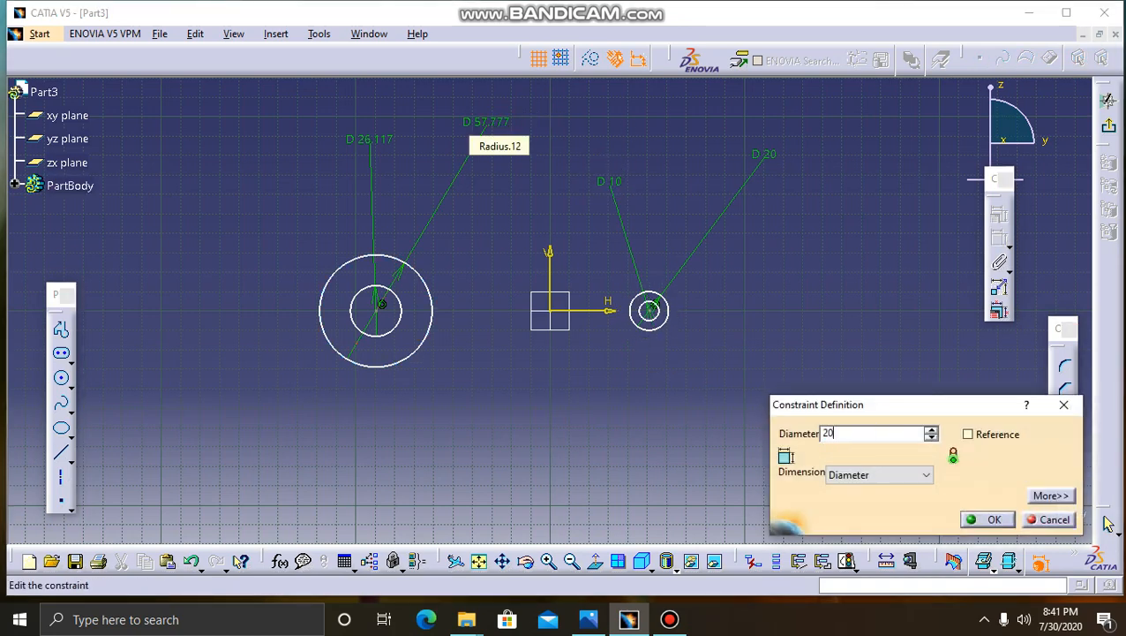
key("Return")
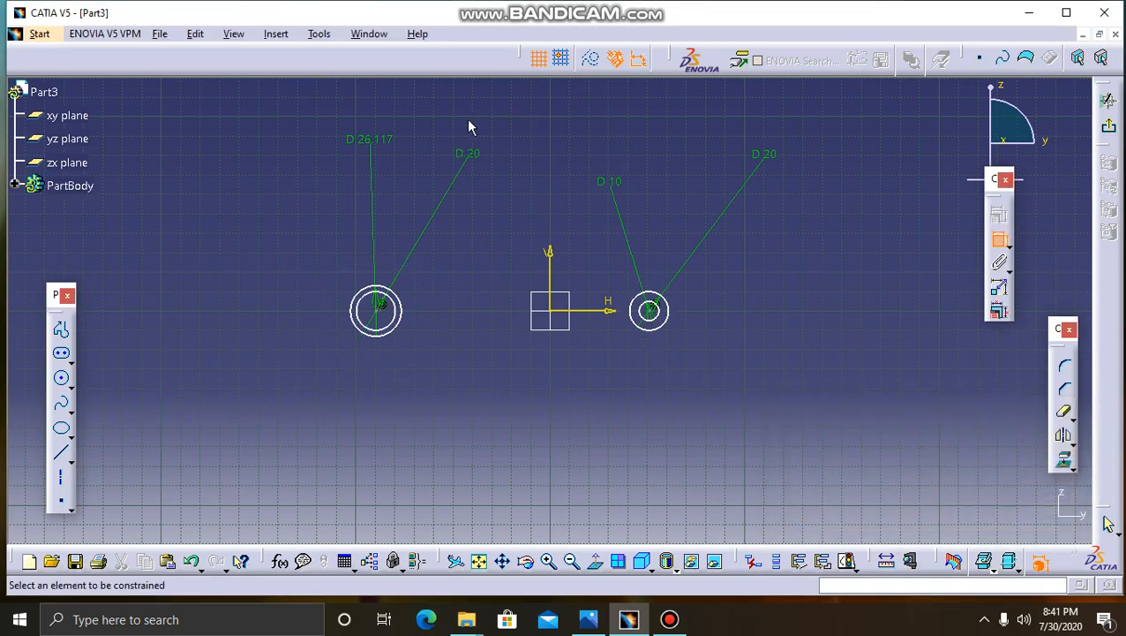
double_click(377, 151)
type("10")
key("Return")
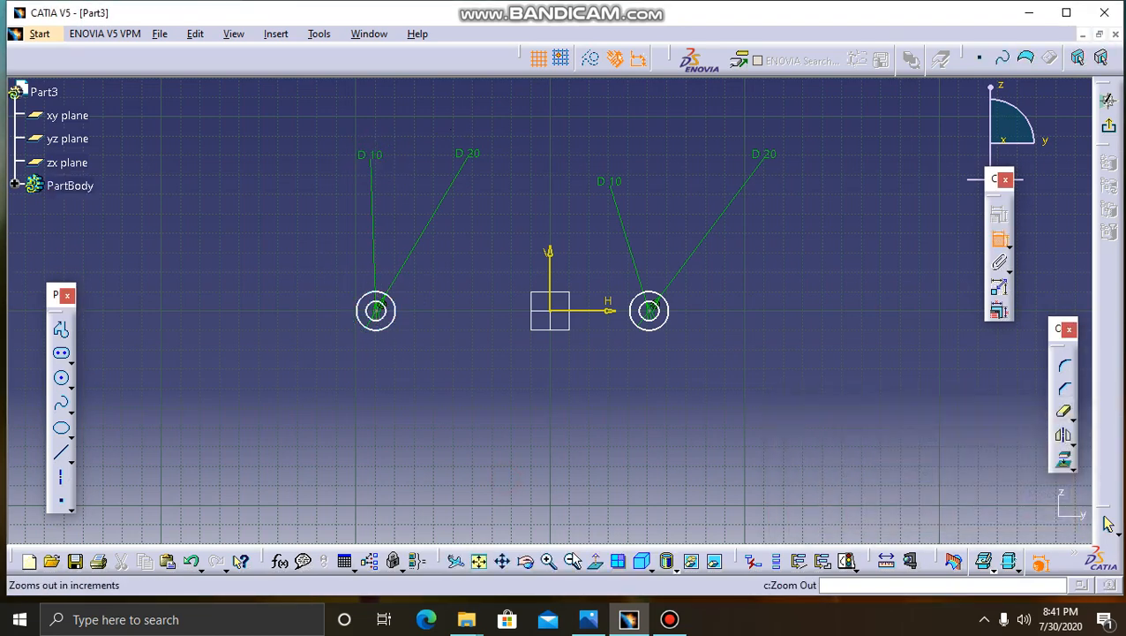
- Check the short link's hole spacing in the Photos drawing and dimension the distance between the two circle centres in CATIA to 30 mm
left_click(588, 620)
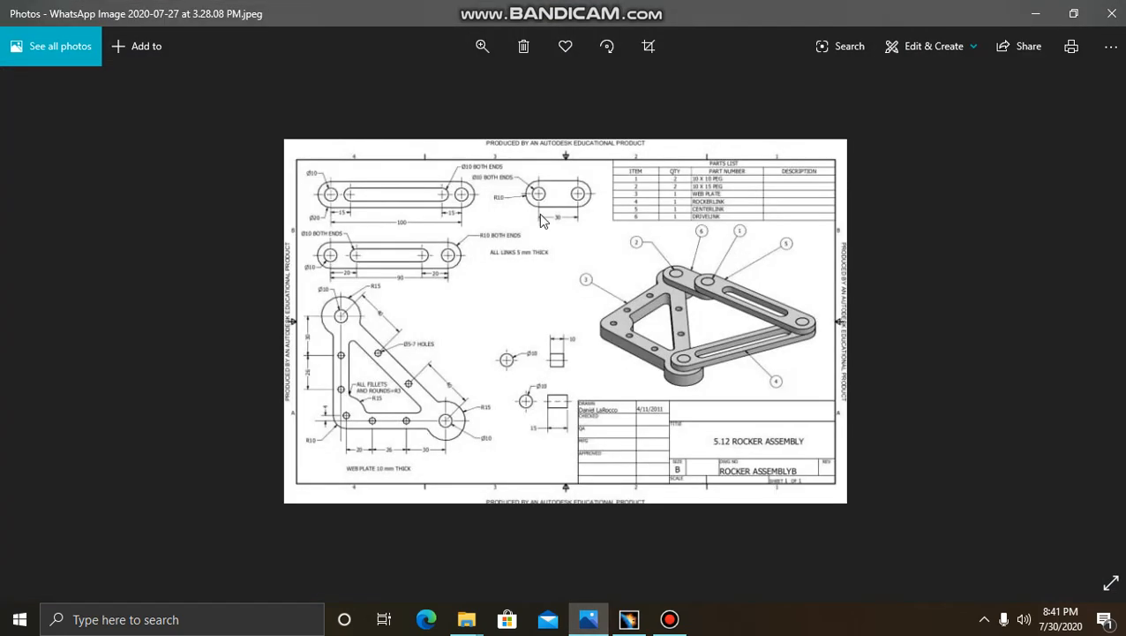
double_click(558, 222)
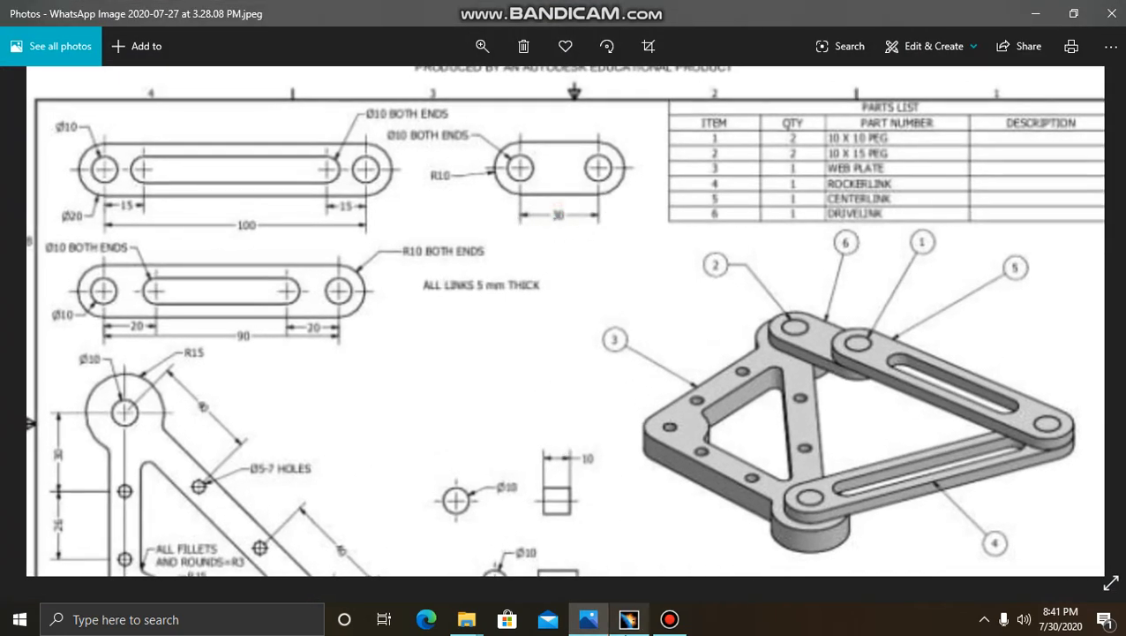
left_click(630, 620)
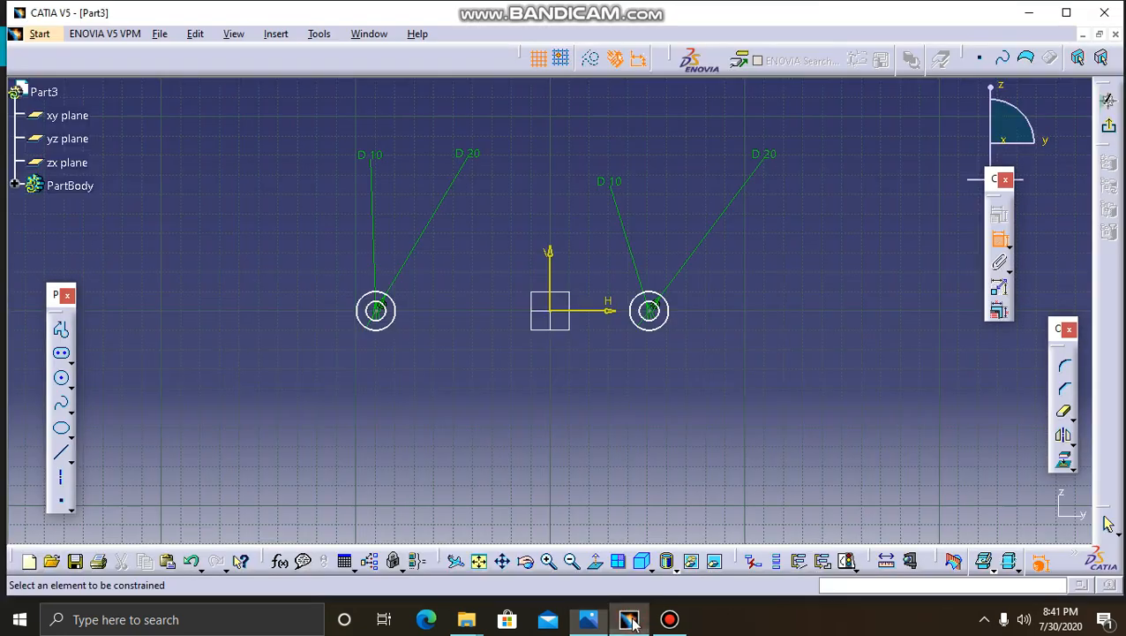
left_click(376, 311)
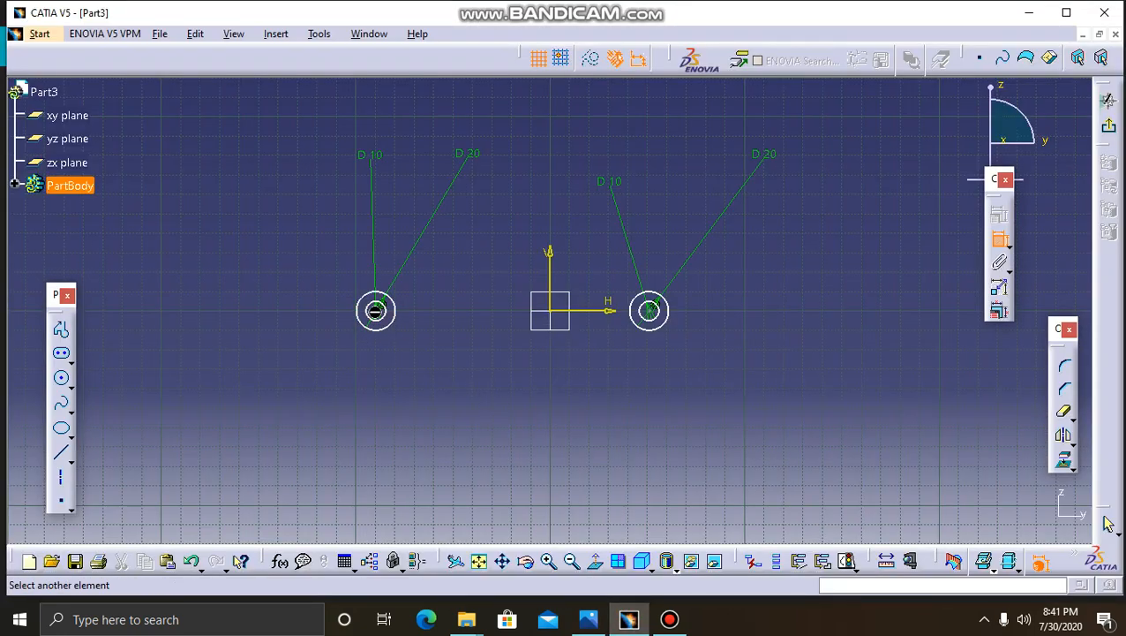
left_click(650, 311)
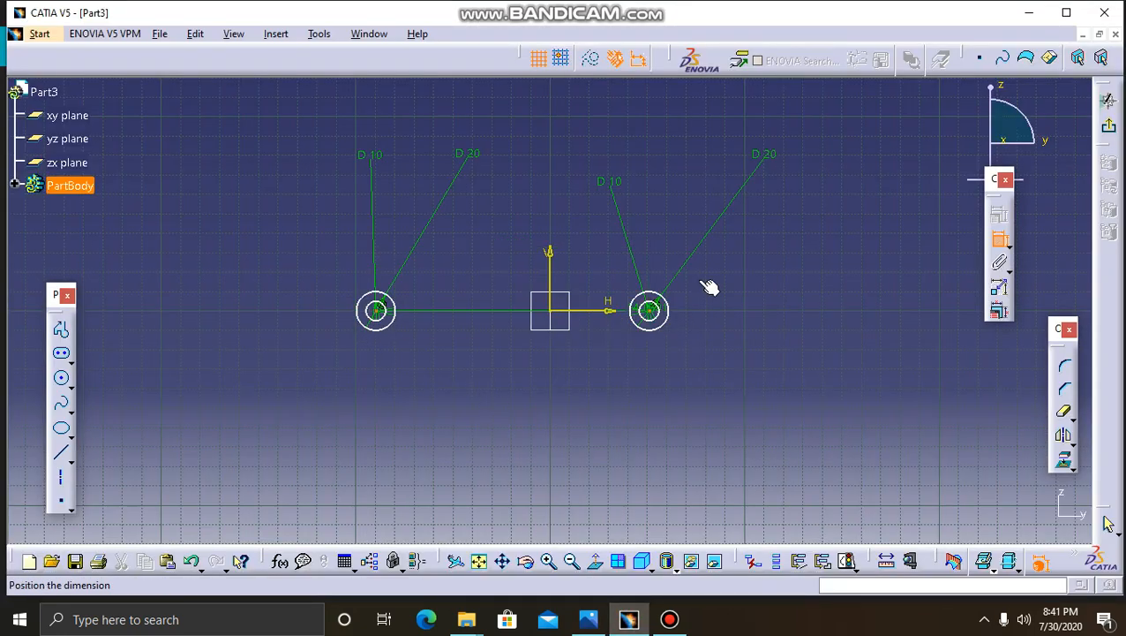
left_click(743, 221)
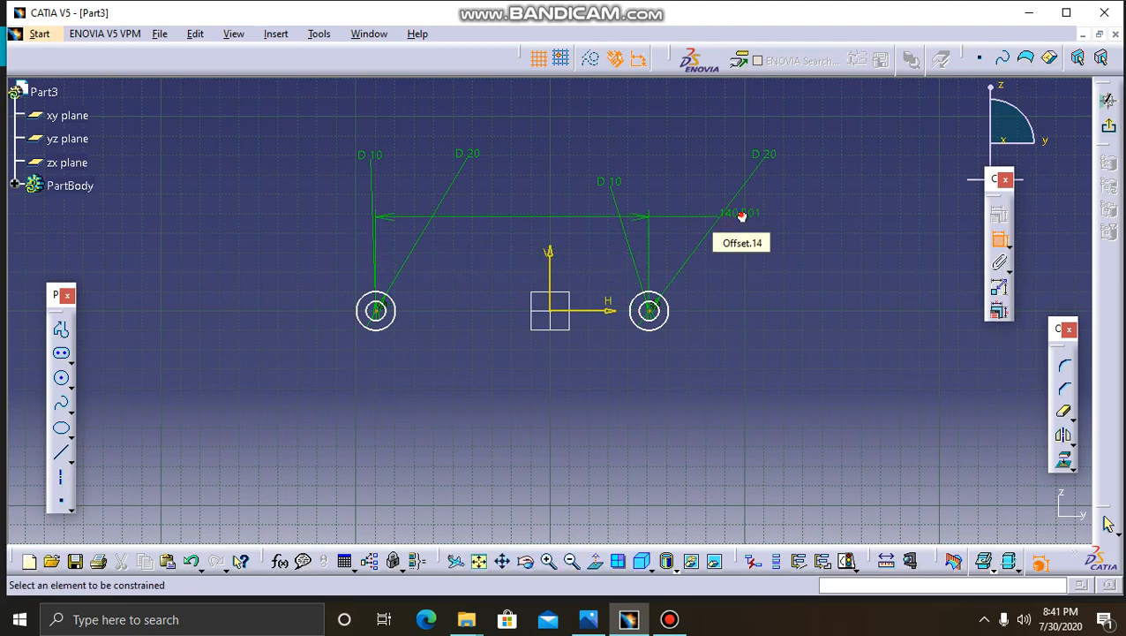
double_click(742, 221)
type("30")
key("Return")
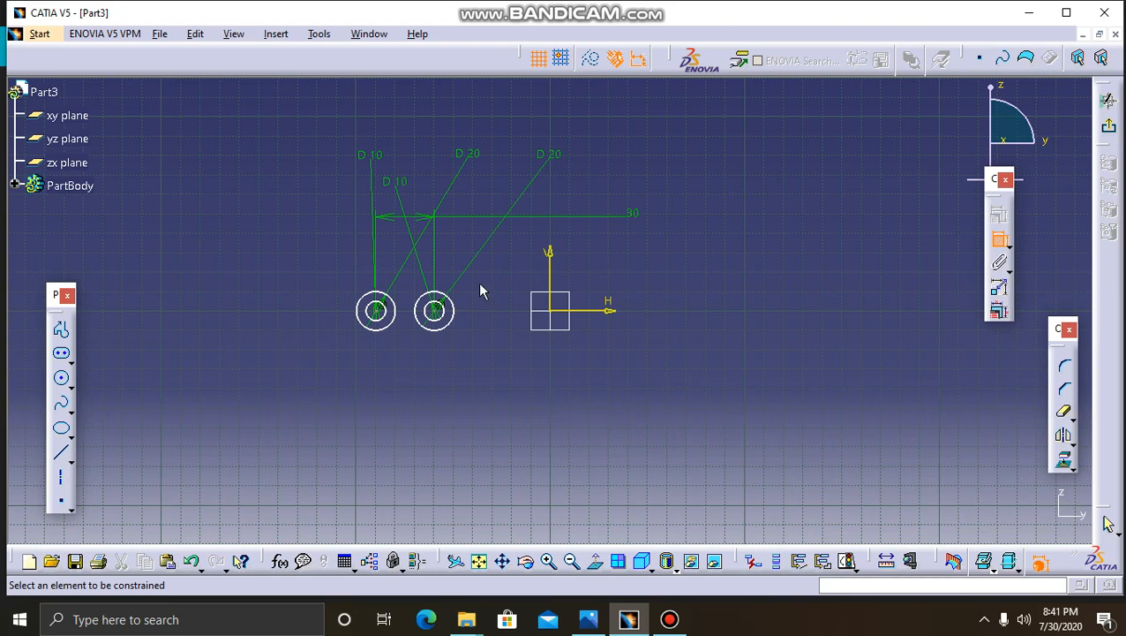
- Draw a vertical axis line through the centre of each concentric circle pair
left_click(61, 477)
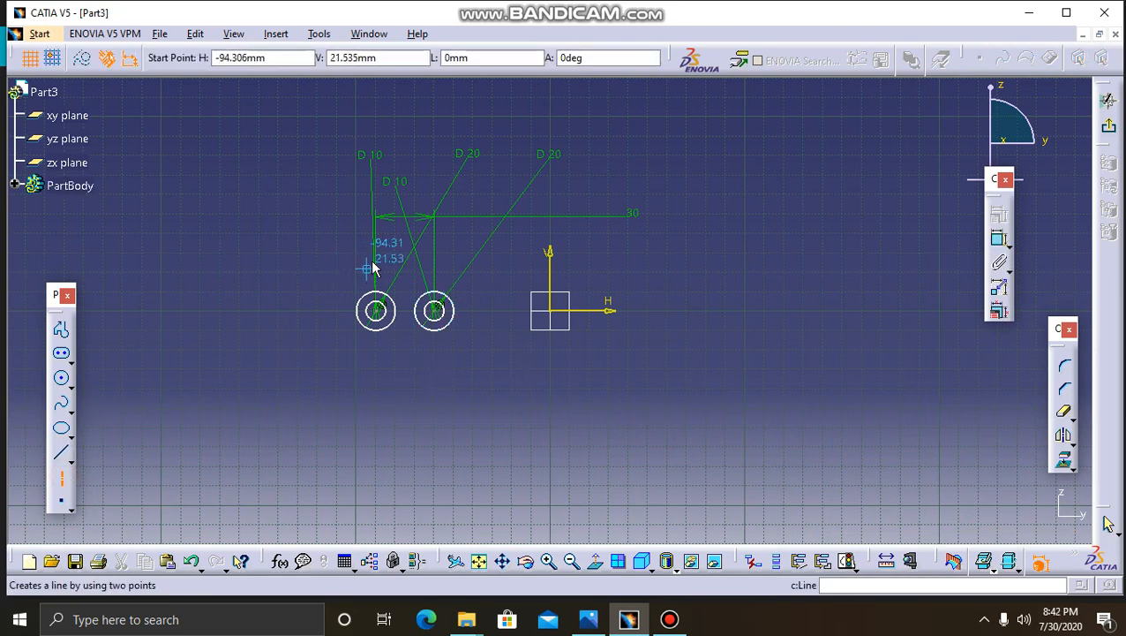
left_click(374, 459)
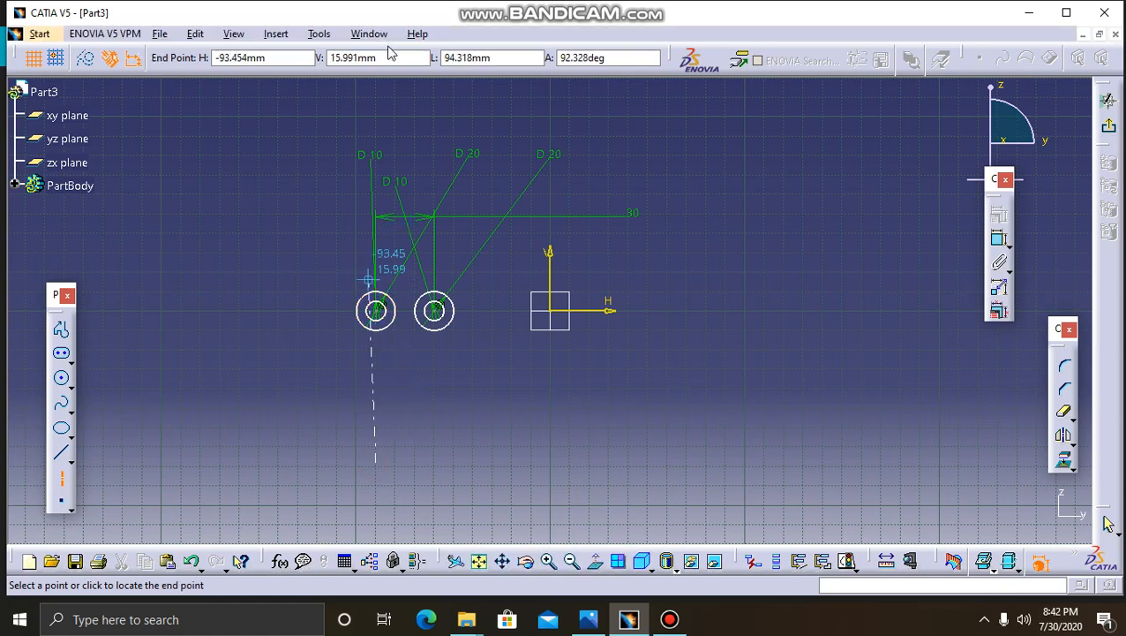
left_click(374, 124)
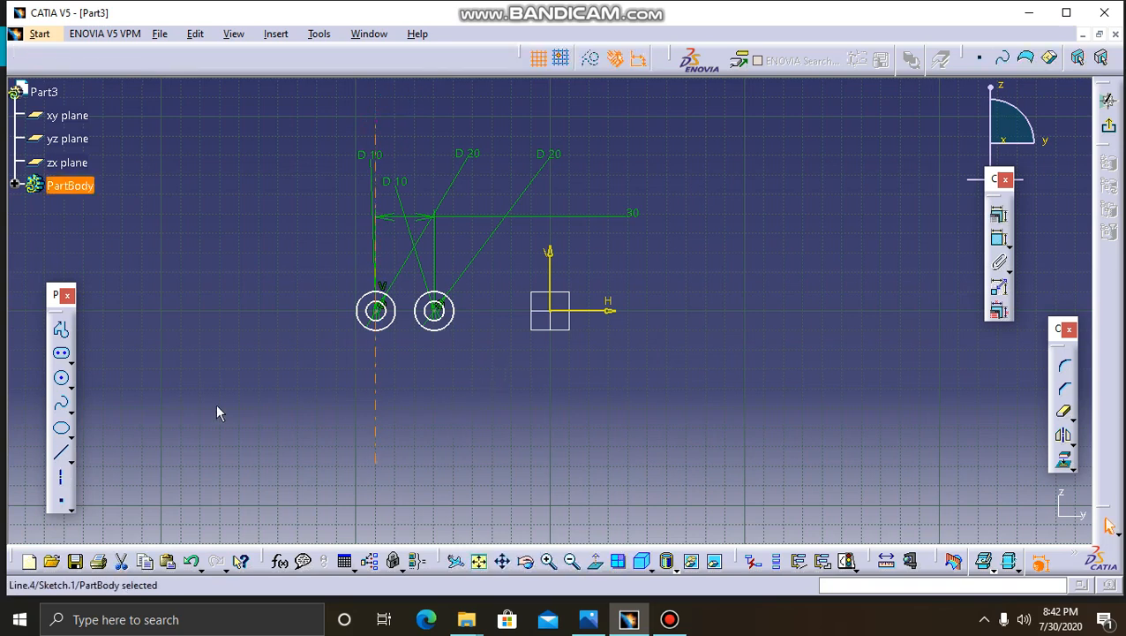
left_click(61, 477)
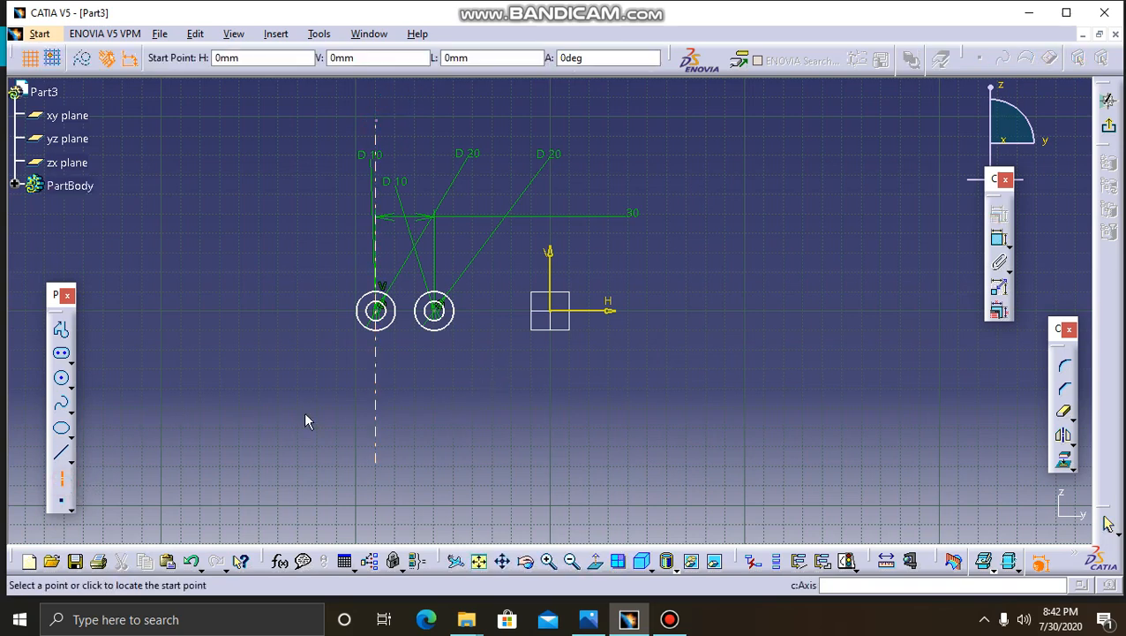
left_click(434, 310)
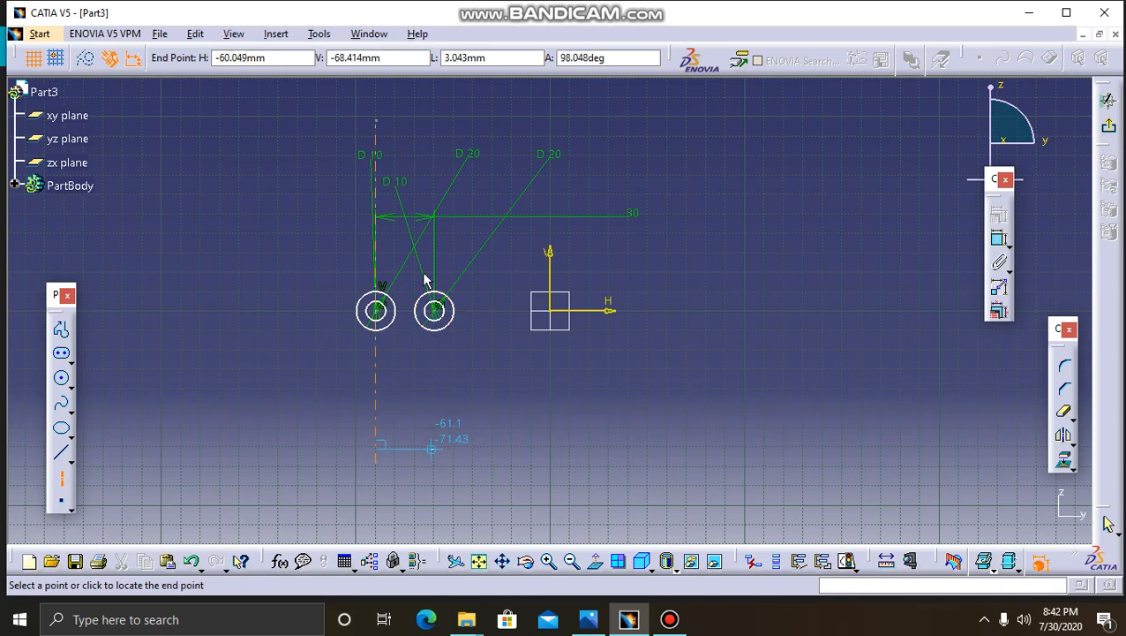
left_click(433, 181)
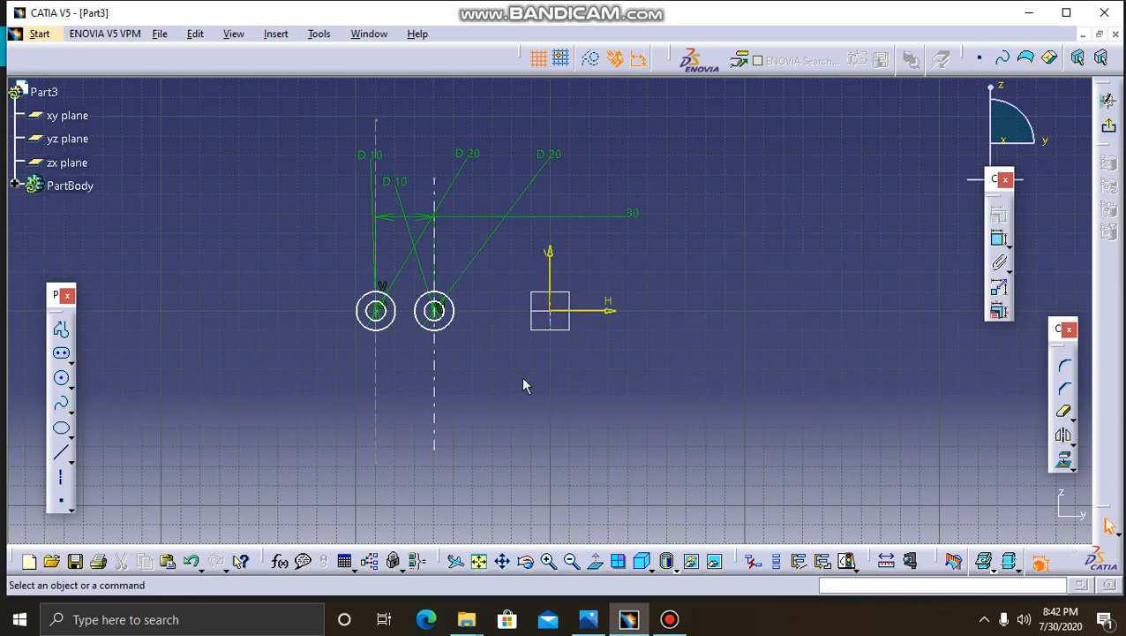
- Trim away the facing inner halves of the two 20 mm circles up to the vertical axis lines
left_click(1063, 413)
left_click(414, 315)
left_click(404, 317)
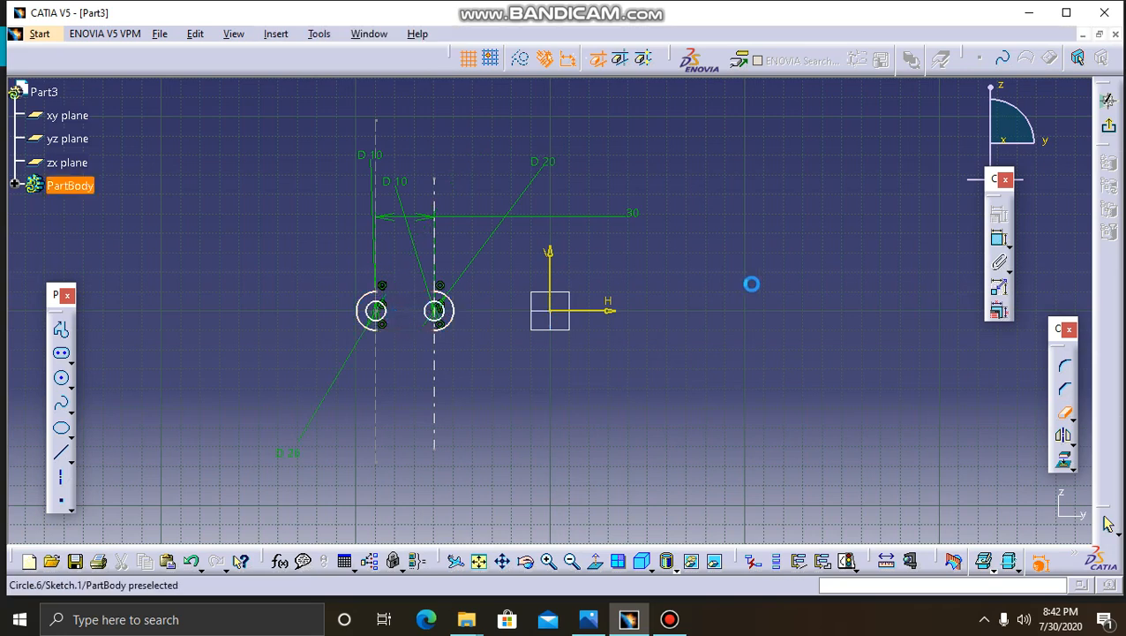
key("Escape")
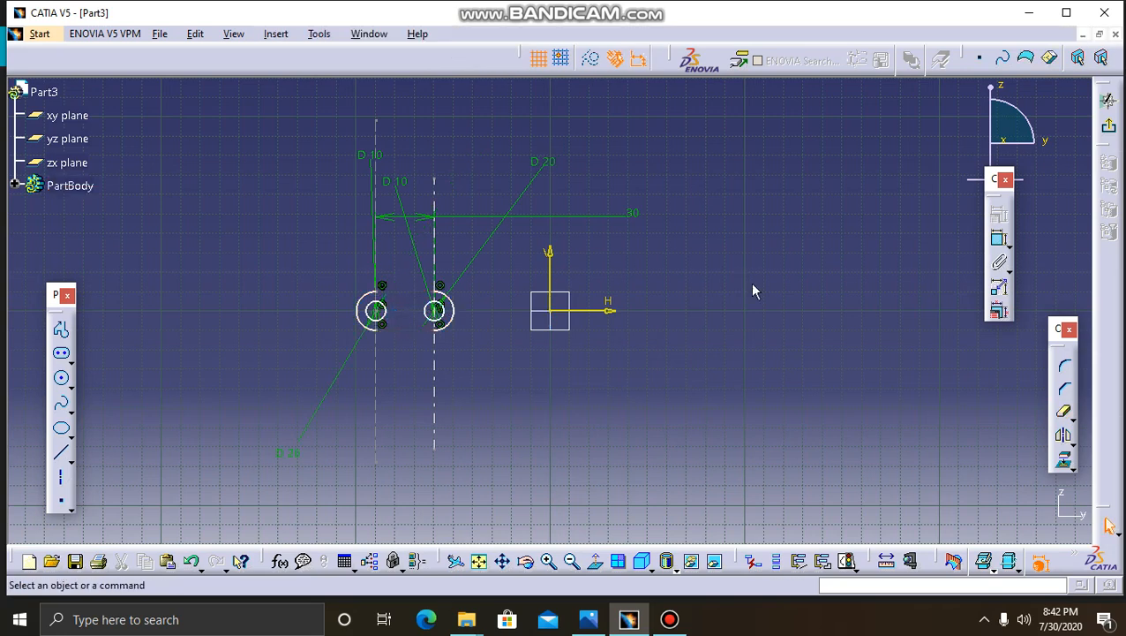
- Draw two horizontal lines joining the upper and lower ends of the two arcs to close the short link's outline
left_click(61, 452)
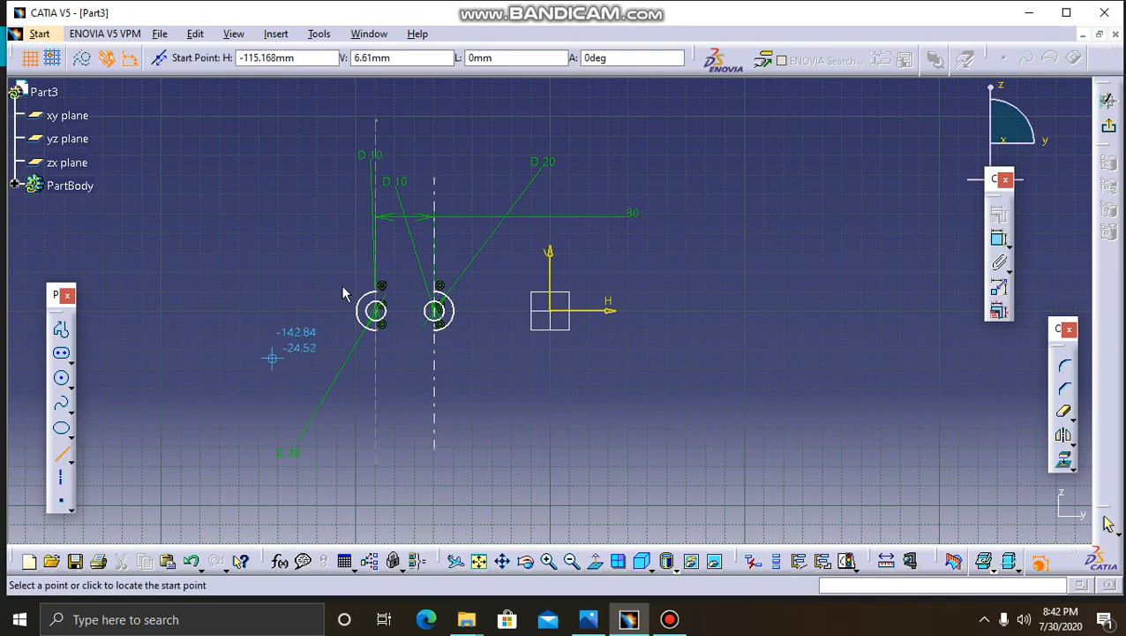
left_click(381, 288)
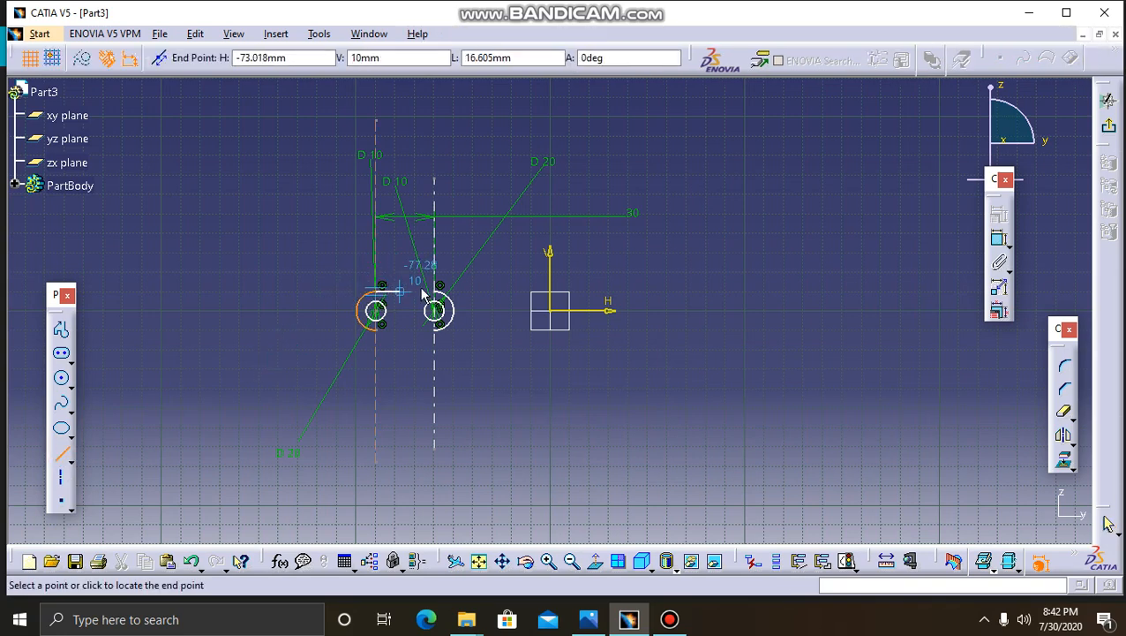
left_click(442, 289)
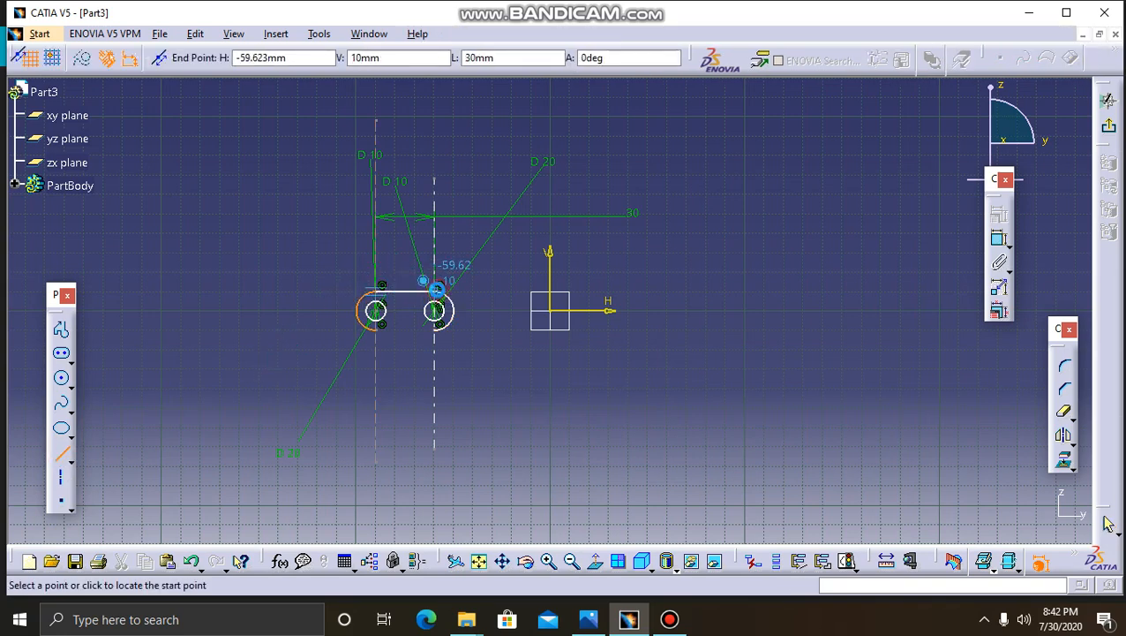
left_click(385, 334)
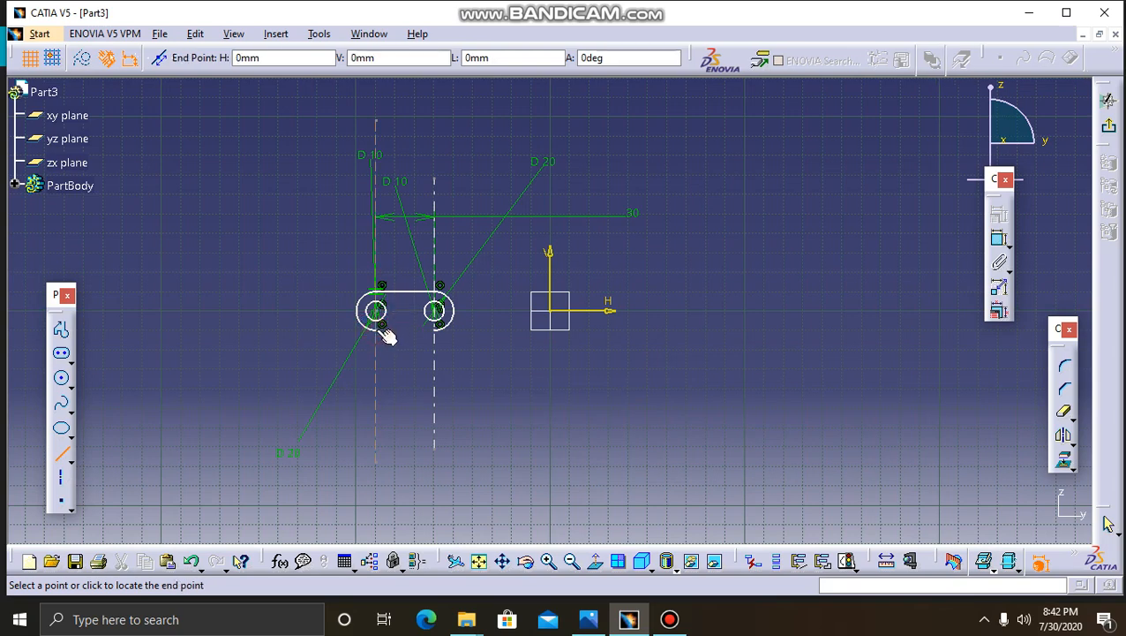
left_click(442, 332)
key("Escape")
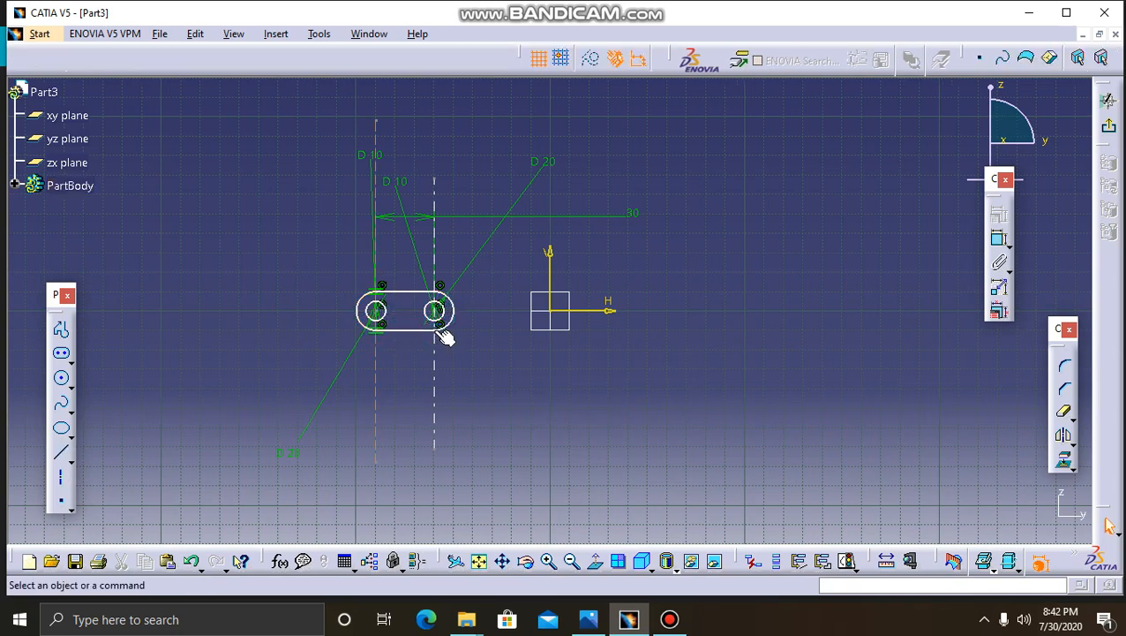
- Leave the sketch and pad the short link profile with a length of 2.5 mm
left_click(1110, 131)
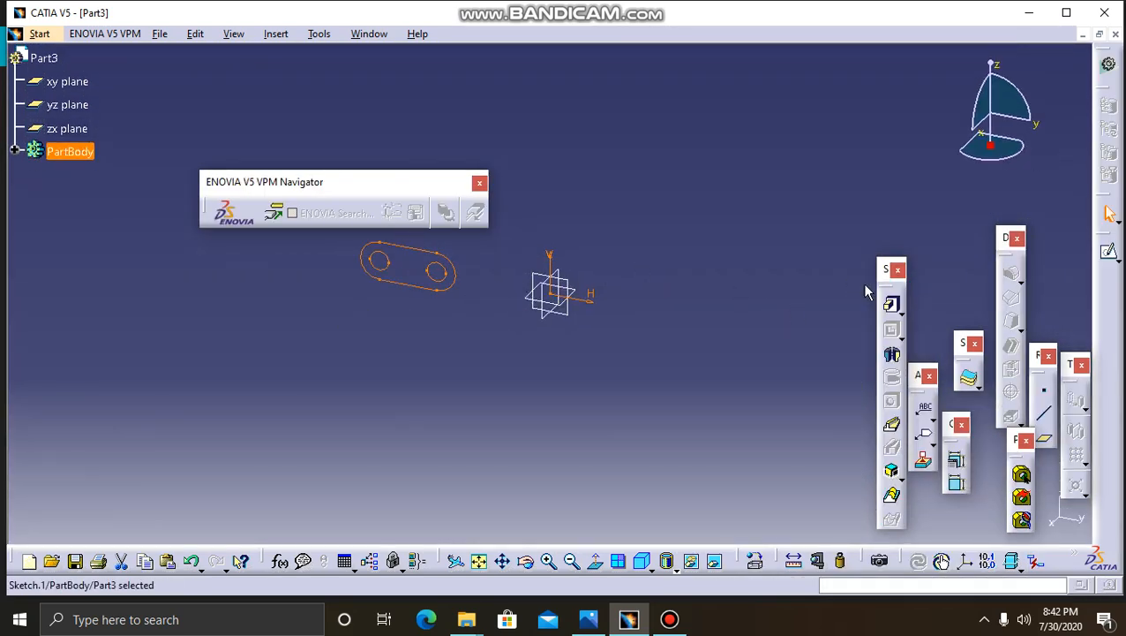
left_click(893, 306)
type("2")
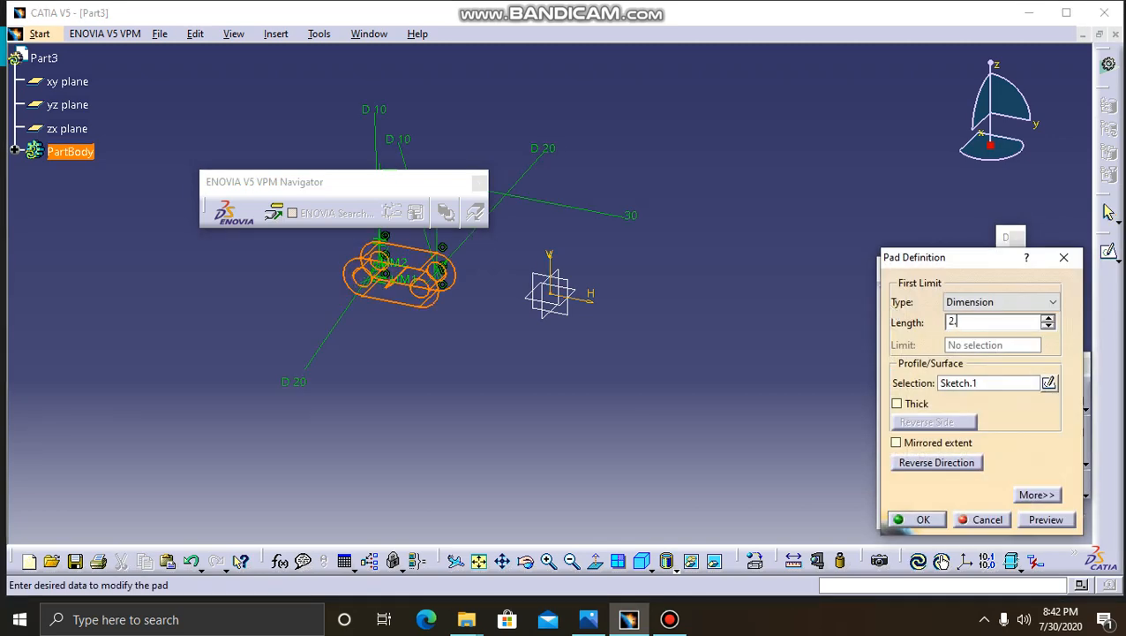
type(".5")
key("Return")
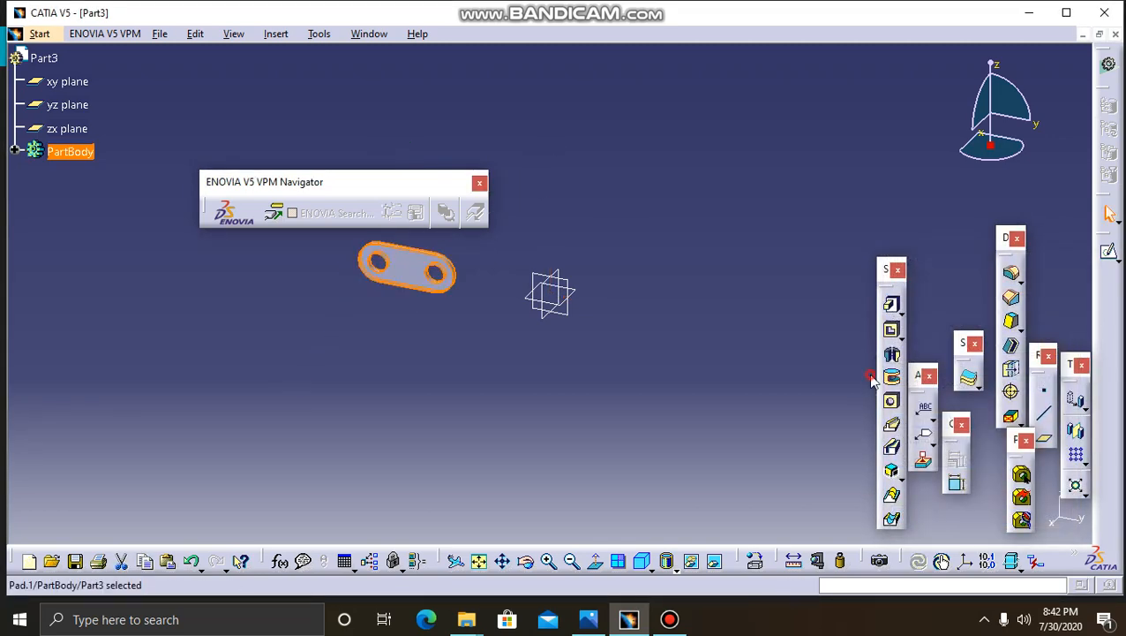
left_click(362, 403)
left_click(527, 563)
left_click_drag(344, 393, 389, 356)
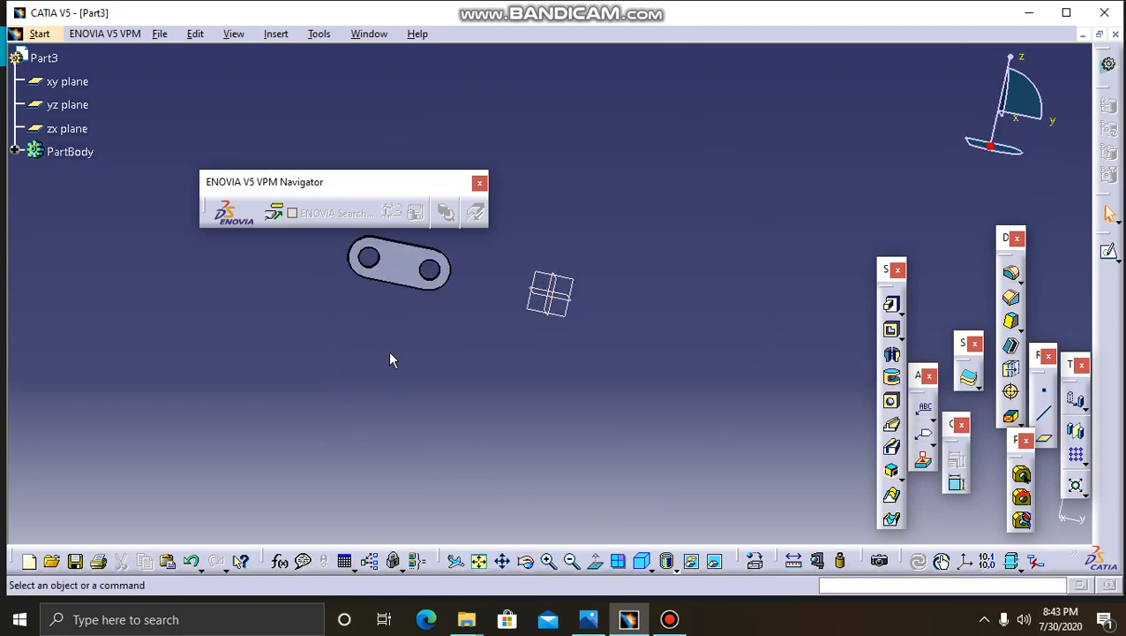
- Save the short link part as p03 in the catia parts folder
key("ctrl+s")
scroll(392, 360, "up", 3)
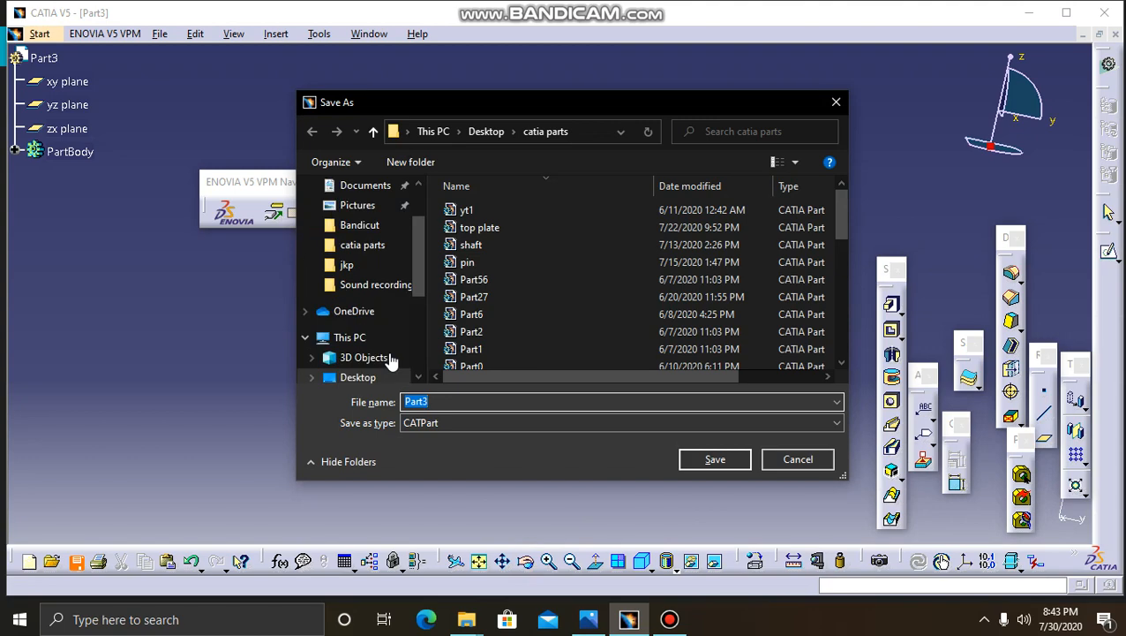
type("p03")
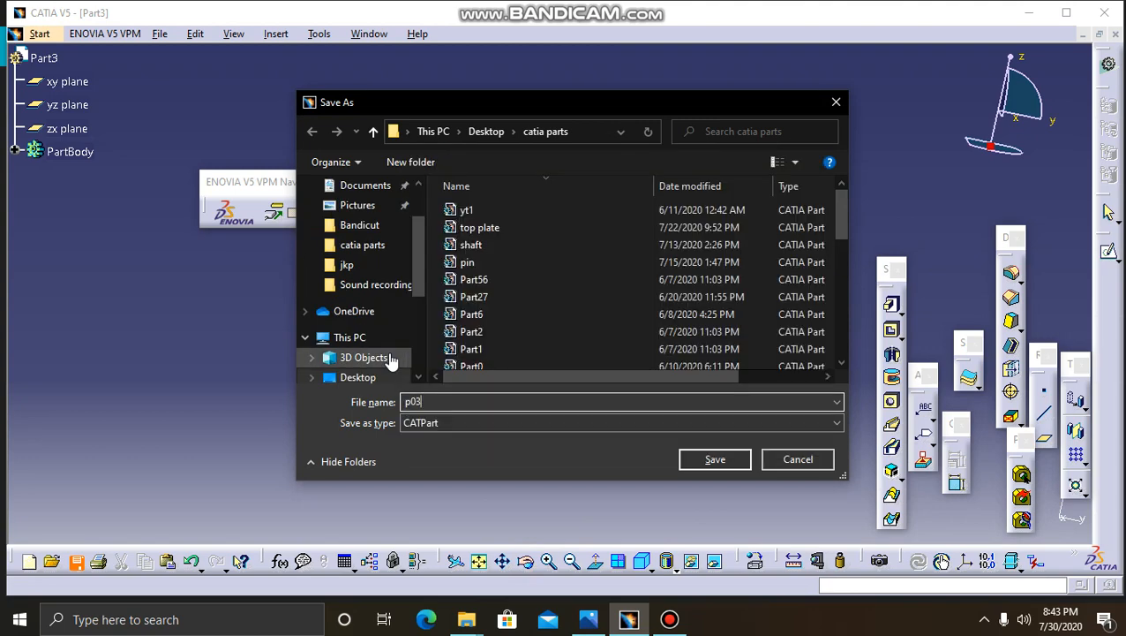
key("Return")
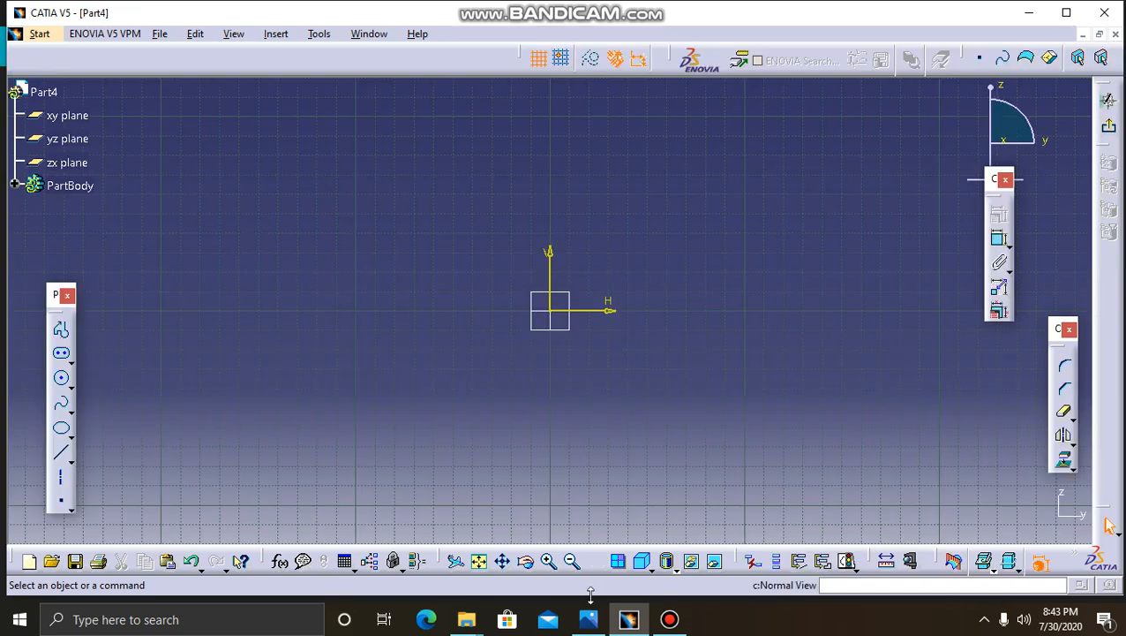
- Check the peg dimensions in the Photos drawing and sketch a circle about 83 mm in diameter centred on the origin in CATIA
left_click(588, 620)
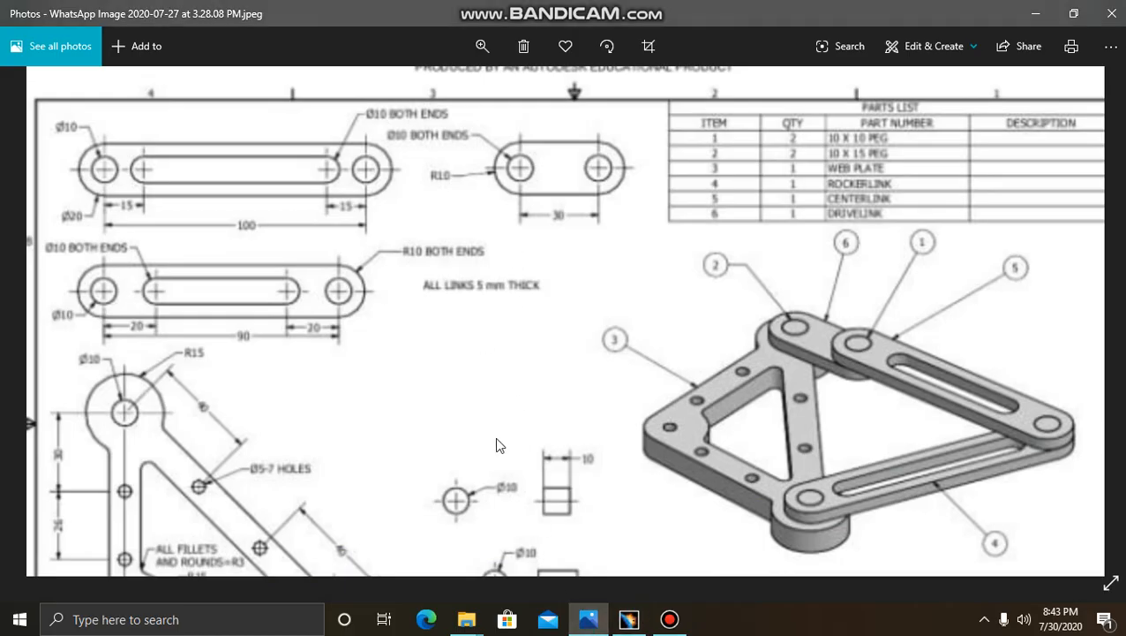
left_click_drag(496, 437, 508, 309)
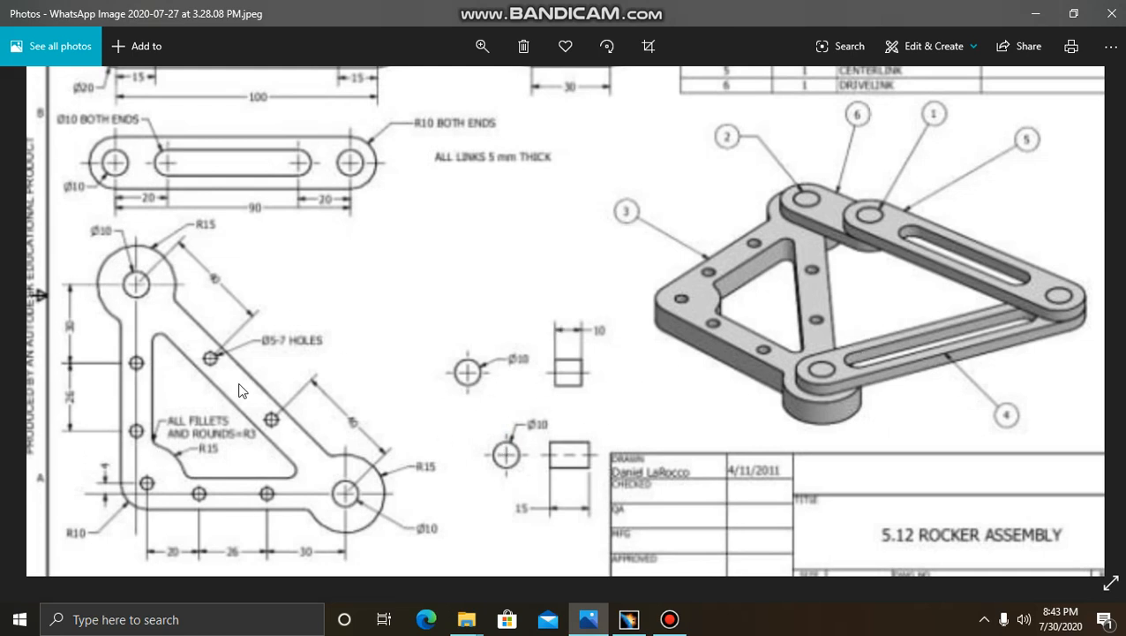
scroll(335, 460, "down", 2)
scroll(334, 466, "up", 3)
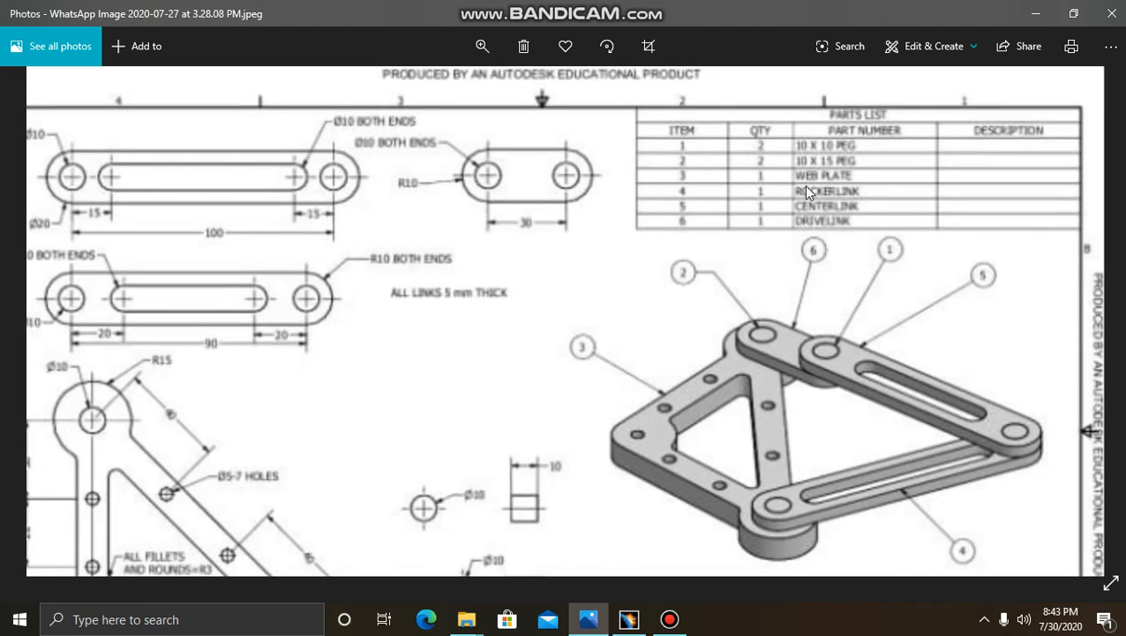
left_click_drag(437, 417, 439, 353)
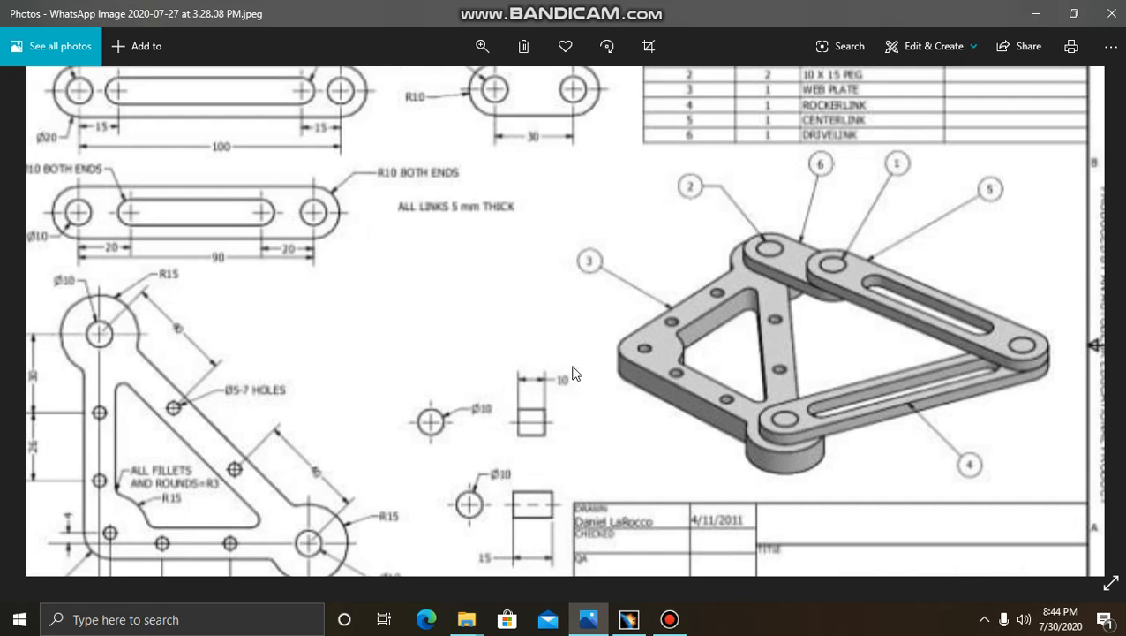
left_click(628, 619)
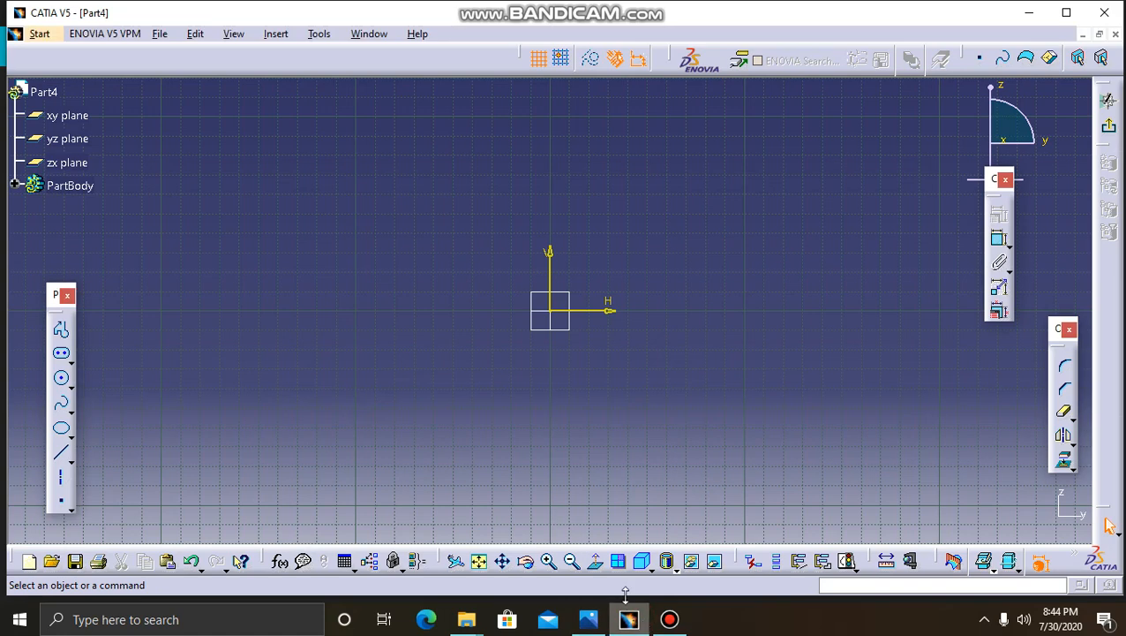
left_click(61, 377)
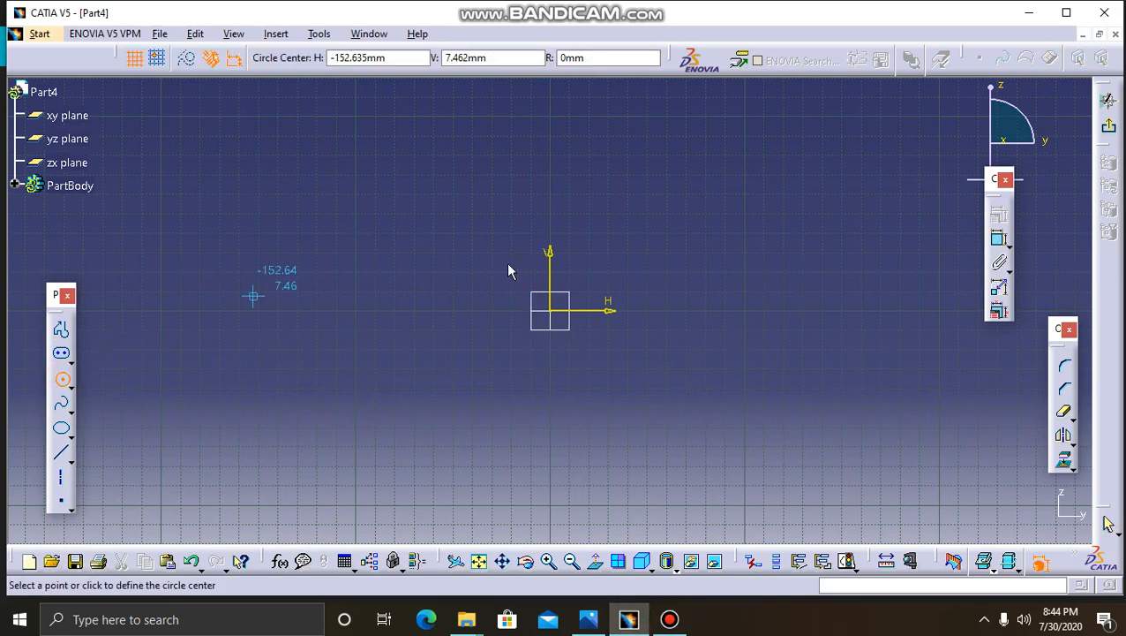
left_click(554, 311)
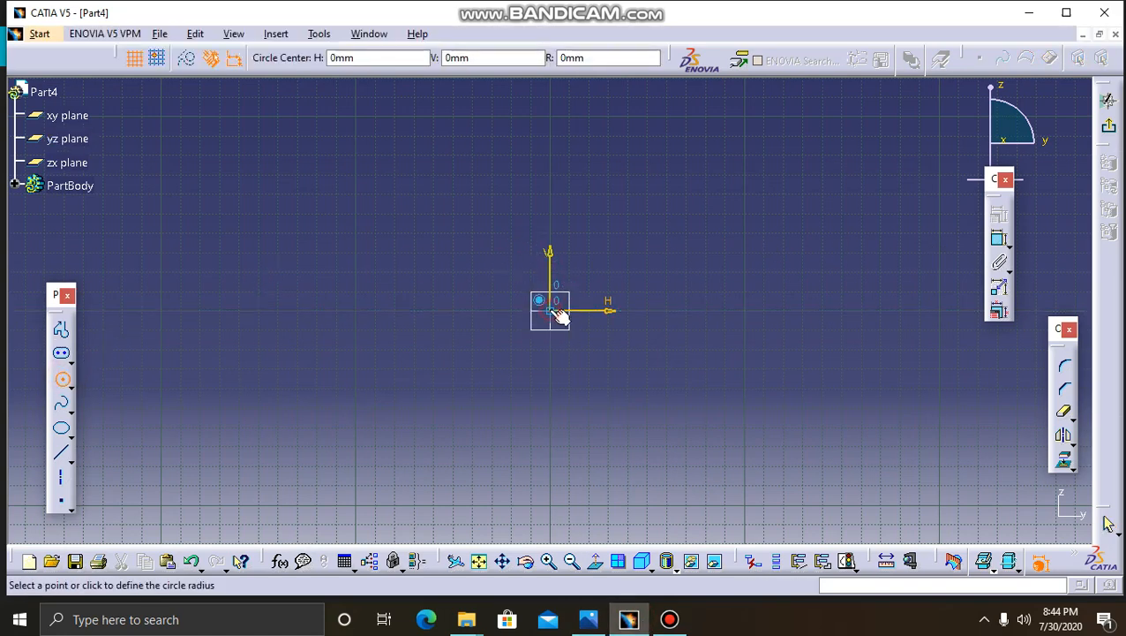
left_click(629, 328)
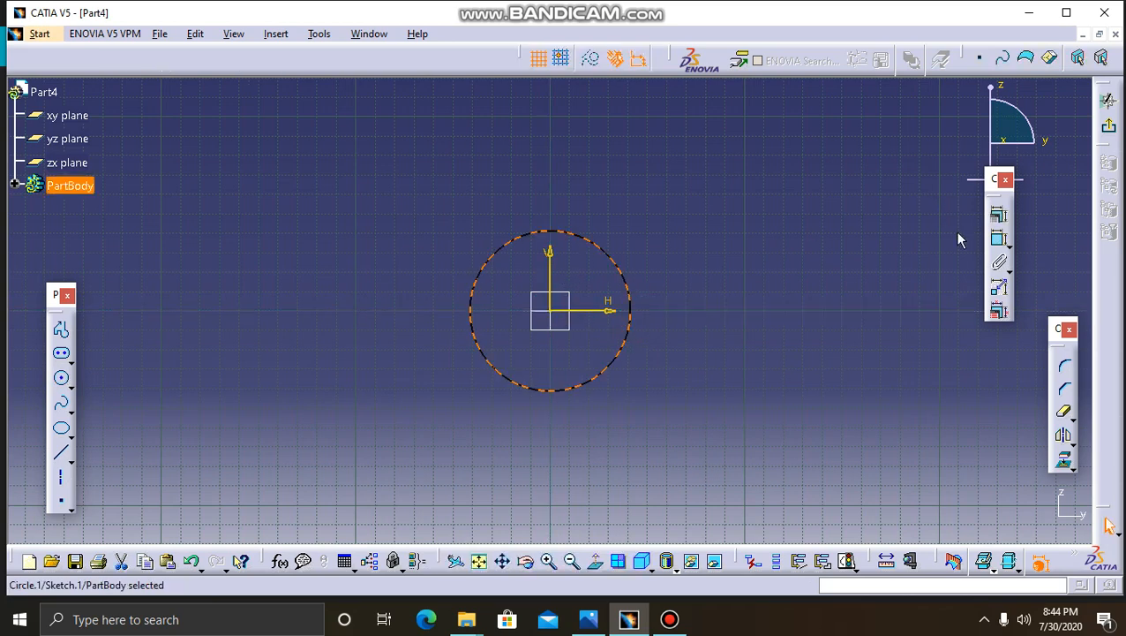
- Dimension the circle and set its diameter to 10 mm
left_click(998, 238)
left_click(734, 138)
double_click(734, 138)
type("10mm")
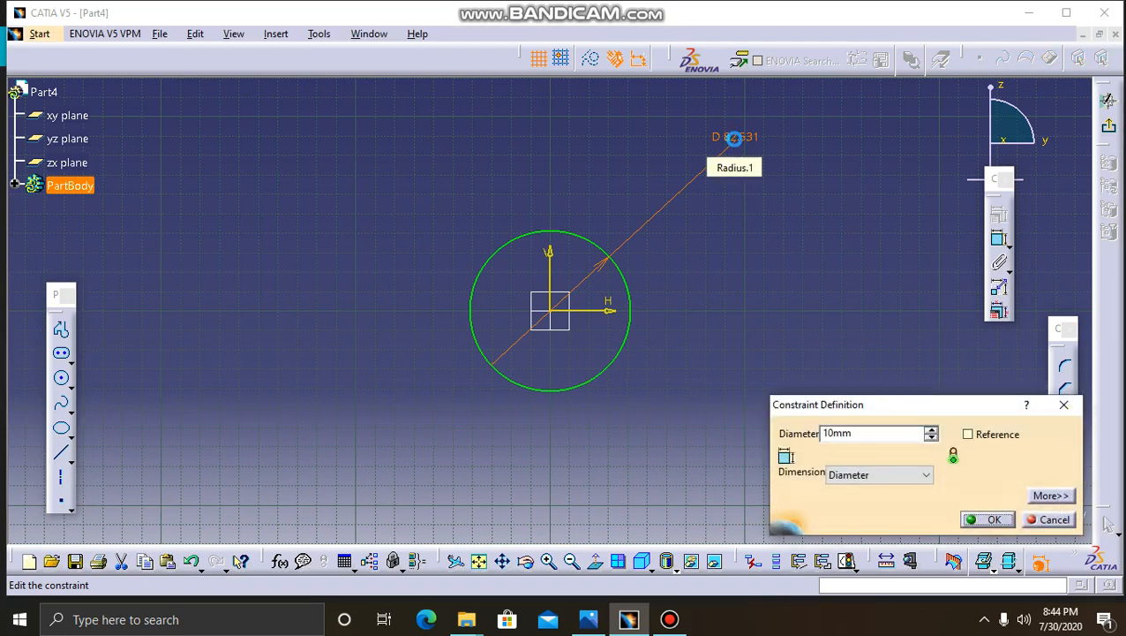
key("Return")
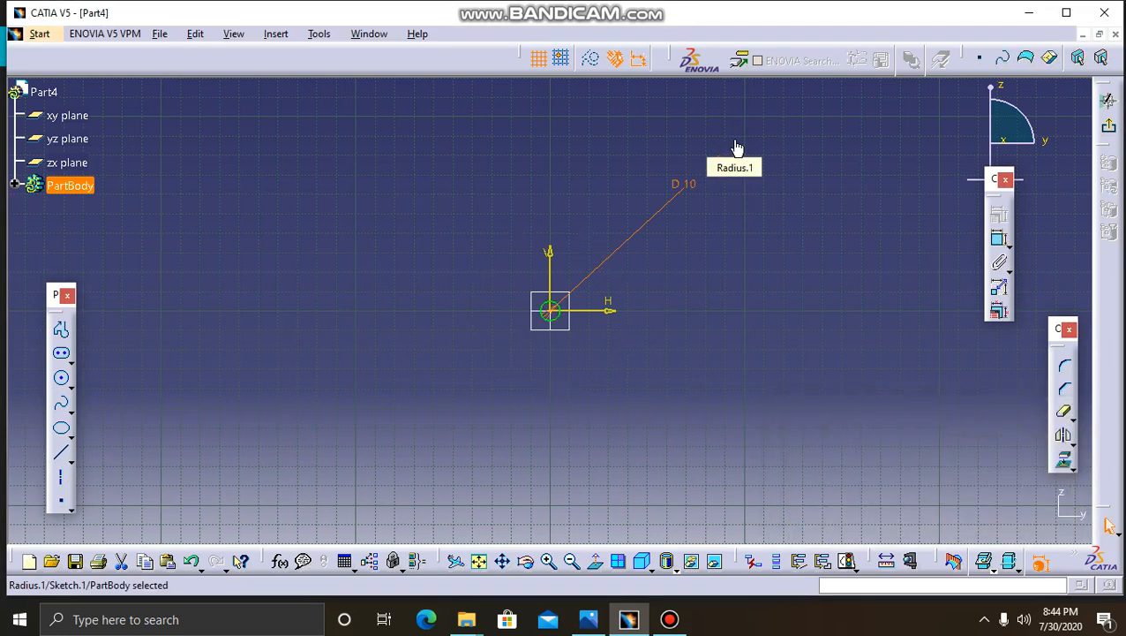
- Leave the sketch and pad the circle with a length of 5 mm and mirrored extent
left_click(1111, 128)
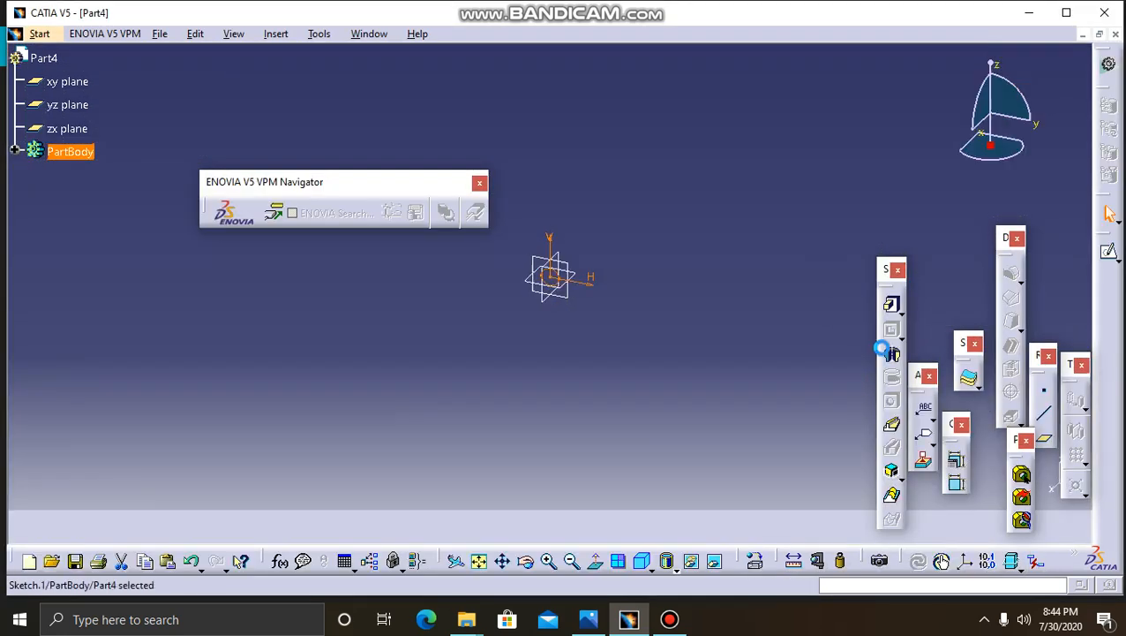
left_click(892, 303)
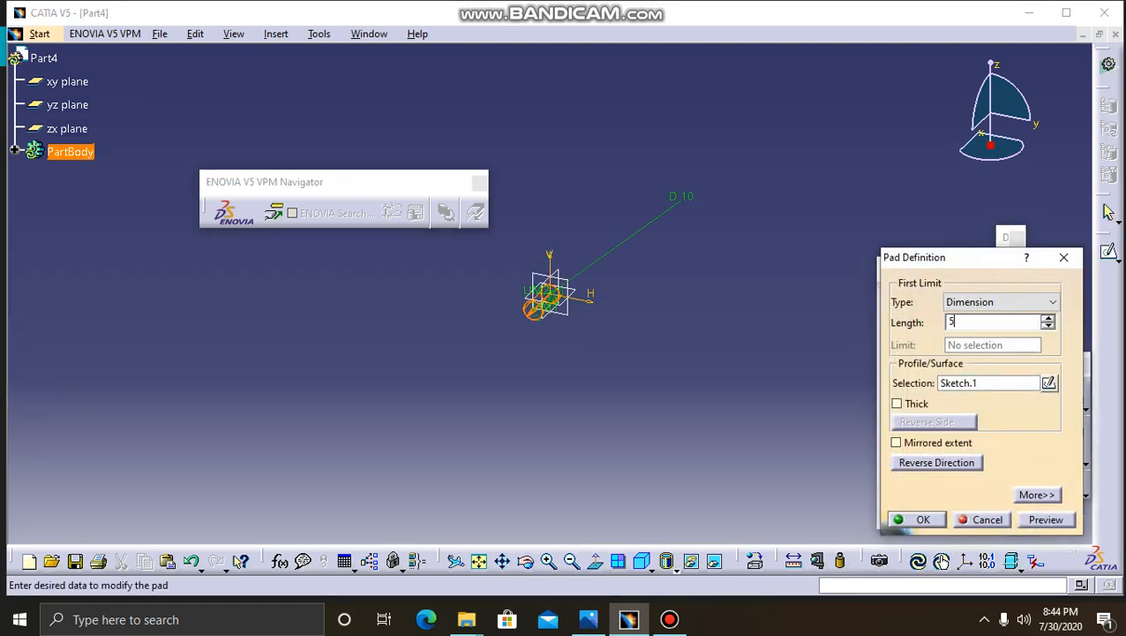
left_click(897, 442)
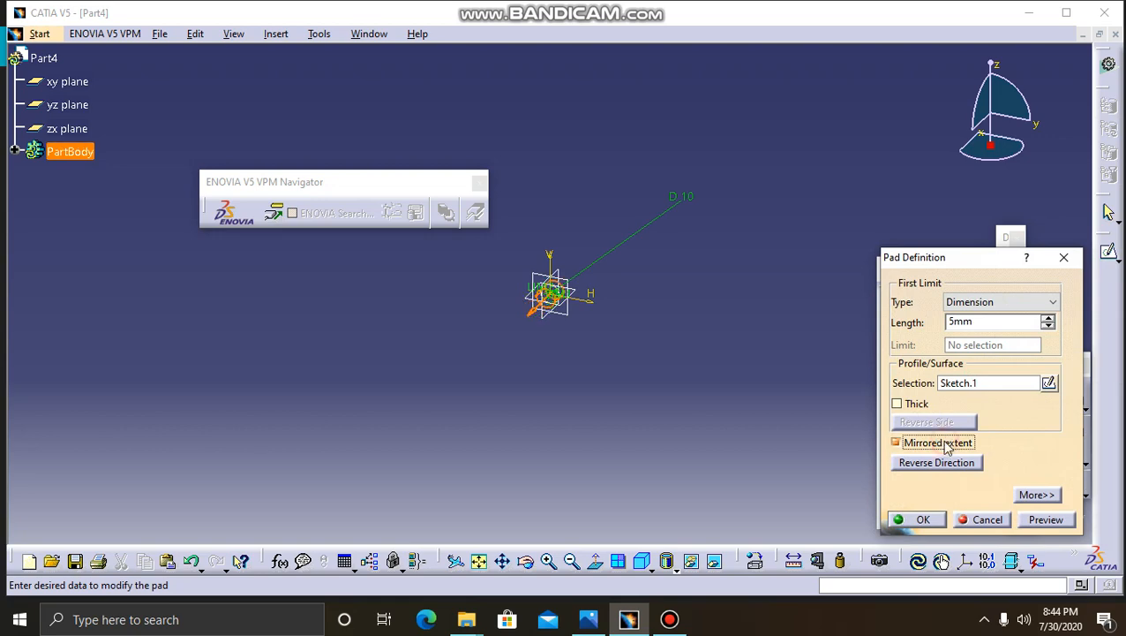
left_click(918, 519)
left_click(701, 418)
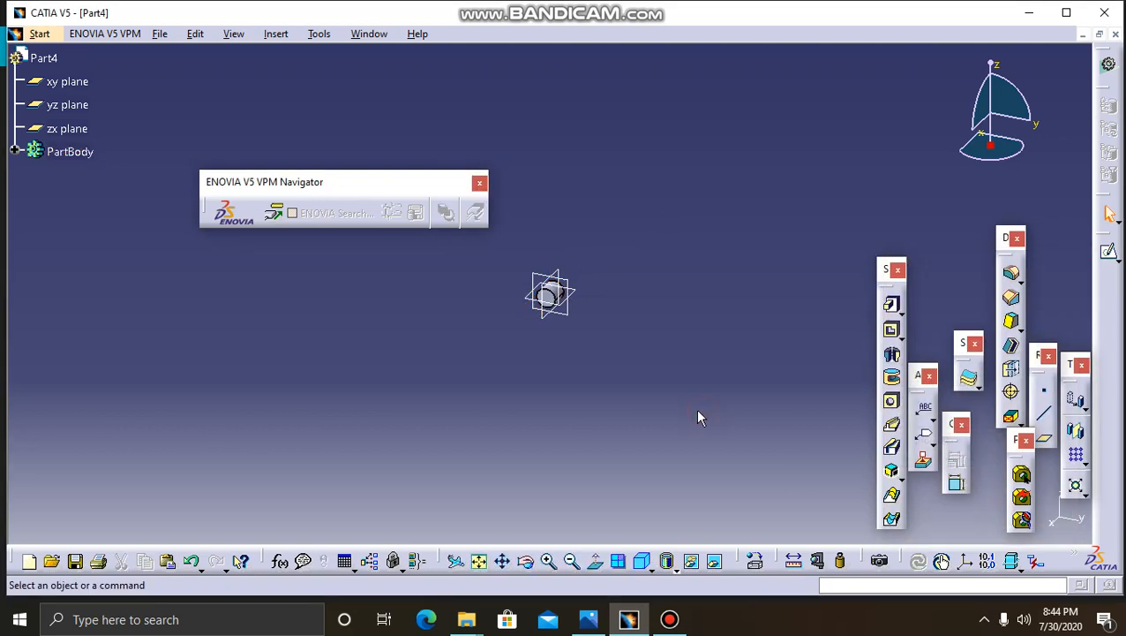
left_click_drag(491, 435, 594, 395)
- Save the peg part as p04 and create a new Part document
key("ctrl+s")
type("p04")
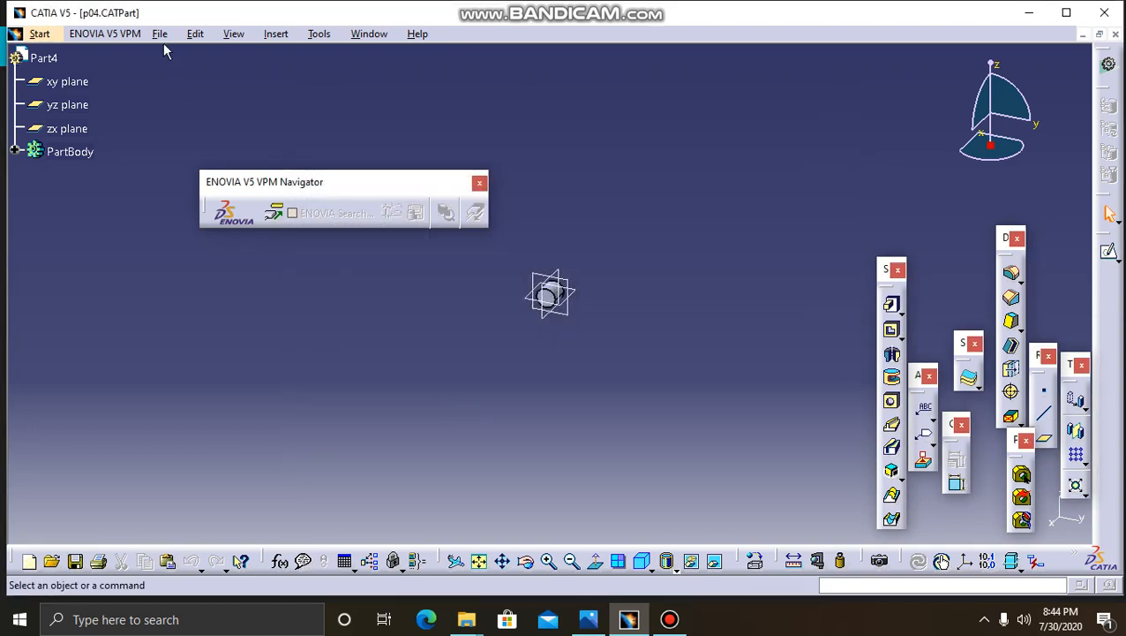
left_click(160, 39)
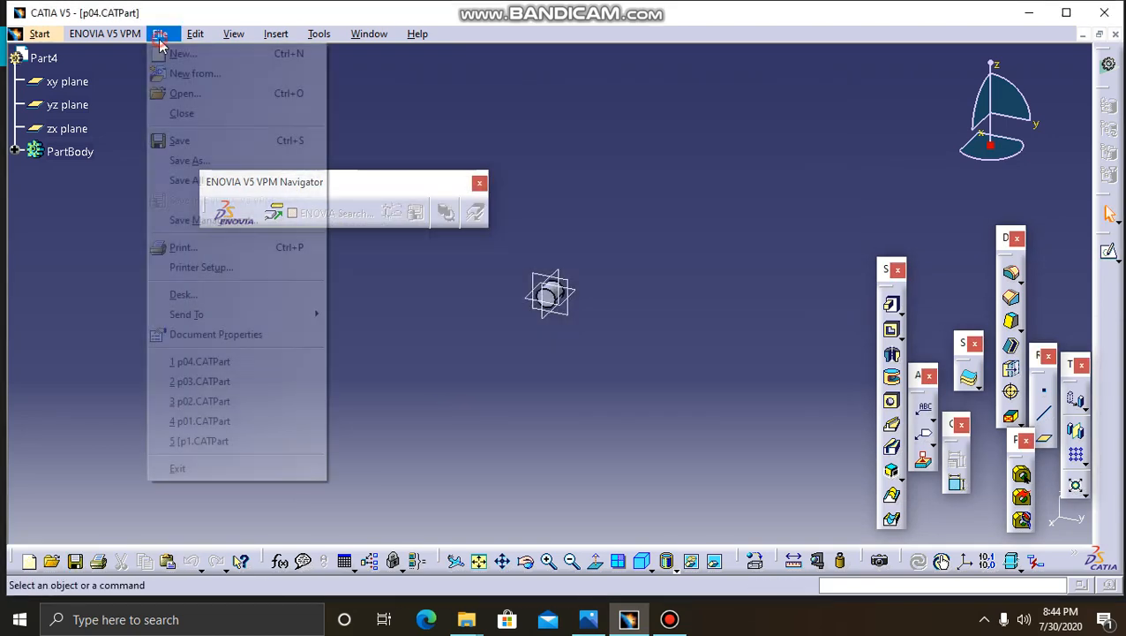
left_click(173, 54)
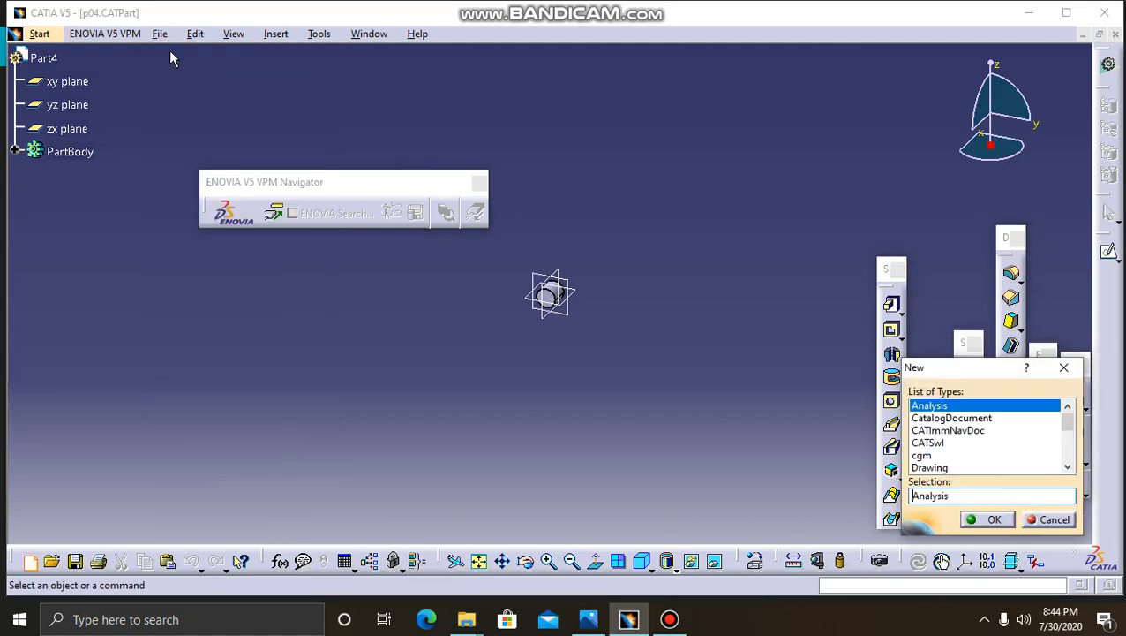
type("Part")
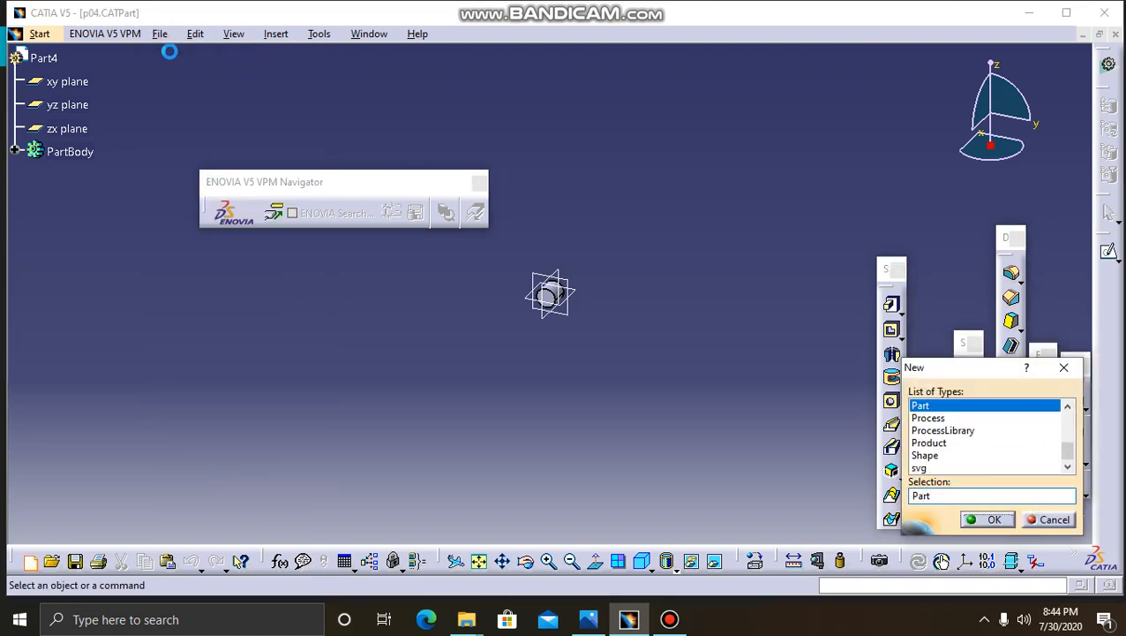
key("Return")
key("Return")
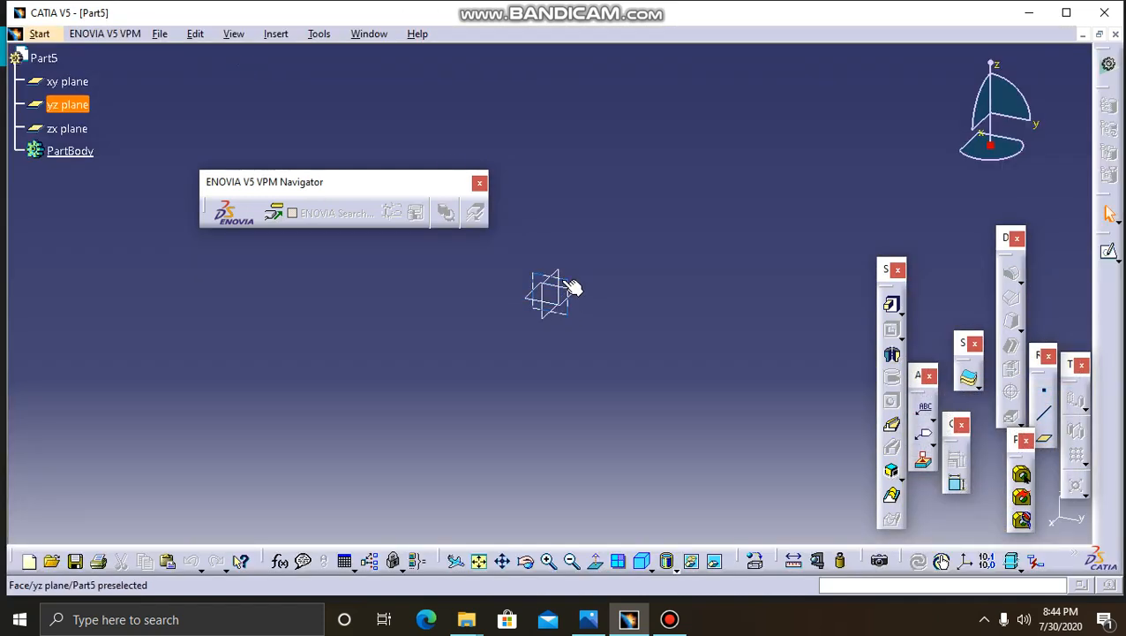
- Start a sketch on the yz plane and draw a circle centred on the origin
left_click(570, 286)
left_click(1109, 253)
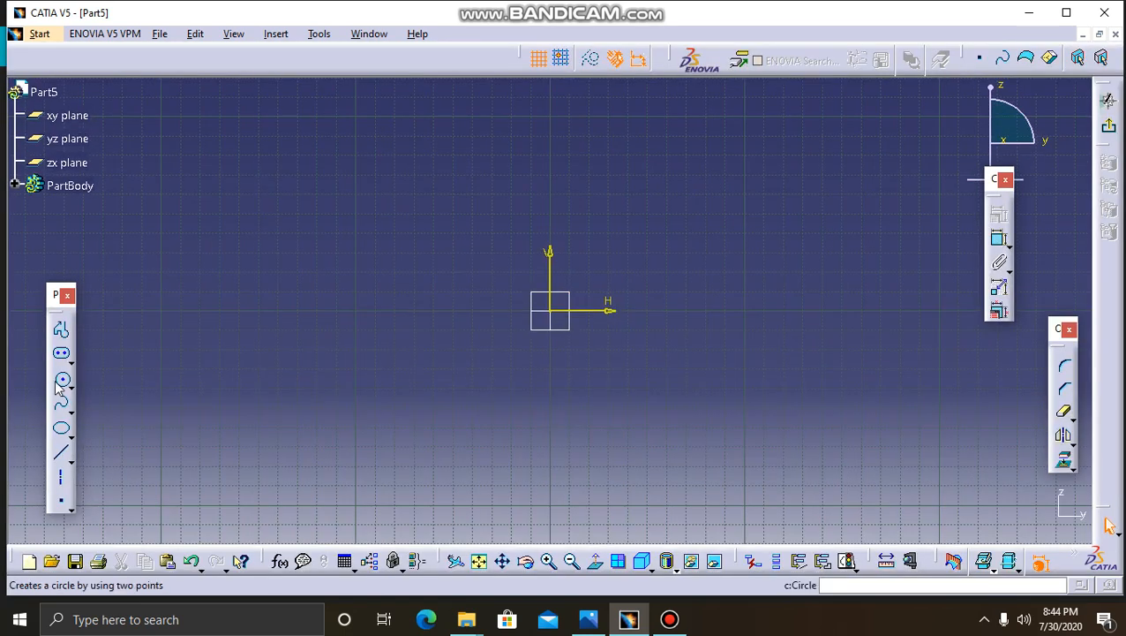
left_click(63, 381)
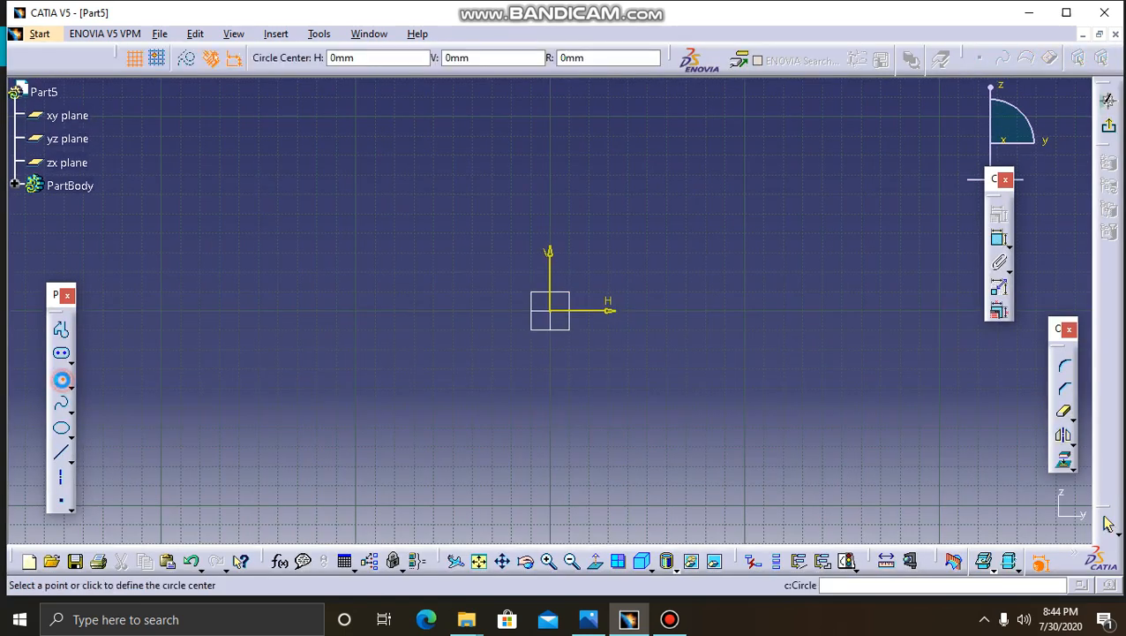
left_click(553, 312)
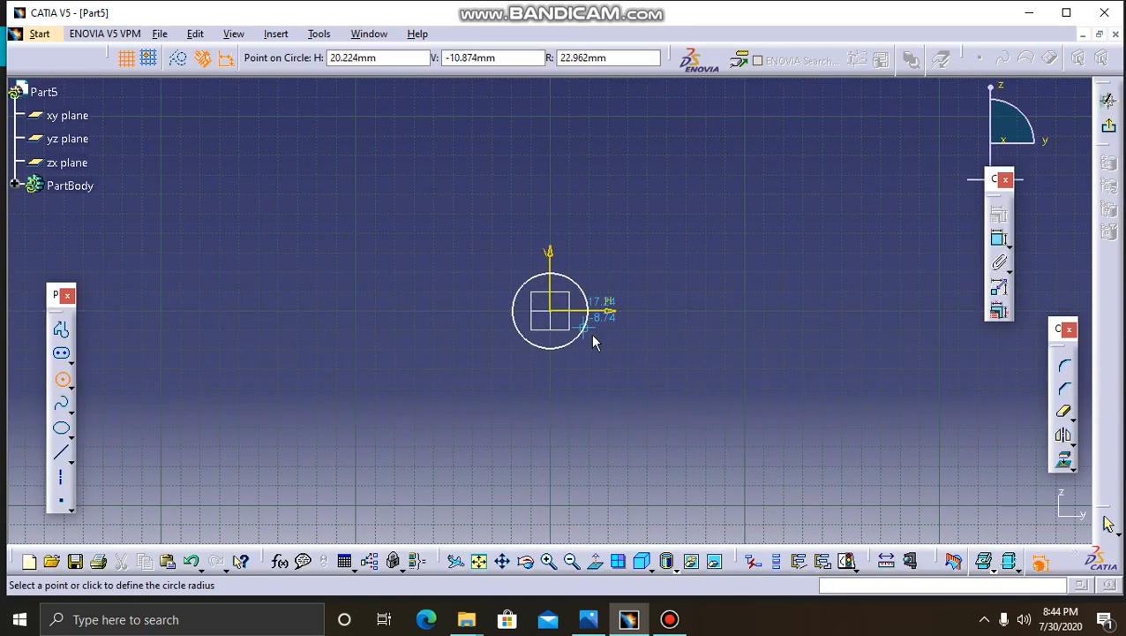
left_click(593, 334)
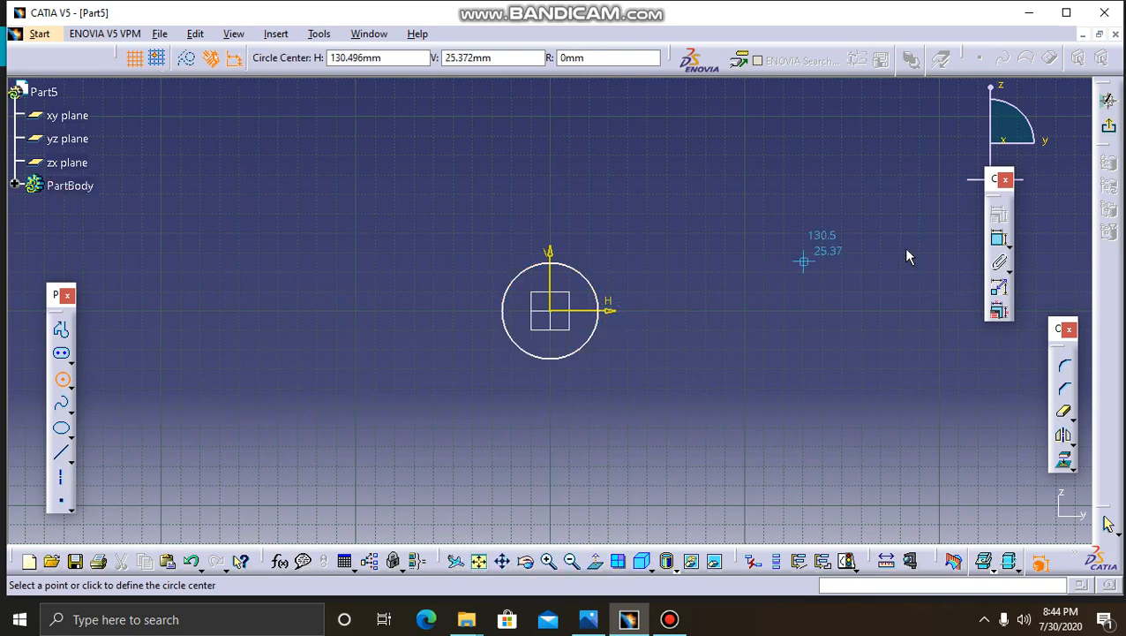
- Dimension the circle centred on the origin and set its diameter to 10 mm
left_click(1001, 242)
left_click(588, 281)
left_click(652, 170)
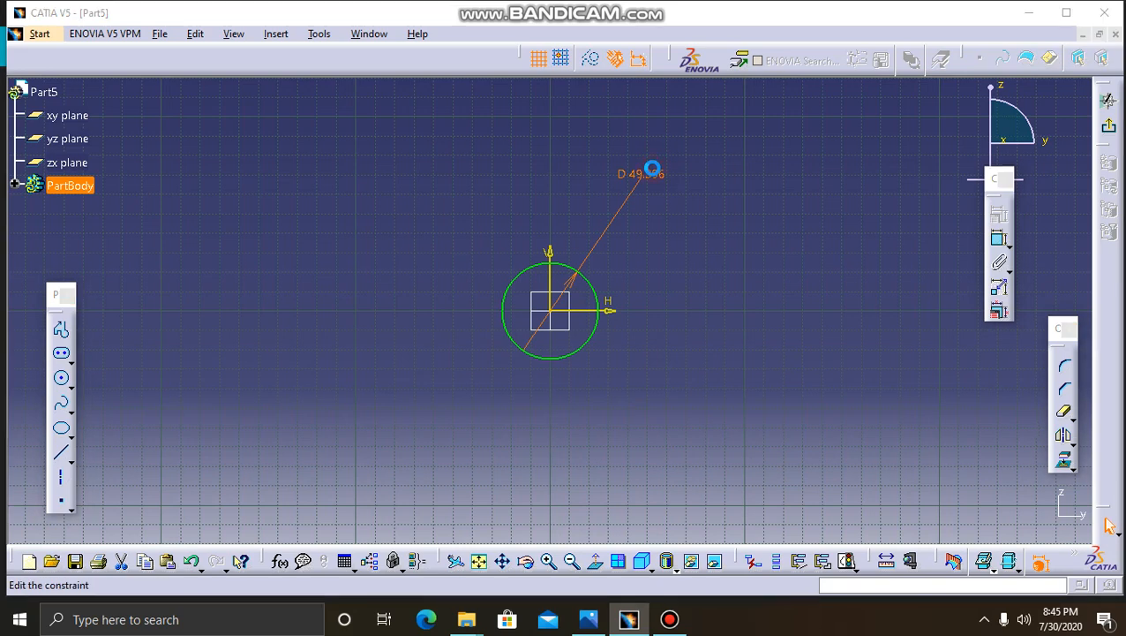
double_click(652, 170)
type("10")
key("Return")
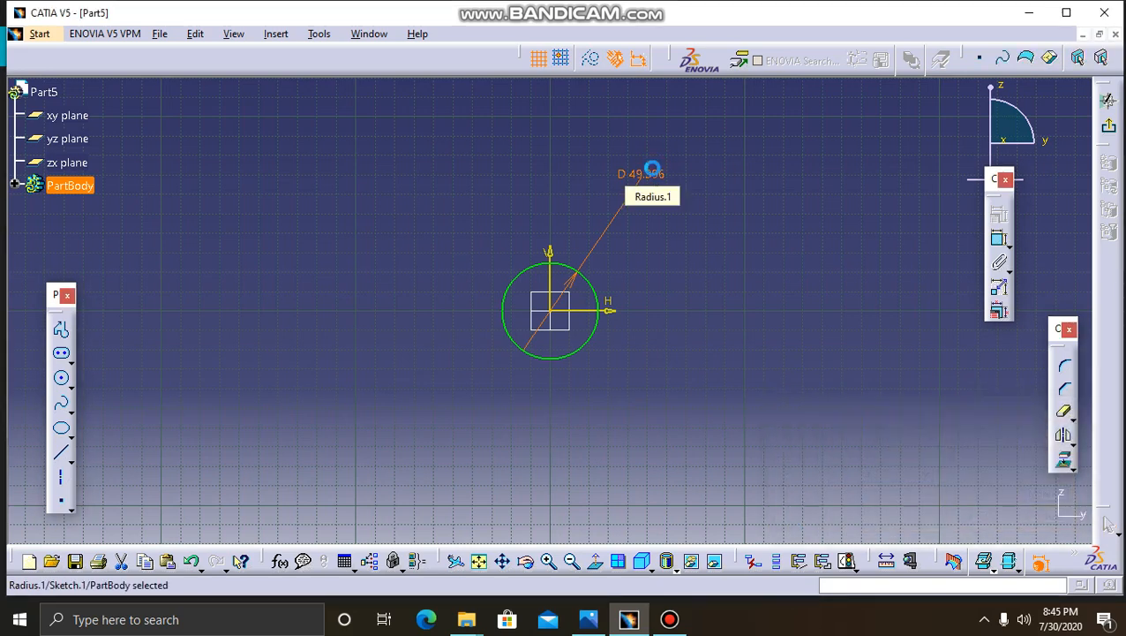
- Leave the sketch, check the second peg's length on the drawing, and pad the circle with a length of 15 mm
left_click(1105, 128)
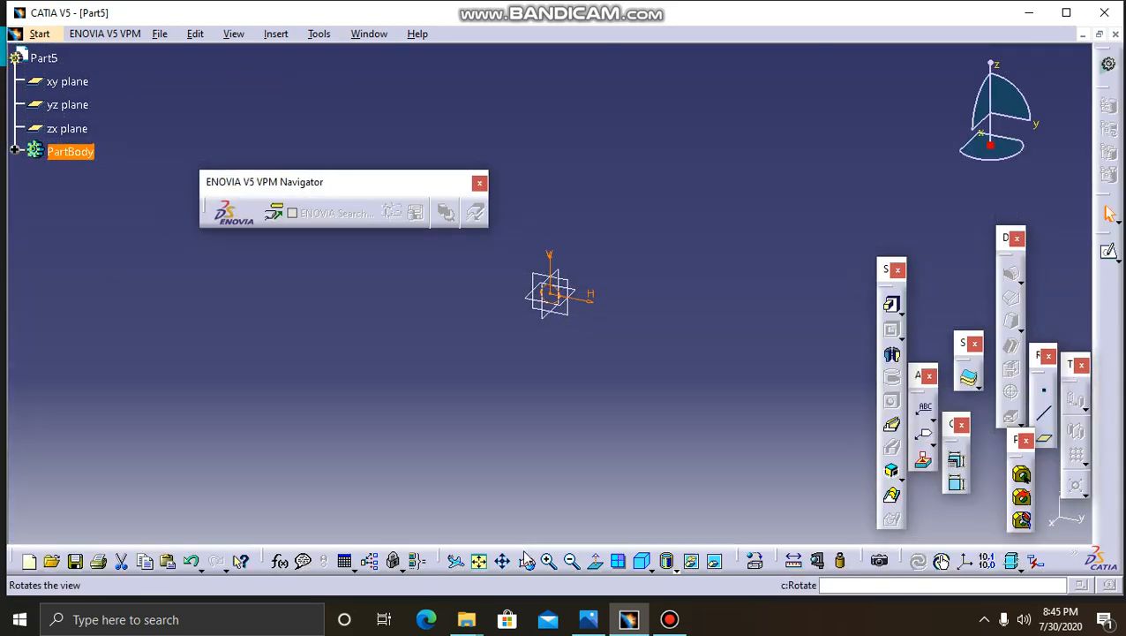
left_click(890, 304)
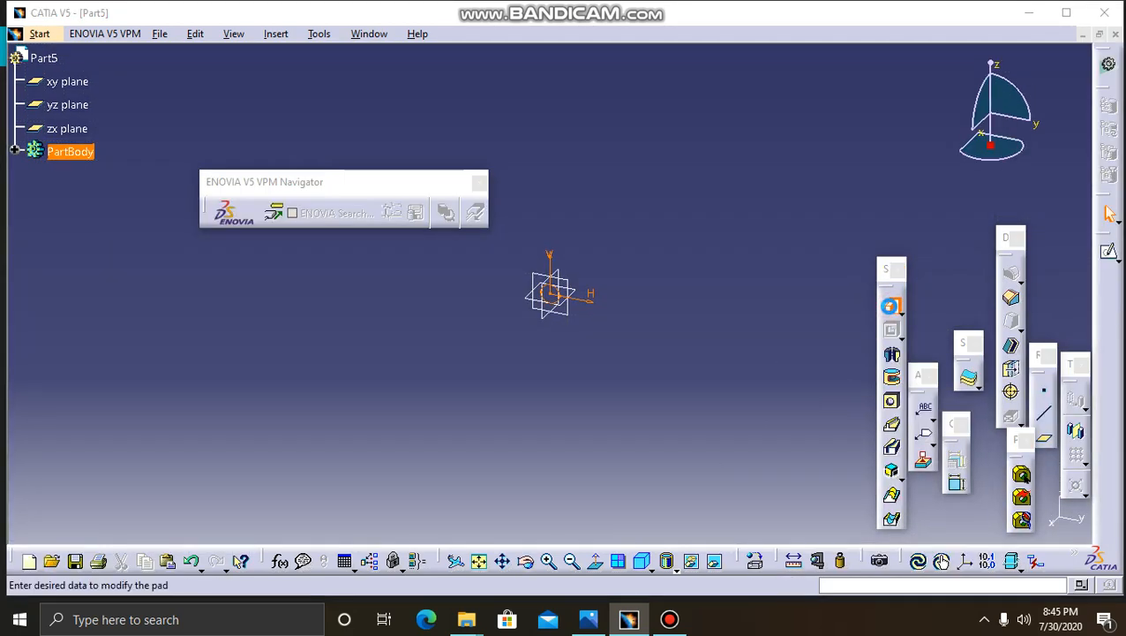
left_click(589, 621)
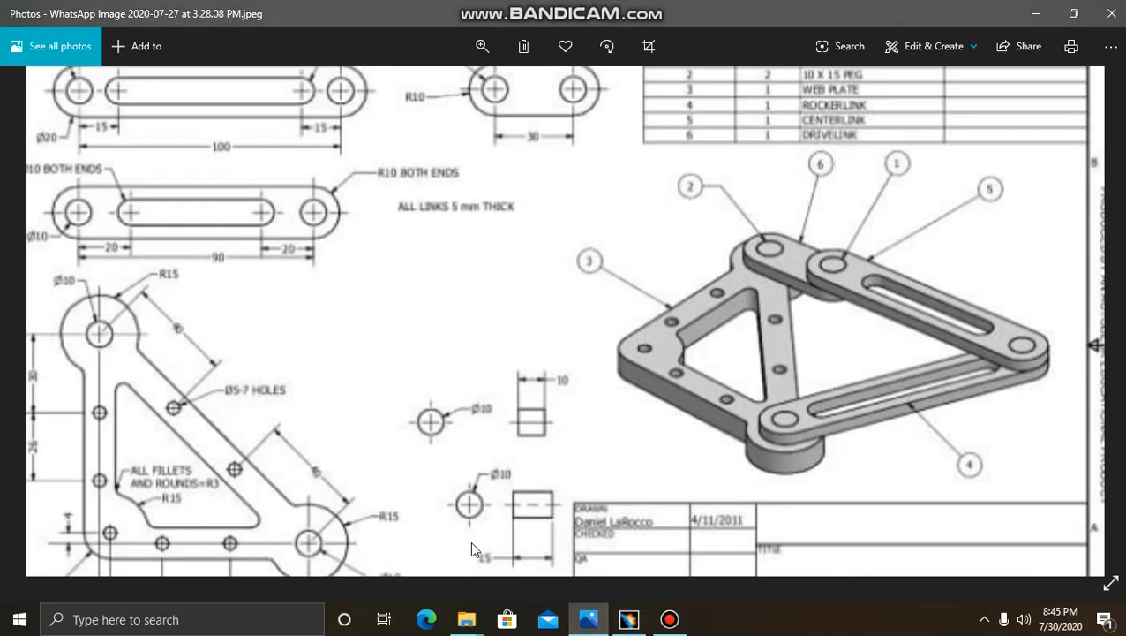
left_click(629, 619)
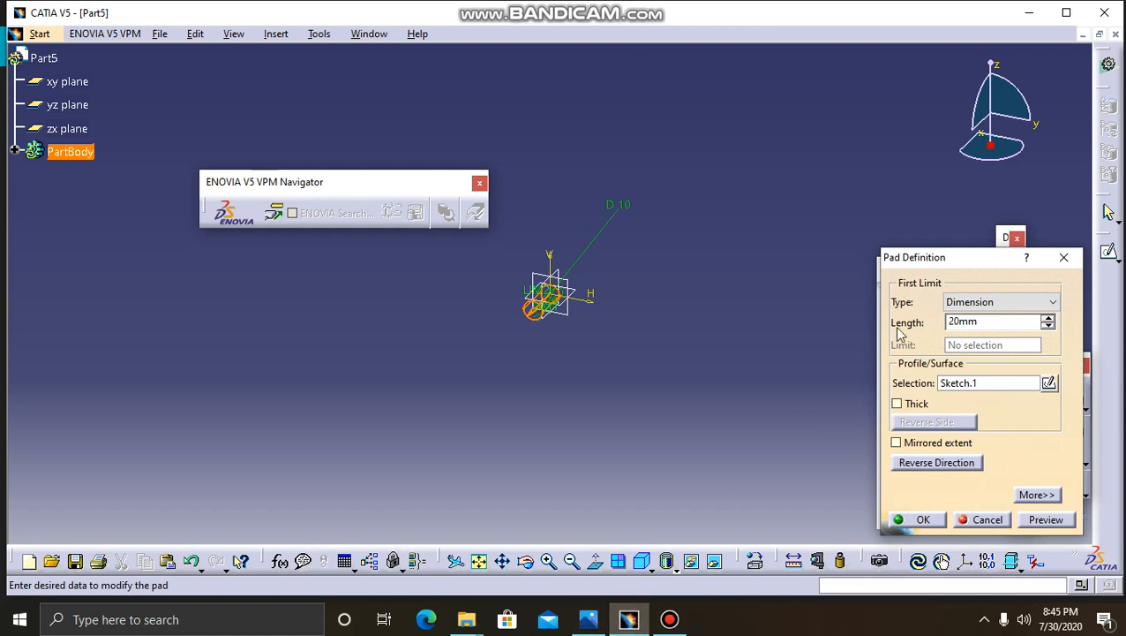
double_click(990, 322)
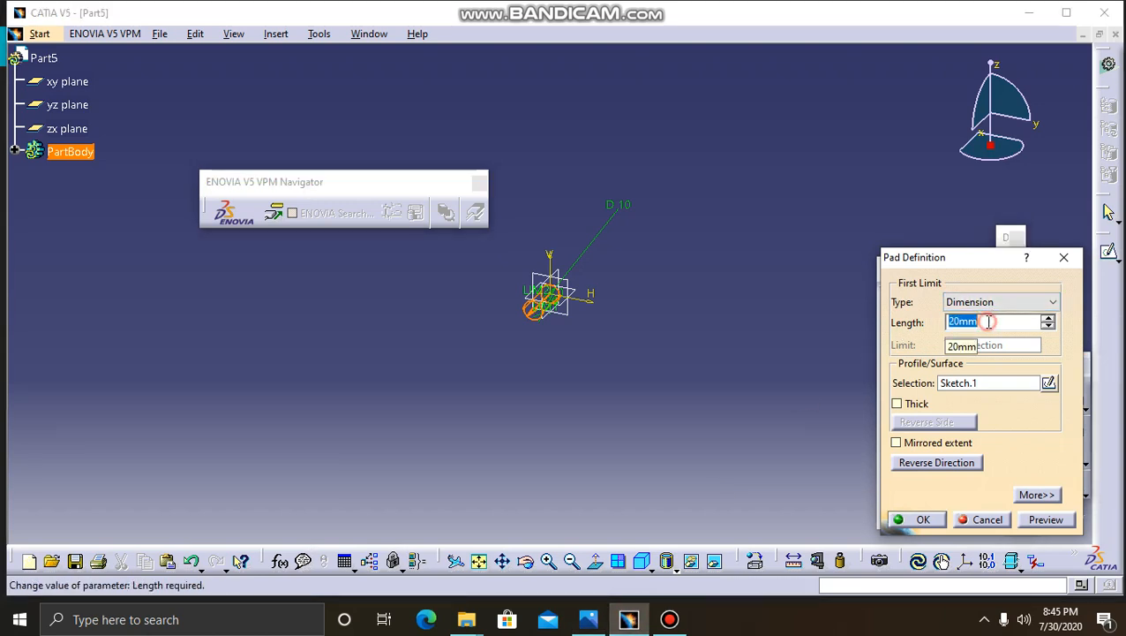
key("BackSpace")
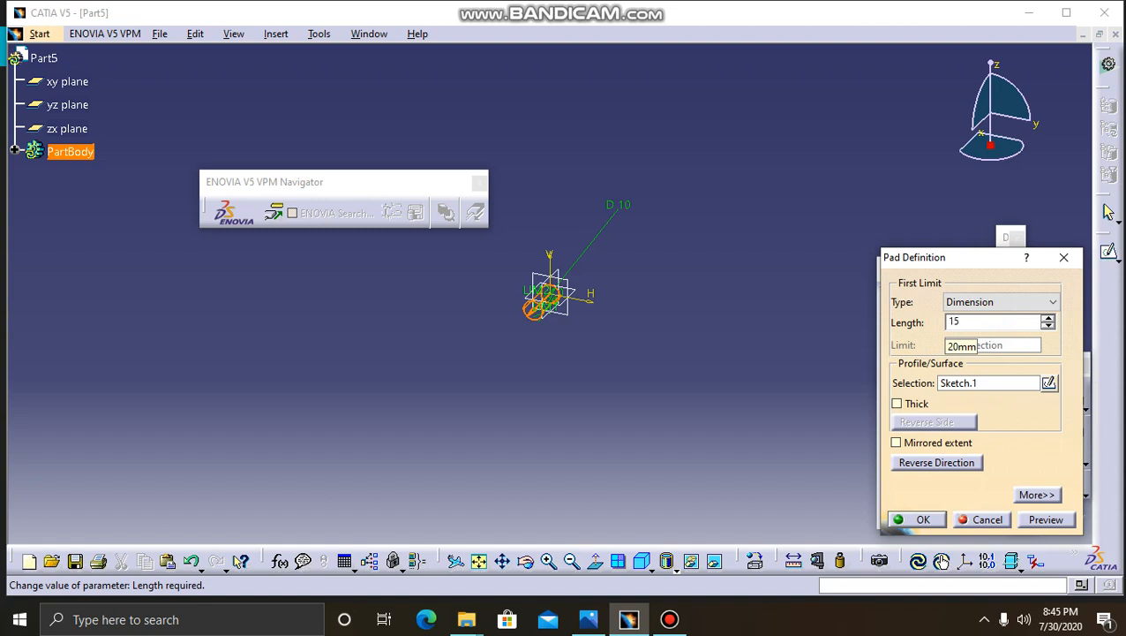
left_click(925, 520)
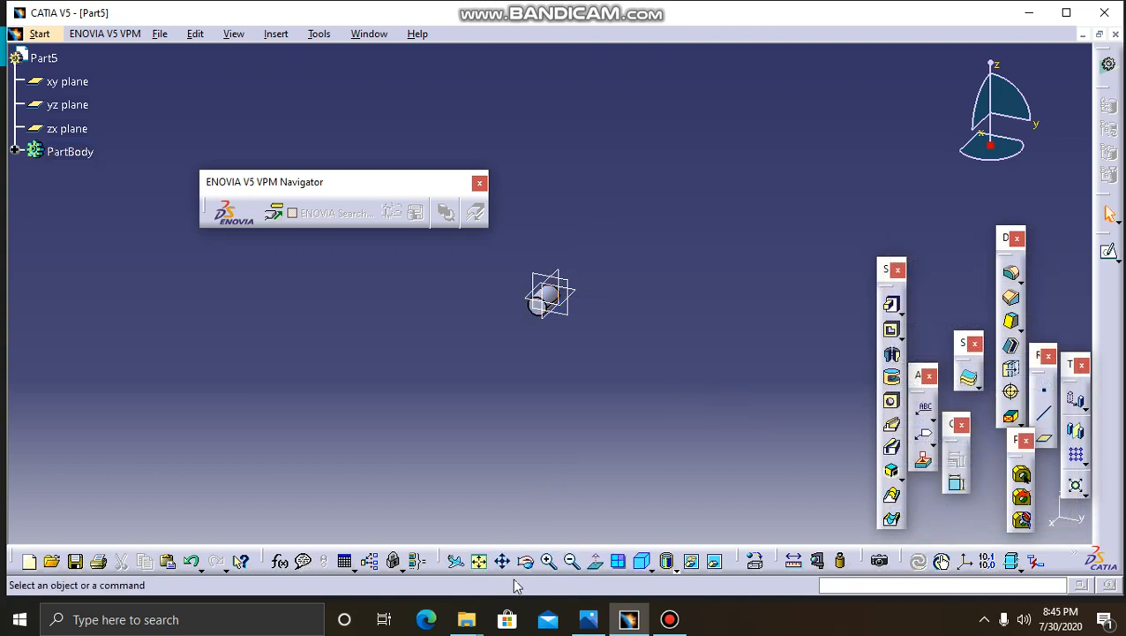
left_click(525, 562)
left_click_drag(496, 505, 301, 470)
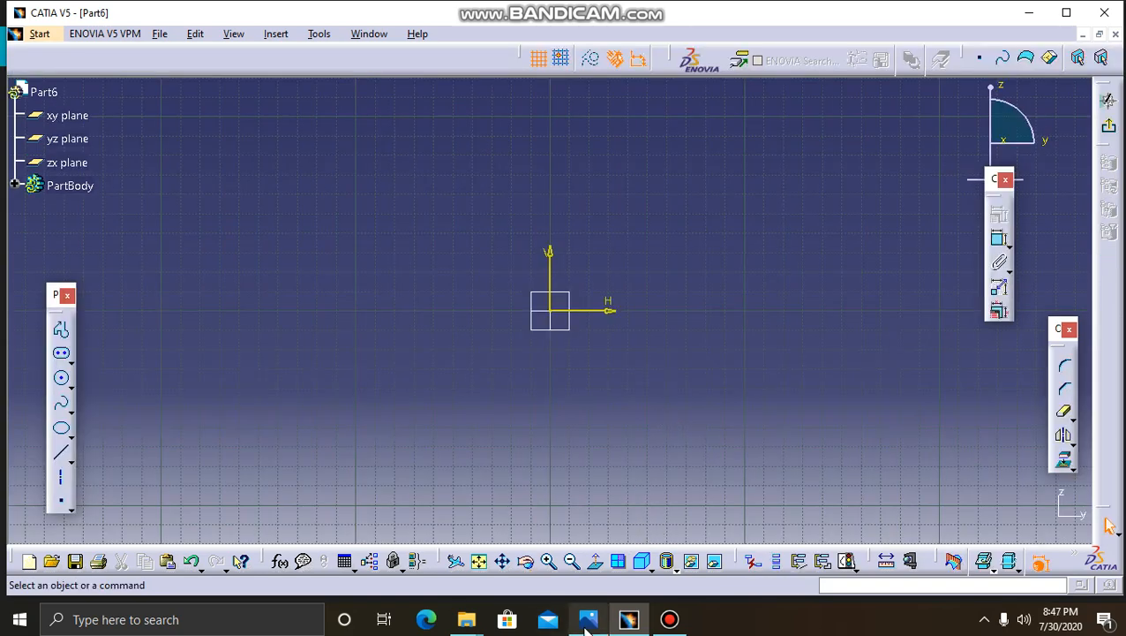
- Consult the web plate drawing and sketch a closed right triangle with a vertical edge and its base on the horizontal axis
mouse_move(585, 622)
mouse_move(598, 548)
left_click(599, 620)
left_click_drag(177, 422, 251, 355)
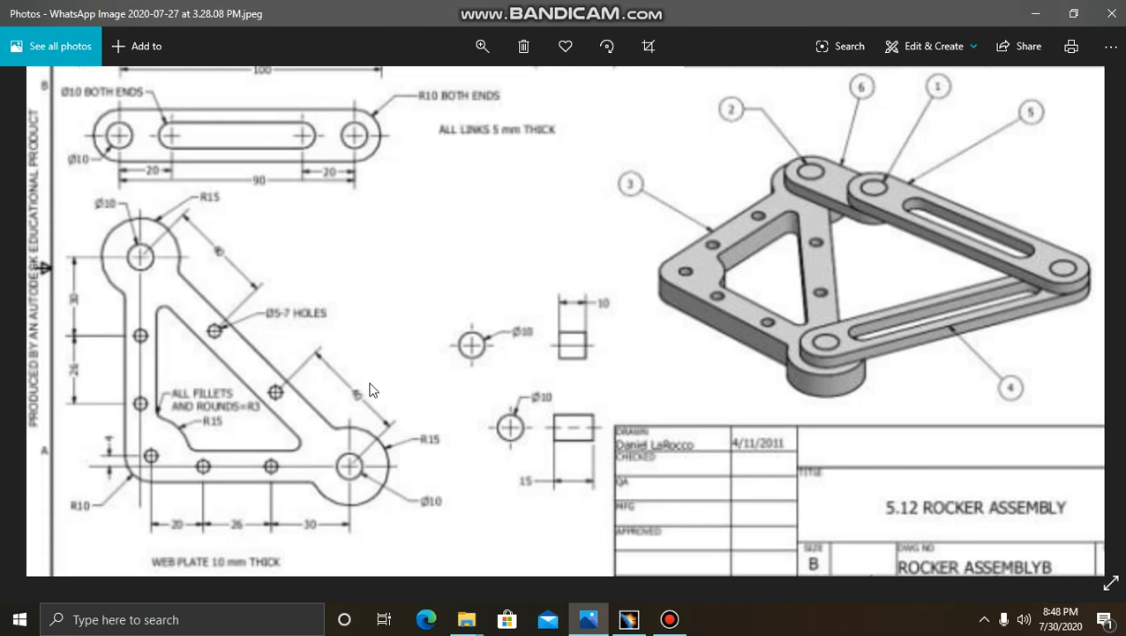
left_click(630, 621)
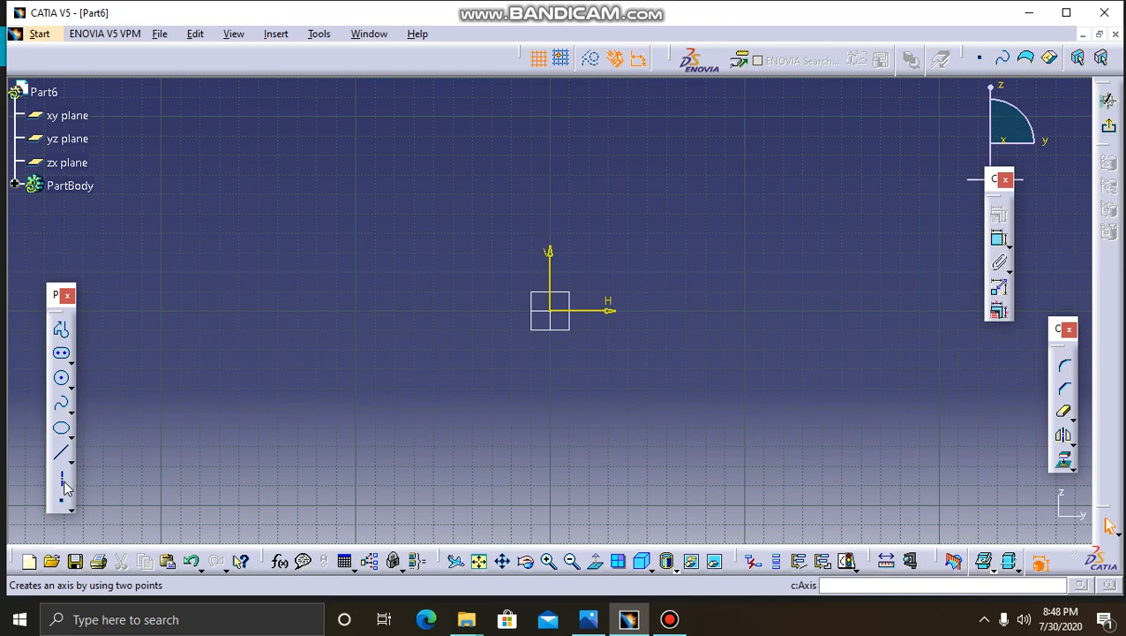
left_click(64, 485)
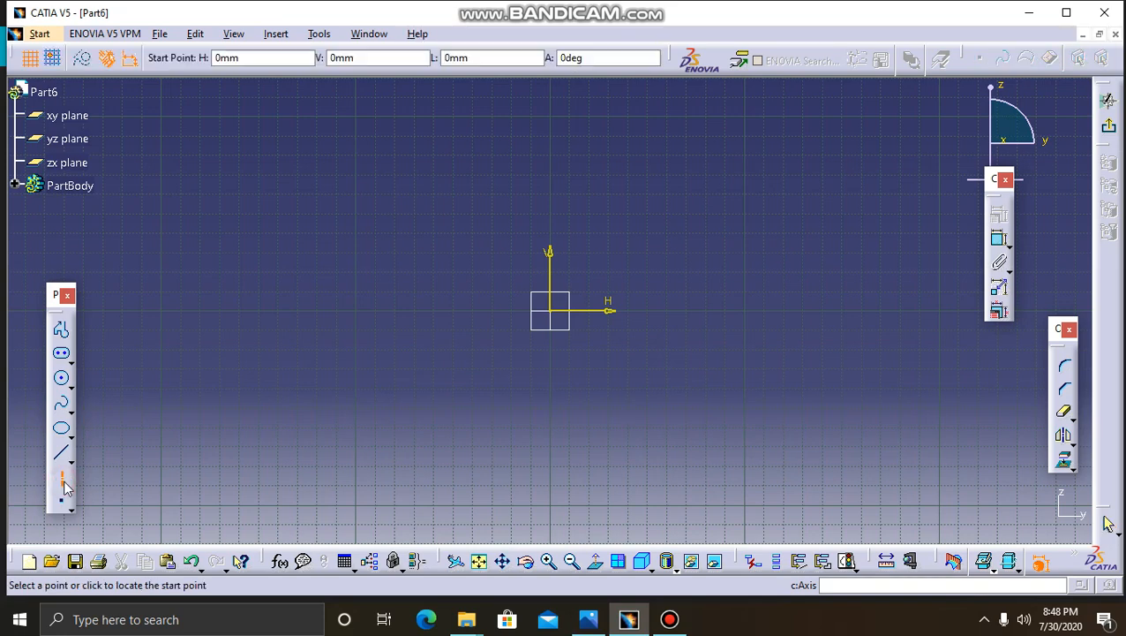
left_click(61, 329)
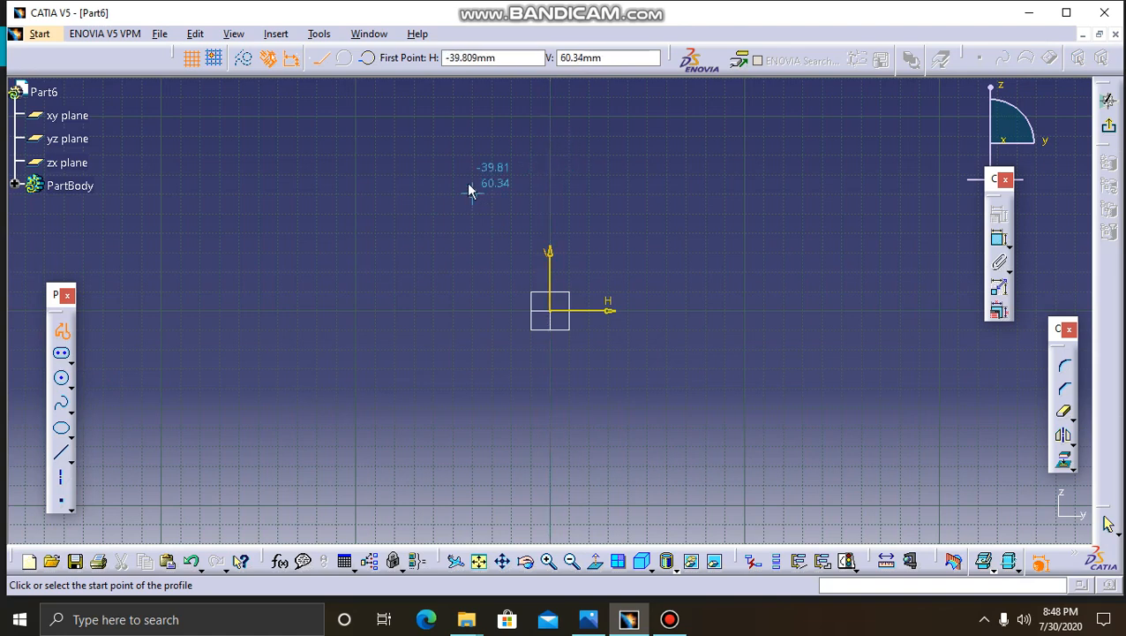
left_click(474, 123)
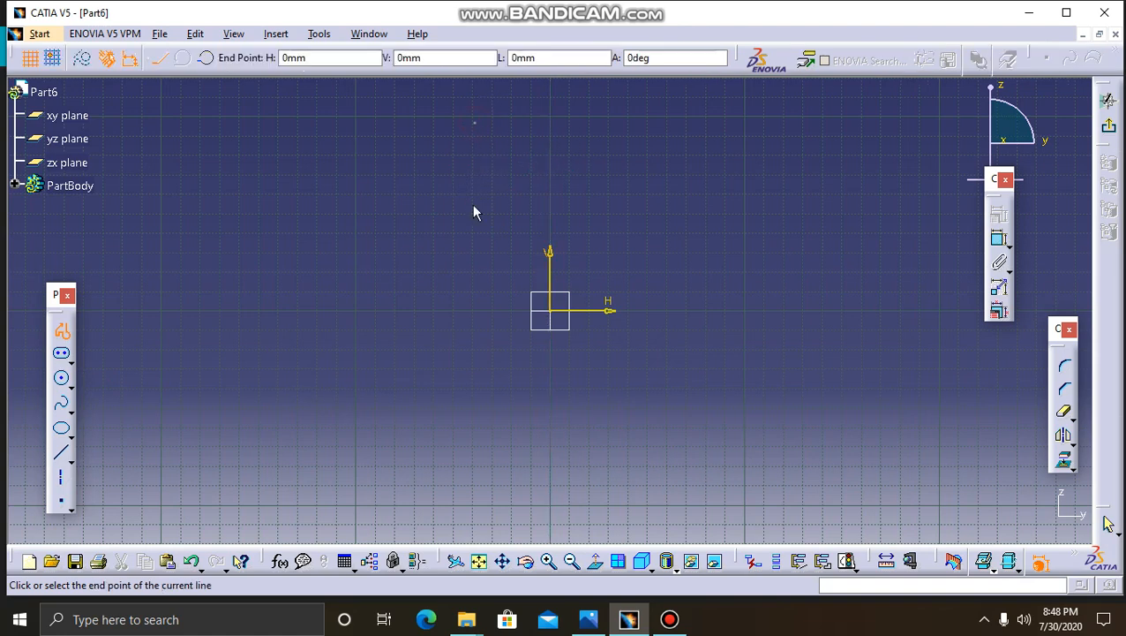
left_click(475, 306)
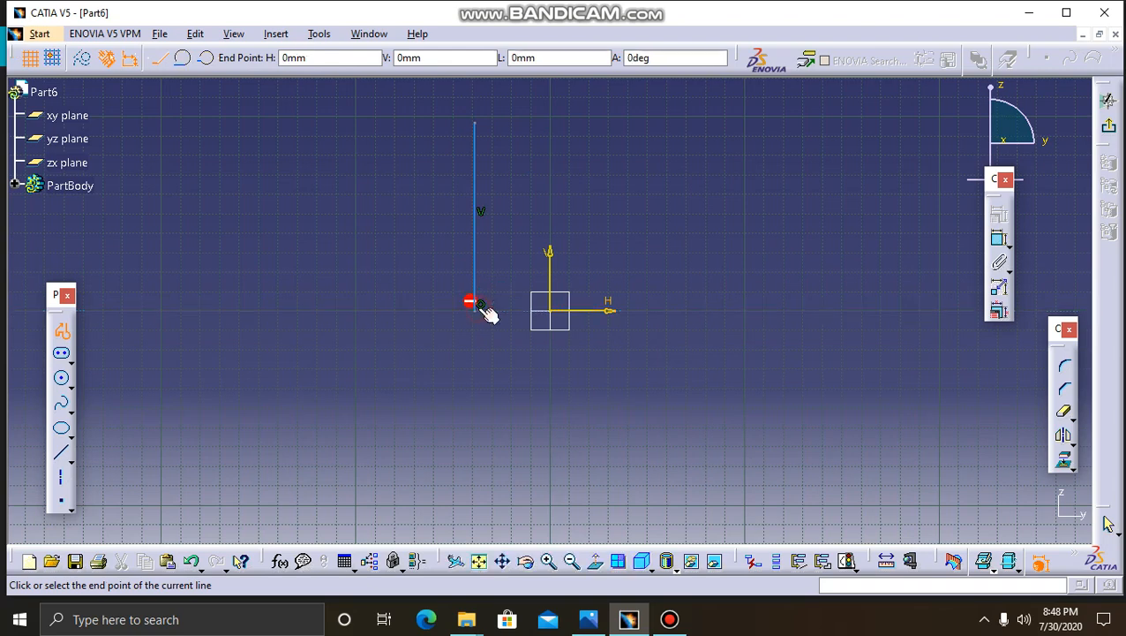
left_click(704, 312)
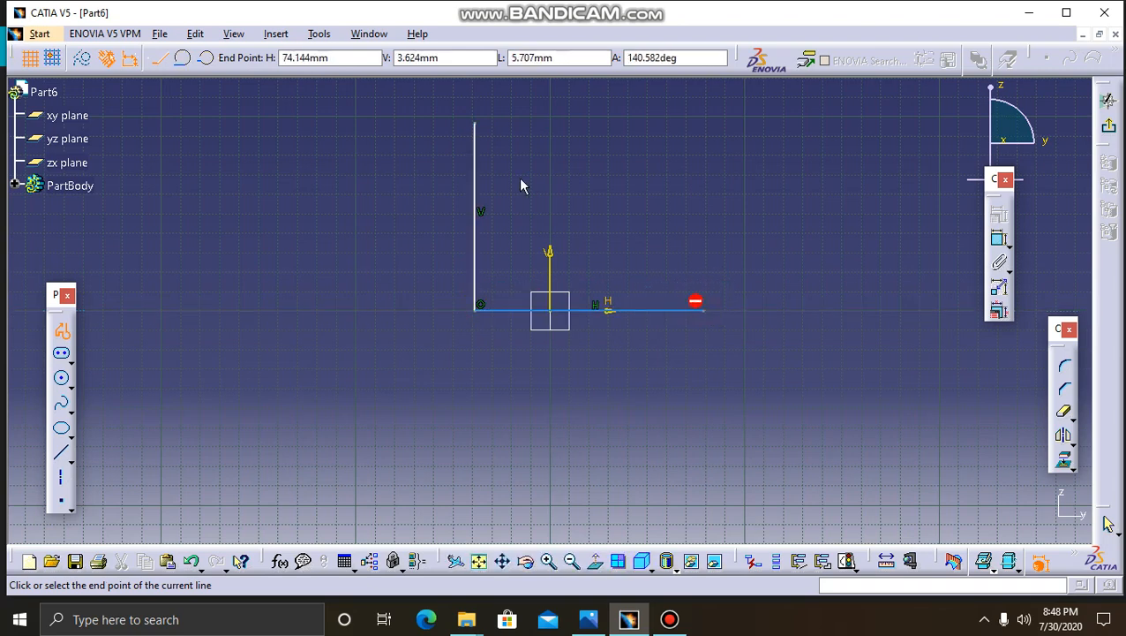
left_click(477, 125)
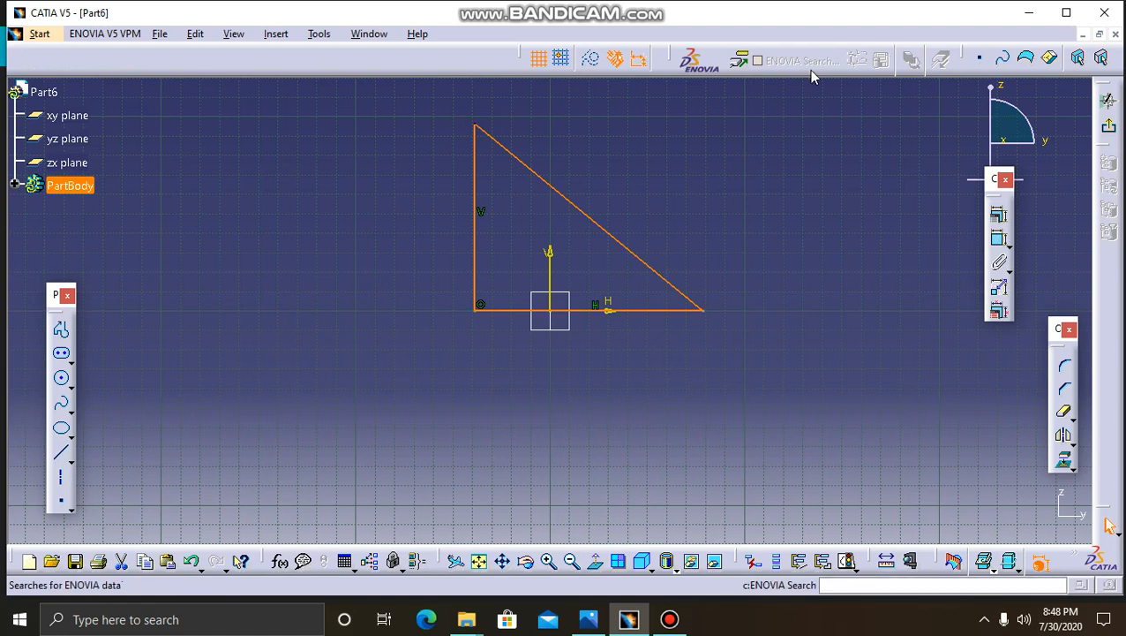
- Convert the triangle's lines to construction elements and return to standard element drawing
left_click(591, 58)
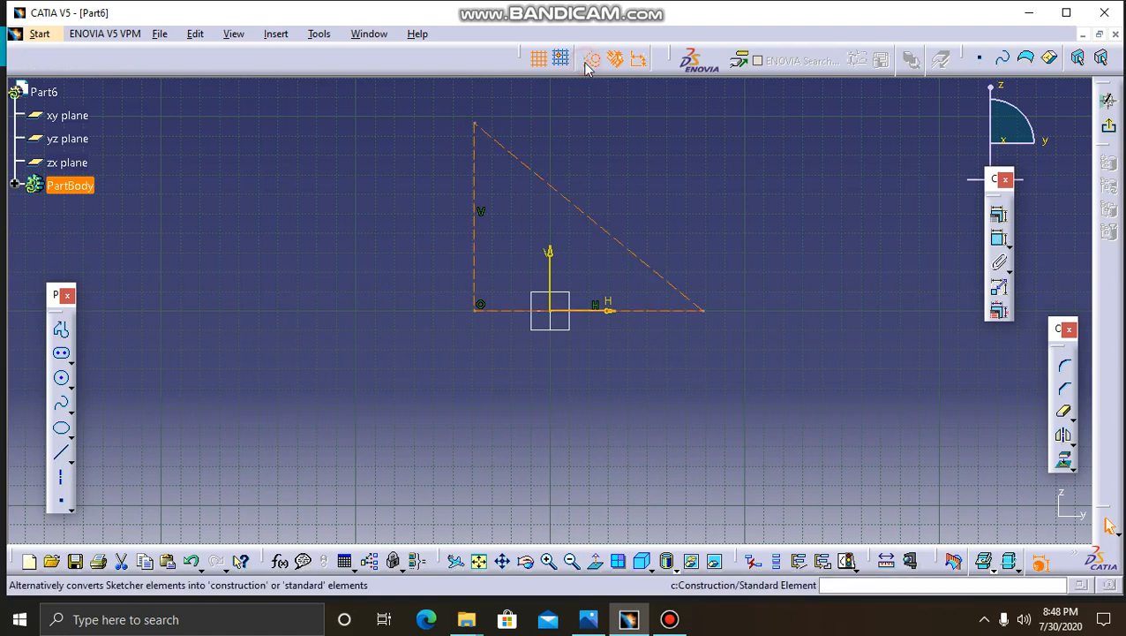
left_click(622, 147)
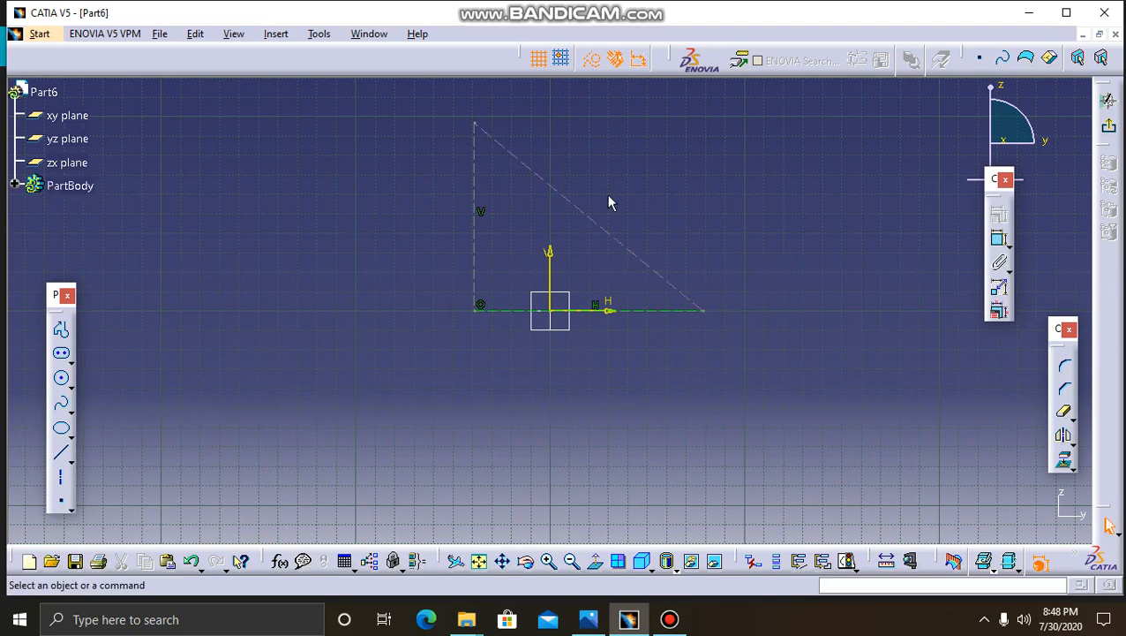
left_click(592, 60)
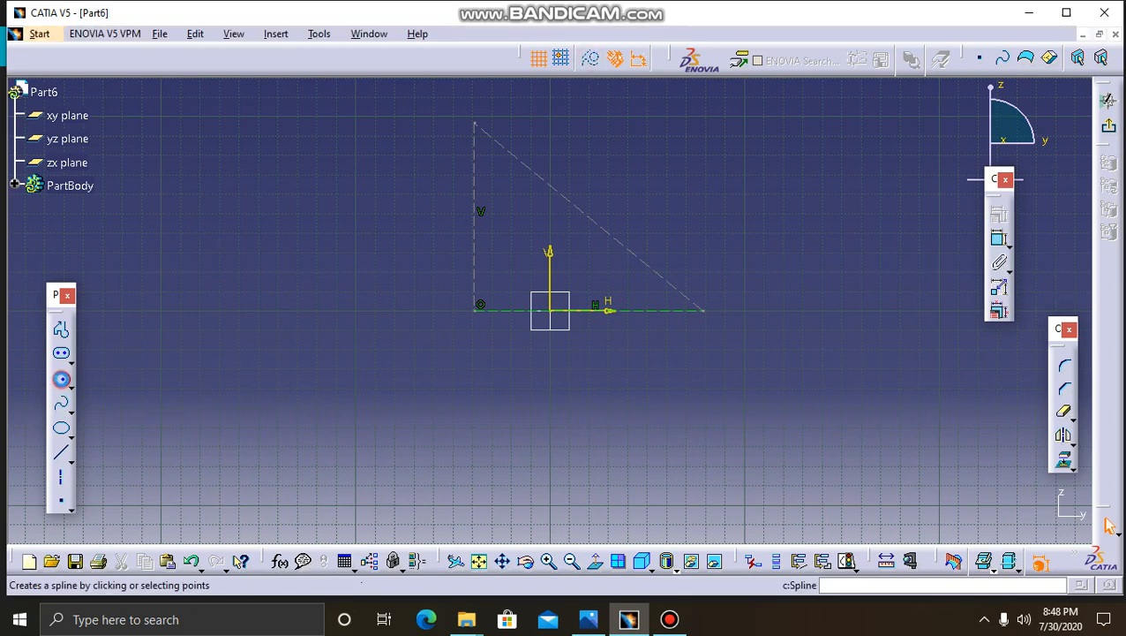
- Draw a circle of about 14.6 mm radius at the triangle's base-end corner and one of about 14 mm radius at its top corner
left_click(61, 378)
left_click(706, 313)
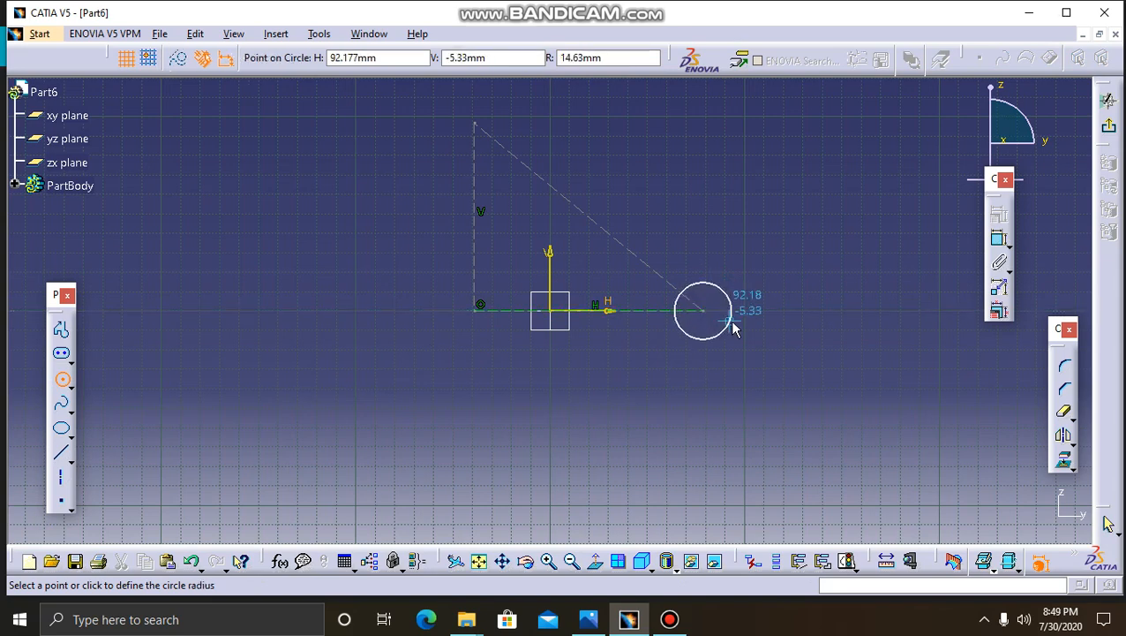
left_click(733, 328)
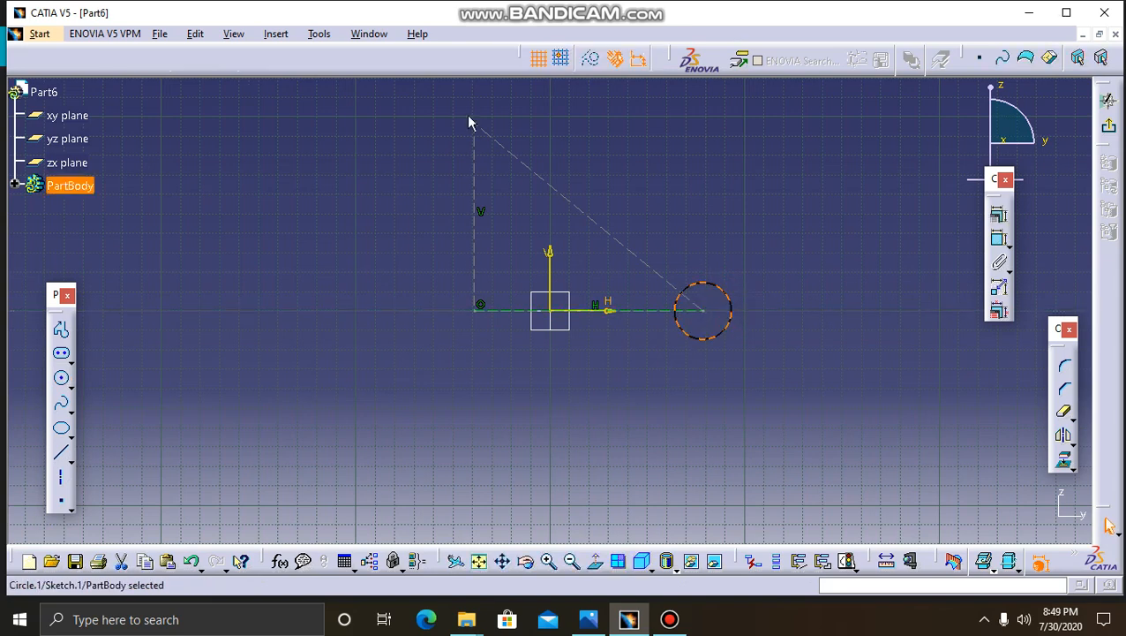
left_click(63, 382)
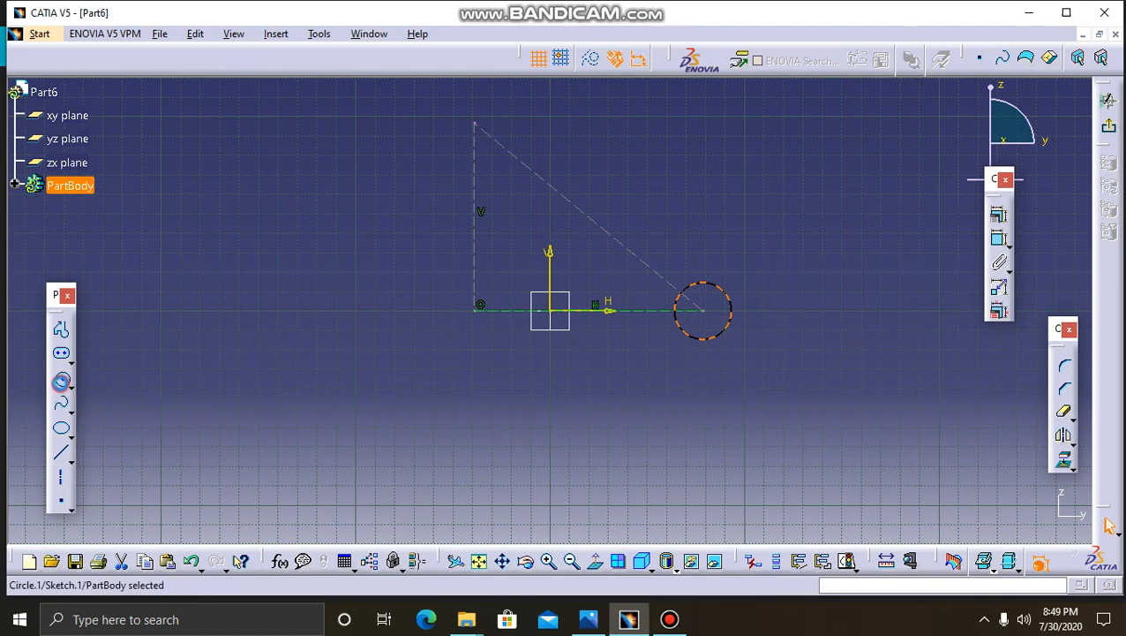
left_click(474, 122)
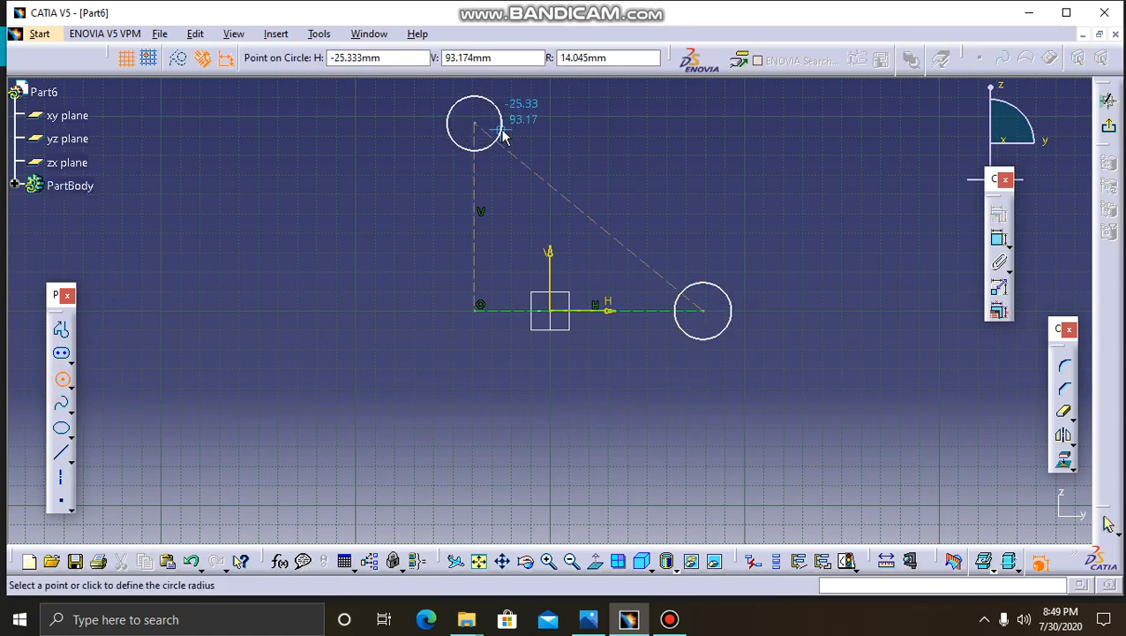
left_click(501, 130)
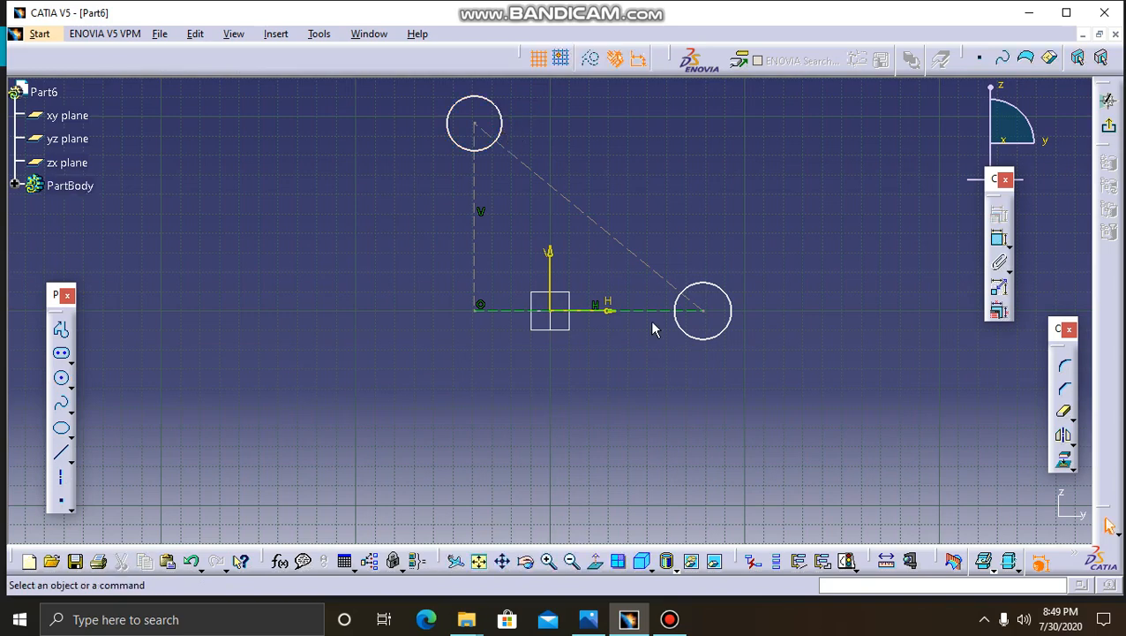
- Check the boss size on the drawing, dimension the circle at the base-end corner as a radius, and set it to 15 mm
left_click(588, 618)
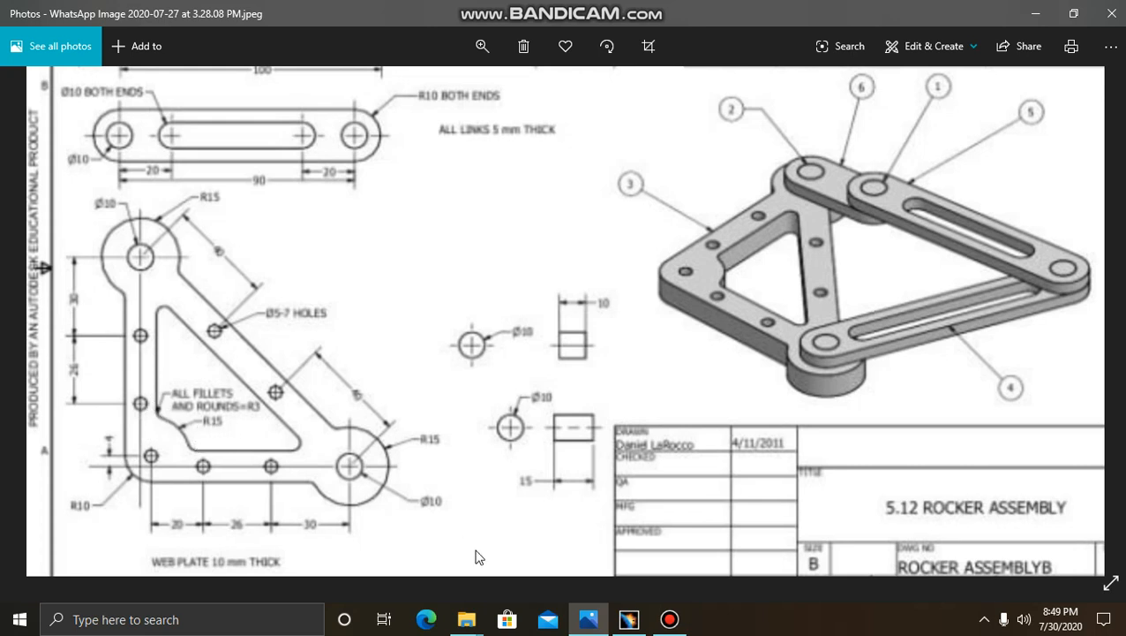
left_click(629, 619)
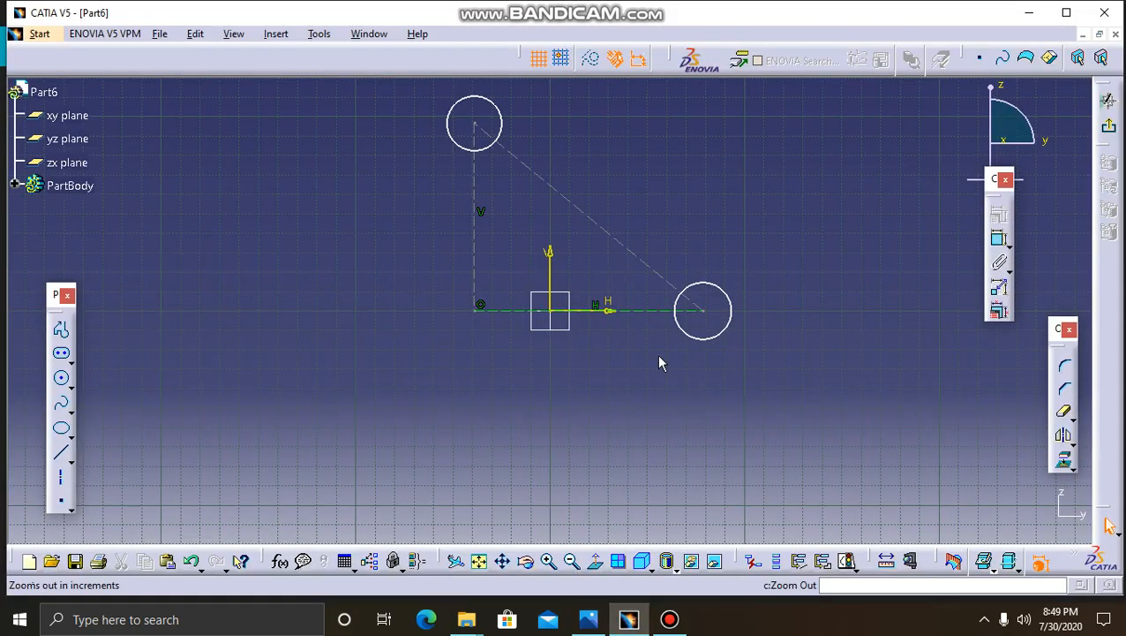
left_click(703, 340)
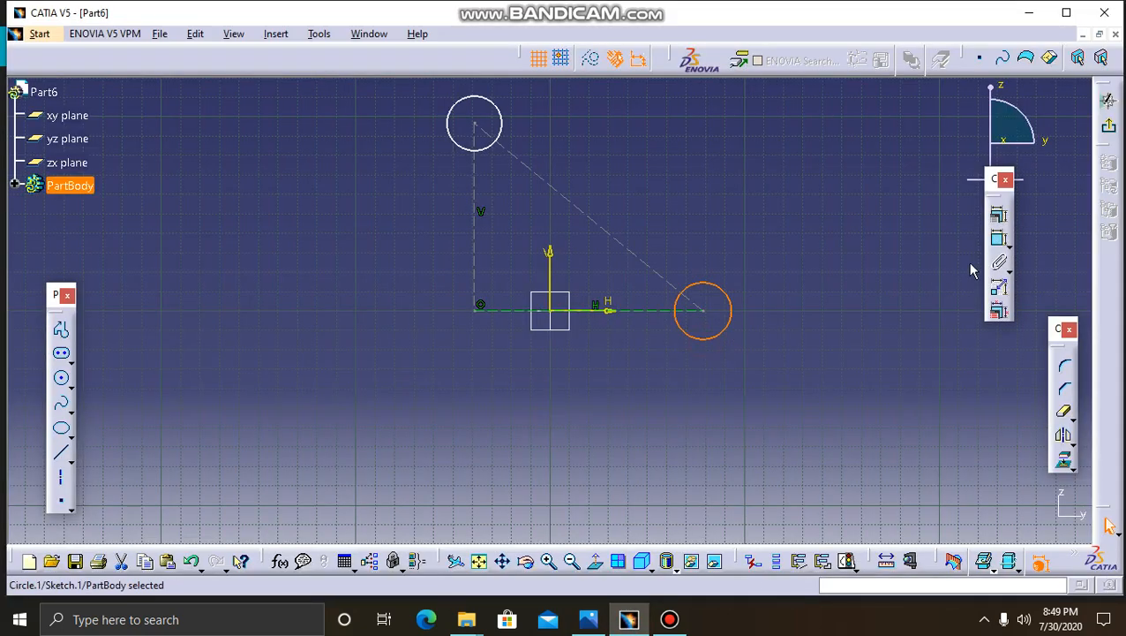
left_click(1000, 238)
left_click(846, 176)
double_click(850, 176)
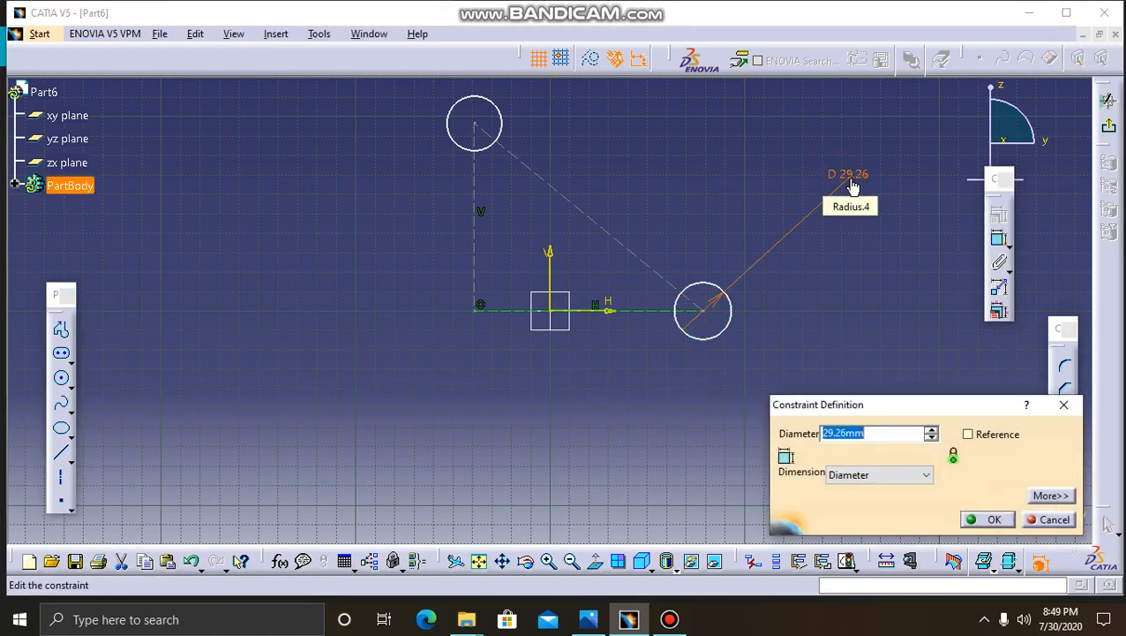
left_click(902, 475)
left_click(895, 501)
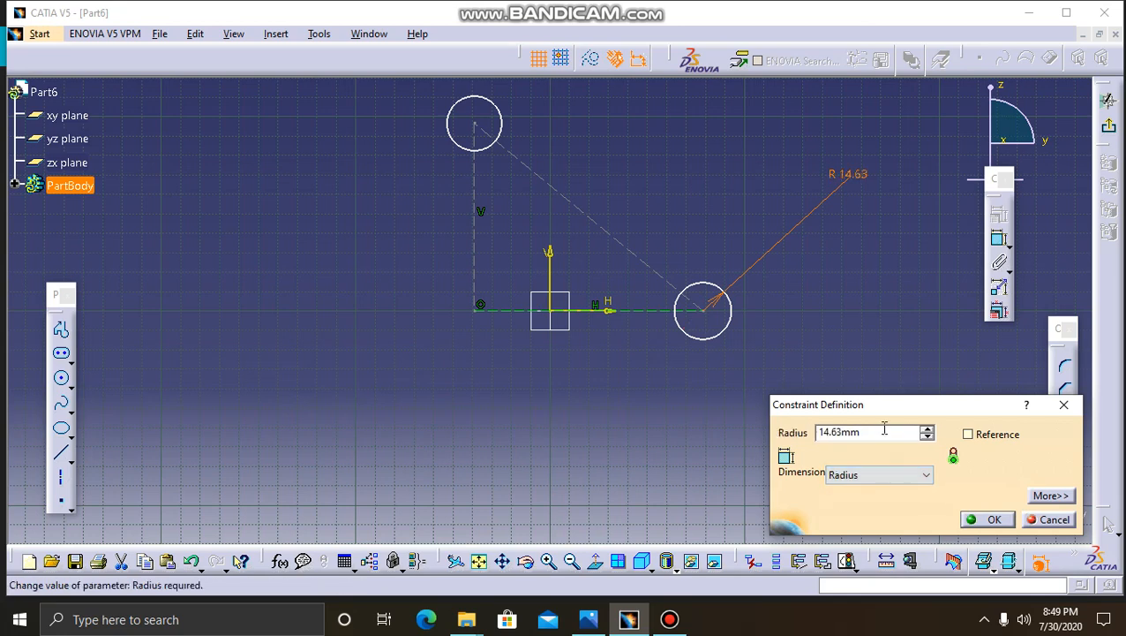
double_click(884, 434)
type("15")
key("Return")
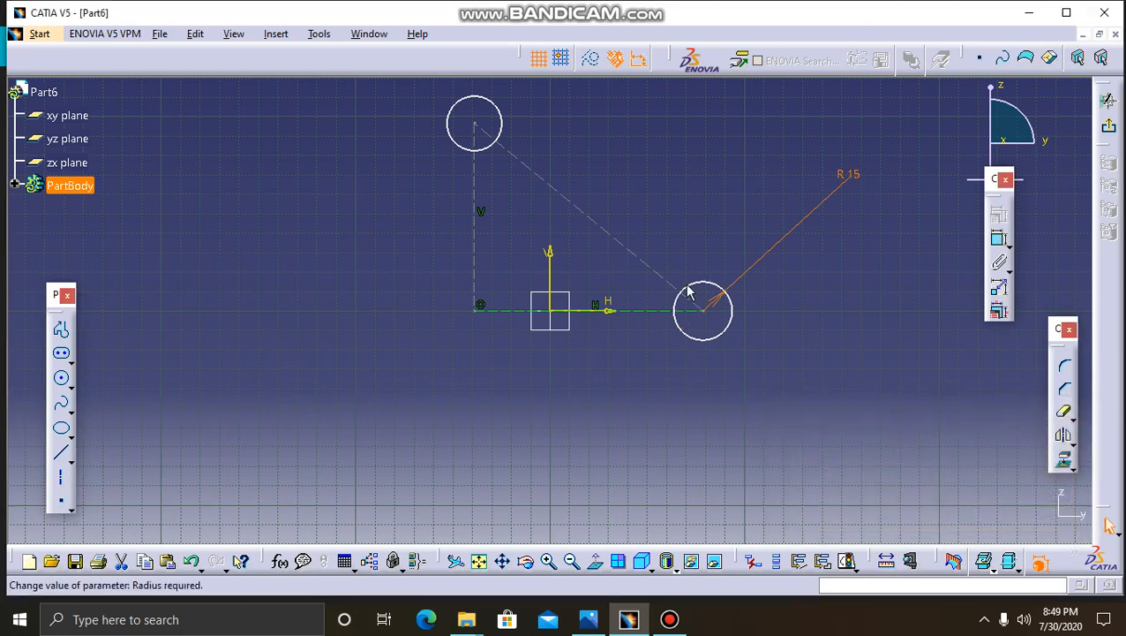
- Dimension the circle at the triangle's top corner as a radius and set it to 15 mm
left_click(500, 121)
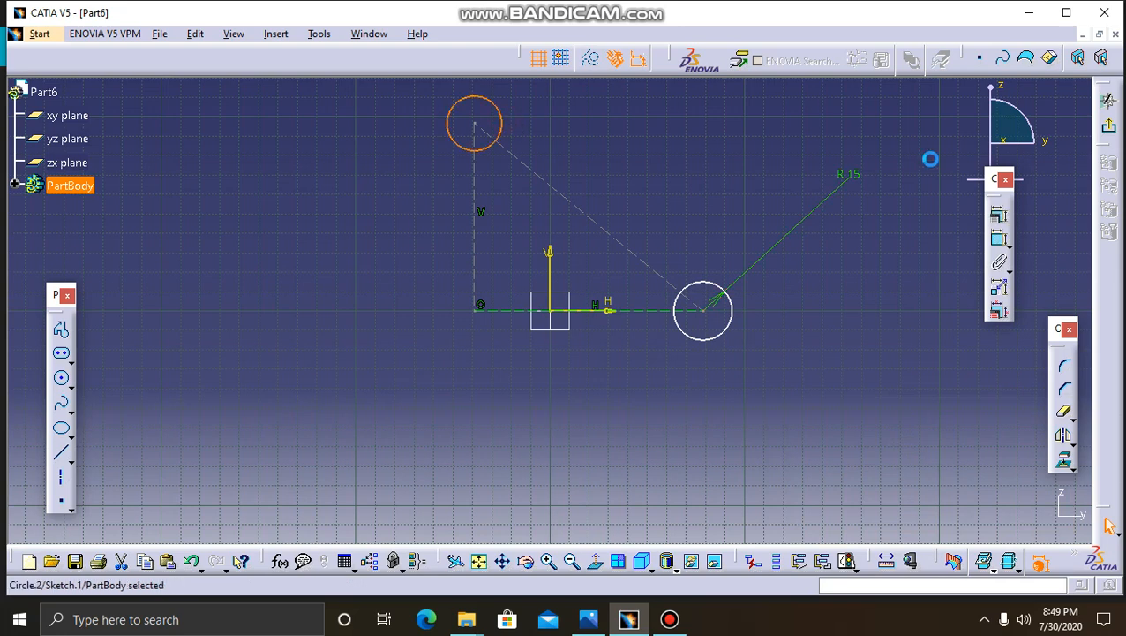
left_click(1000, 240)
left_click(779, 104)
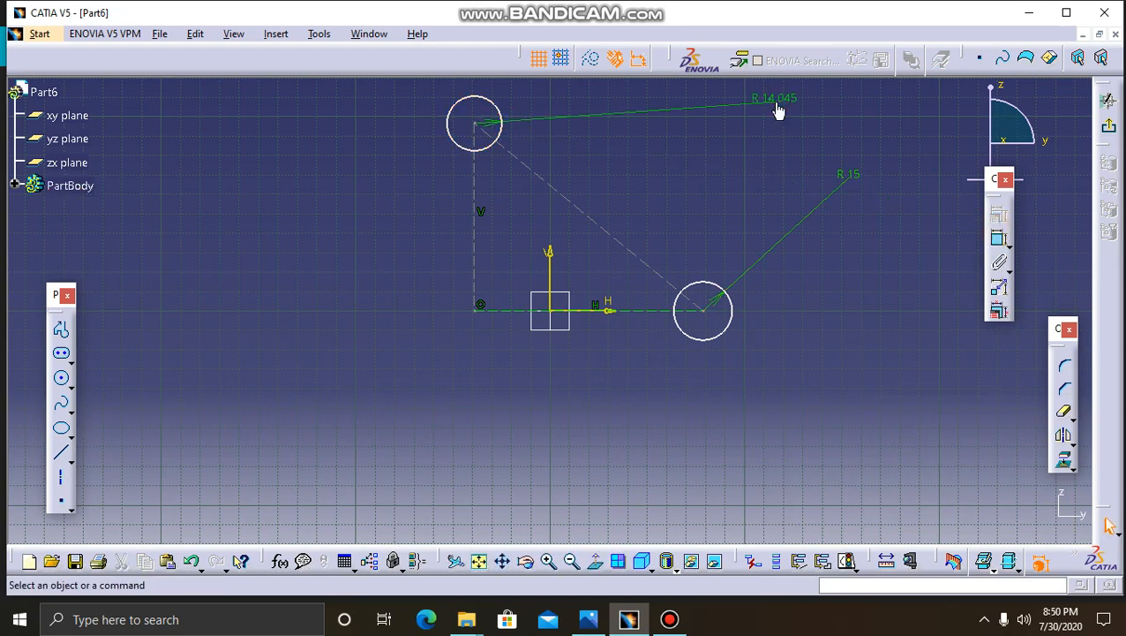
double_click(775, 102)
type("15mm")
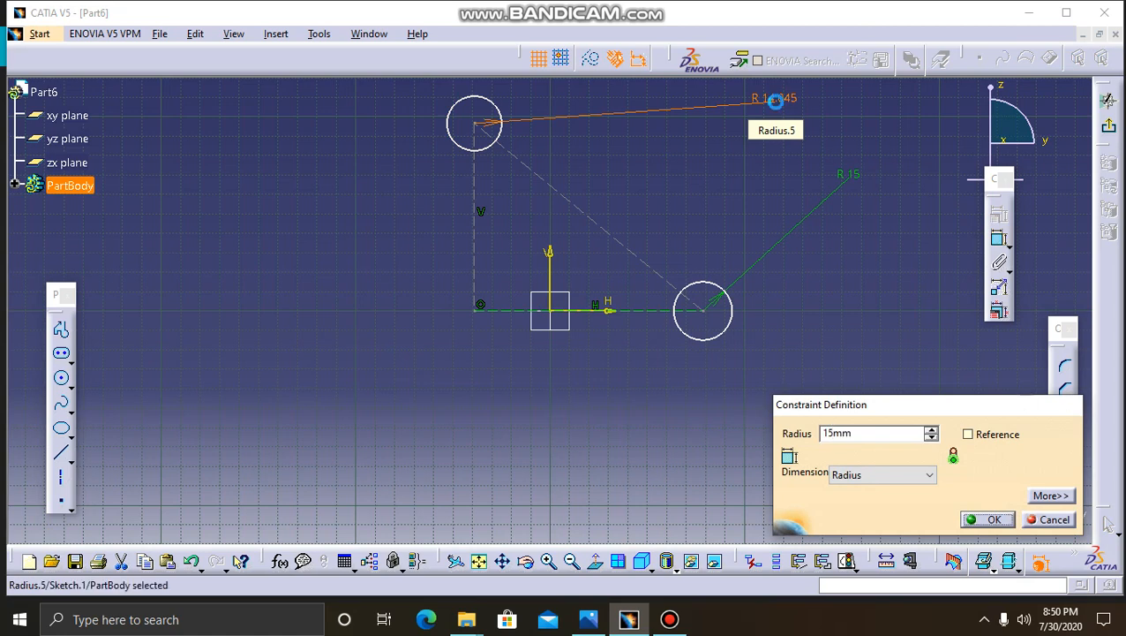
key("Return")
left_click(767, 133)
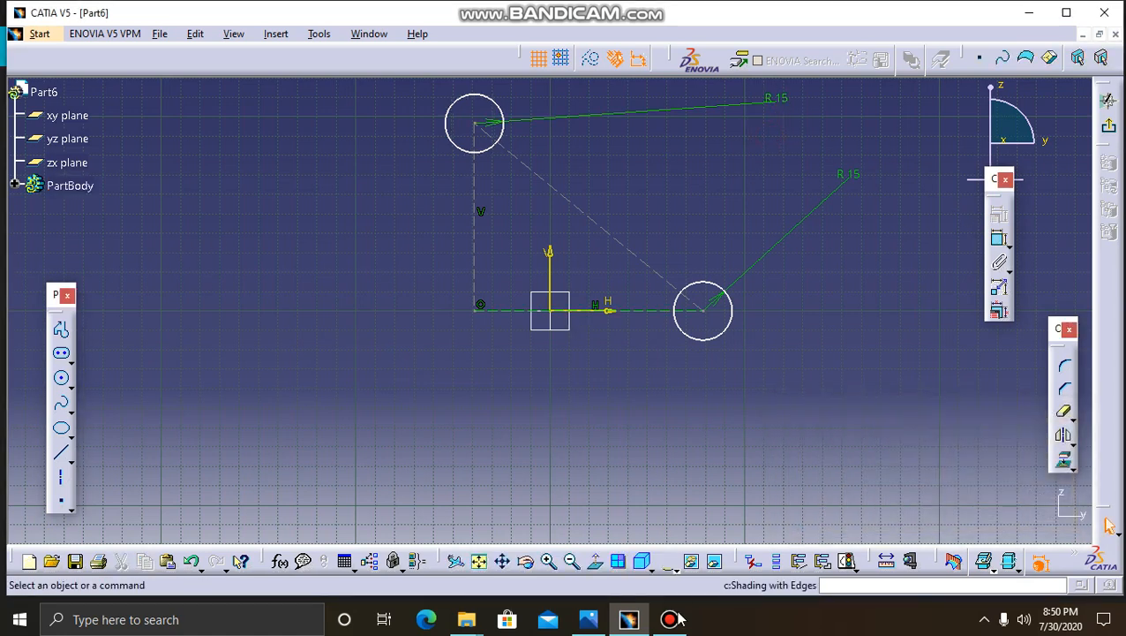
- Check the hole layout on the drawing, draw a smaller concentric circle at the top corner and circles of about 9 mm and 7.8 mm radius along the hypotenuse
mouse_move(589, 622)
left_click(577, 539)
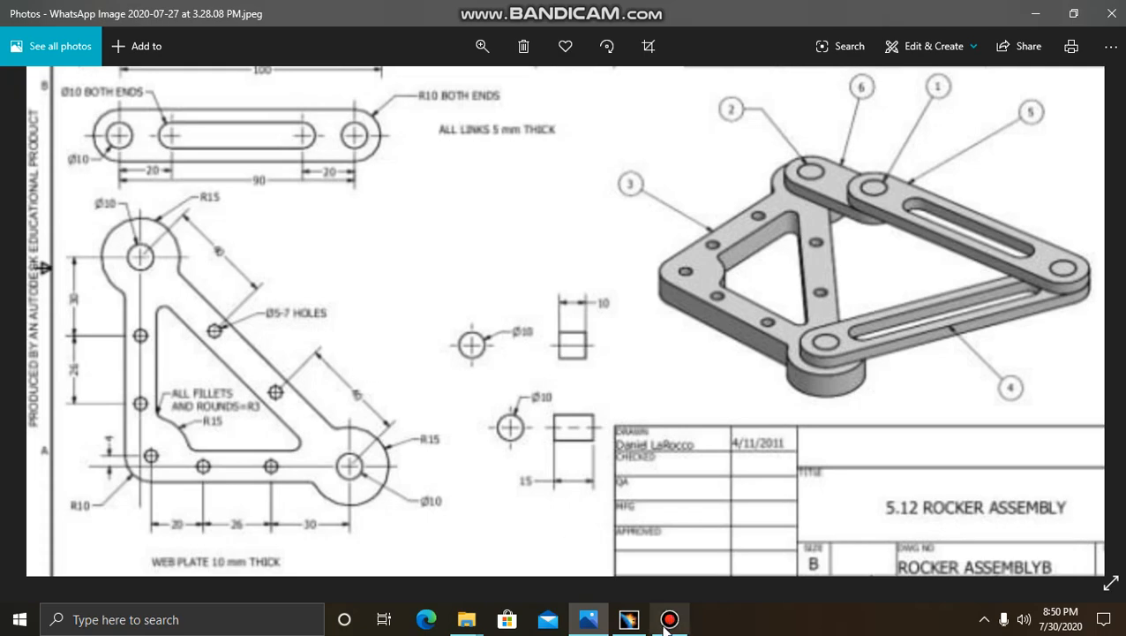
left_click(629, 620)
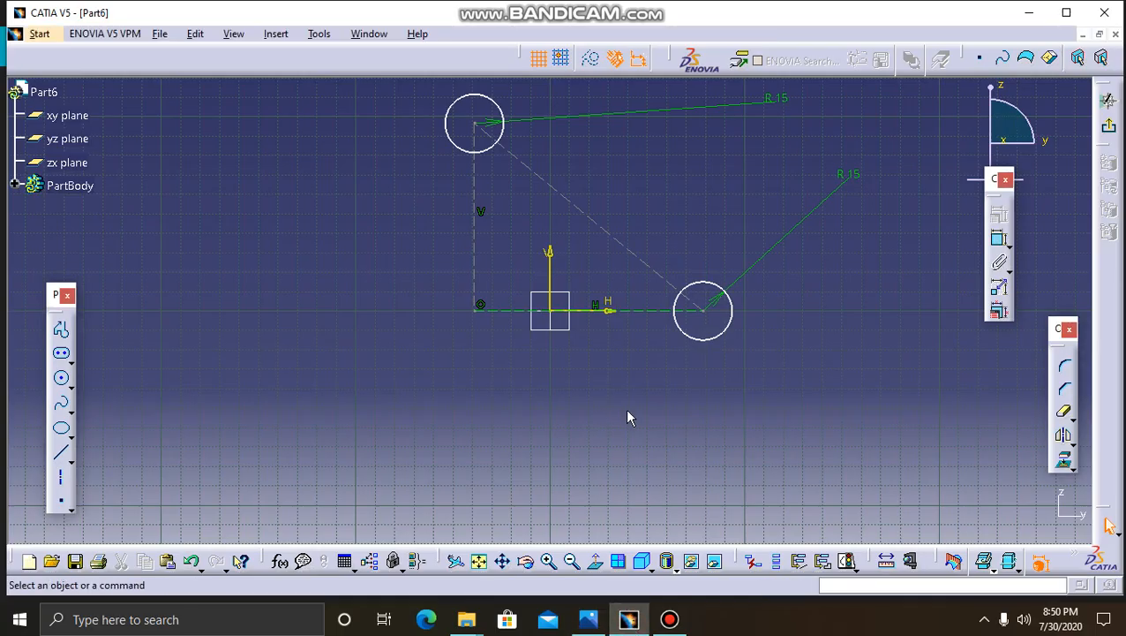
left_click(61, 380)
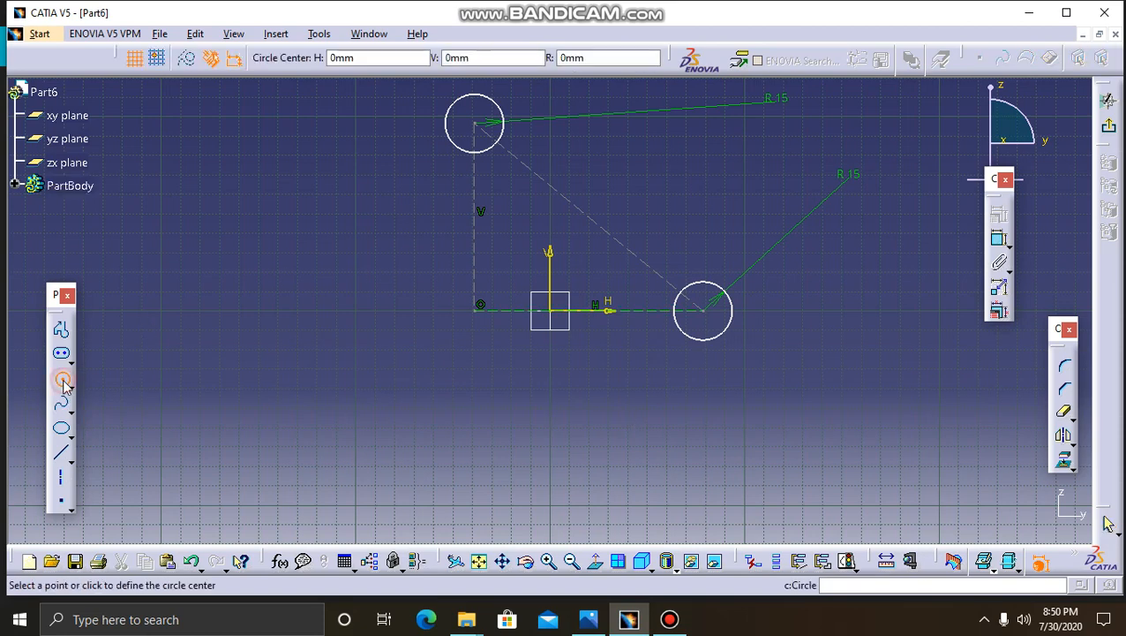
left_click(478, 122)
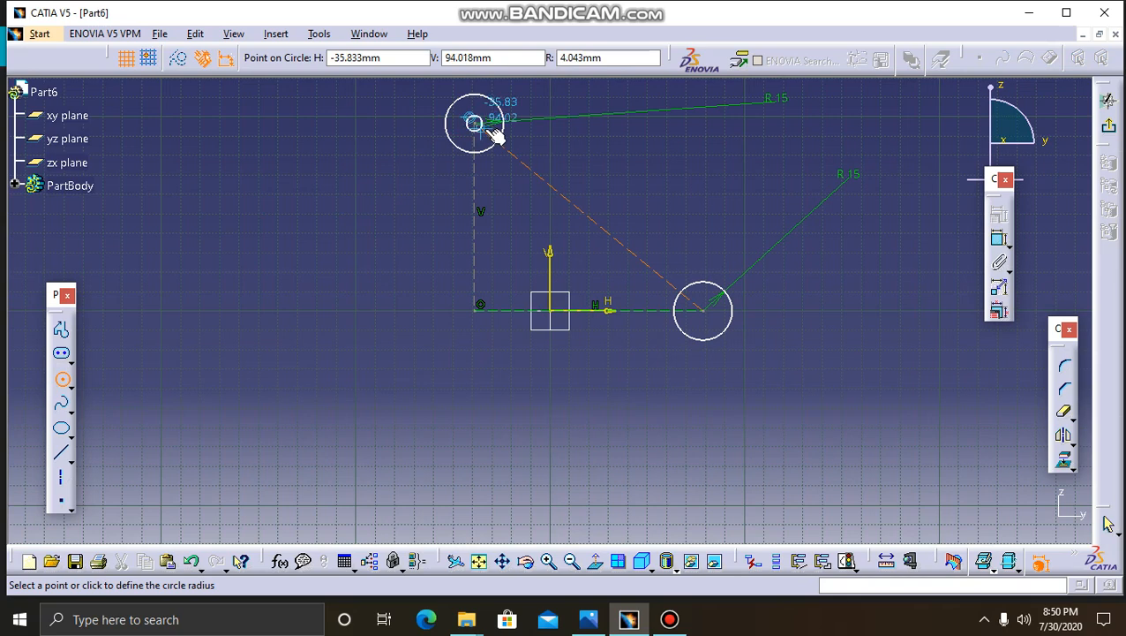
left_click(485, 130)
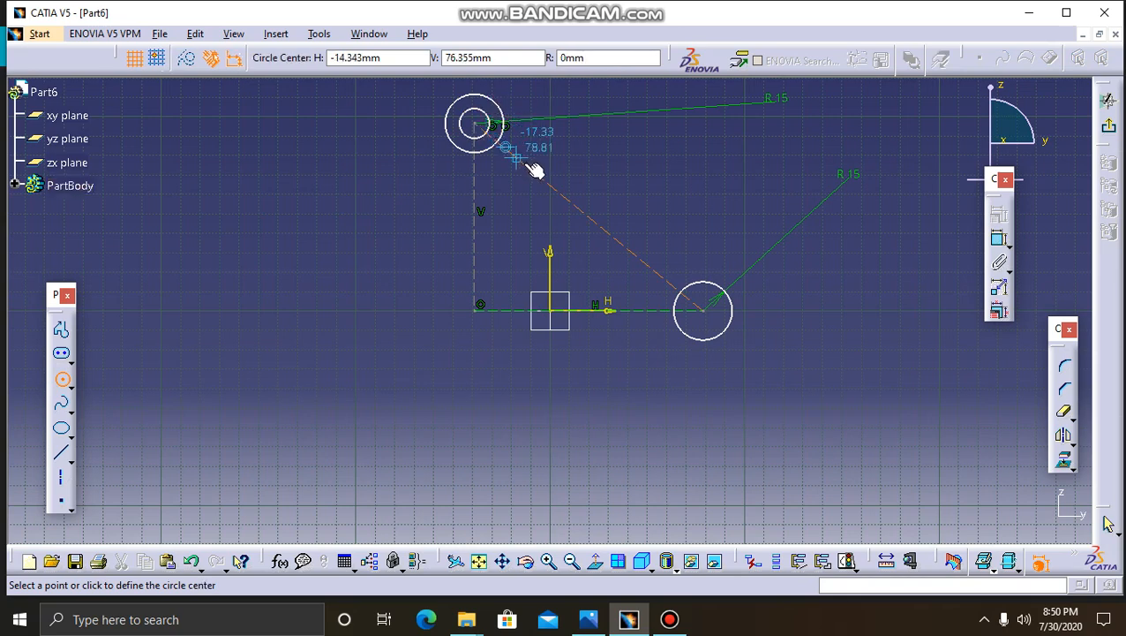
left_click(530, 168)
left_click(544, 177)
left_click(590, 218)
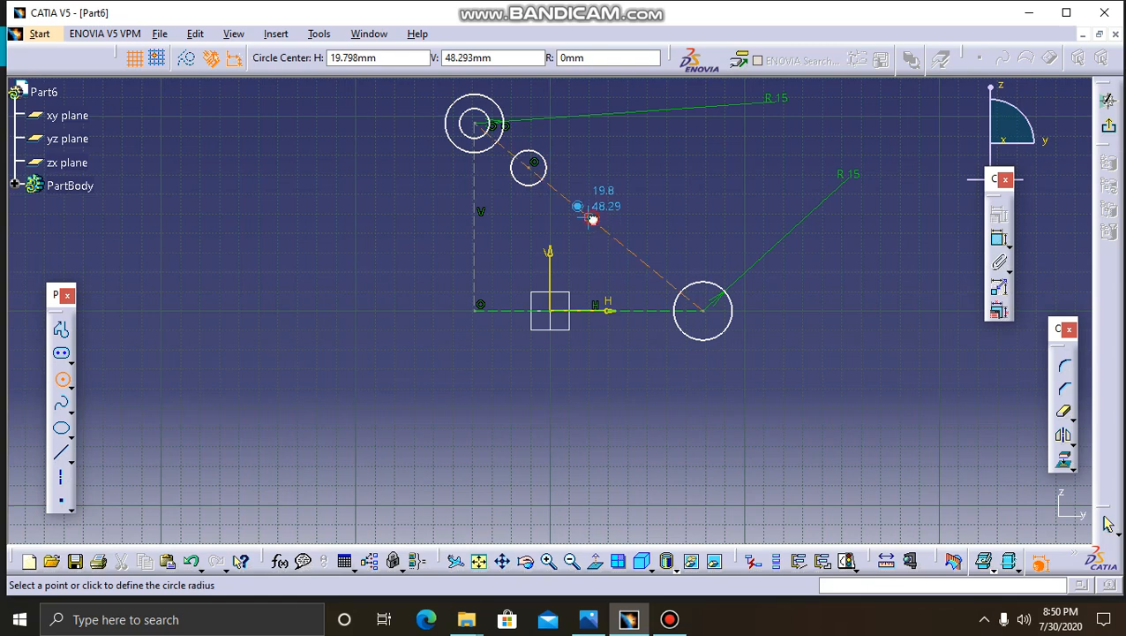
left_click(607, 225)
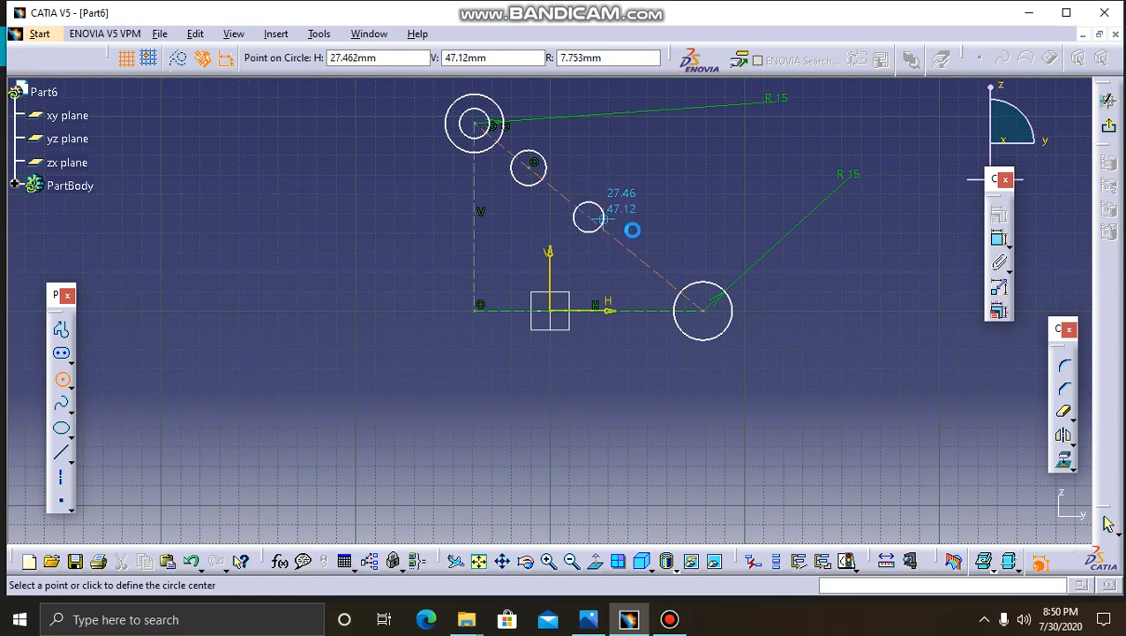
- Draw a concentric circle of about 7.6 mm radius at the base-end corner and circles of about 7.1 mm and 15.8 mm radius on the base
left_click(709, 316)
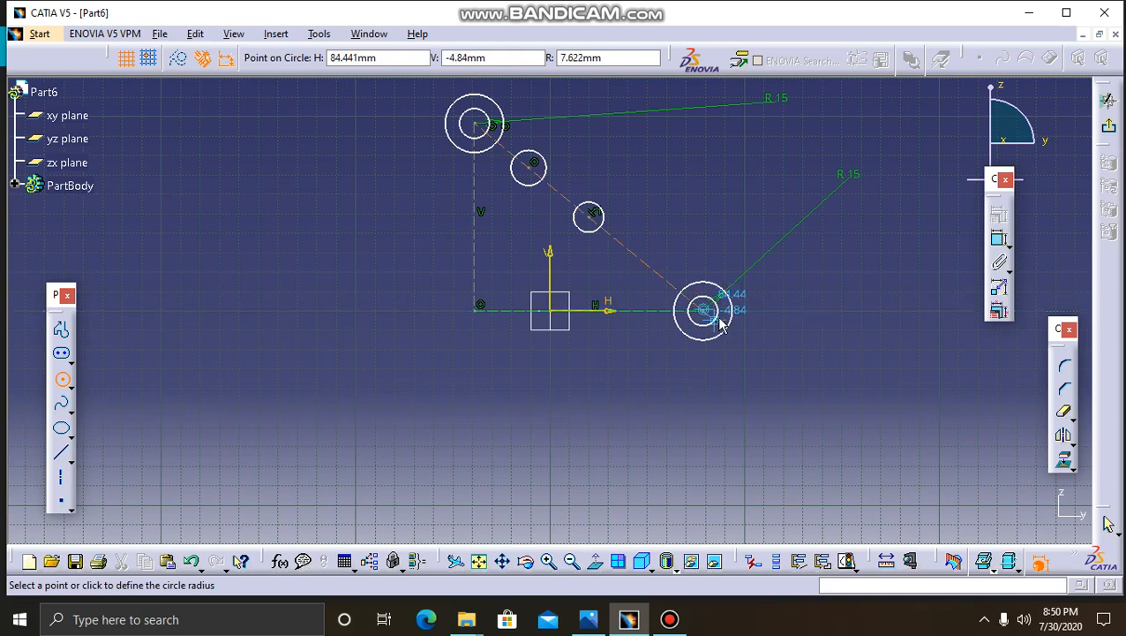
left_click(720, 325)
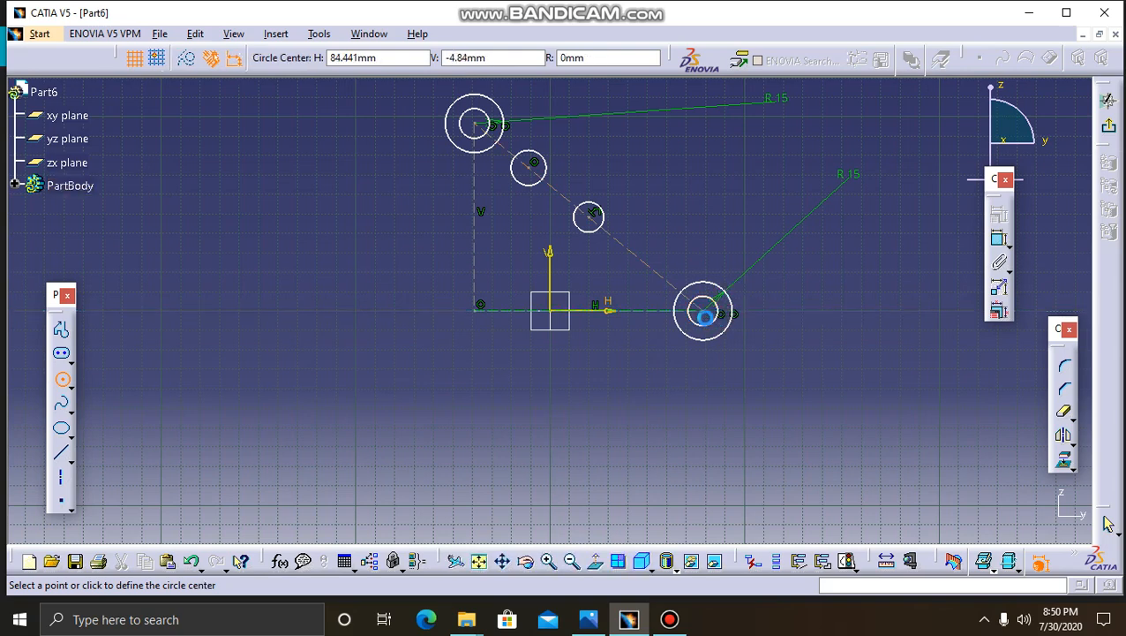
left_click(617, 311)
left_click(634, 322)
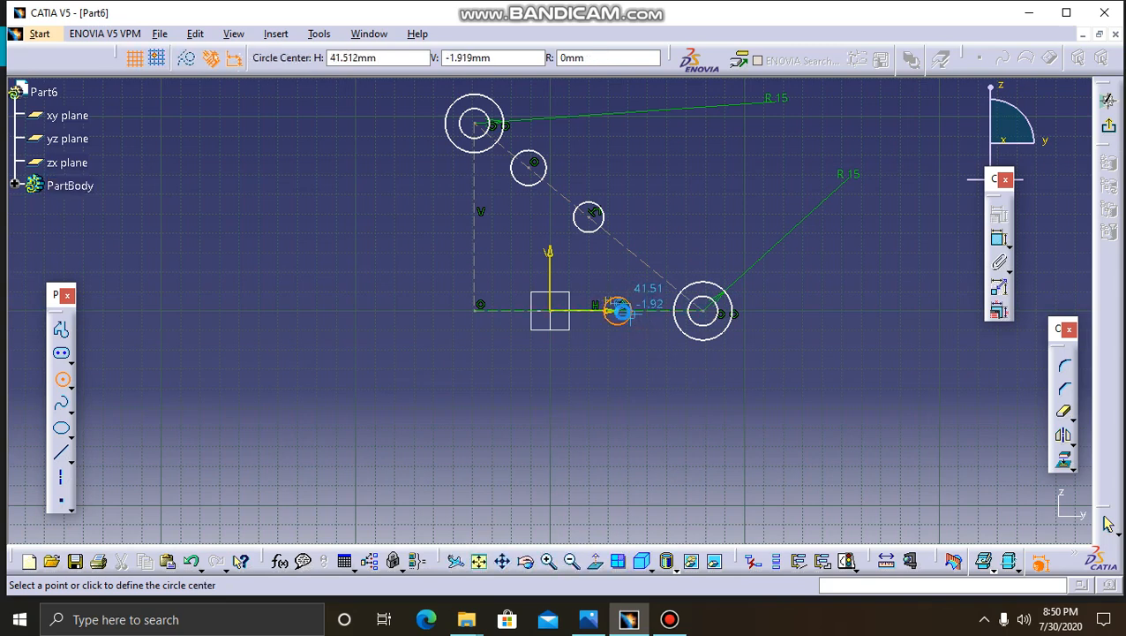
left_click(535, 311)
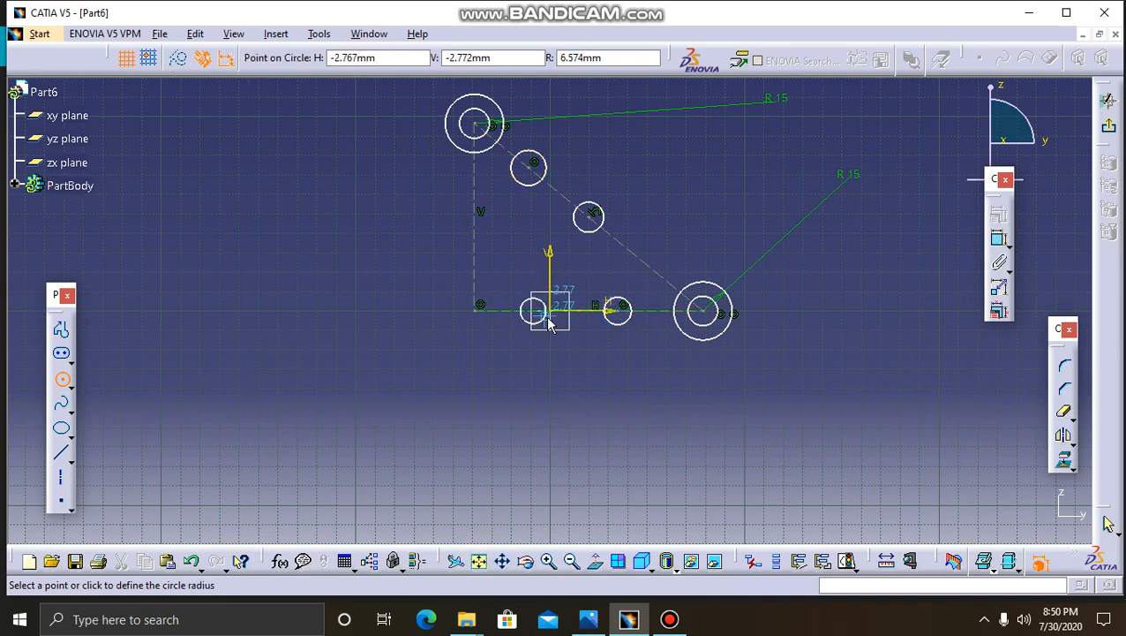
left_click(568, 332)
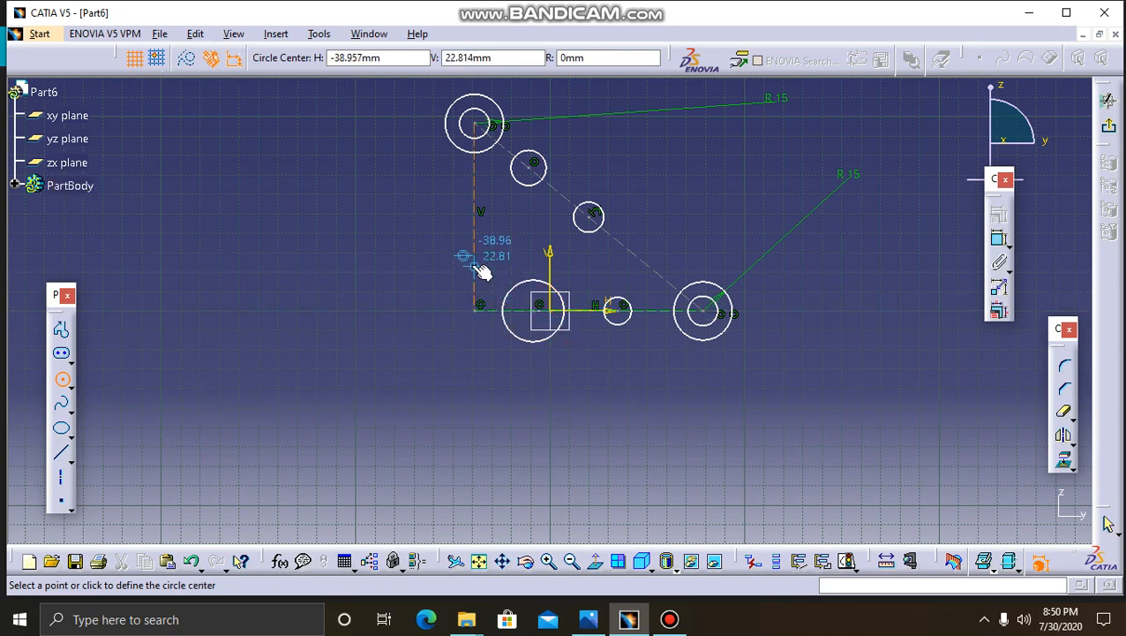
- Draw two circles of about 9.6 mm and 9.3 mm radius centred on the triangle's vertical edge
left_click(478, 181)
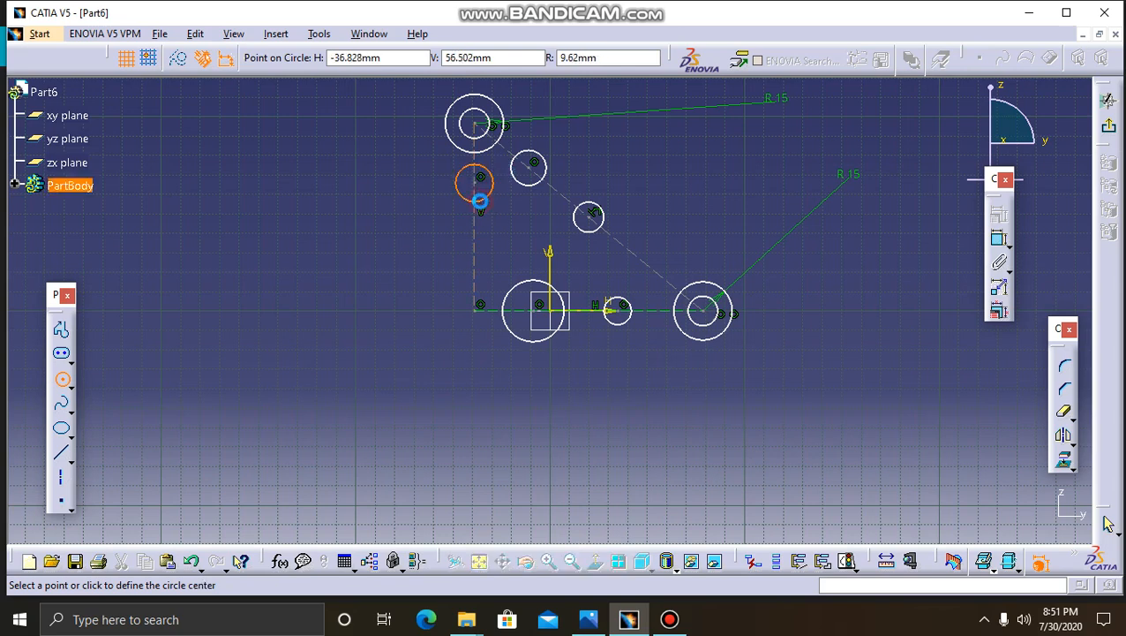
left_click(479, 202)
left_click(477, 239)
left_click(487, 255)
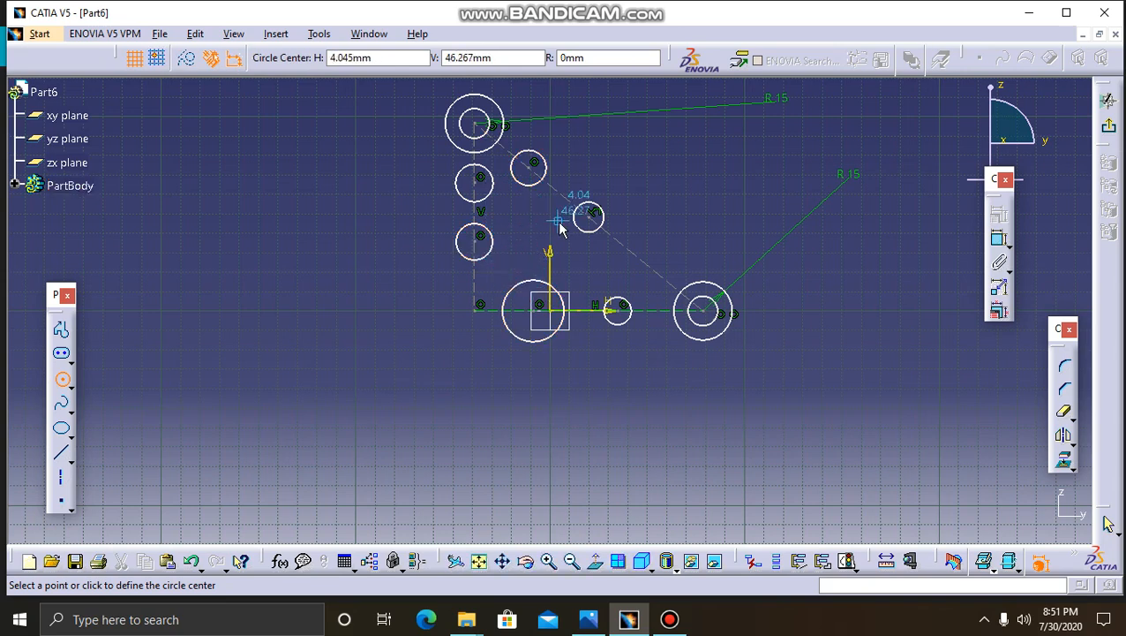
key("Escape")
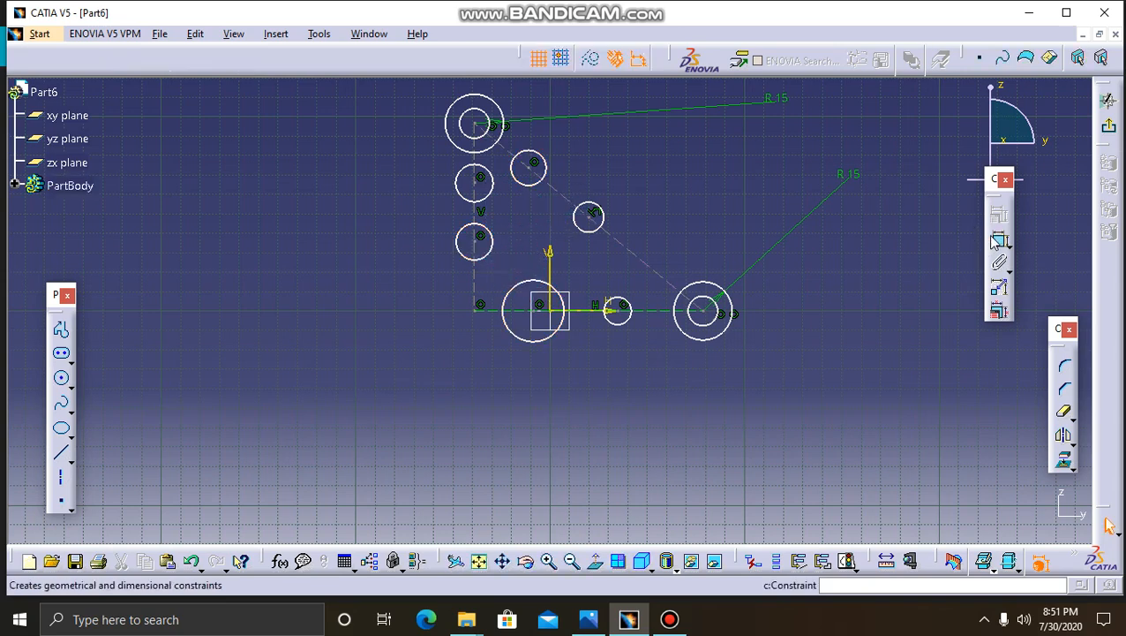
- Dimension the radii of the two circles along the hypotenuse
left_click(996, 237)
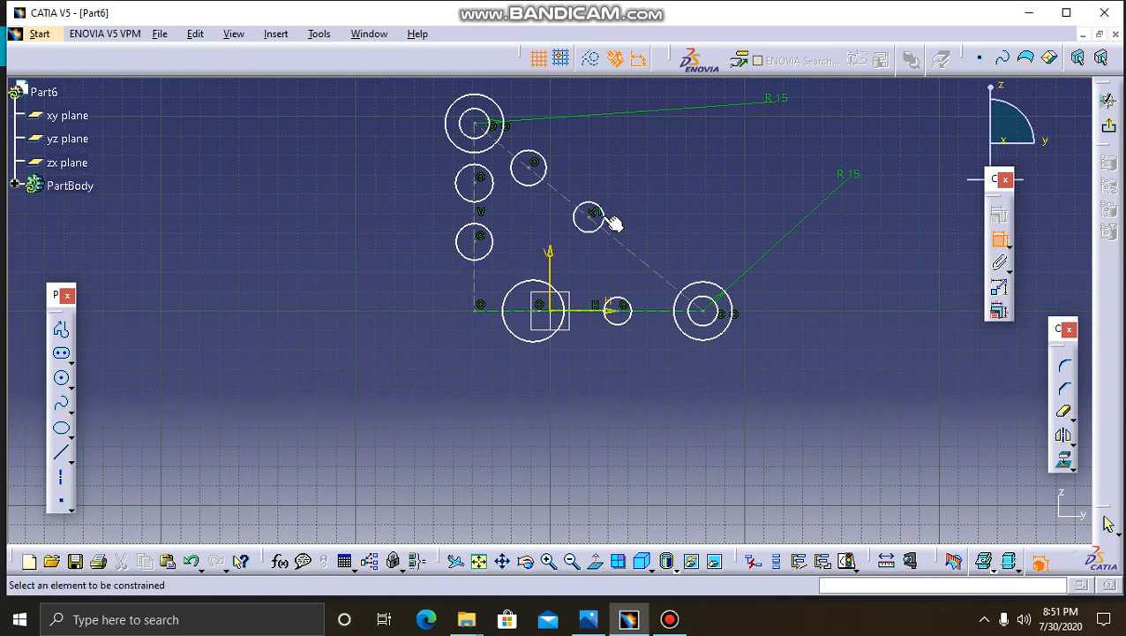
left_click(598, 214)
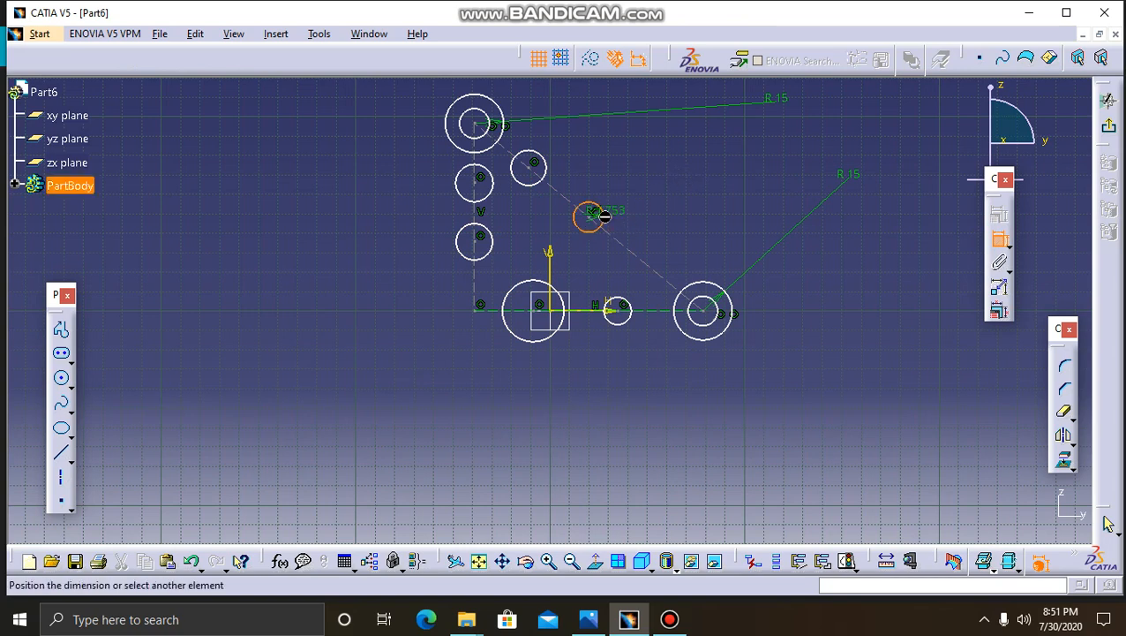
left_click(682, 173)
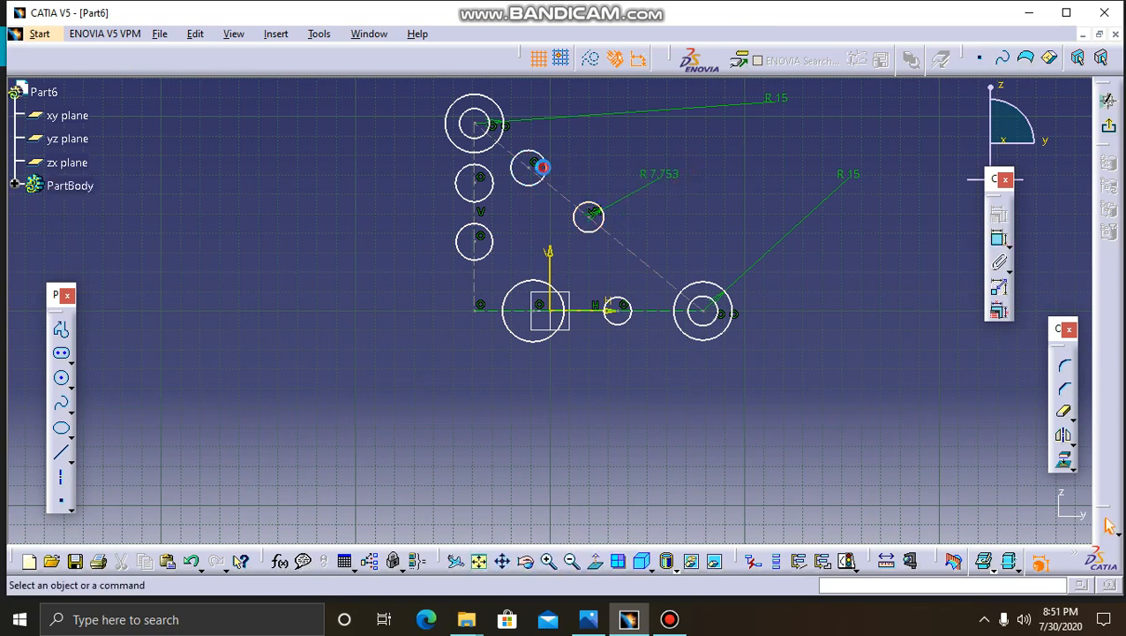
left_click(544, 168)
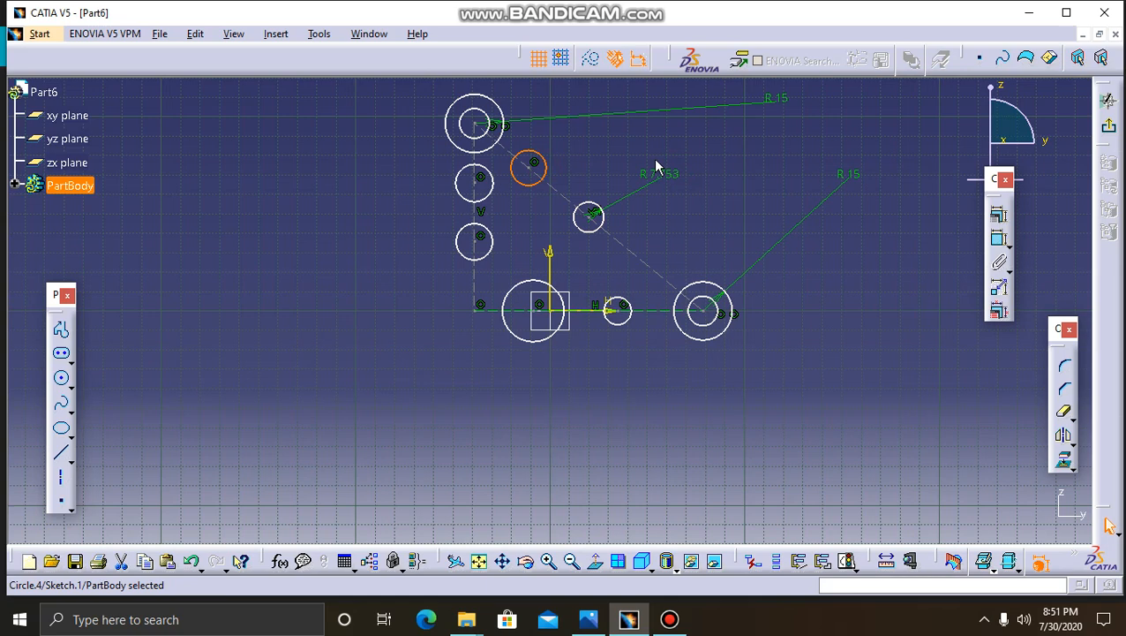
left_click(999, 238)
left_click(607, 147)
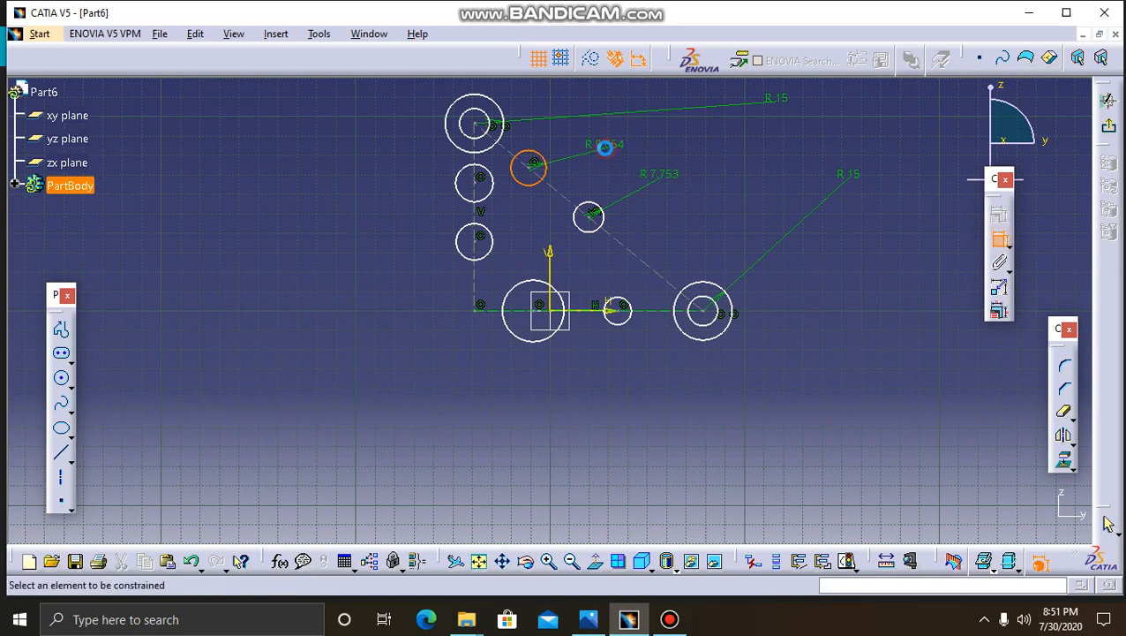
- Dimension the radii of the two circles on the vertical edge
left_click(462, 199)
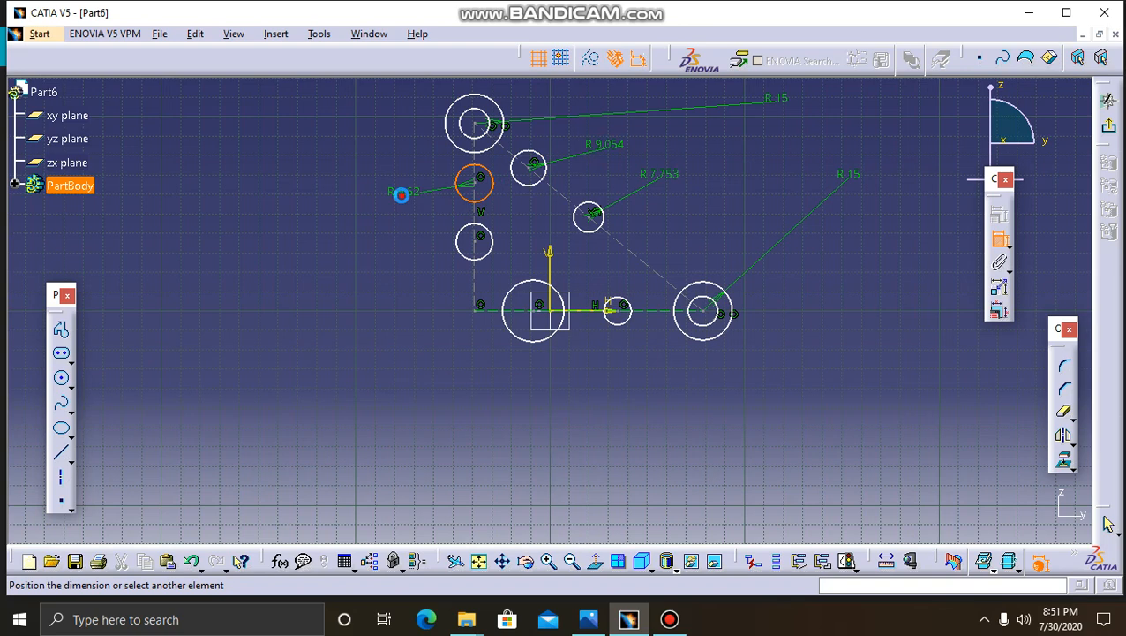
left_click(399, 193)
left_click(469, 254)
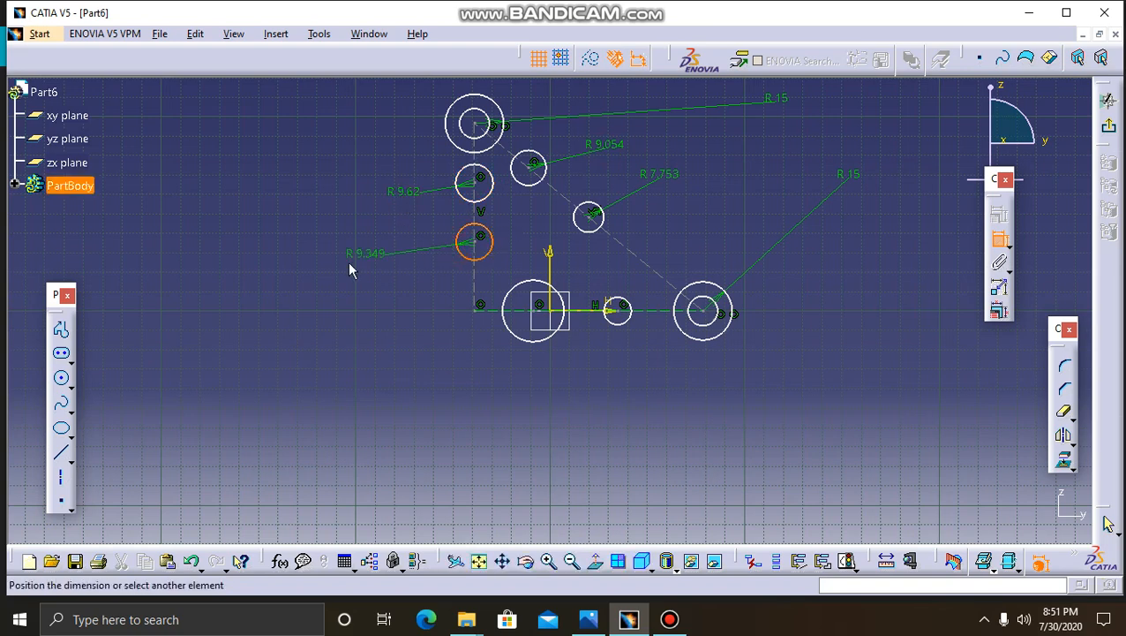
left_click(350, 262)
- Dimension the radii of the two circles on the base and of the inner circle at the base-end corner
left_click(528, 342)
left_click(521, 377)
left_click(615, 323)
left_click(654, 372)
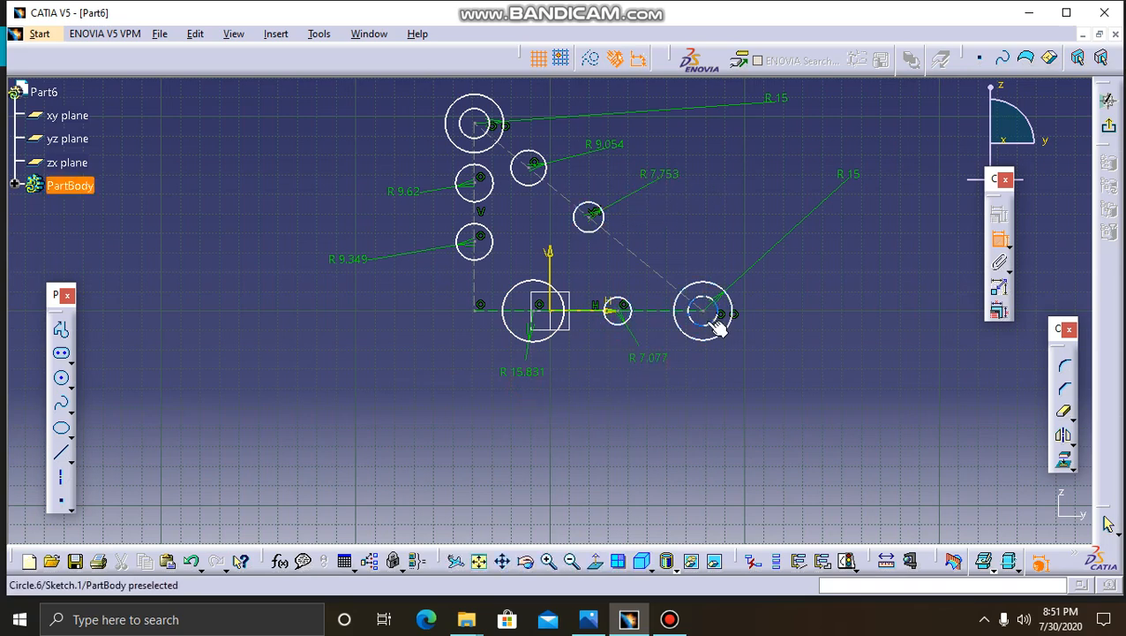
left_click(722, 291)
left_click(735, 206)
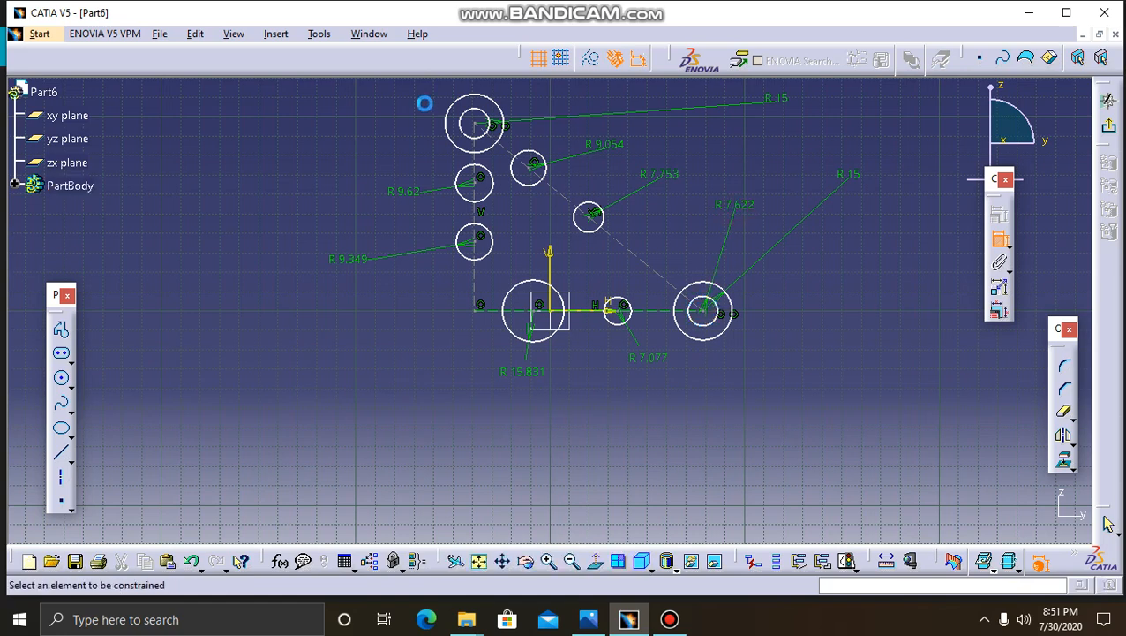
- Dimension the inner circle at the top corner as a radius and set it to 10 mm
left_click(492, 116)
left_click(565, 107)
left_click(562, 104)
double_click(562, 103)
type("10")
key("Return")
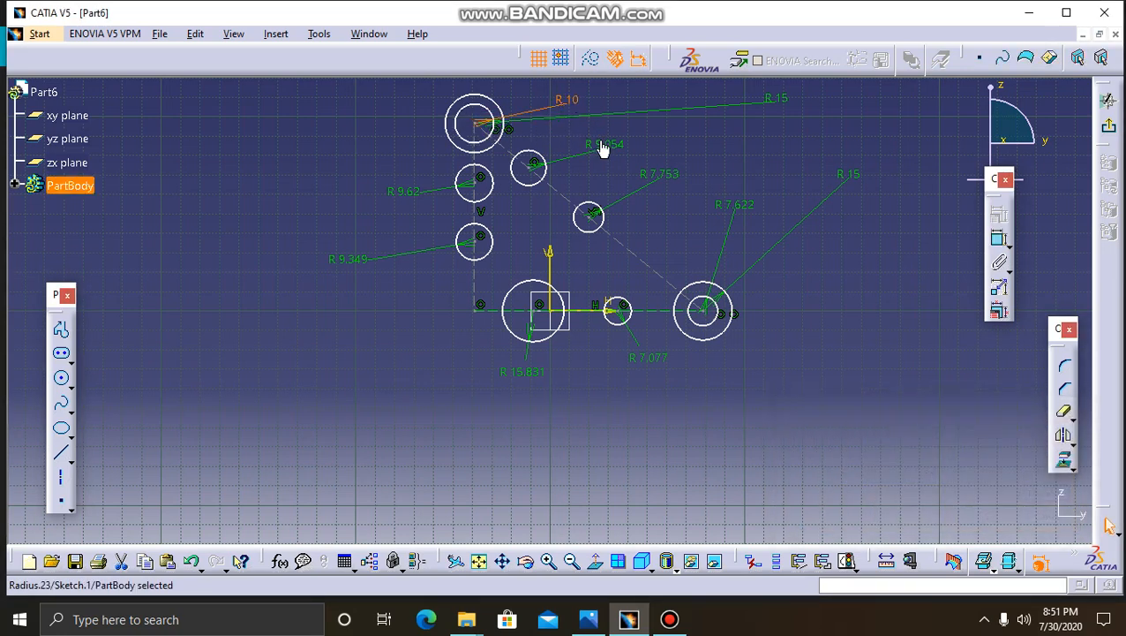
double_click(602, 145)
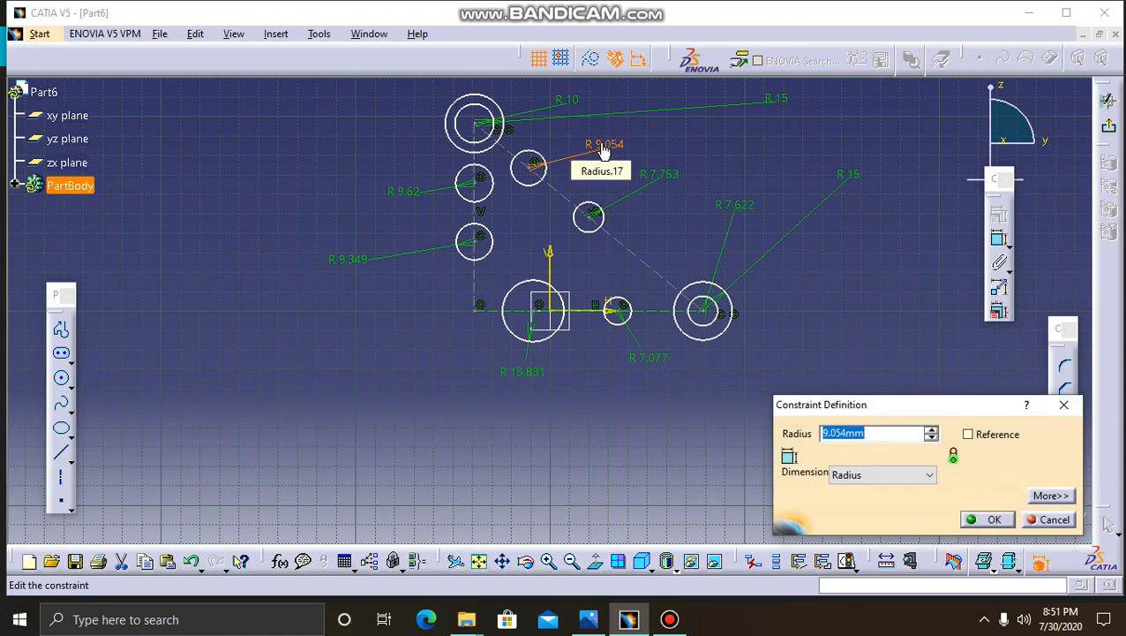
type("5")
left_click(1064, 404)
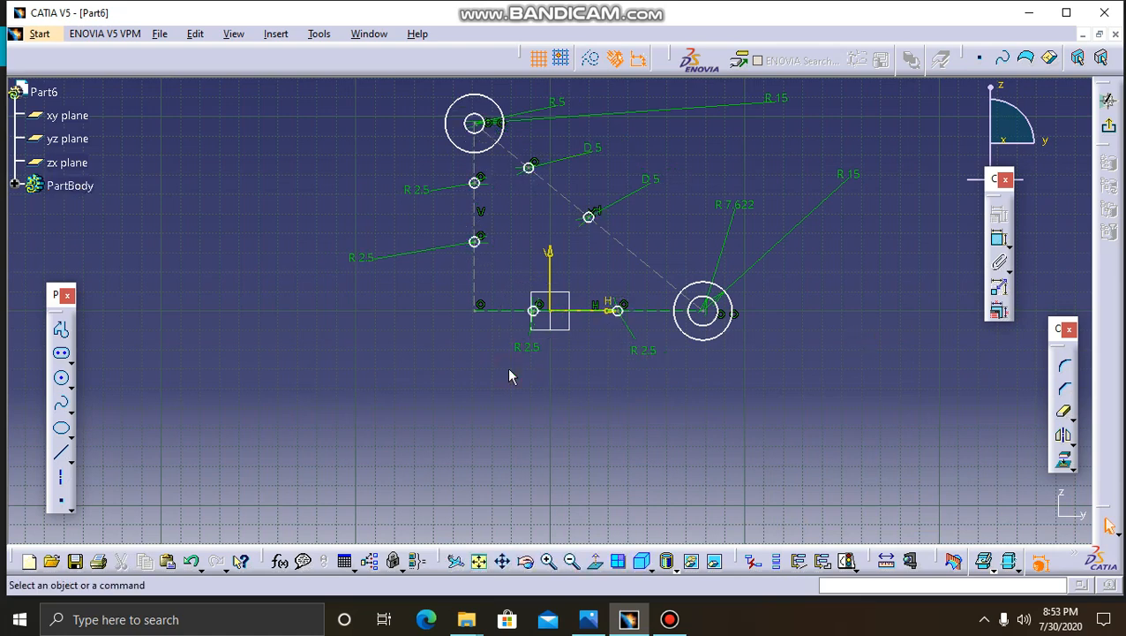
- Consult the web plate drawing in Photos and constrain the vertical distance from the top corner's centre to the upper vertical-edge hole to 30 mm
left_click(548, 563)
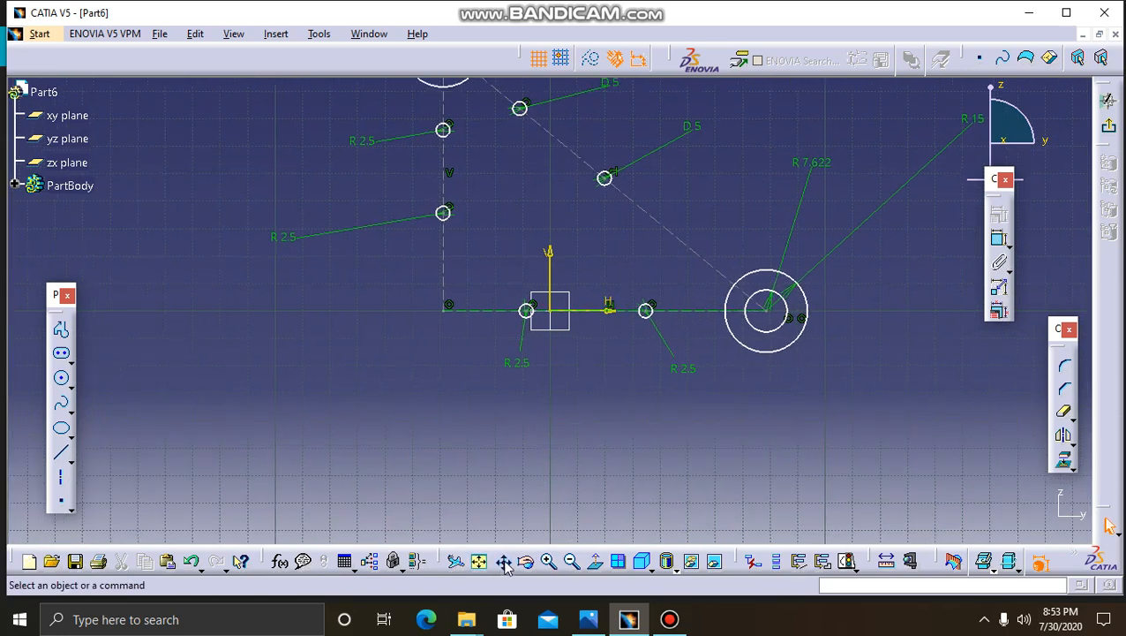
mouse_move(390, 350)
middle_mouse_down()
mouse_move(400, 463)
mouse_move(390, 466)
middle_mouse_up()
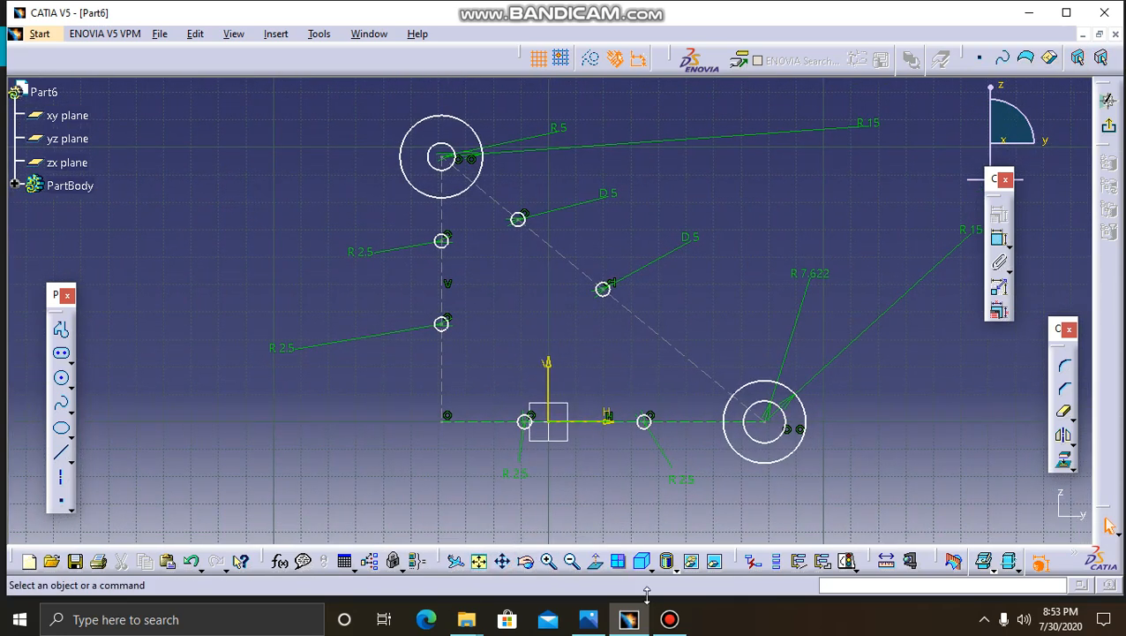
left_click(589, 619)
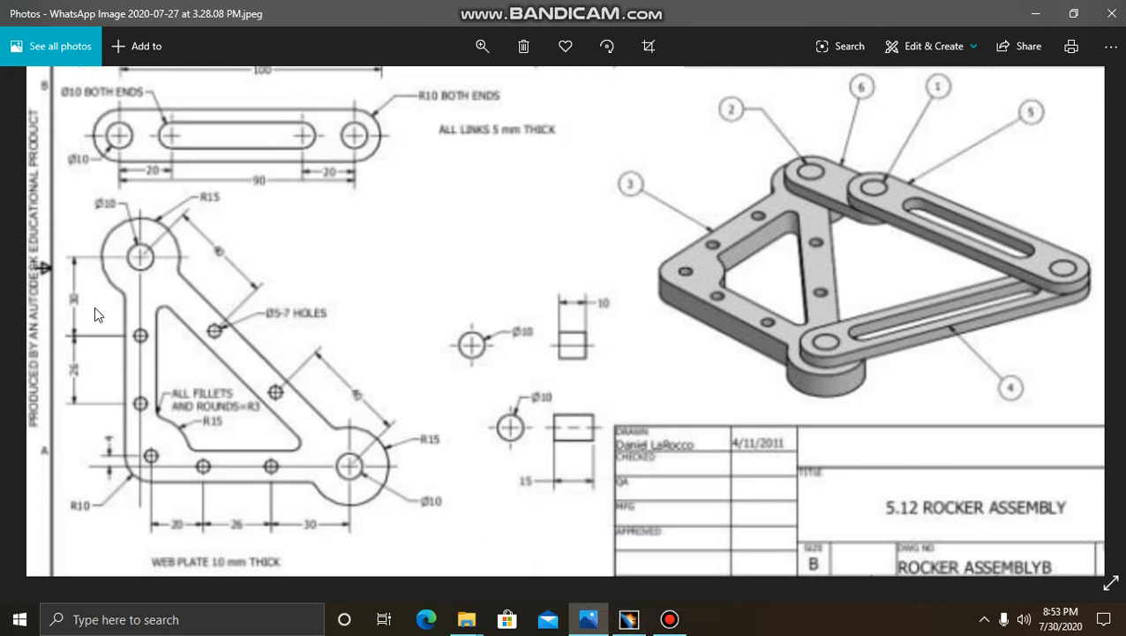
left_click(630, 620)
left_click(443, 242)
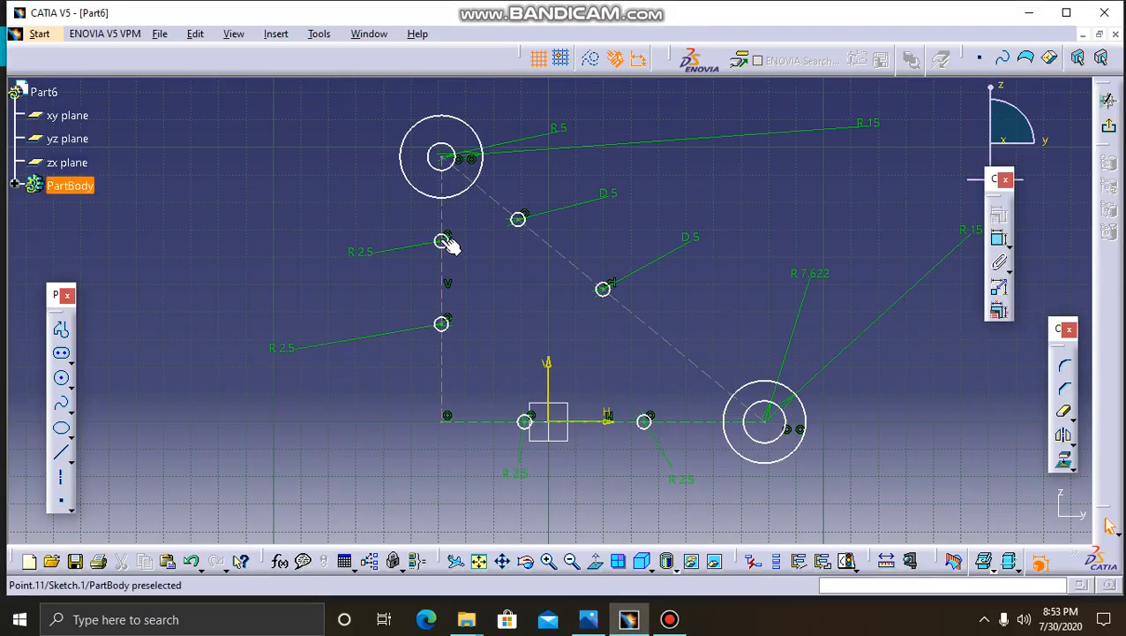
left_click(442, 158, "ctrl")
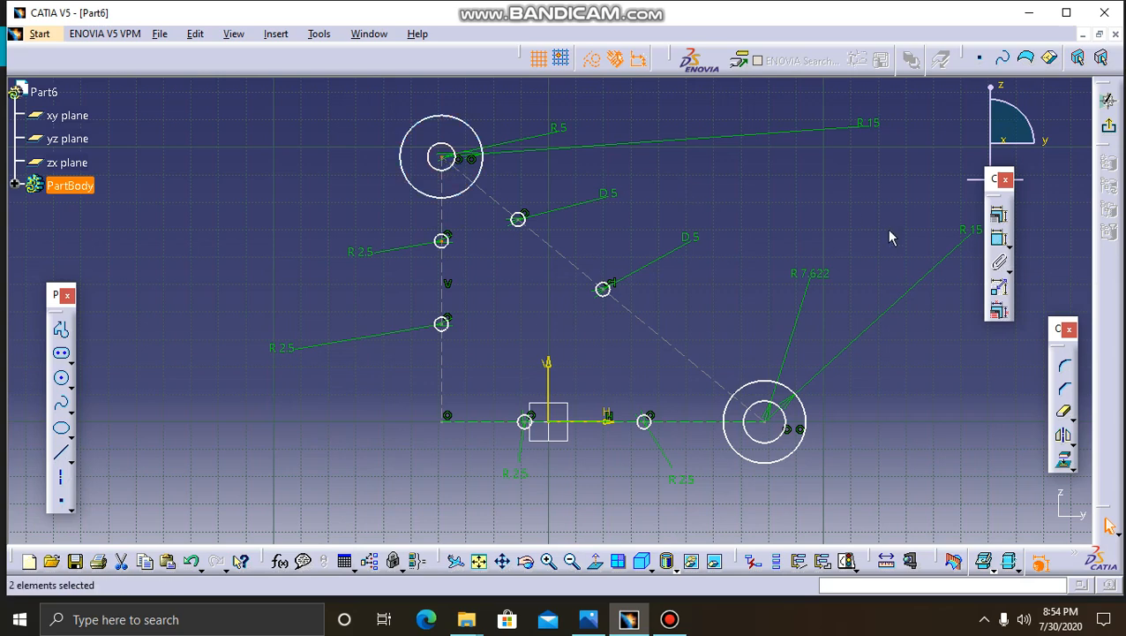
left_click(999, 238)
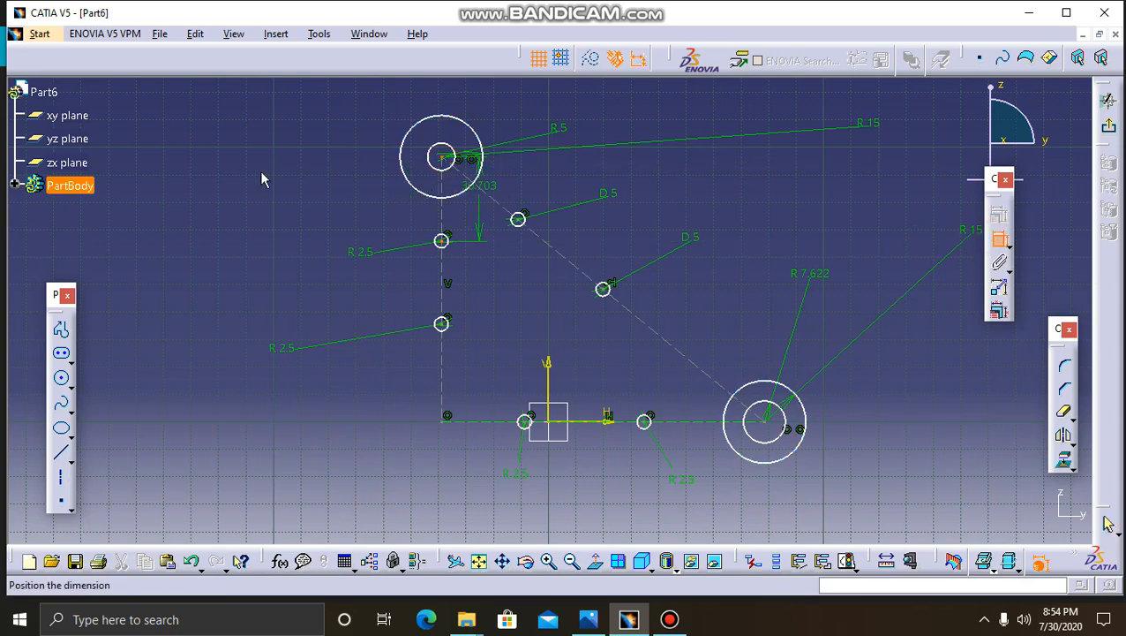
left_click(291, 178)
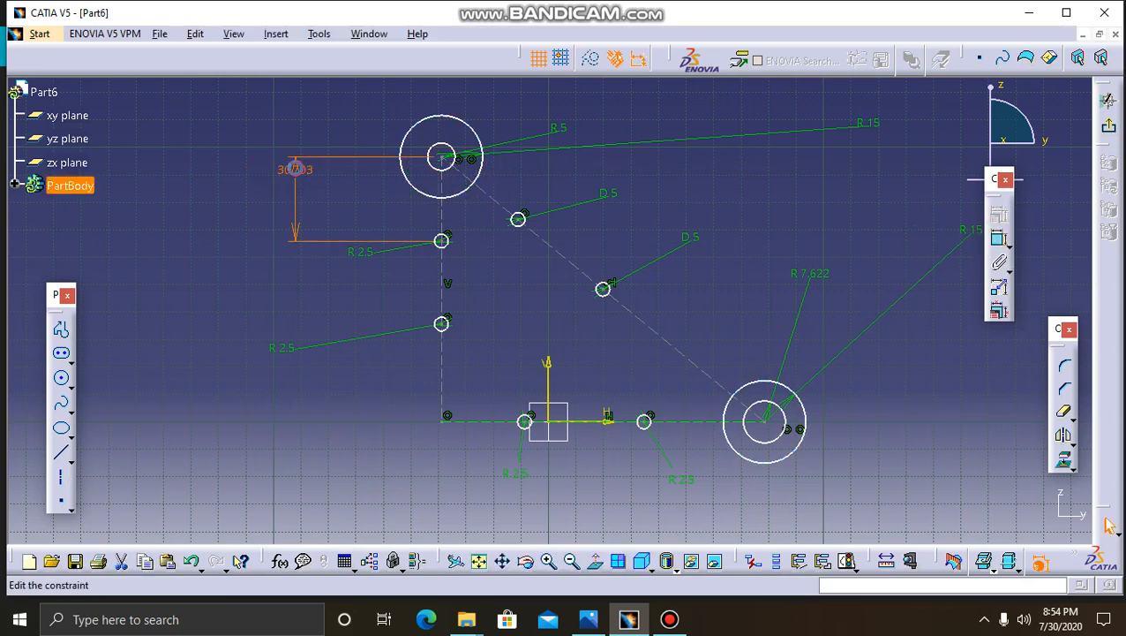
double_click(295, 169)
type("30")
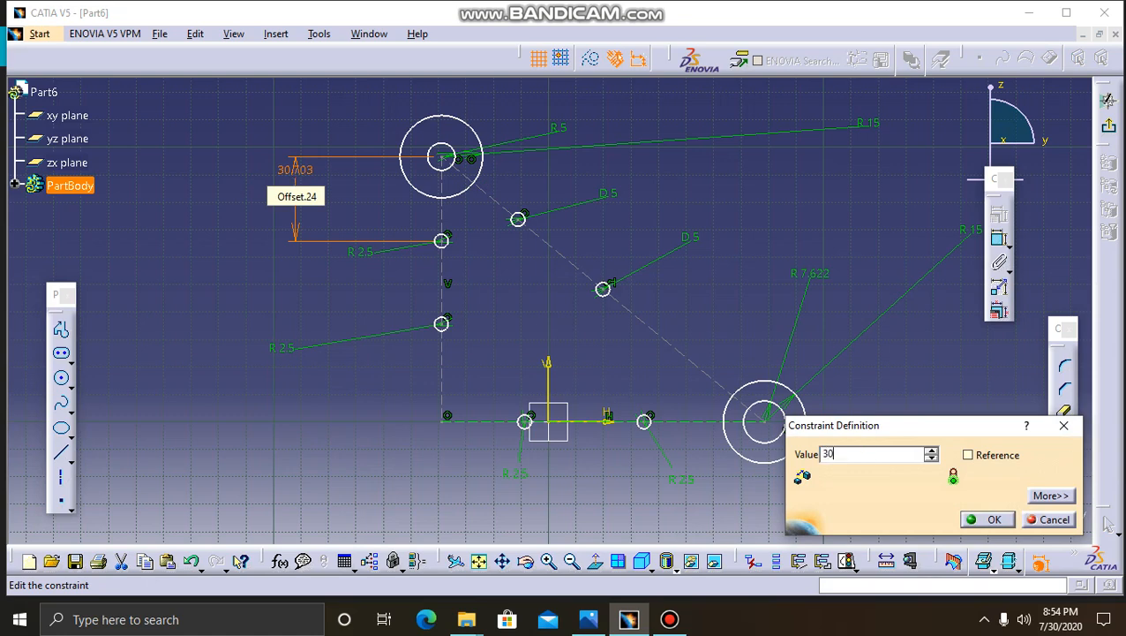
key("Return")
- Dimension the distance between the two hole centres on the vertical edge and set it to 26 mm
left_click(444, 323)
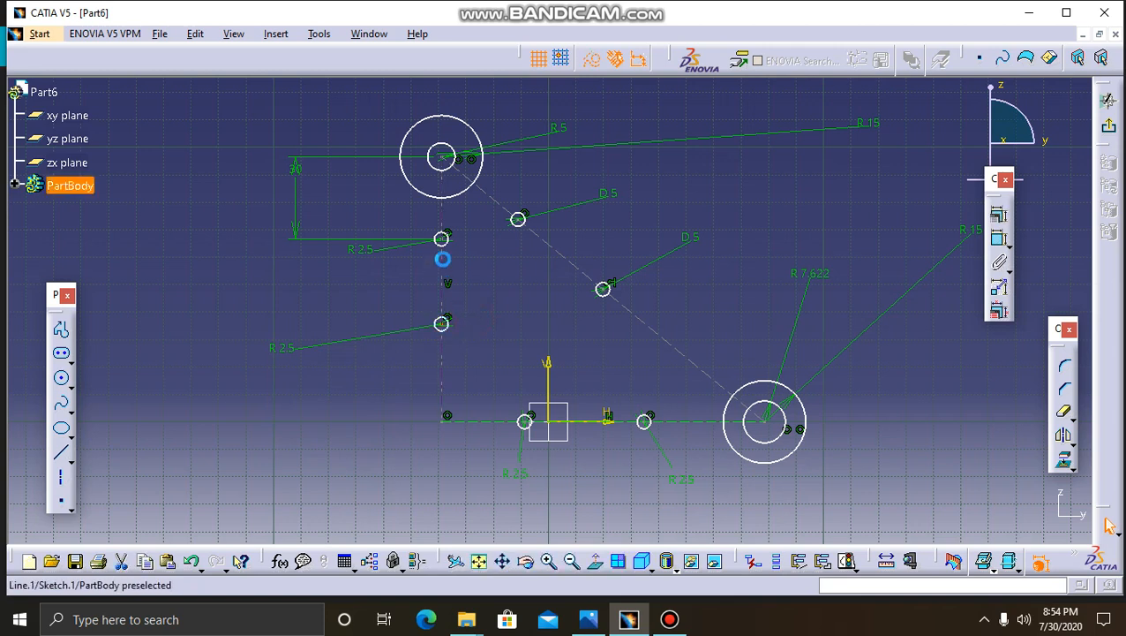
left_click(442, 238)
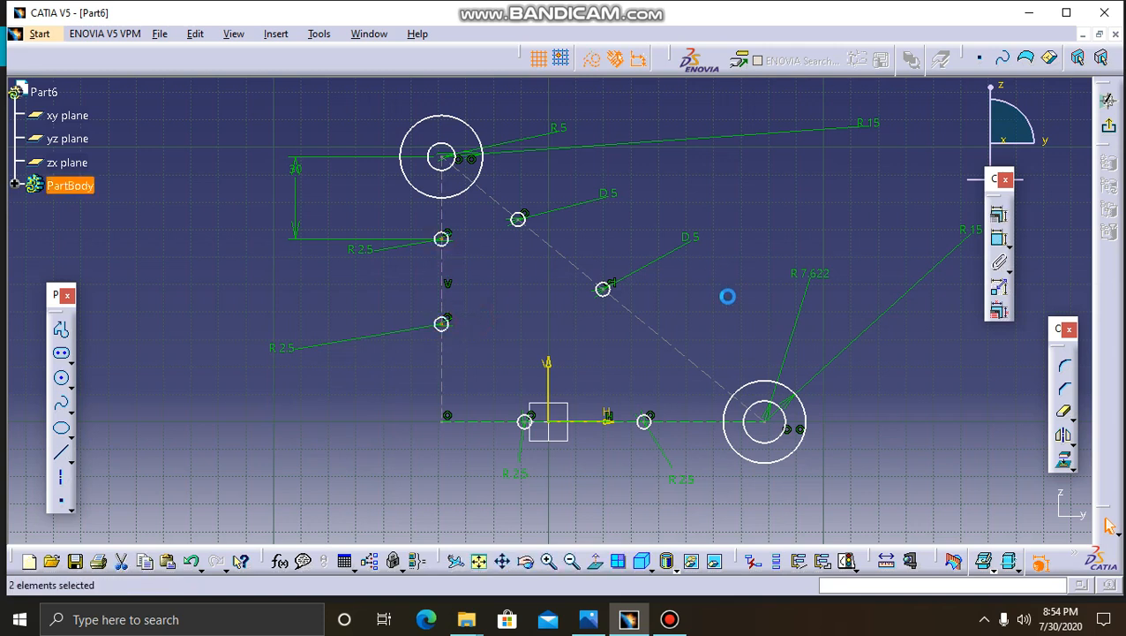
left_click(997, 240)
left_click(211, 333)
double_click(211, 333)
type("2")
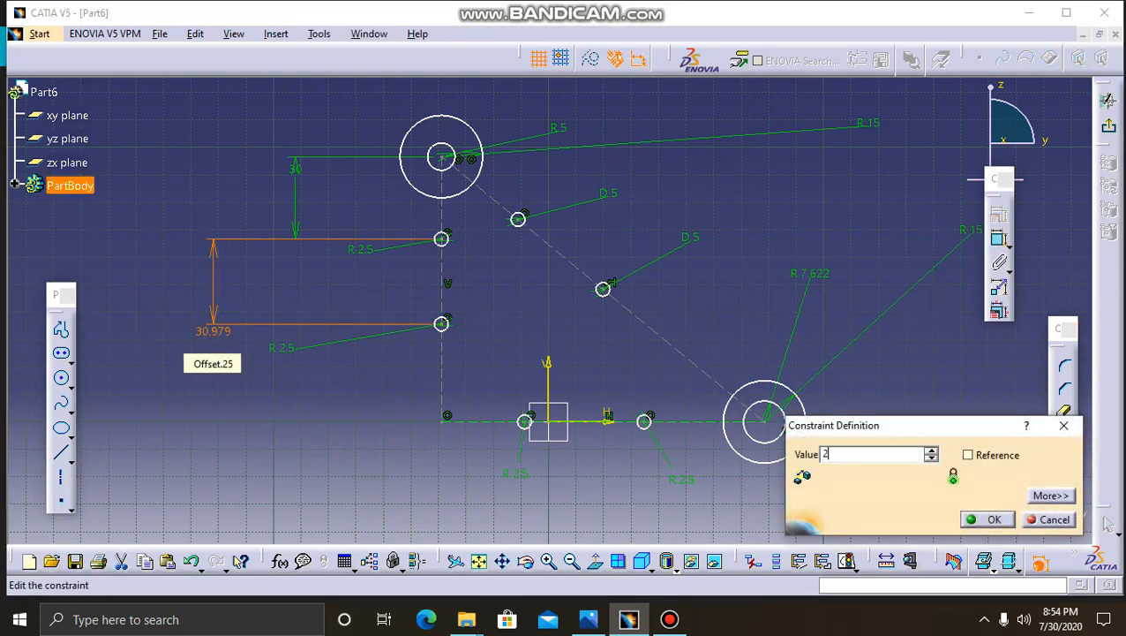
type("6")
key("Return")
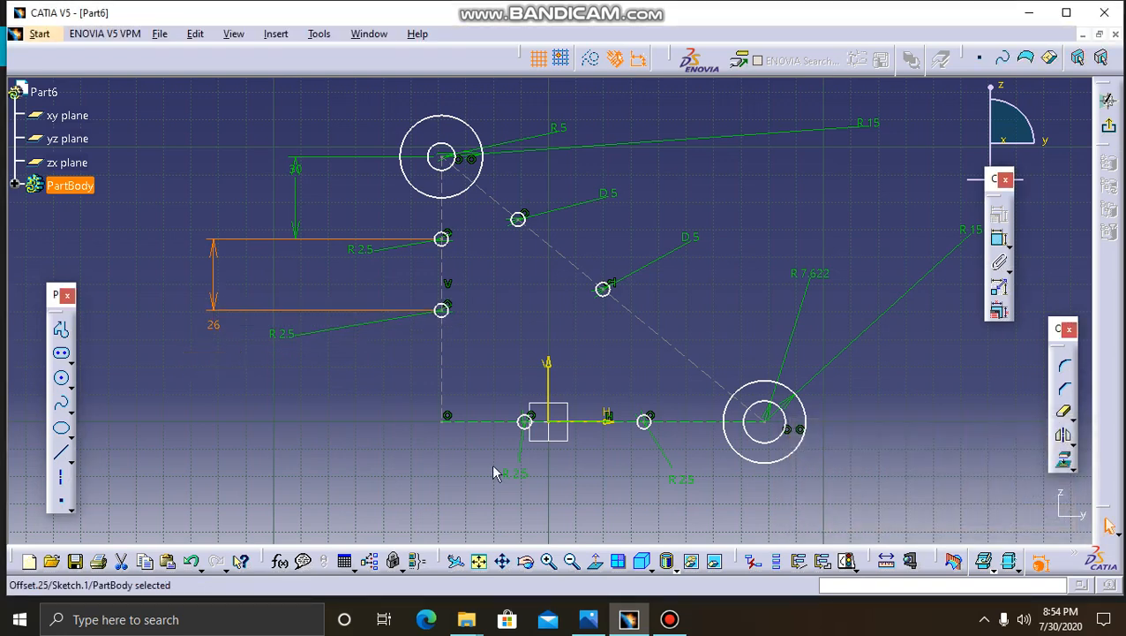
- Dimension the distance from the base-end corner's centre to the nearest hole on the base and set it to 30 mm
left_click(531, 422)
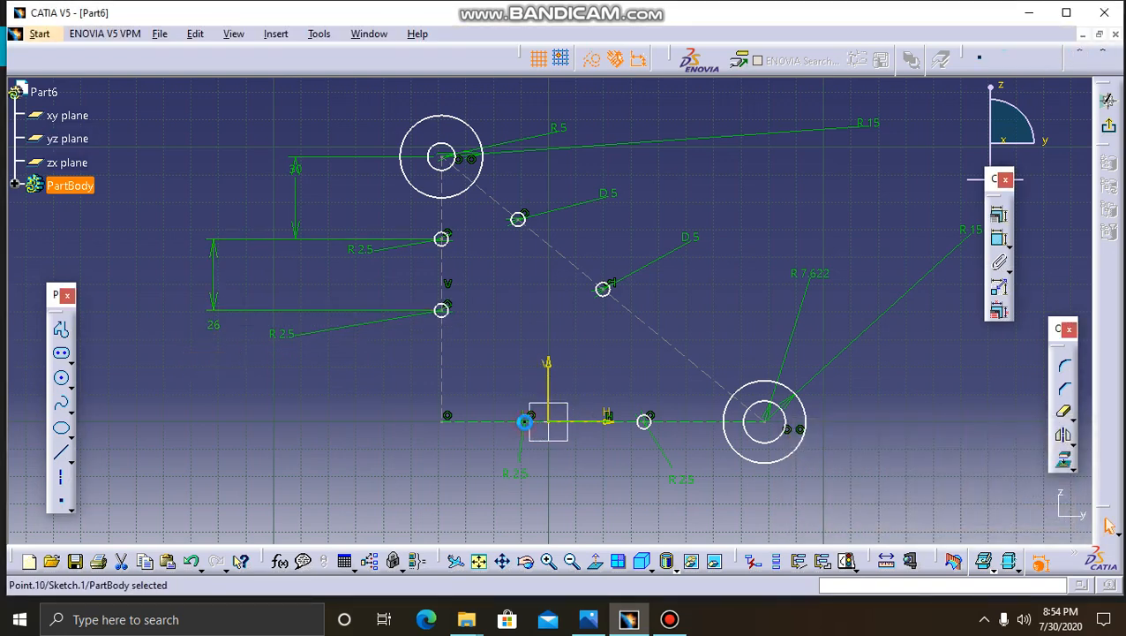
left_click(645, 422, "ctrl")
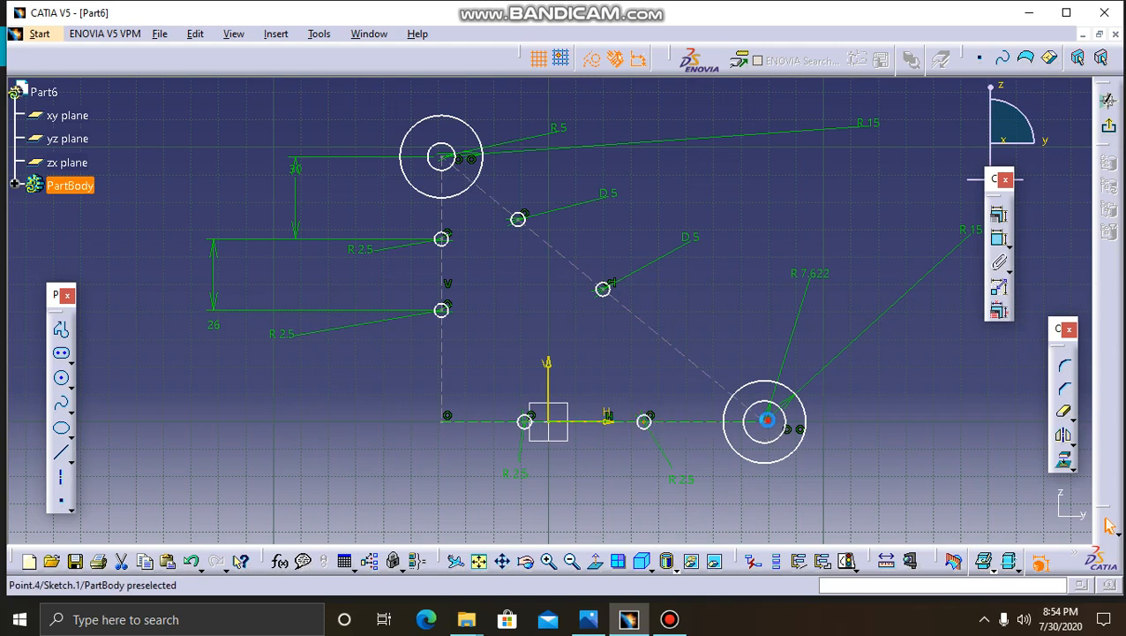
left_click(768, 420, "ctrl")
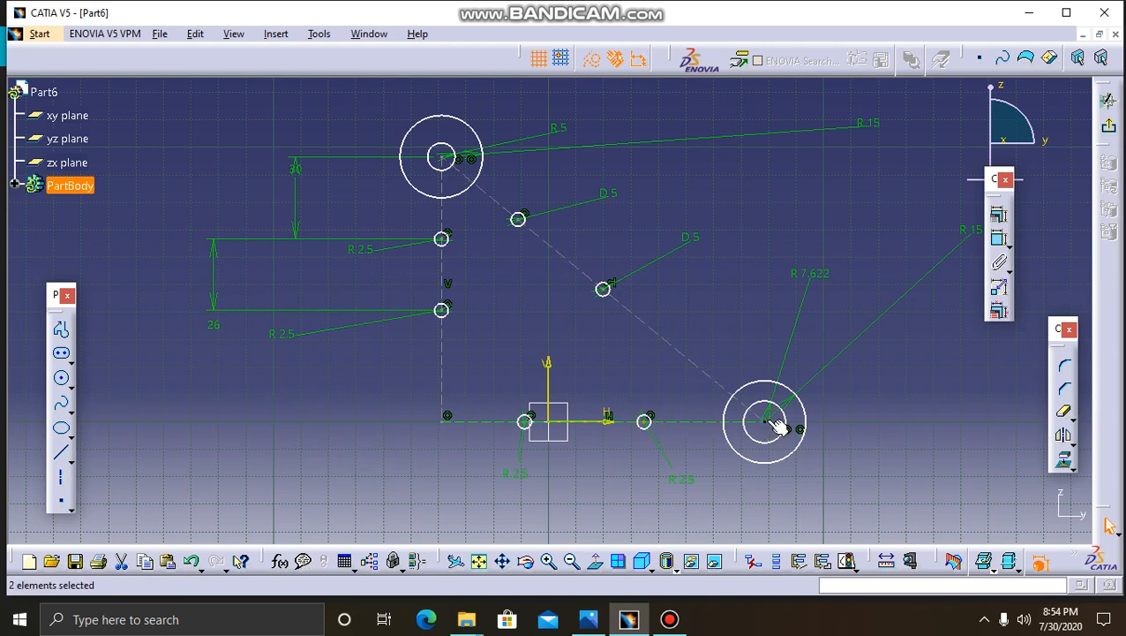
left_click(998, 243)
left_click(892, 441)
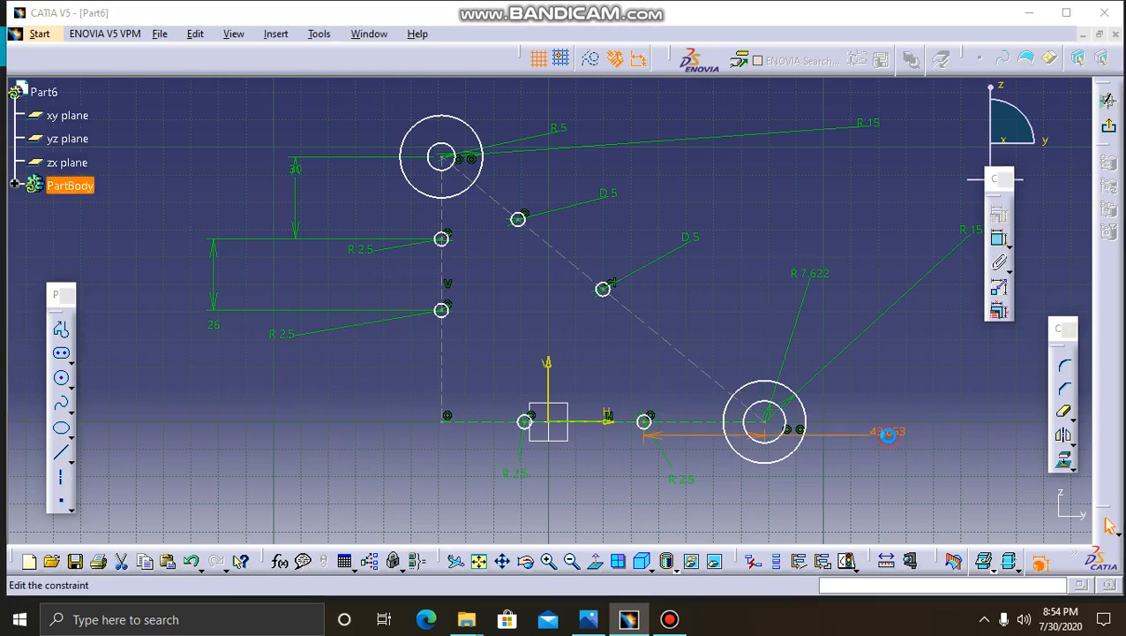
double_click(888, 434)
type("3")
key("Return")
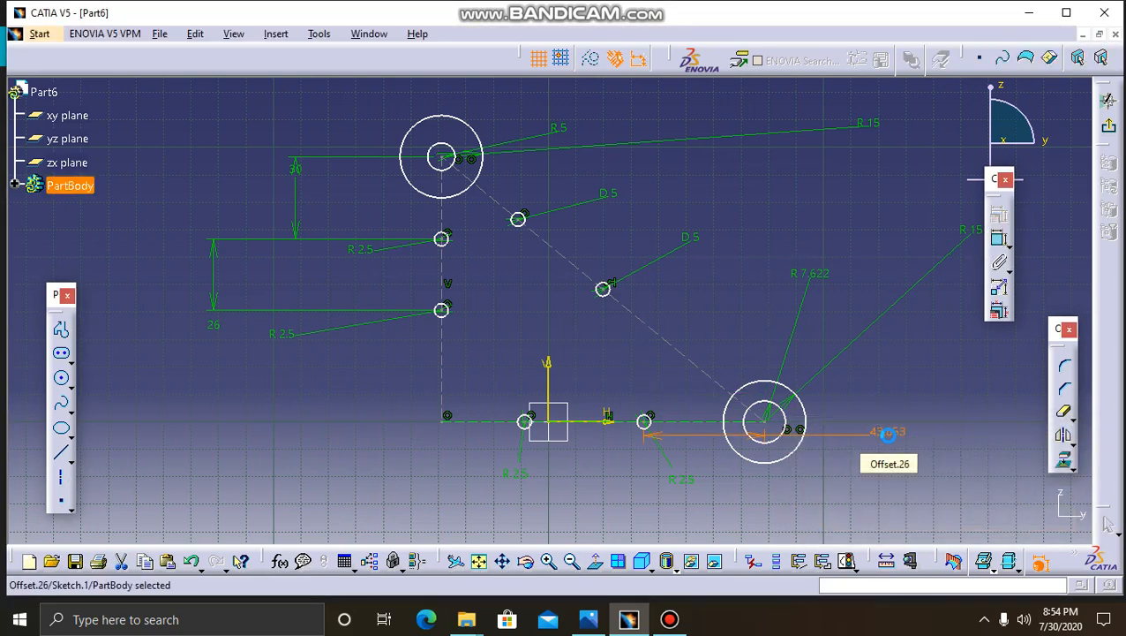
- Compare the sketch's hole spacings and overall lengths with the web plate drawing in Photos
left_click(588, 621)
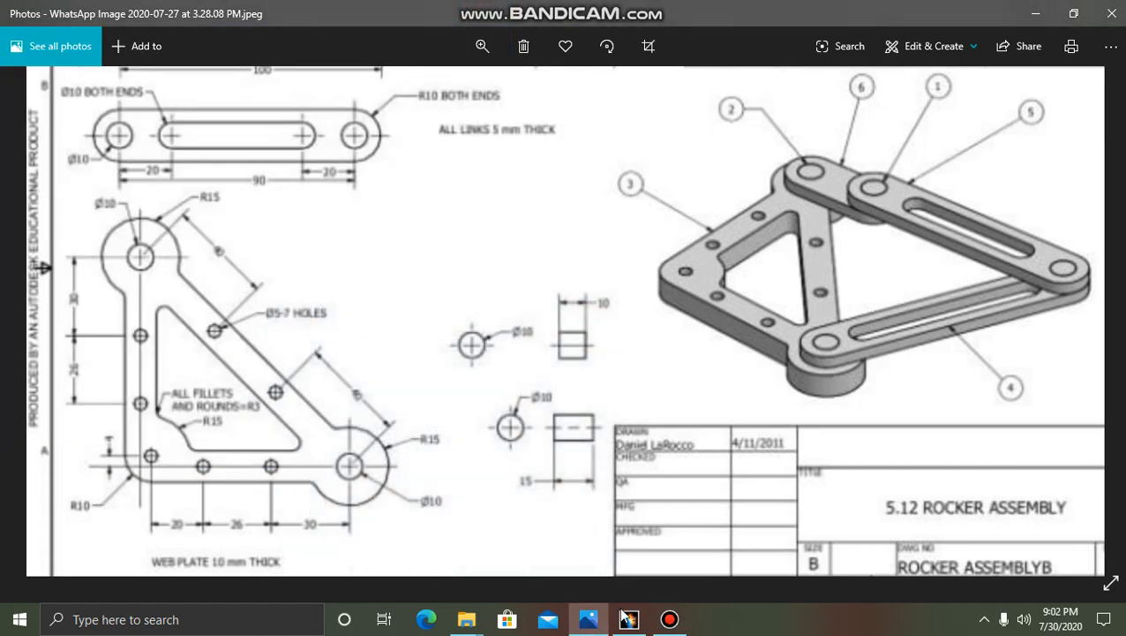
left_click(628, 619)
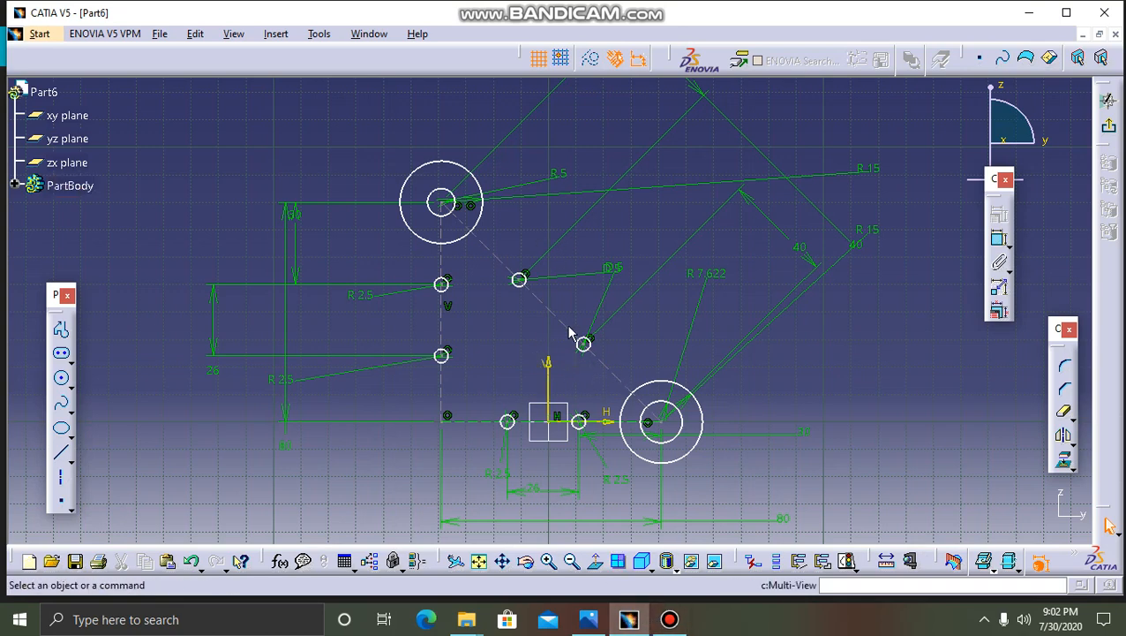
left_click(668, 619)
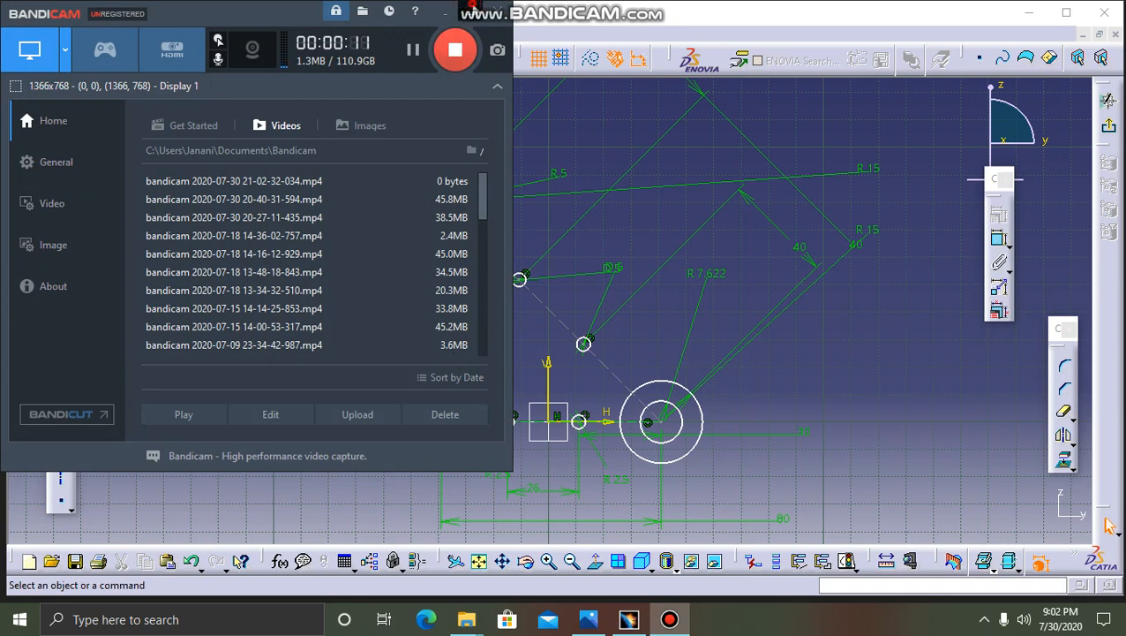
left_click(474, 9)
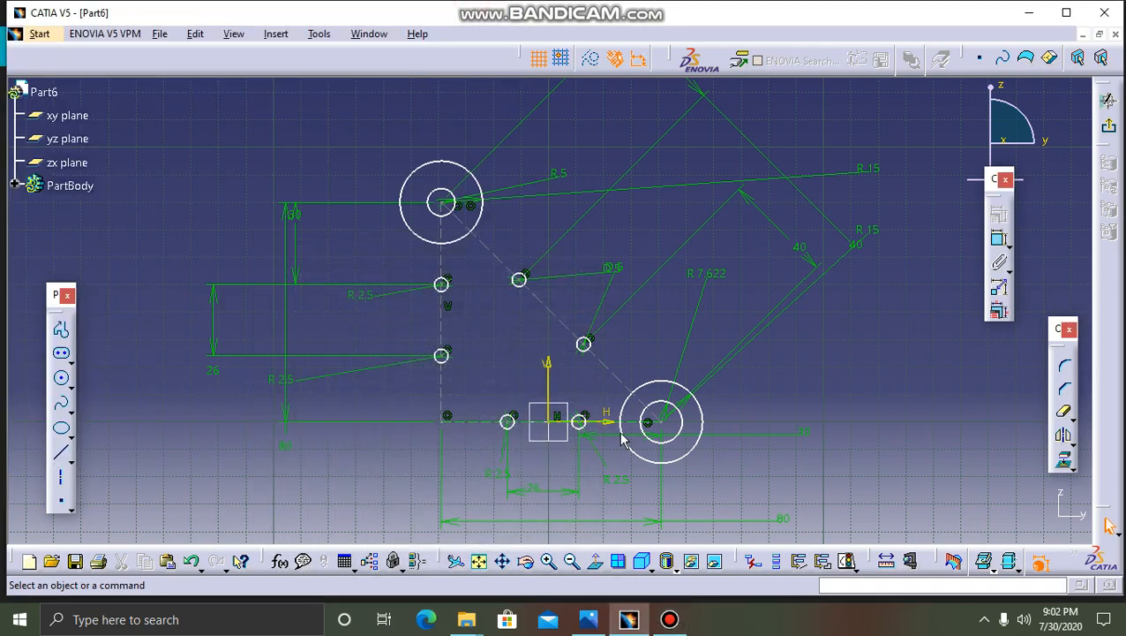
left_click(589, 624)
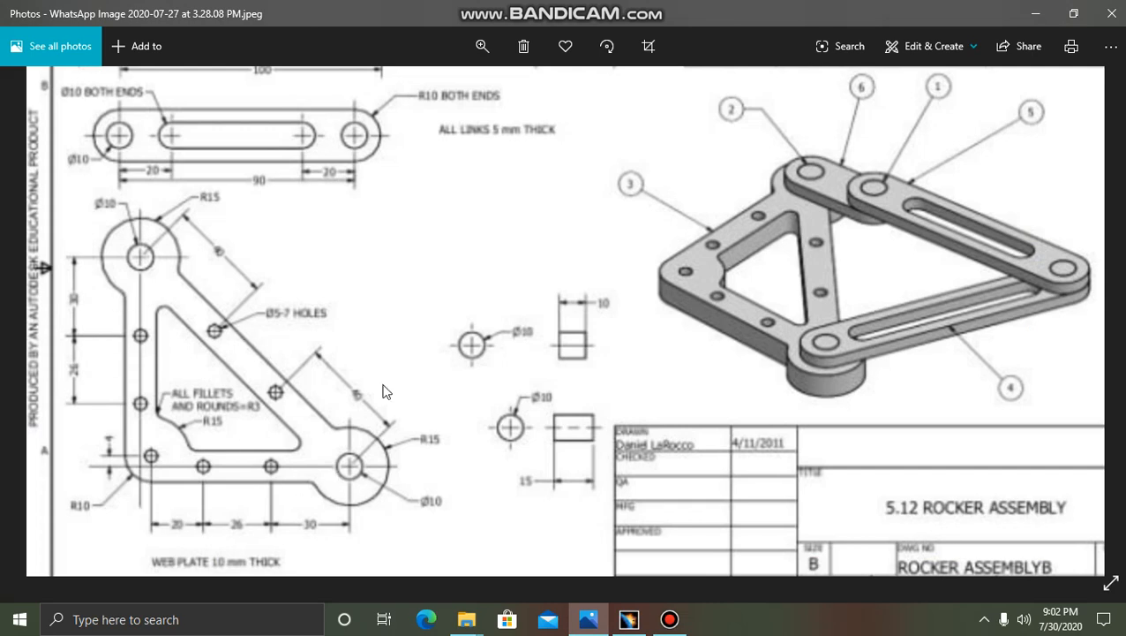
- In CATIA, sketch a vertical outline line down from the upper R15 circle and a horizontal line to the lower R15 circle, about 9.2 and 12.5 mm outside the centrelines
left_click(629, 622)
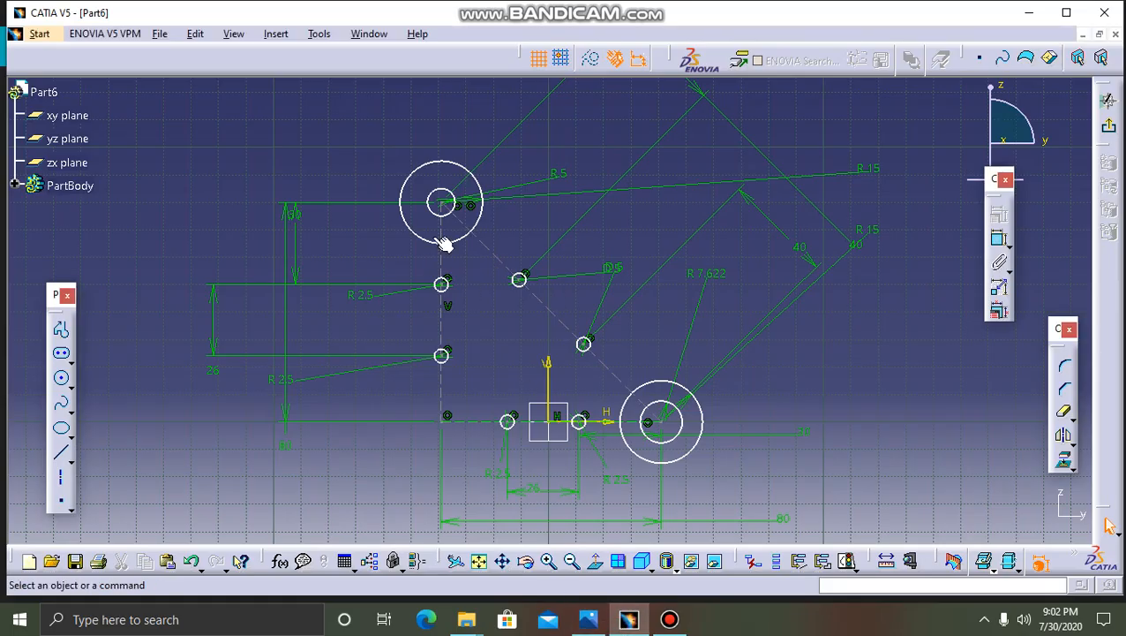
left_click(61, 334)
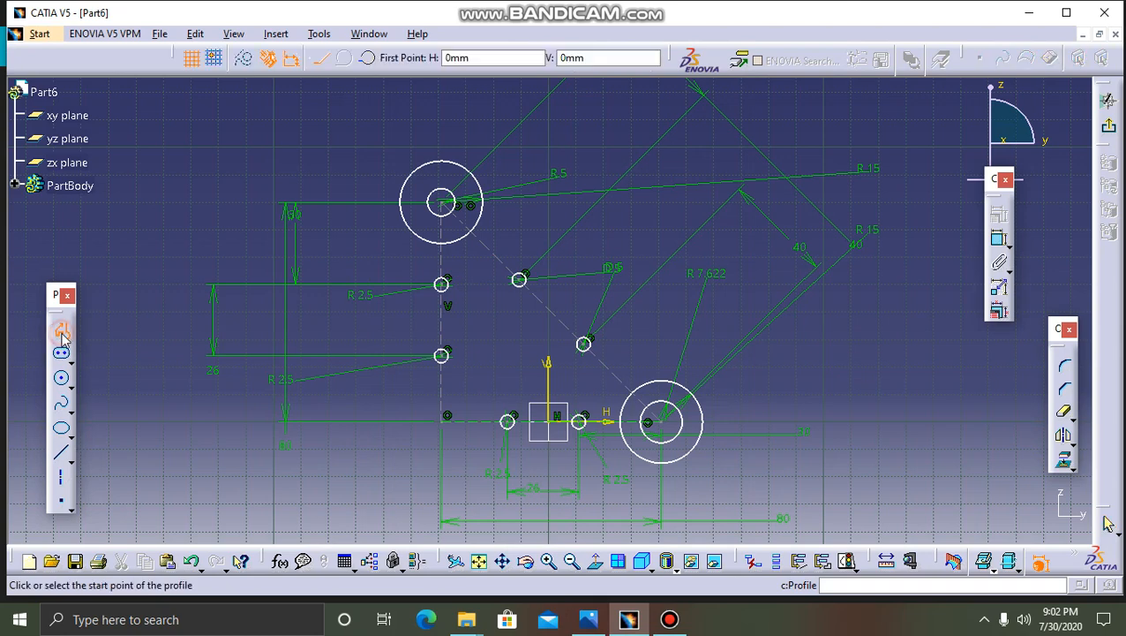
left_click(422, 229)
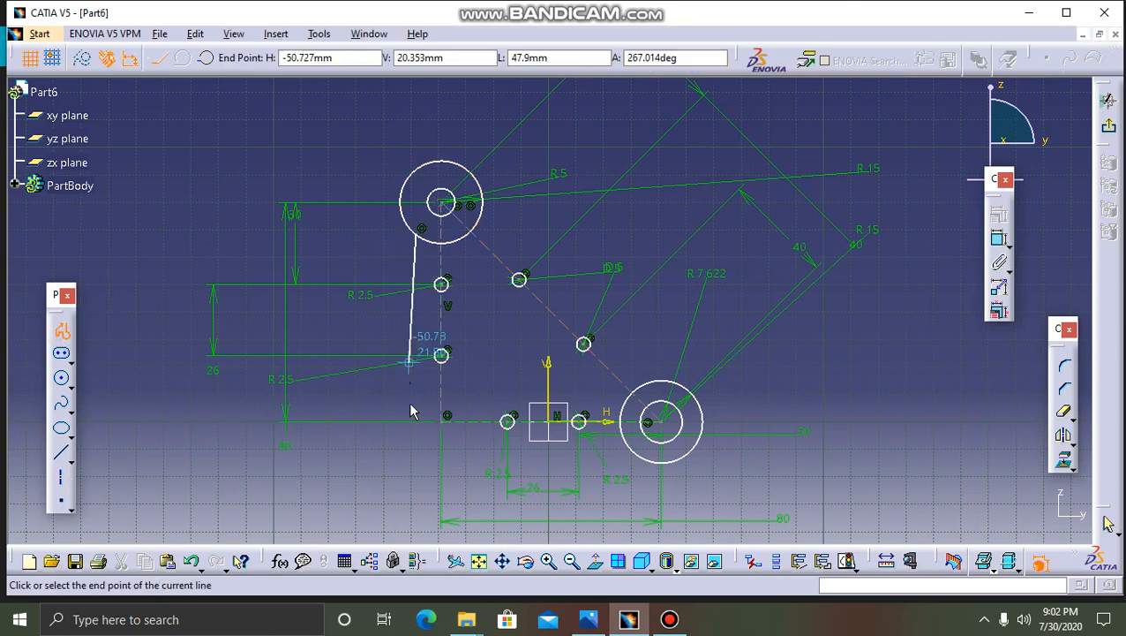
left_click(416, 456)
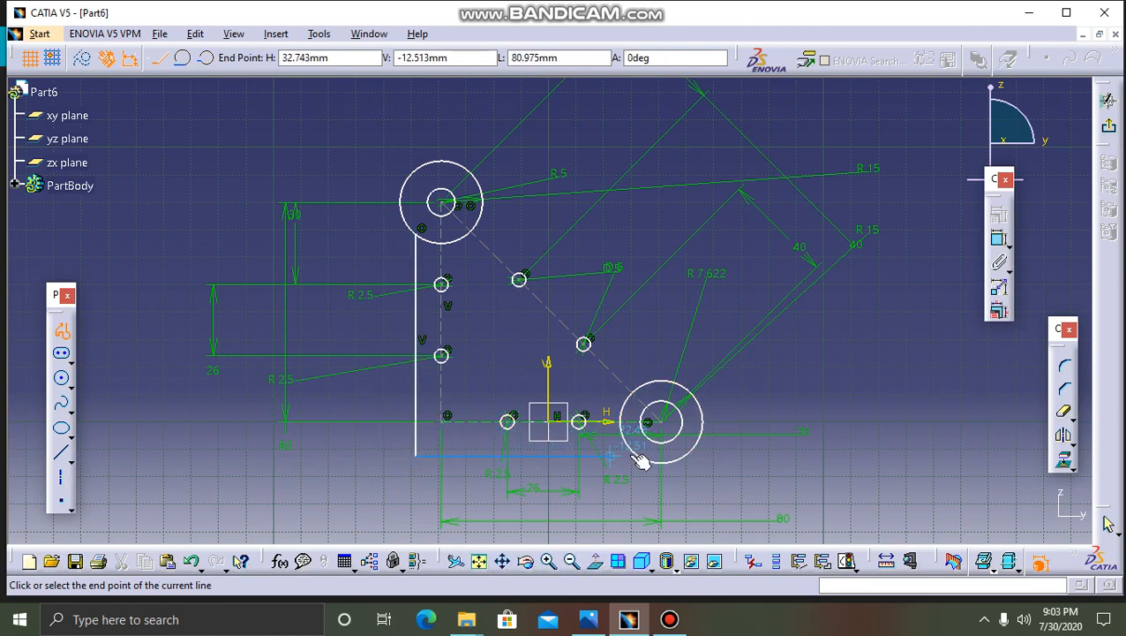
left_click(638, 455)
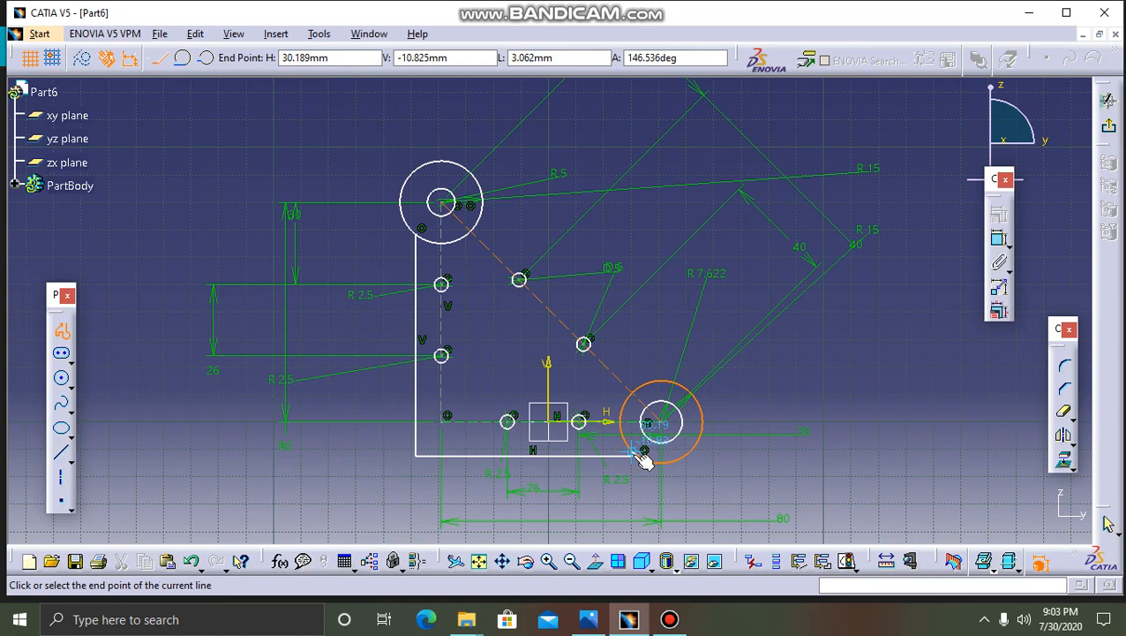
key("Escape")
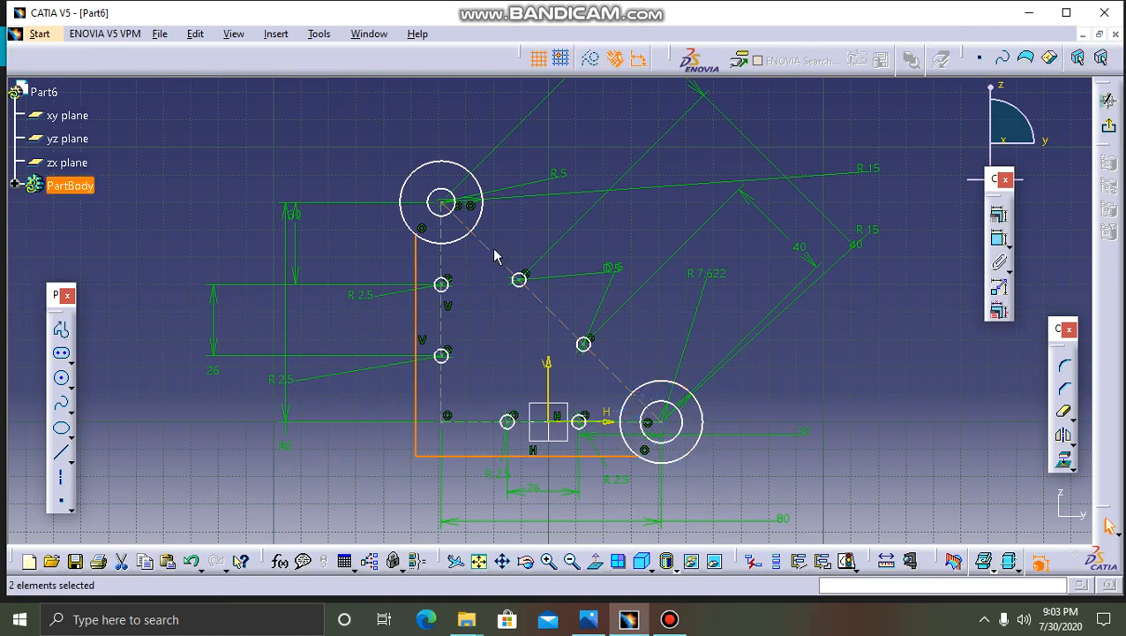
- Sketch a diagonal outline line joining the two R15 circles, about 9.5 mm outside the diagonal construction line
left_click(60, 328)
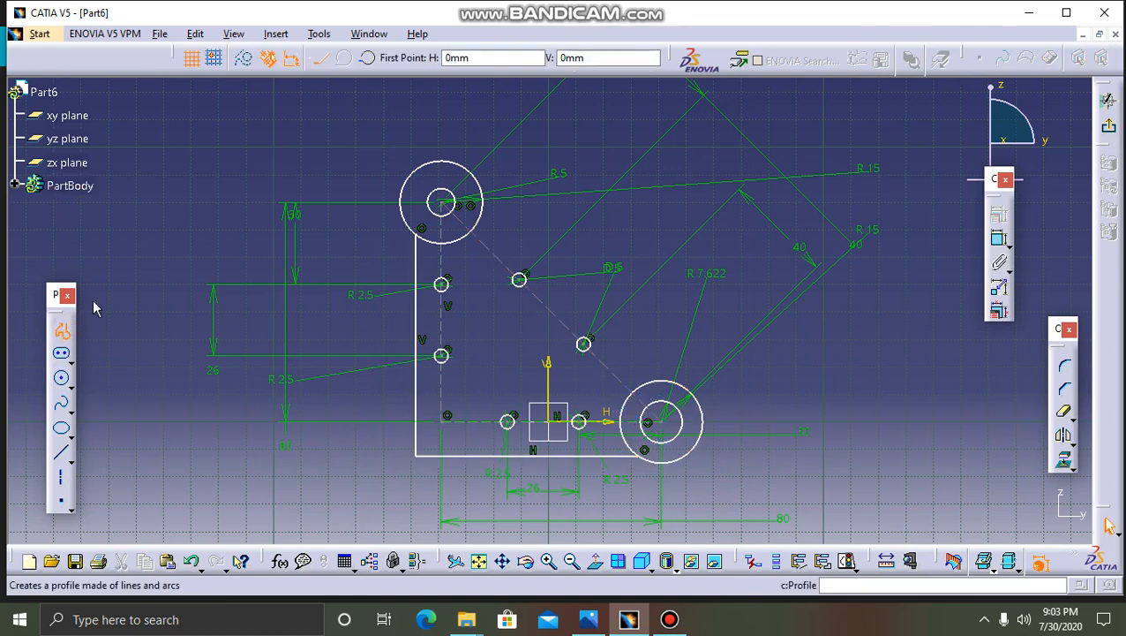
left_click(494, 212)
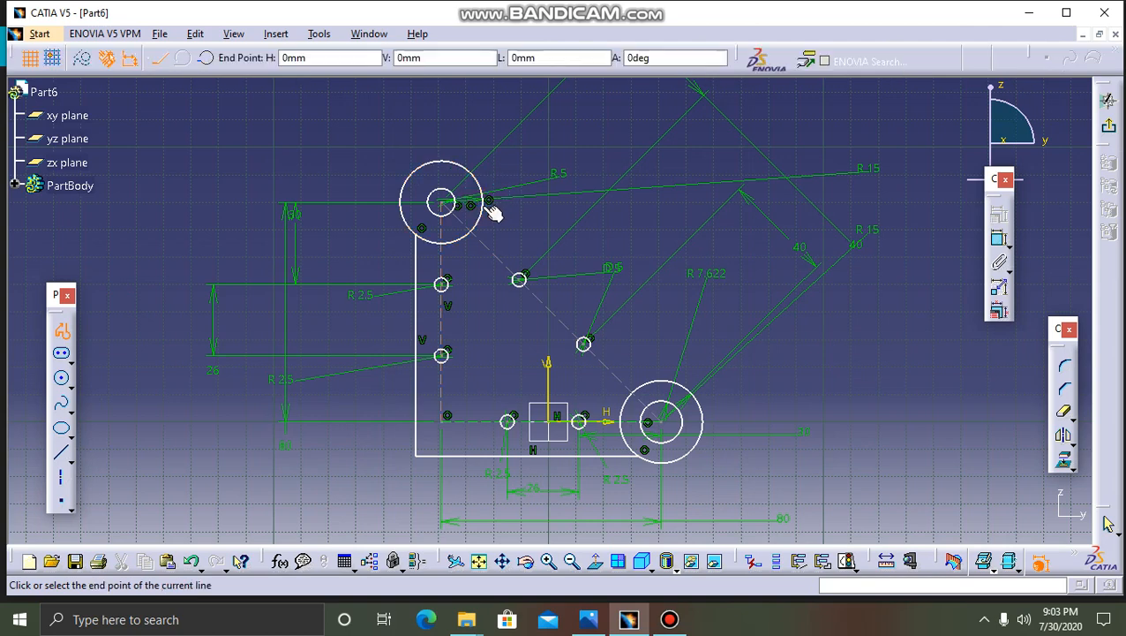
left_click(662, 376)
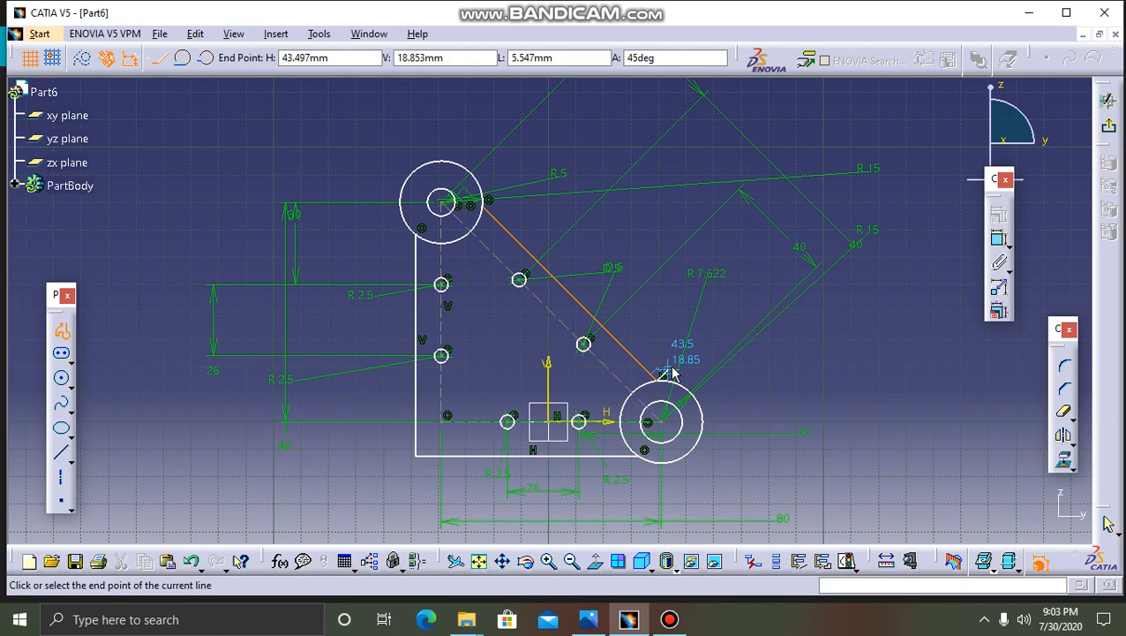
key("Escape")
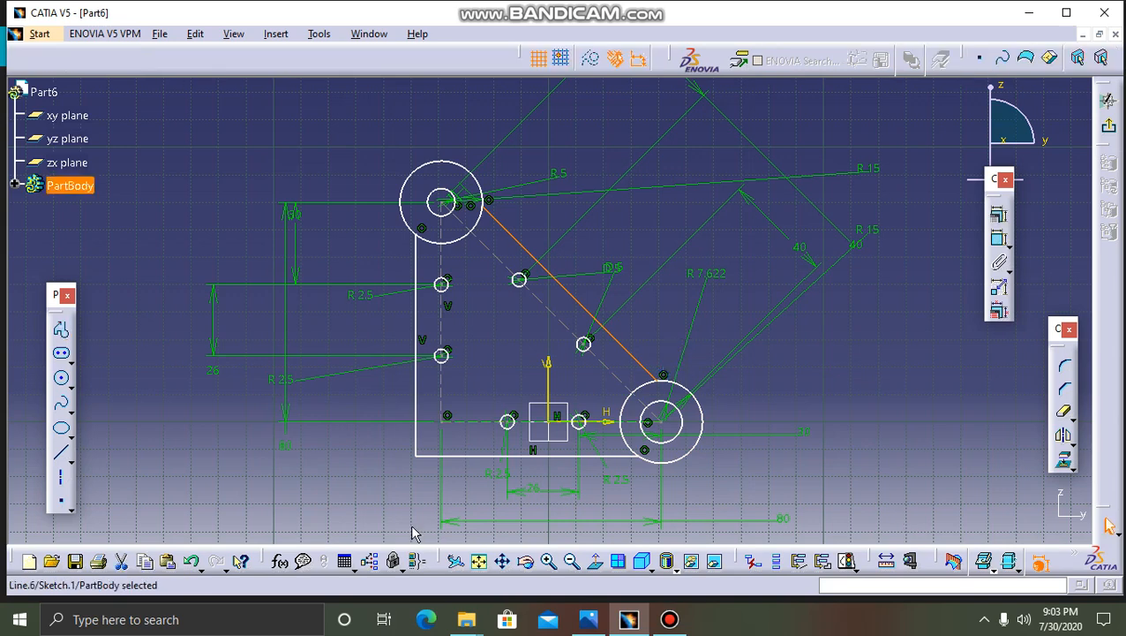
key("Escape")
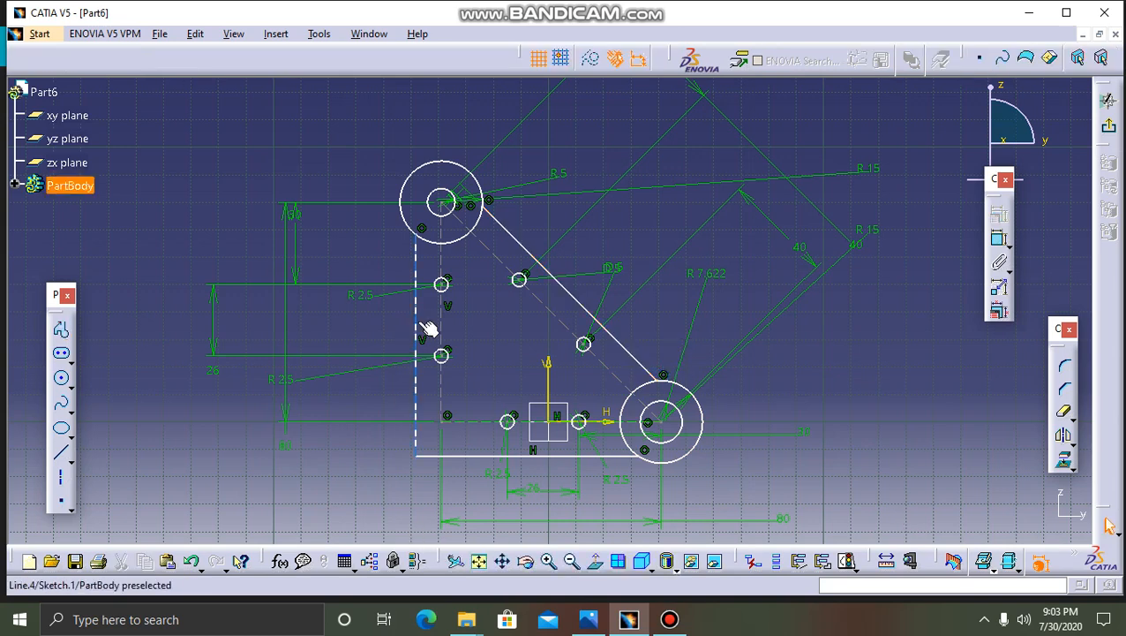
- Dimension the vertical outline line from the vertical construction line and set the offset to 7.5 mm
left_click(416, 323)
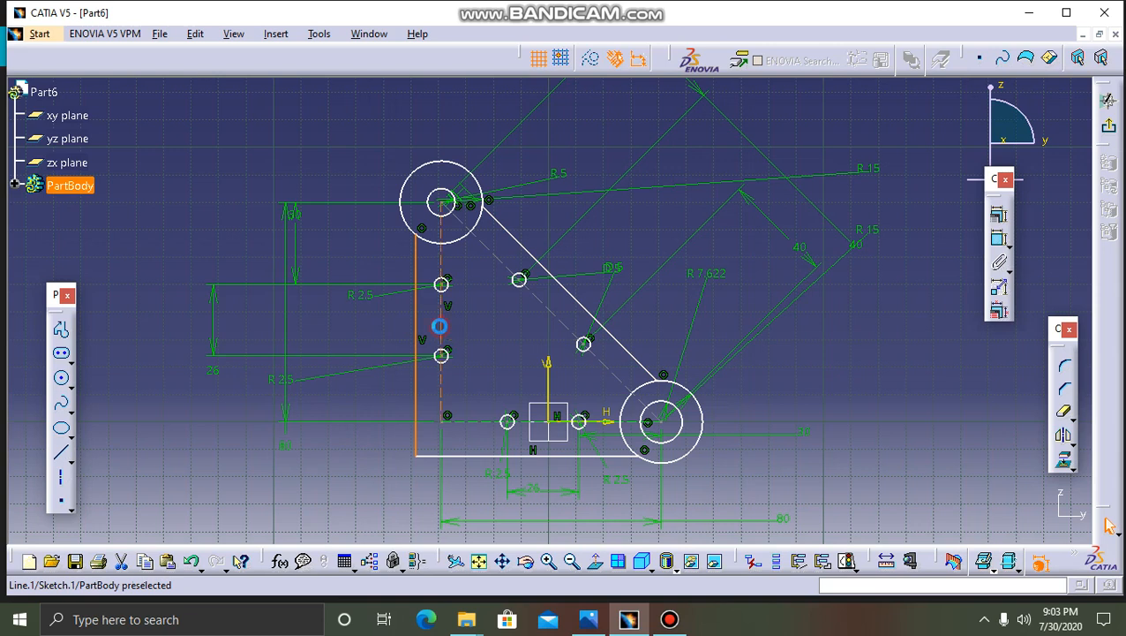
left_click(439, 324, "ctrl")
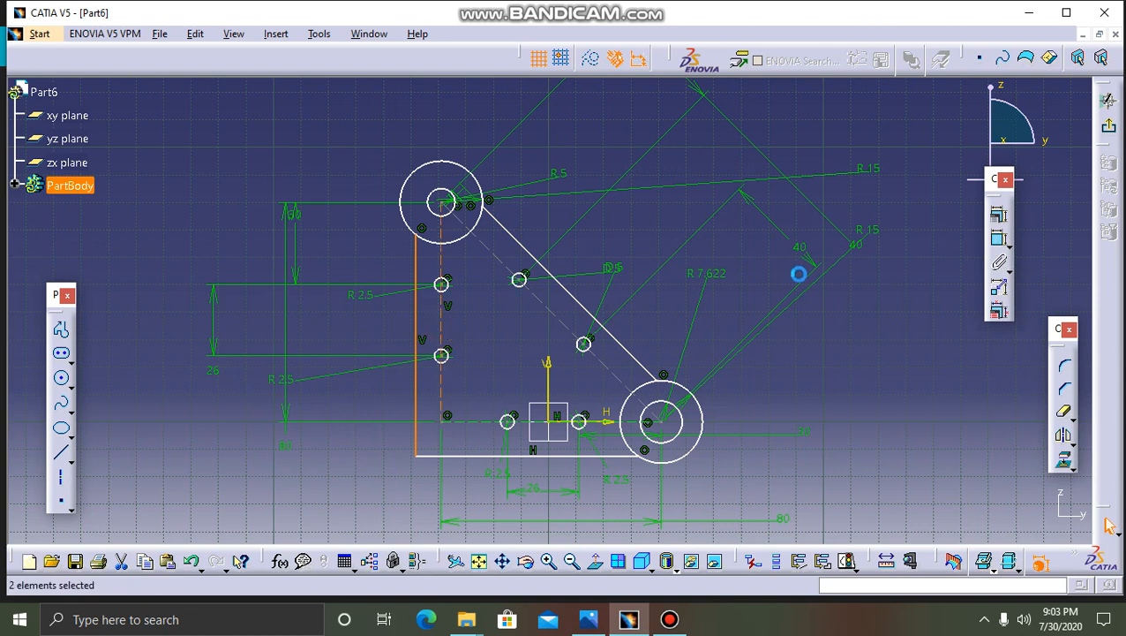
left_click(999, 238)
left_click(601, 133)
double_click(601, 135)
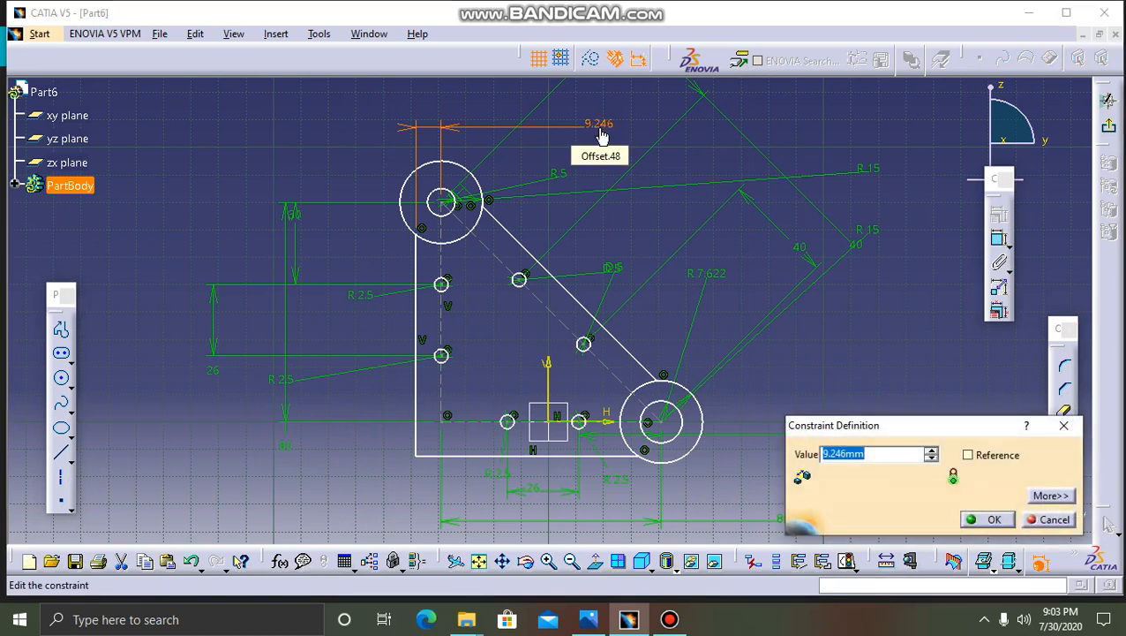
type("7.5")
key("Return")
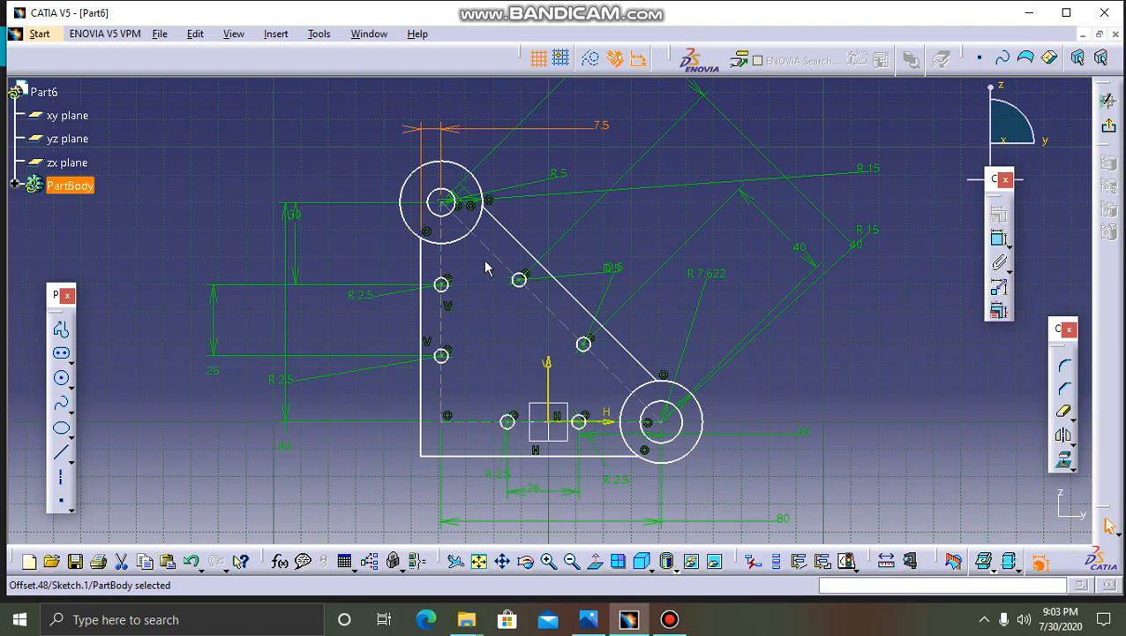
- Dimension the diagonal outline line from the diagonal construction line and set the offset to 7.5 mm
left_click(519, 239)
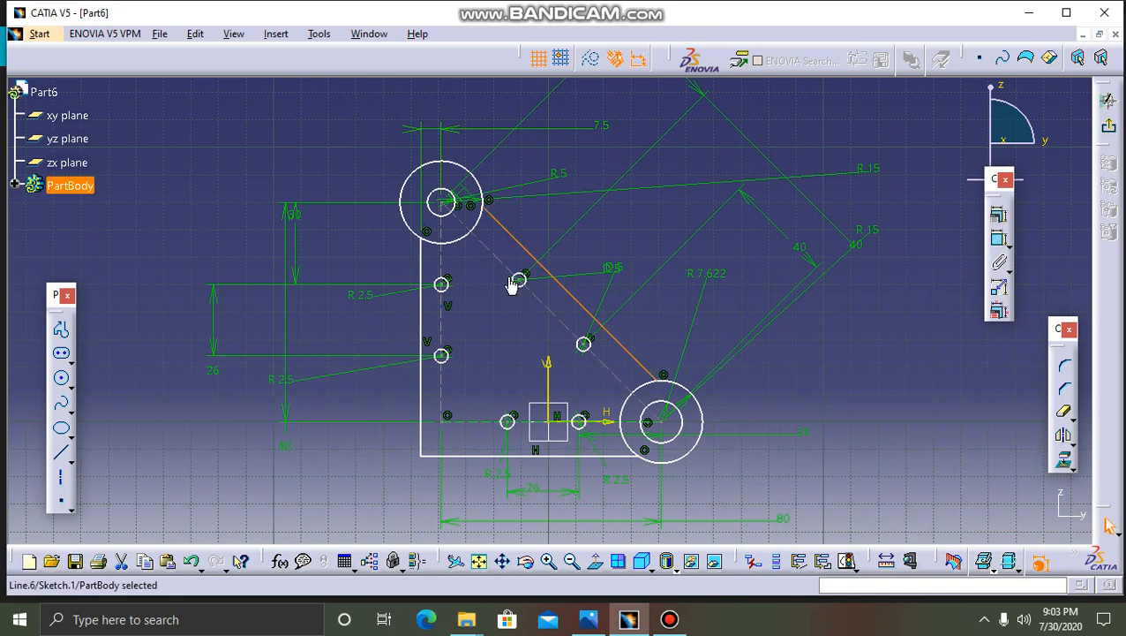
left_click(518, 279, "ctrl")
left_click(1000, 238)
left_click(871, 335)
double_click(870, 331)
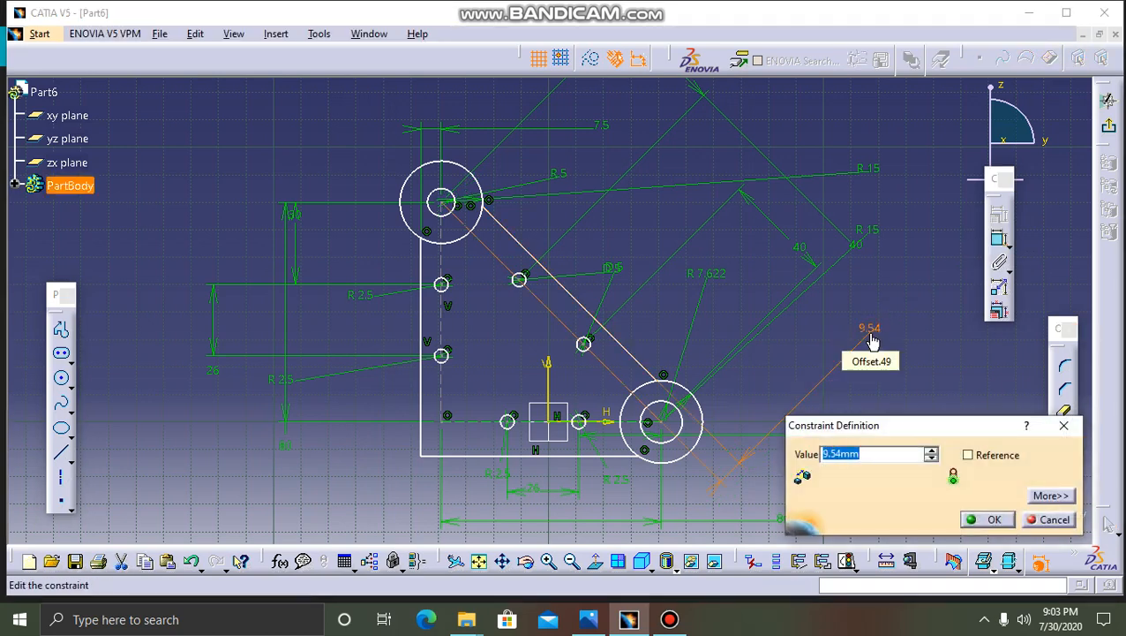
type("7.5")
key("Return")
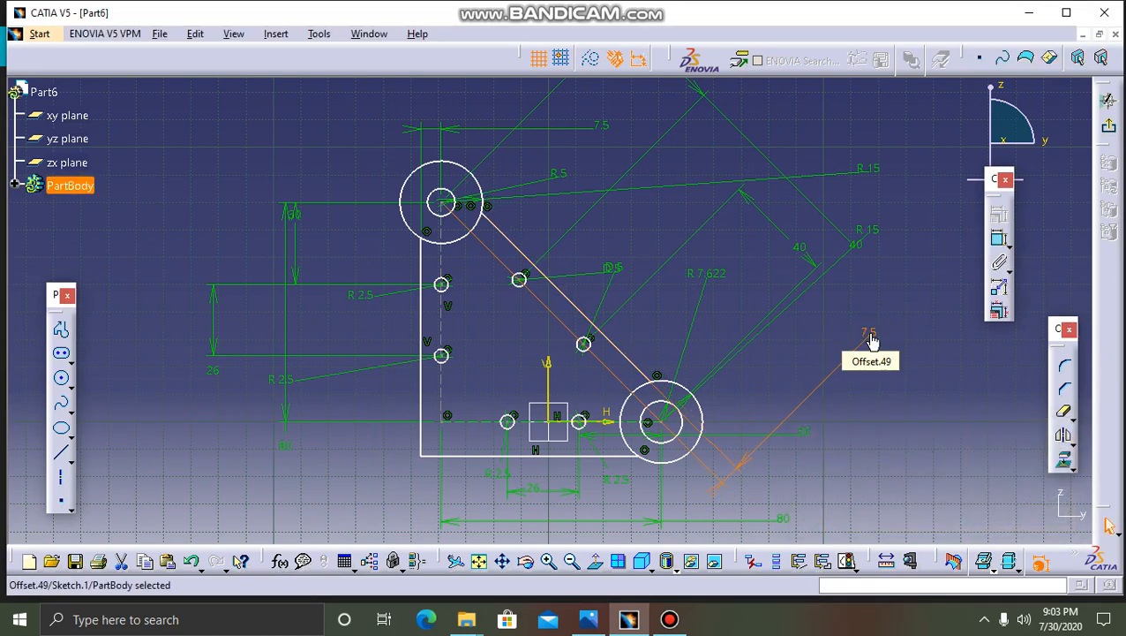
- Dimension the bottom outline line from the horizontal construction line and set the offset to 7.5 mm
left_click(497, 457)
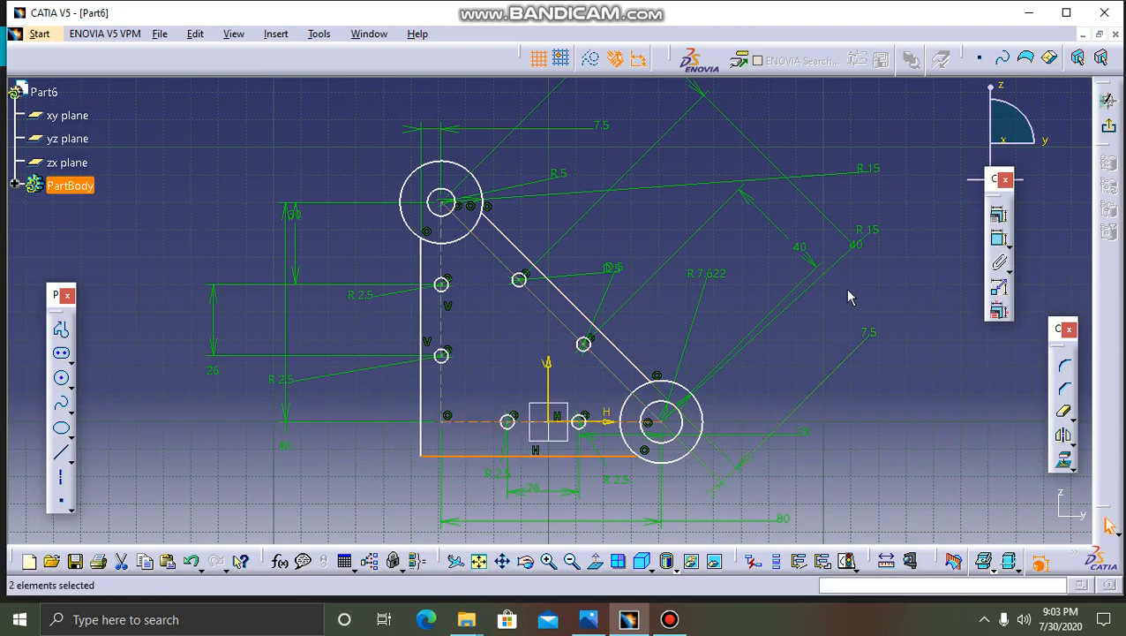
left_click(999, 240)
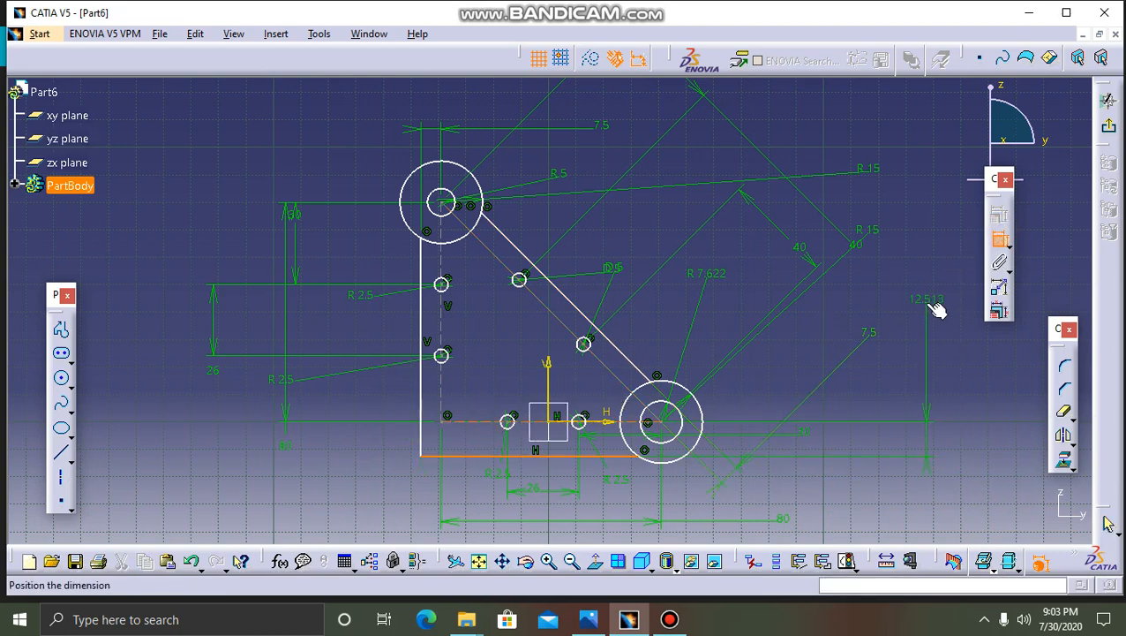
left_click(928, 313)
double_click(929, 313)
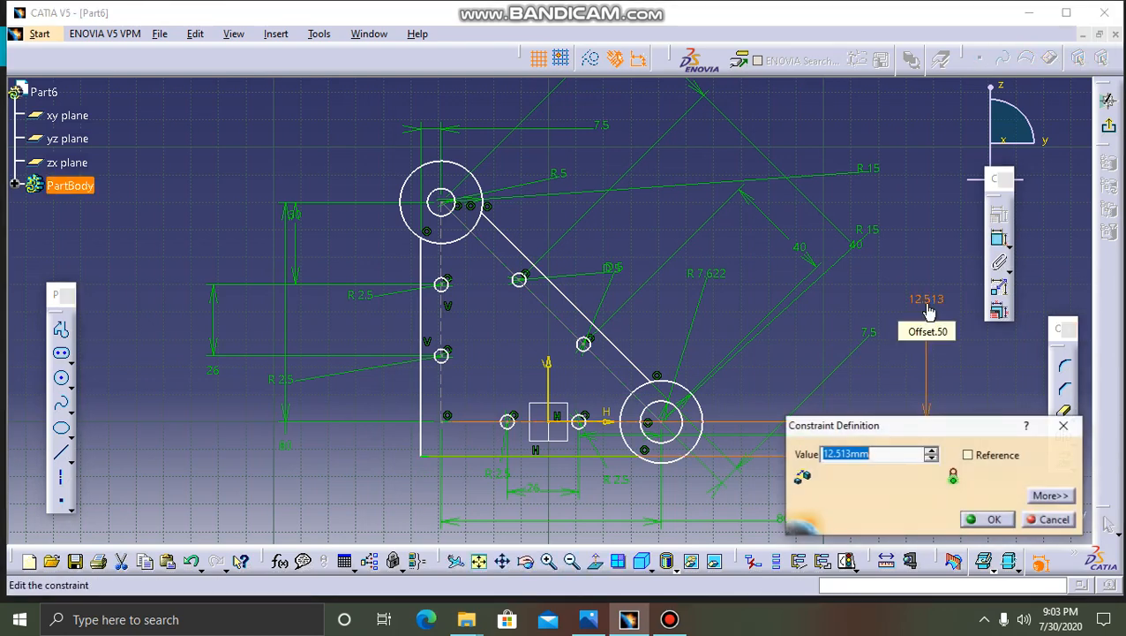
type("7.")
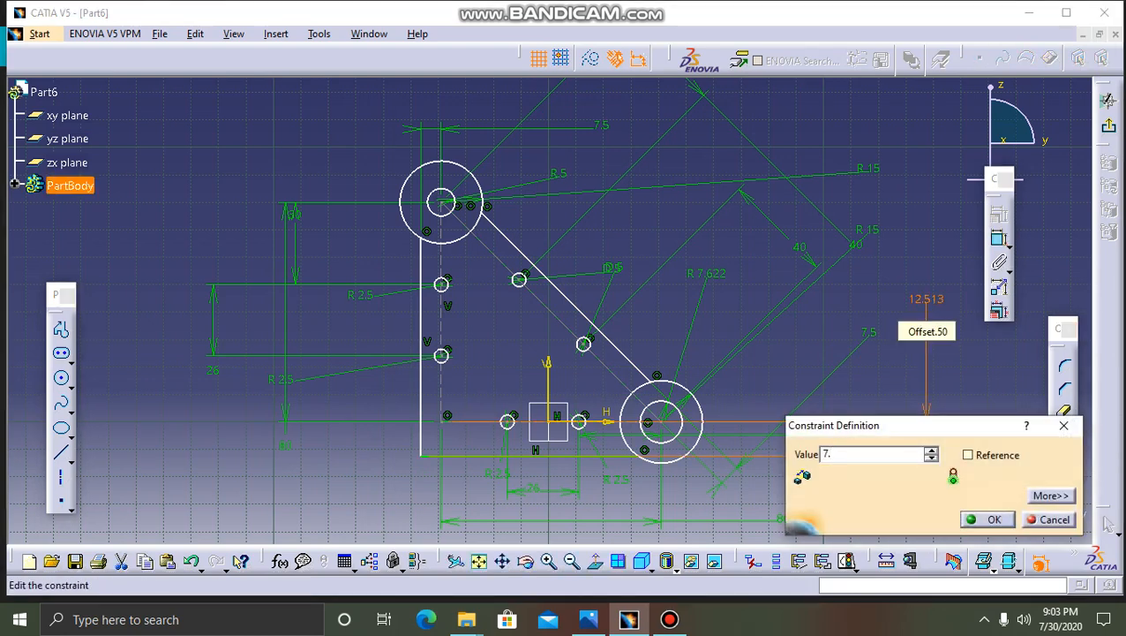
type("5")
key("Return")
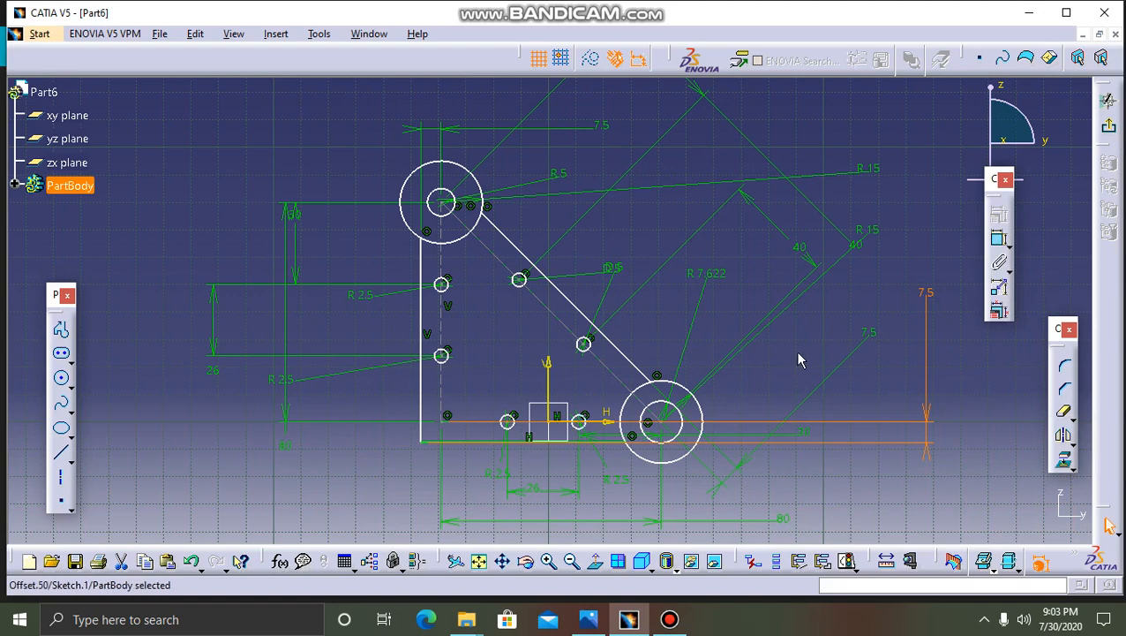
left_click(797, 356)
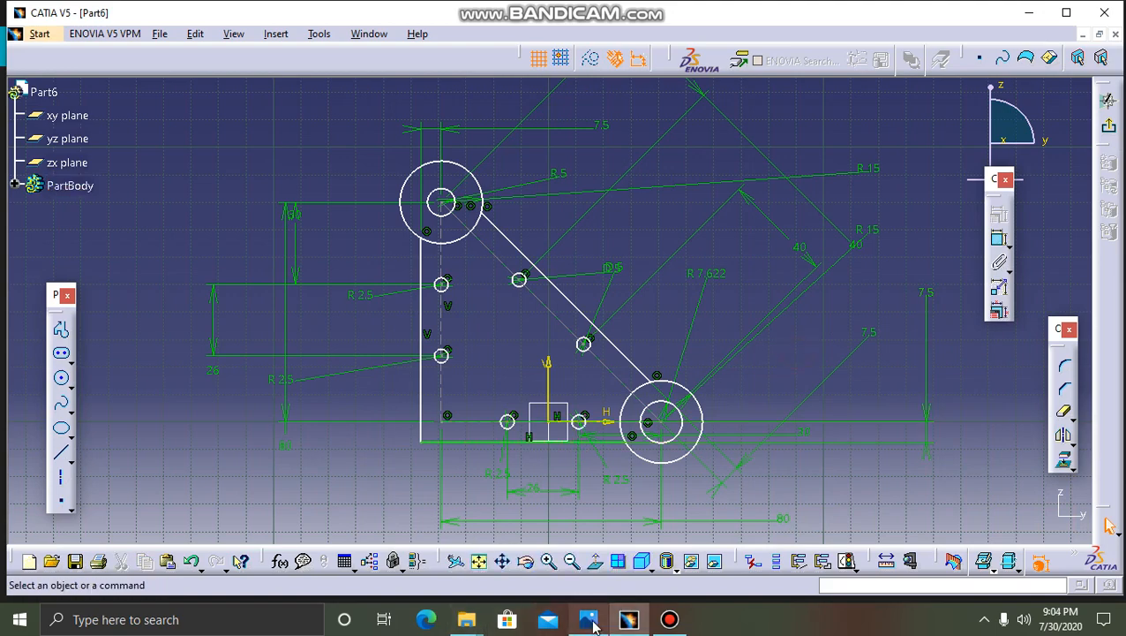
- Check the web plate's corner in the reference drawing in Photos, then round the sketch's lower-left corner in CATIA with a radius of about 10.7 mm
left_click(590, 621)
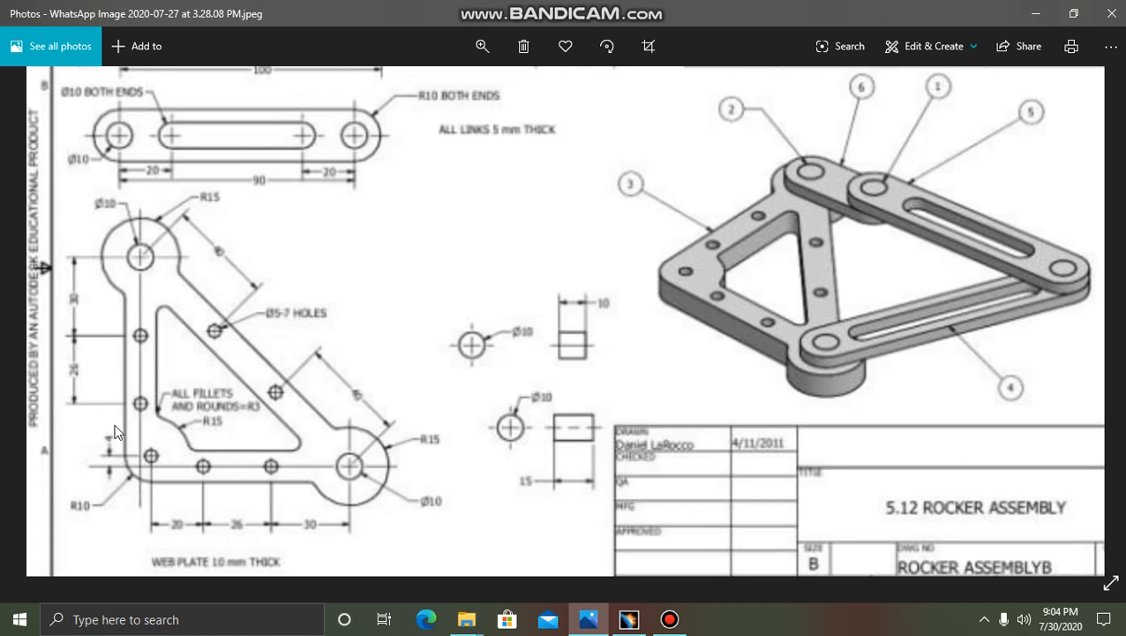
left_click(628, 619)
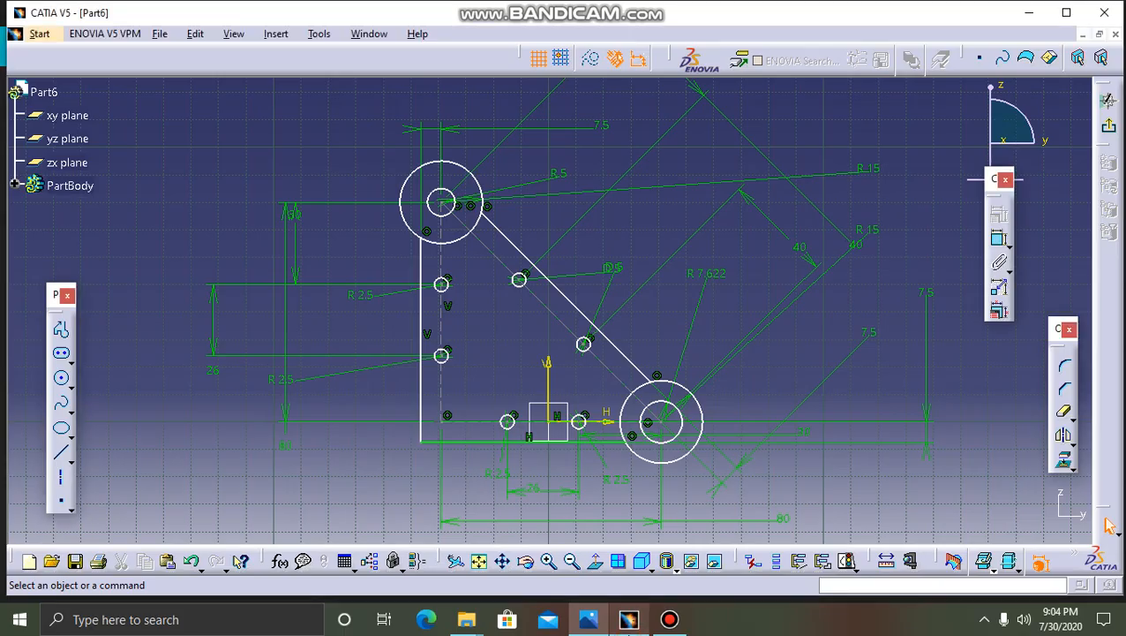
left_click(1064, 365)
left_click(421, 408)
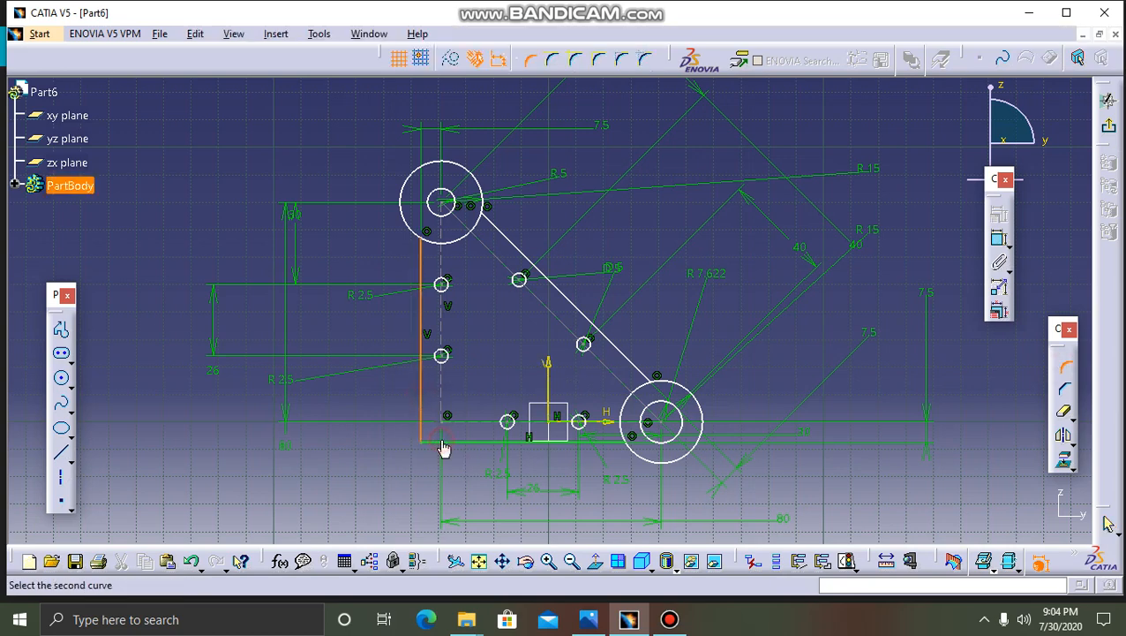
left_click(445, 442)
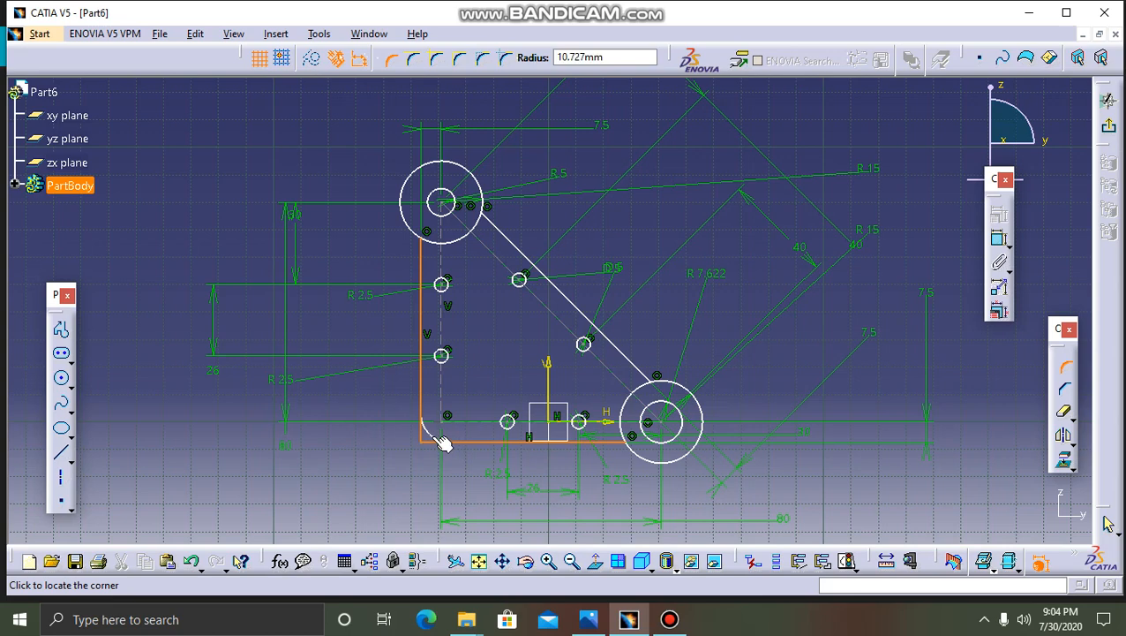
left_click(442, 442)
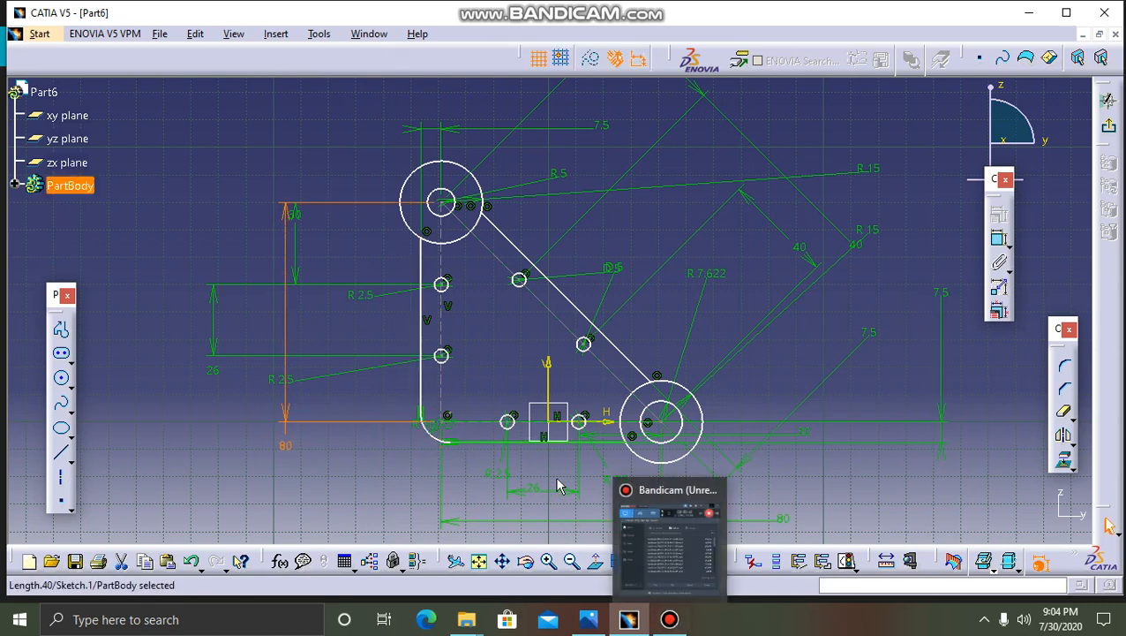
left_click(386, 486)
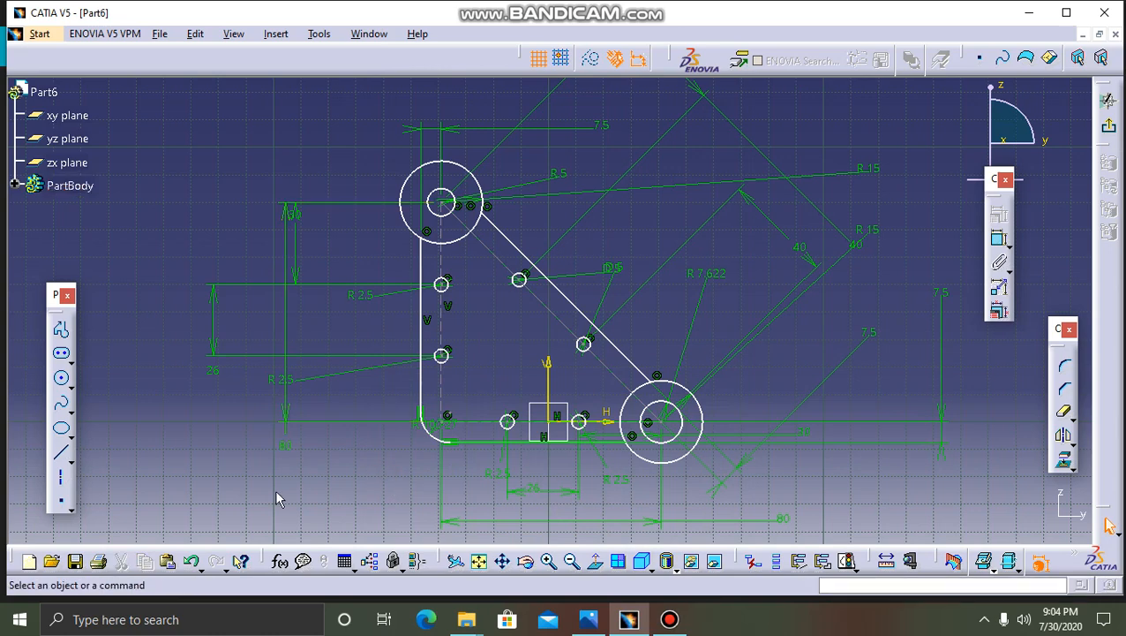
double_click(442, 430)
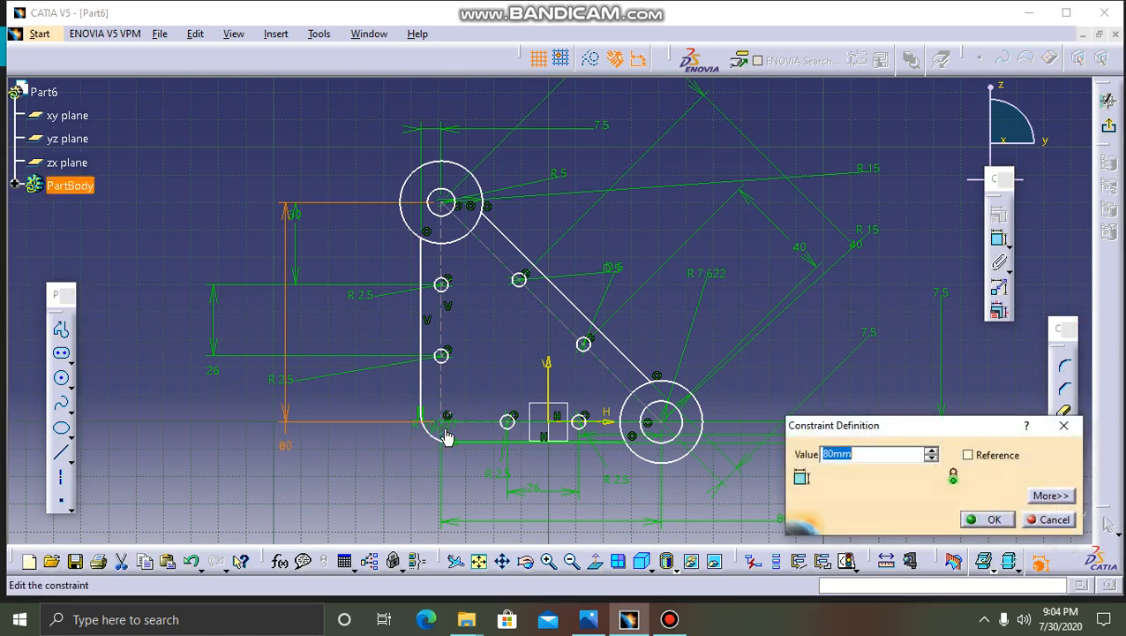
left_click(409, 476)
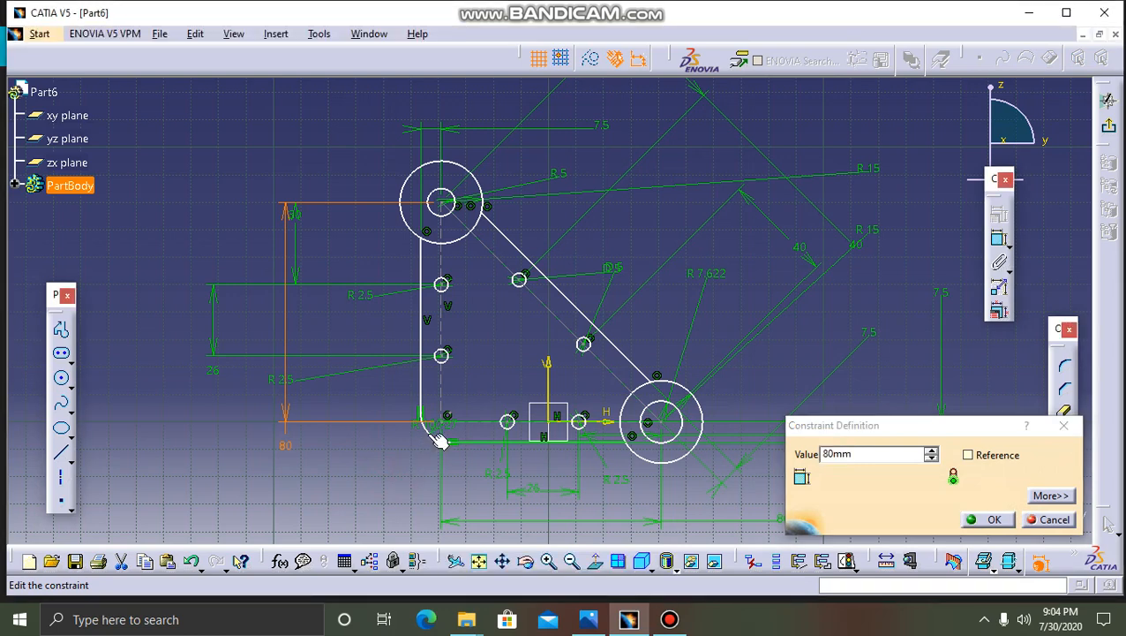
left_click(1063, 424)
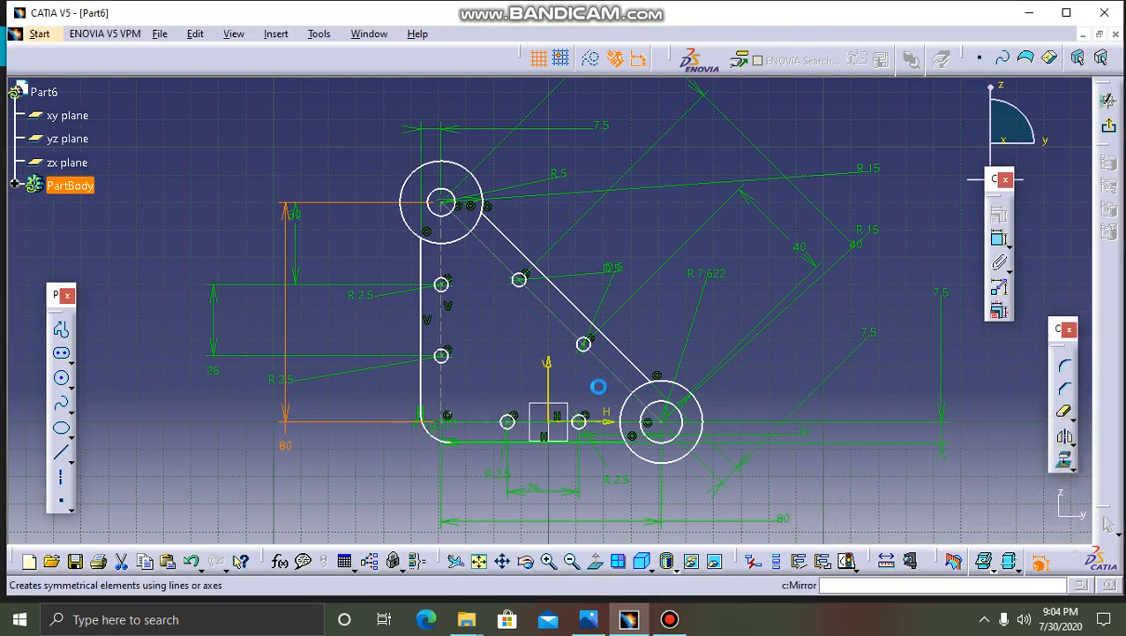
- Set the radius of the web plate sketch's rounded lower-left corner to 10 mm
double_click(434, 427)
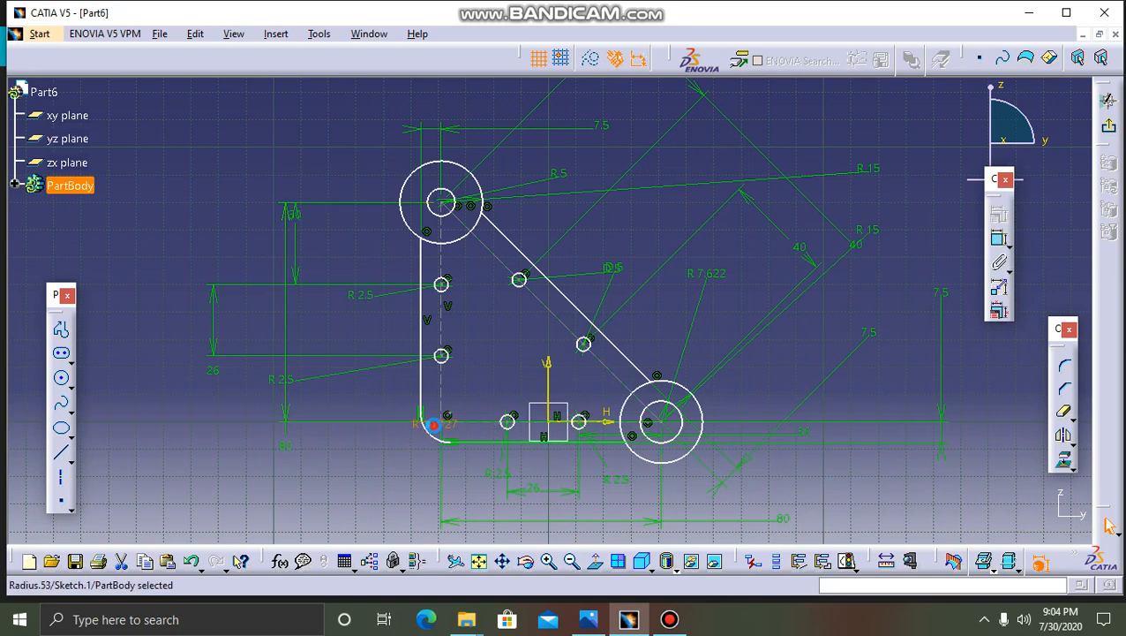
type("10")
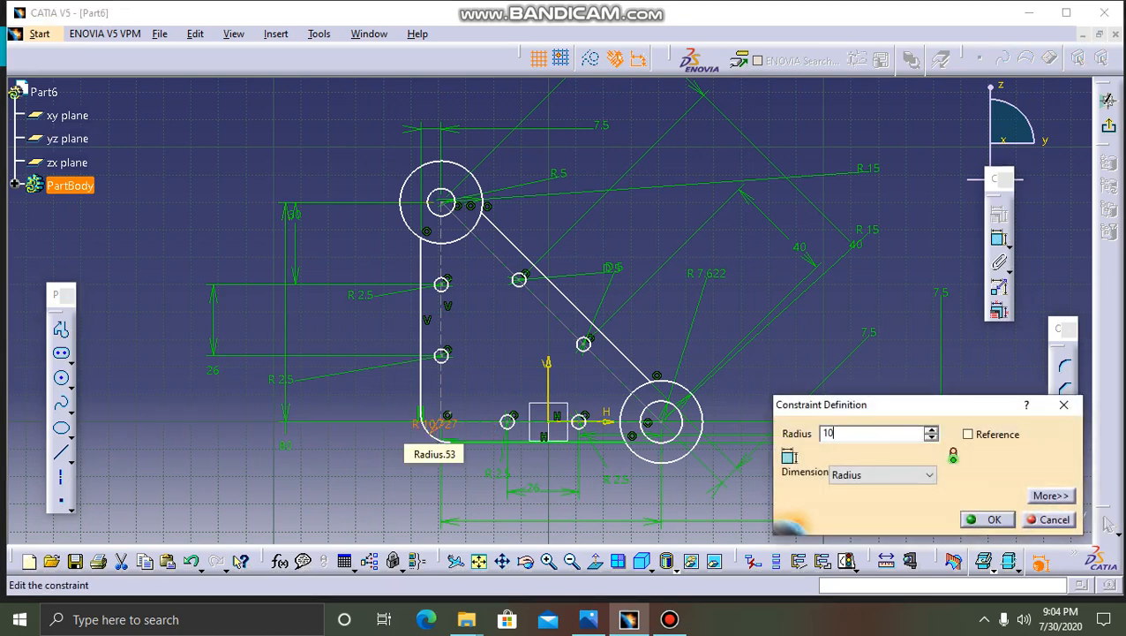
key("Return")
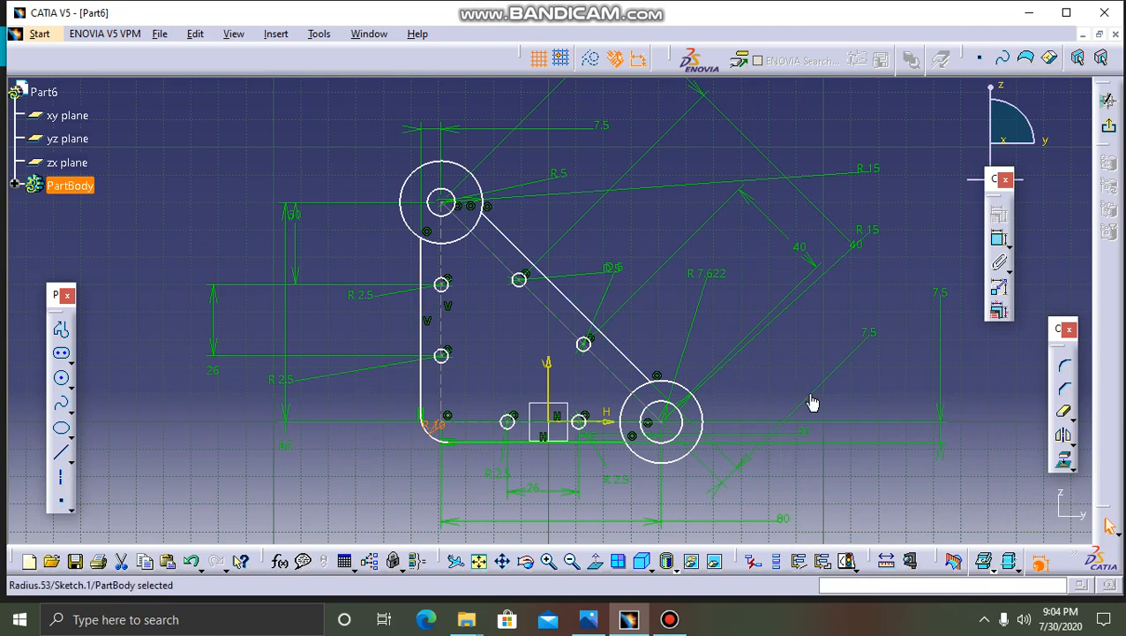
left_click(781, 350)
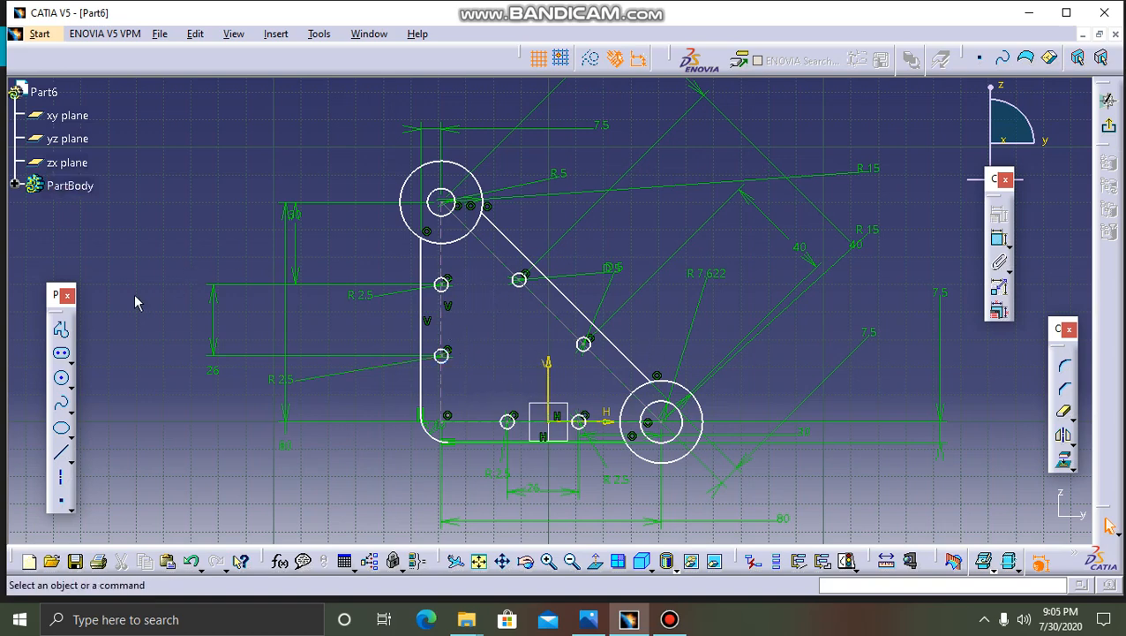
- Draw a circle inside the plate outline near the rounded corner and set its diameter to 5 mm
left_click(62, 380)
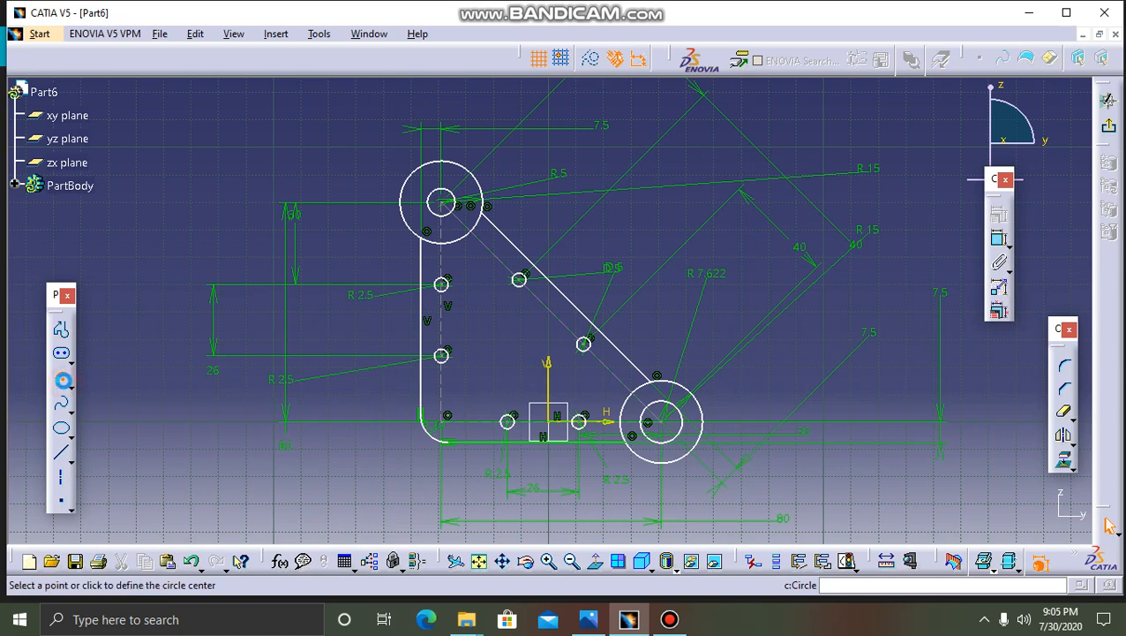
left_click(461, 399)
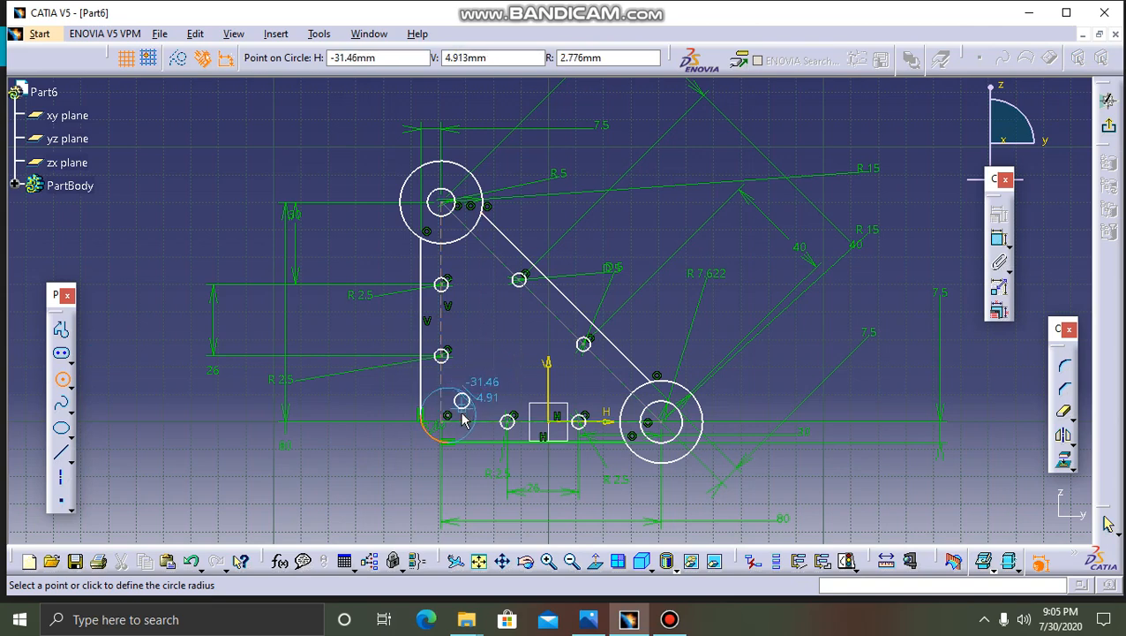
left_click(504, 325)
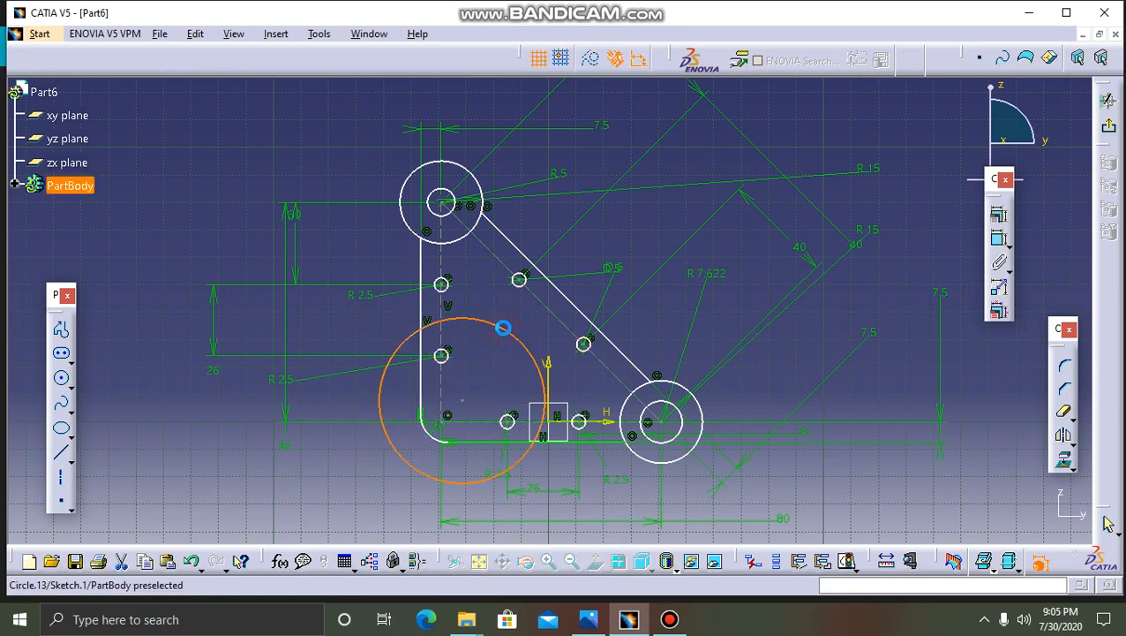
left_click(997, 238)
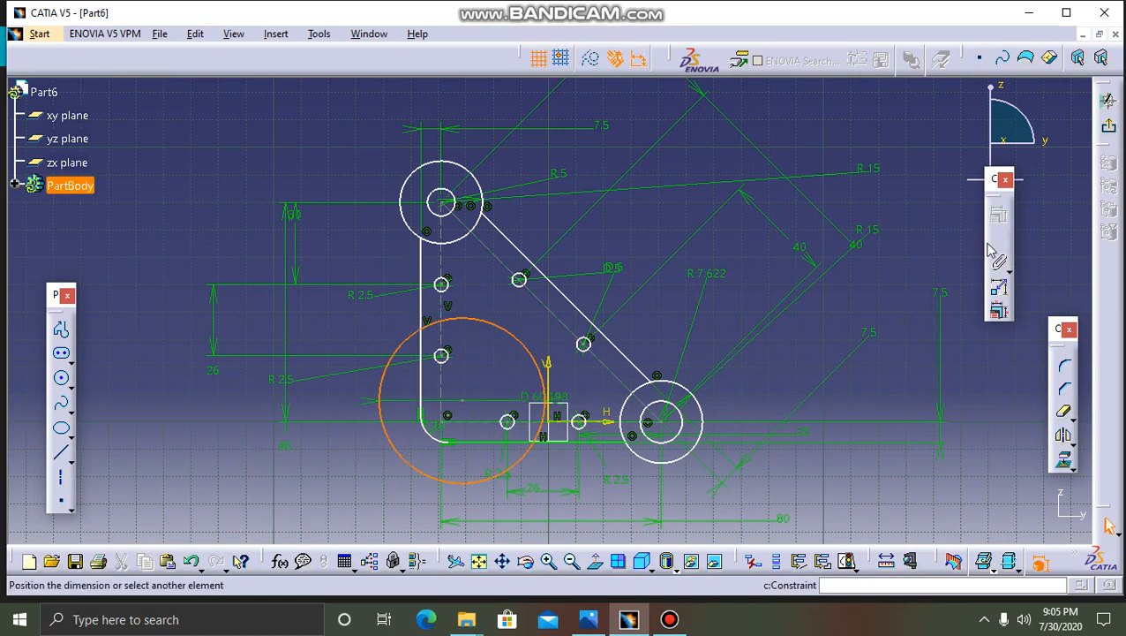
left_click(222, 224)
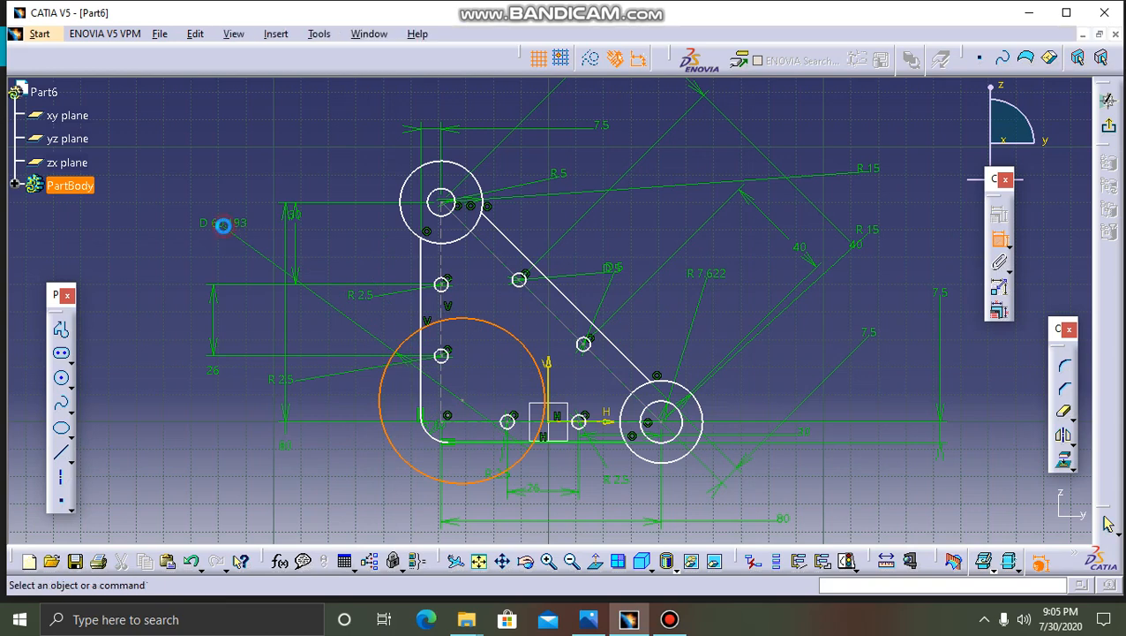
double_click(224, 224)
type("5")
key("Return")
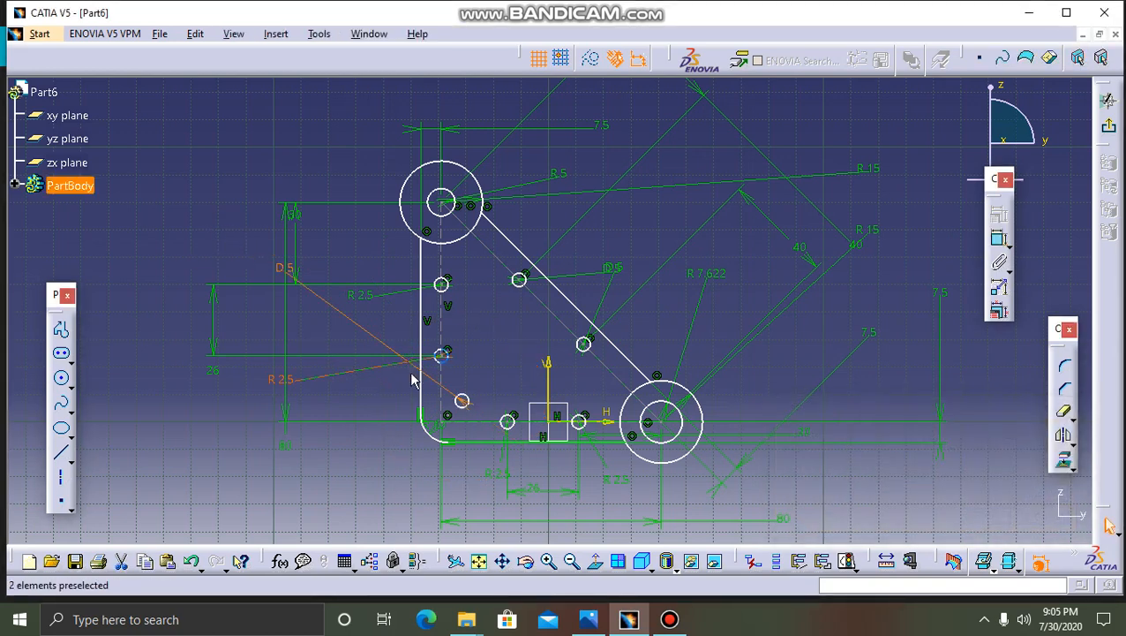
- Dimension the corner hole's centre from the horizontal construction line and set the offset to 4 mm
left_click(466, 400)
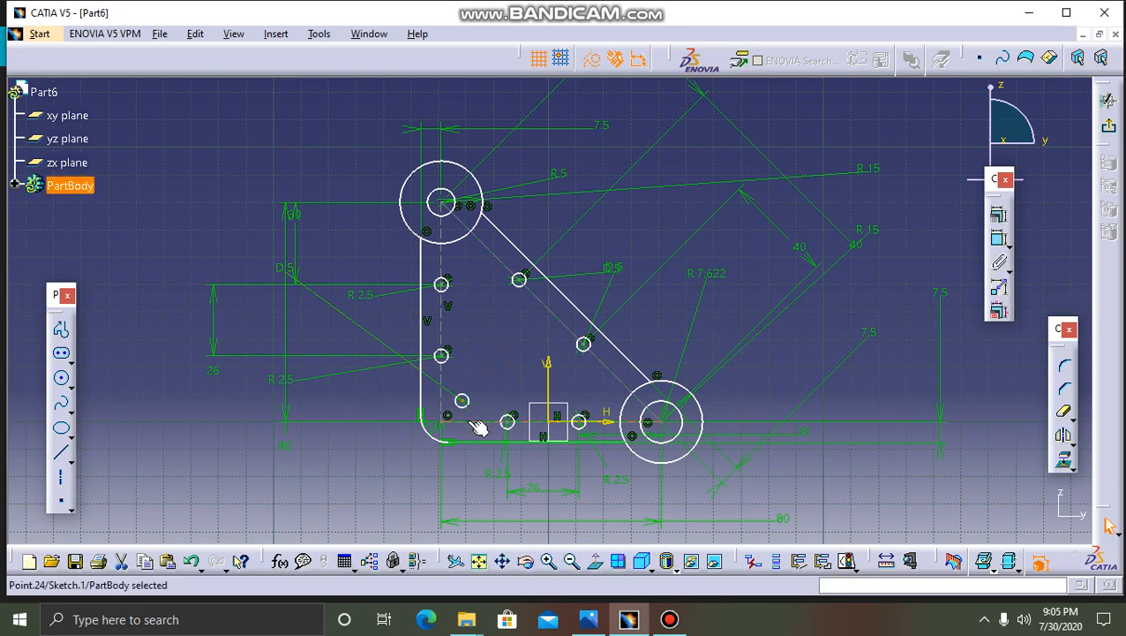
left_click(462, 421, "ctrl")
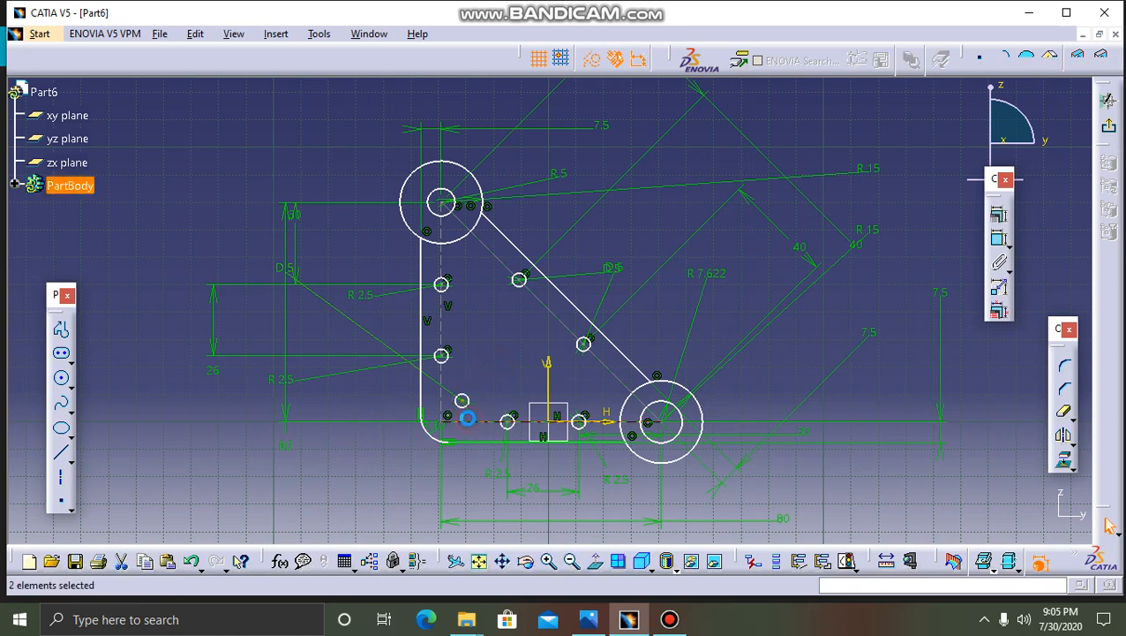
left_click(998, 238)
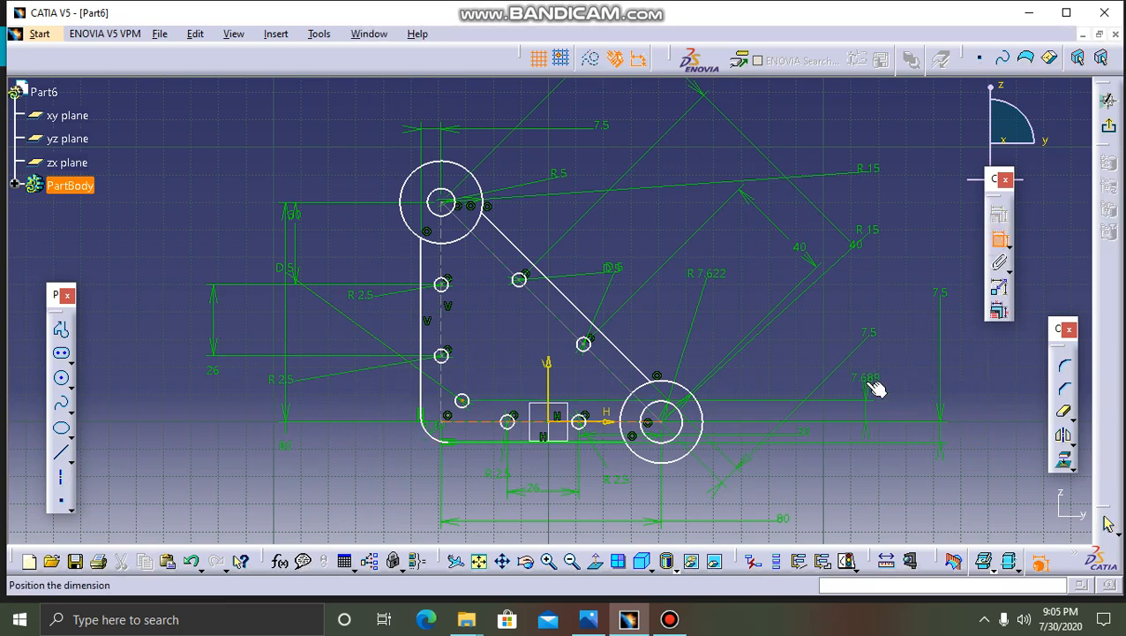
left_click(874, 388)
double_click(867, 385)
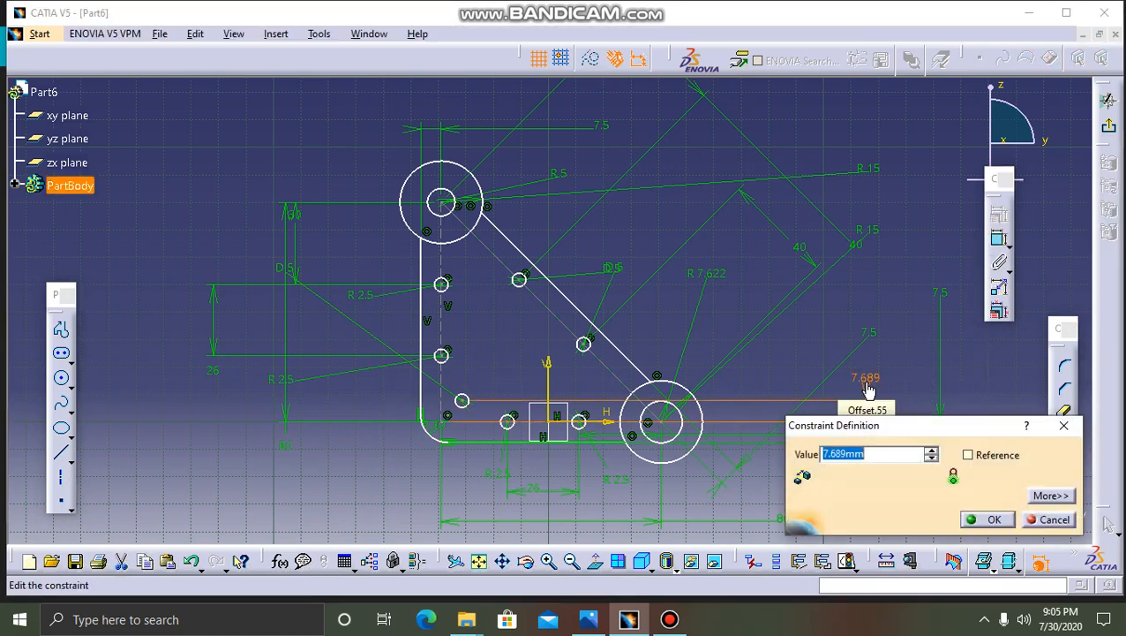
type("4")
key("Return")
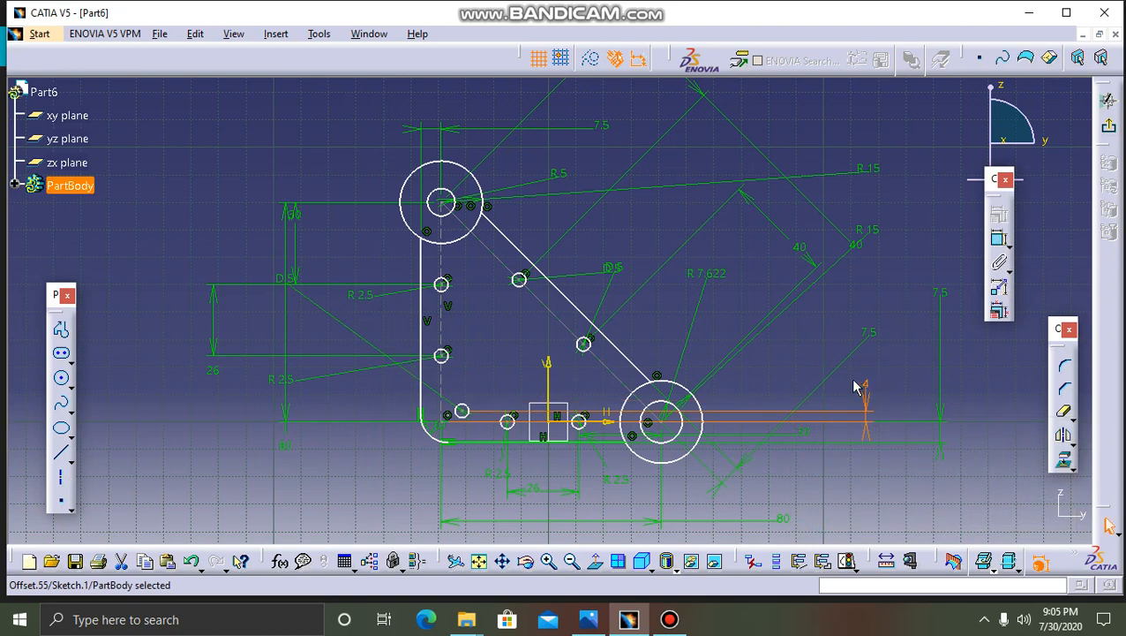
- Dimension the corner hole's centre from the vertical construction line and set the offset to 4 mm
left_click(461, 410)
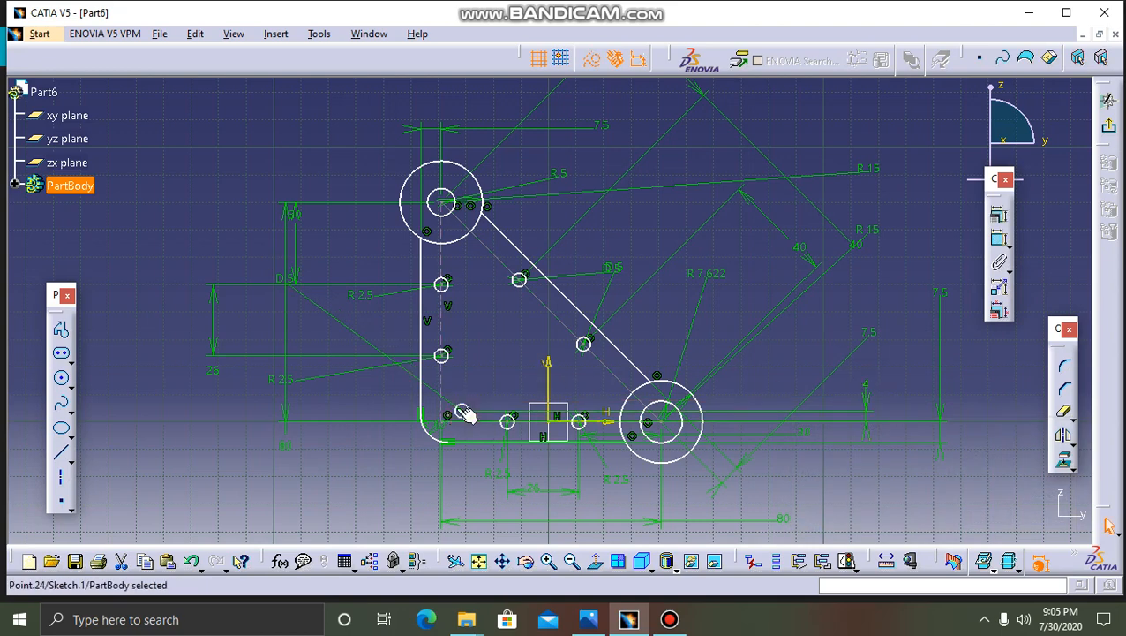
left_click(439, 383, "ctrl")
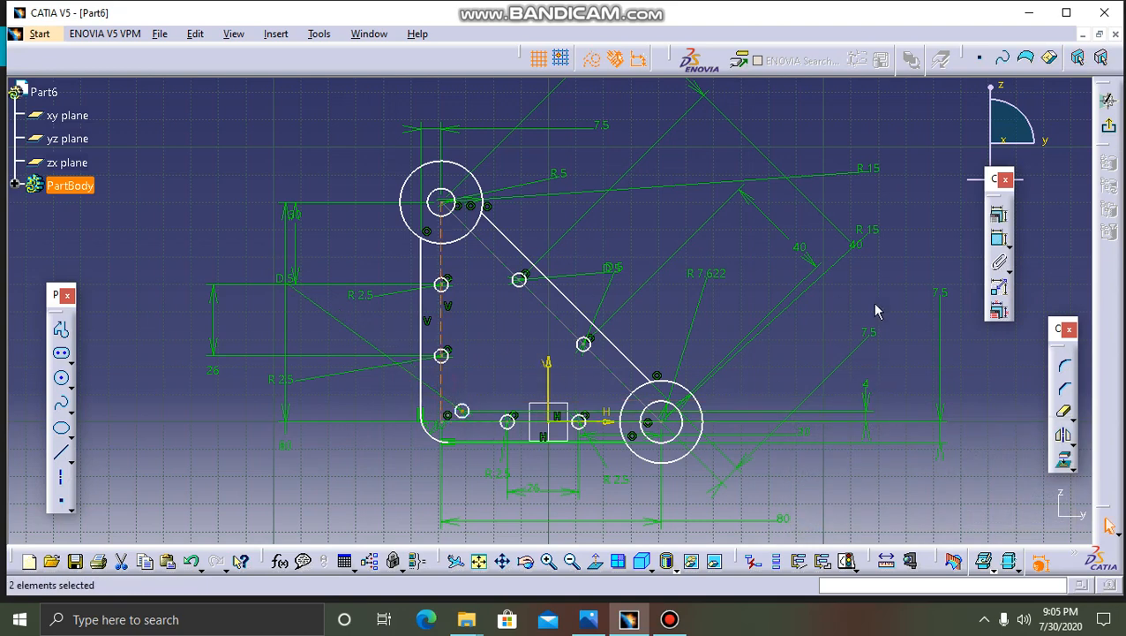
left_click(998, 241)
left_click(499, 321)
double_click(497, 310)
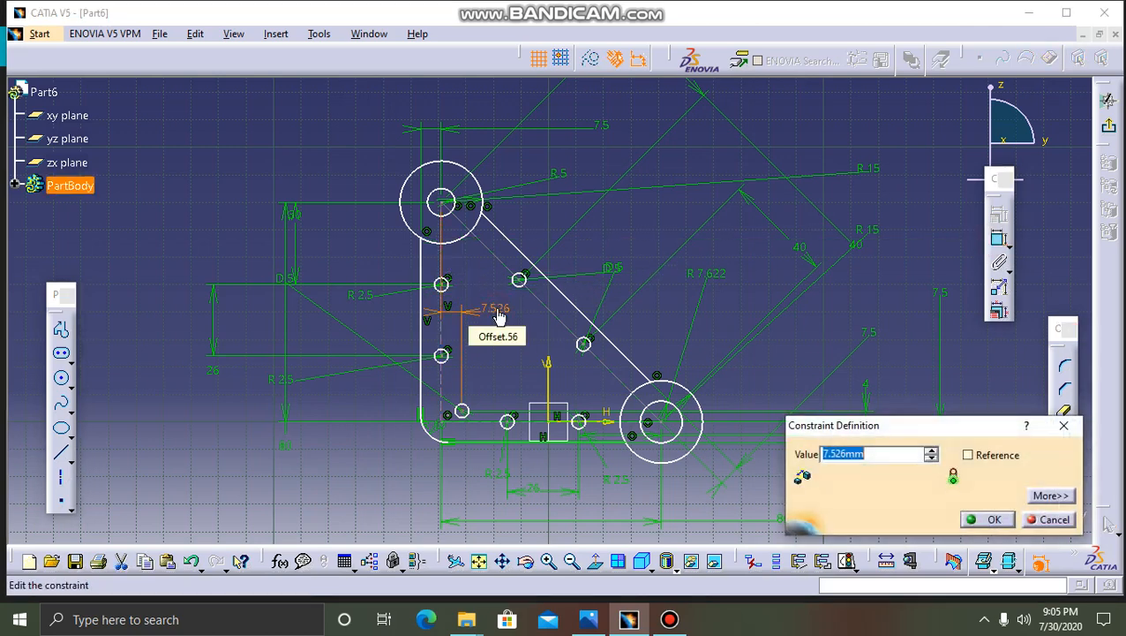
type("4")
key("Return")
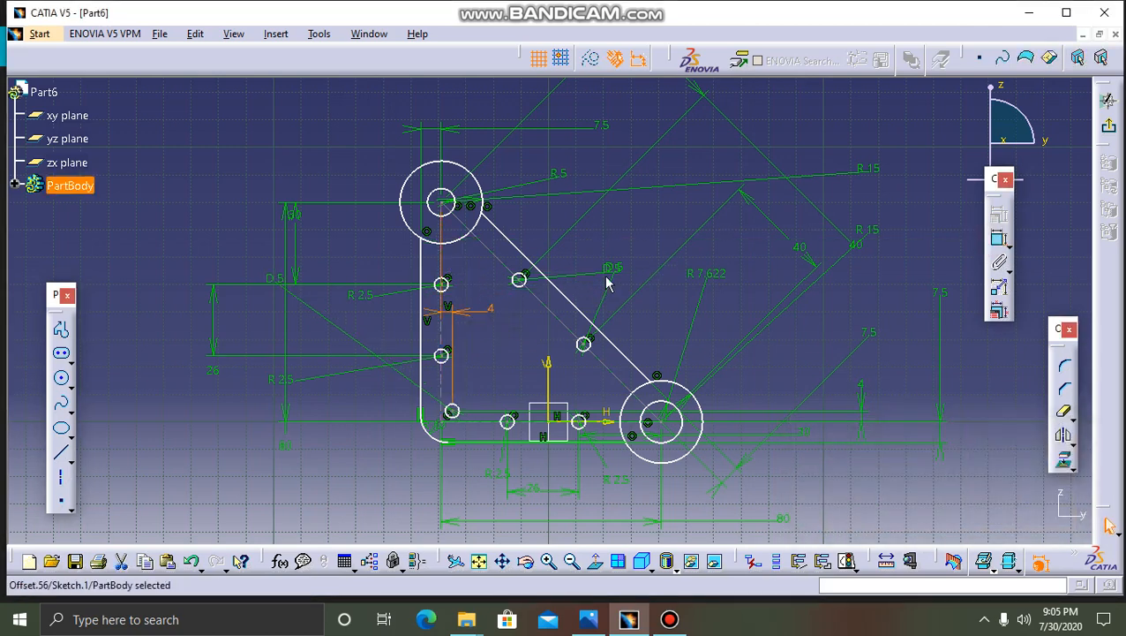
left_click(826, 307)
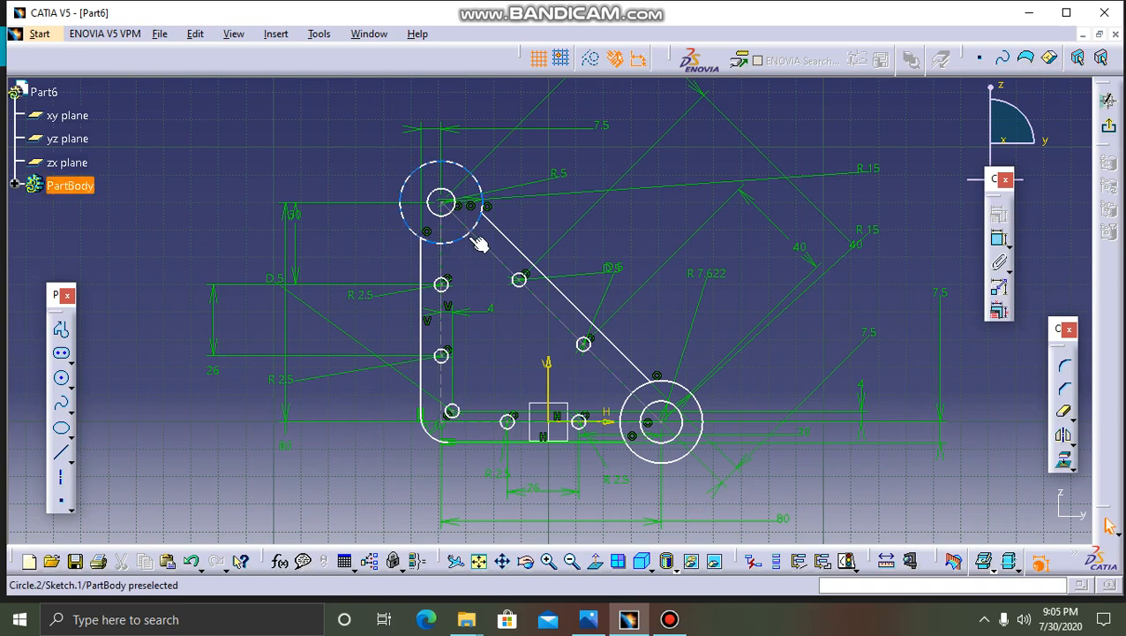
- Quick Trim the arcs of the two large end circles that lie inside the plate outline
left_click(1064, 411)
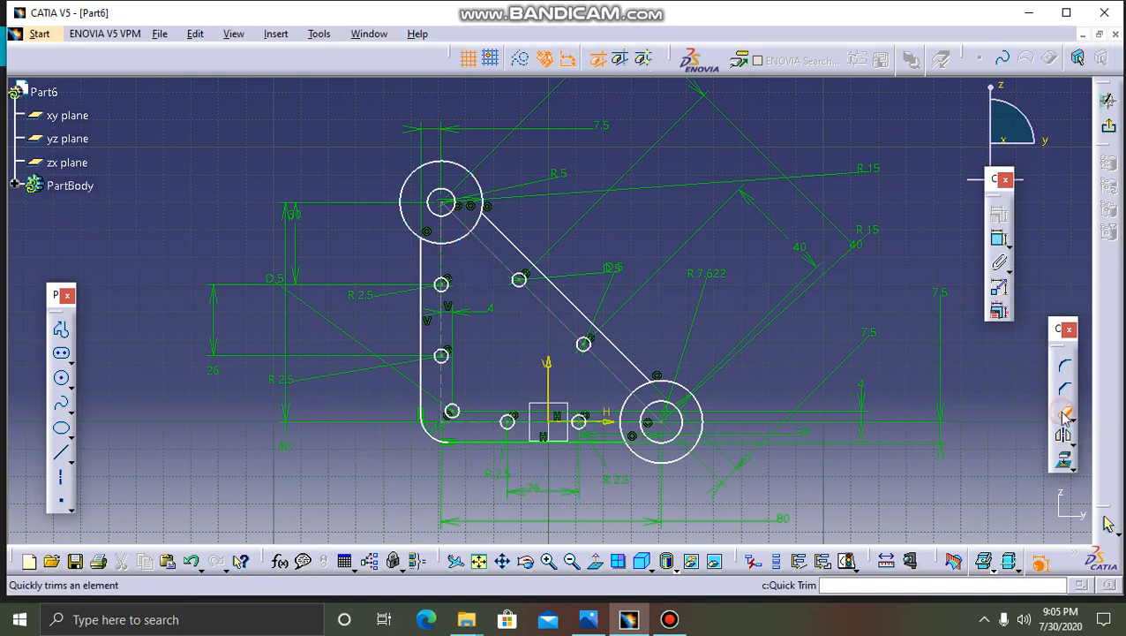
left_click(465, 239)
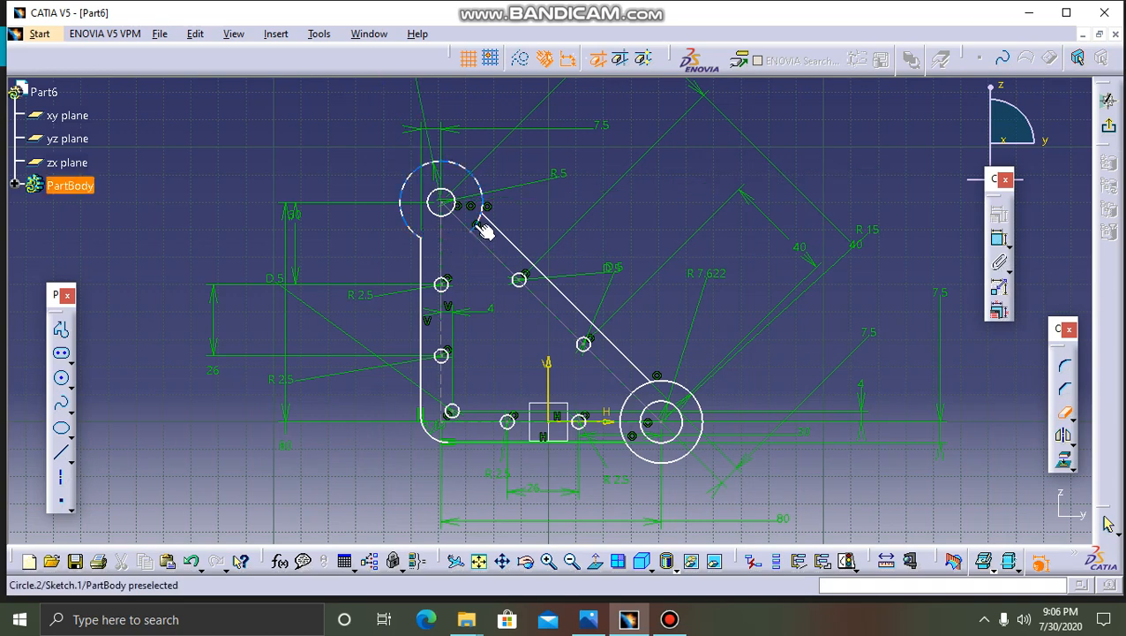
left_click(472, 226)
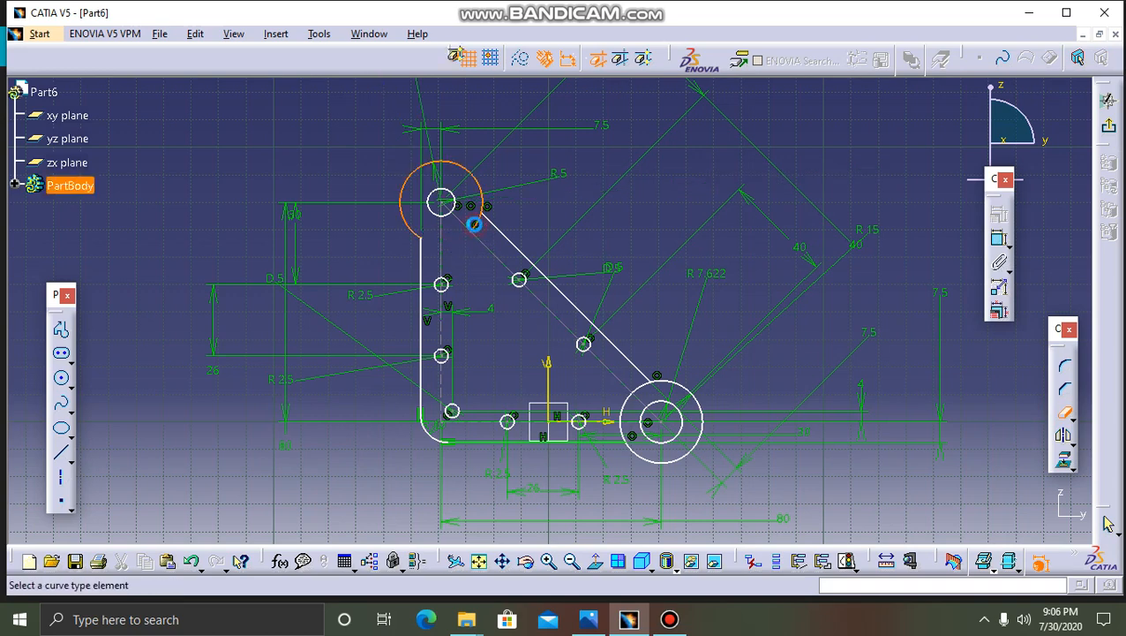
left_click(642, 403)
left_click(647, 394)
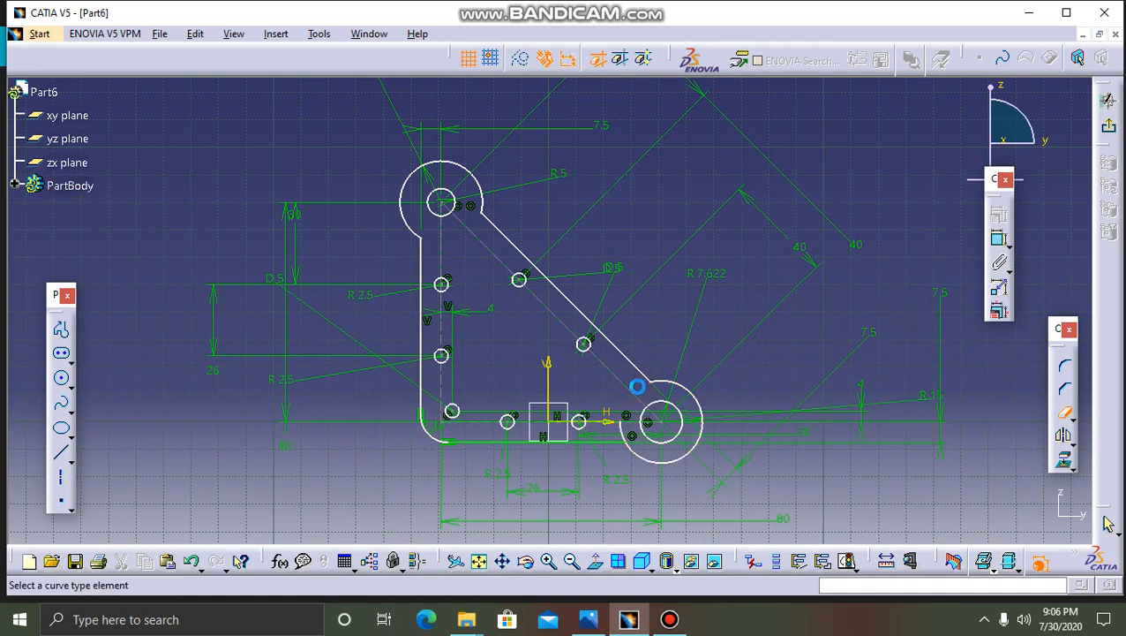
left_click(630, 439)
key("Escape")
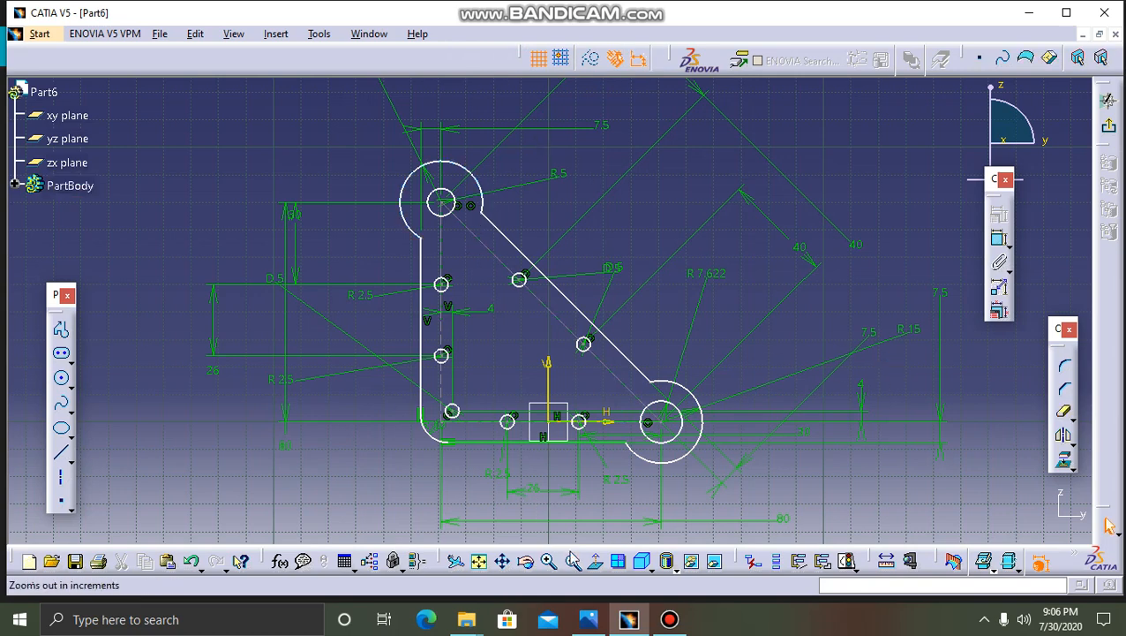
- Check the web plate's triangular cutout in the reference drawing in Photos, and return to the sketch in CATIA
left_click(593, 624)
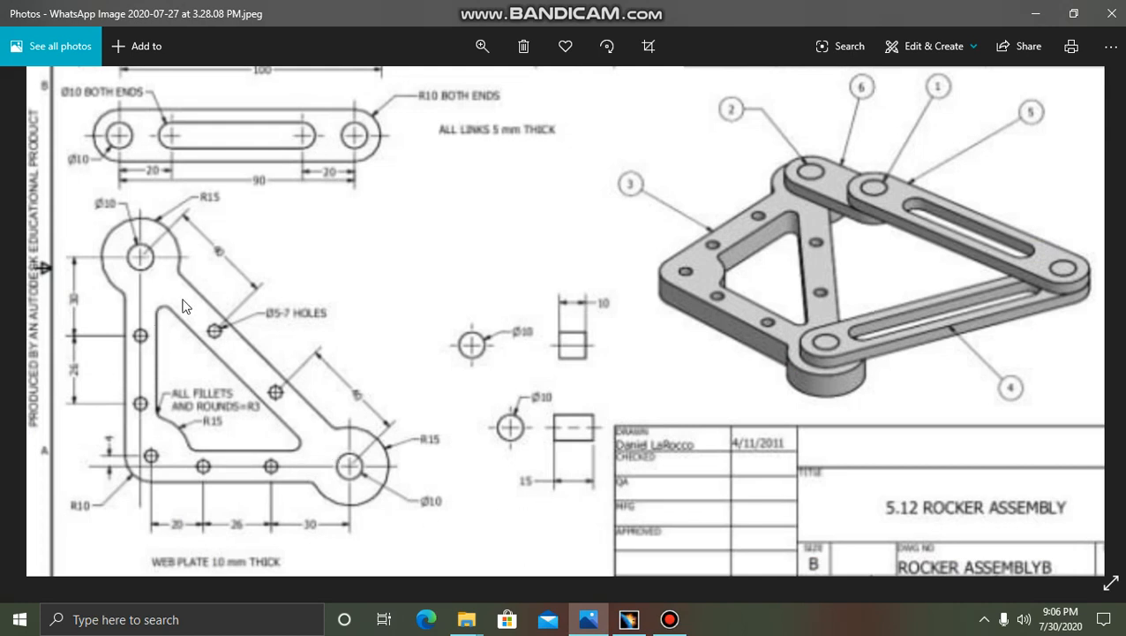
left_click(626, 620)
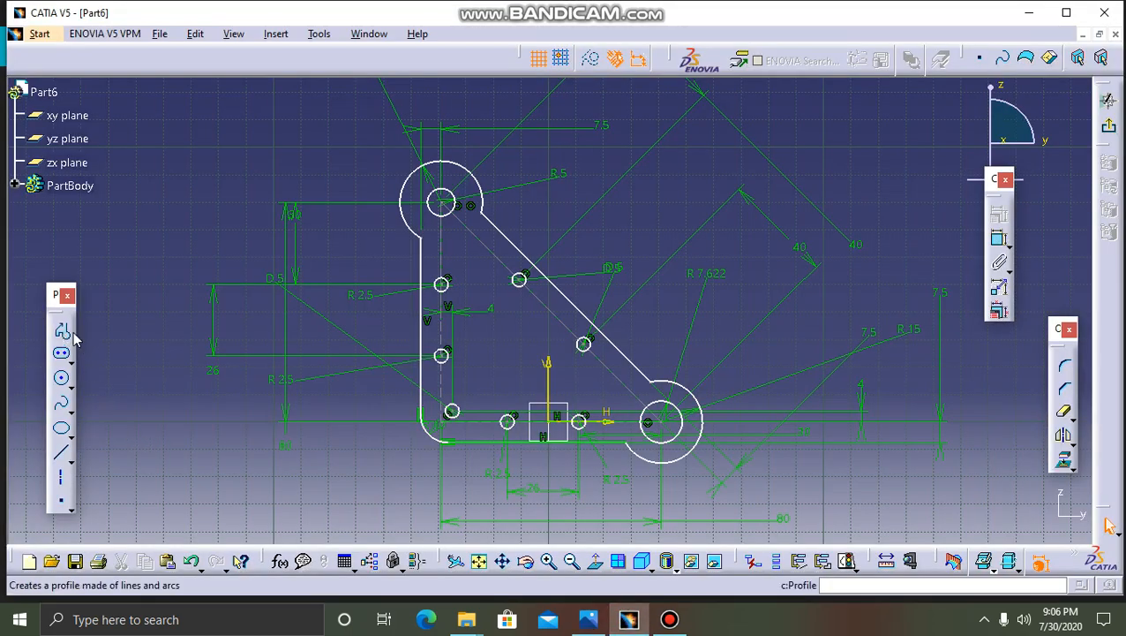
left_click(755, 254)
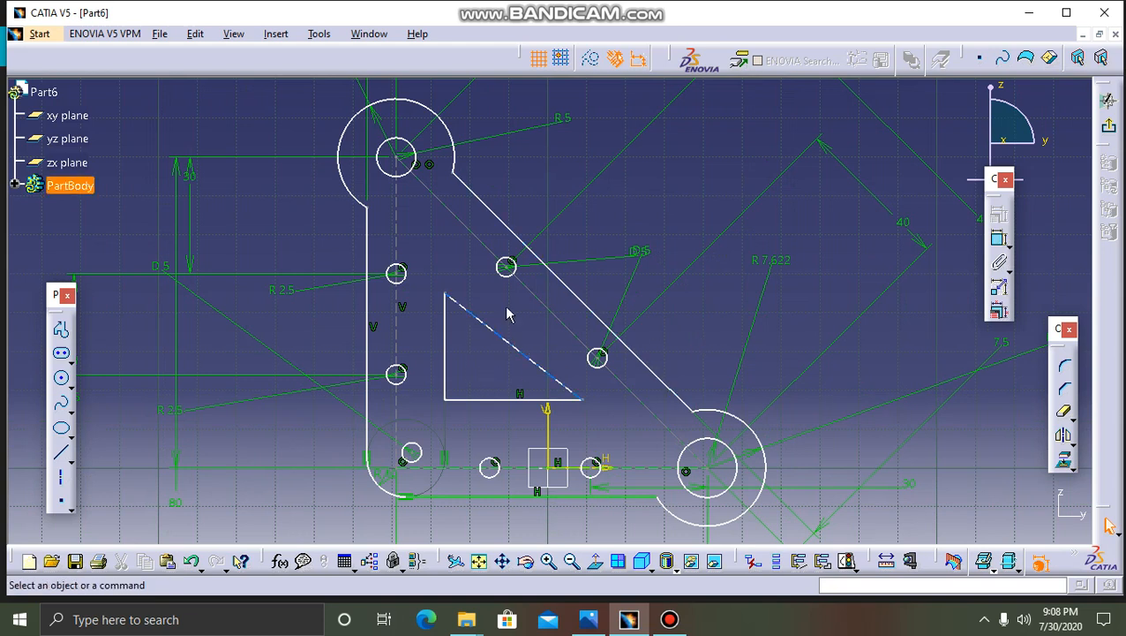
- Try to dimension the cutout triangle's vertical side from the vertical construction line, and delete the angle constraint this places
left_click(447, 334)
left_click(403, 337, "ctrl")
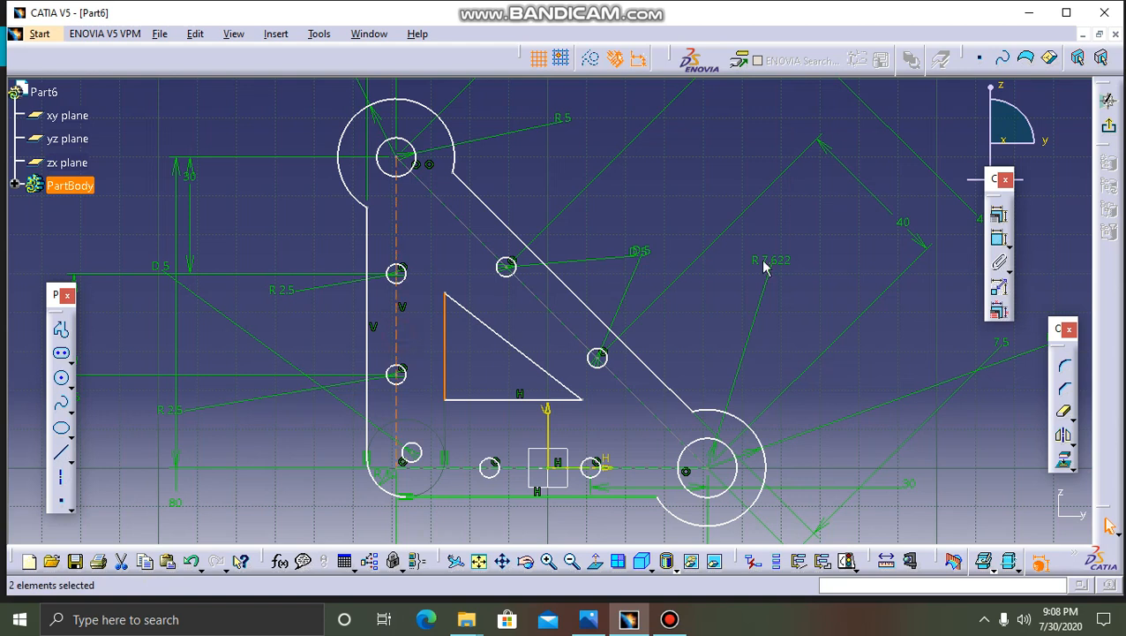
left_click(1000, 243)
left_click(887, 332)
left_click(866, 327)
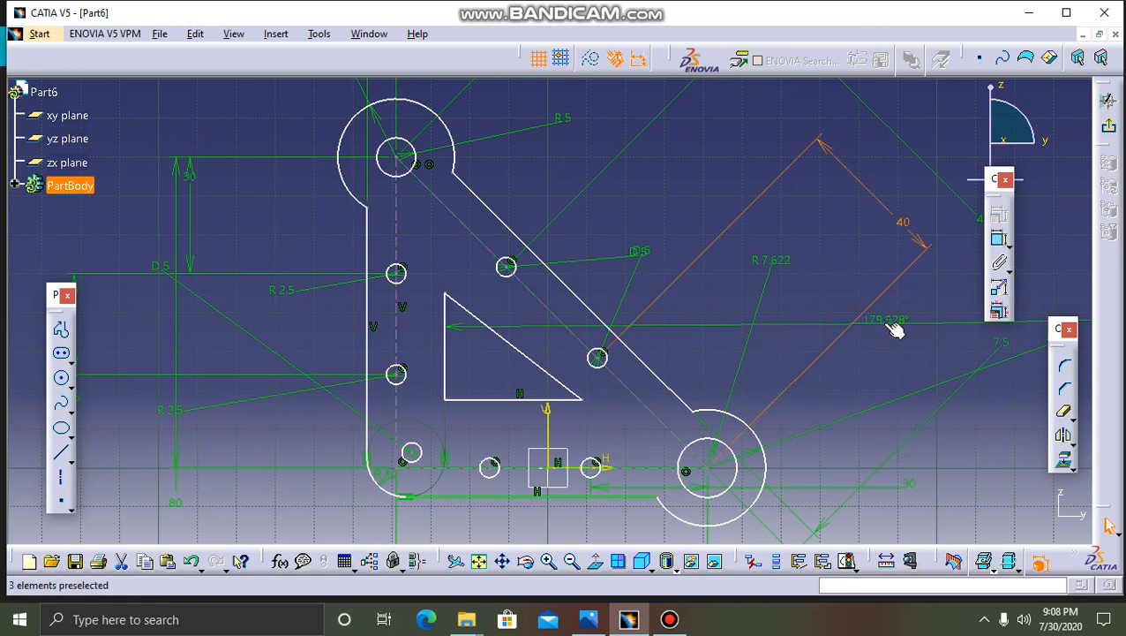
left_click(886, 327)
key("Delete")
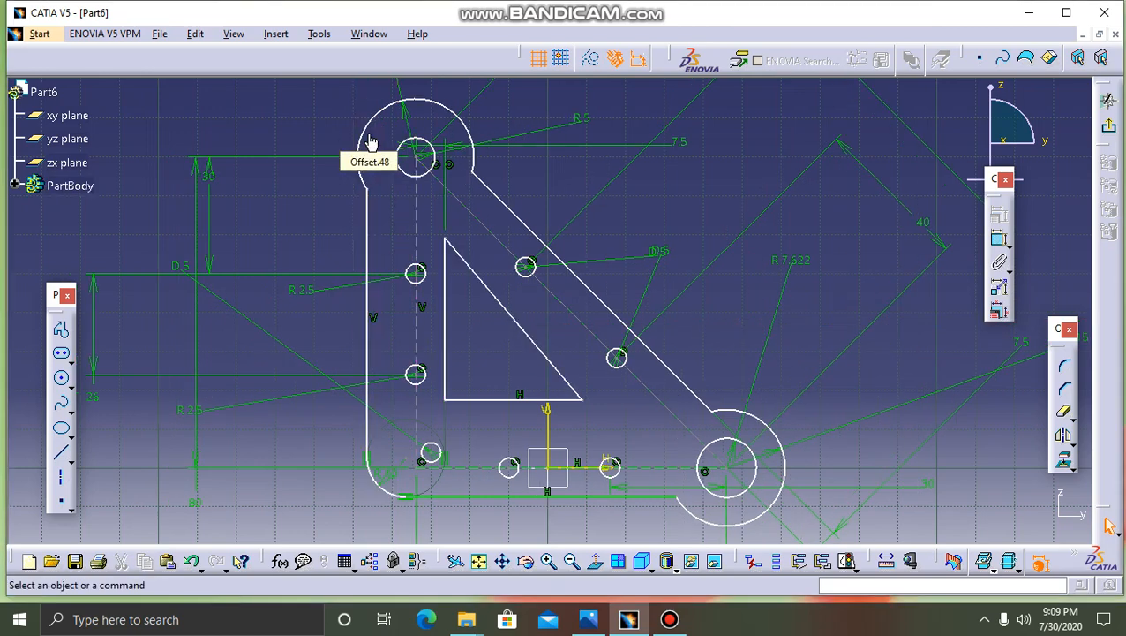
- Undo the last sketch change and delete the selected offset constraint between the vertical outline line and the vertical construction line
key("ctrl+z")
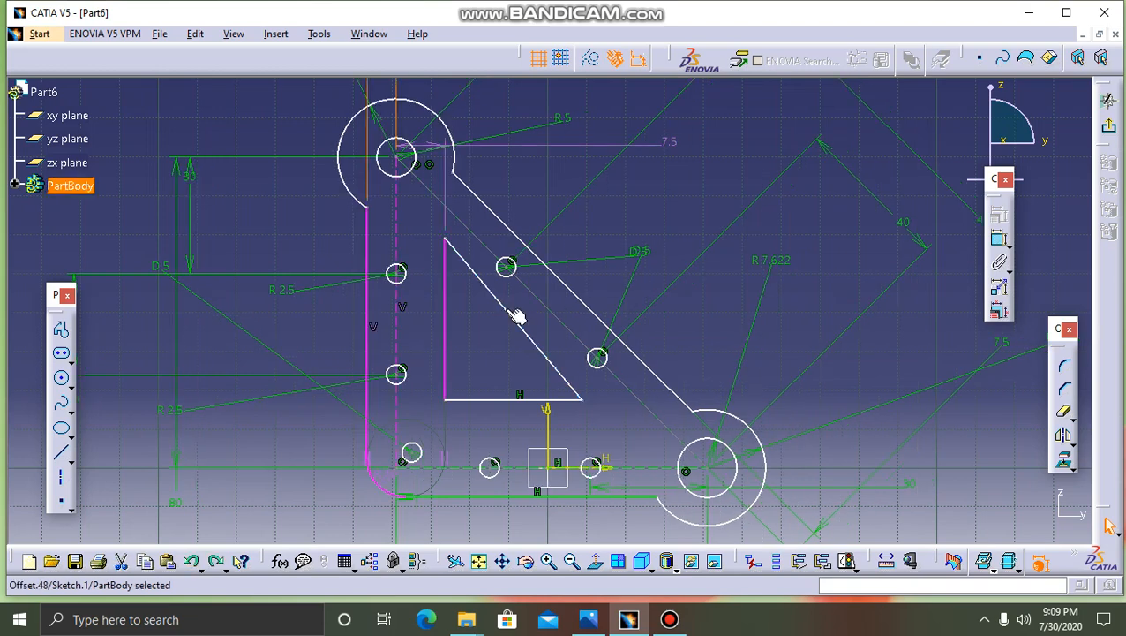
key("Delete")
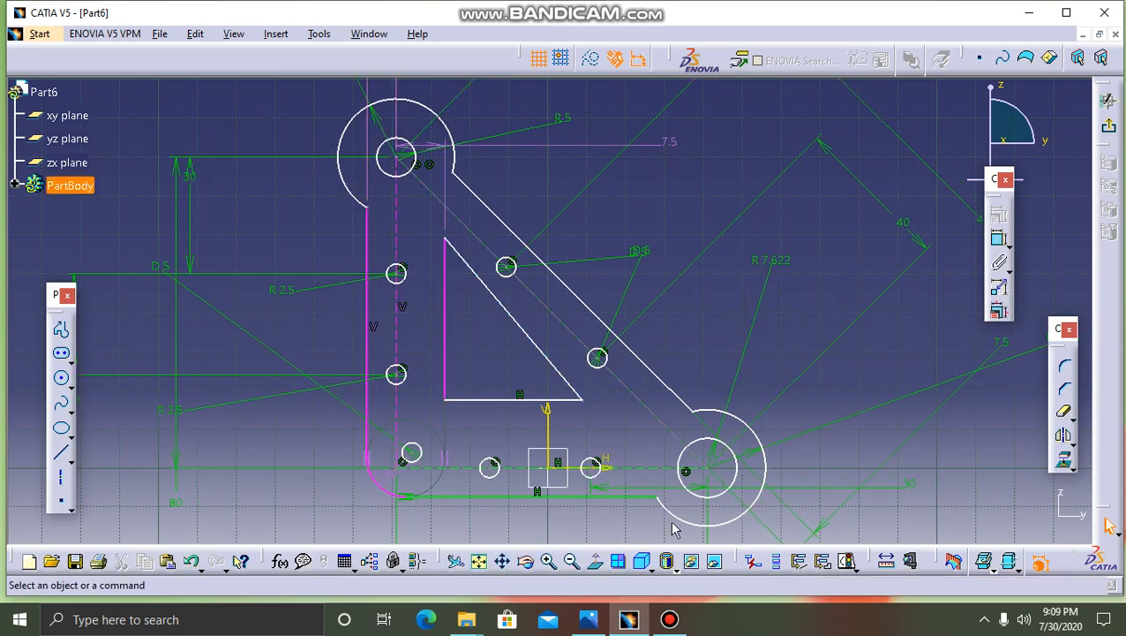
left_click(670, 620)
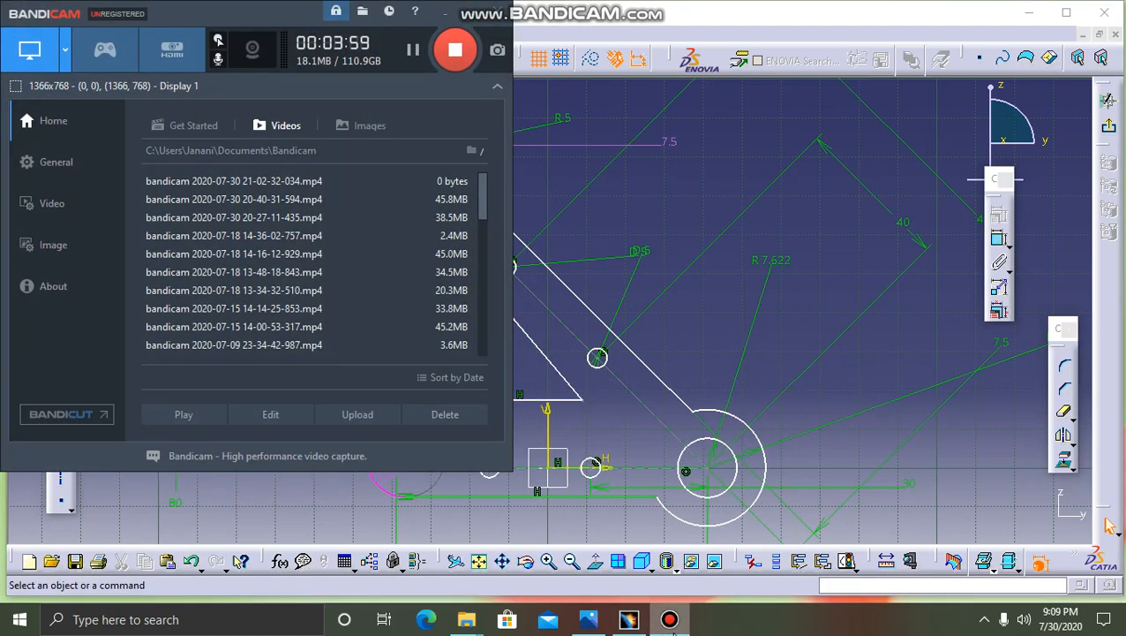
left_click(671, 622)
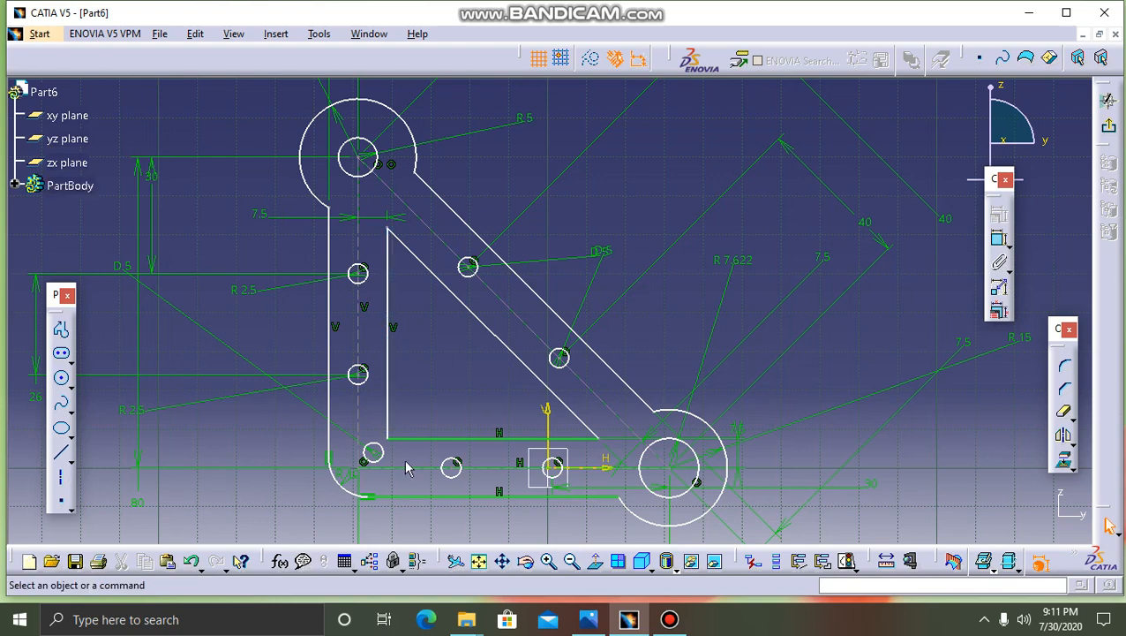
- Sketch a circle of about 18 mm radius centred on the small hole near the plate's lower-left corner
left_click(62, 382)
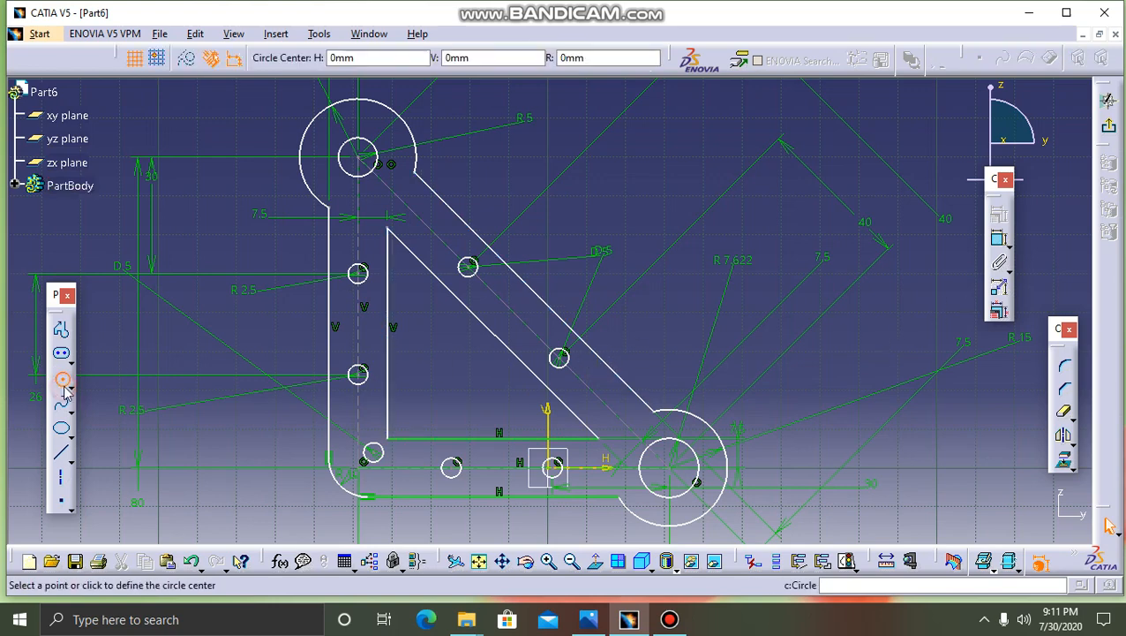
left_click(372, 452)
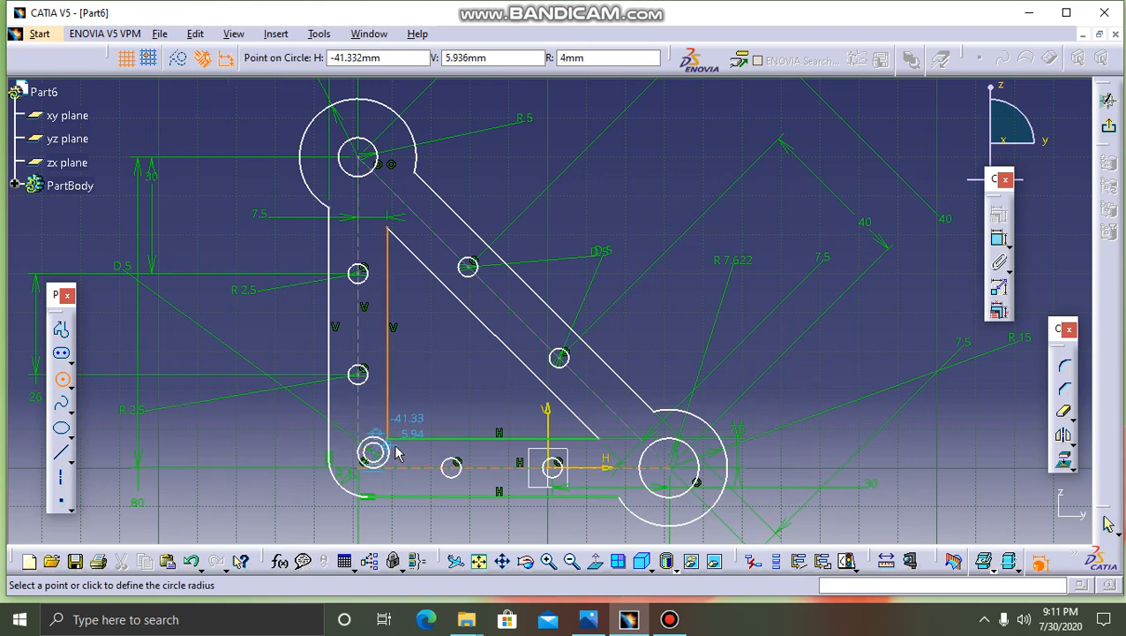
left_click(441, 444)
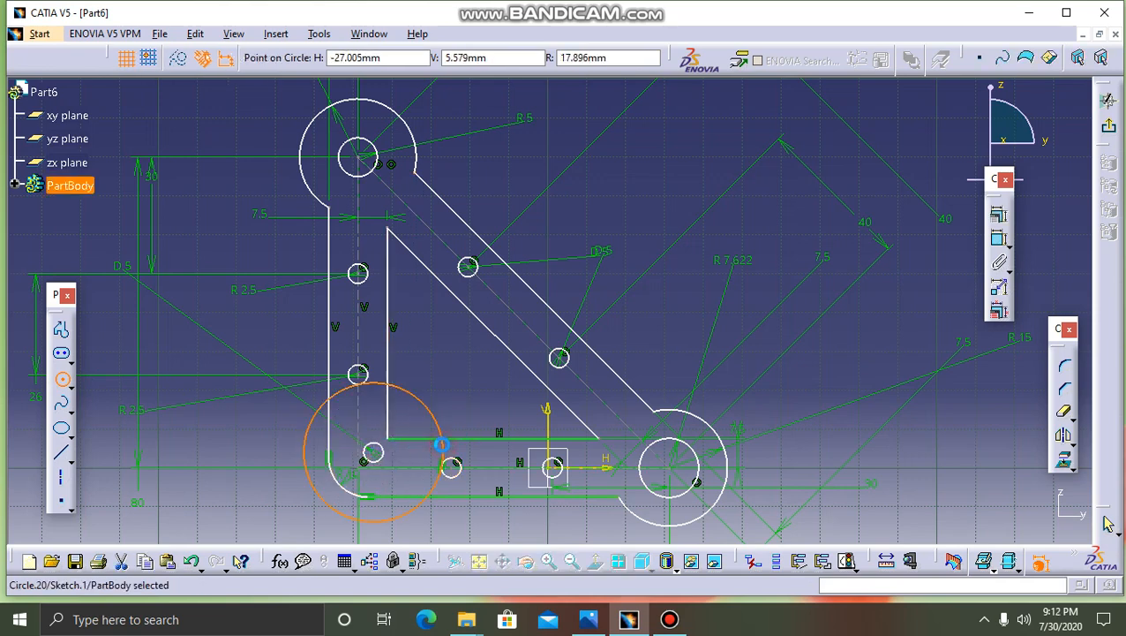
left_click(446, 429)
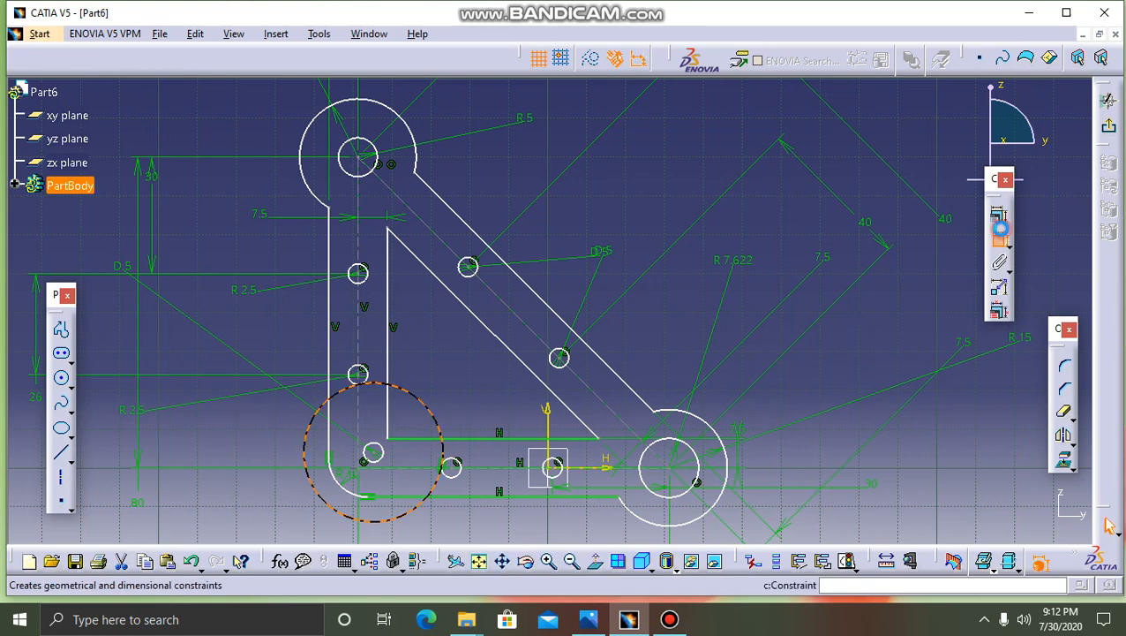
- Dimension the new circle's diameter, check the cutout's corner radius in the reference drawing in Photos, and return to CATIA
left_click(1001, 231)
left_click(583, 226)
left_click(587, 619)
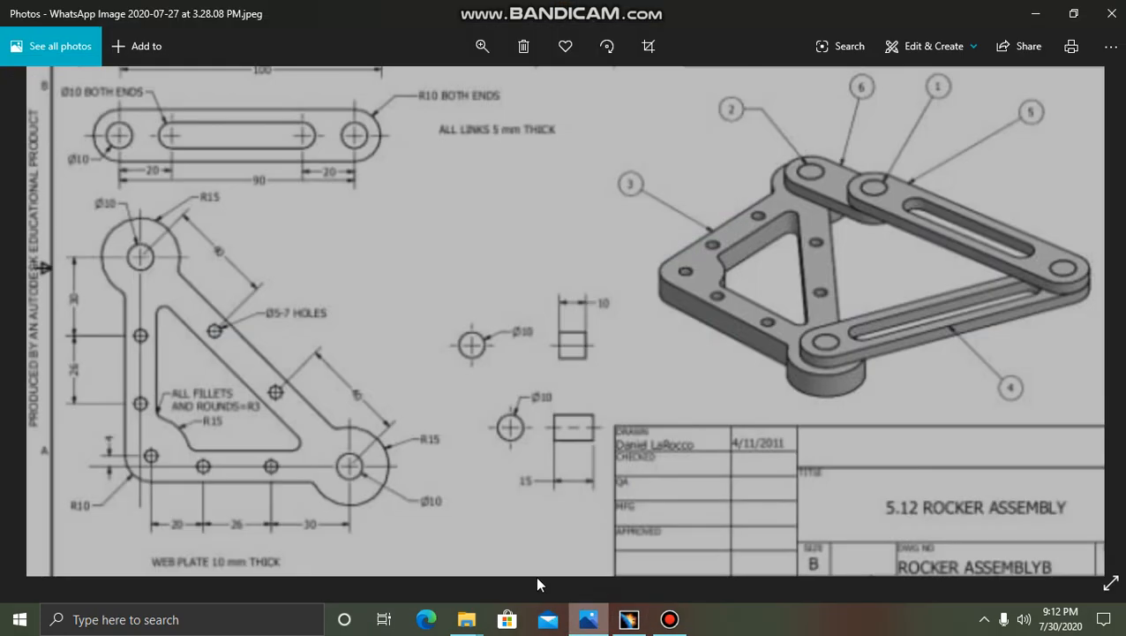
scroll(397, 388, "up", 3, "ctrl")
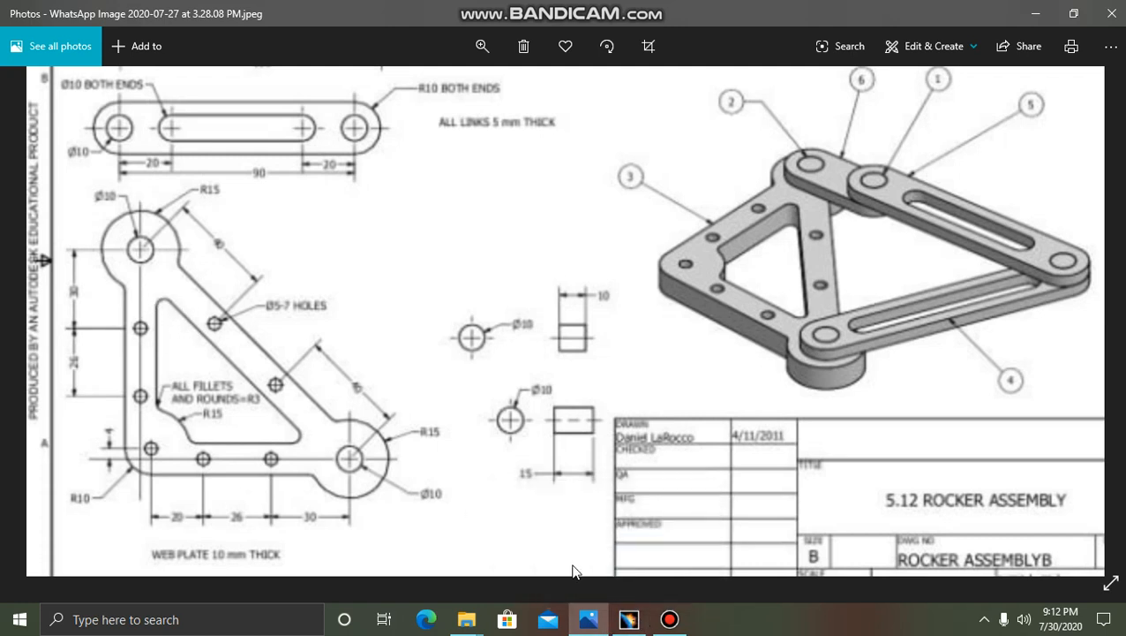
left_click(629, 619)
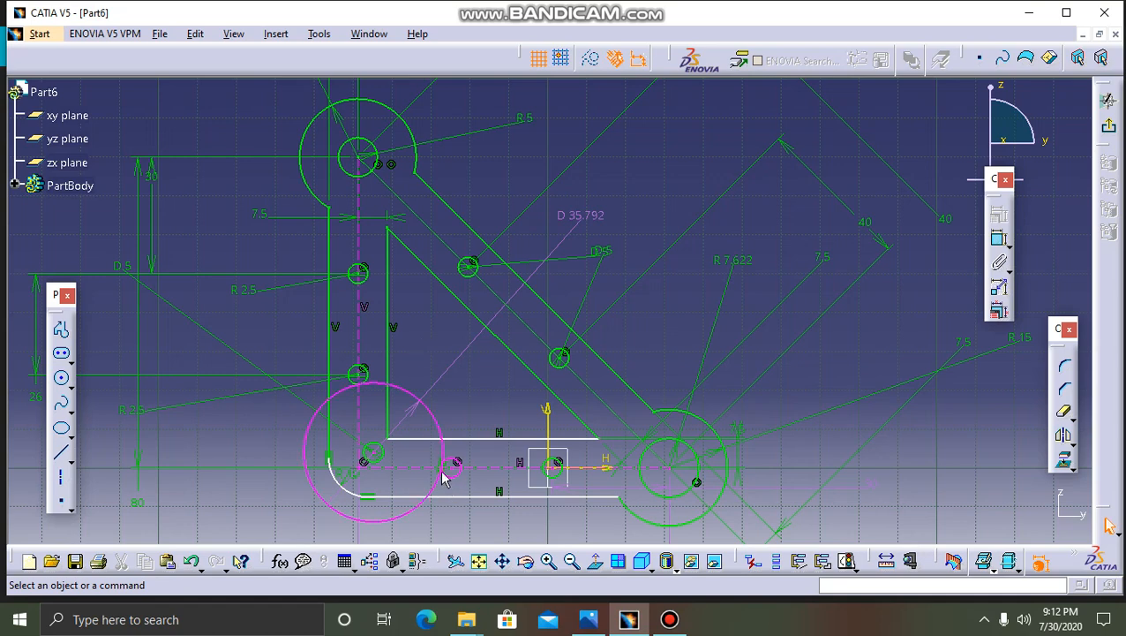
- Set the diameter of the circle around the lower-left corner hole to 30 mm
left_click(582, 215)
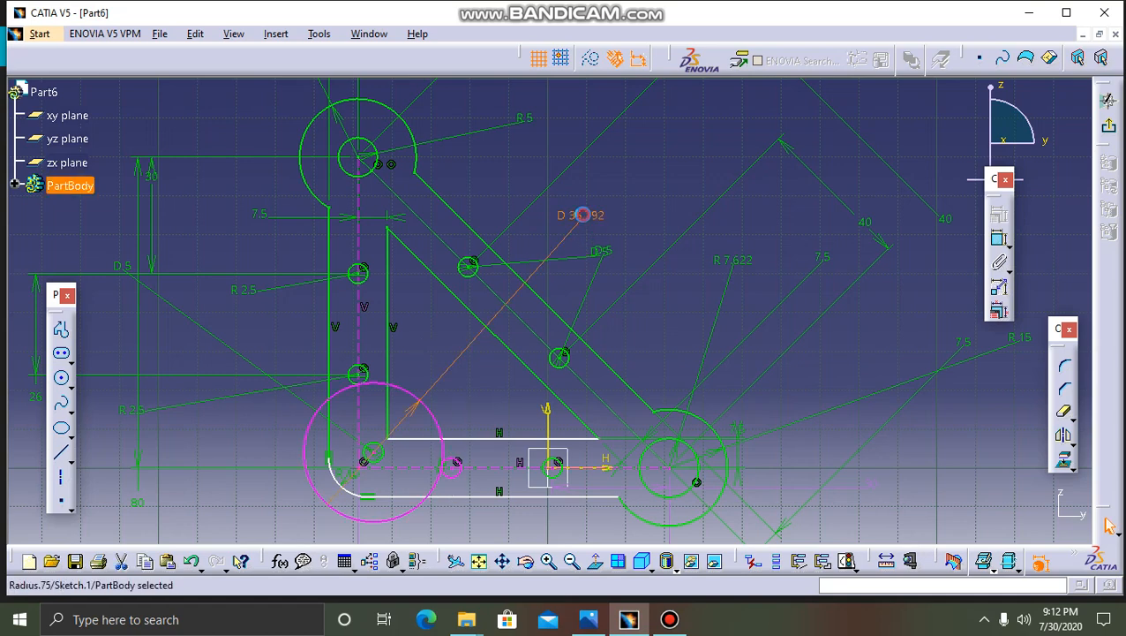
double_click(581, 214)
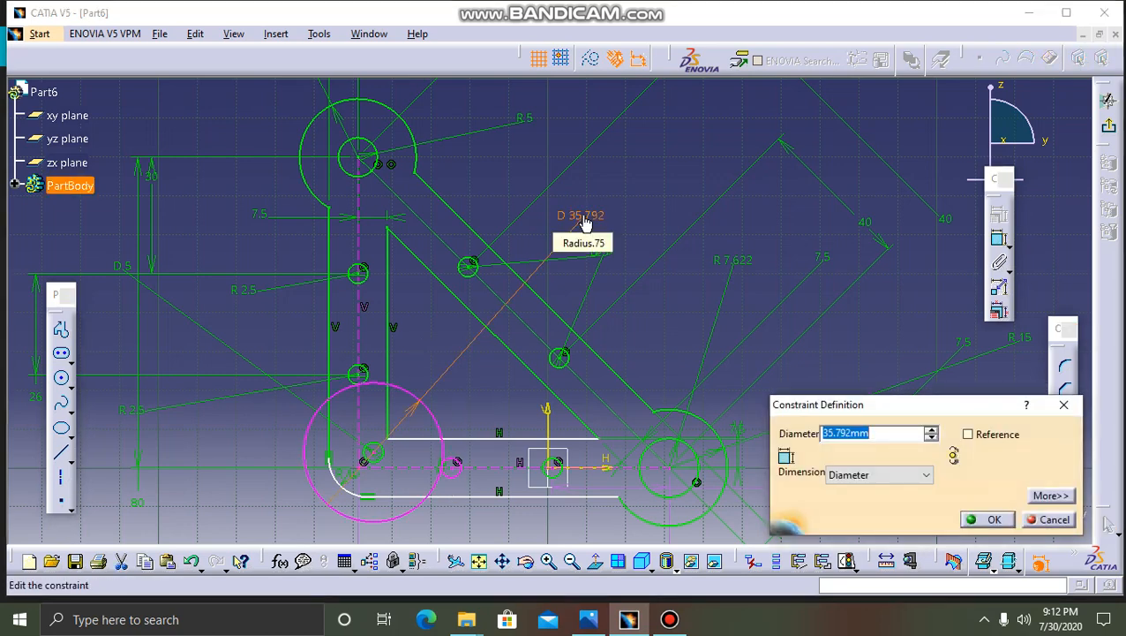
type("1")
key("Return")
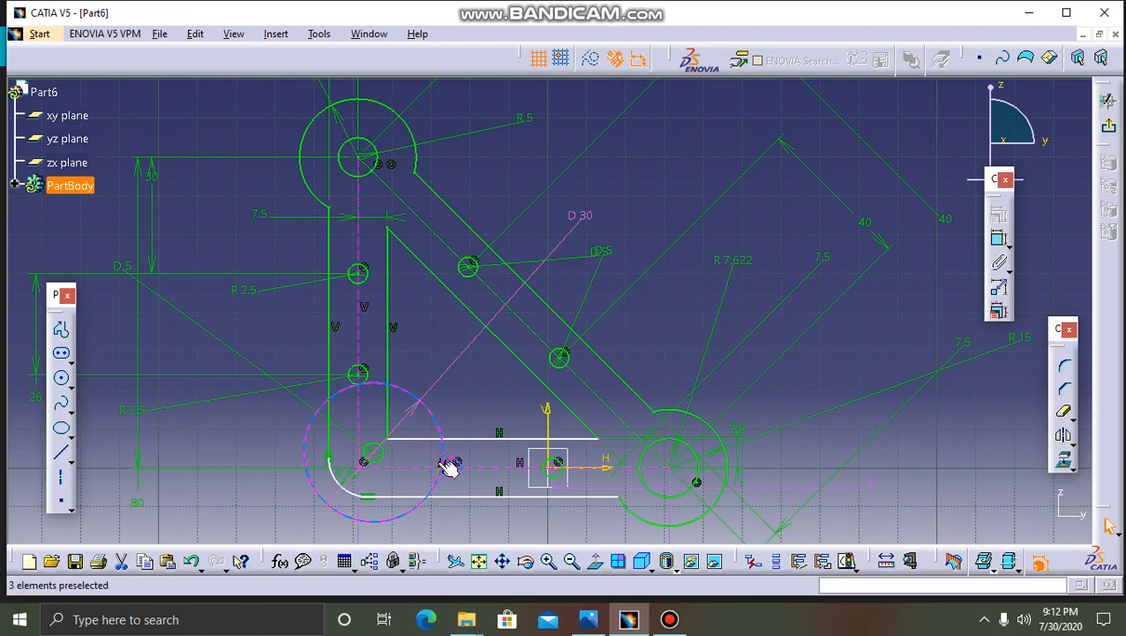
right_click(446, 465)
left_click(462, 424)
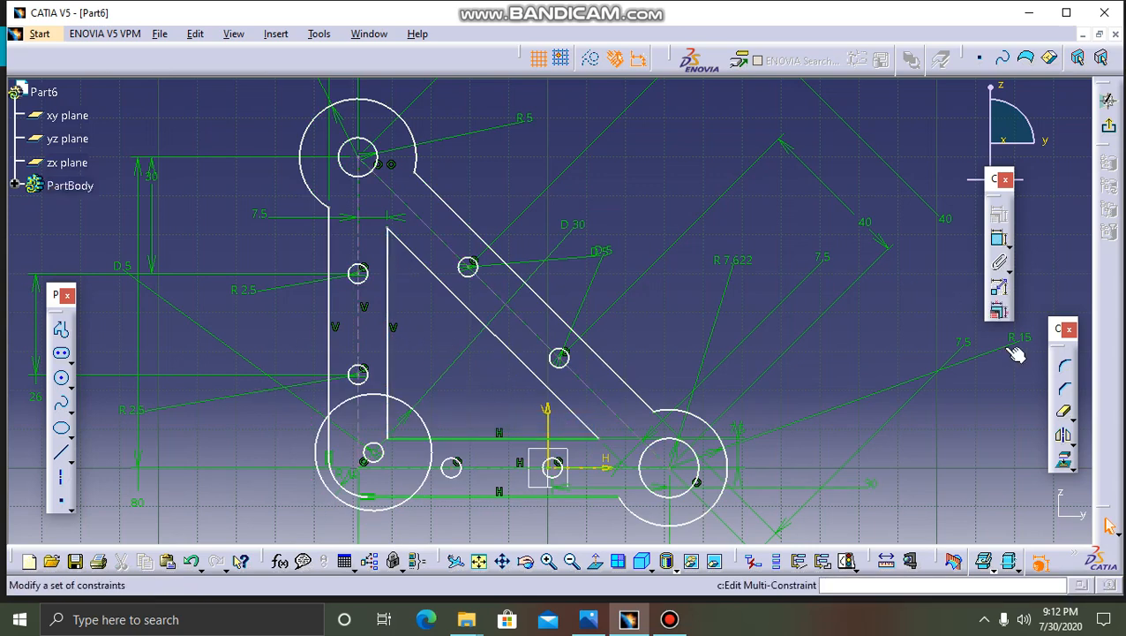
- Round the upper corner of the cutout triangle with a Corner of about 2.3 mm radius
left_click(1066, 369)
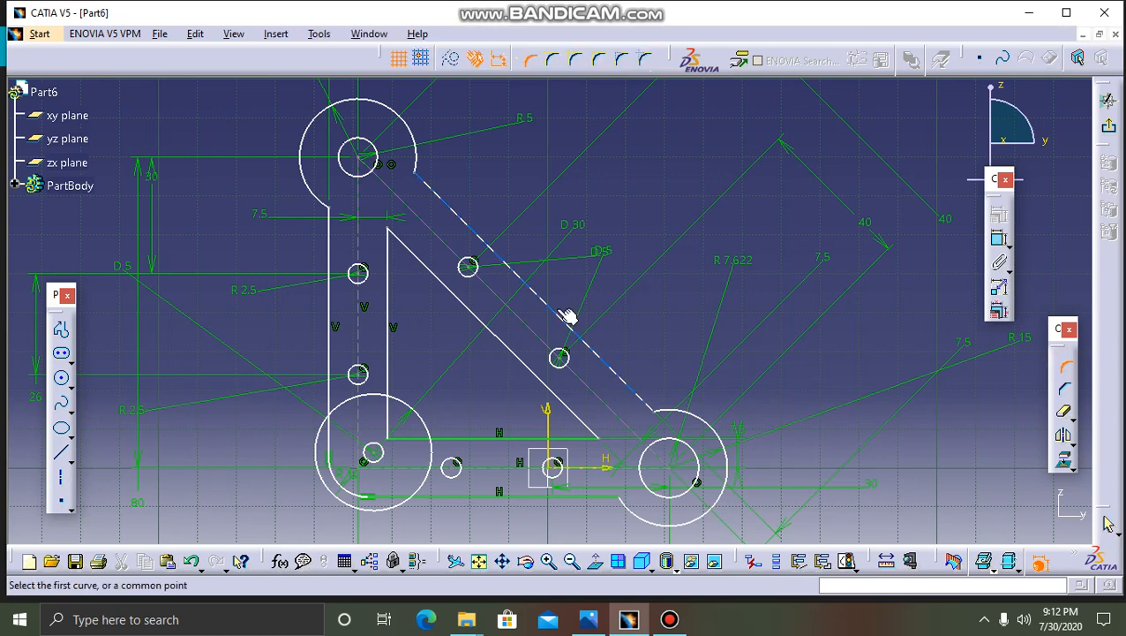
left_click(393, 275)
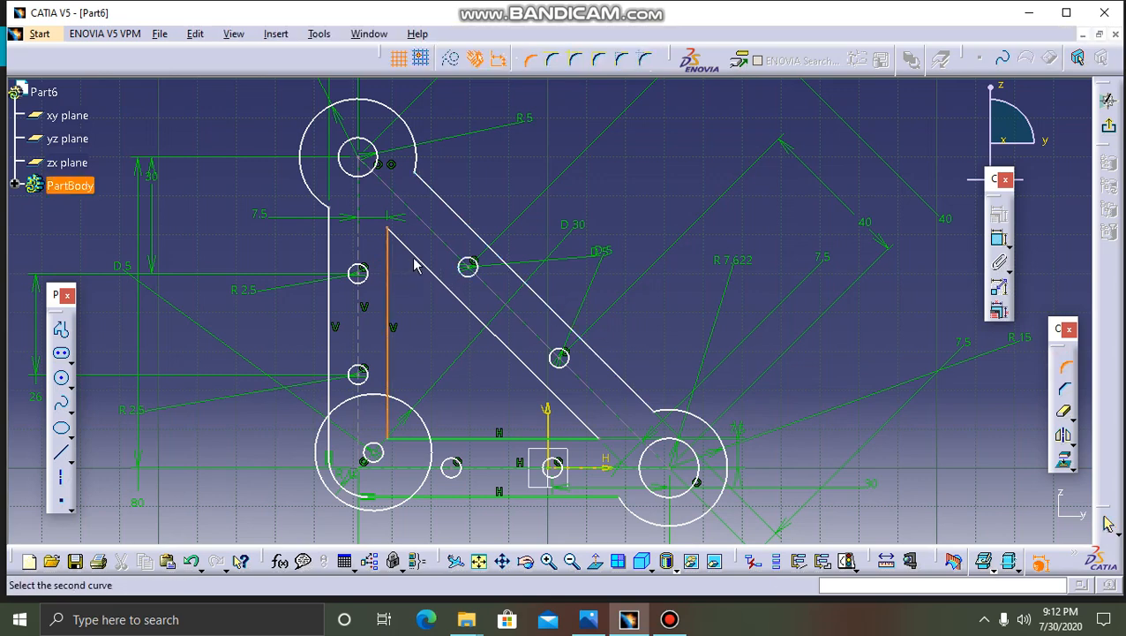
left_click(431, 265)
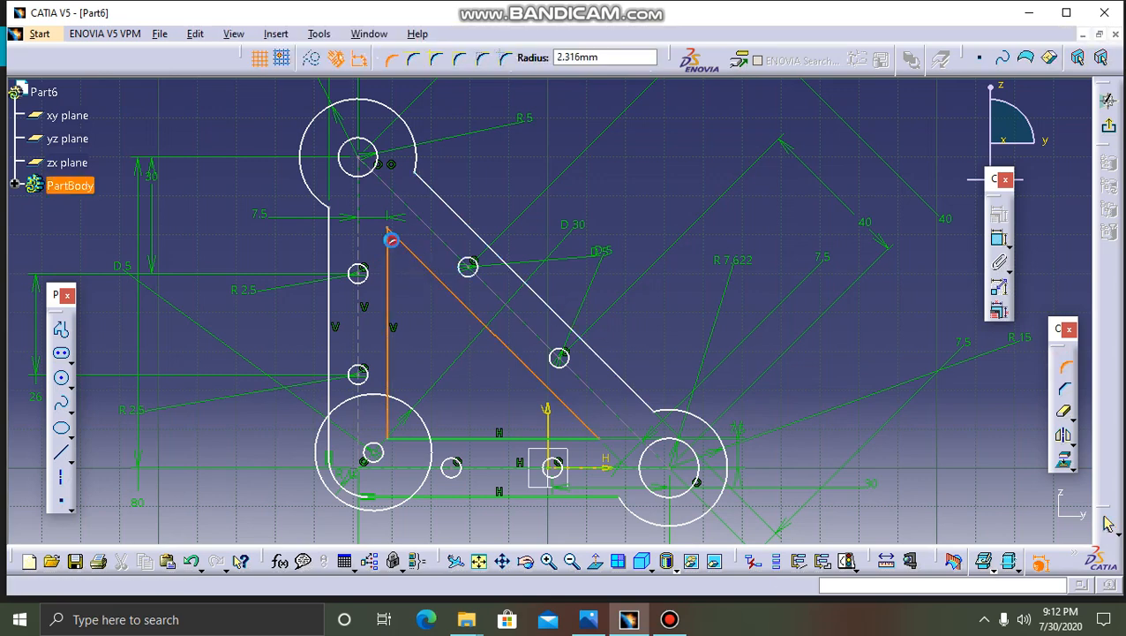
left_click(392, 239)
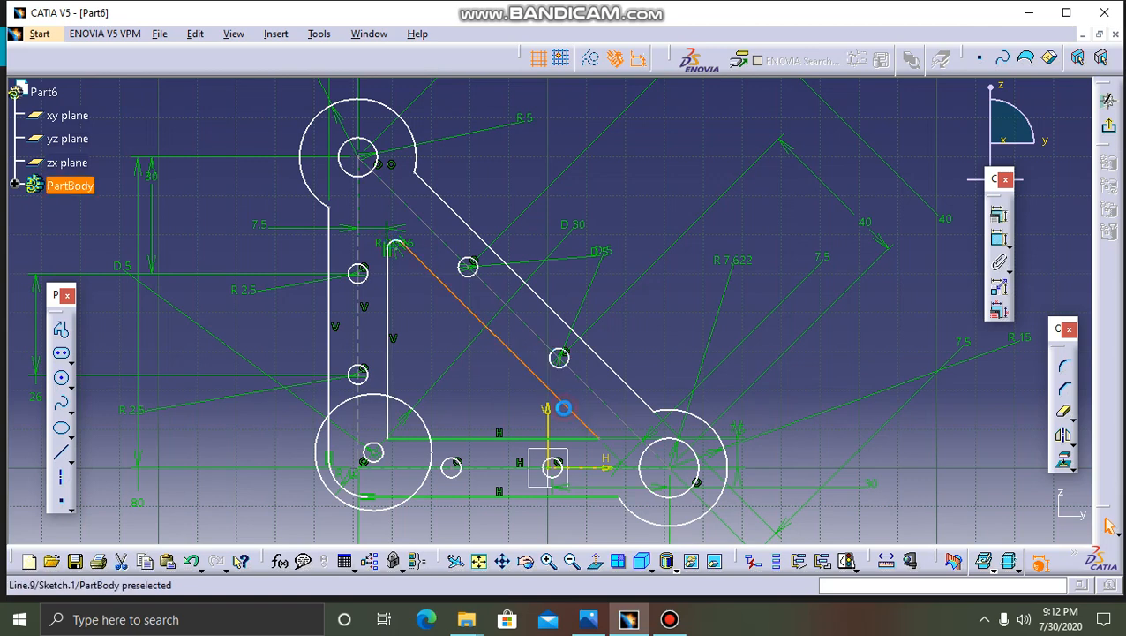
- Round the lower-right corner of the cutout triangle with a Corner and set its radius to 3 mm
left_click(1049, 356)
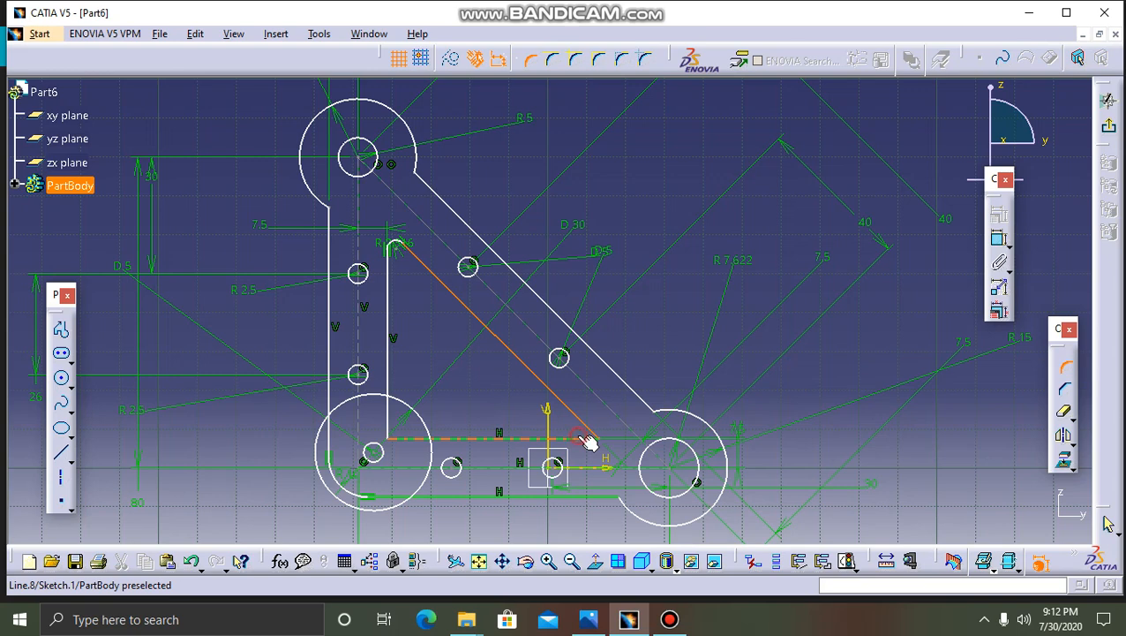
left_click(588, 441)
left_click(589, 435)
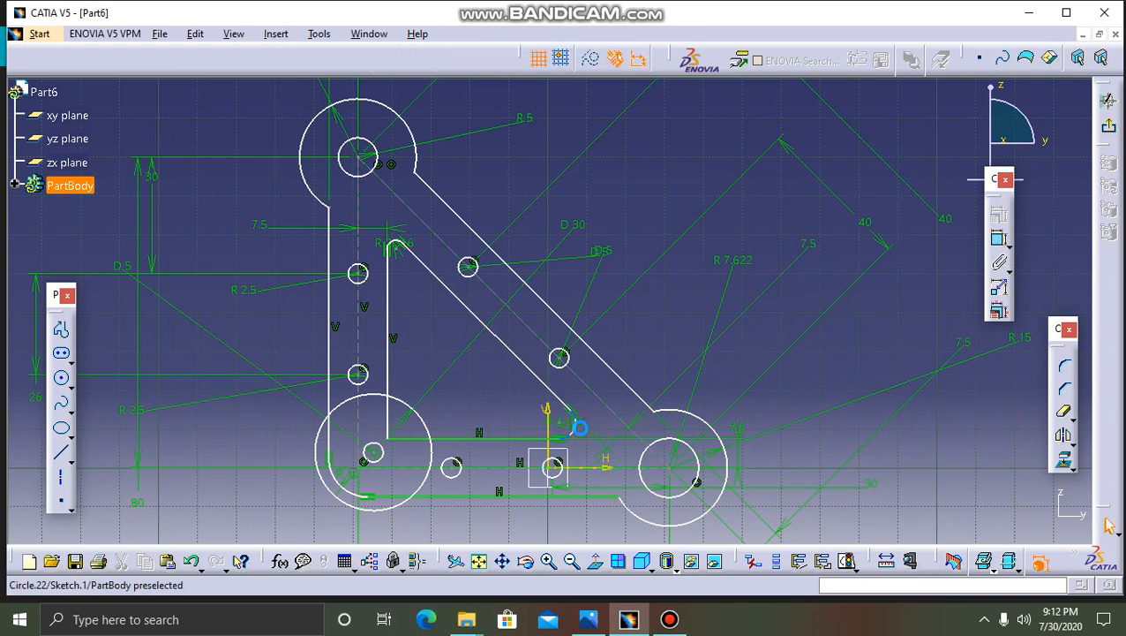
double_click(558, 420)
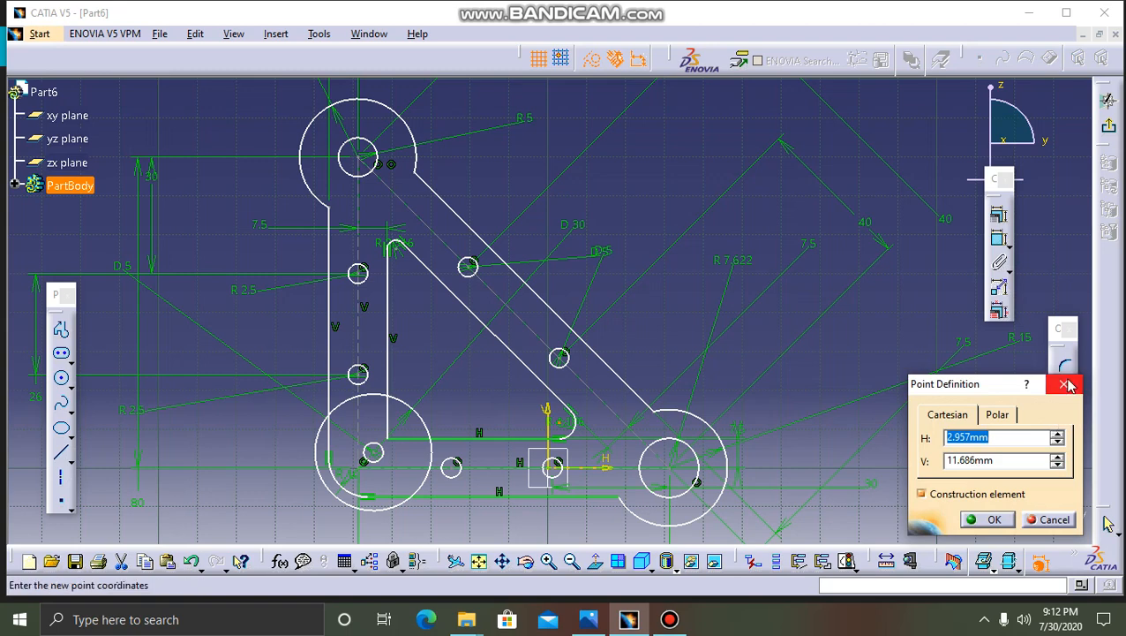
key("Return")
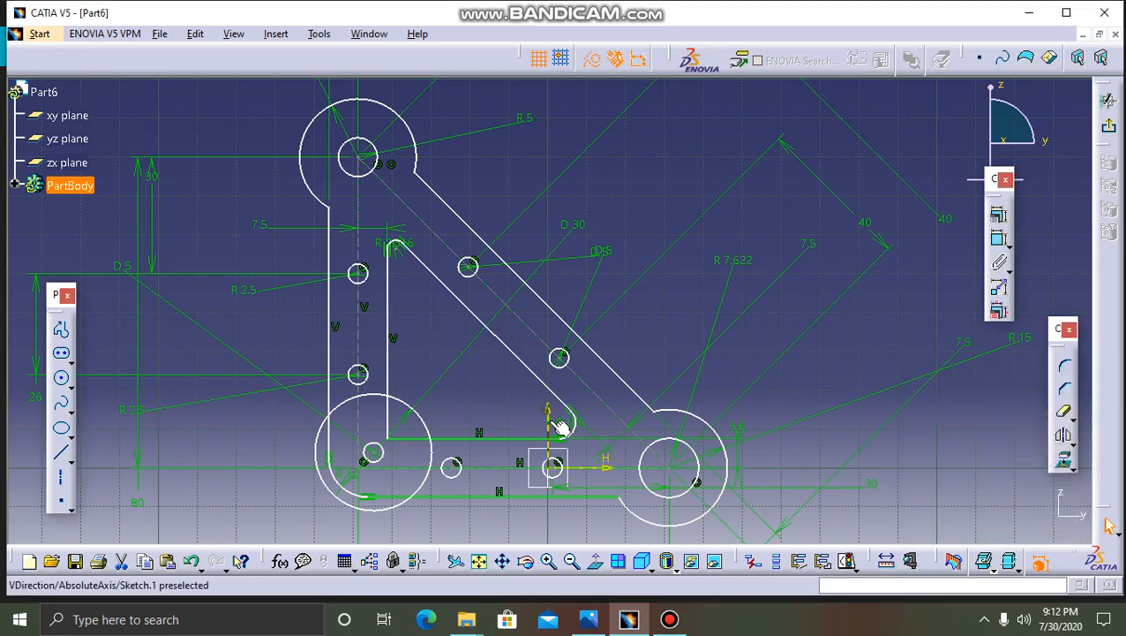
double_click(570, 425)
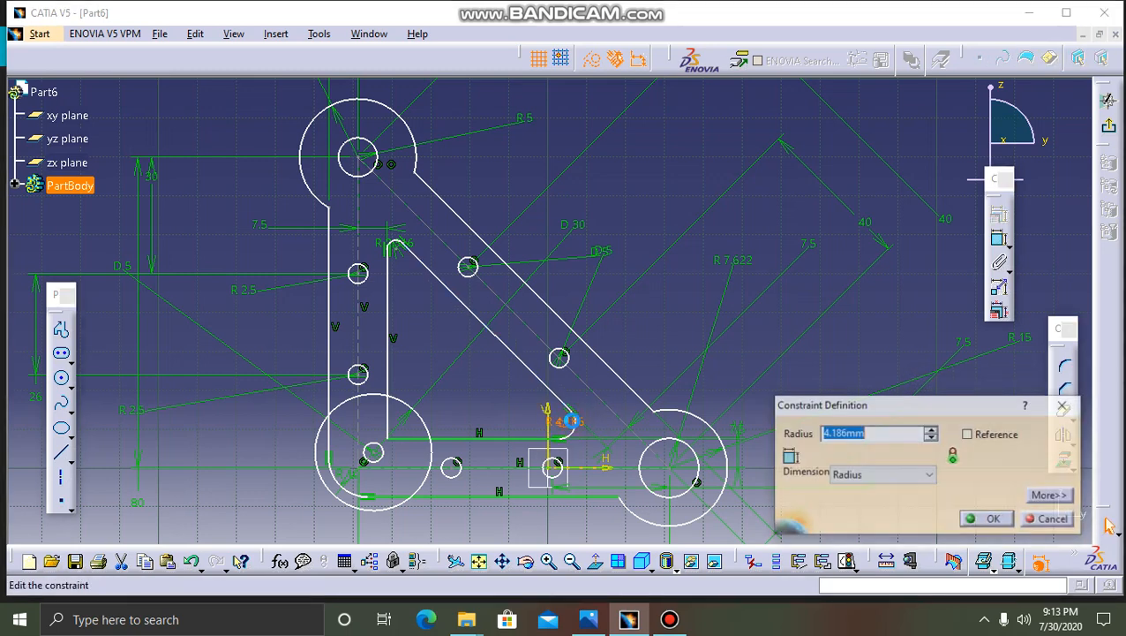
type("5")
key("Return")
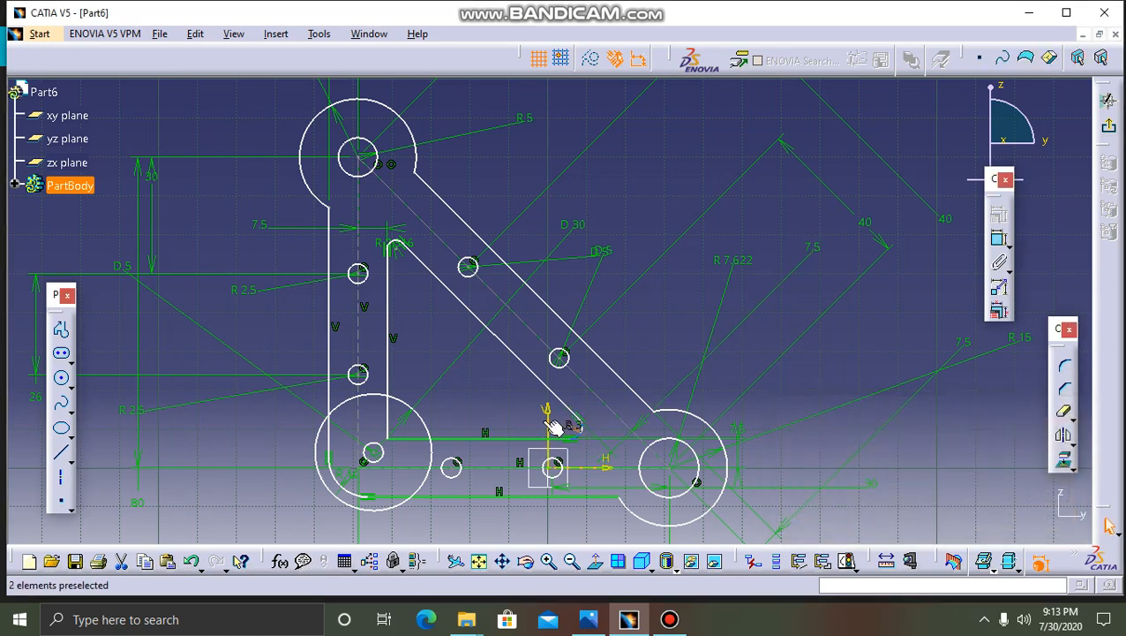
- Set the radius of the cutout triangle's upper rounded corner to 3 mm
double_click(396, 247)
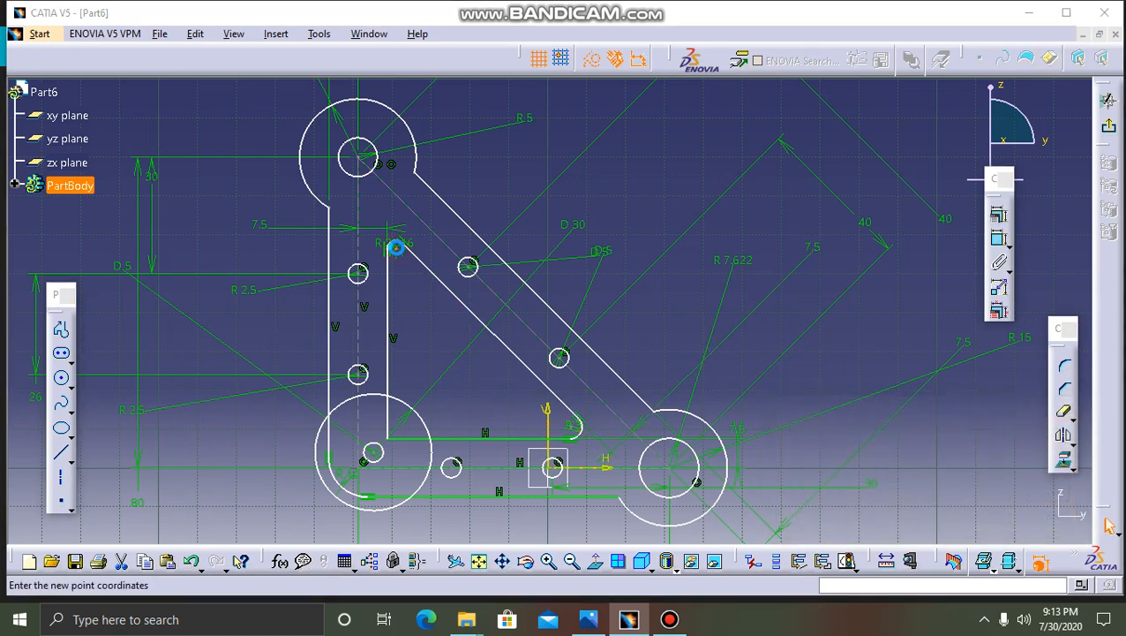
key("Return")
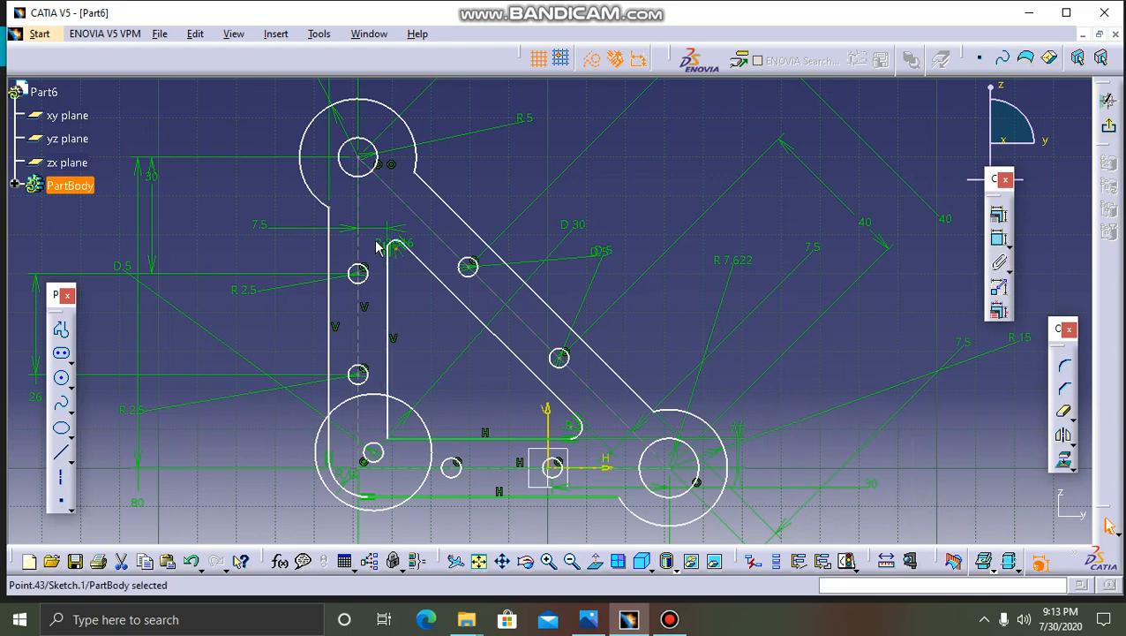
key("Escape")
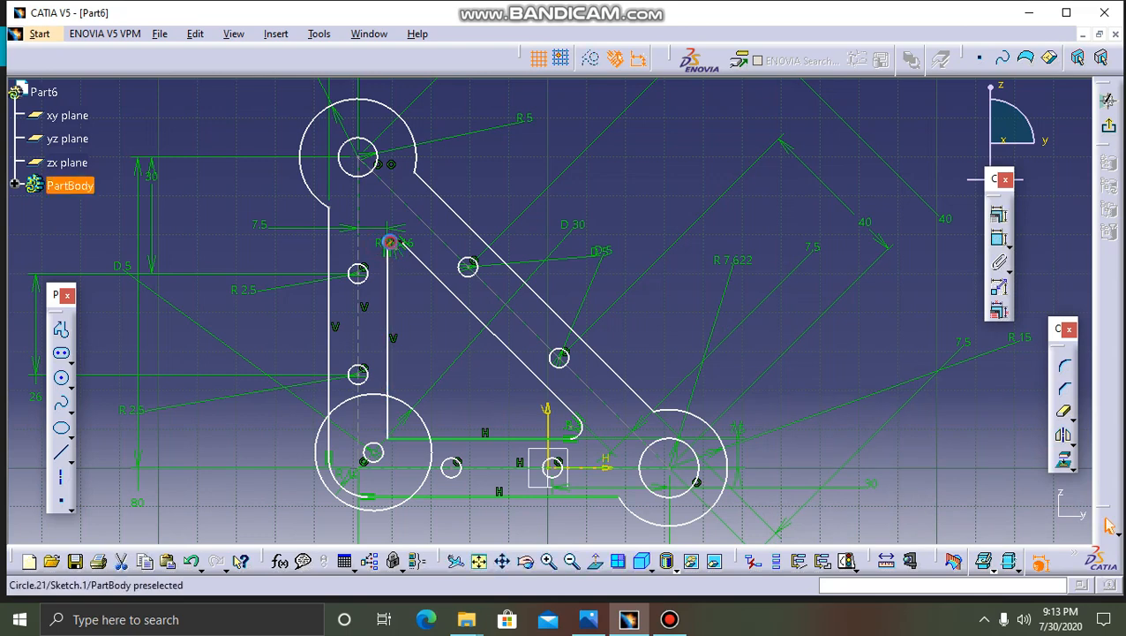
double_click(400, 248)
key("Escape")
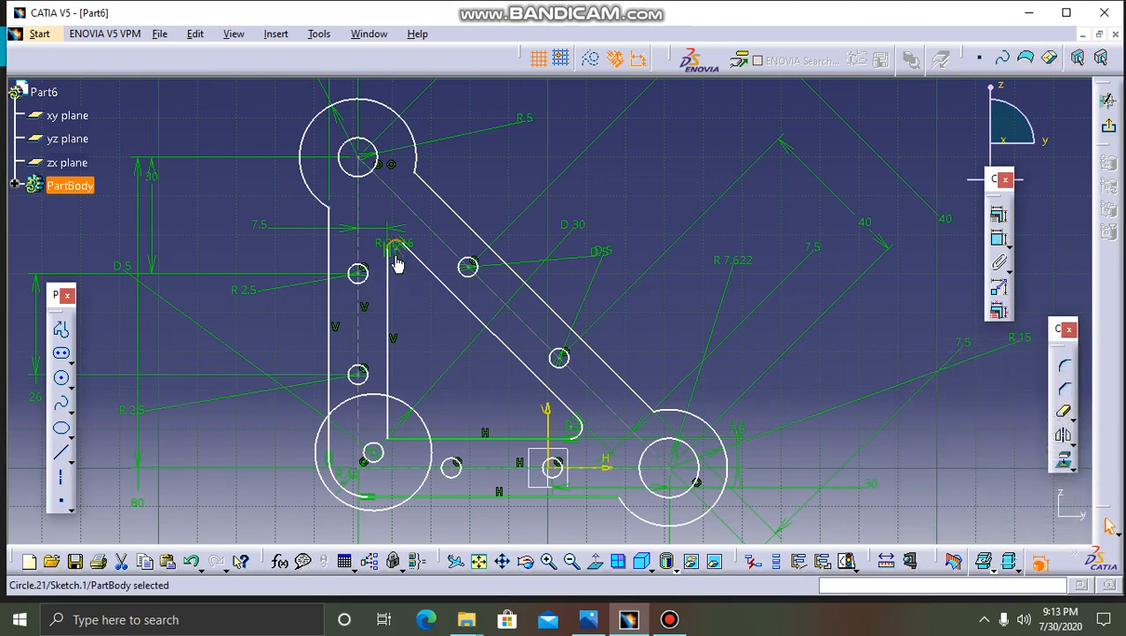
double_click(394, 246)
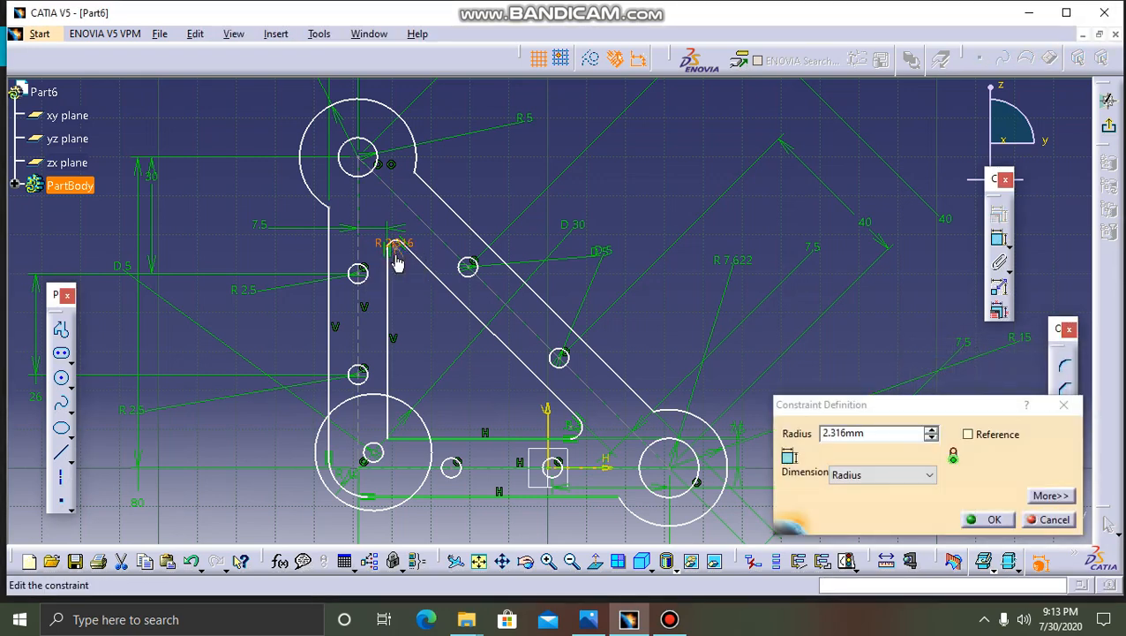
type("3")
left_click(830, 433)
type("3")
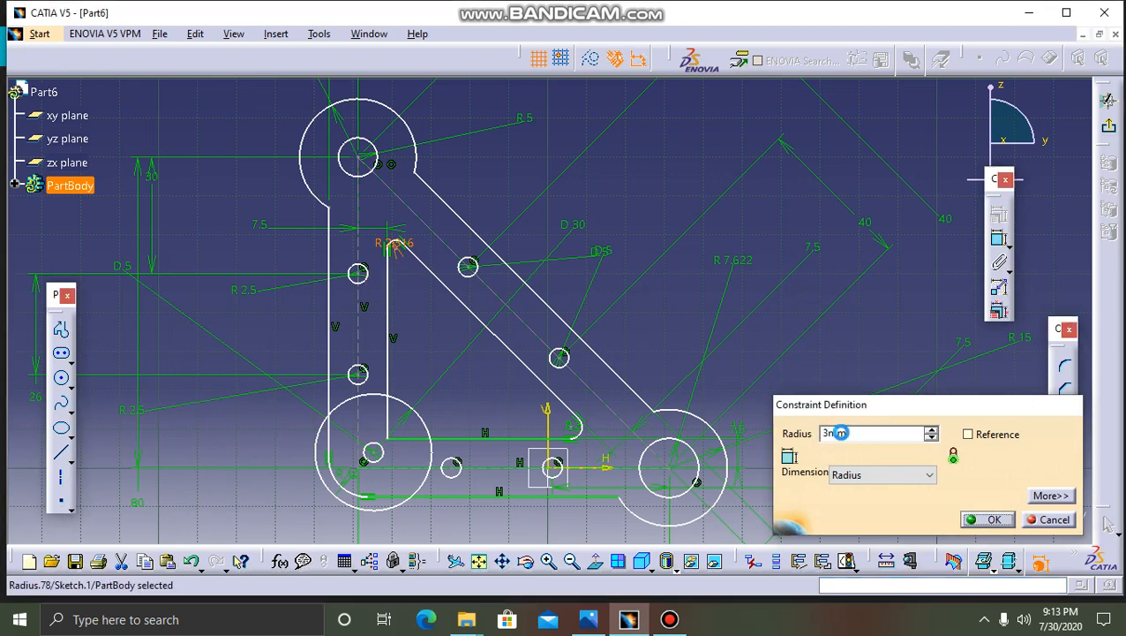
key("Return")
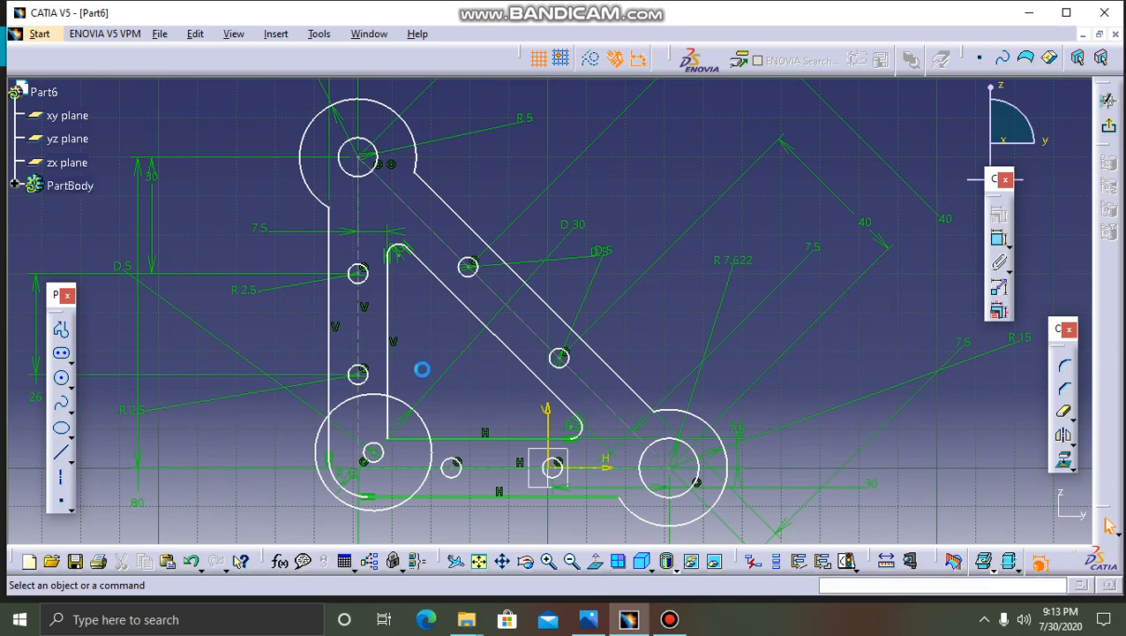
- Quick Trim the 30 mm circle's arcs outside the plate outline and between the outline and the cutout's vertical side
left_click(1063, 422)
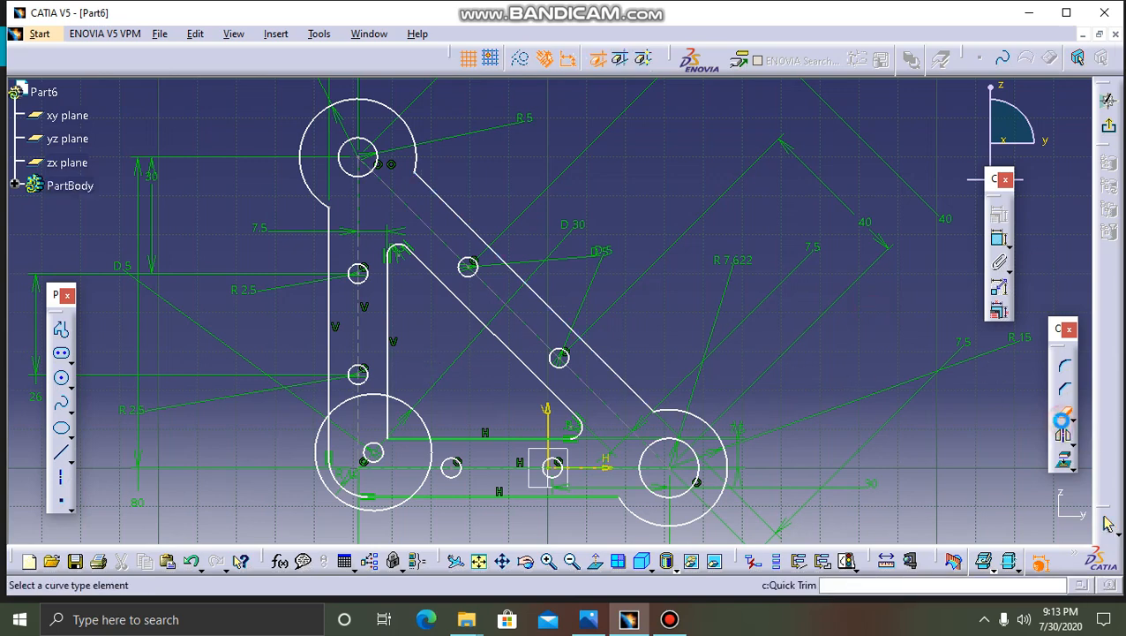
left_click(353, 510)
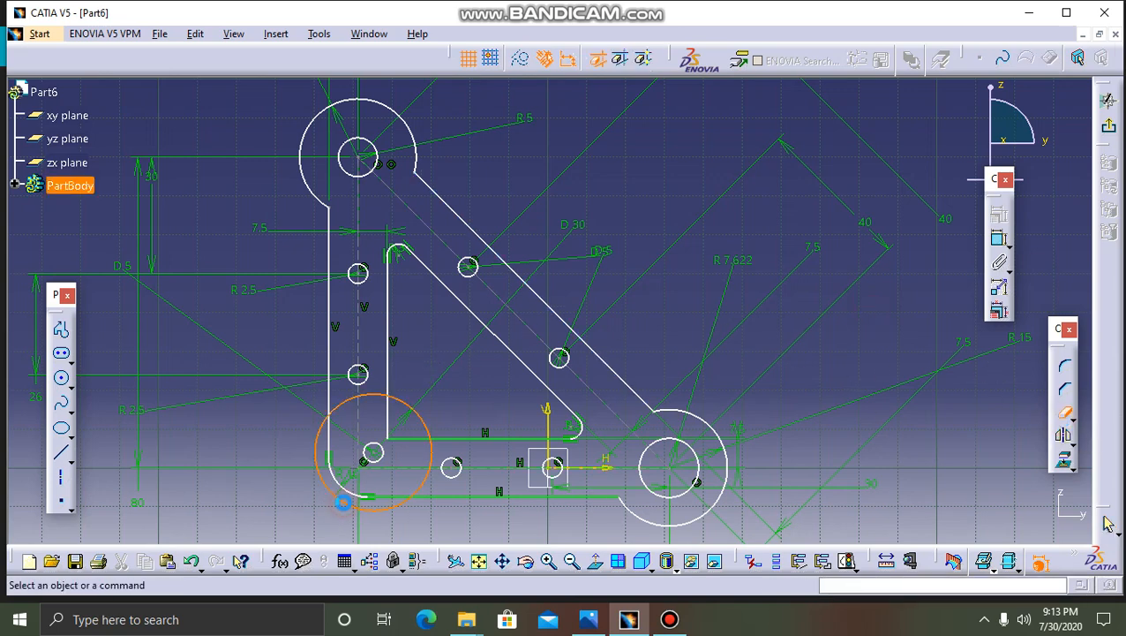
left_click(338, 405)
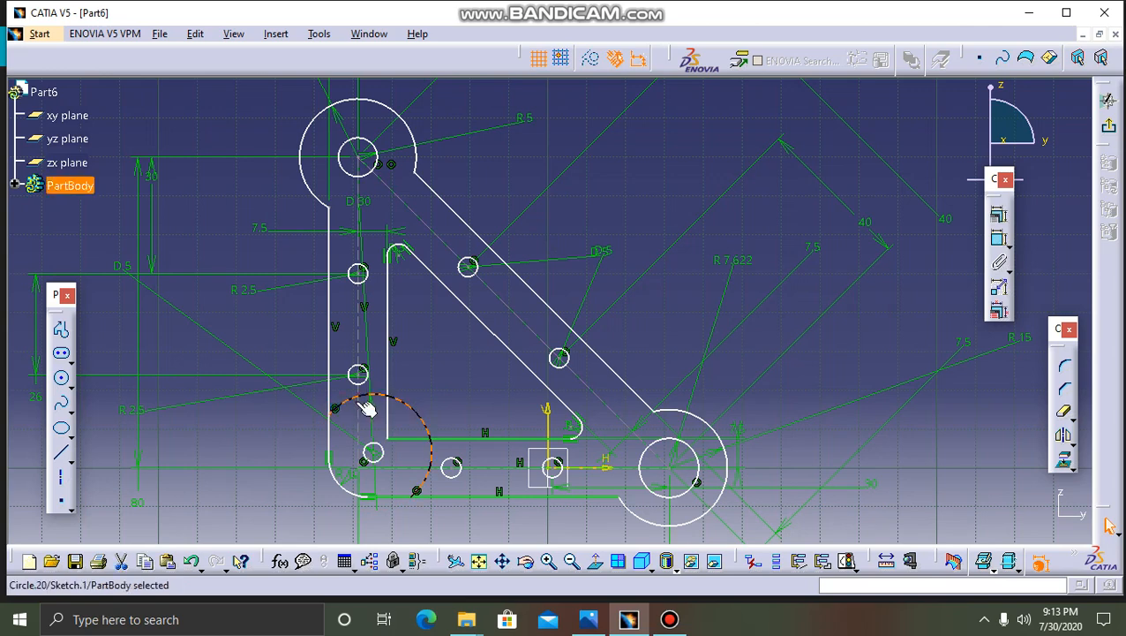
left_click(1064, 411)
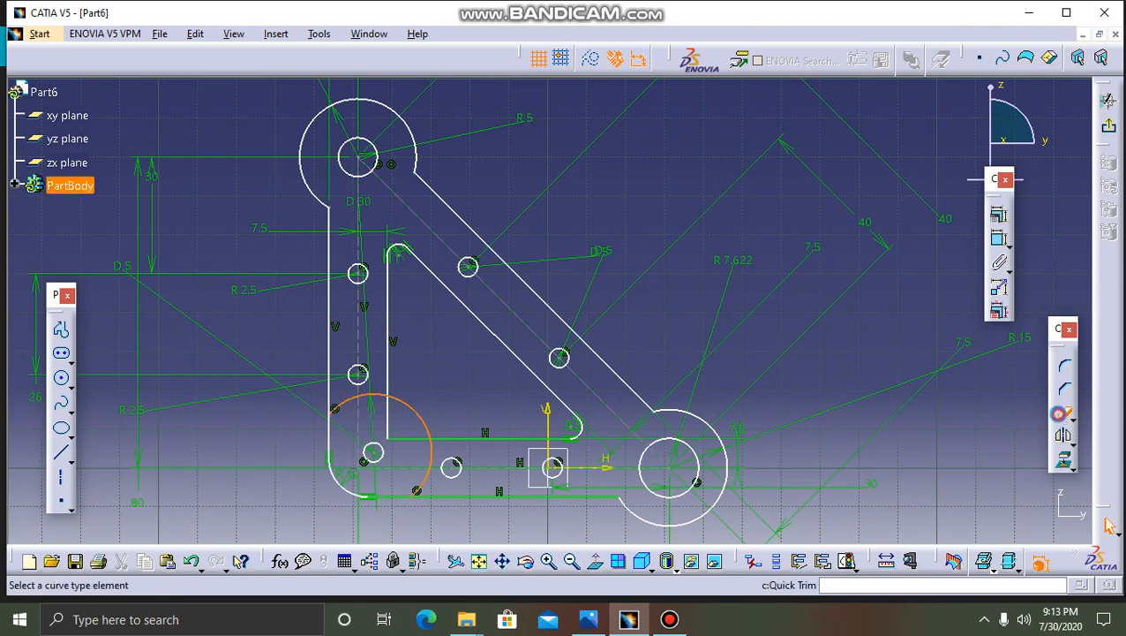
left_click(353, 402)
left_click(375, 395)
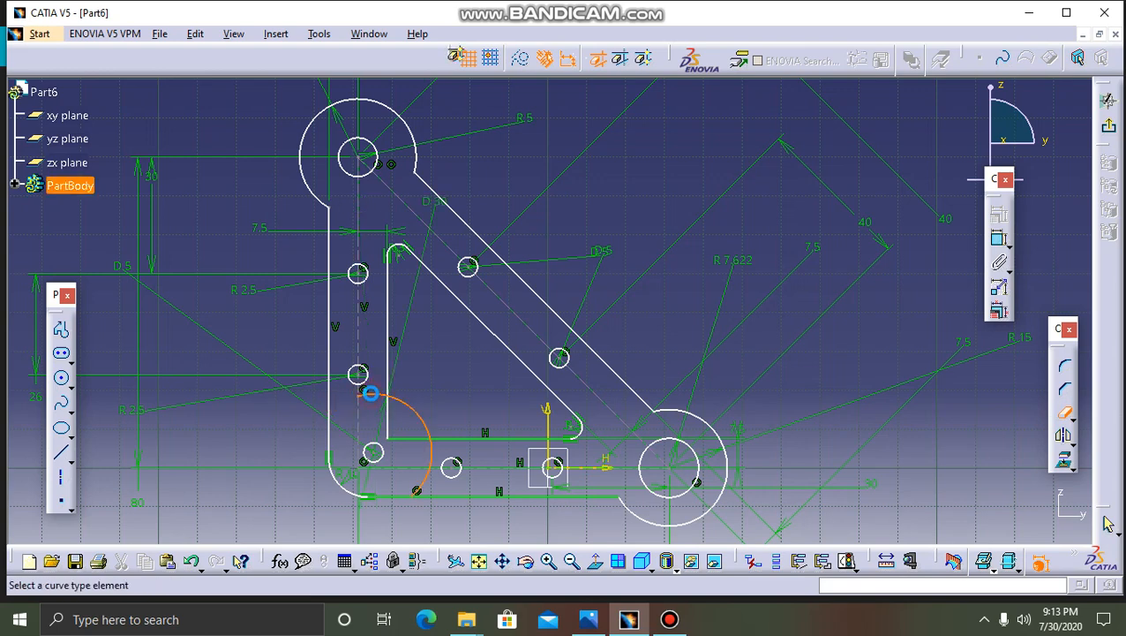
- Quick Trim the cutout's sharp lower-left corner lines and the 30 mm circle's leftover arc below, leaving the rounded inner corner
left_click(399, 436)
left_click(386, 425)
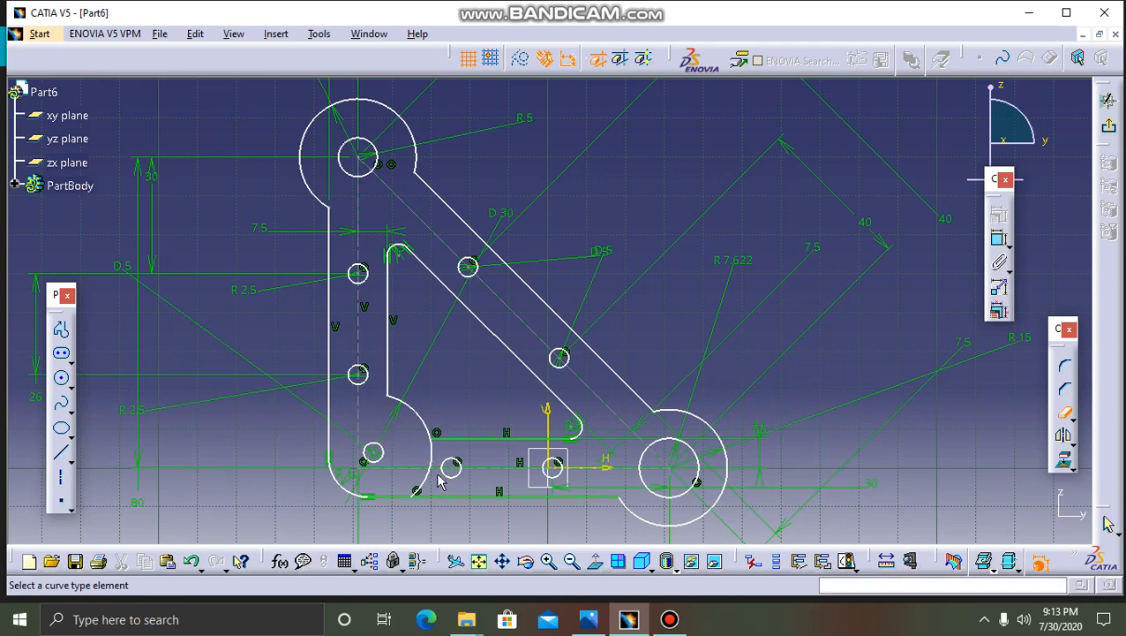
left_click(429, 470)
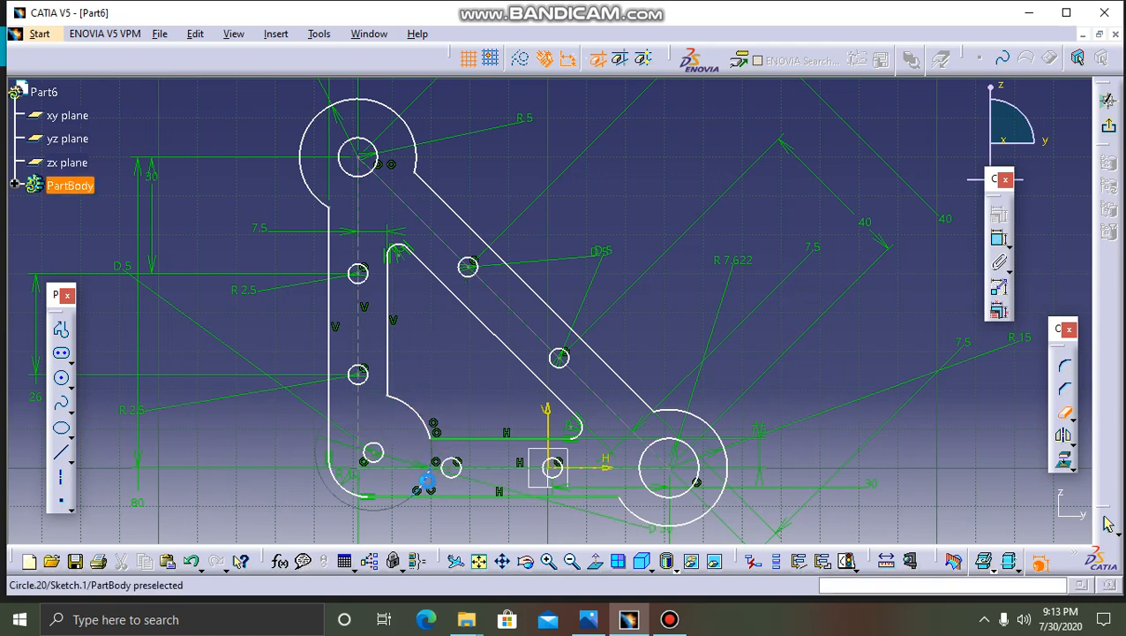
left_click(427, 484)
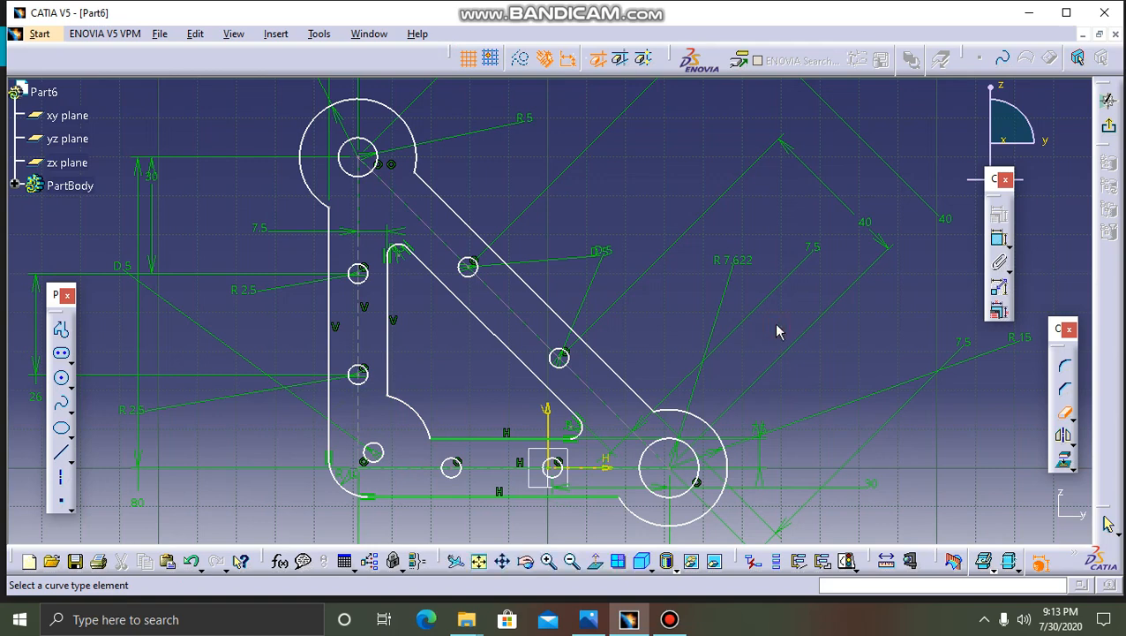
key("Escape")
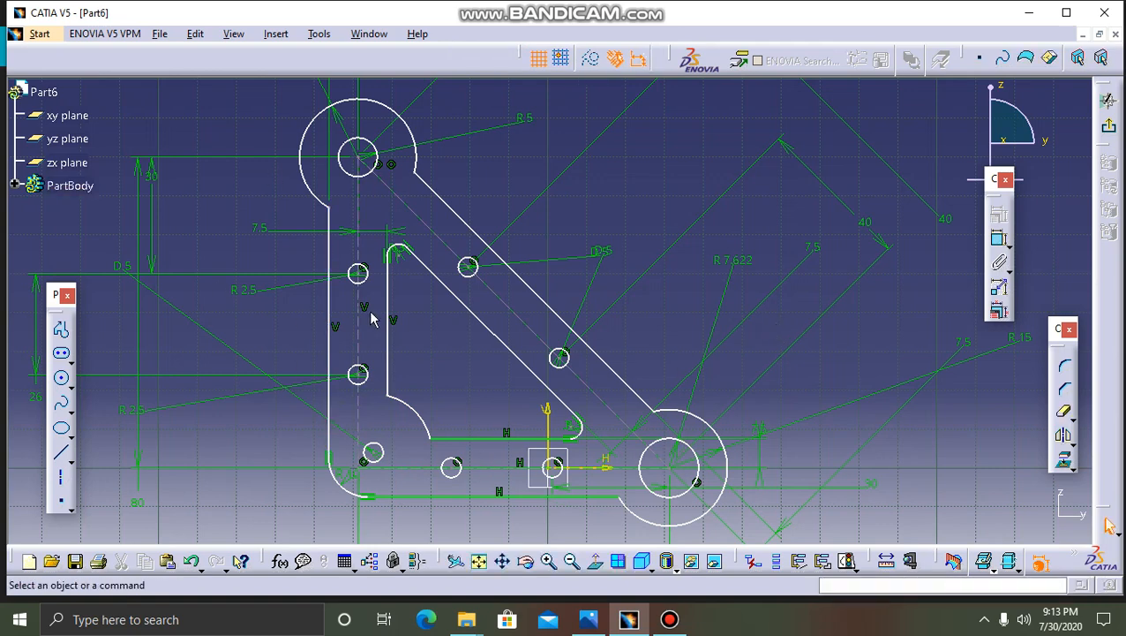
- Check the web plate's thickness in the drawing, leave the sketch, and Pad the profile 5 mm with mirrored extent
left_click(588, 620)
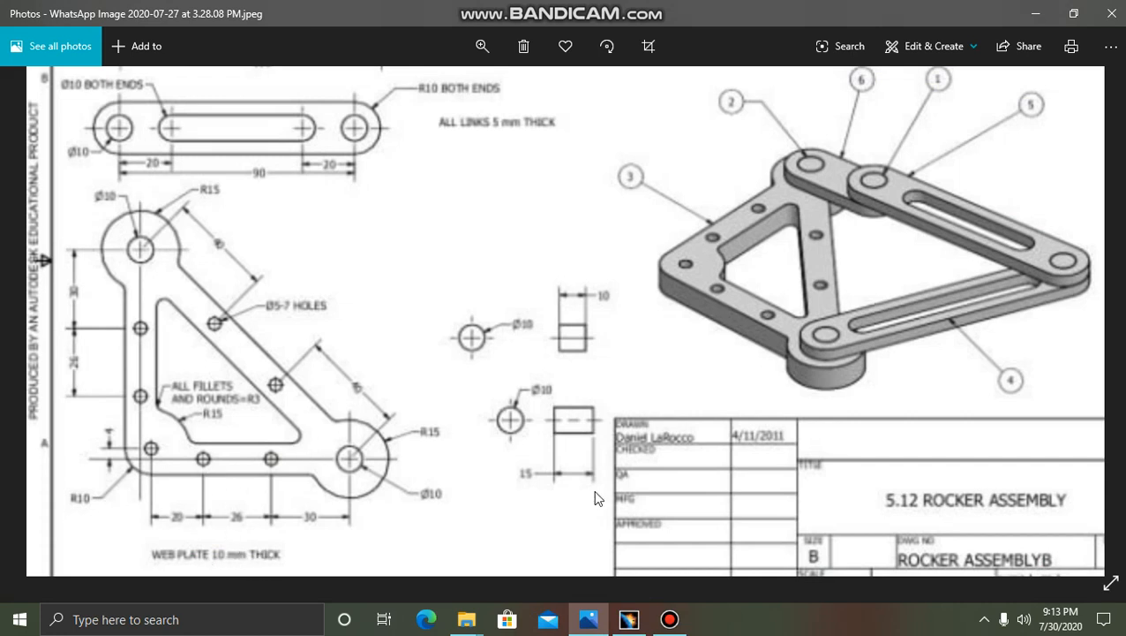
left_click(628, 619)
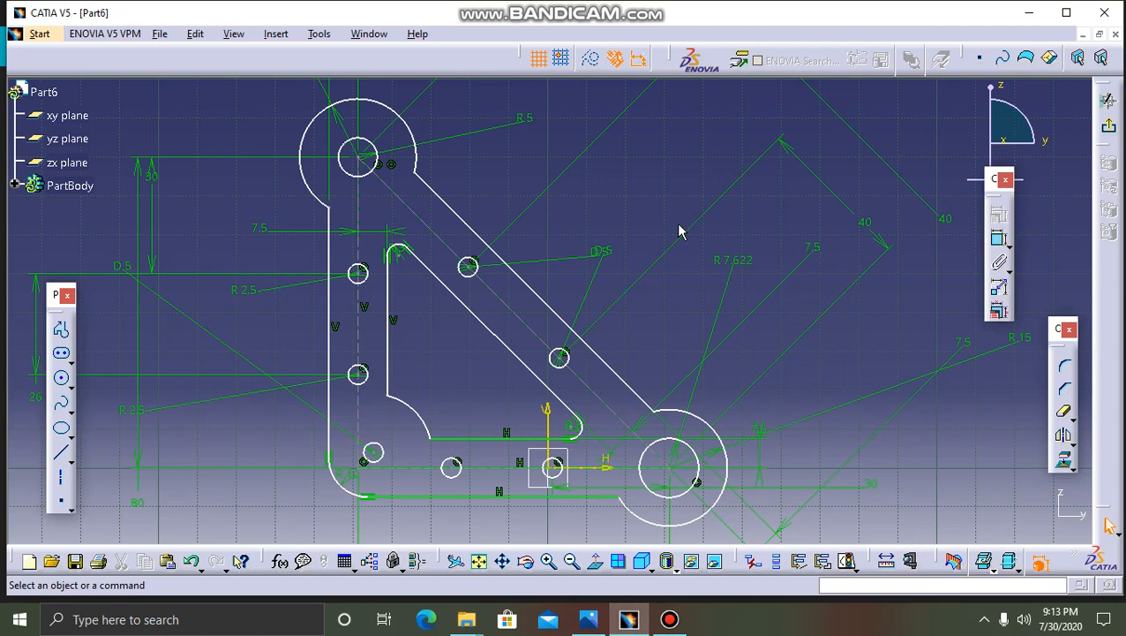
left_click(1111, 130)
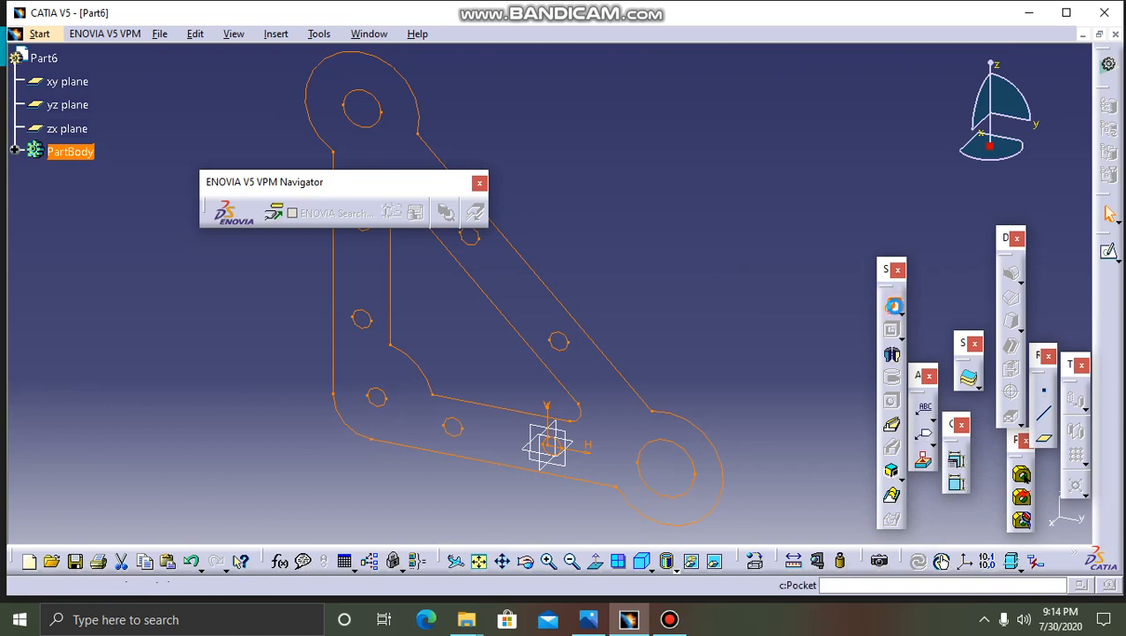
left_click(892, 305)
type("5")
left_click(938, 445)
left_click(912, 521)
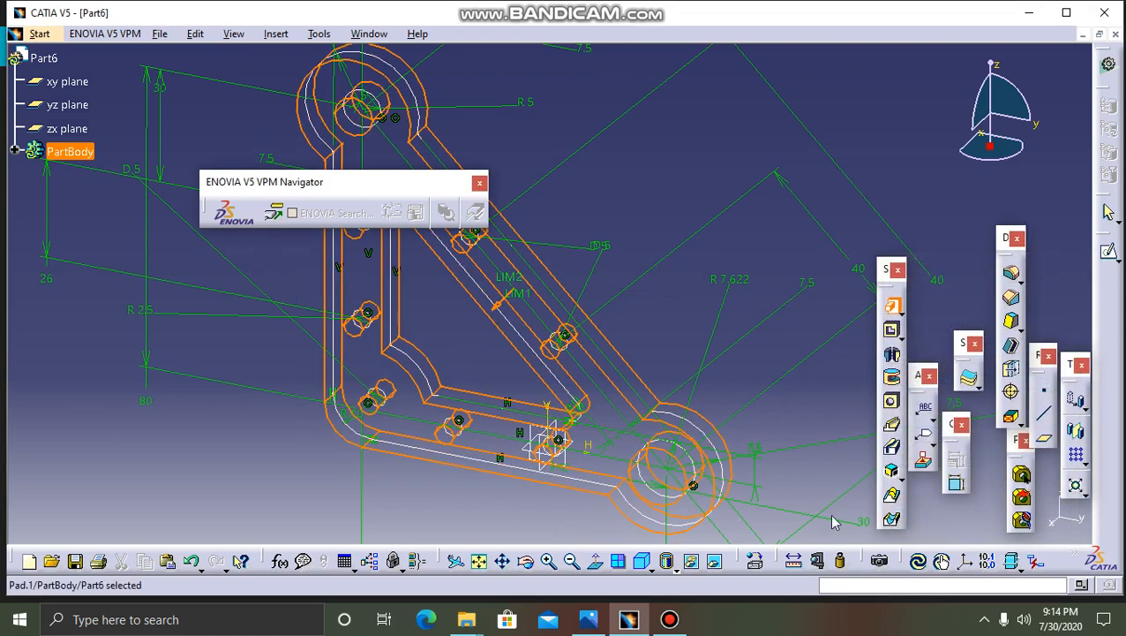
- Inspect the padded web plate from another angle and save the part as p06
left_click(571, 561)
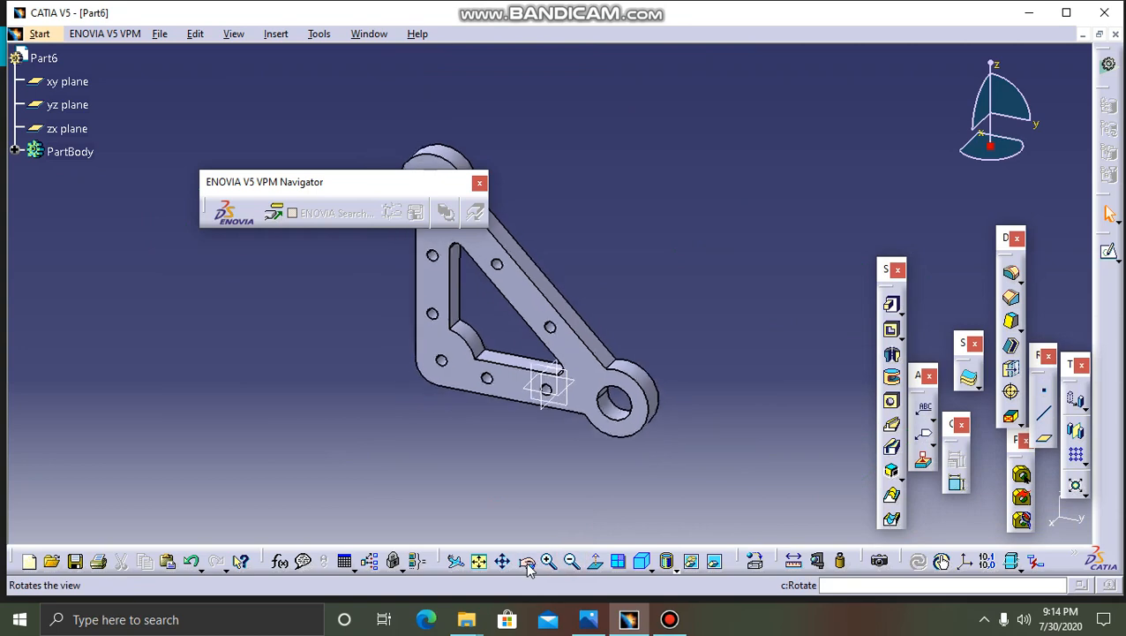
left_click(528, 563)
left_click_drag(452, 457, 470, 292)
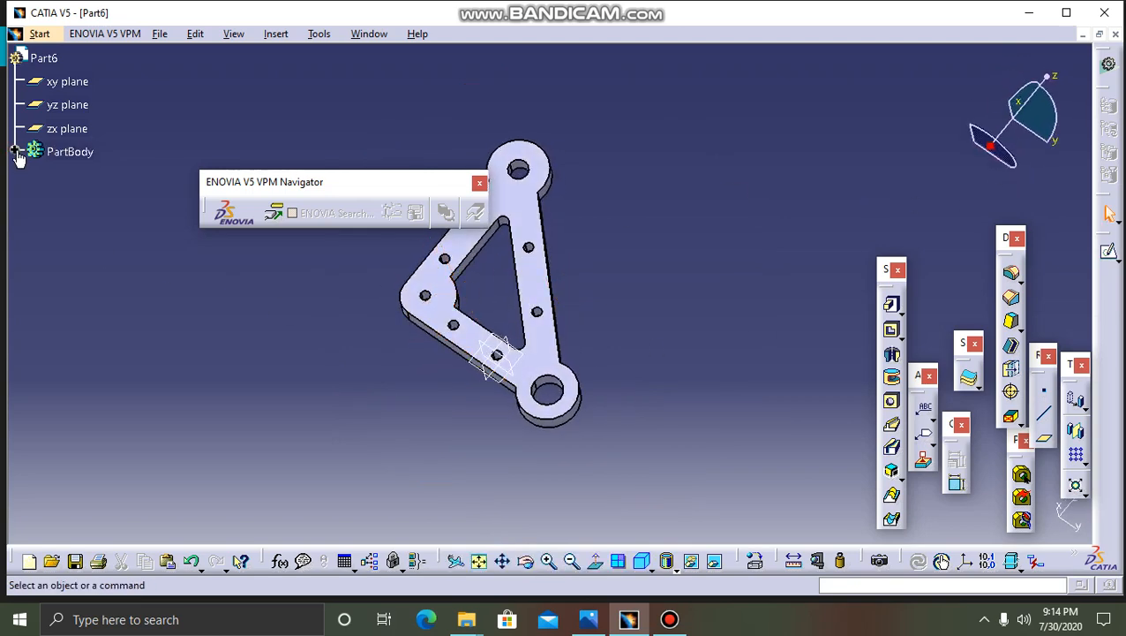
left_click(167, 34)
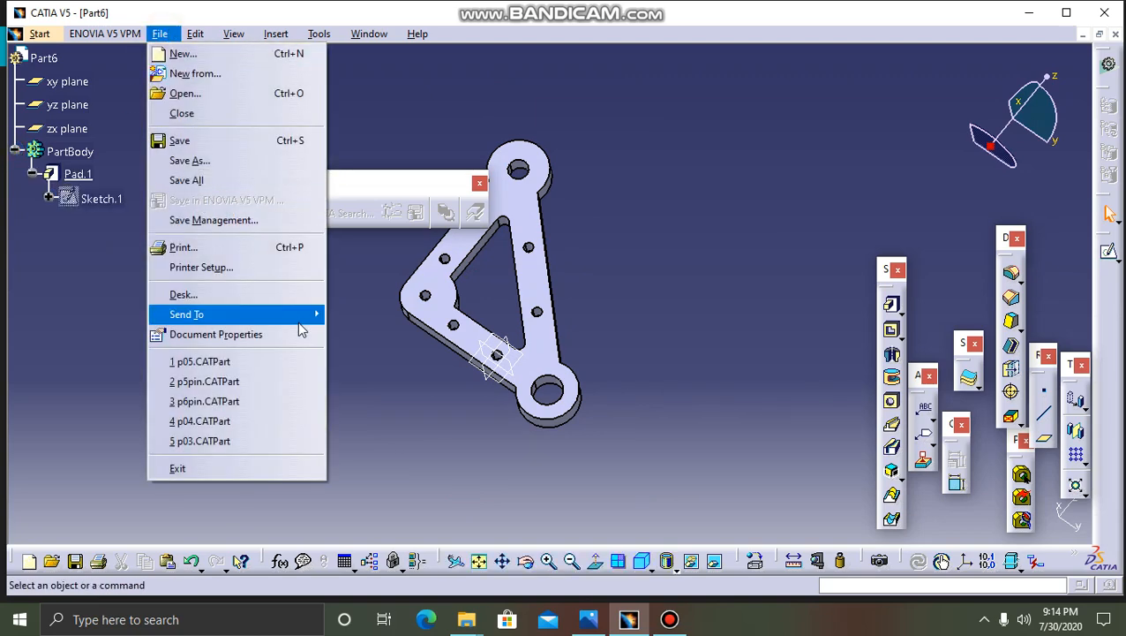
left_click(406, 366)
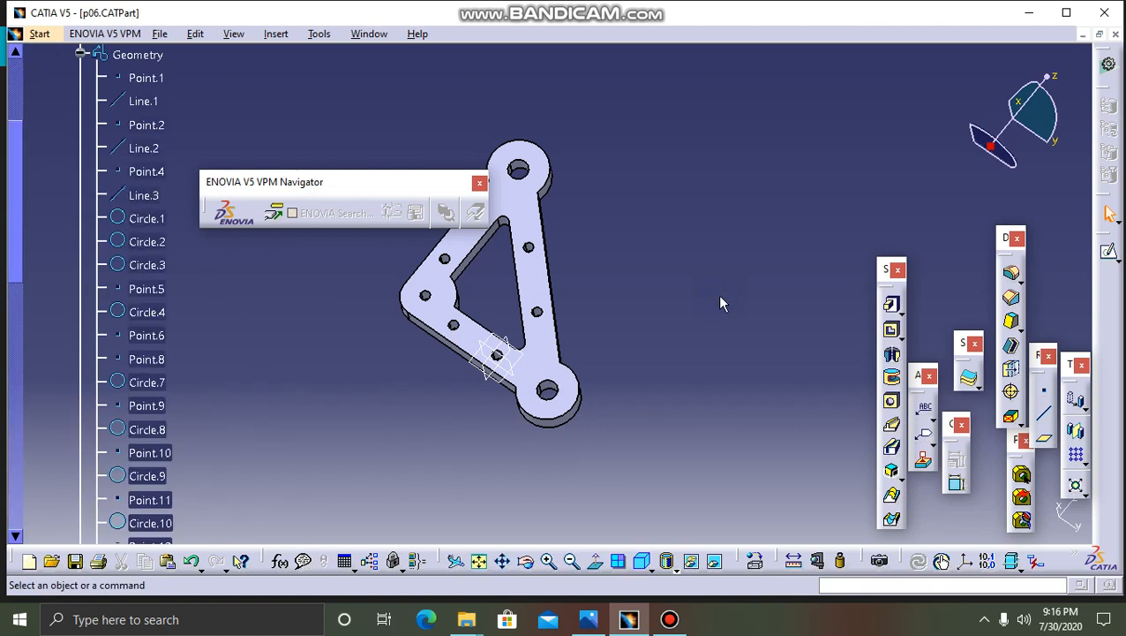
- Create a new Assembly Design product and choose Product1 as the target for inserting existing components
left_click(45, 36)
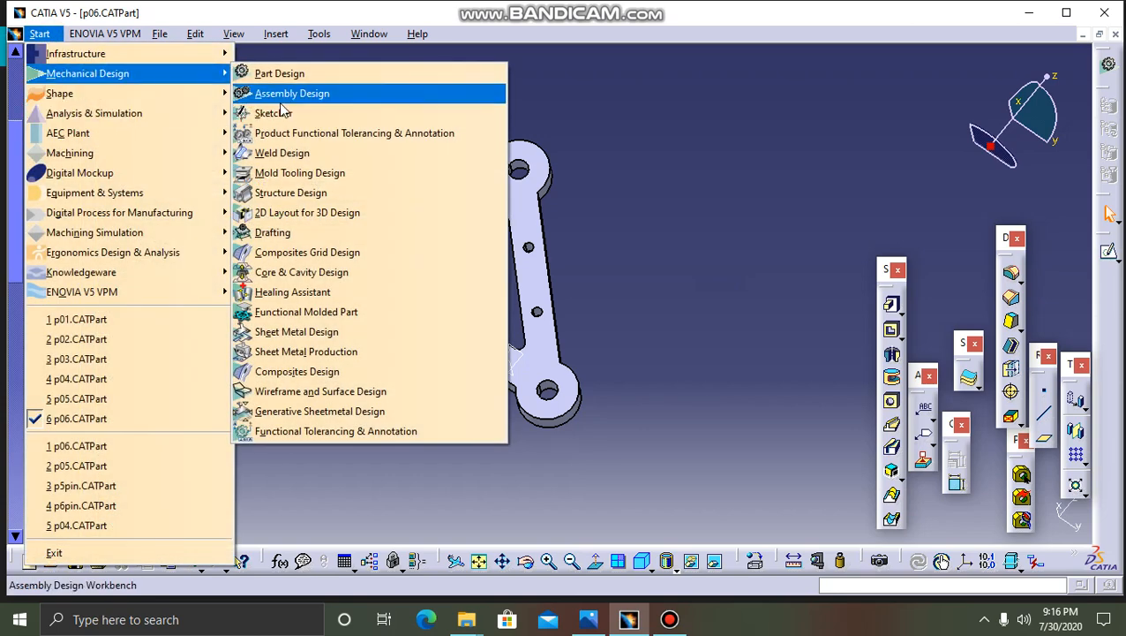
left_click(279, 103)
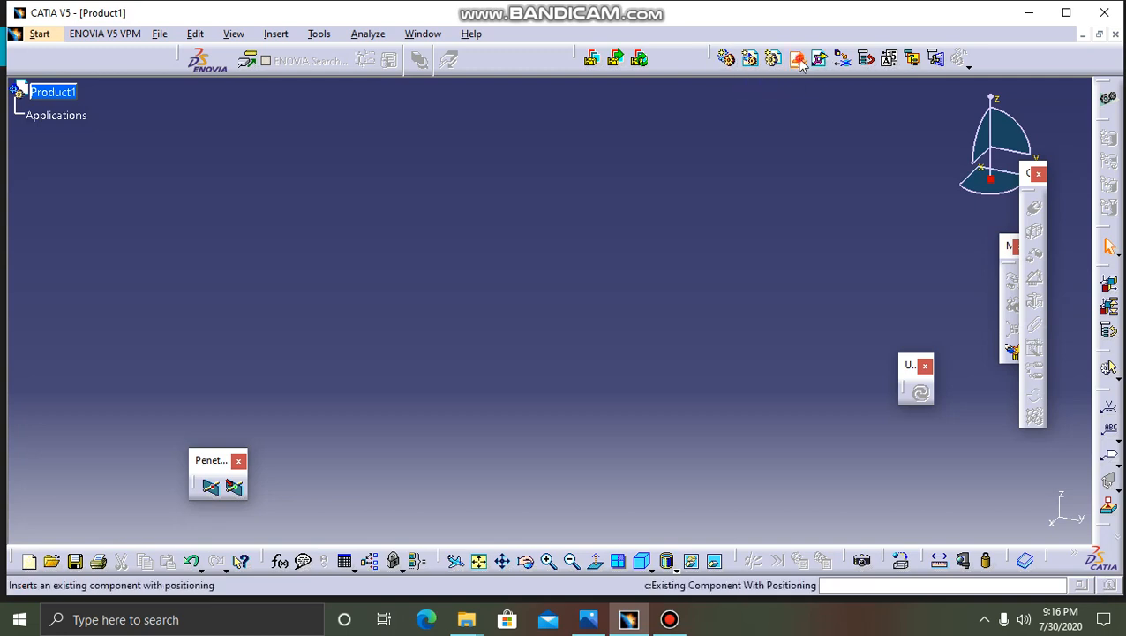
left_click(71, 94)
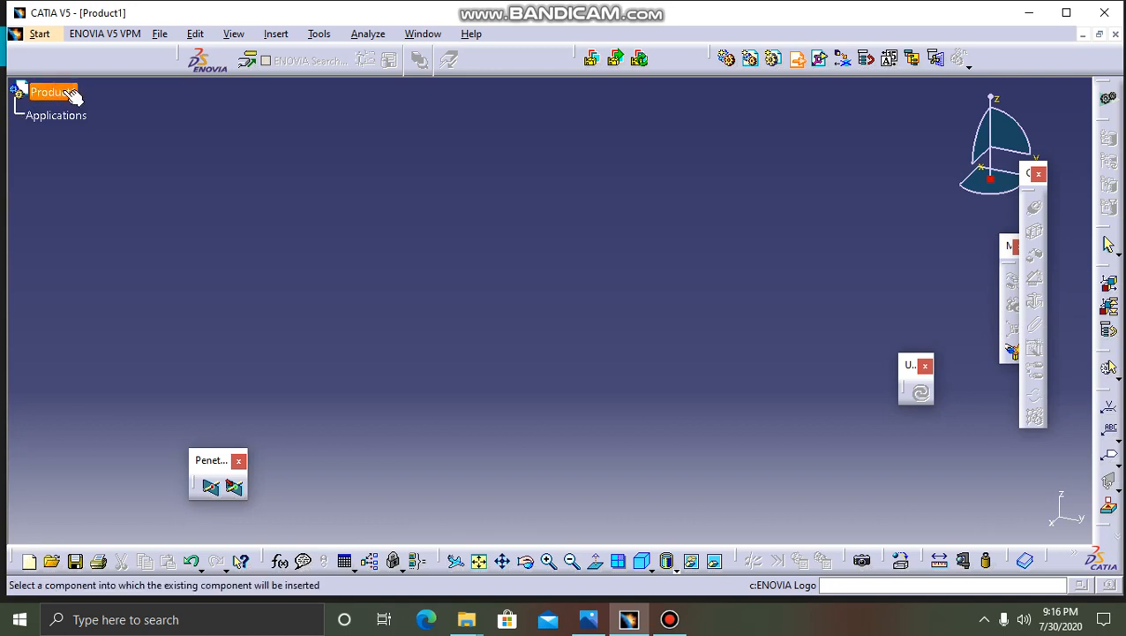
left_click(70, 94)
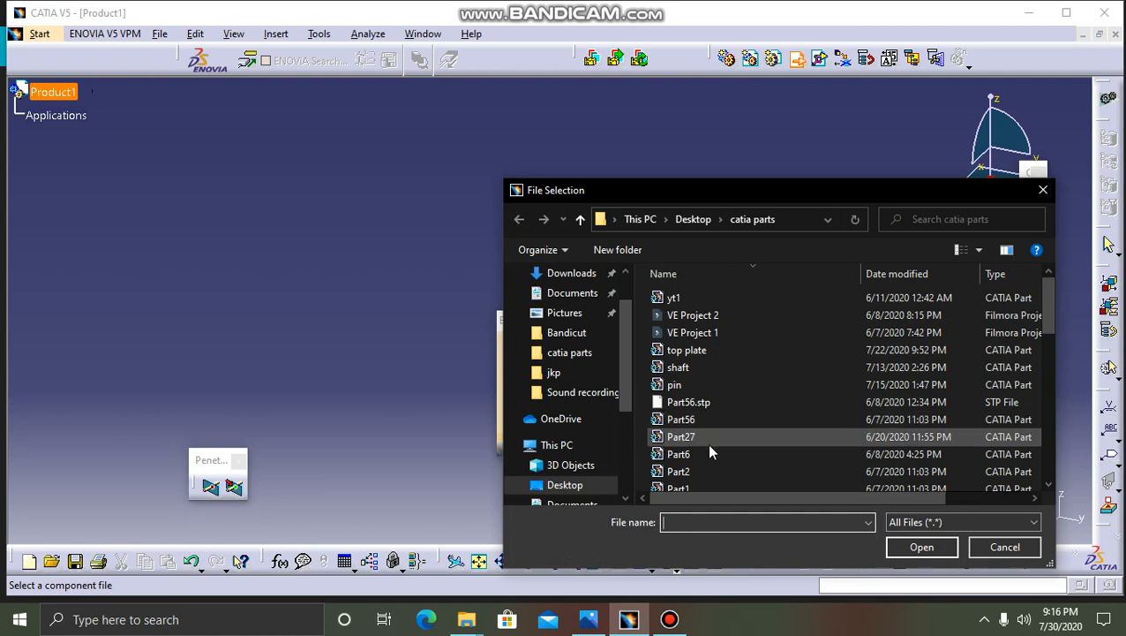
- Insert the part files p01, p02, p03, p04, p05 and p06 from the catia parts folder into Product1
type("p0")
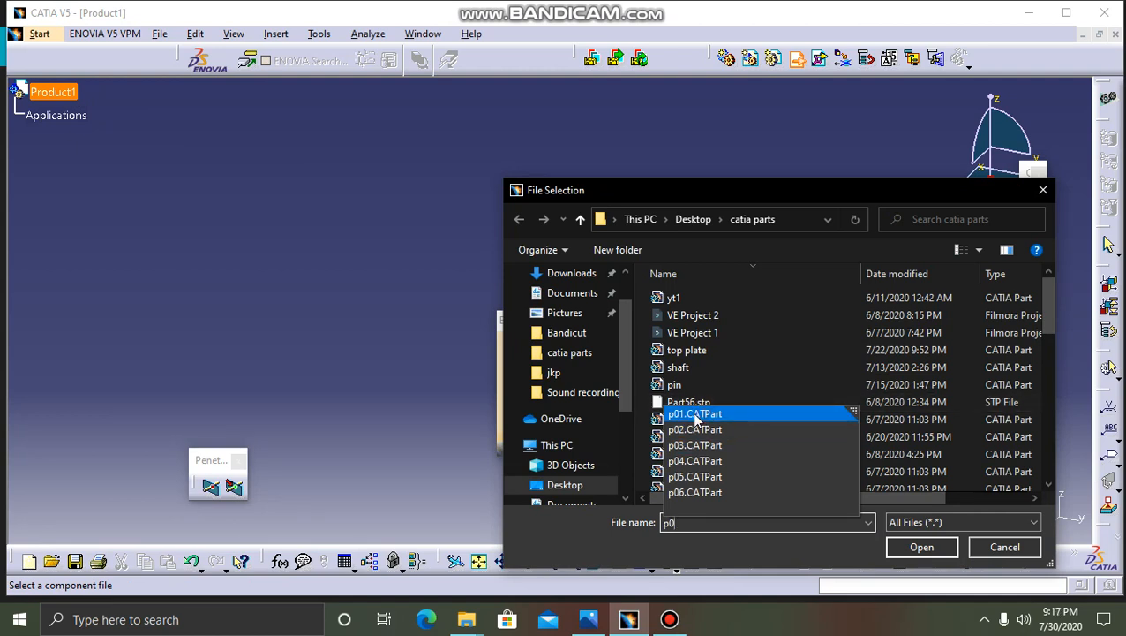
left_click(695, 415)
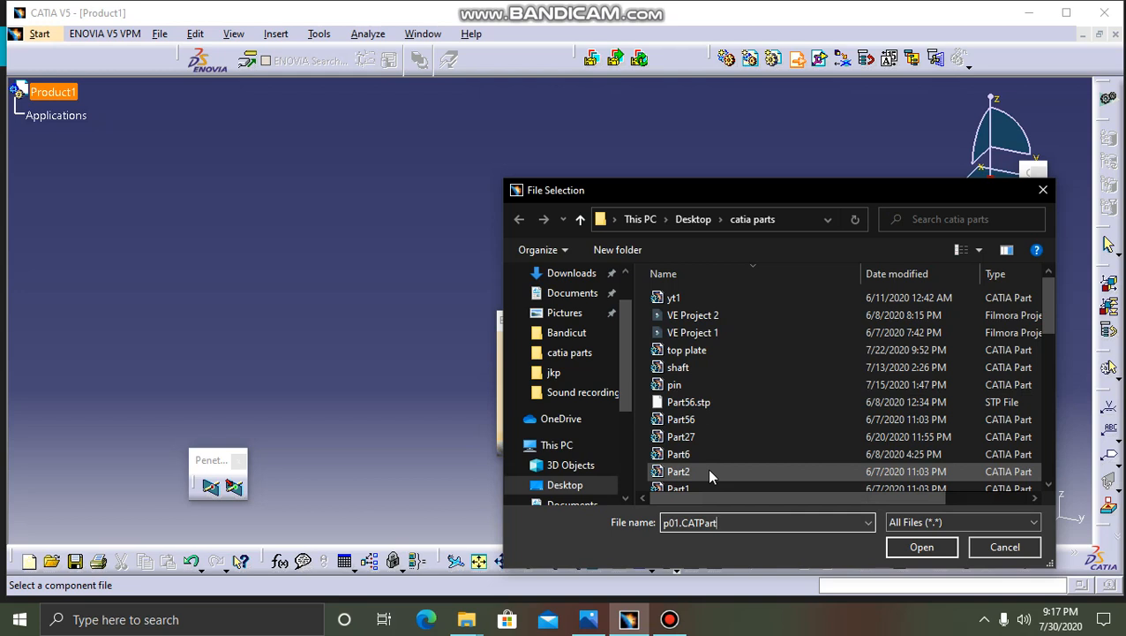
scroll(710, 475, "down", 1)
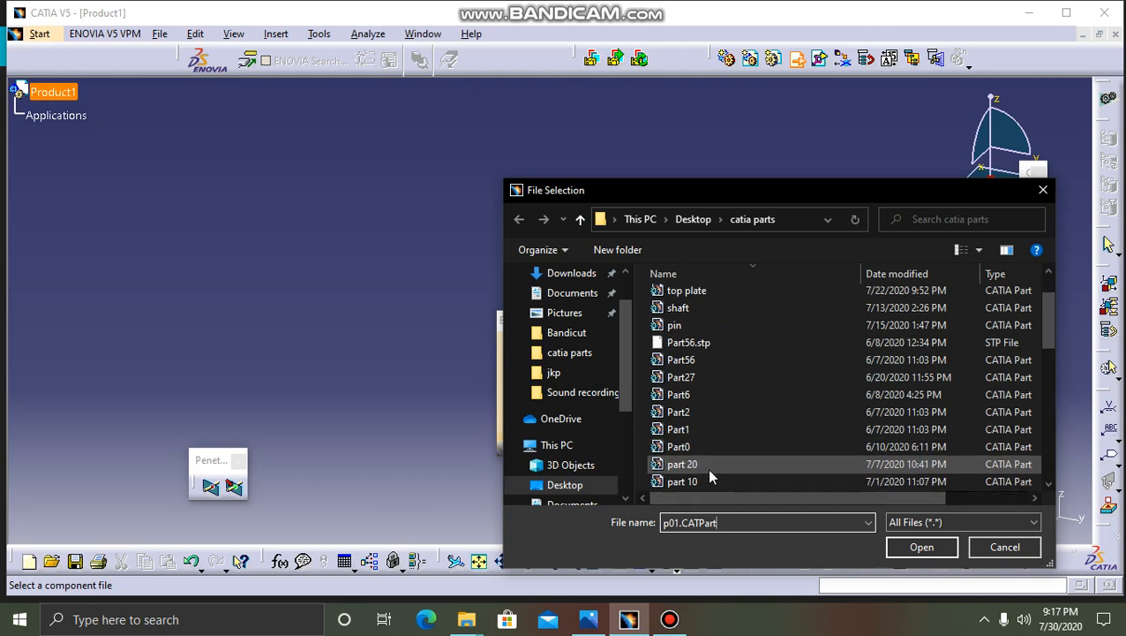
scroll(710, 477, "down", 3)
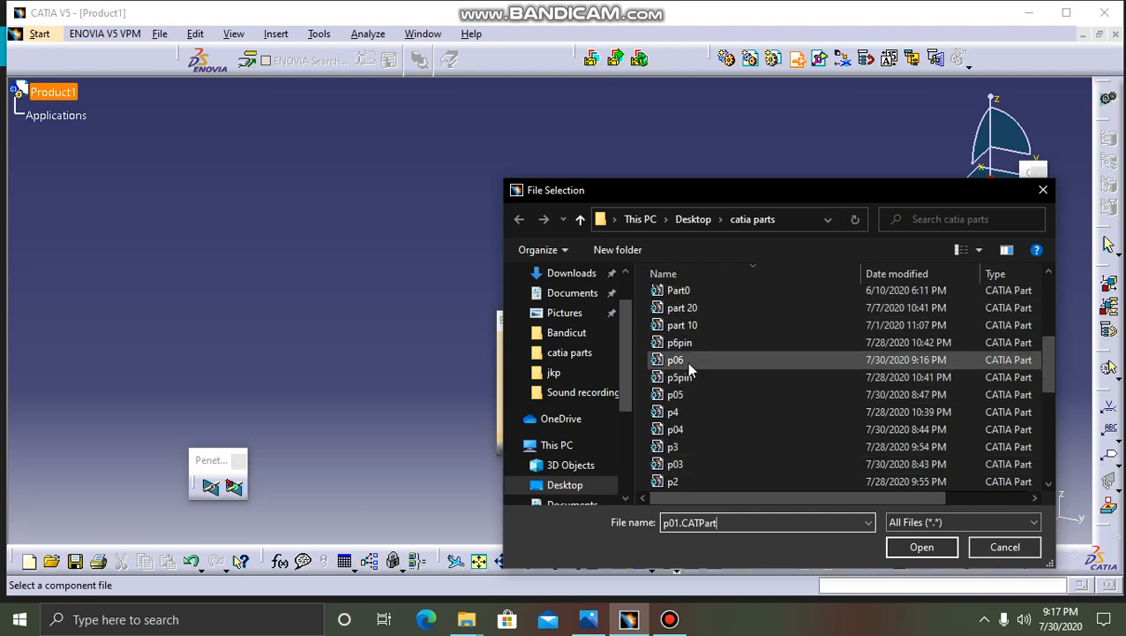
left_click(687, 362)
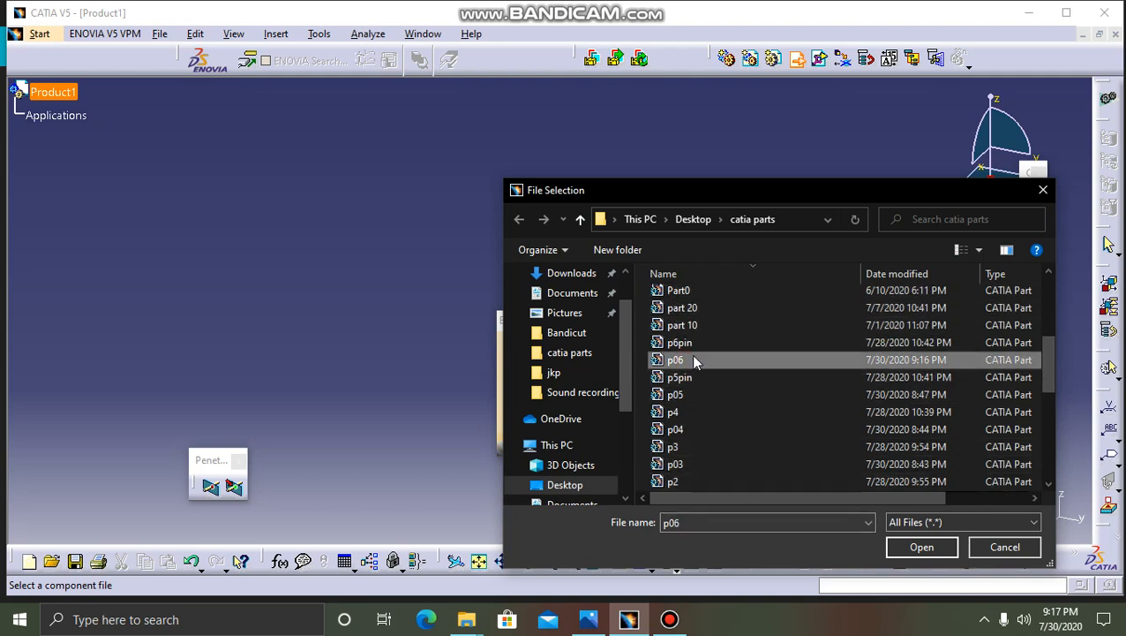
left_click(676, 396, "ctrl")
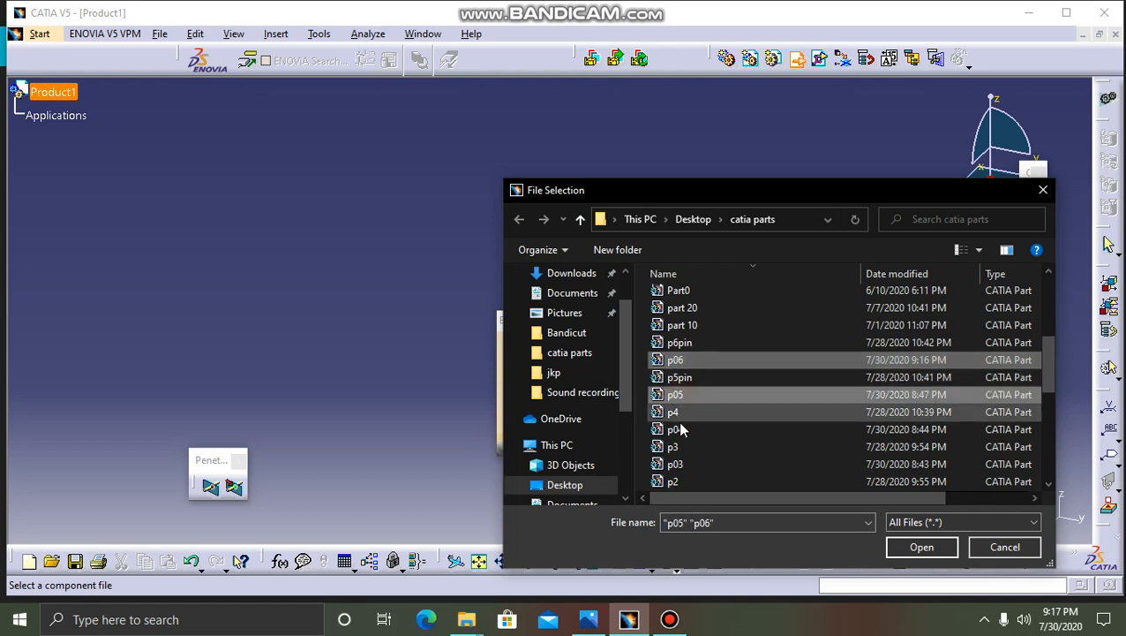
left_click(681, 431, "ctrl")
left_click(679, 465, "ctrl")
scroll(696, 467, "down", 1)
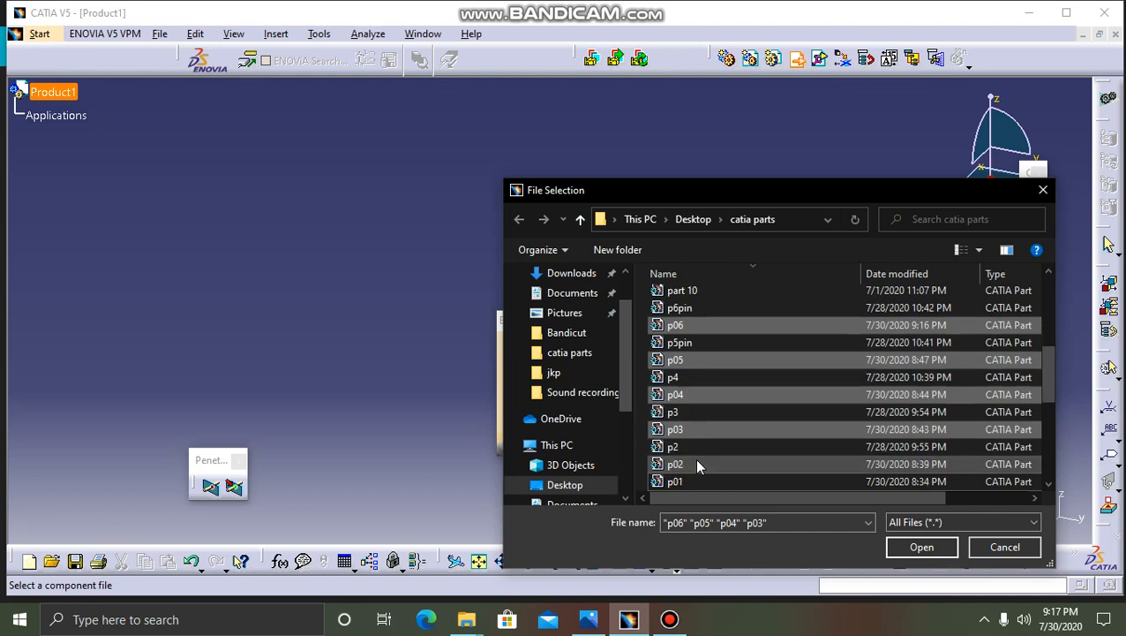
left_click(682, 446, "ctrl")
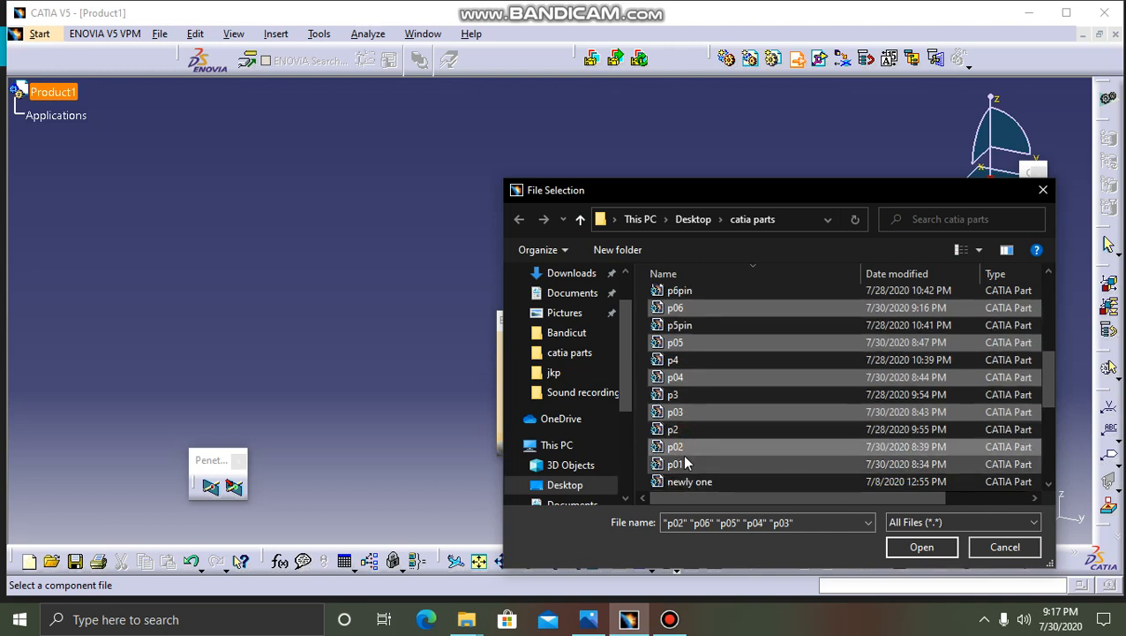
left_click(687, 465, "ctrl")
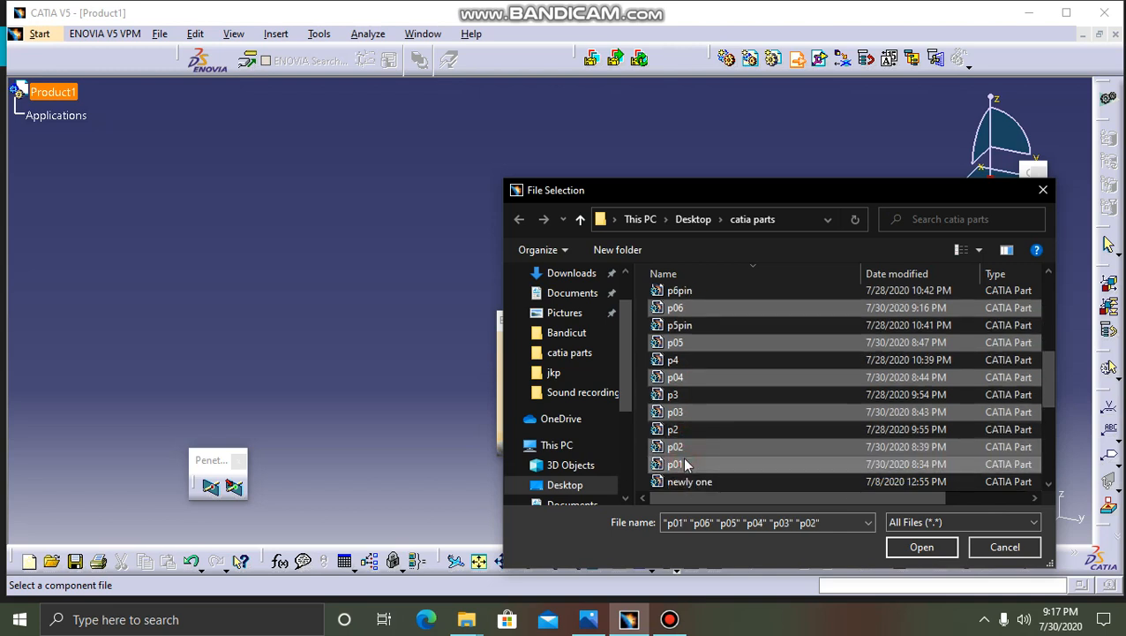
left_click(912, 547)
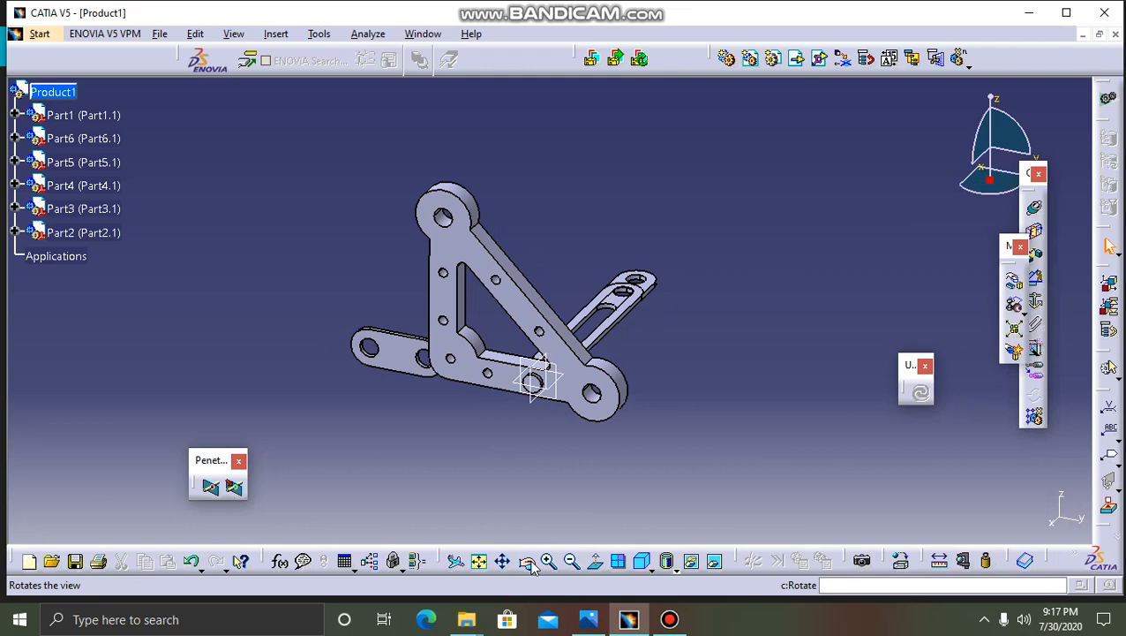
- Move the two overlapping slotted links apart along the Y axis with Manipulation, one to each side of the web plate
middle_click_drag(561, 221, 601, 253)
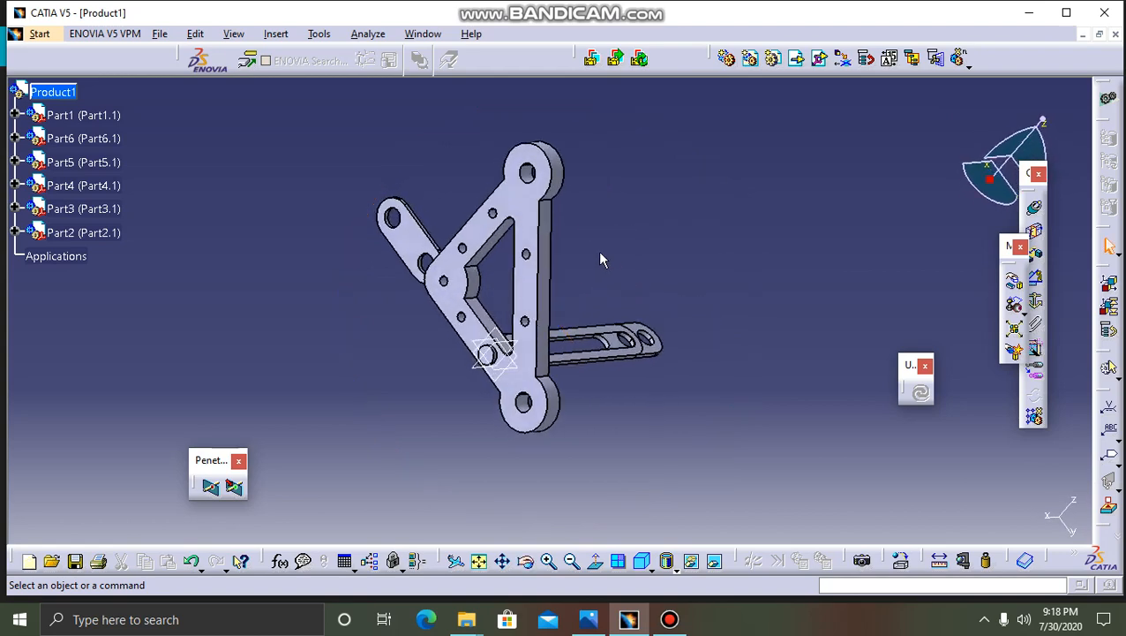
left_click(527, 562)
left_click_drag(342, 414, 504, 313)
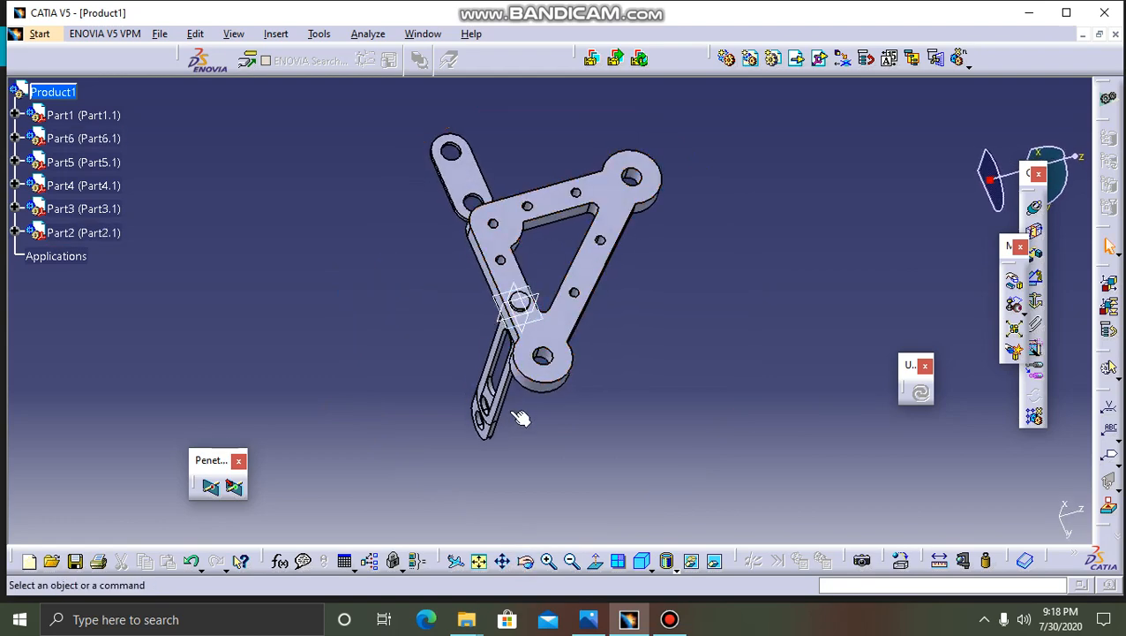
left_click_drag(527, 465, 599, 484)
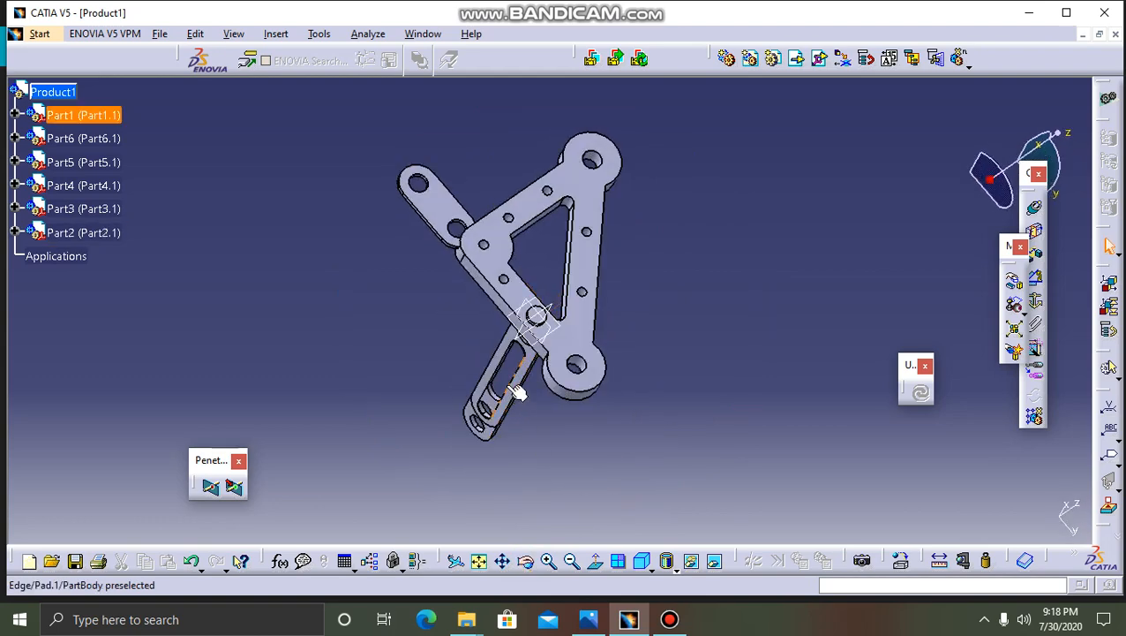
left_click(510, 391)
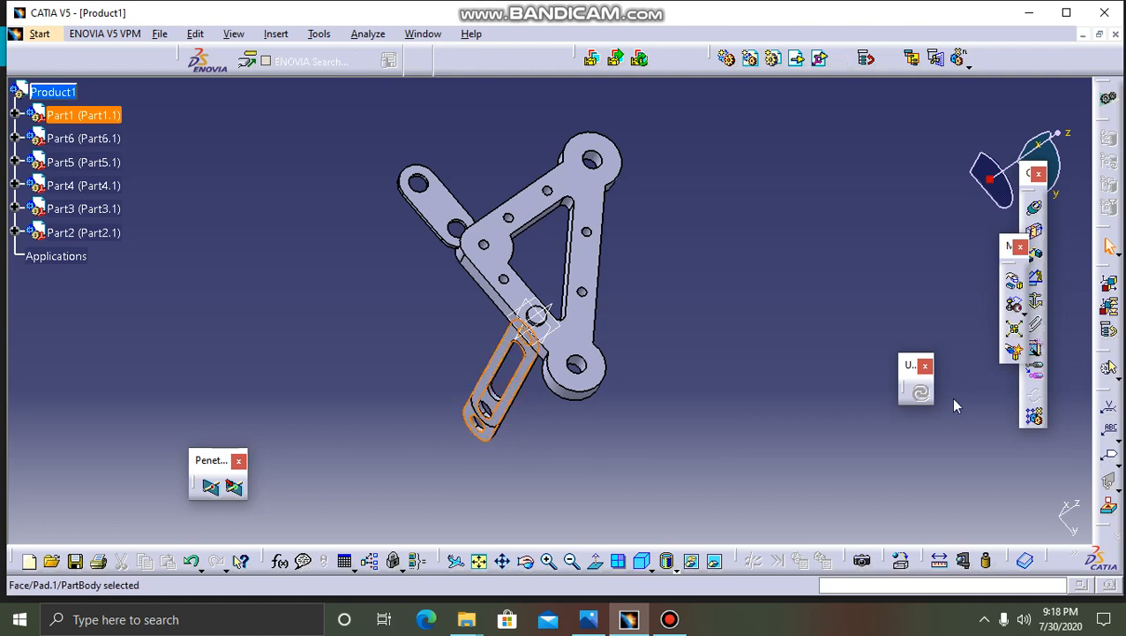
left_click(1016, 283)
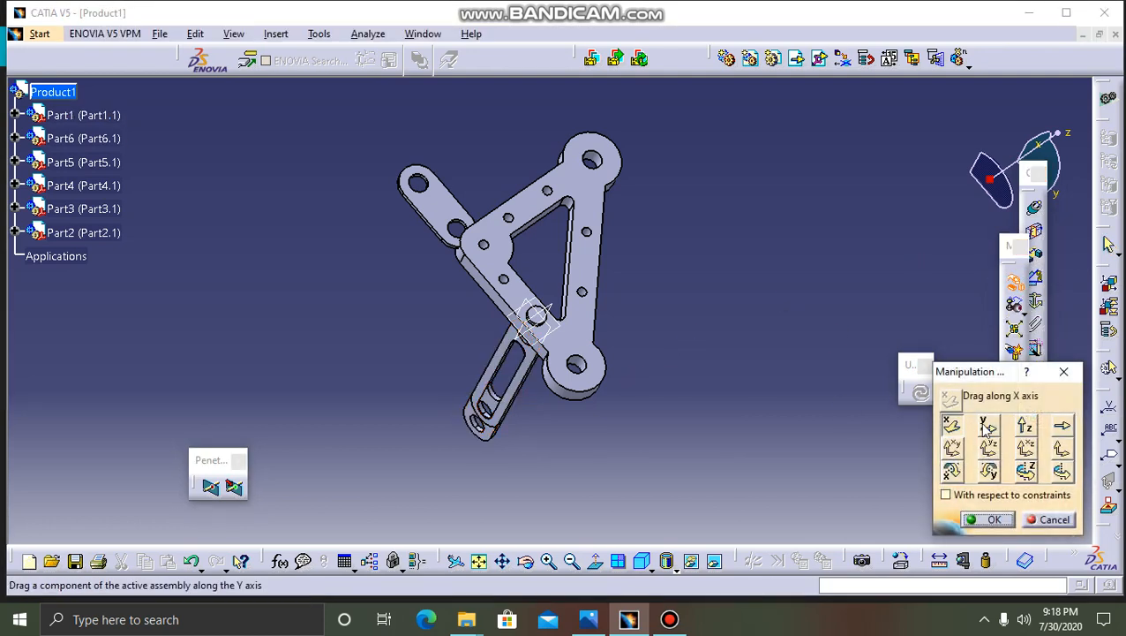
left_click(989, 427)
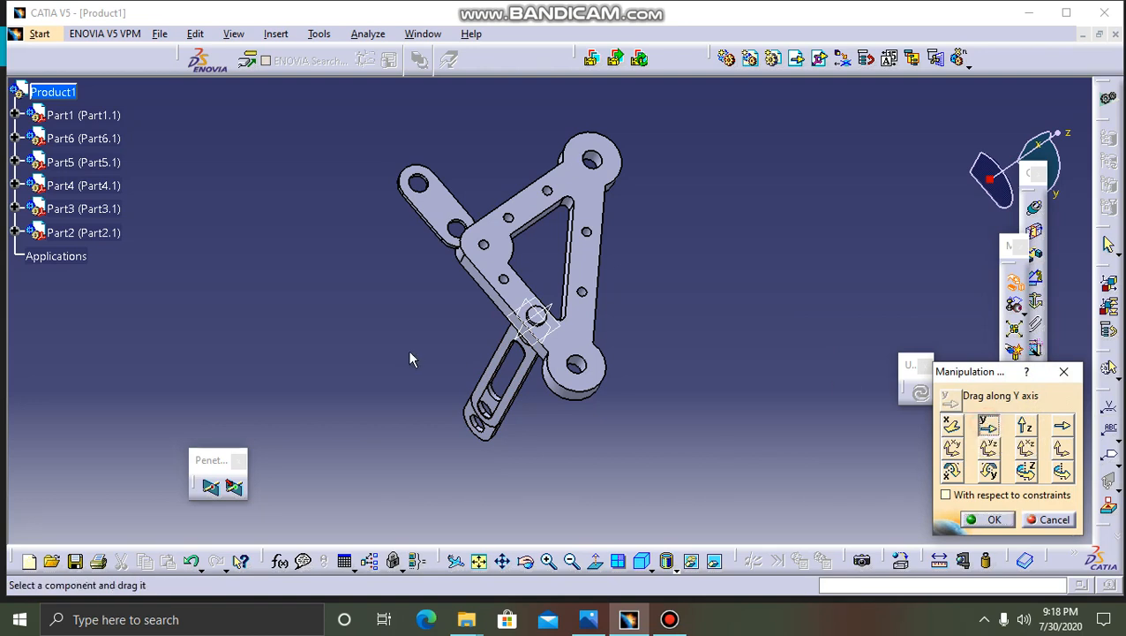
left_click_drag(502, 385, 177, 345)
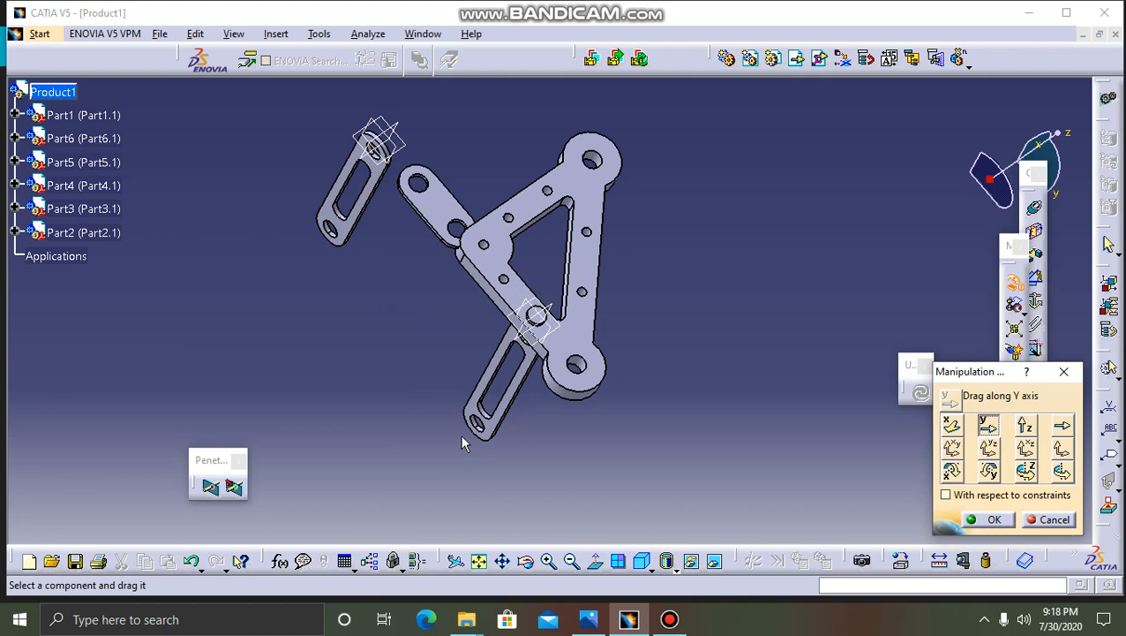
left_click_drag(490, 427, 618, 508)
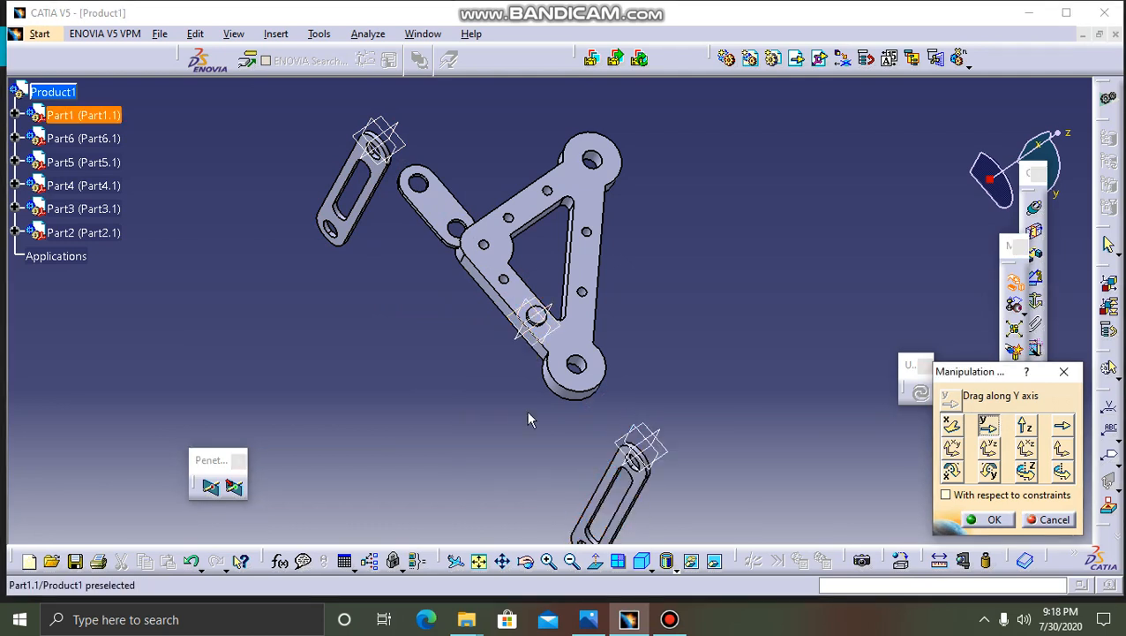
- Move the short link along the Y and Z axes and both pins along the Z axis, clear of the web plate
left_click_drag(415, 202, 326, 366)
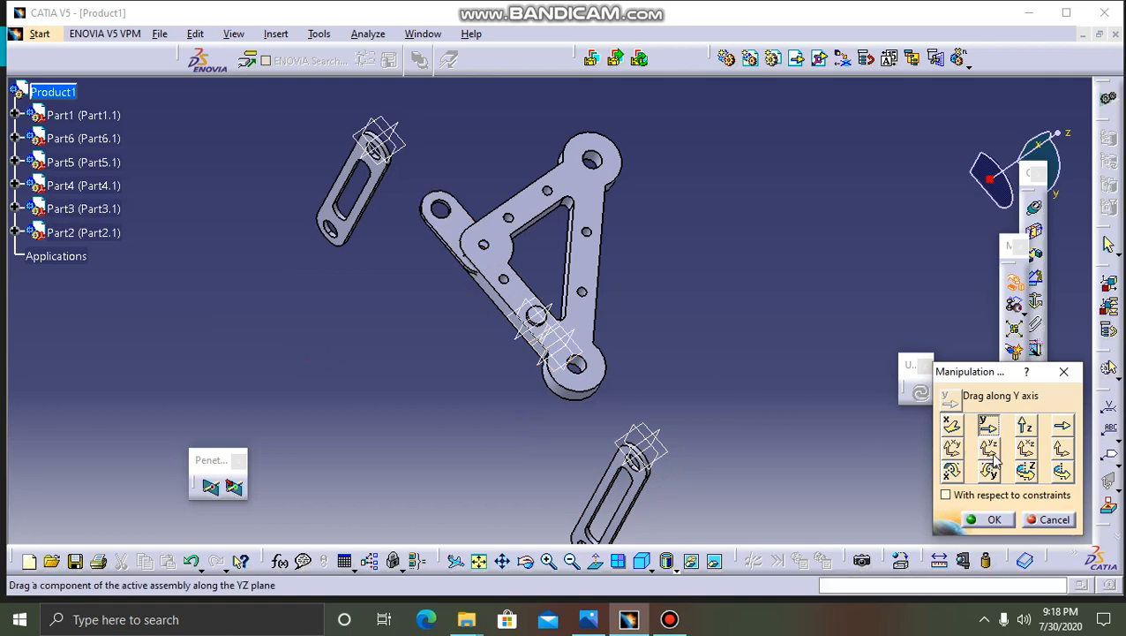
left_click(1024, 427)
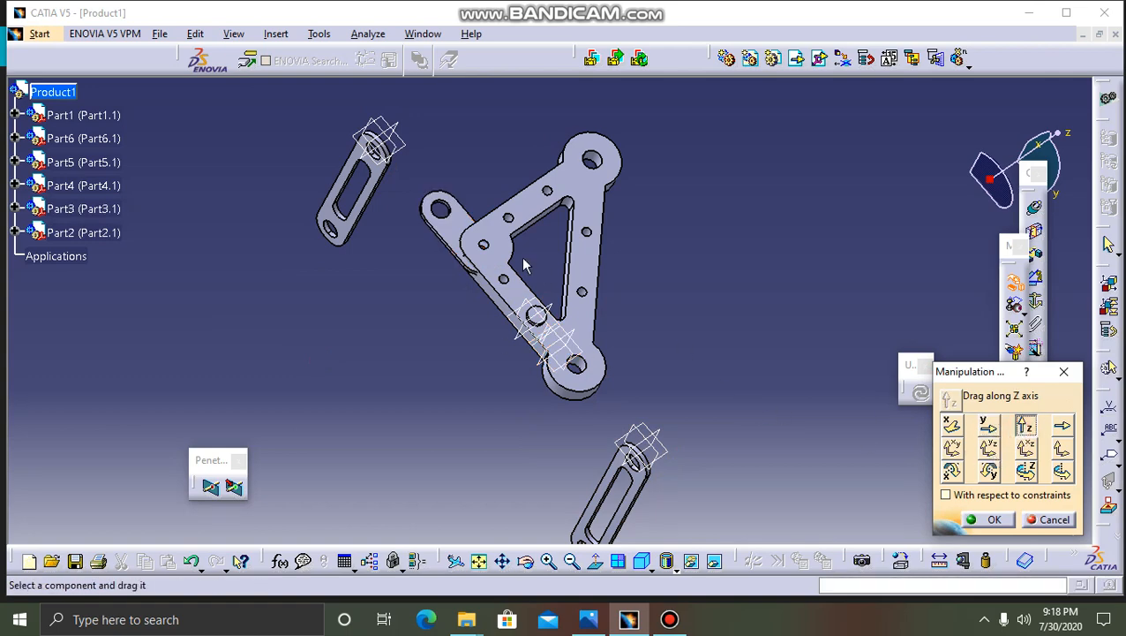
left_click_drag(472, 225, 291, 430)
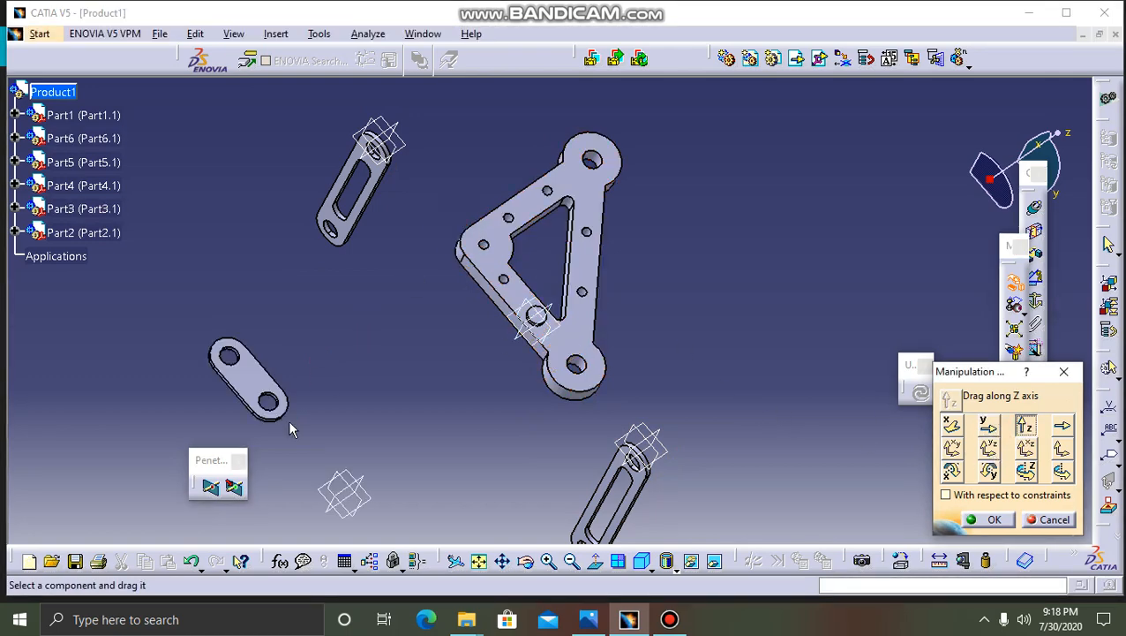
left_click_drag(537, 316, 362, 361)
left_click_drag(543, 318, 323, 430)
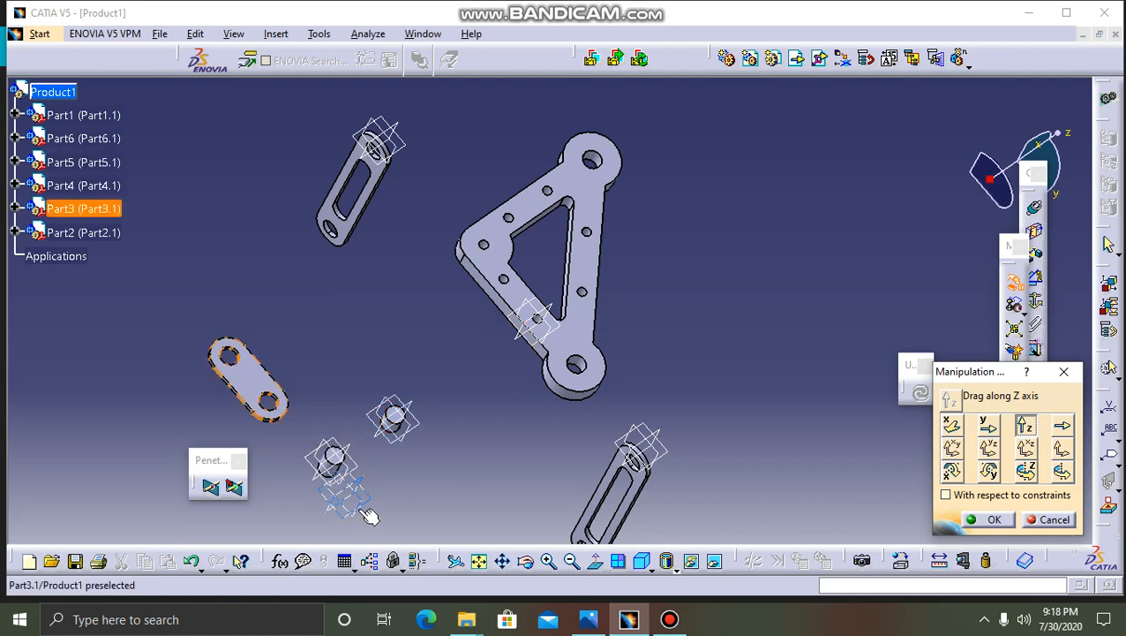
left_click(802, 316)
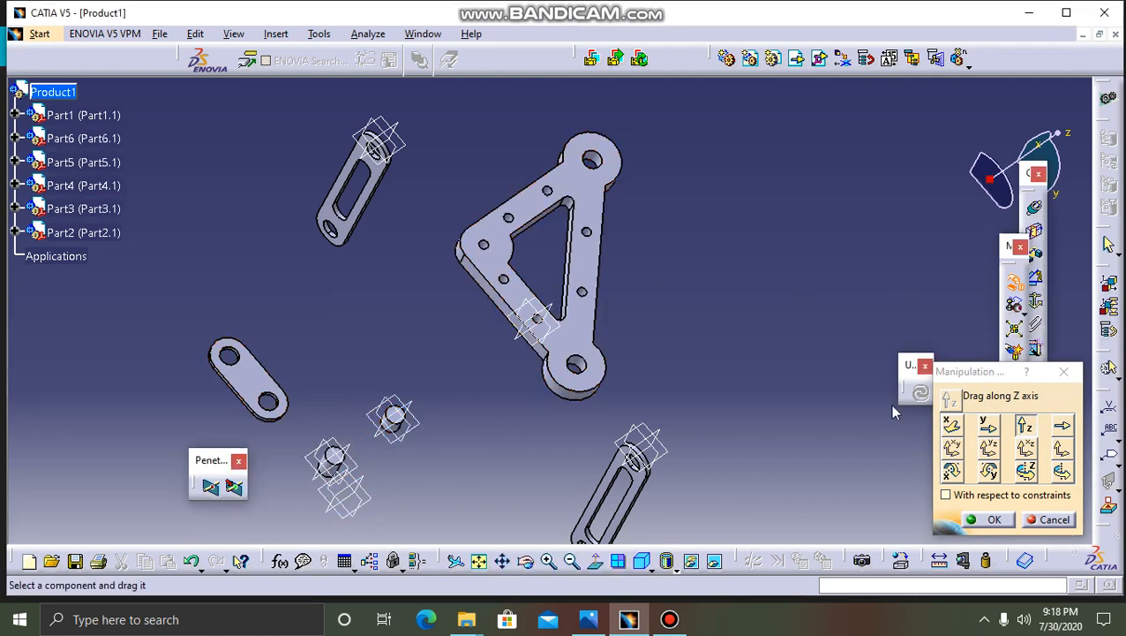
left_click(987, 520)
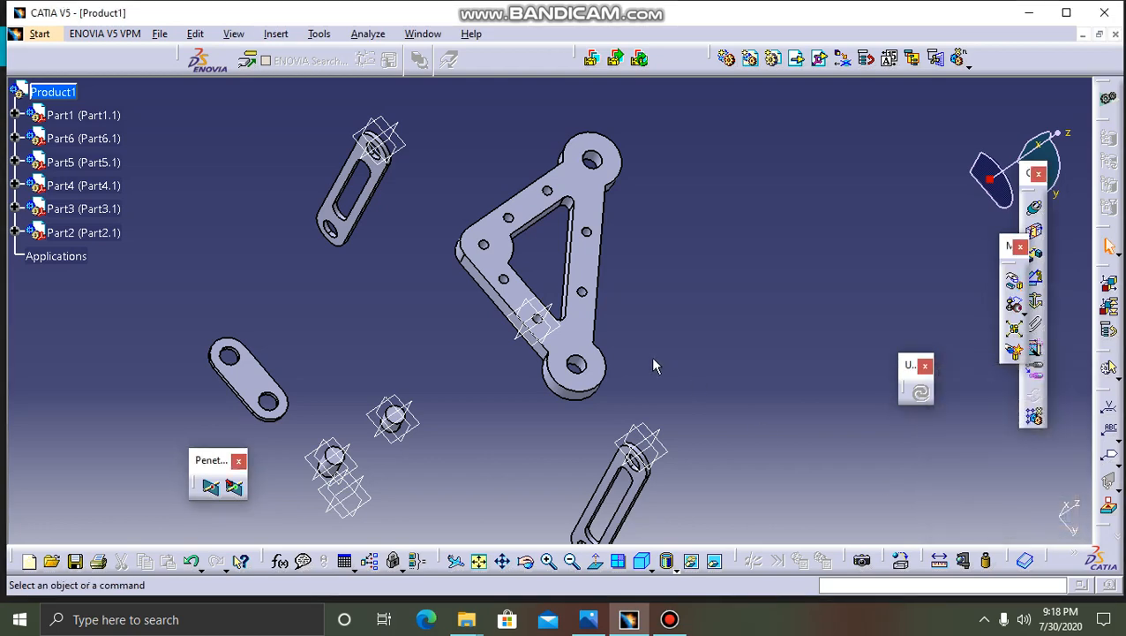
- Fix the web plate Part6 in position with a Fix Component constraint
left_click(579, 323)
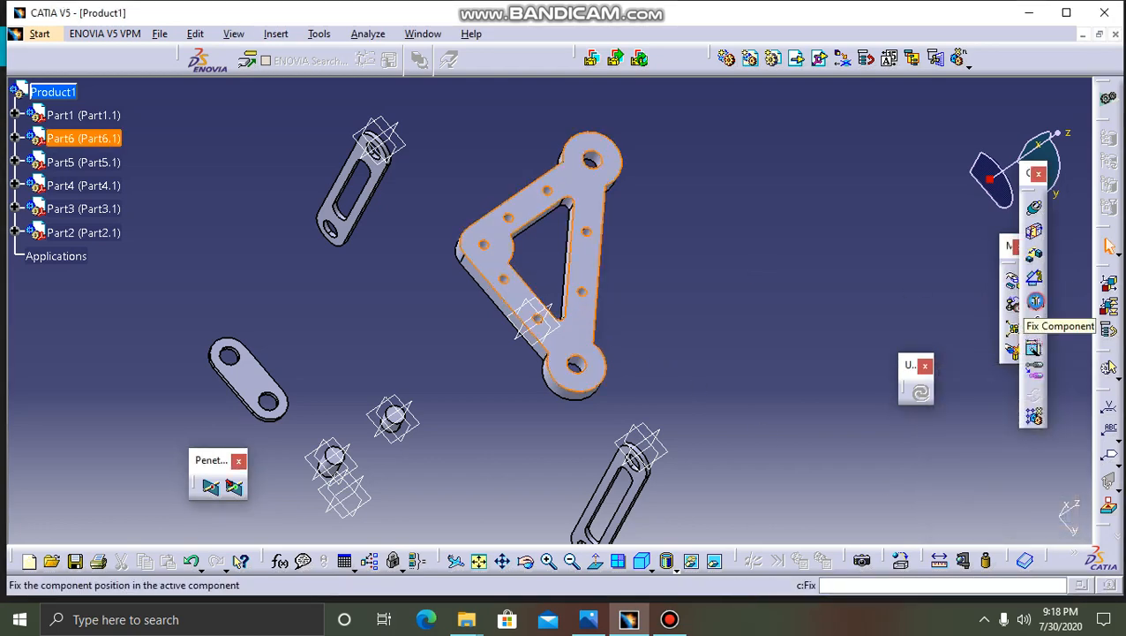
left_click(1036, 304)
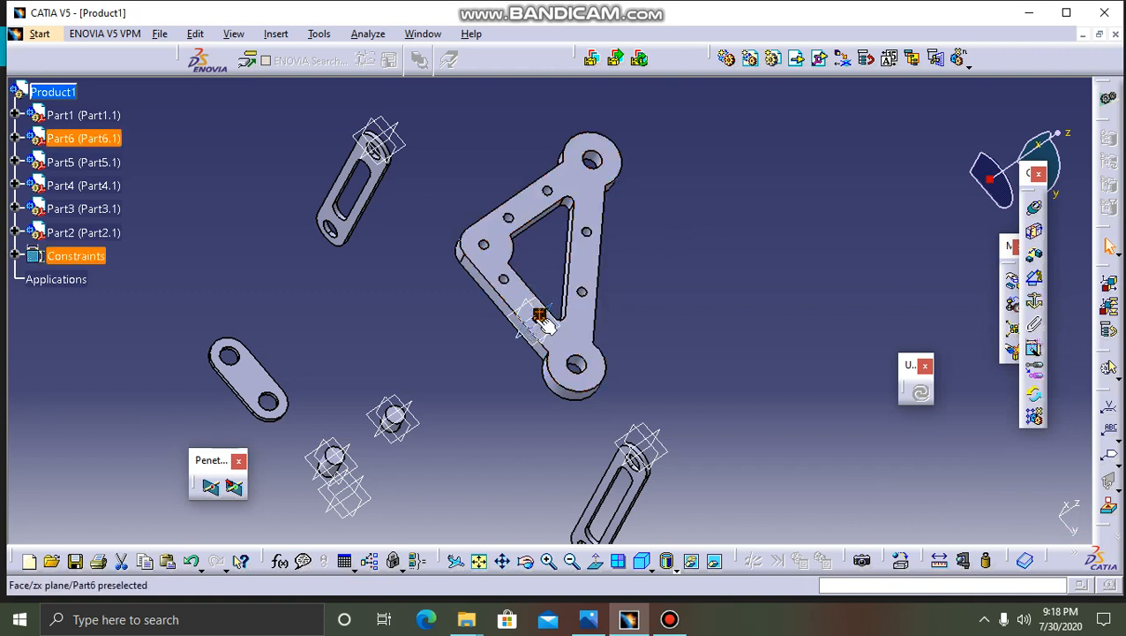
left_click(856, 444)
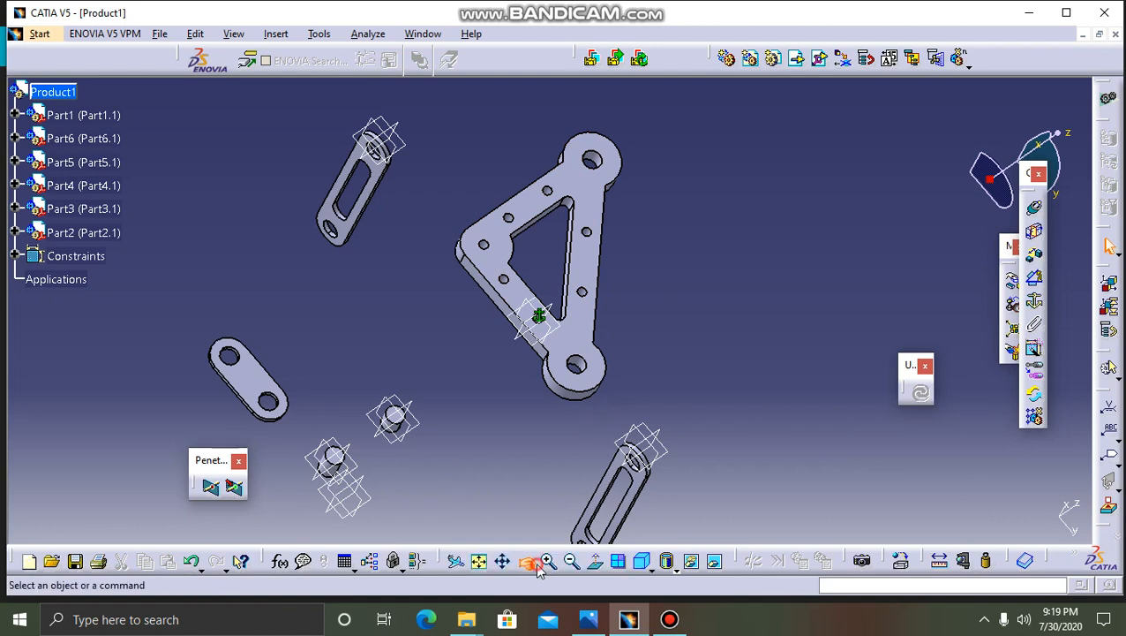
- Consult the drawing's assembled view and make the Part1 slotted link's end hole coincident with the web plate's corner hole
left_click_drag(526, 490, 583, 460)
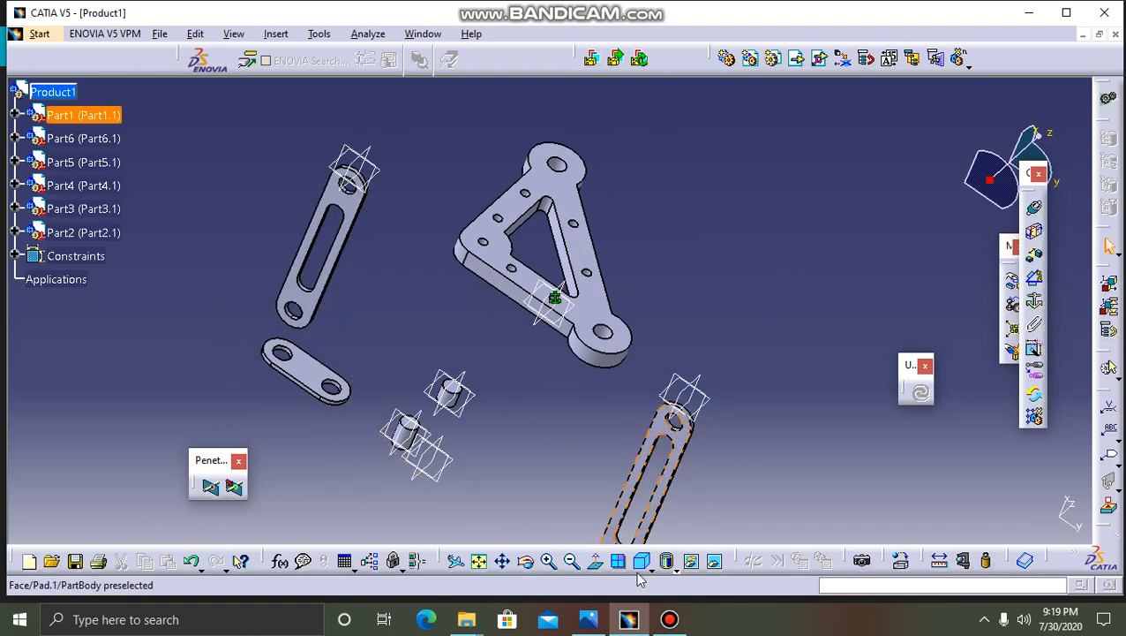
left_click(590, 620)
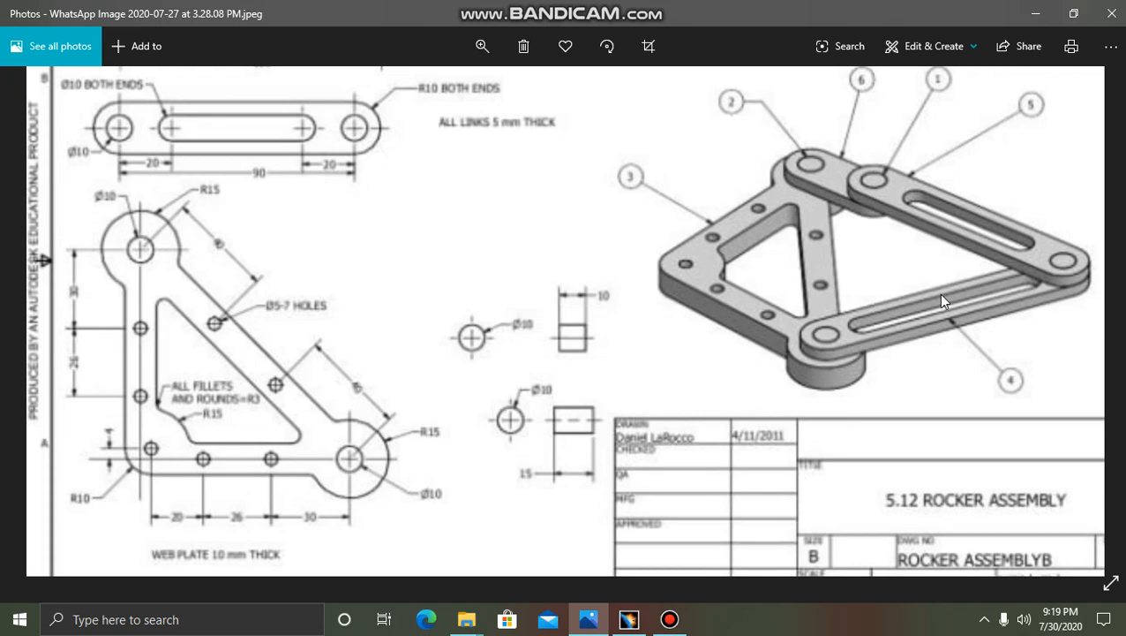
left_click(628, 619)
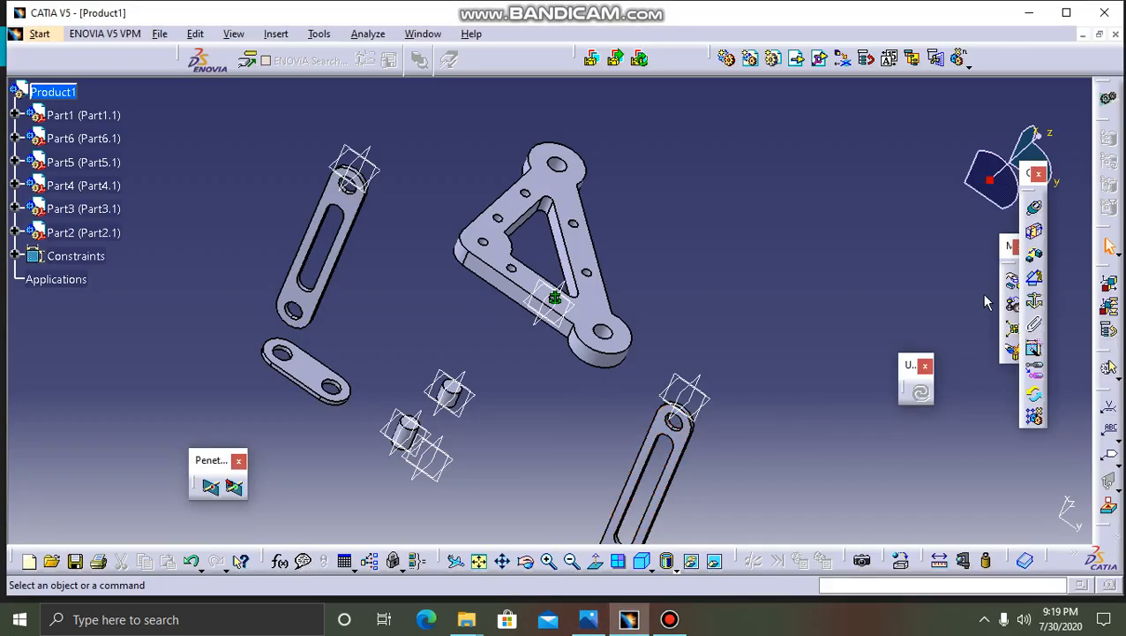
left_click(1034, 206)
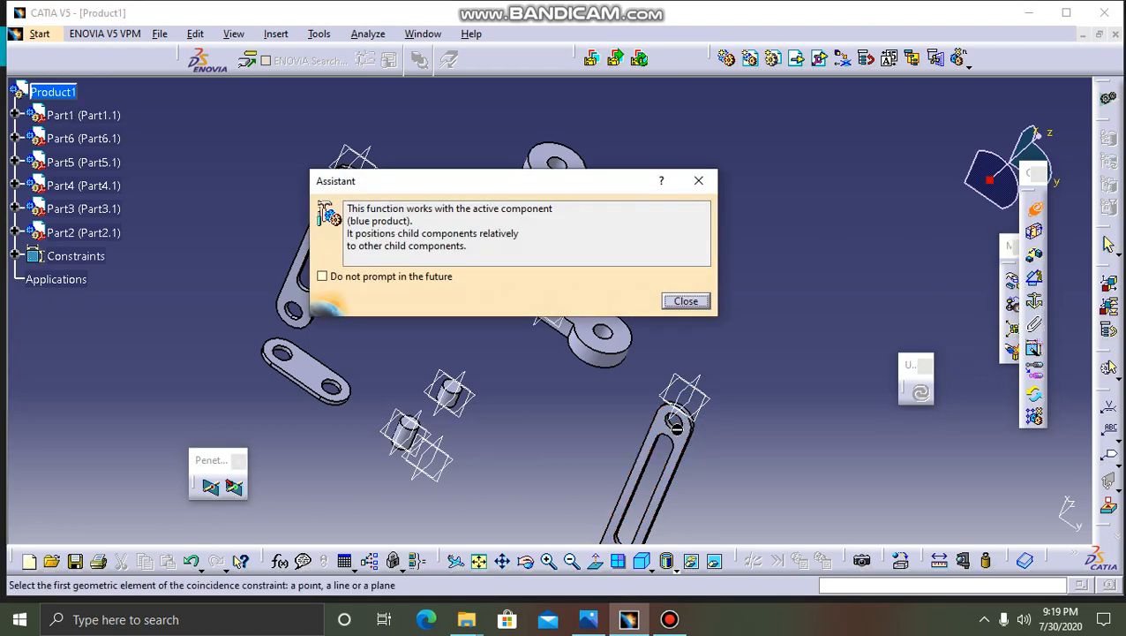
left_click_drag(570, 186, 788, 314)
left_click_drag(642, 305, 183, 370)
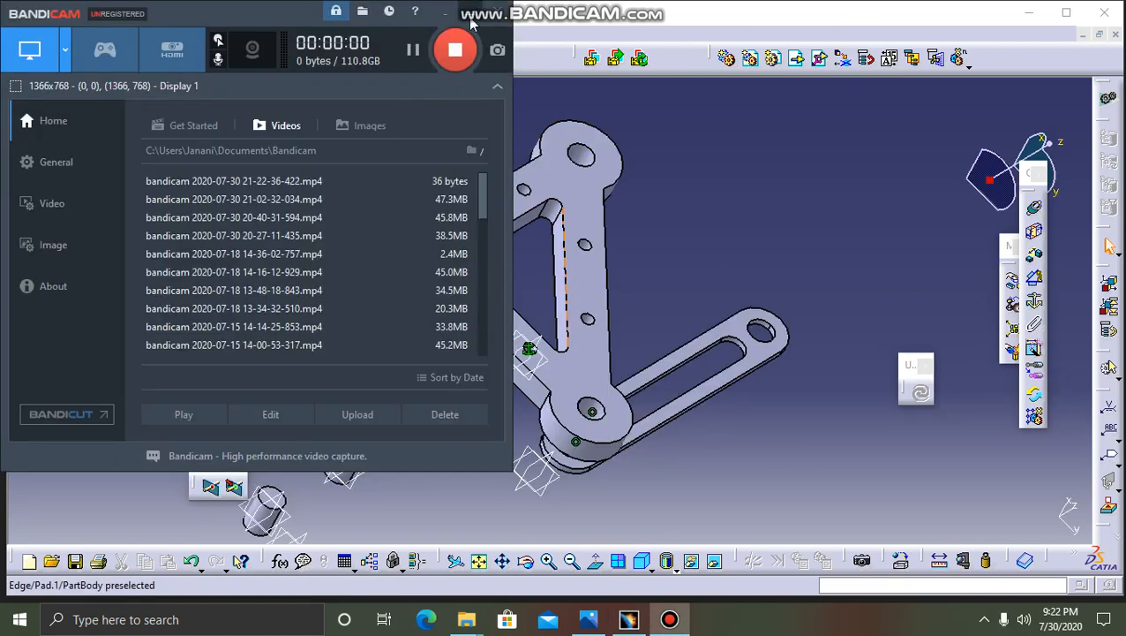
left_click(470, 16)
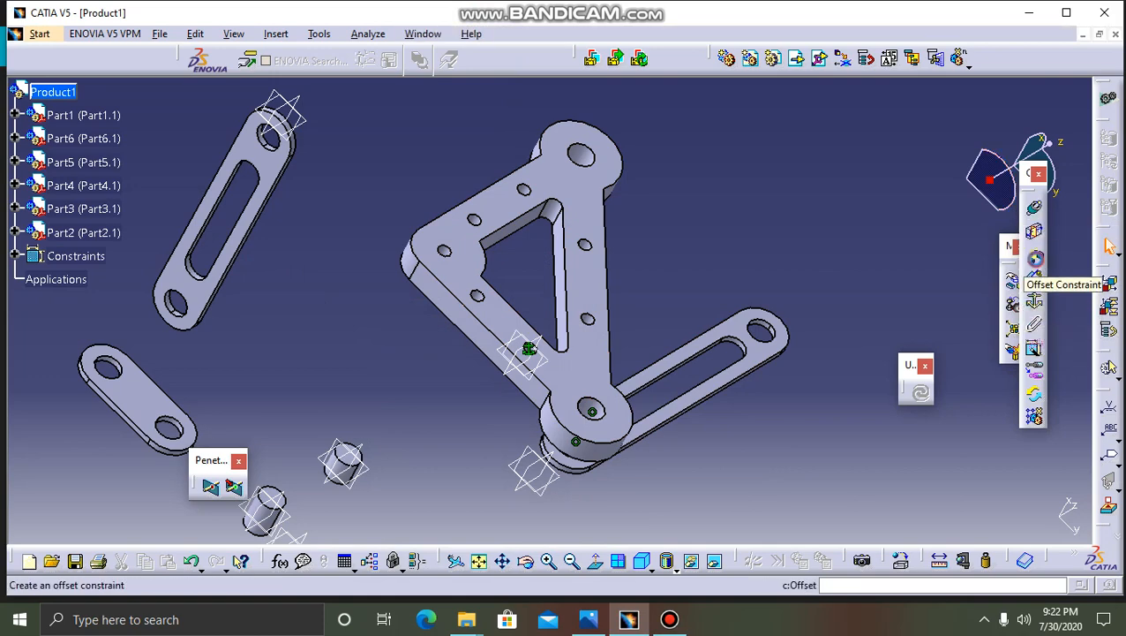
- Add a 0 mm offset constraint with Same orientation between the faces of the Part1 link and the web plate, and update the assembly
left_click(1036, 258)
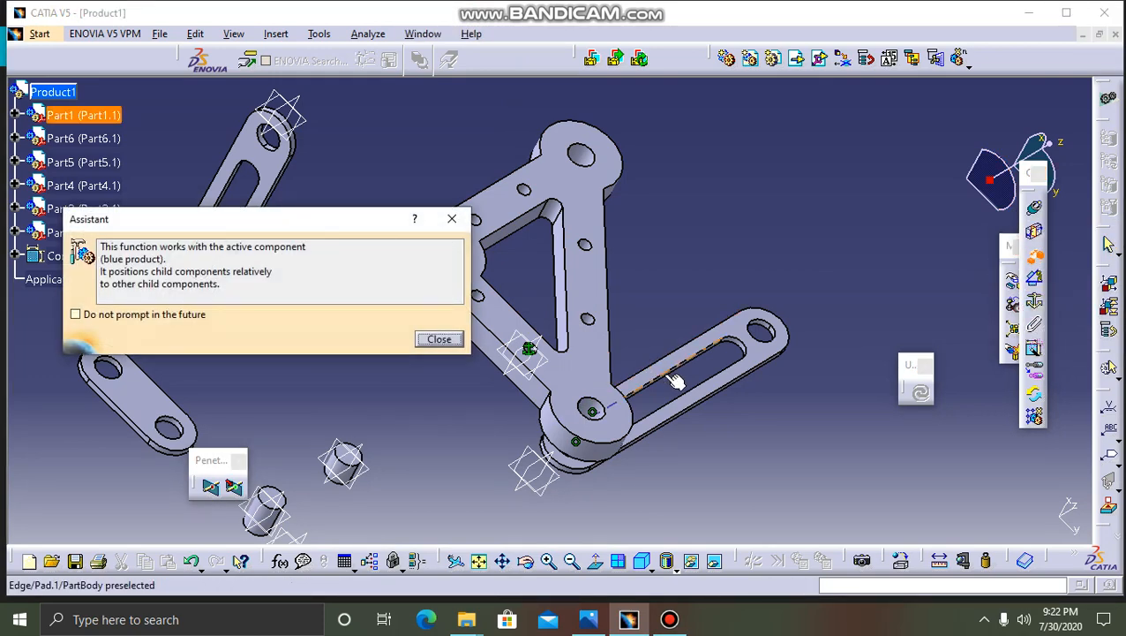
left_click(673, 376)
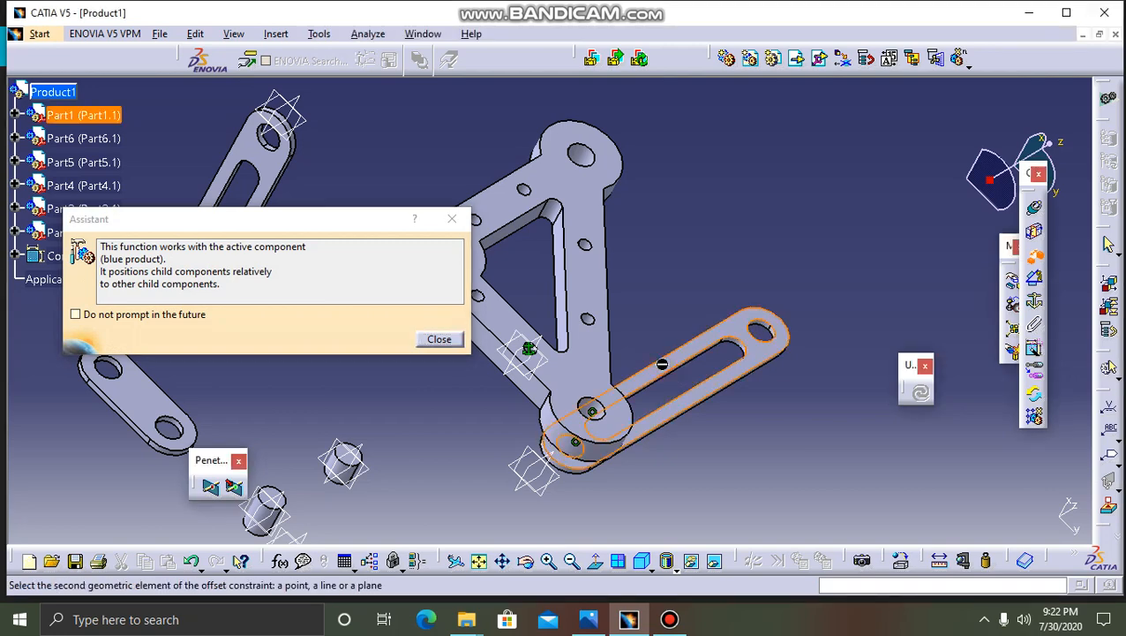
left_click(587, 404)
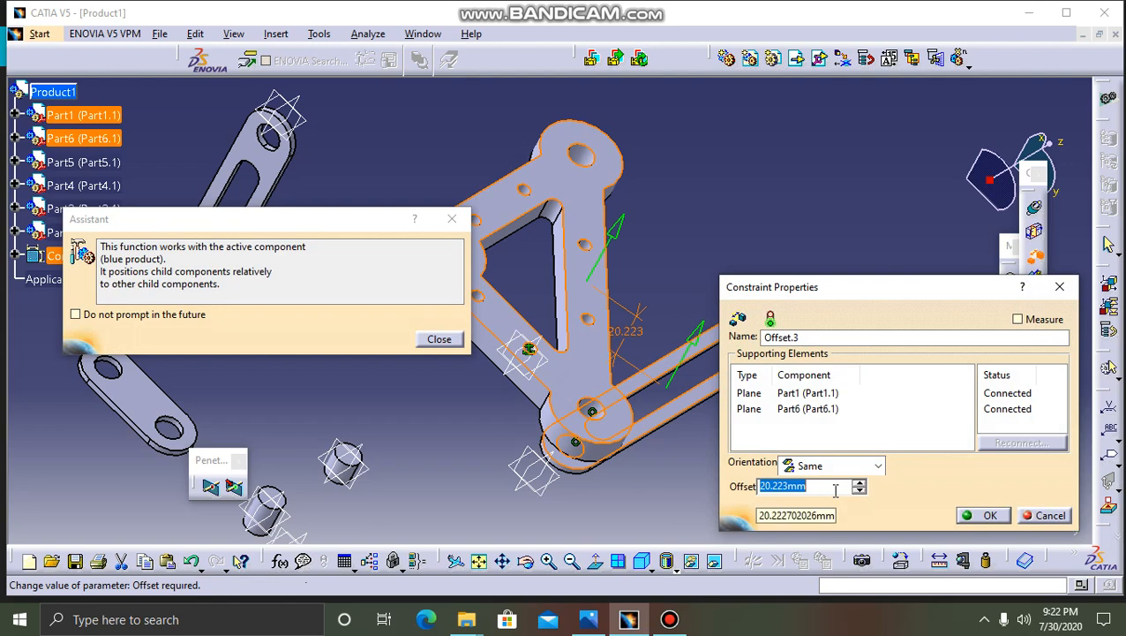
type("0")
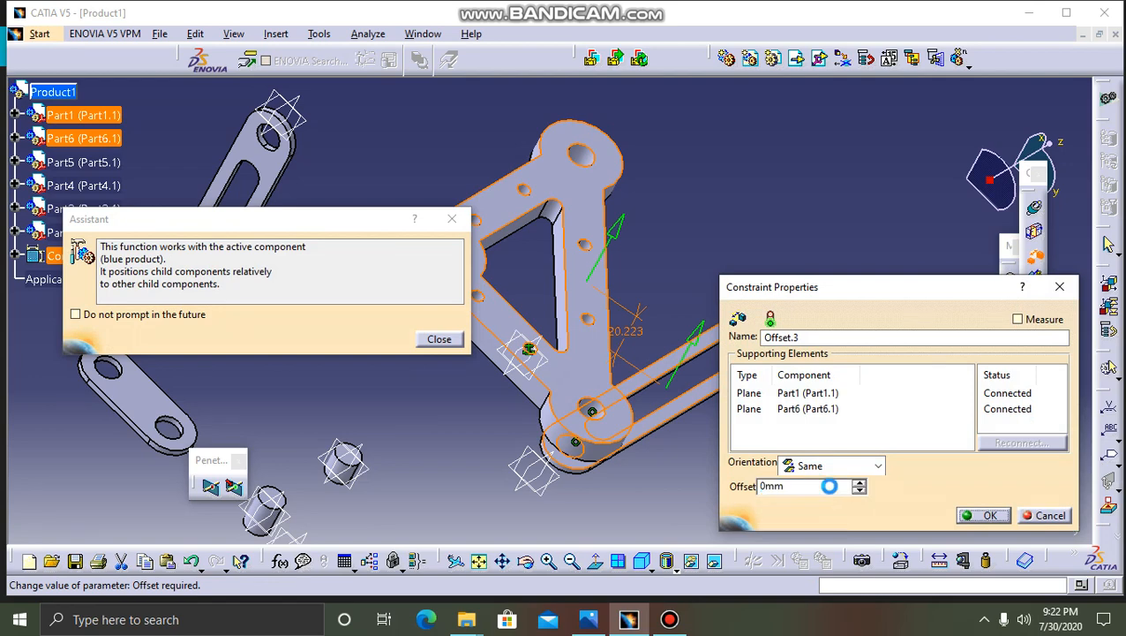
left_click(984, 515)
left_click(922, 393)
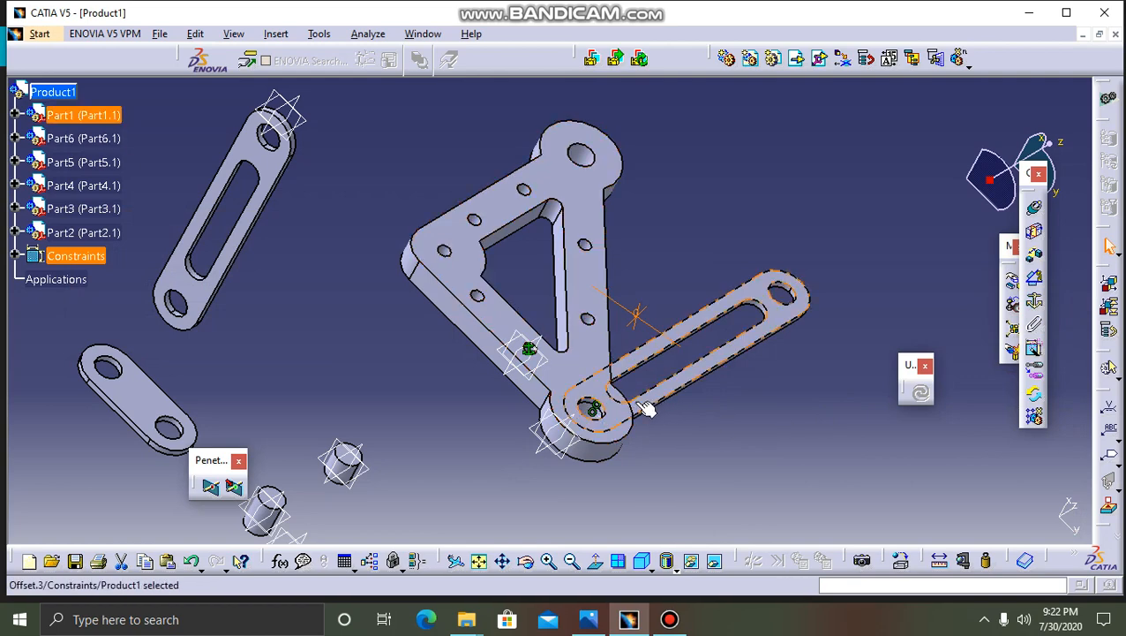
- Change the offset value between the Part1 link and the web plate to lower the link below the plate's upper face, and update the assembly
left_click(527, 562)
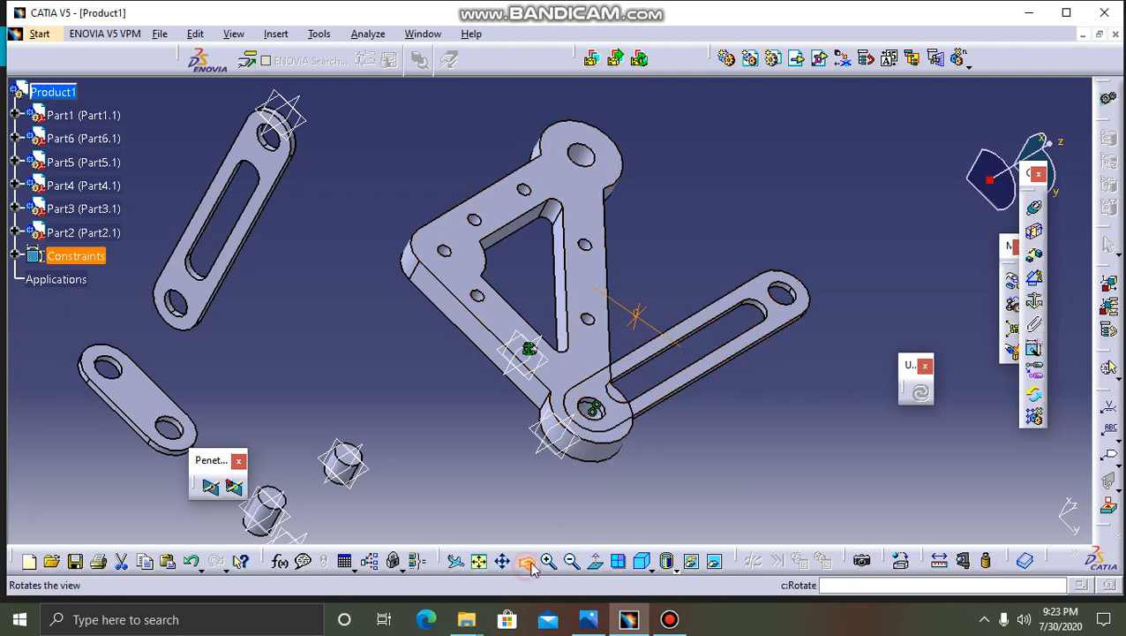
left_click_drag(697, 454, 764, 455)
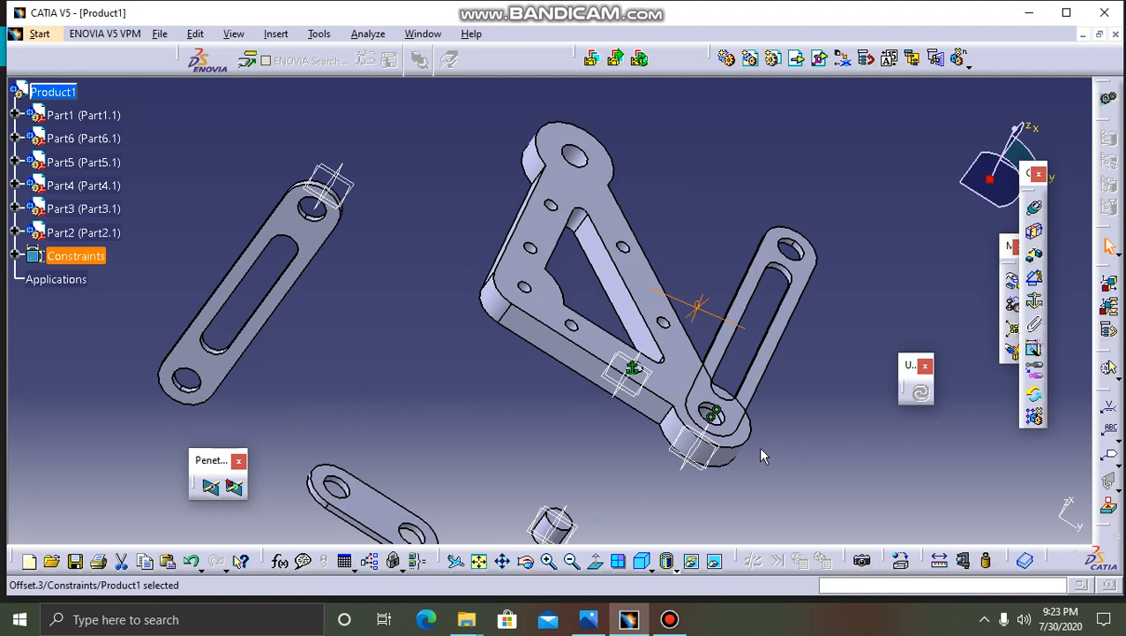
left_click(761, 449)
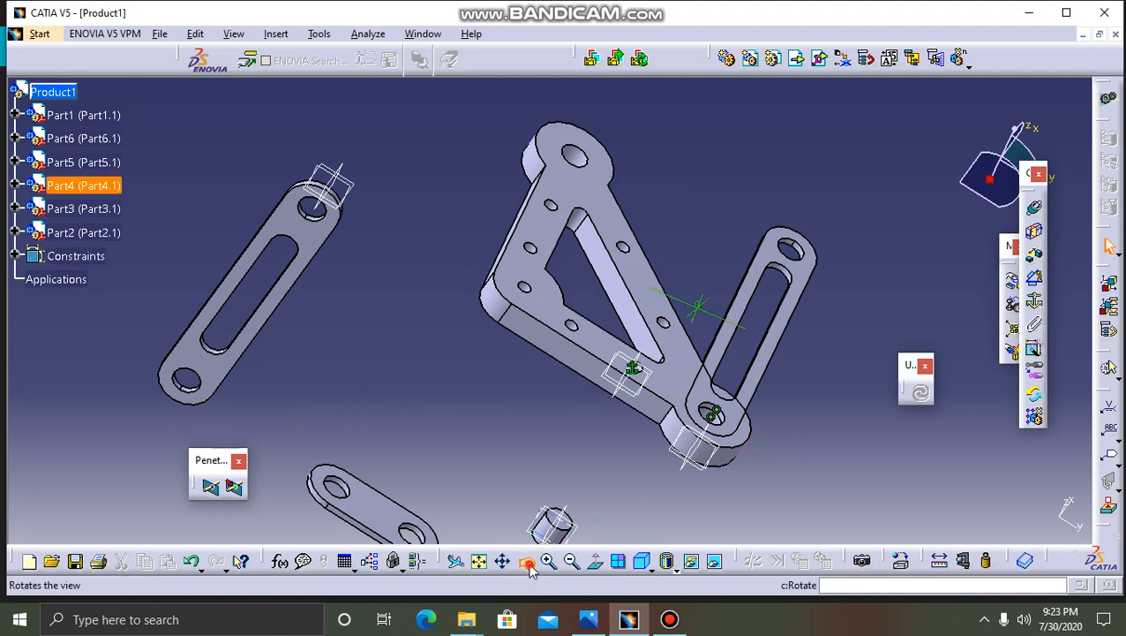
left_click_drag(839, 460, 783, 455)
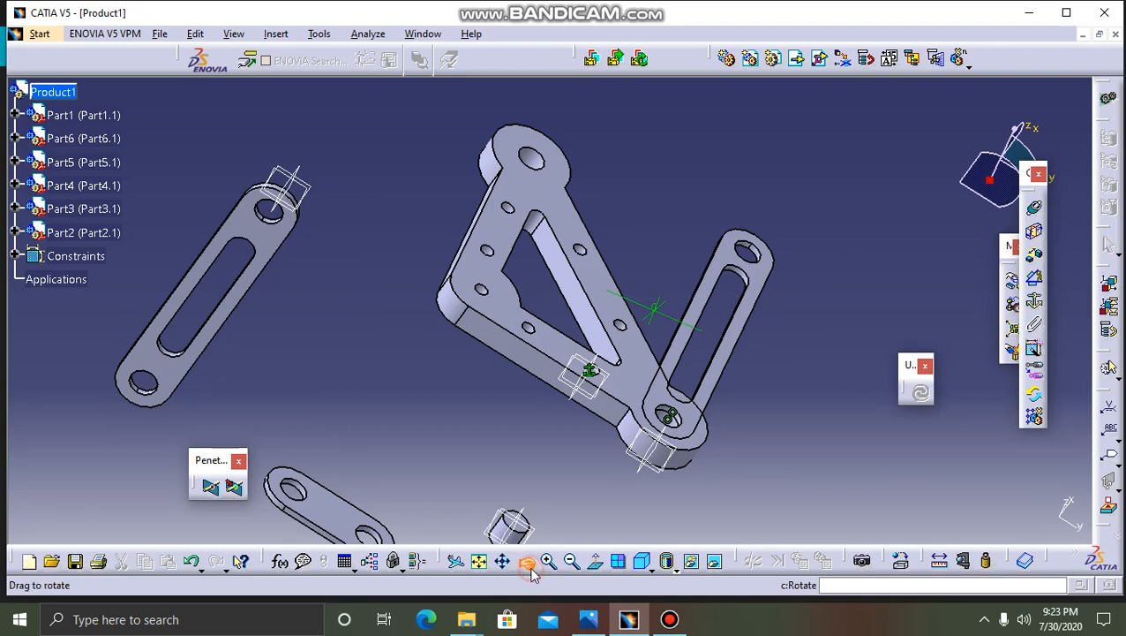
middle_click_drag(747, 471, 630, 441)
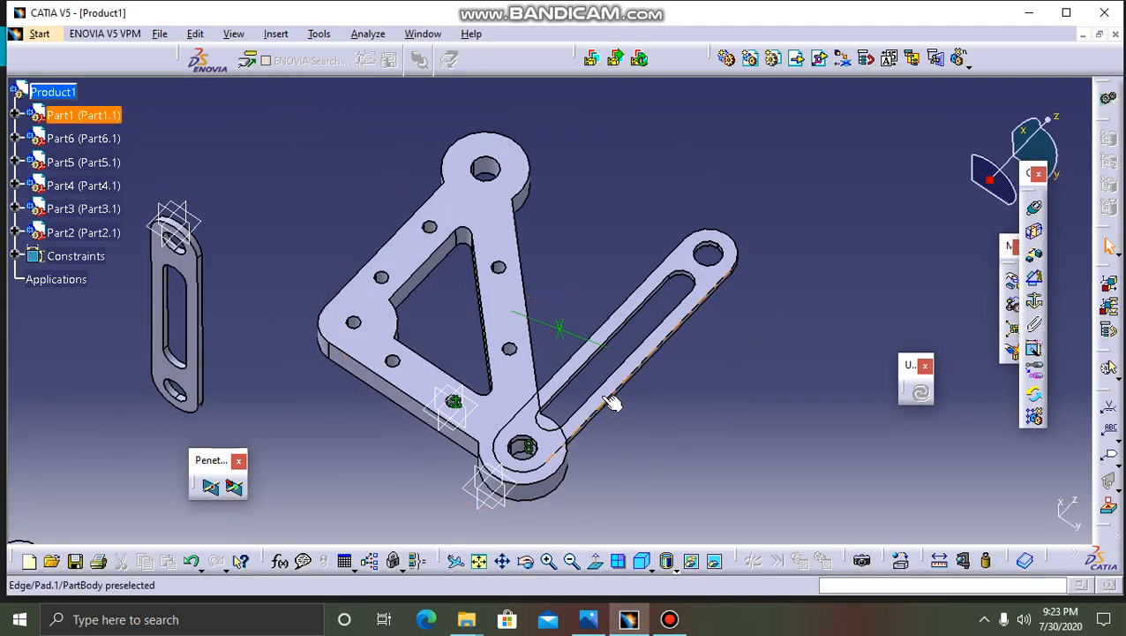
double_click(557, 323)
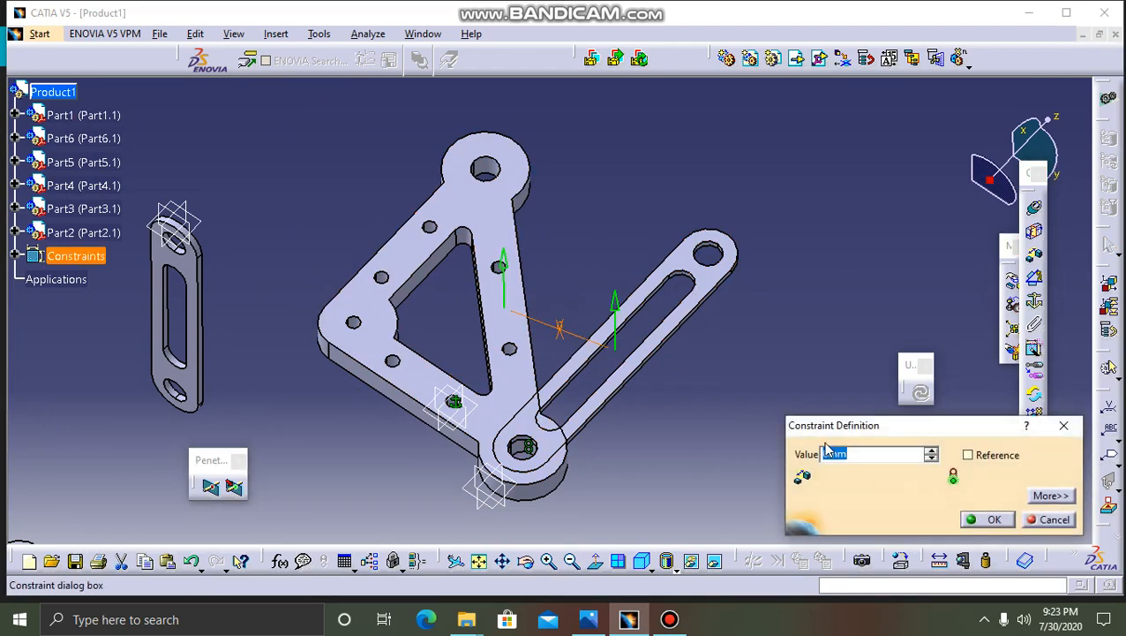
key("Return")
left_click(923, 394)
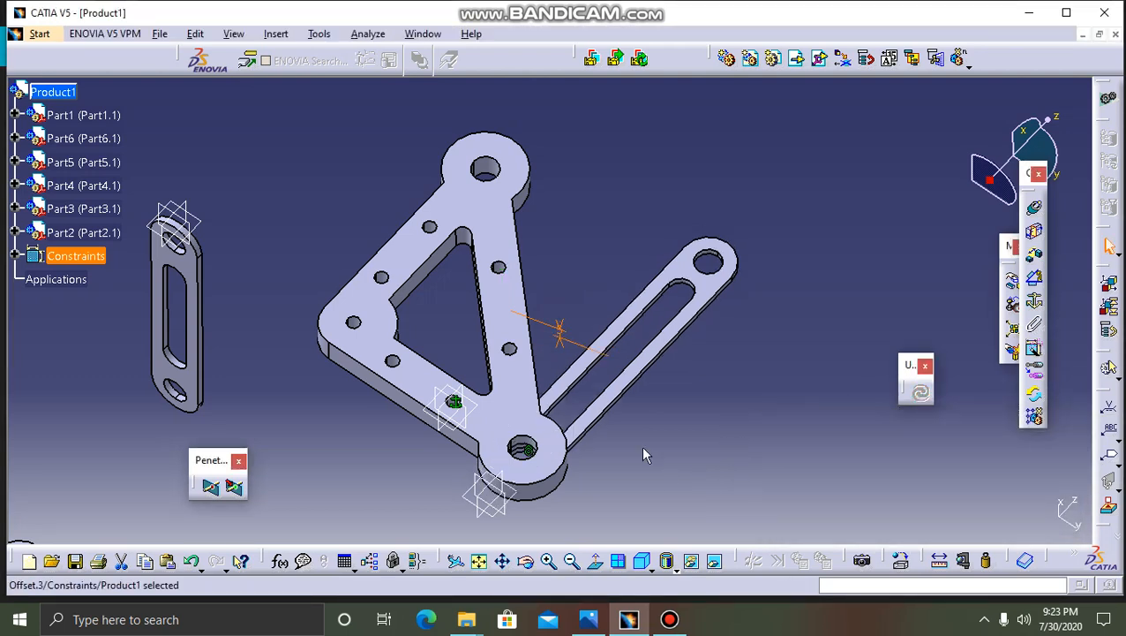
- Set the offset between the Part1 slotted link and the web plate to -5 mm and update the assembly
left_click(559, 335)
double_click(562, 338)
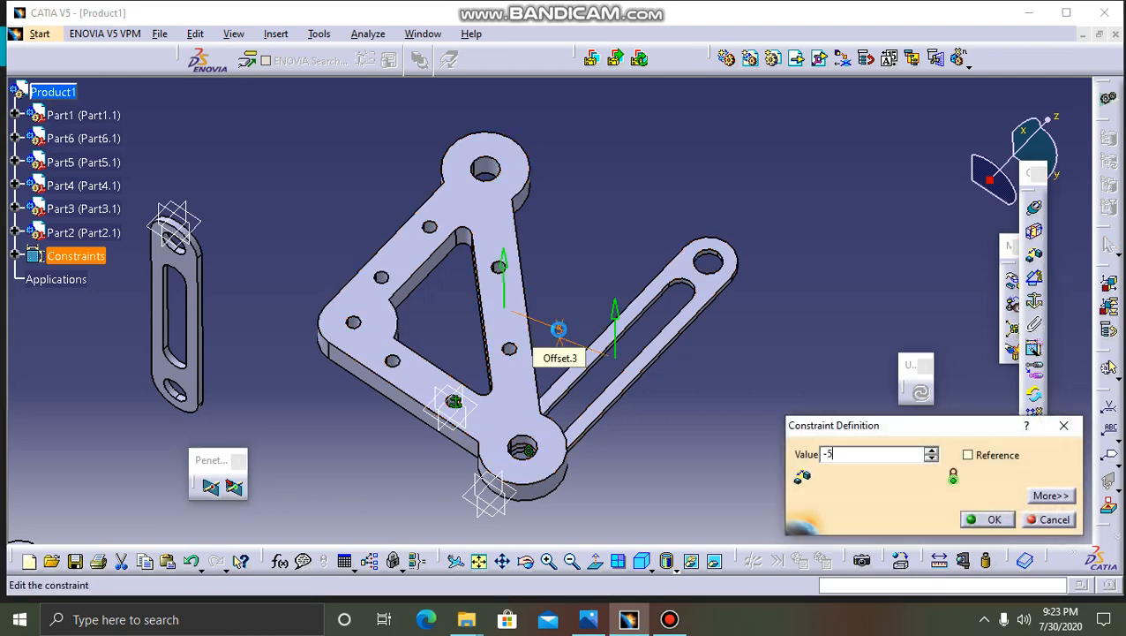
type("-5")
key("Return")
left_click(921, 396)
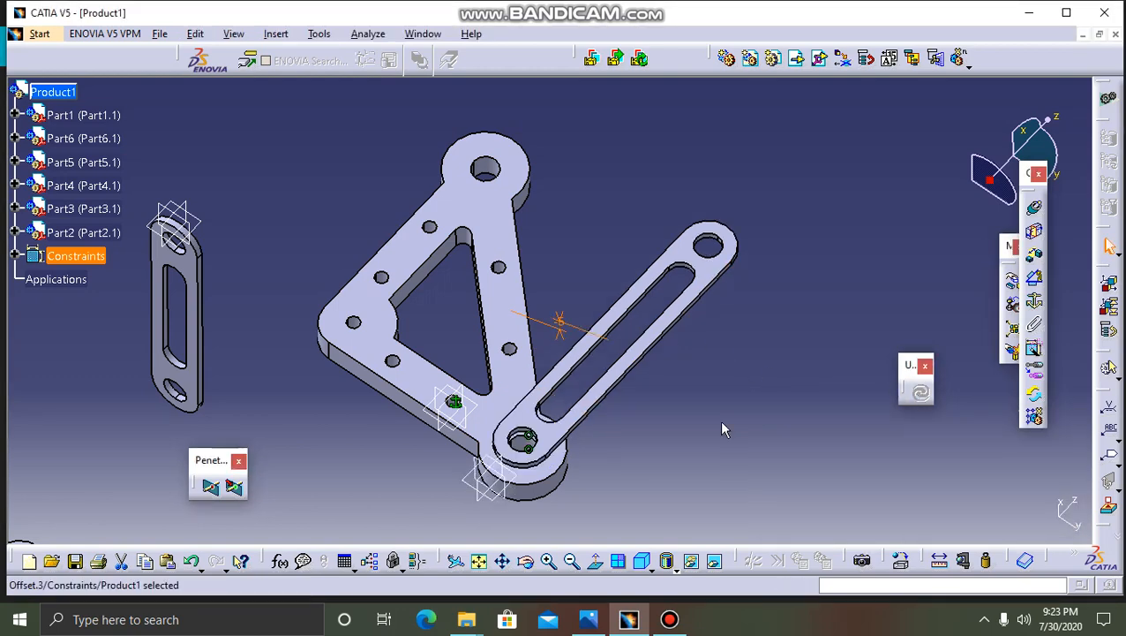
- Set the offset between the Part1 slotted link and the web plate to -7.5 mm and update the assembly
double_click(554, 323)
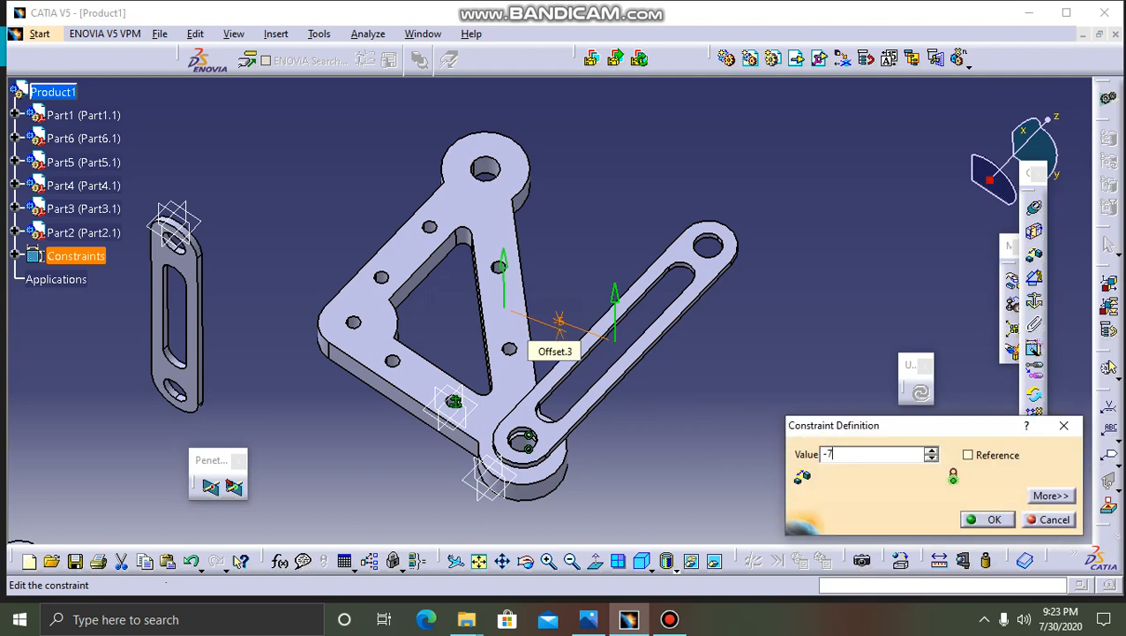
key("Return")
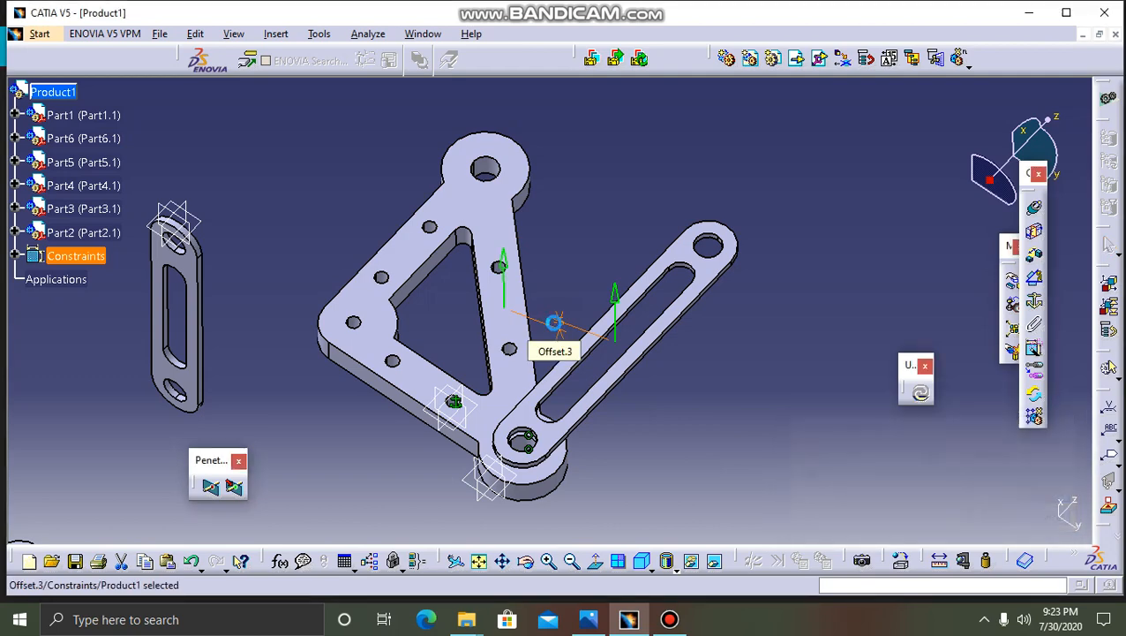
left_click(922, 398)
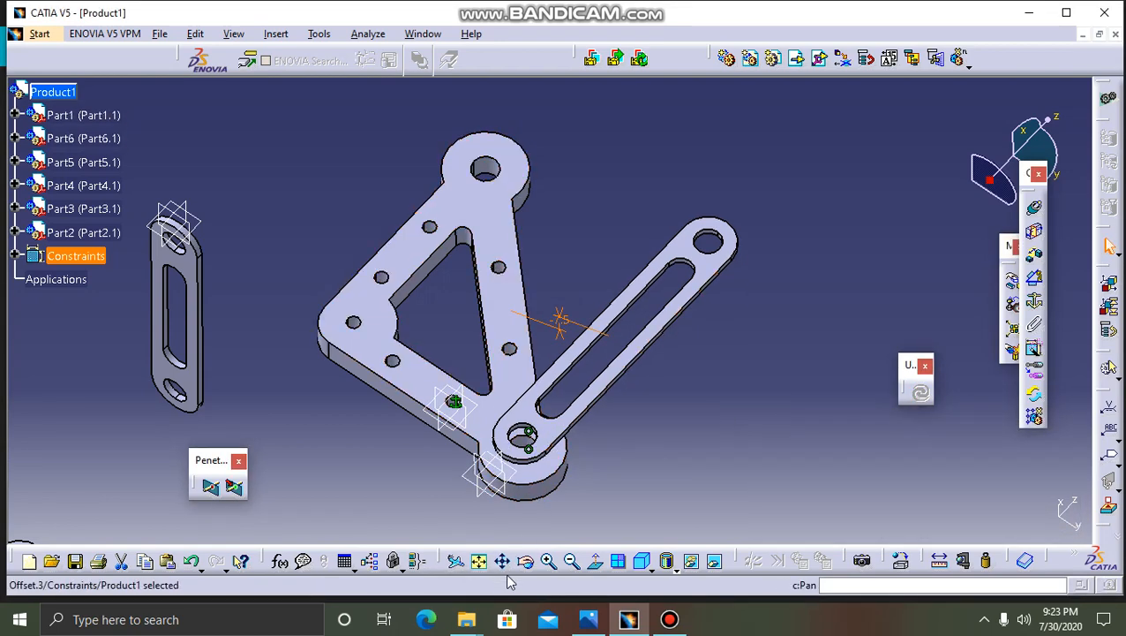
- Try to rotate the Part1 slotted link around the web plate's outer edge with the Manipulation command's any-axis option
left_click(526, 570)
left_click_drag(657, 197, 660, 244)
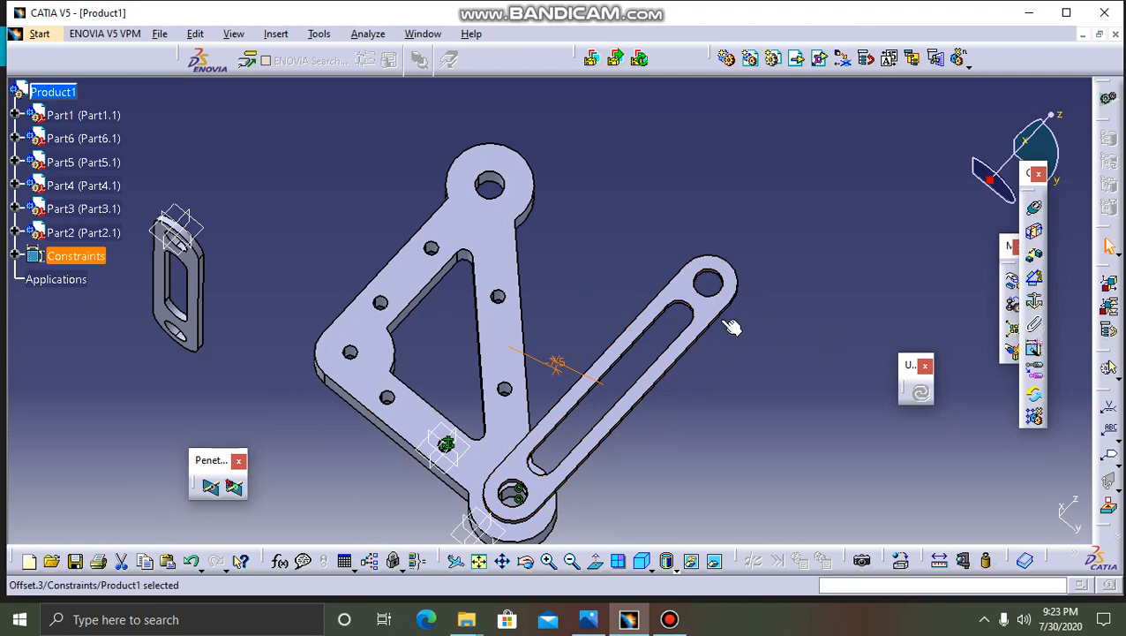
left_click(780, 365)
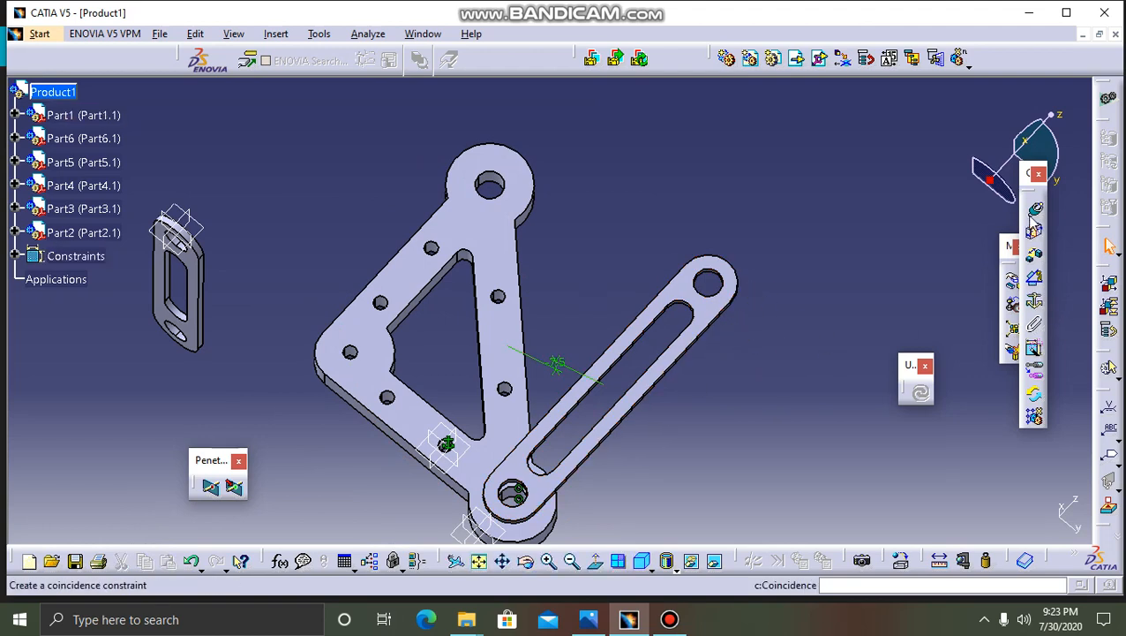
left_click(1012, 281)
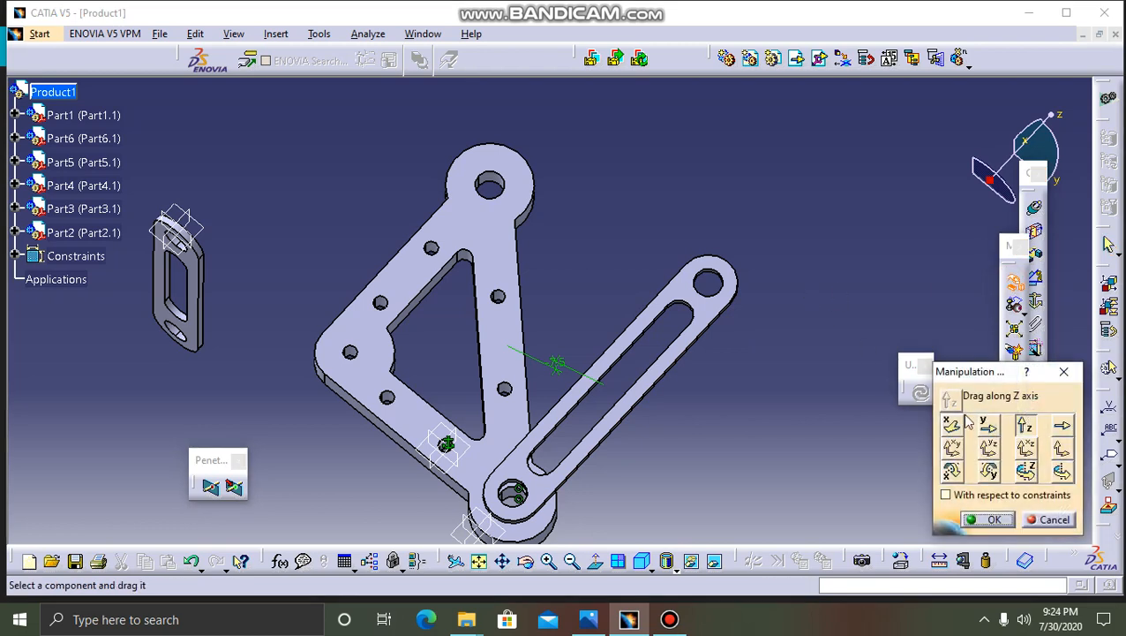
left_click(1058, 474)
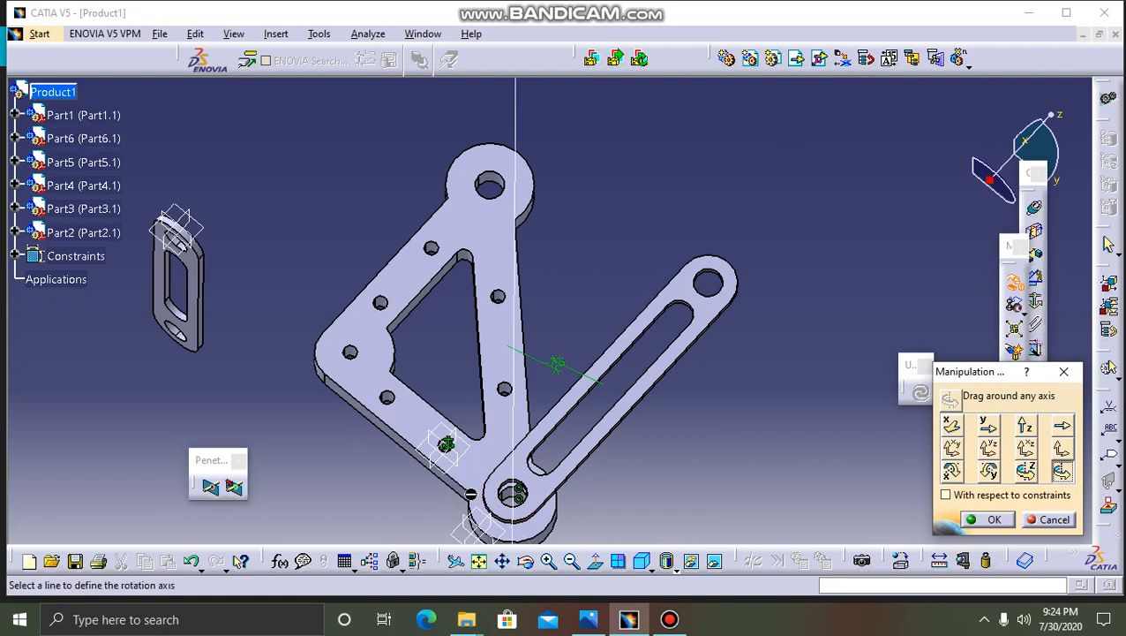
left_click(466, 480)
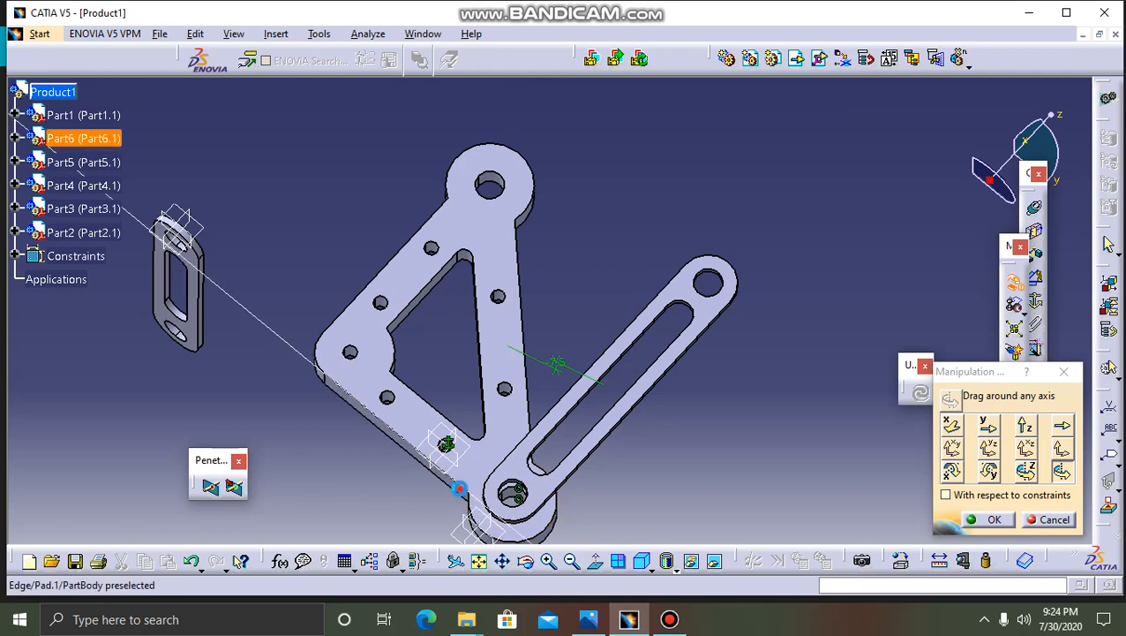
left_click(462, 496)
left_click_drag(727, 303, 658, 355)
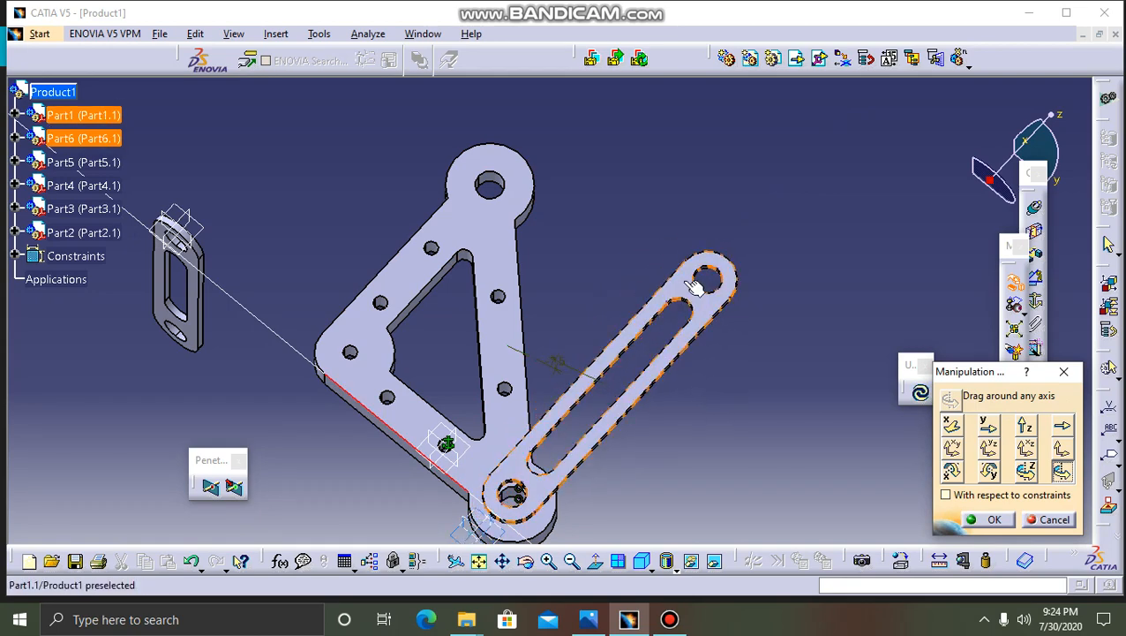
key("Escape")
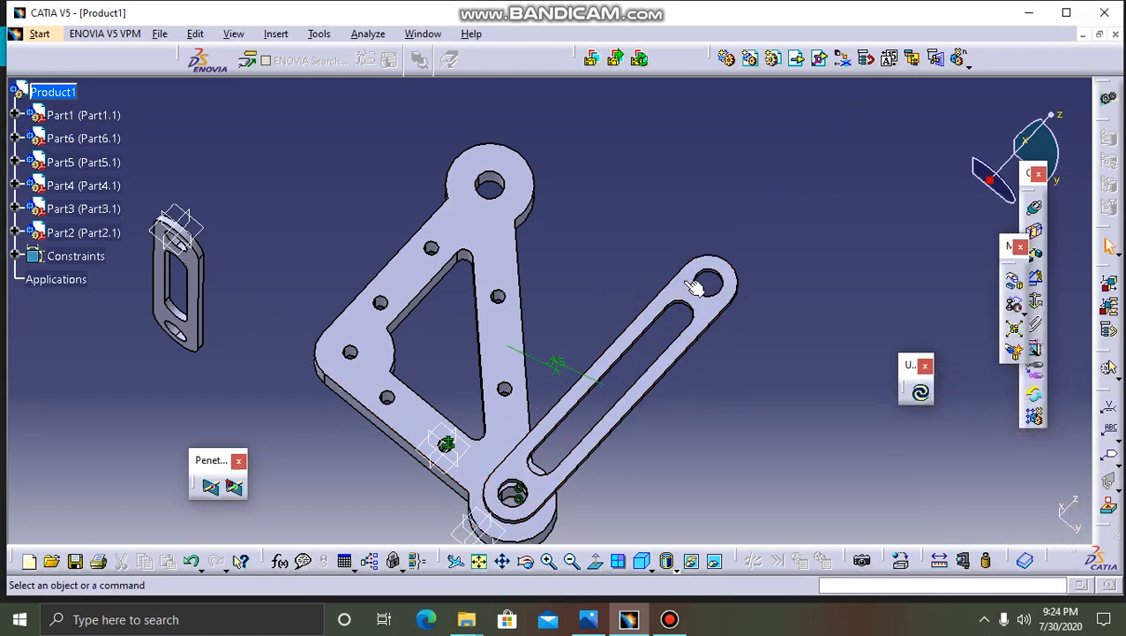
key("ctrl+z")
key("ctrl+y")
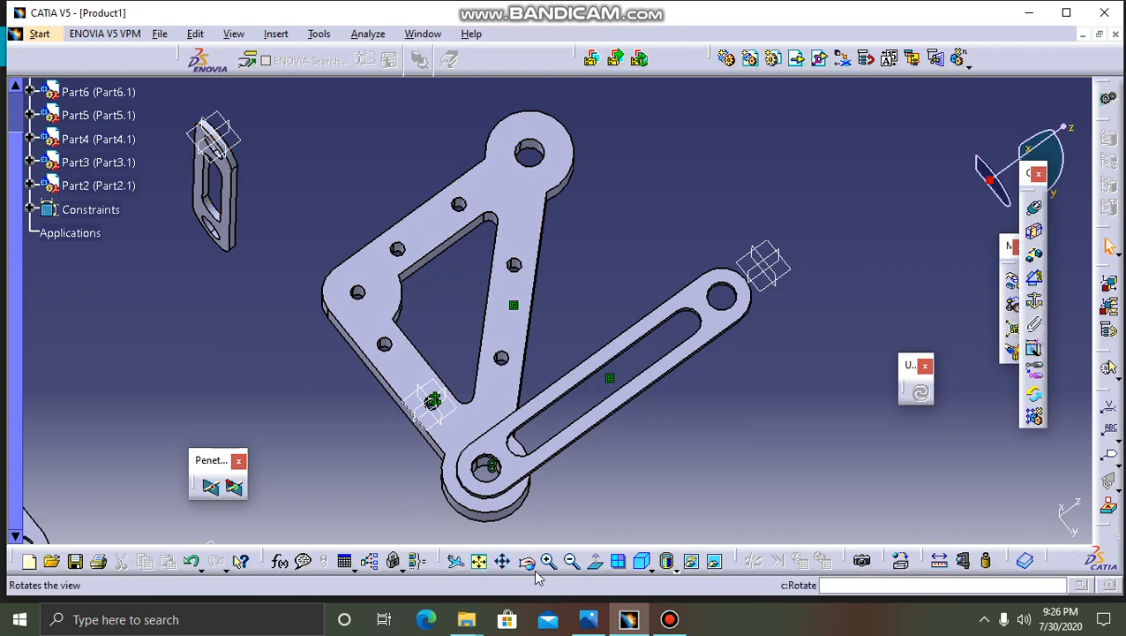
- Make the Part2 slotted link's end hole coincident with the web plate's upper corner hole and update the assembly
left_click_drag(222, 324, 291, 304)
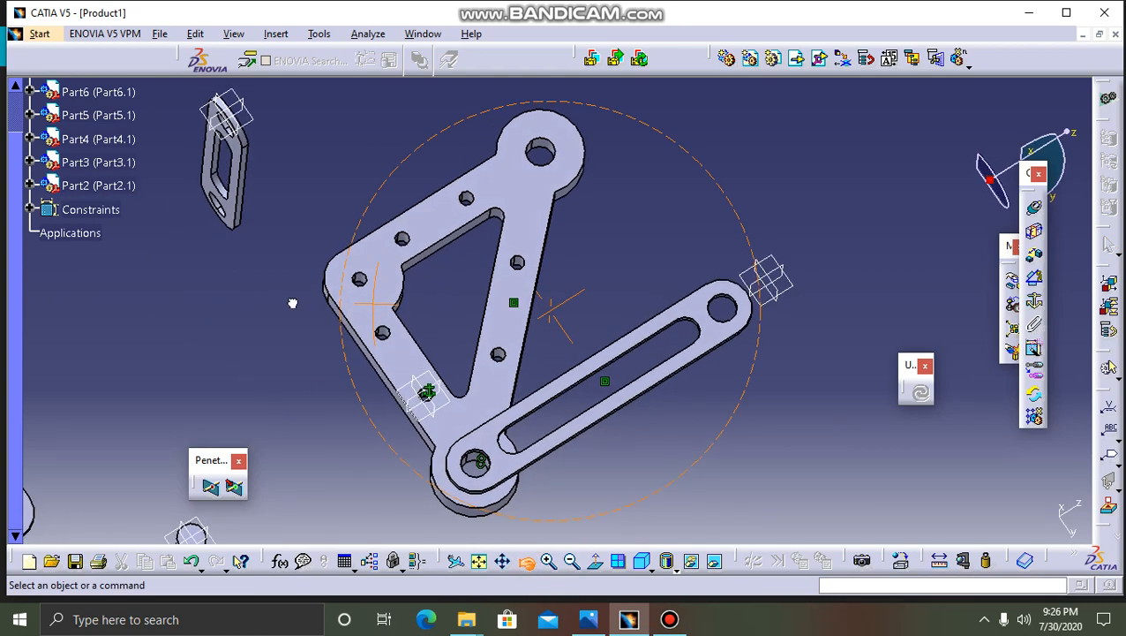
left_click(1036, 209)
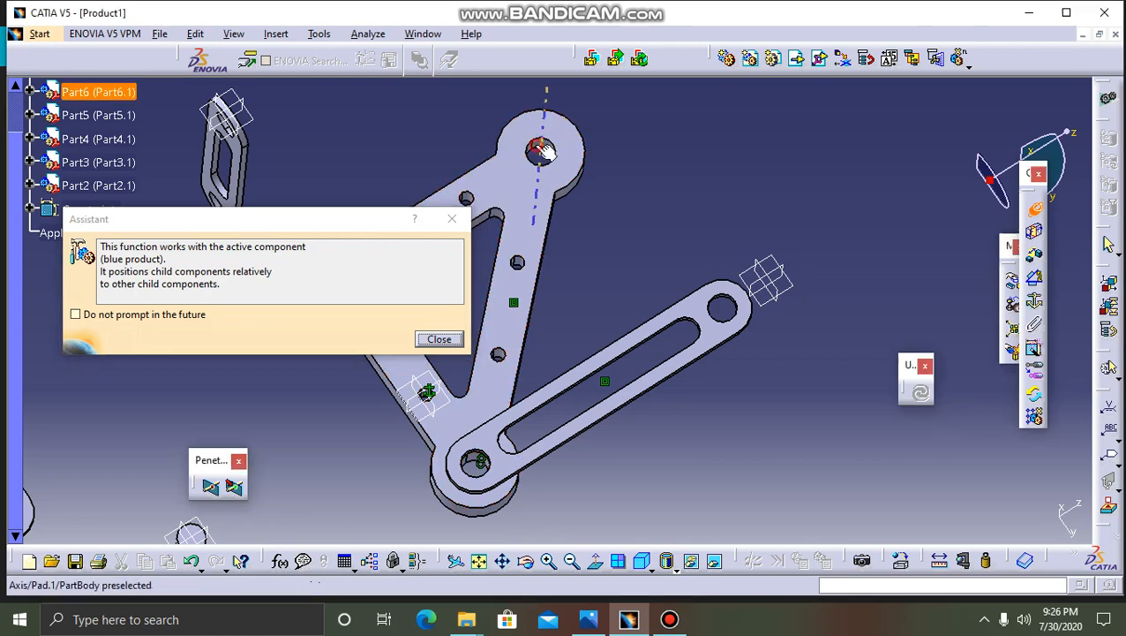
left_click(536, 147)
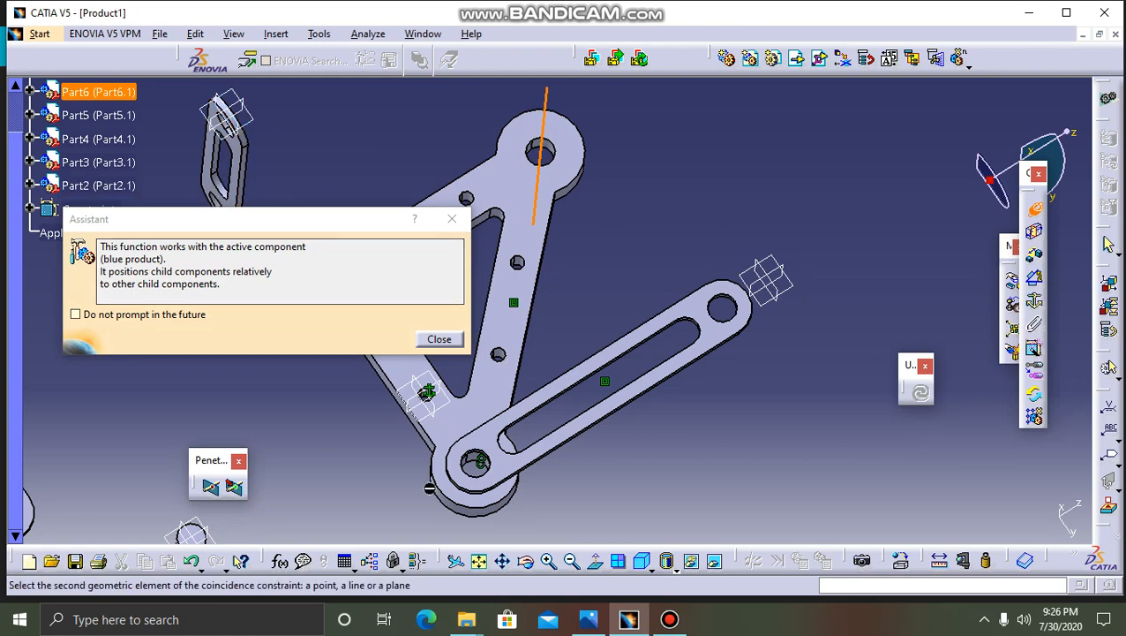
left_click(529, 565)
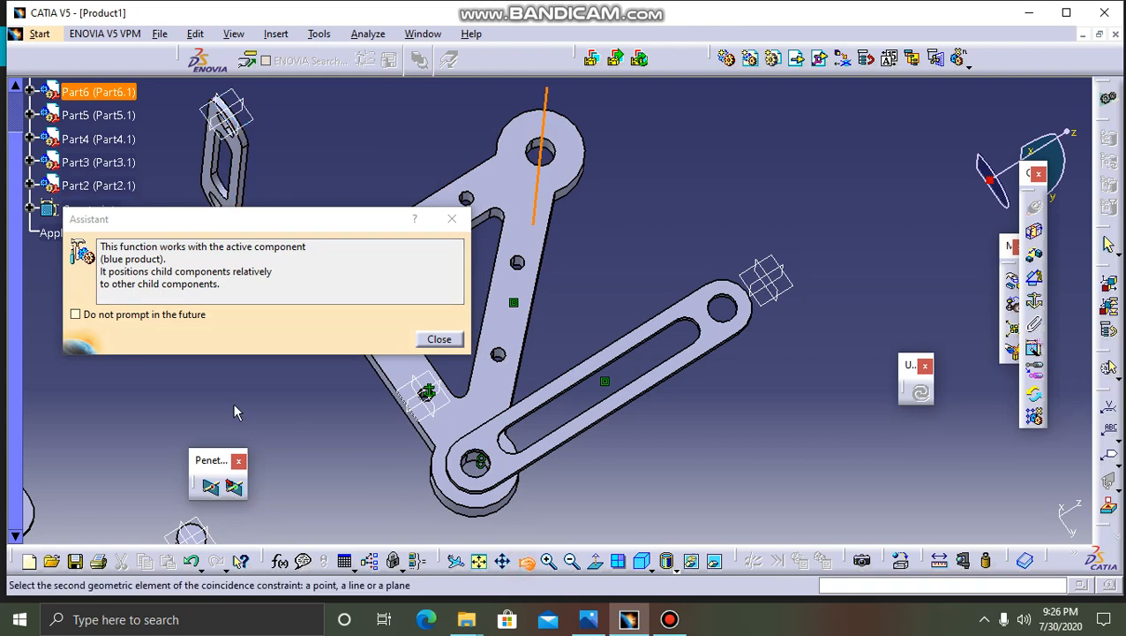
left_click_drag(396, 372, 362, 389)
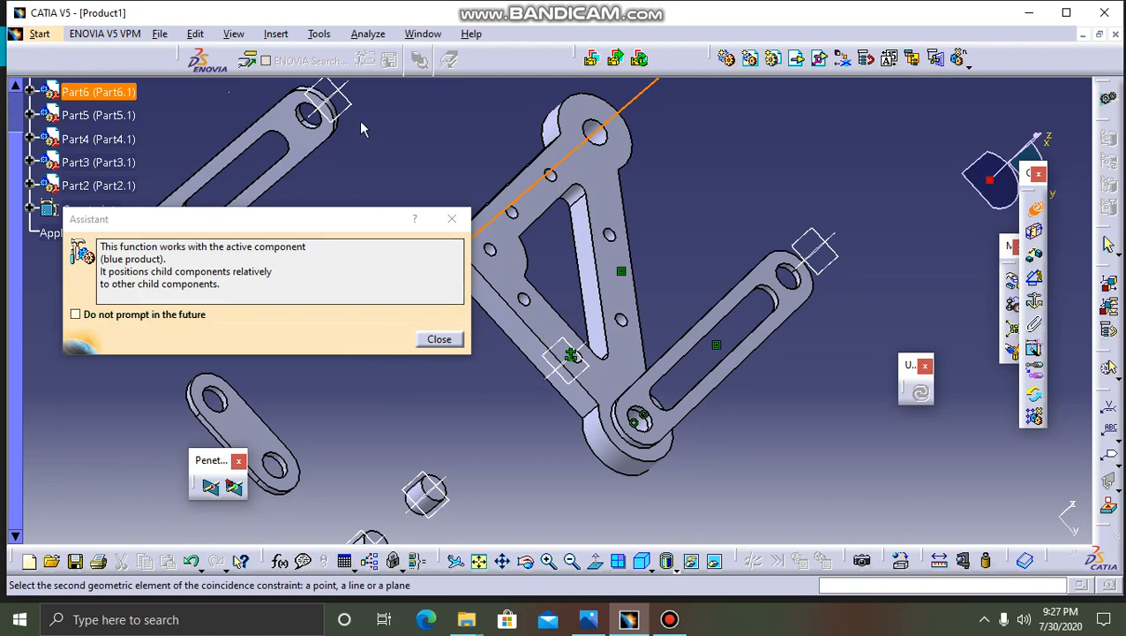
left_click_drag(228, 229, 173, 417)
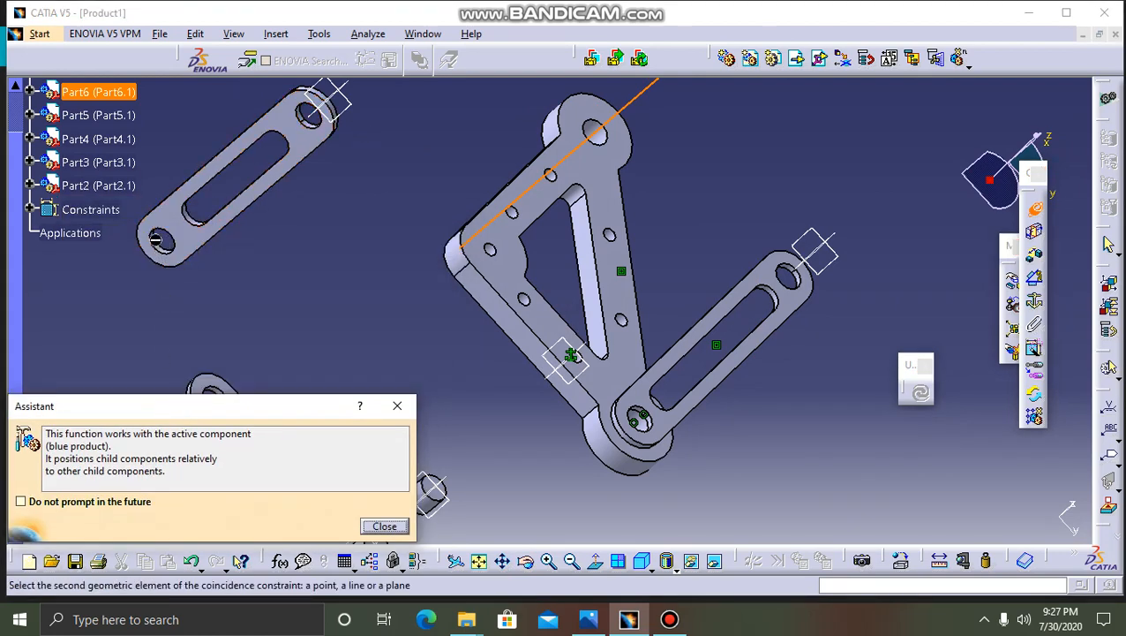
left_click(547, 562)
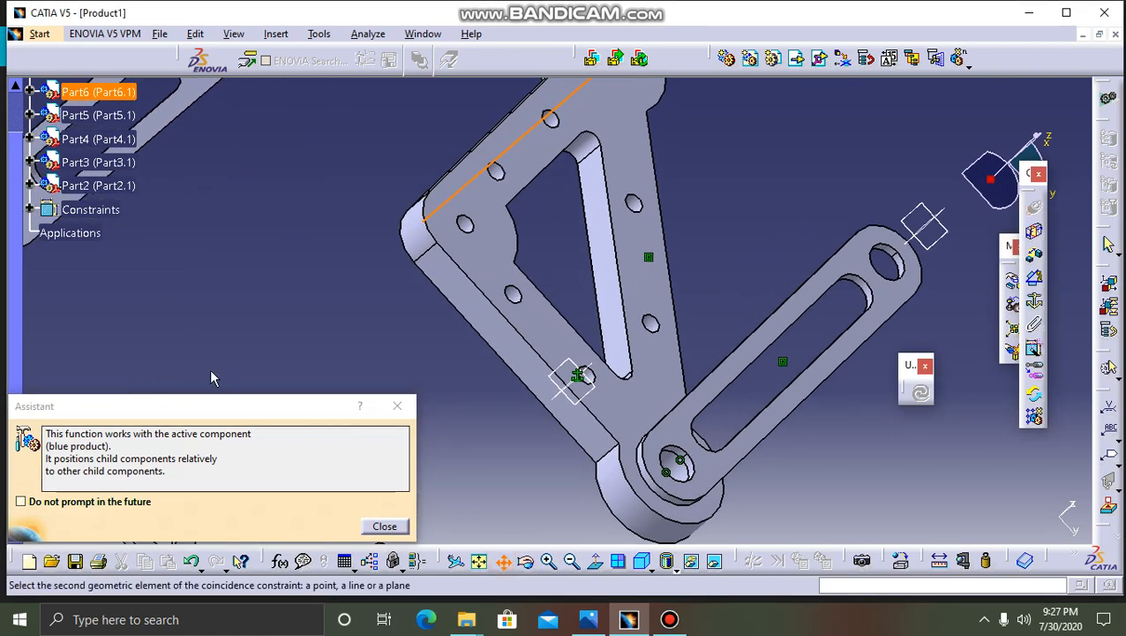
middle_click_drag(149, 291, 410, 345)
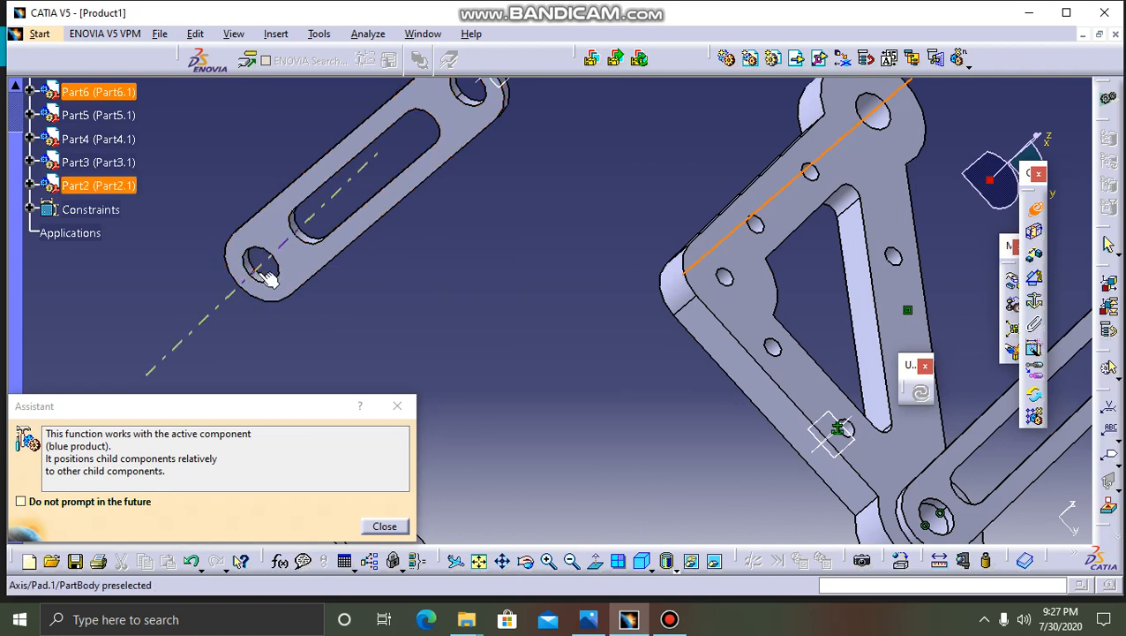
left_click(268, 277)
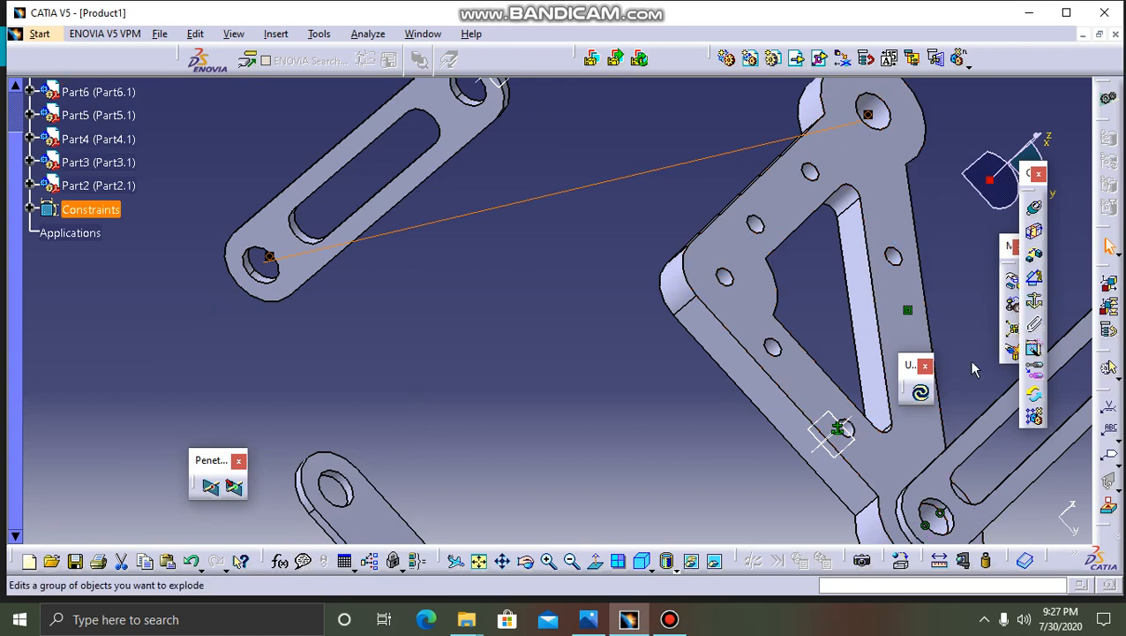
left_click(922, 395)
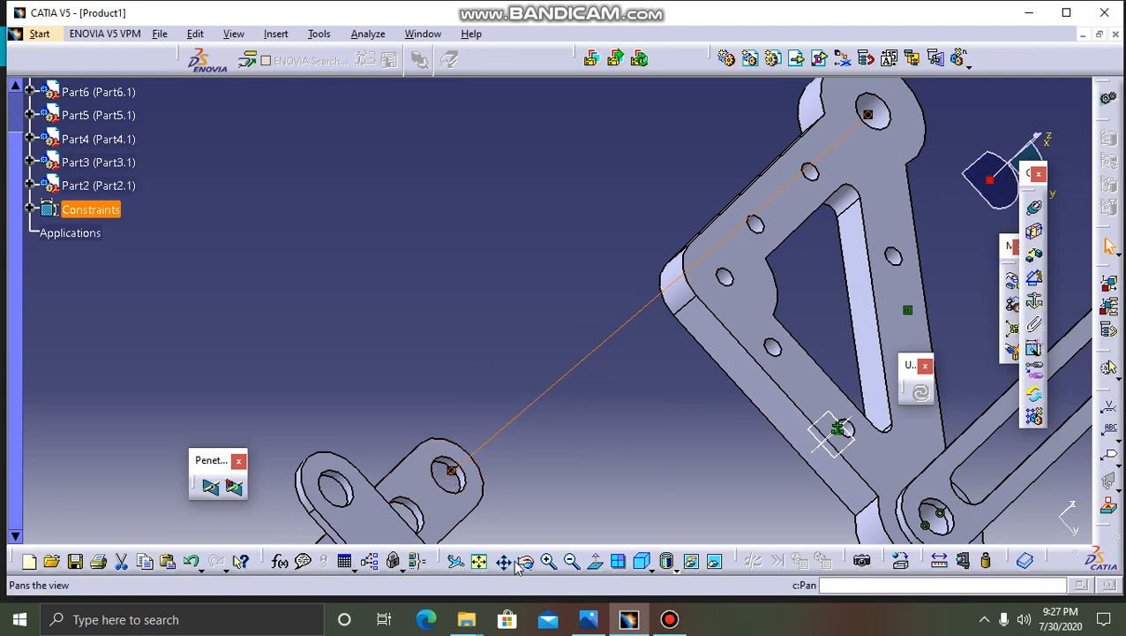
- Consult the assembled view in the rocker drawing to check how the short link and slotted links connect
left_click(571, 562)
left_click(592, 448)
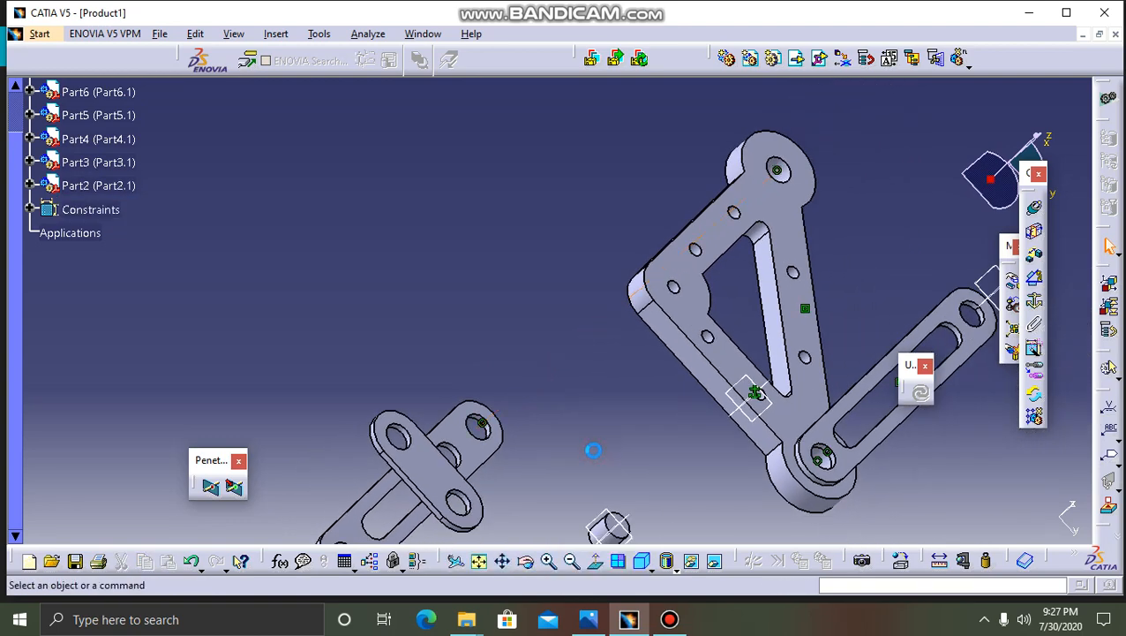
middle_click_drag(593, 448, 863, 257)
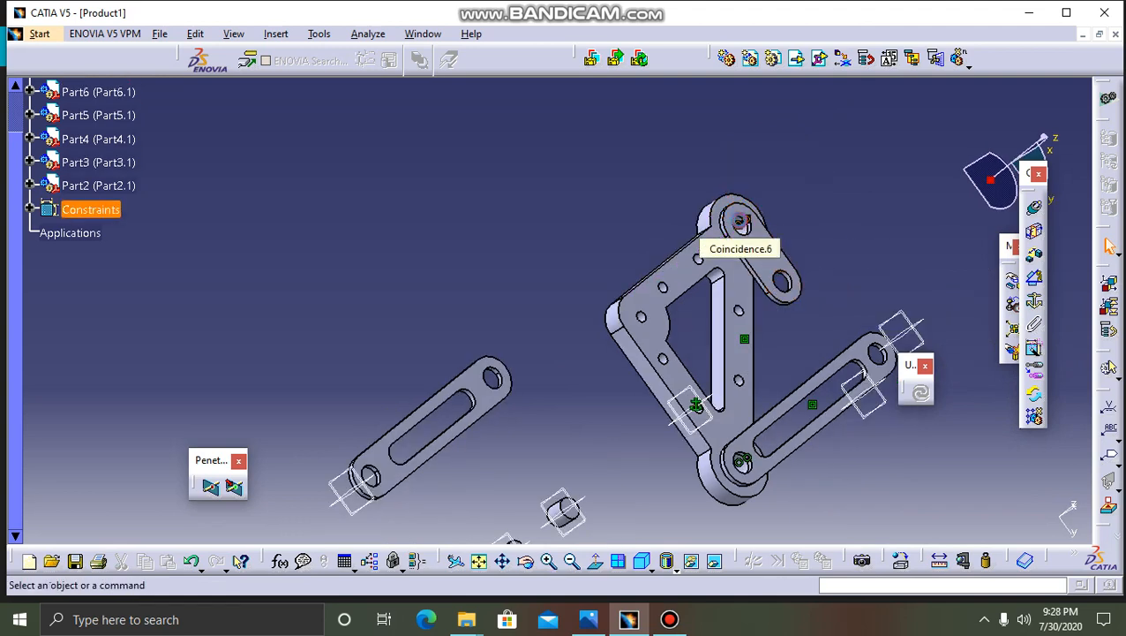
left_click(743, 226)
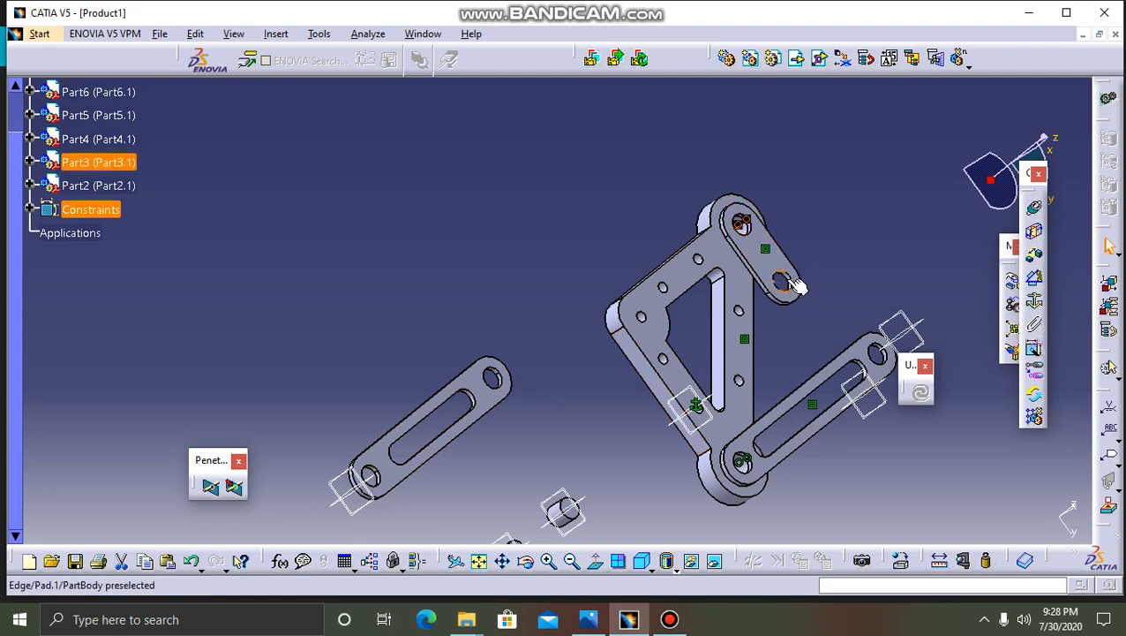
left_click(596, 621)
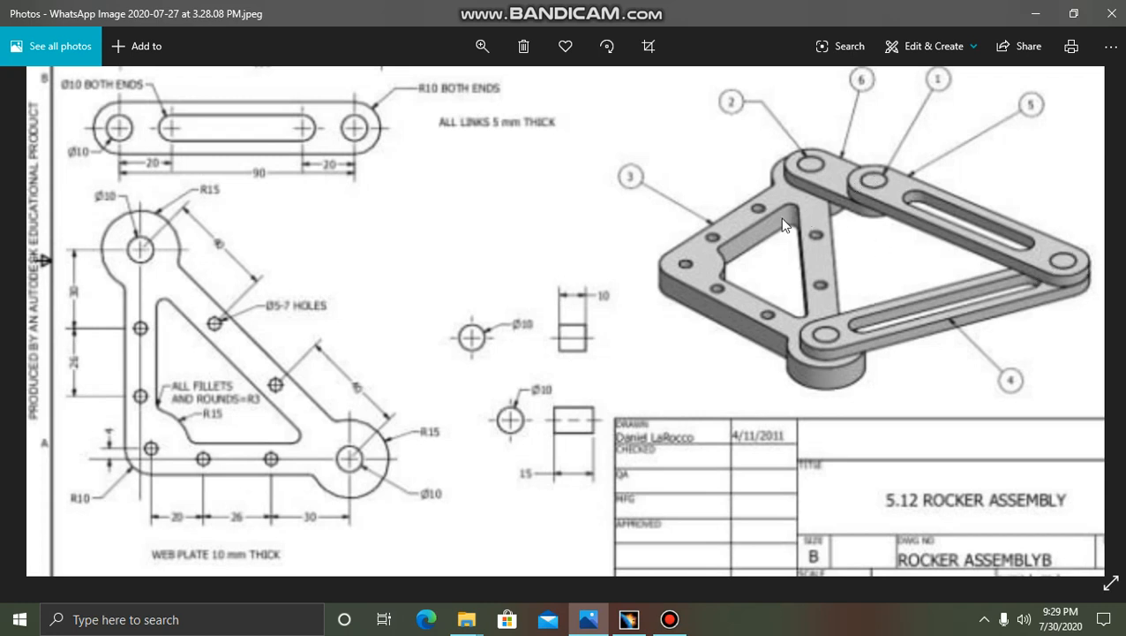
left_click(628, 618)
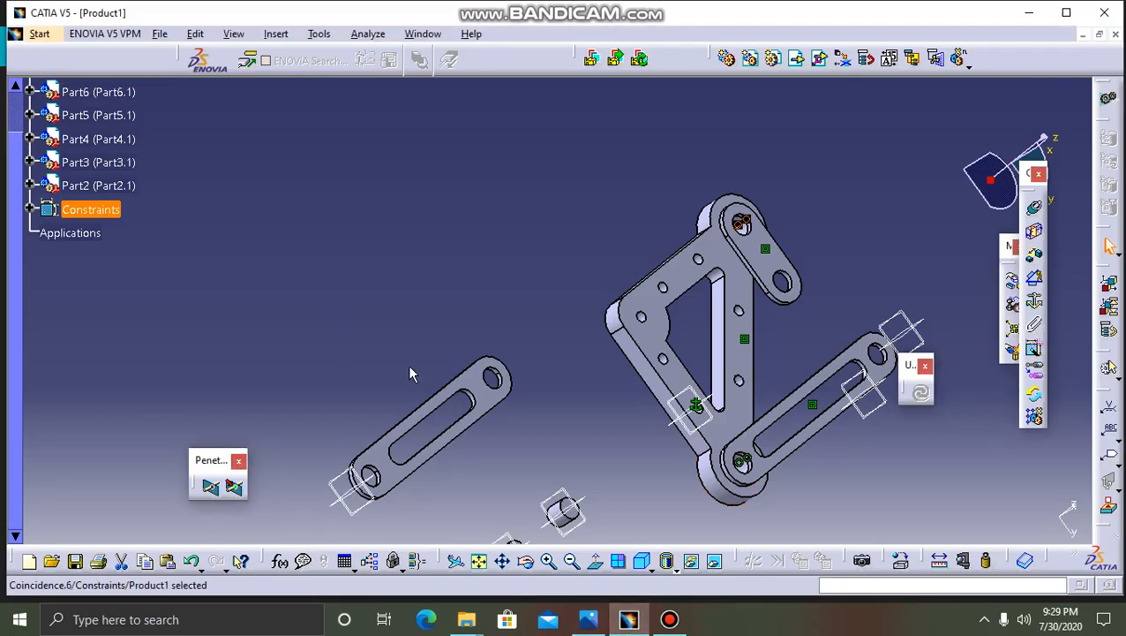
- Make the Part2 slotted link's end hole coincident with the free hole of the Part3 short link
left_click(548, 562)
left_click(1035, 207)
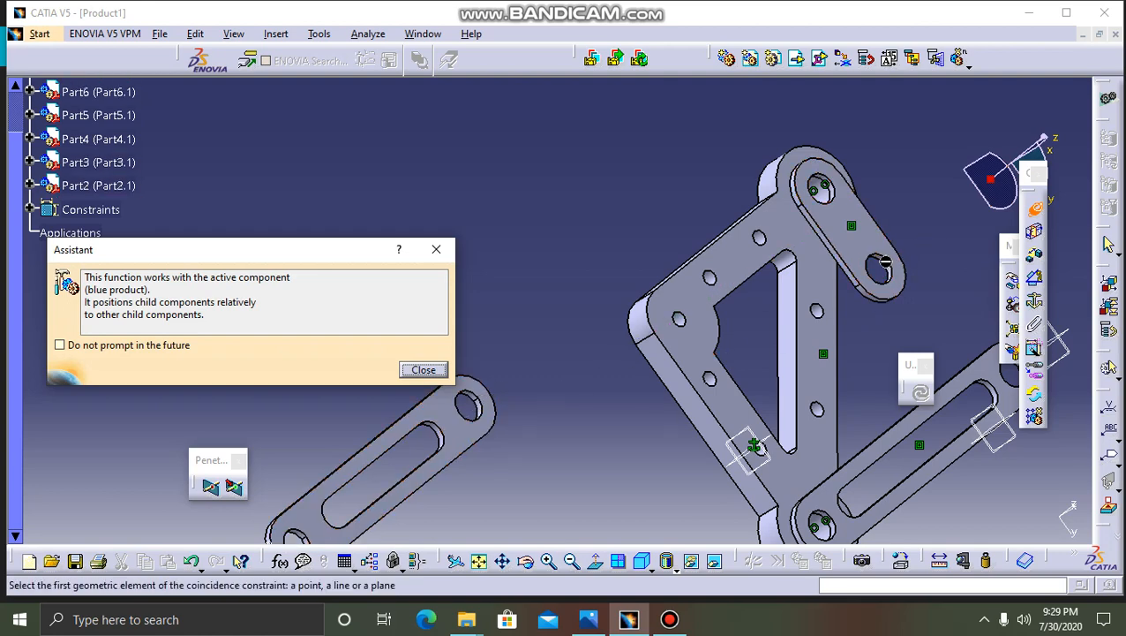
middle_click_drag(672, 173, 809, 176)
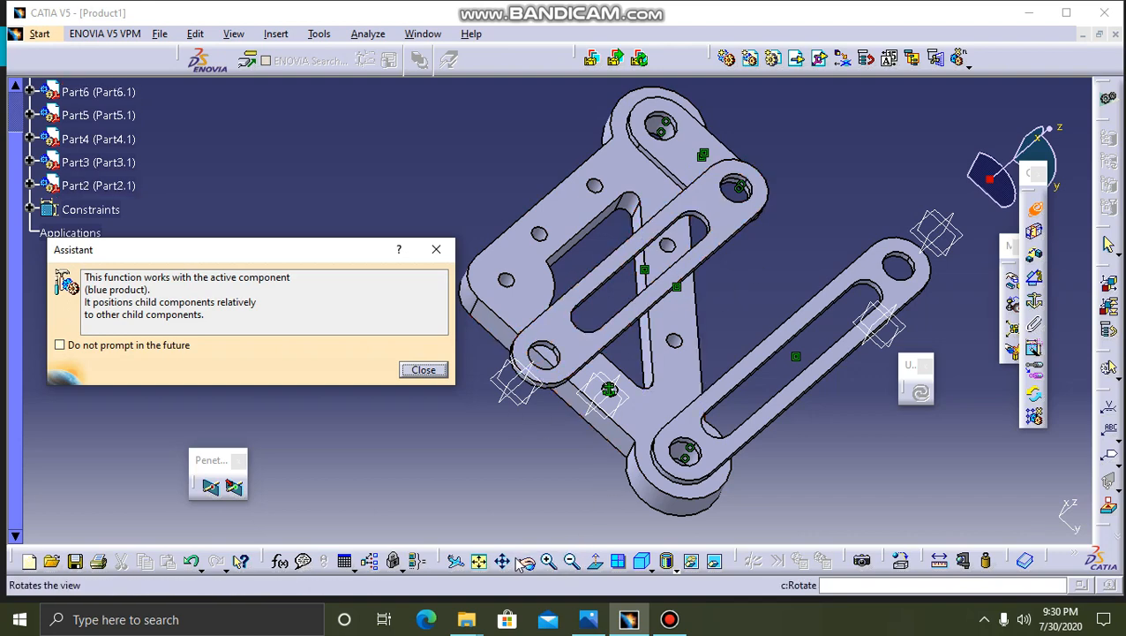
- Make the Part2 slotted link's free end hole coincident with the other slotted link's free end hole and update the assembly
left_click(548, 559)
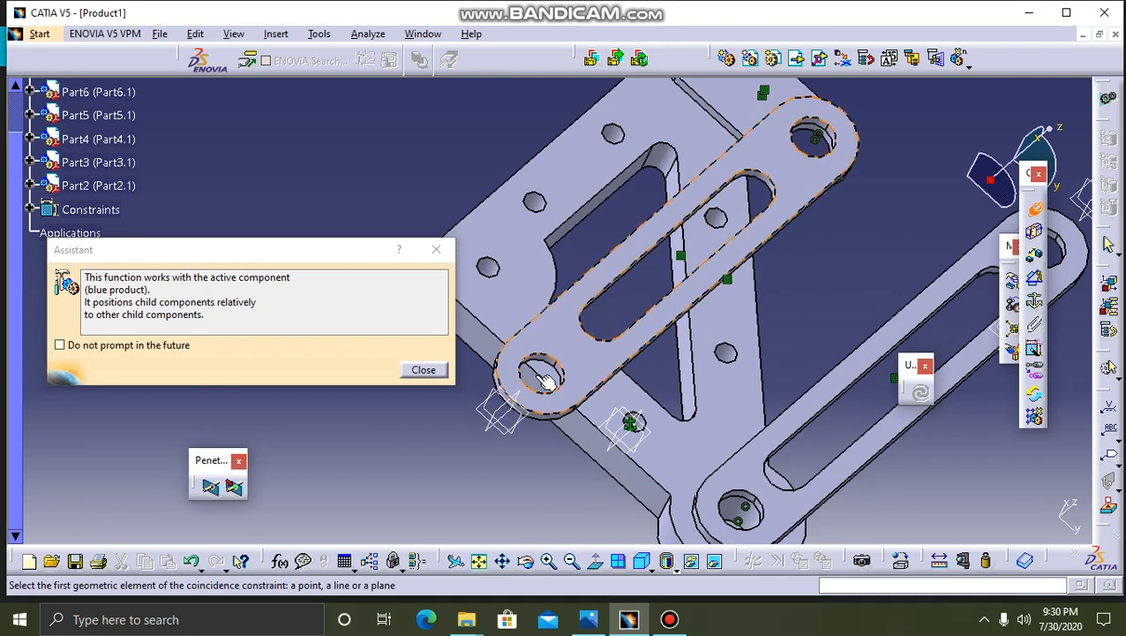
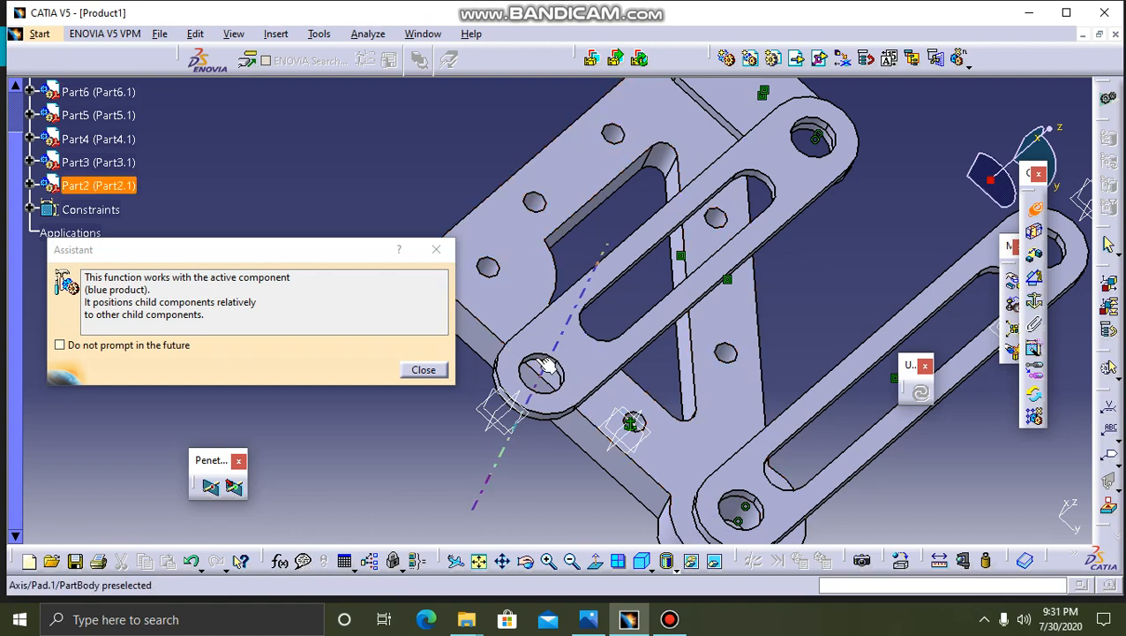
left_click(536, 358)
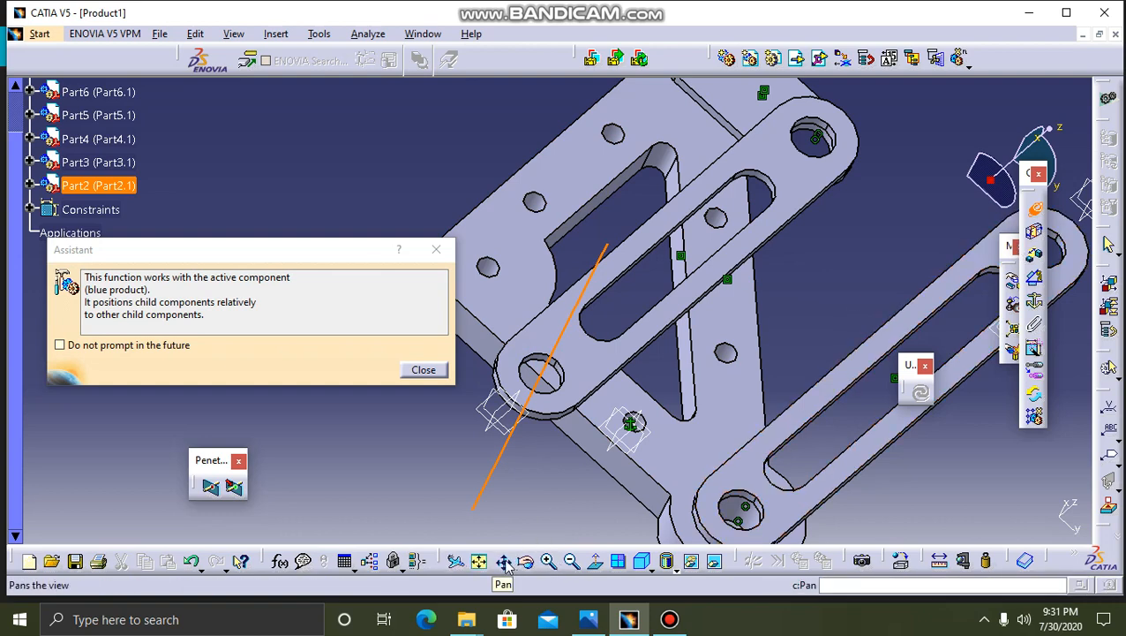
middle_click_drag(835, 421, 548, 413)
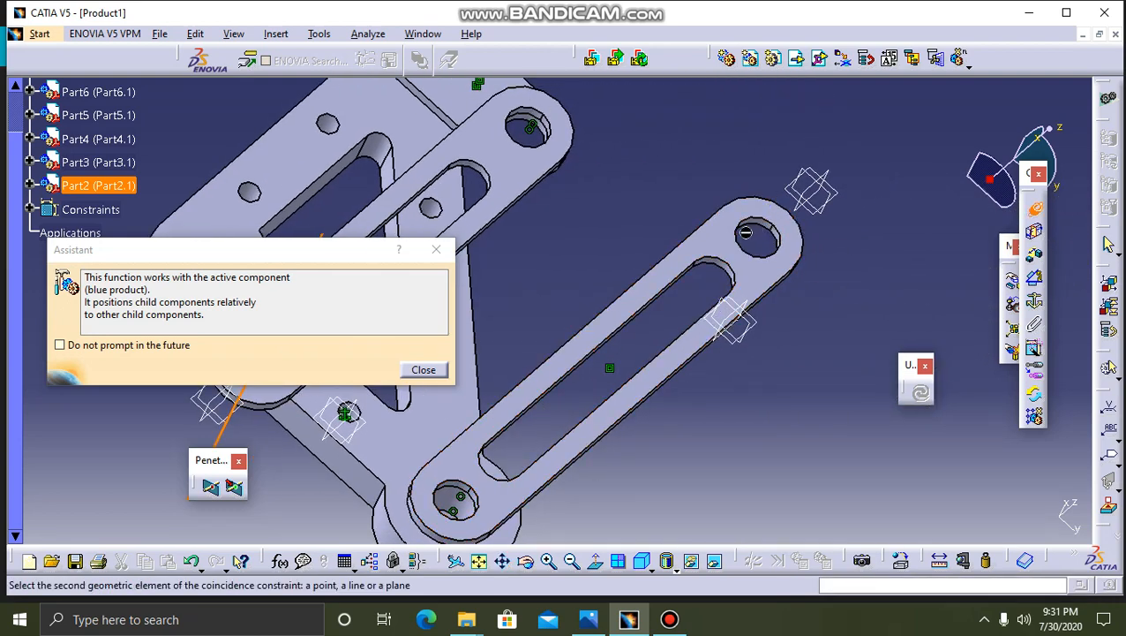
left_click(548, 560)
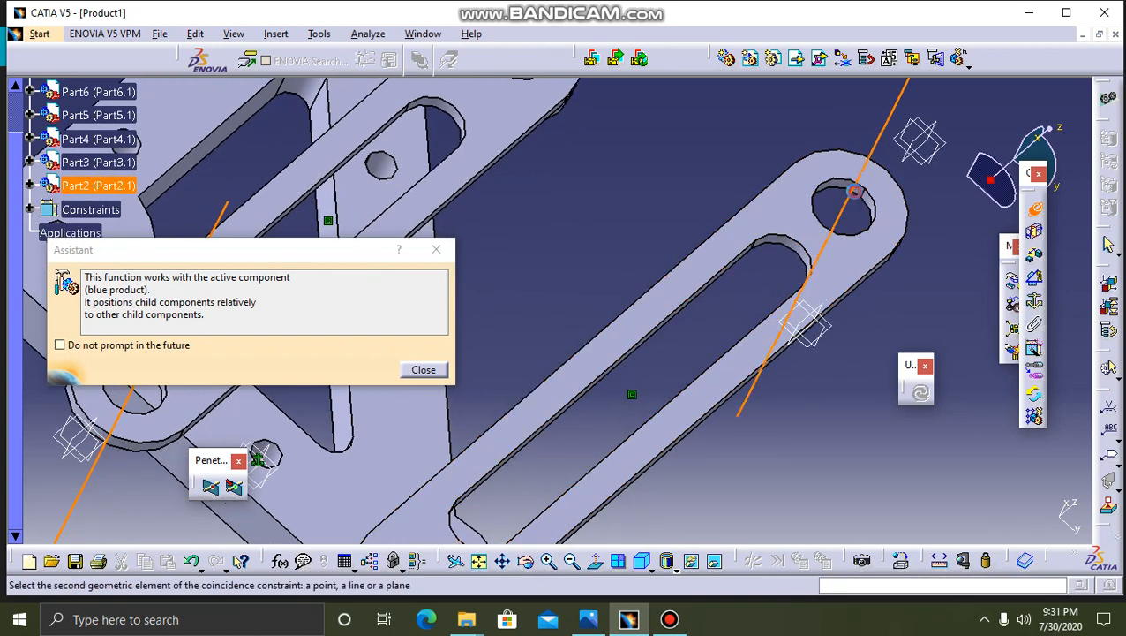
left_click(854, 191)
left_click(921, 392)
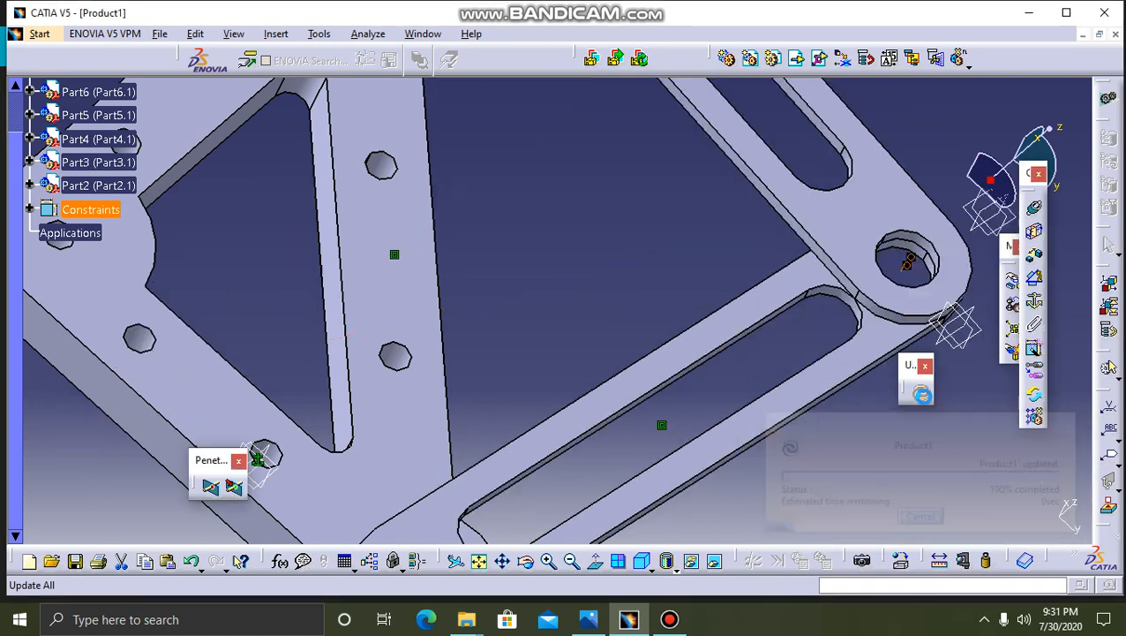
- Rotate the Part3 short link about the web plate's upper corner hole with the Manipulation command's any-axis option and update the assembly
left_click(569, 563)
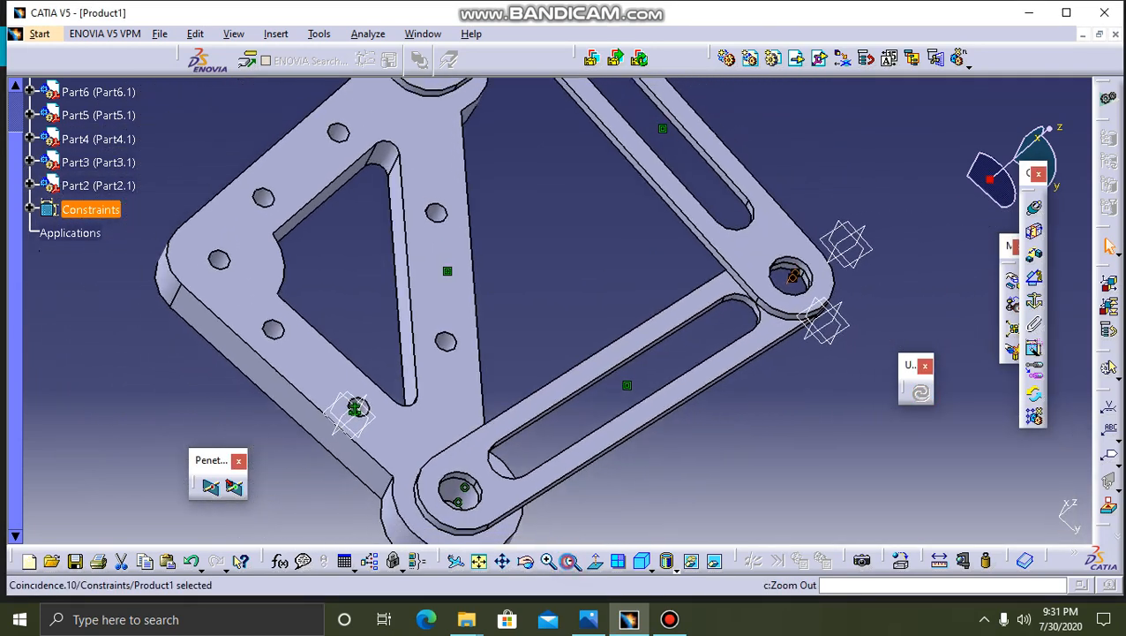
left_click(572, 565)
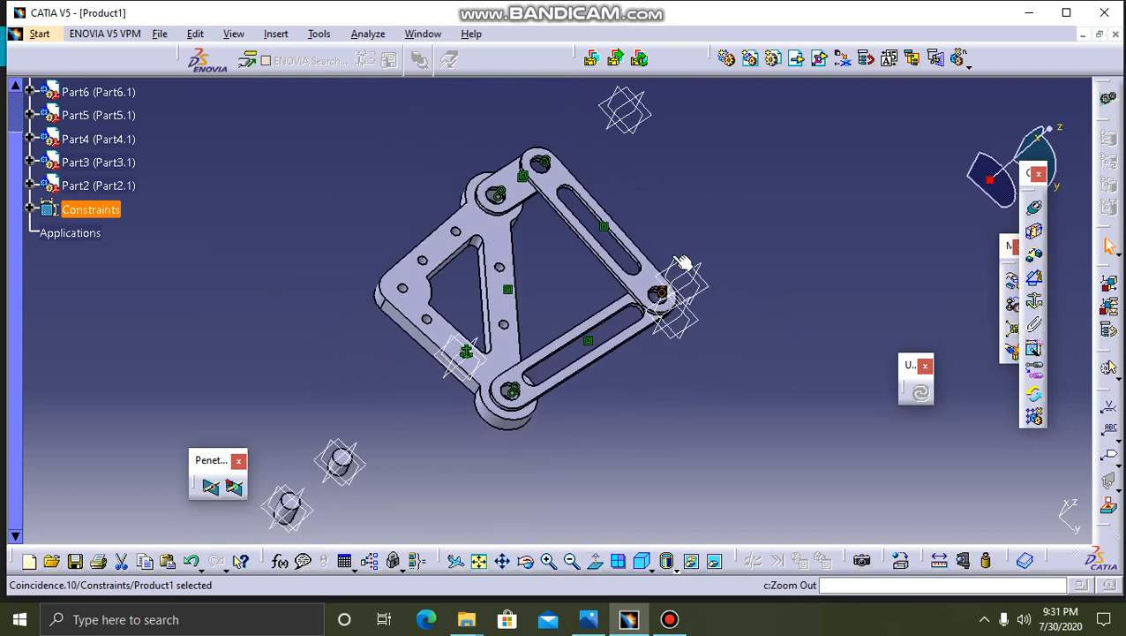
left_click(541, 213)
left_click(588, 619)
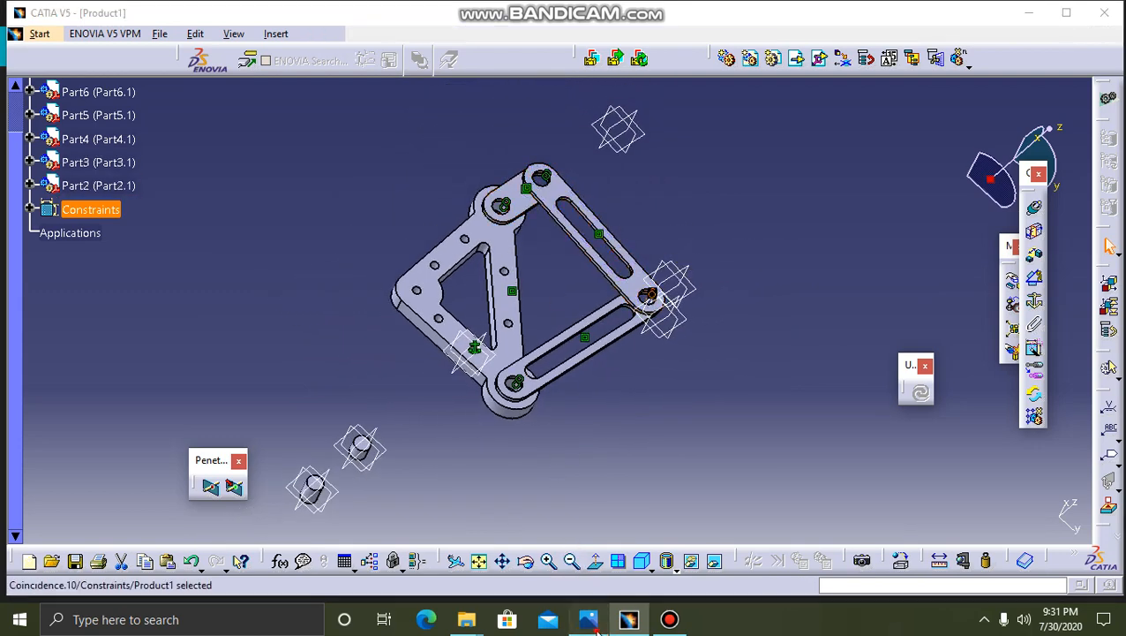
left_click(590, 623)
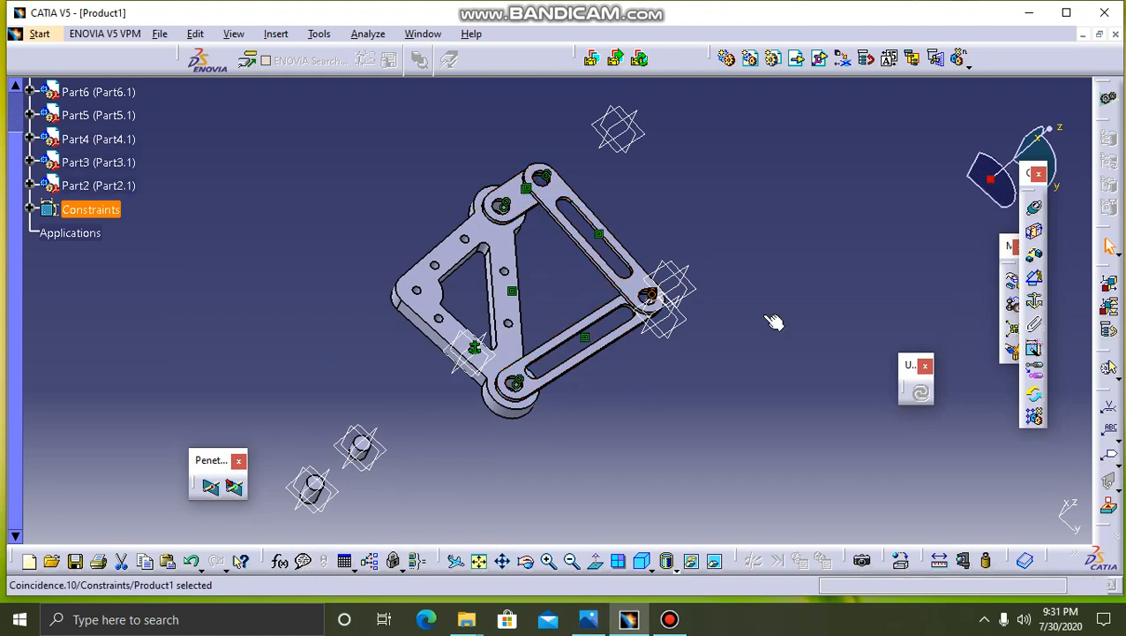
left_click(1016, 286)
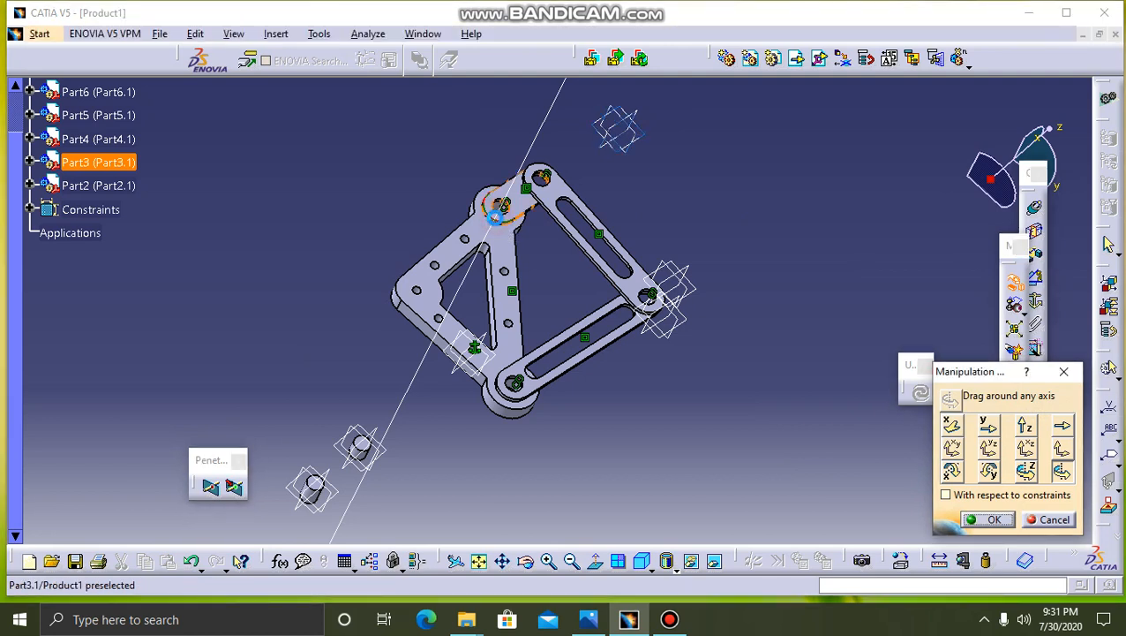
left_click_drag(539, 205, 540, 220)
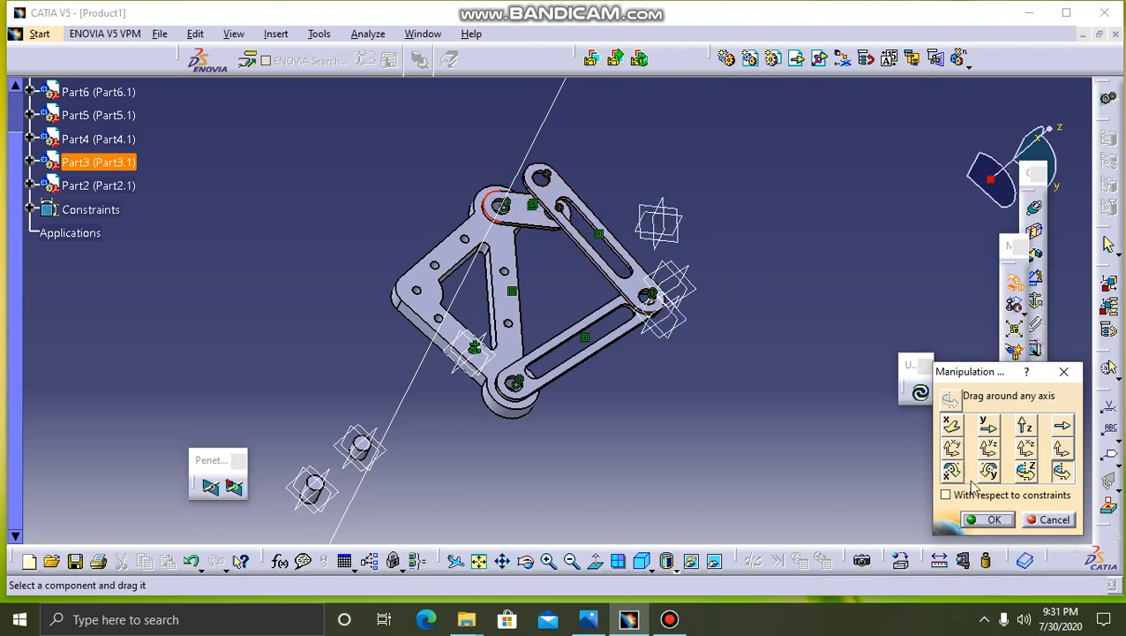
left_click(987, 520)
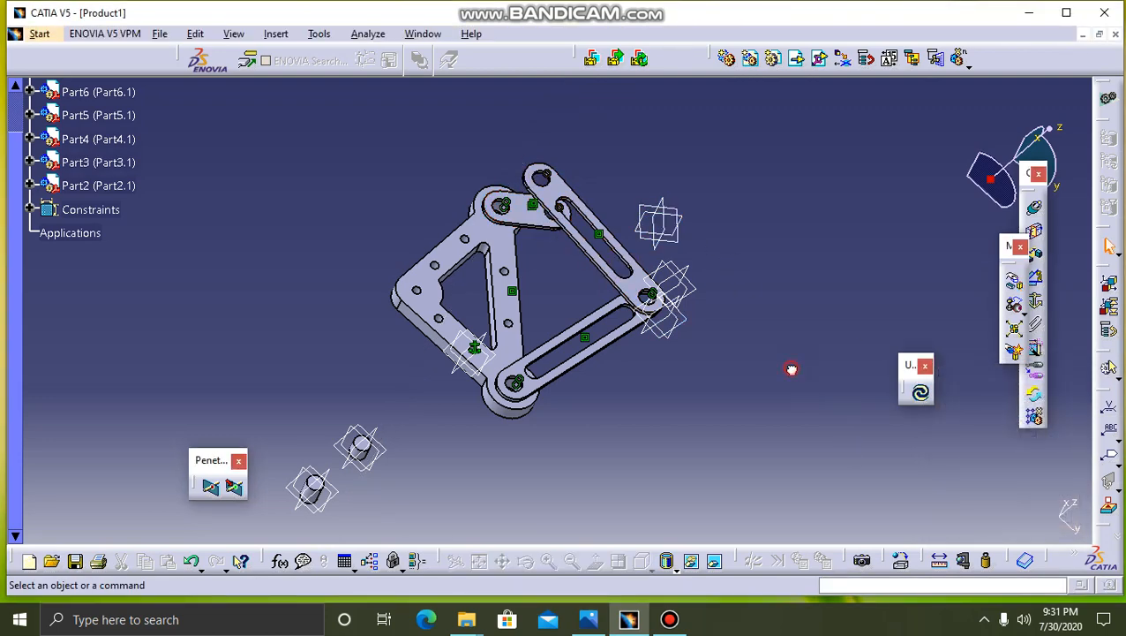
left_click(547, 175)
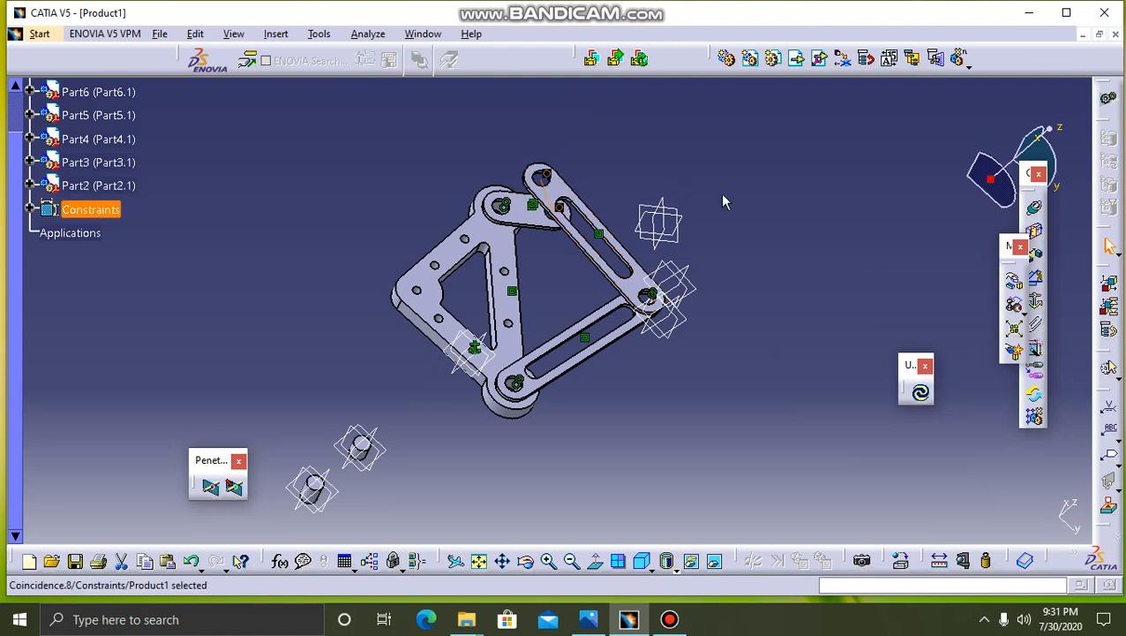
left_click(921, 392)
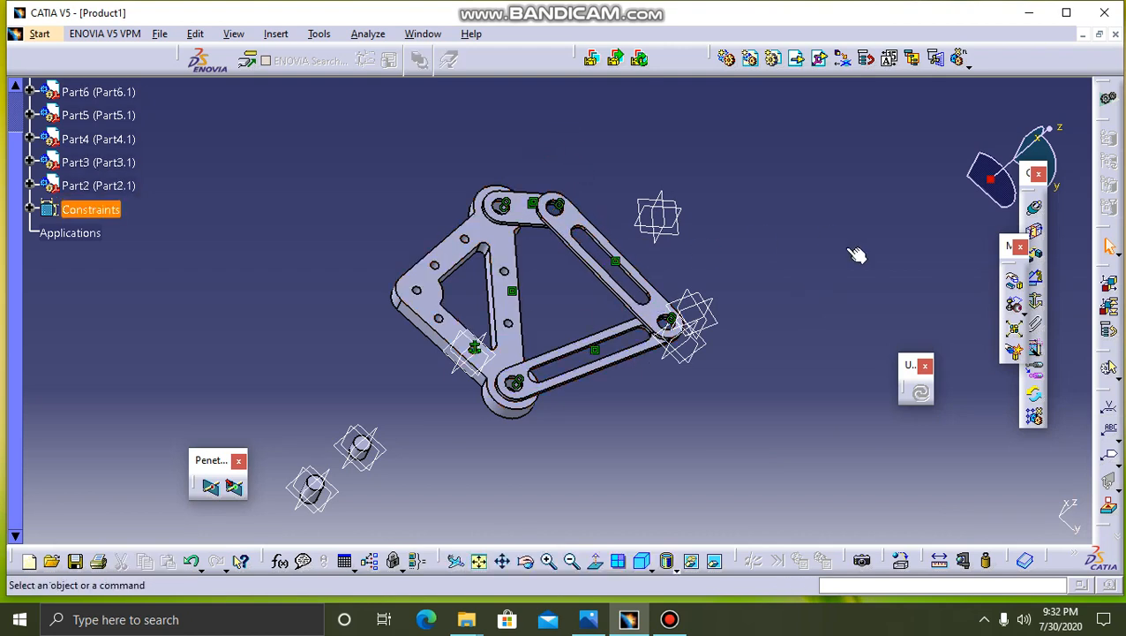
- Consult the parts list and assembled view in the rocker drawing to check where the 10 x 10 and 10 x 15 pegs go
left_click(587, 622)
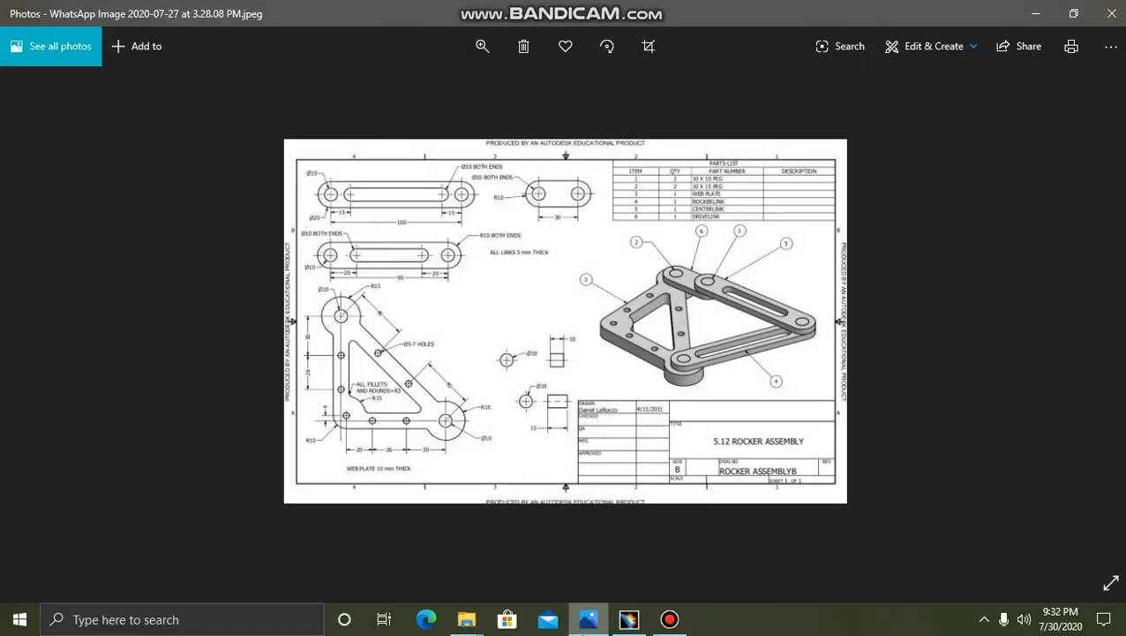
left_click(629, 621)
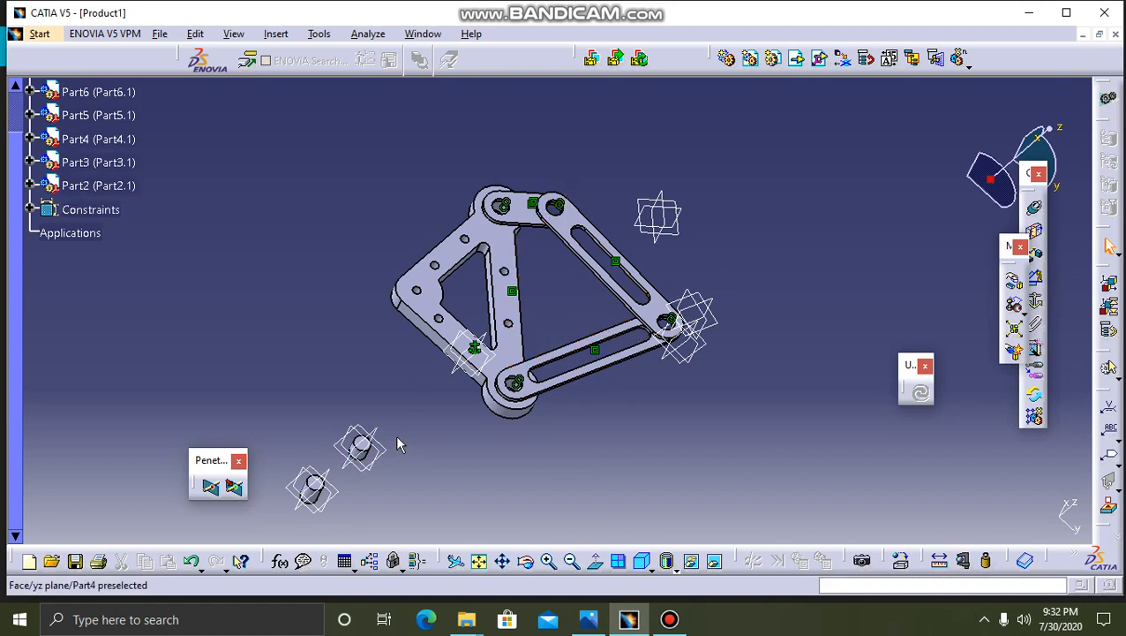
left_click(588, 619)
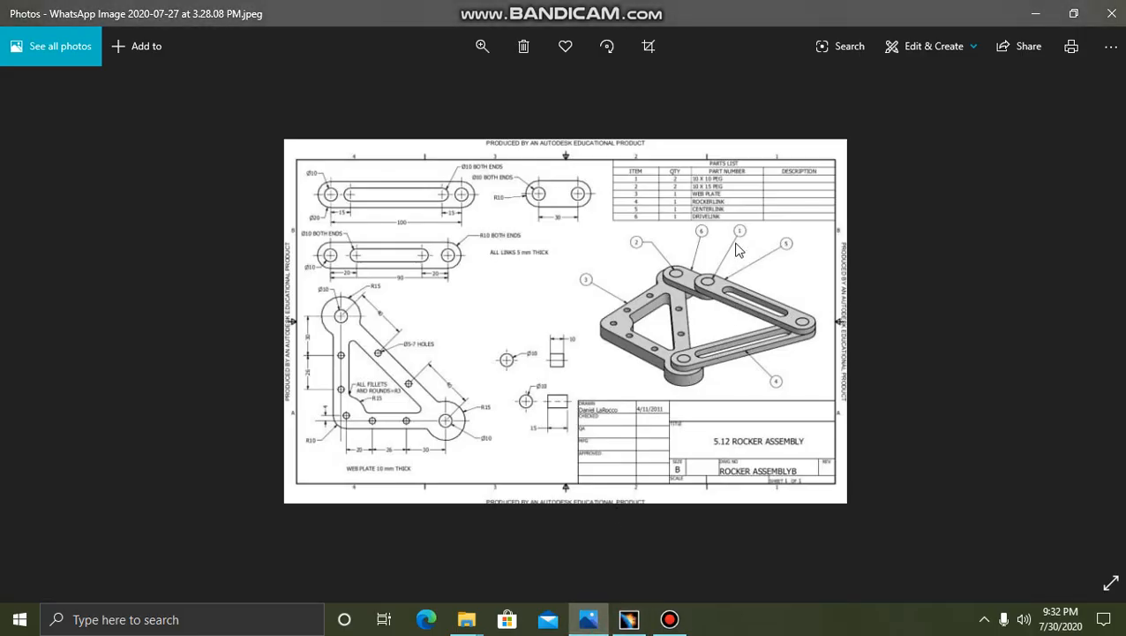
double_click(636, 191)
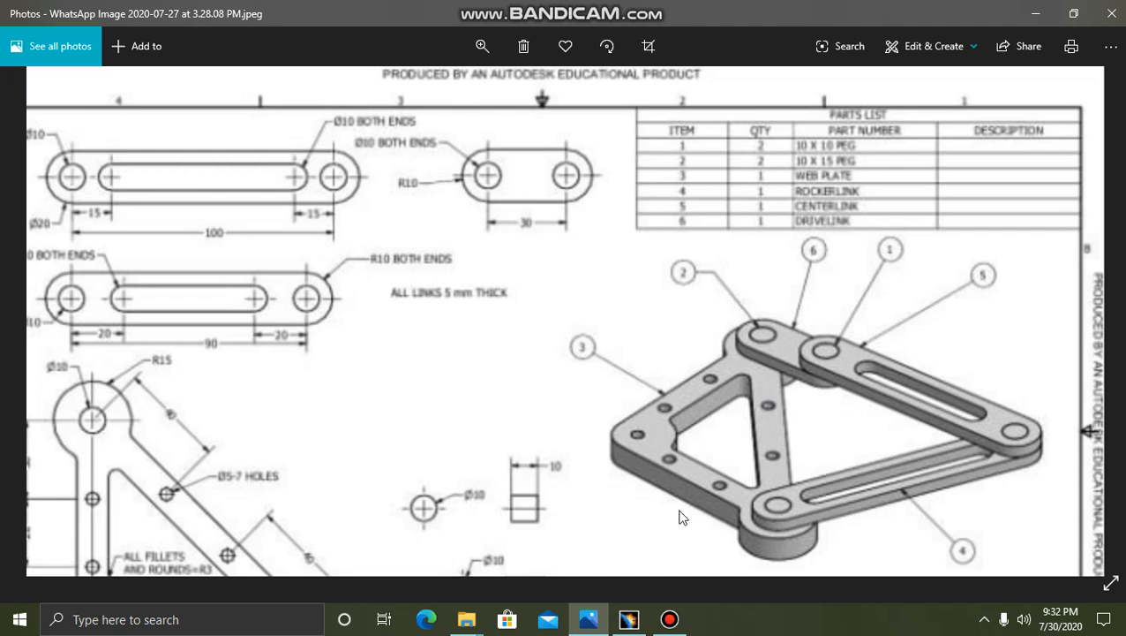
left_click(628, 619)
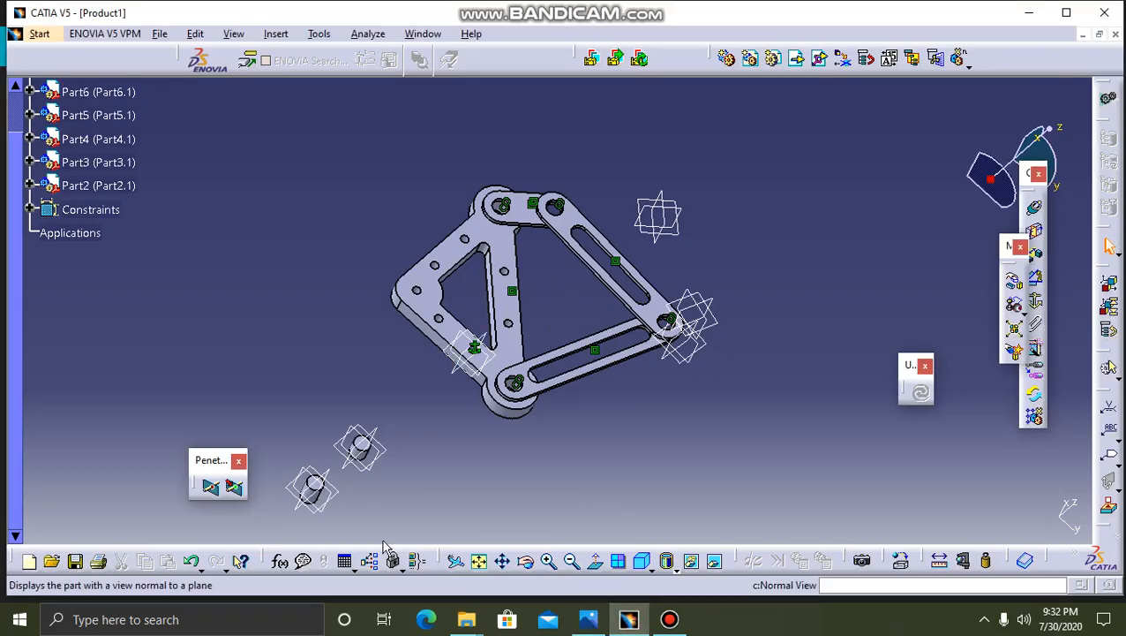
- Align the Part4 peg with the end hole shared by the two slotted links
left_click(376, 455)
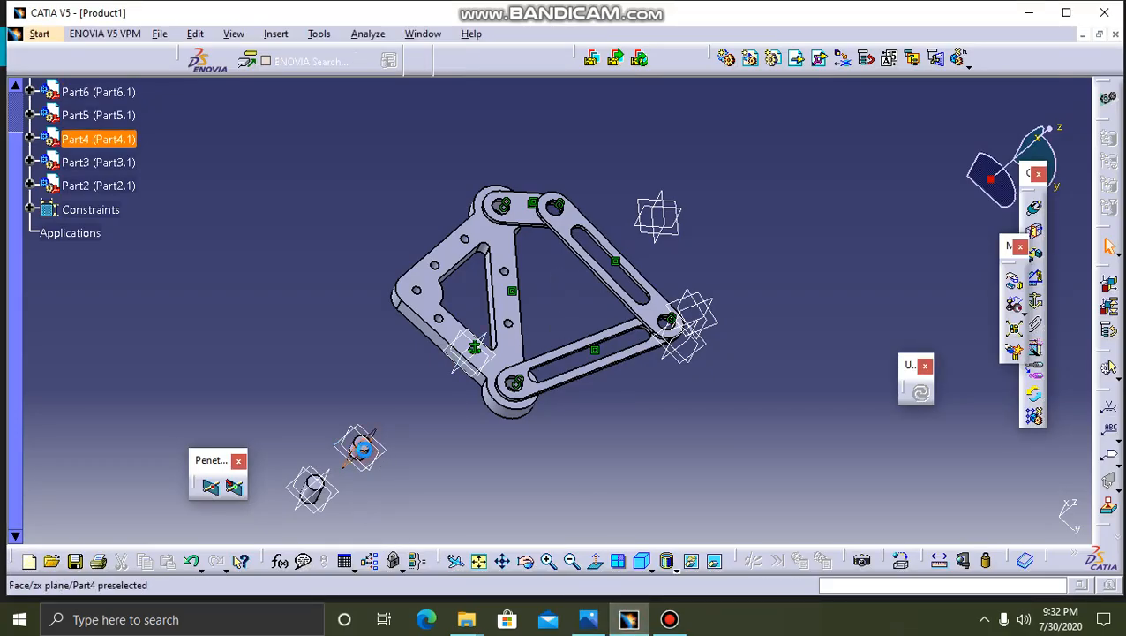
left_click(549, 561)
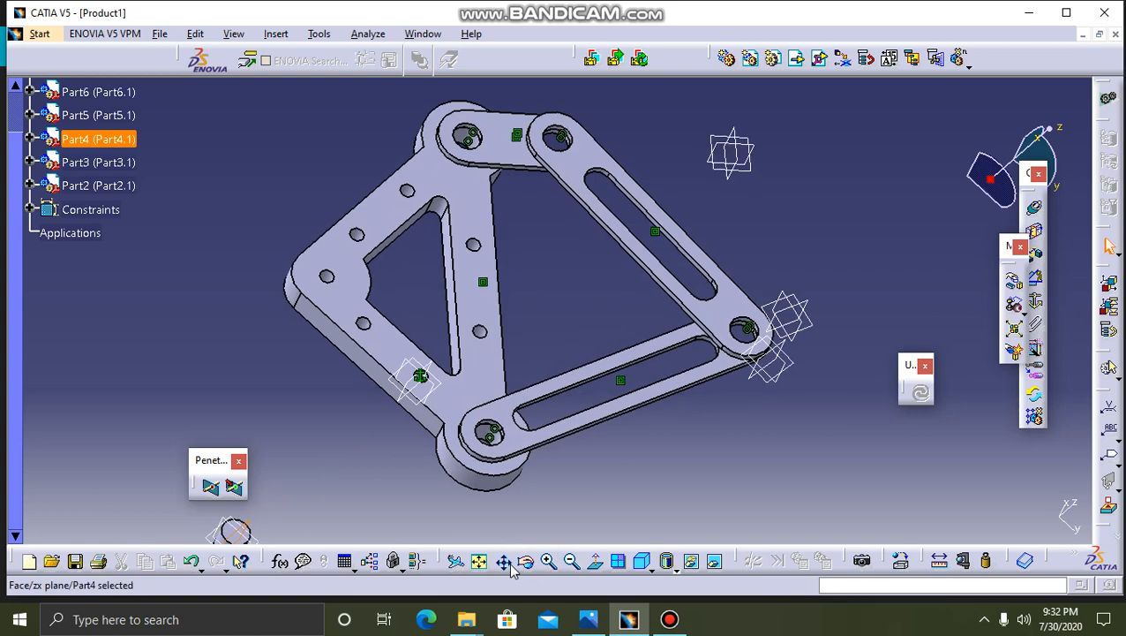
left_click(506, 563)
left_click_drag(412, 470, 511, 369)
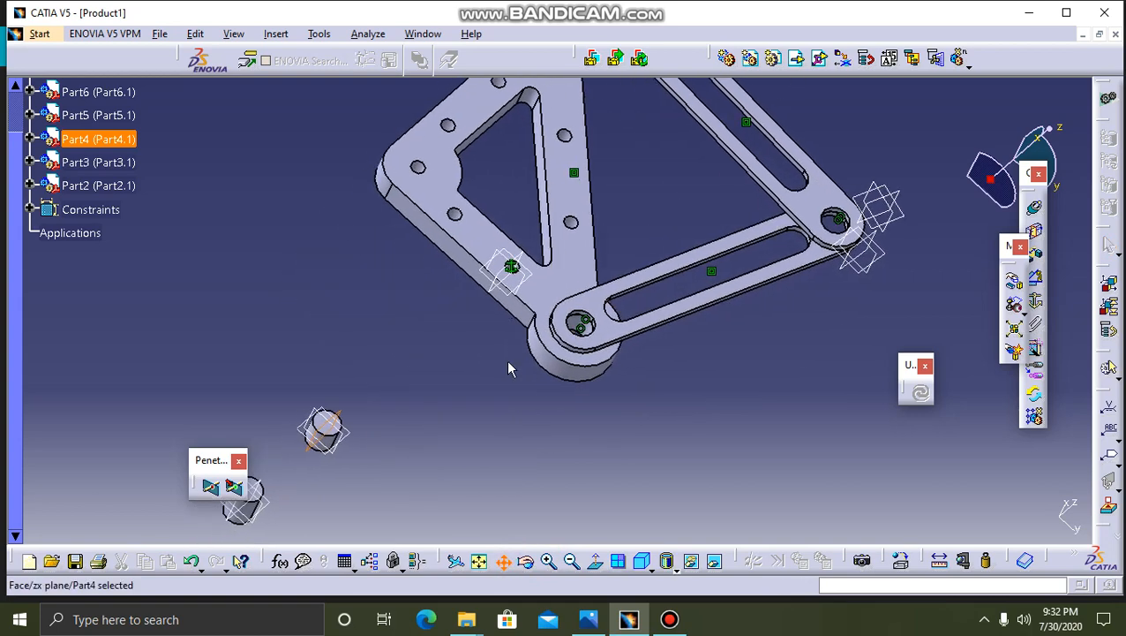
left_click(874, 325)
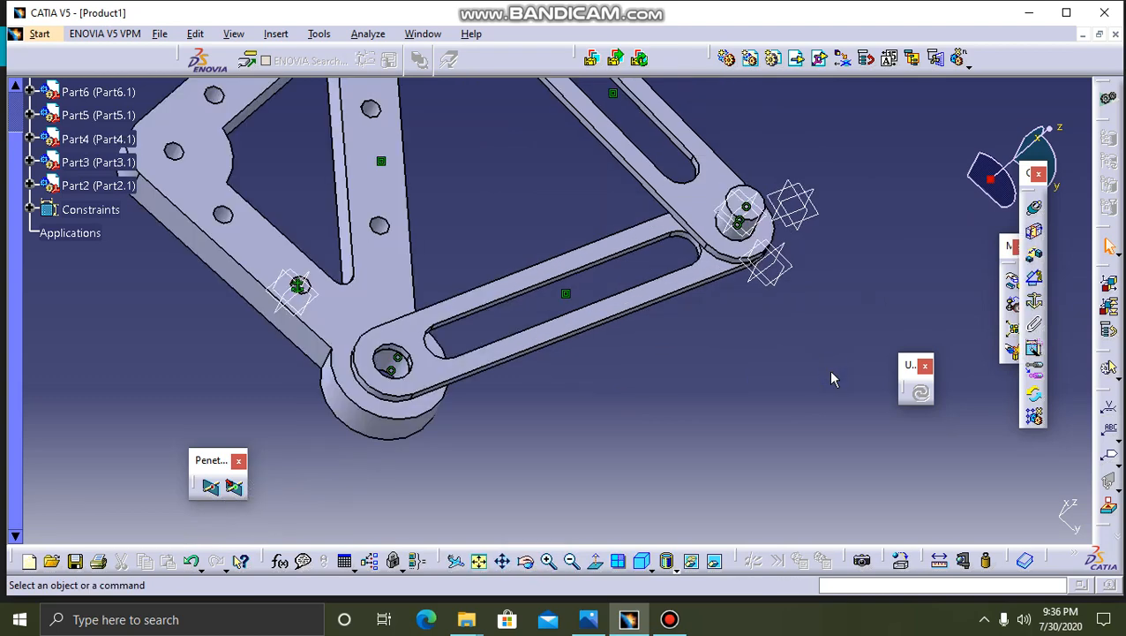
- Constrain the Part4 peg's end face to the Part2 slotted link's outer face with a 0 offset and update the assembly
left_click(1035, 255)
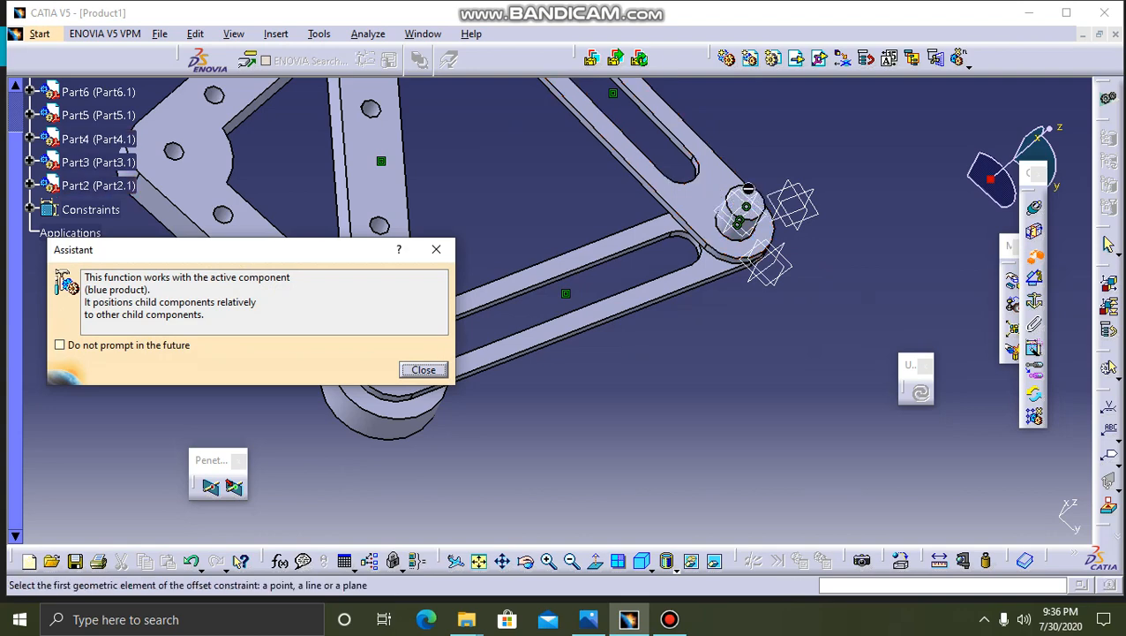
left_click(758, 197)
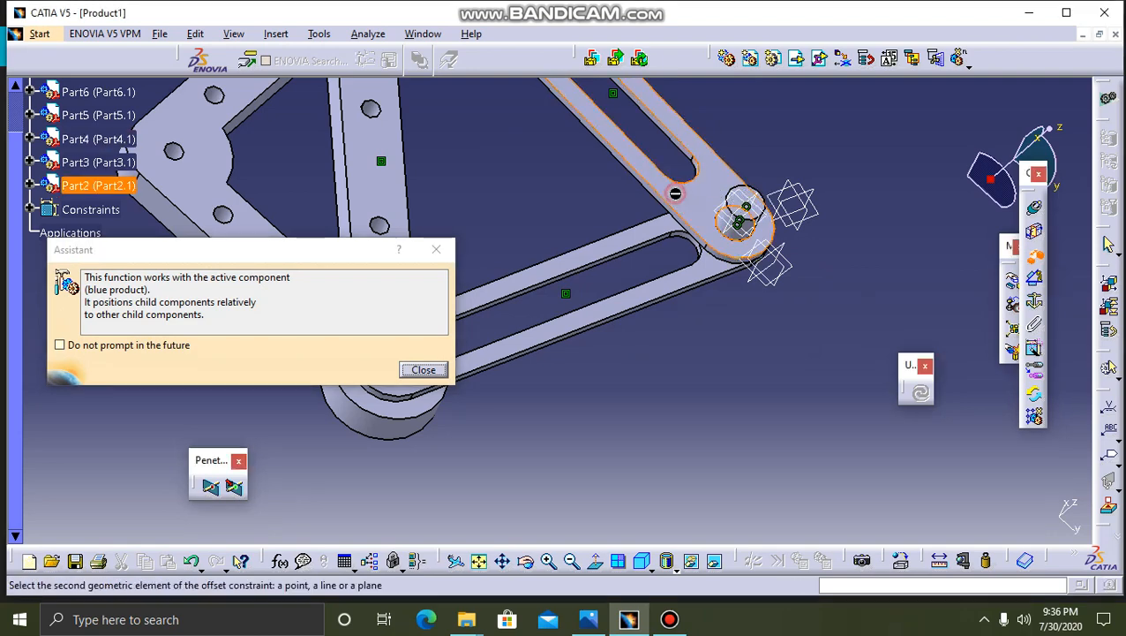
left_click(758, 197)
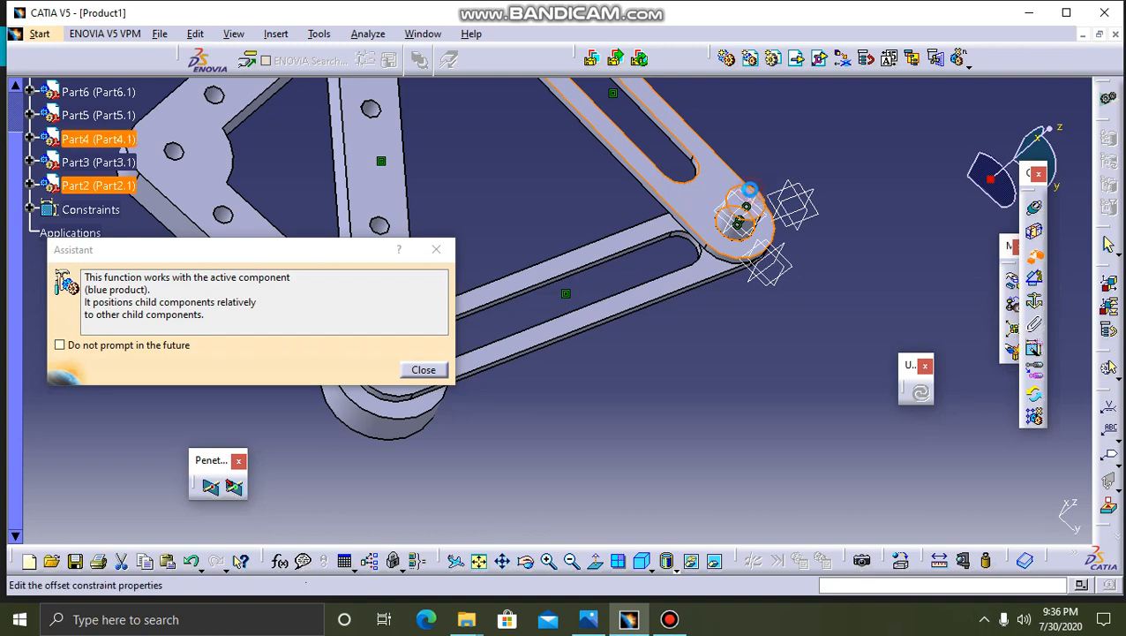
type("0")
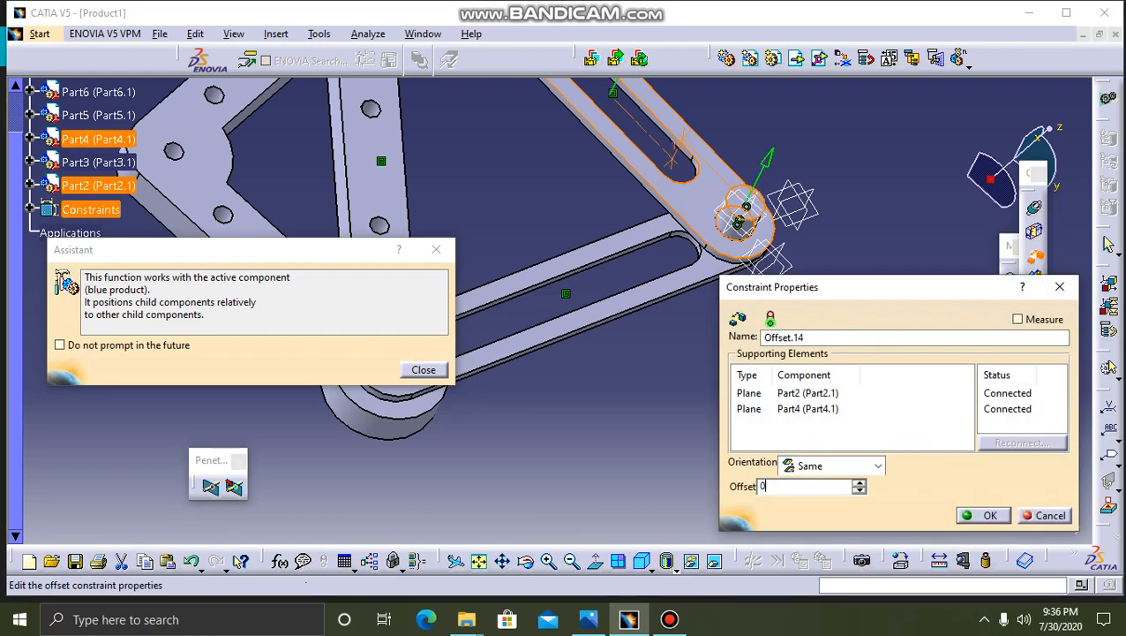
key("Return")
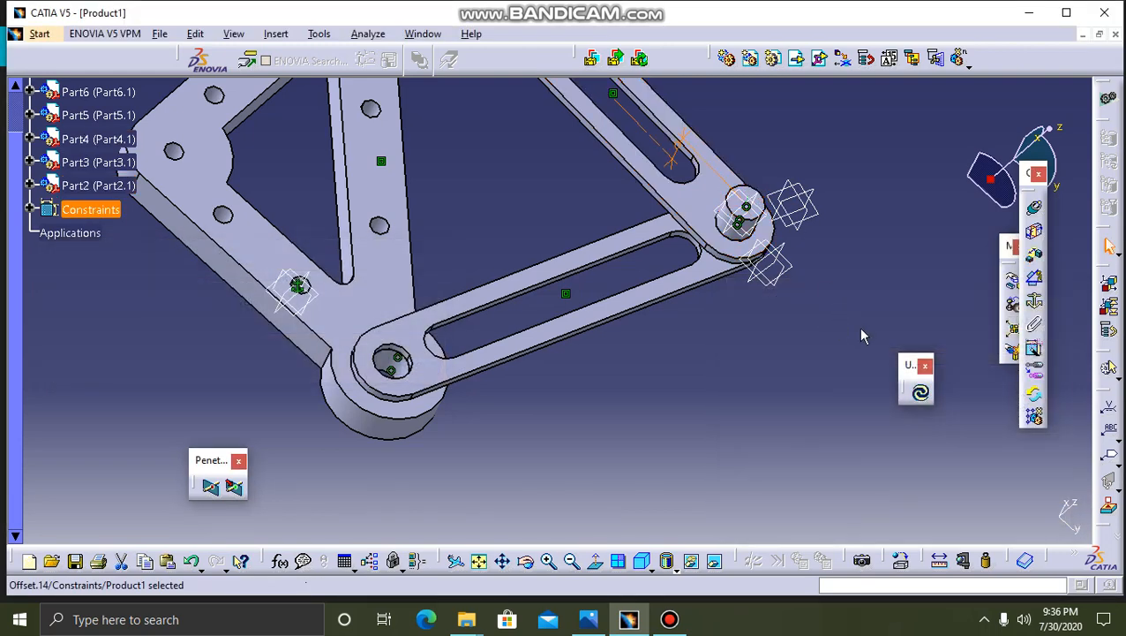
left_click(919, 395)
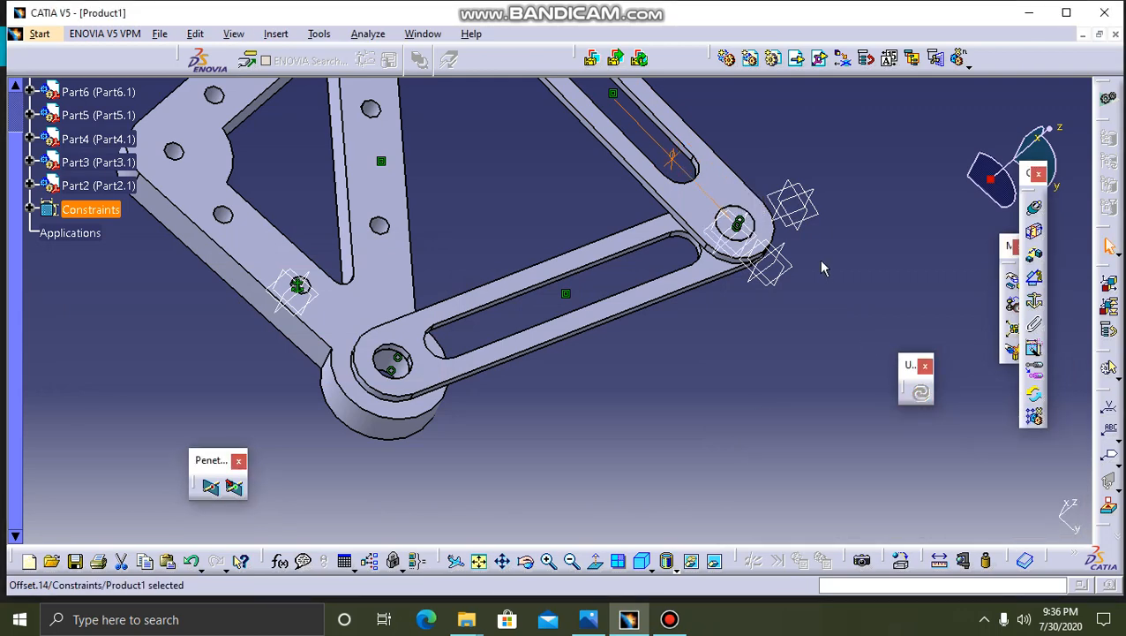
- Align the Part5 peg with the corner hole shared by the web plate and the lower slotted link, and update the assembly
left_click(548, 561)
left_click(549, 561)
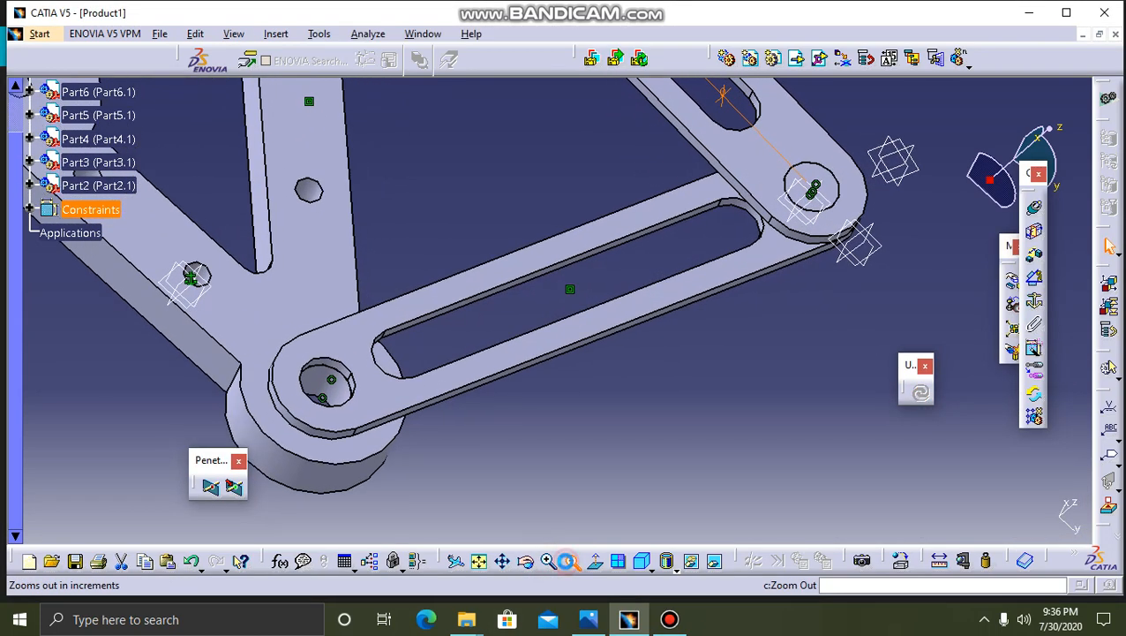
left_click(571, 562)
left_click(569, 564)
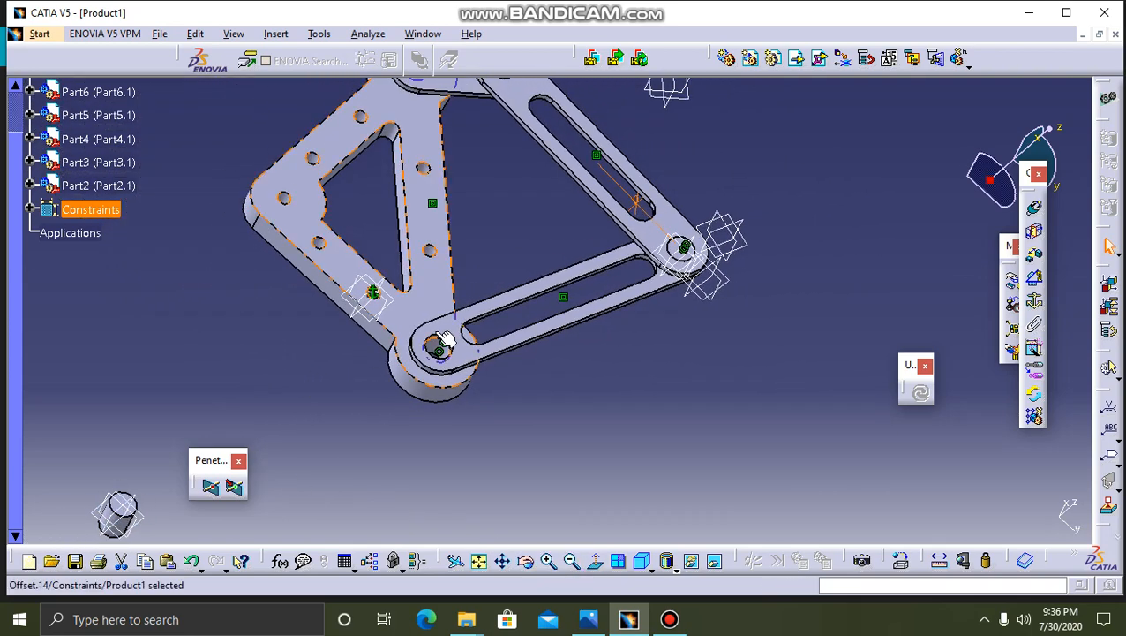
left_click(1036, 205)
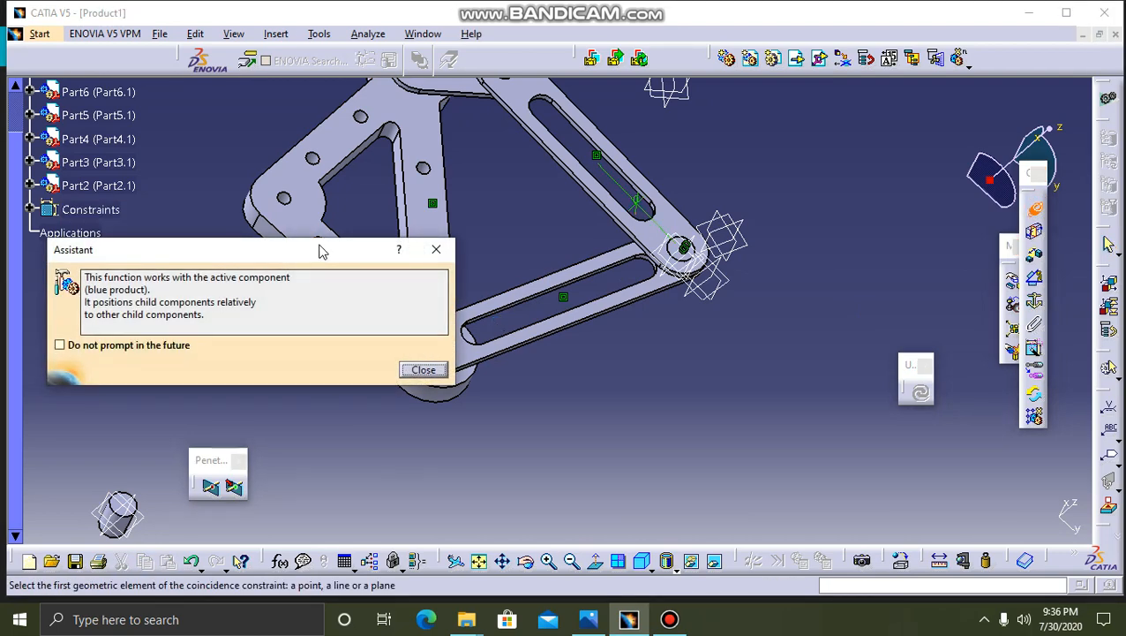
left_click_drag(326, 251, 464, 446)
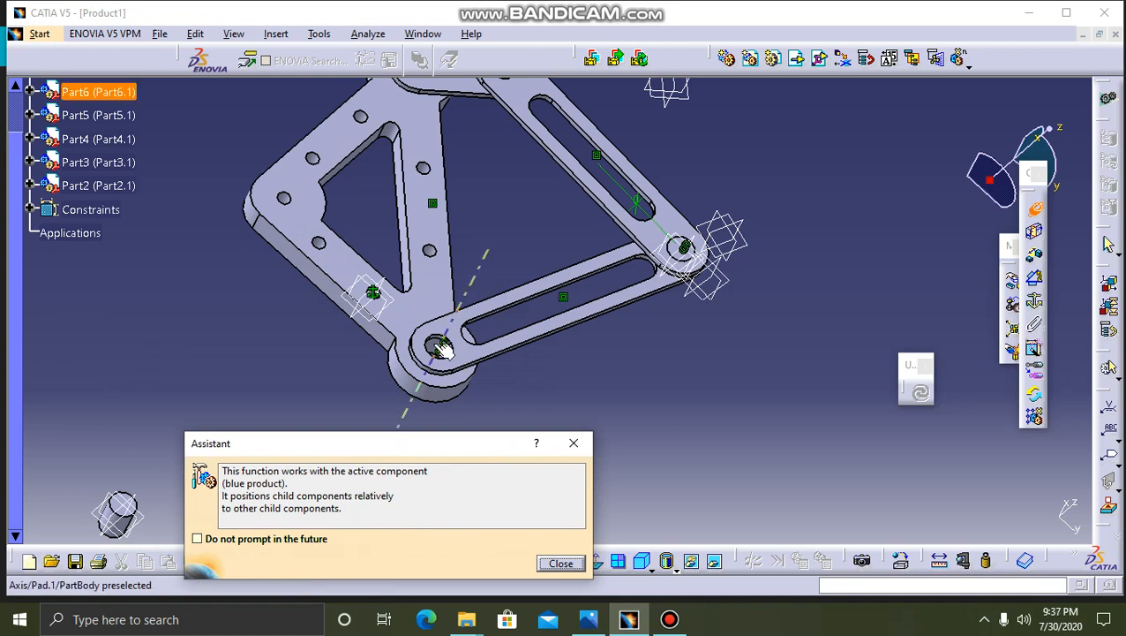
left_click(435, 344)
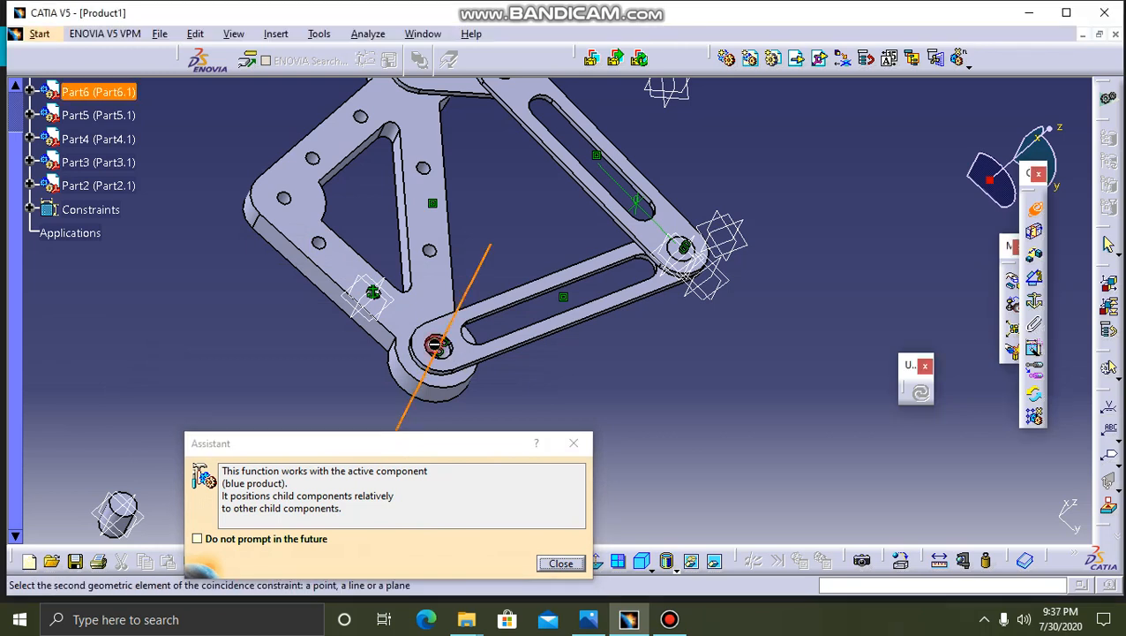
left_click(121, 523)
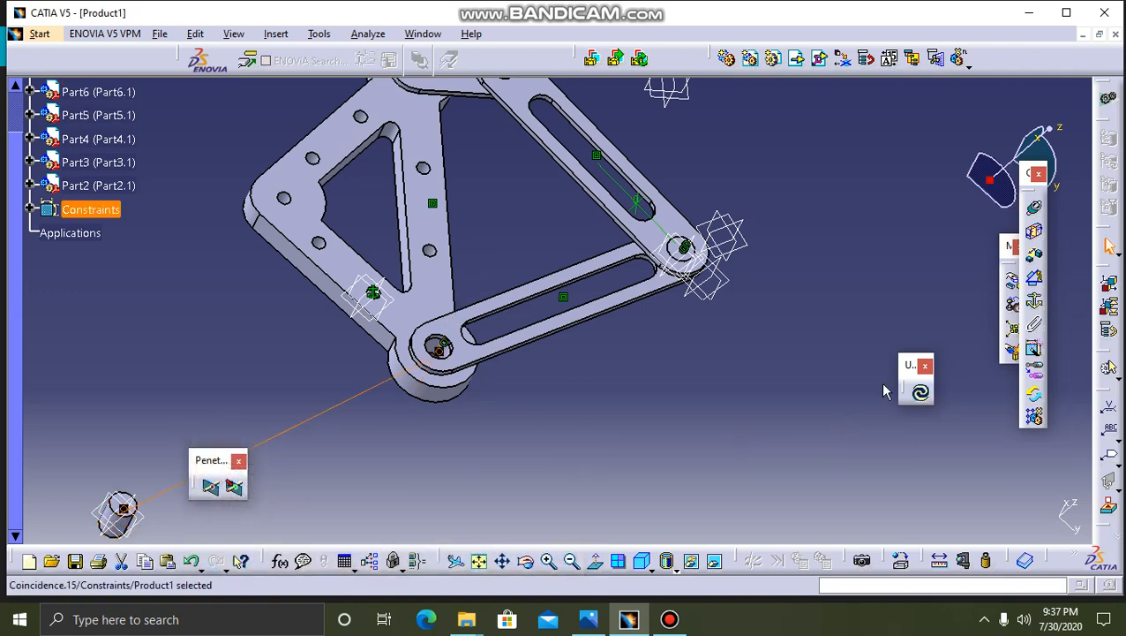
left_click(921, 390)
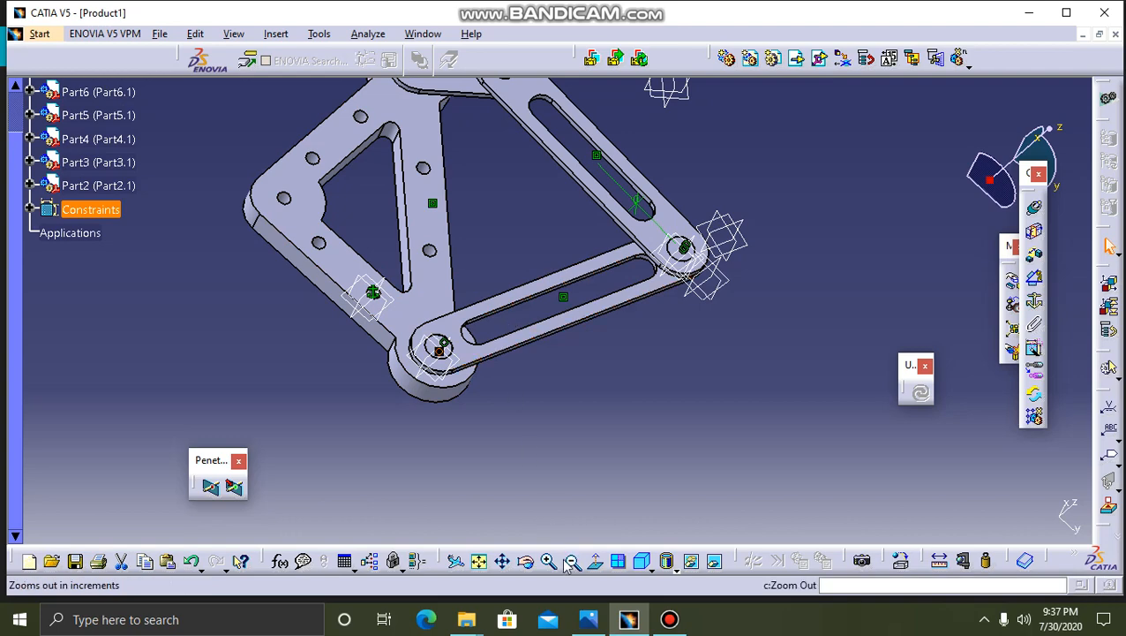
left_click(526, 562)
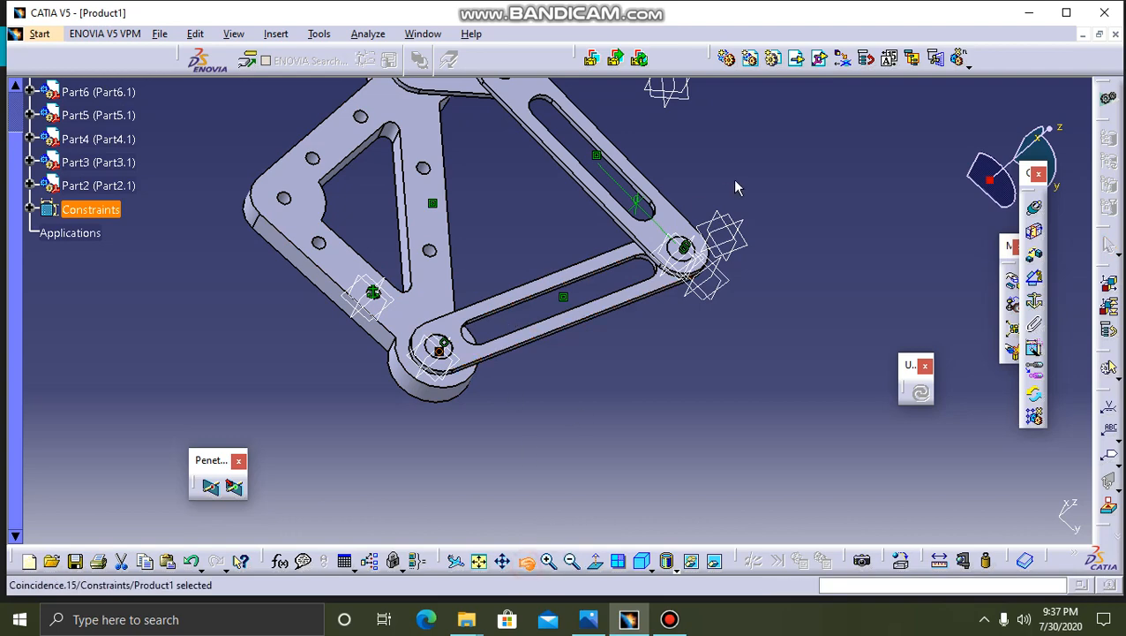
left_click_drag(758, 153, 621, 327)
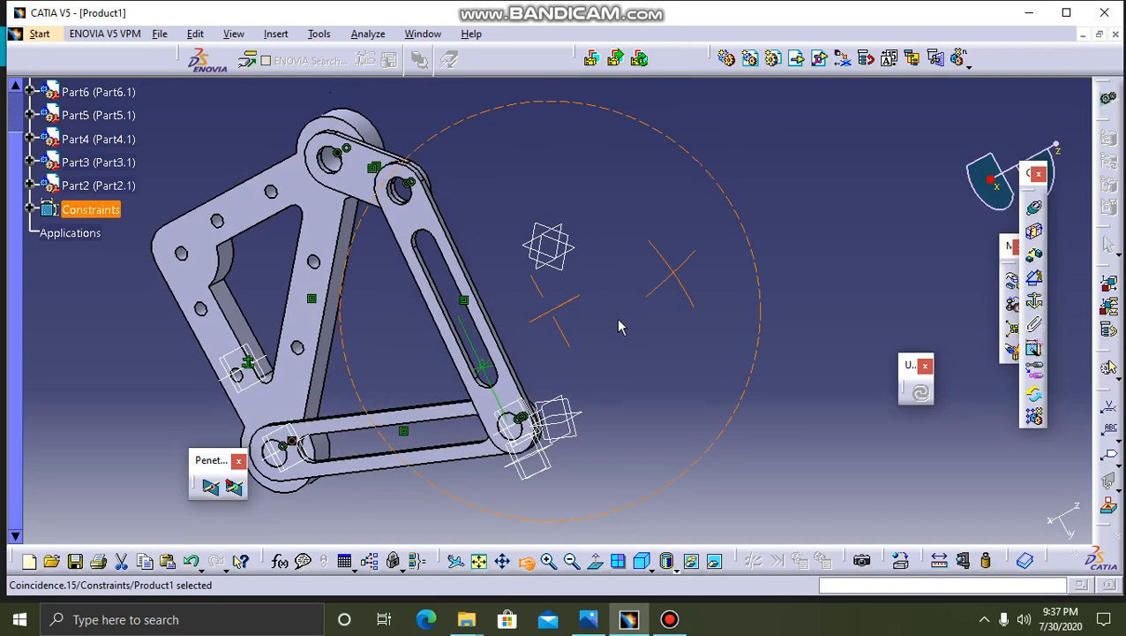
left_click(387, 354)
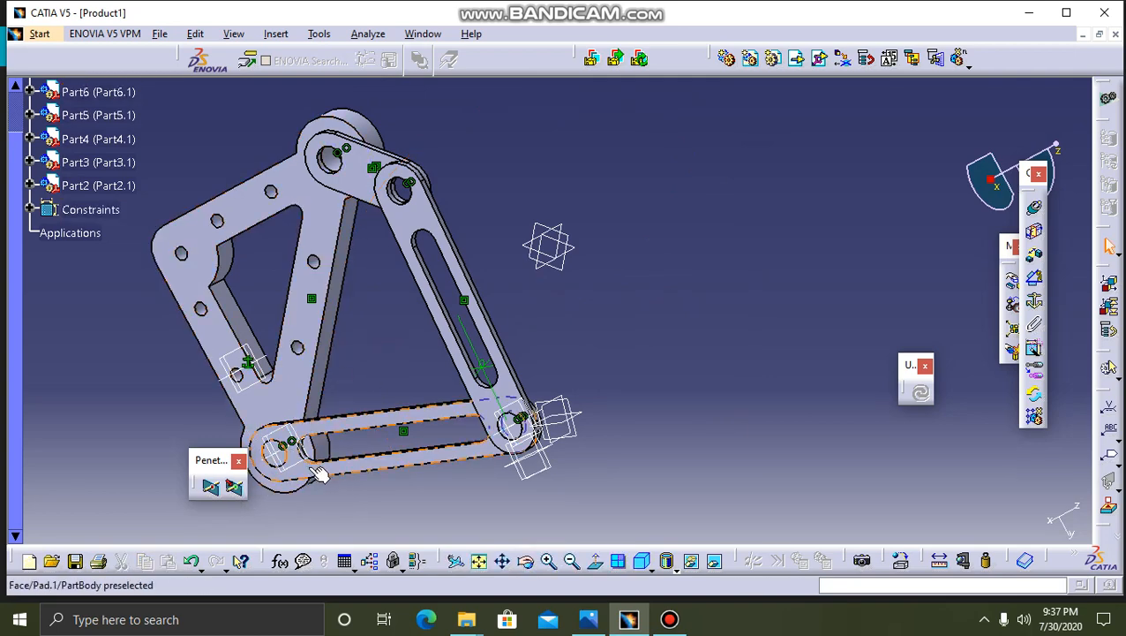
left_click(320, 475)
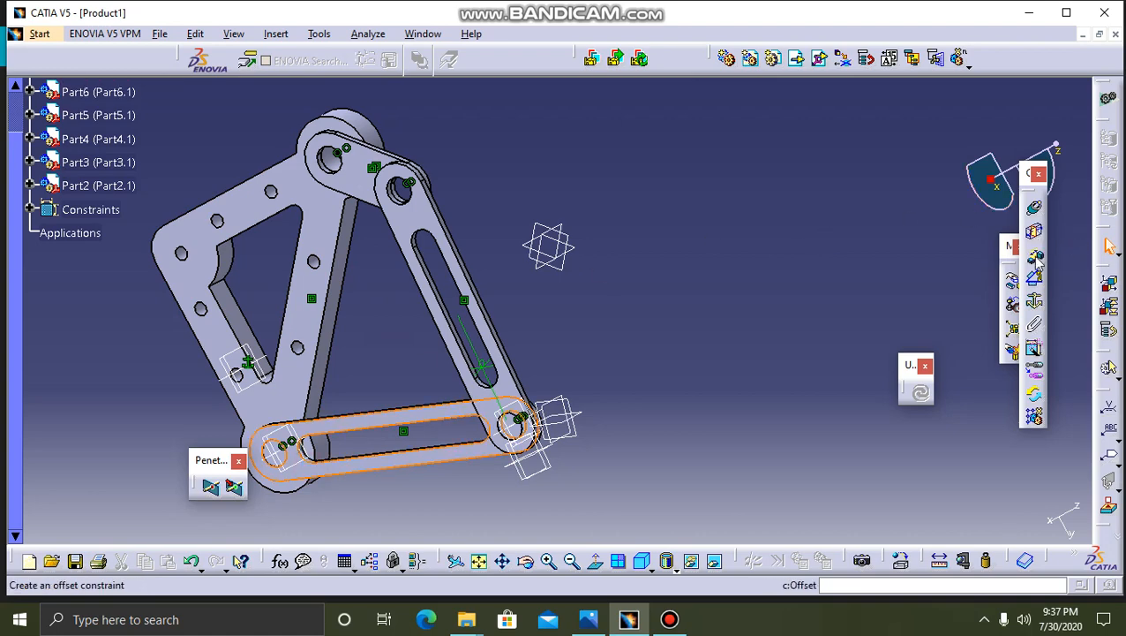
left_click(1110, 367)
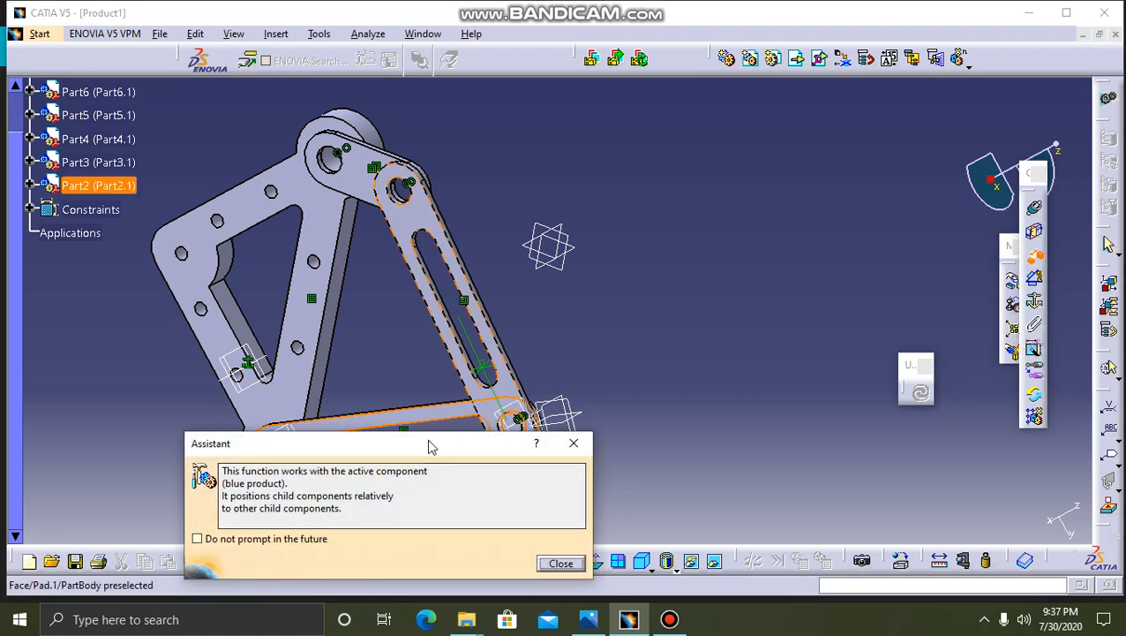
left_click_drag(433, 441, 768, 173)
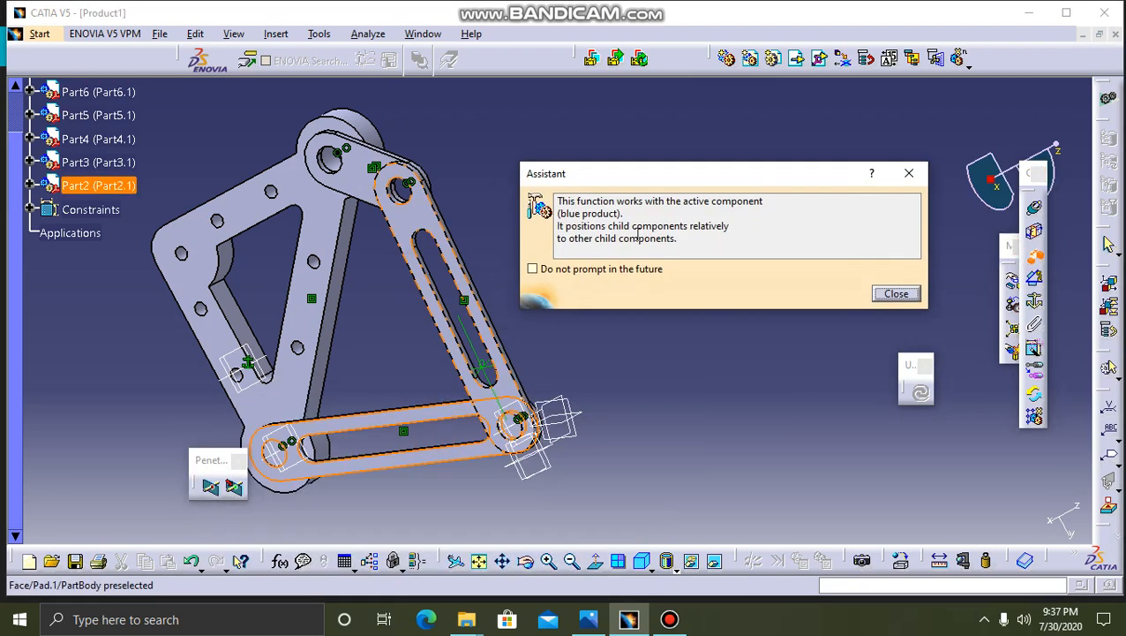
left_click(275, 461)
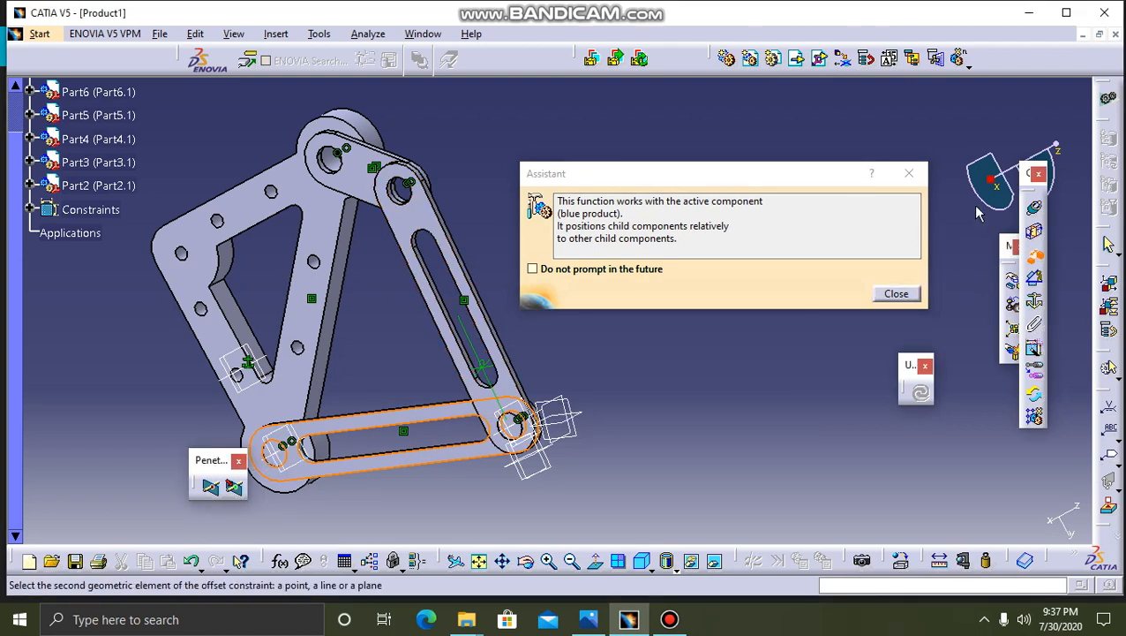
left_click(909, 173)
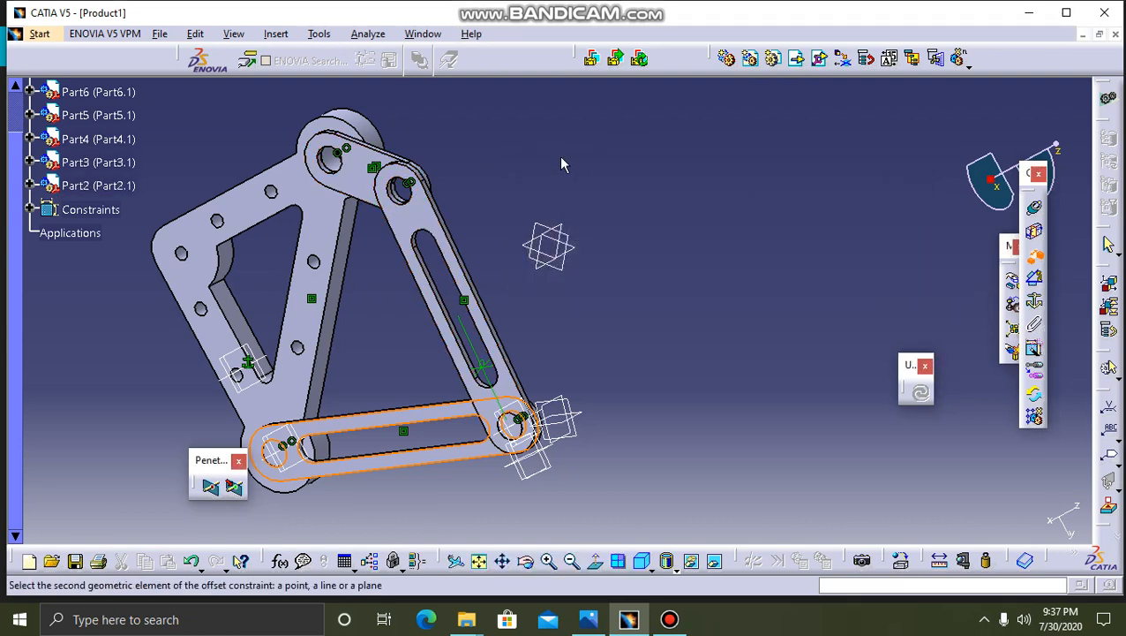
key("Escape")
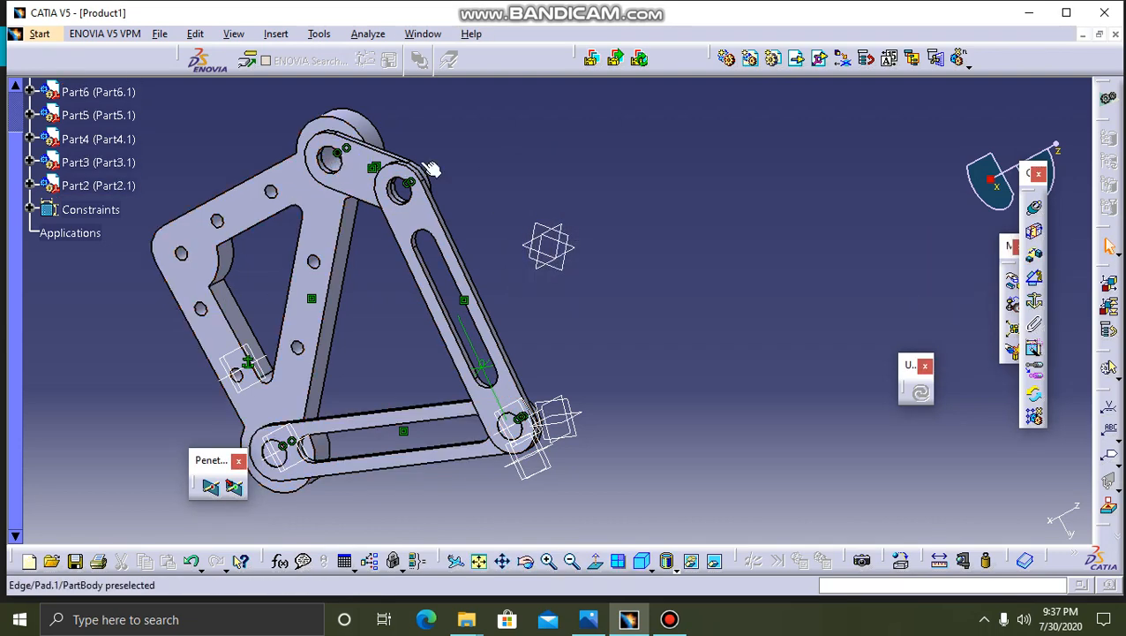
- Duplicate the Part4 peg with Fast Multi Instantiation and align the copy with the hole shared by the Part3 and Part2 links
left_click(963, 62)
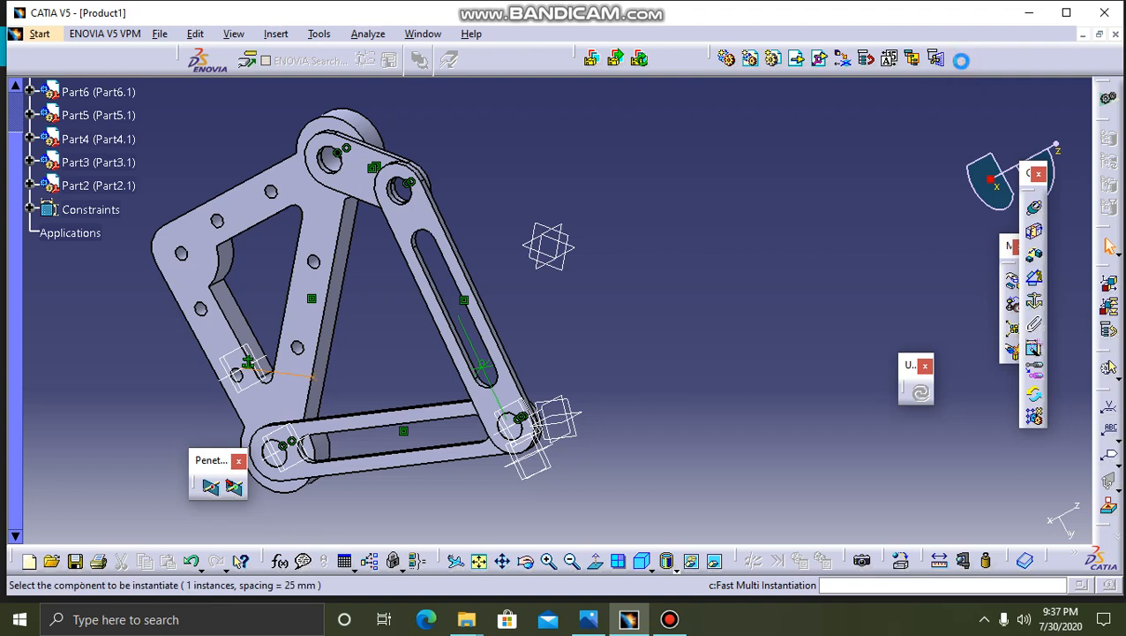
left_click(527, 437)
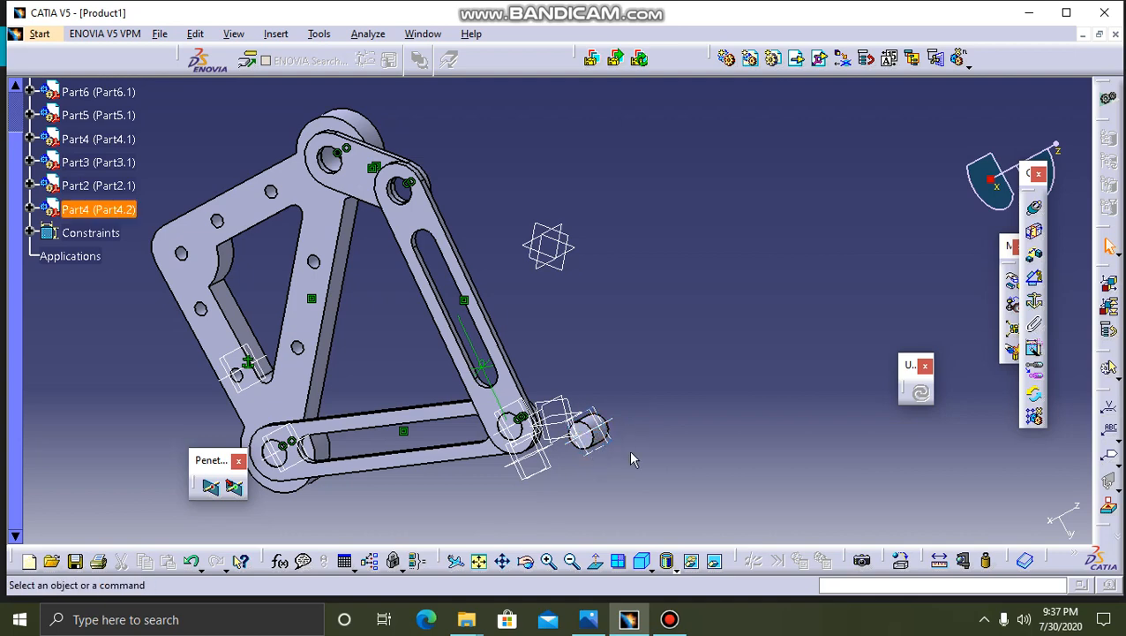
left_click(1037, 210)
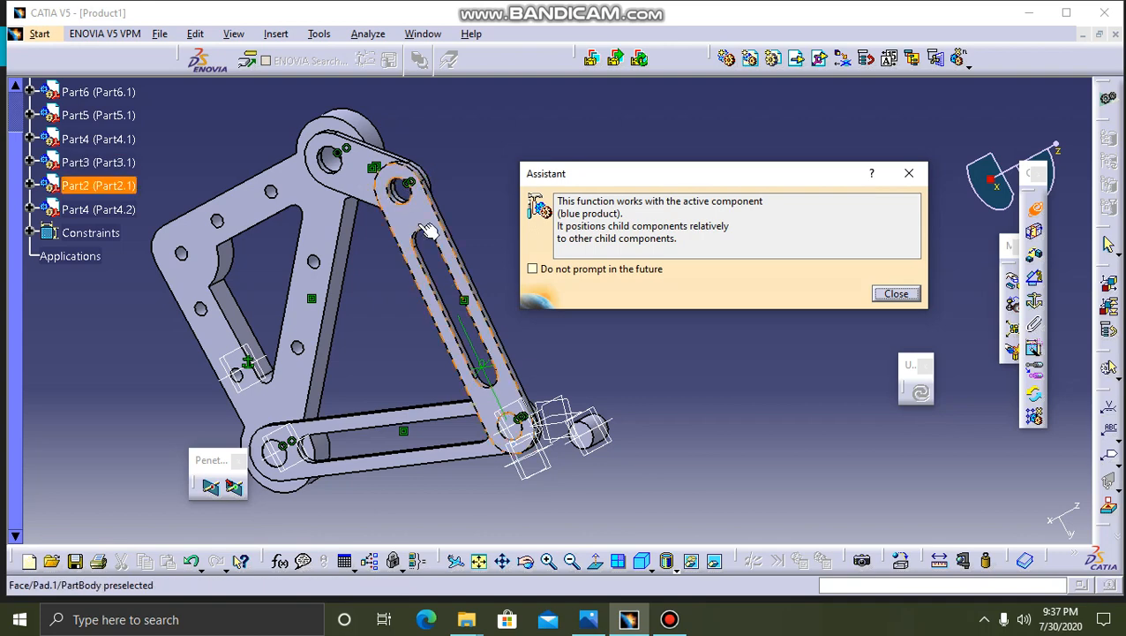
left_click(598, 436)
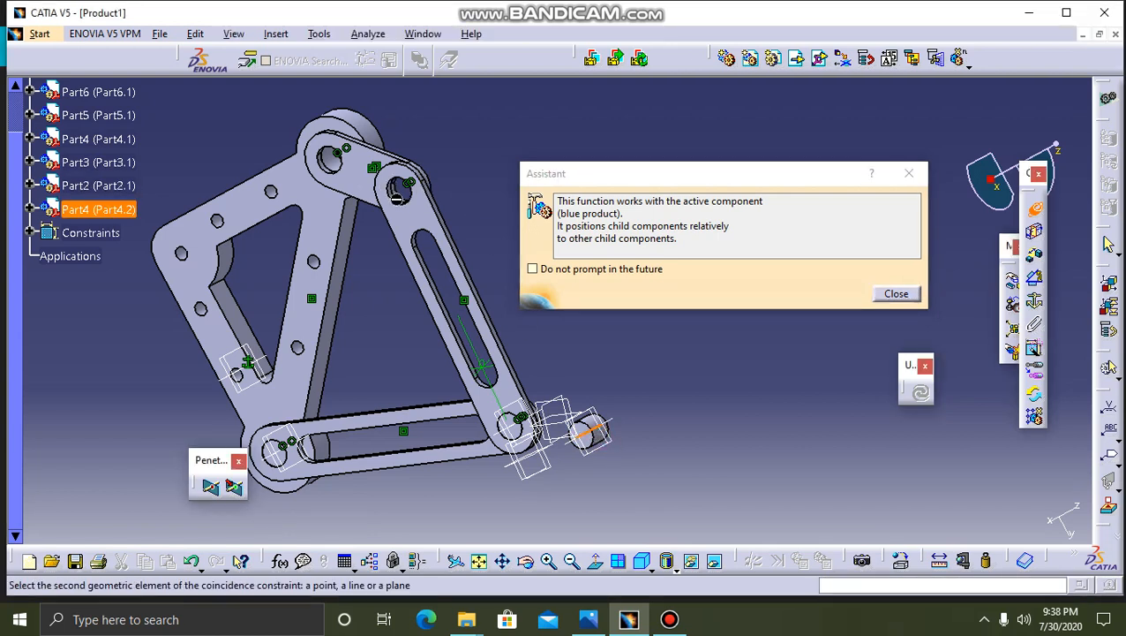
left_click(700, 345)
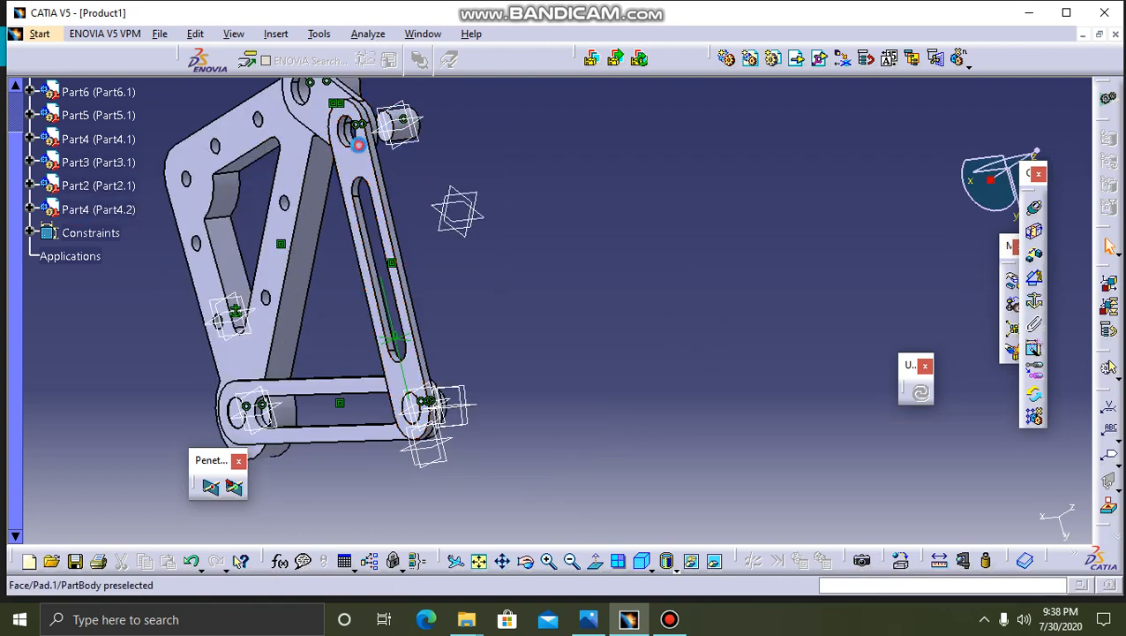
- Try to position the copied Part4 peg against the Part2 link's outer face with a 0 mm offset constraint and update the assembly
left_click(1034, 256)
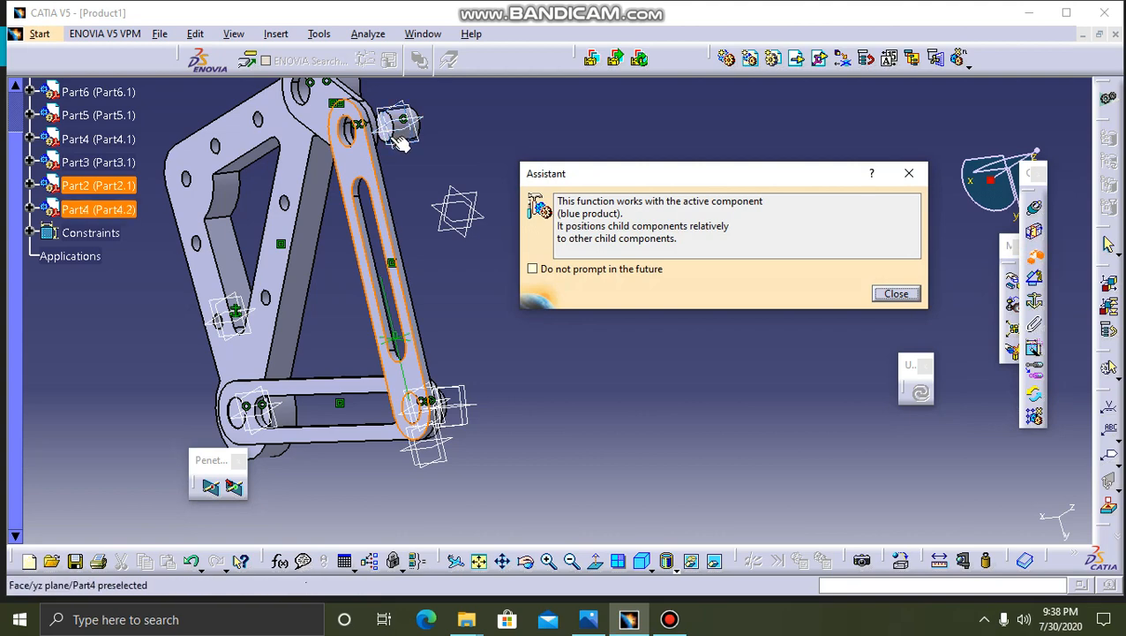
left_click(528, 563)
left_click_drag(375, 505, 468, 491)
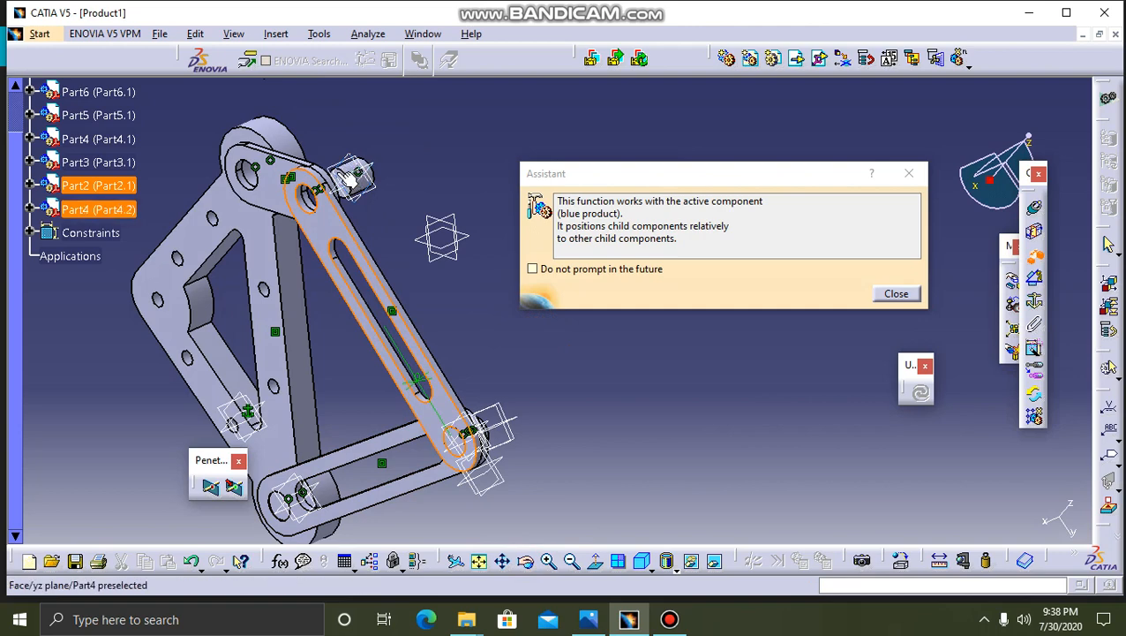
left_click(350, 177)
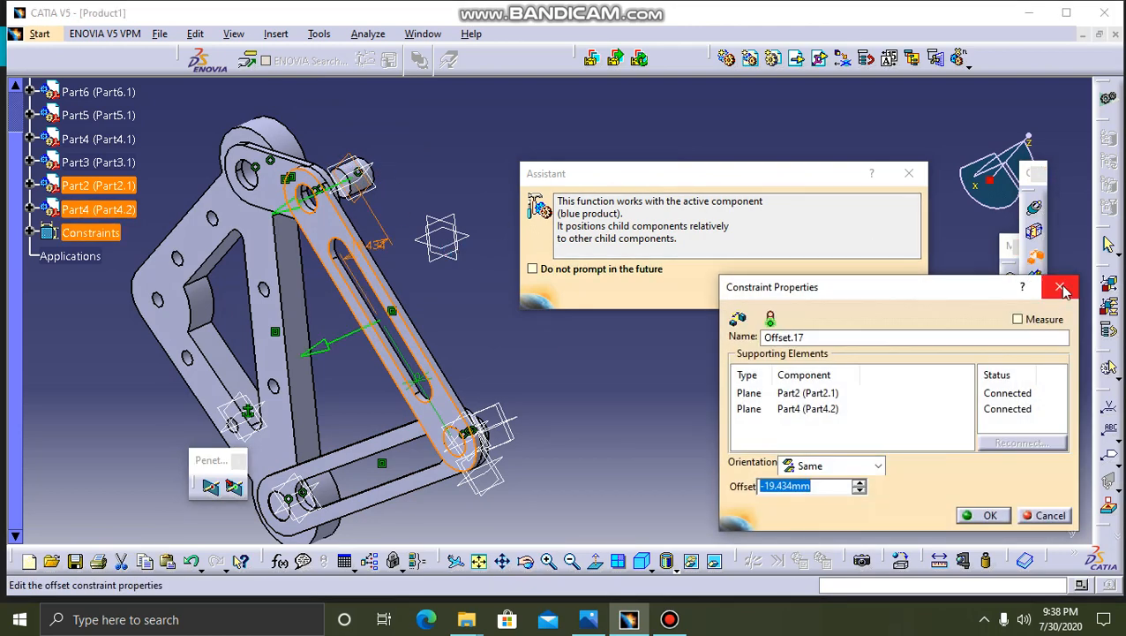
type("0")
key("Return")
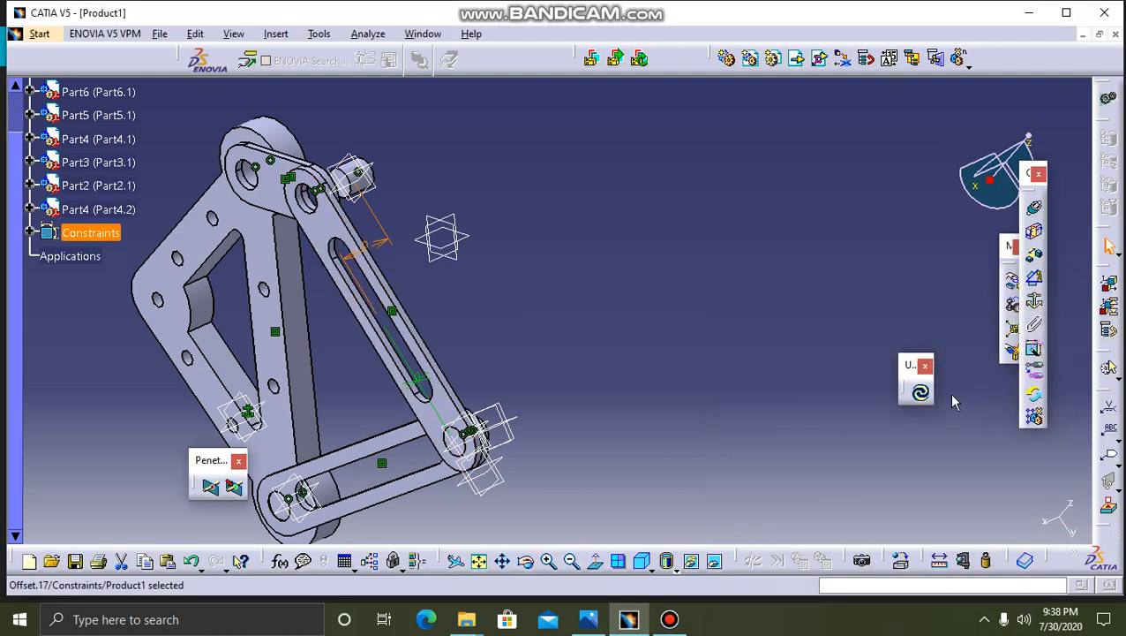
left_click(922, 389)
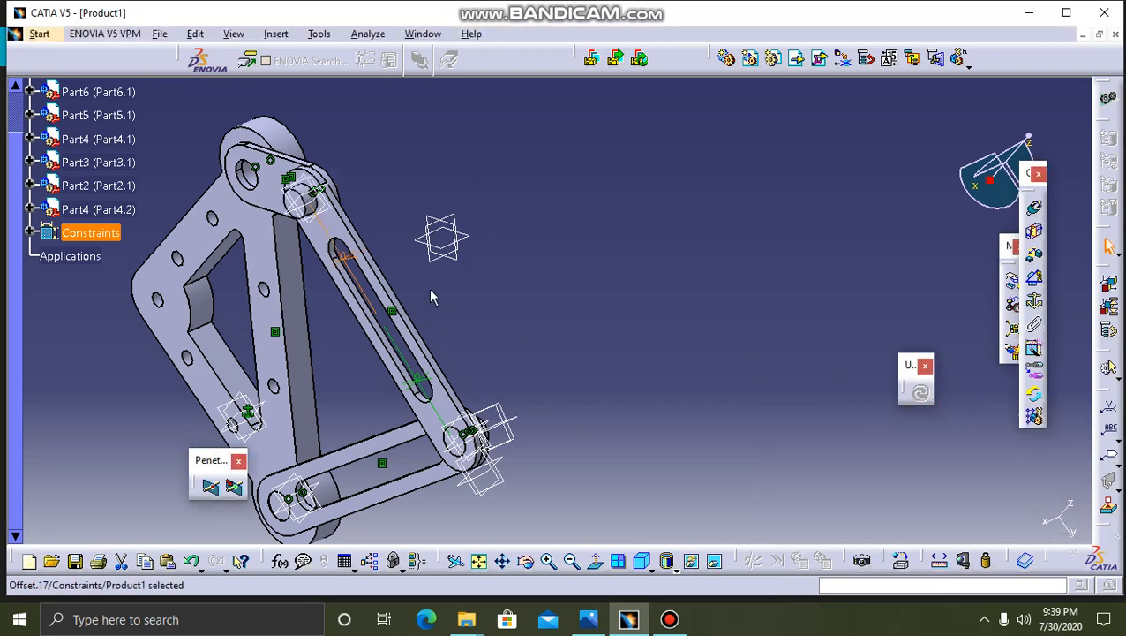
double_click(340, 256)
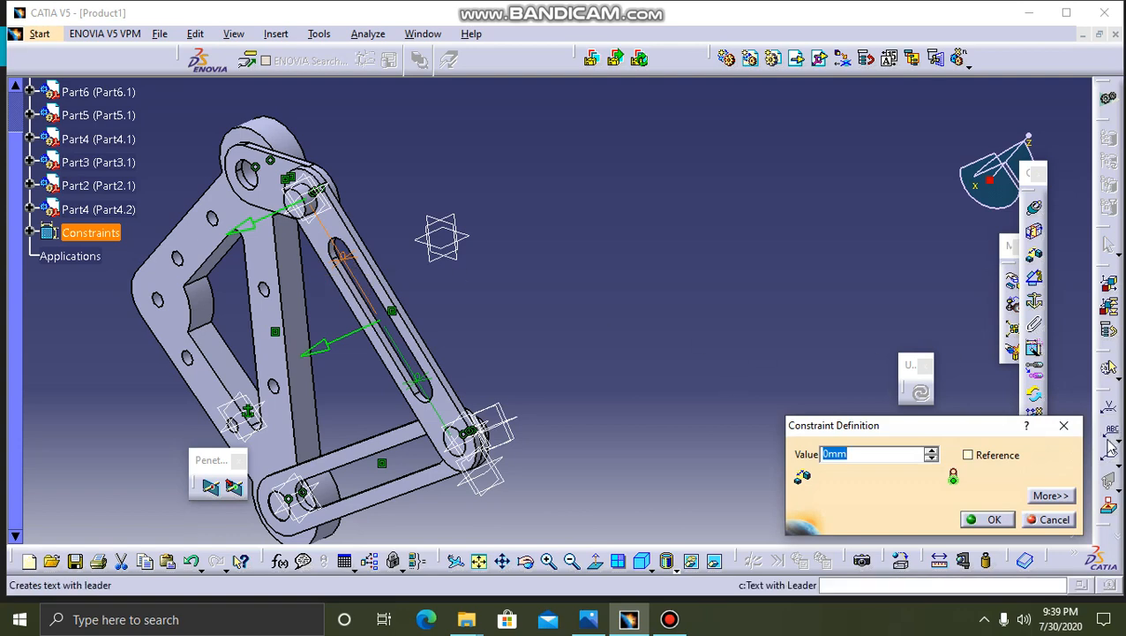
left_click(1065, 426)
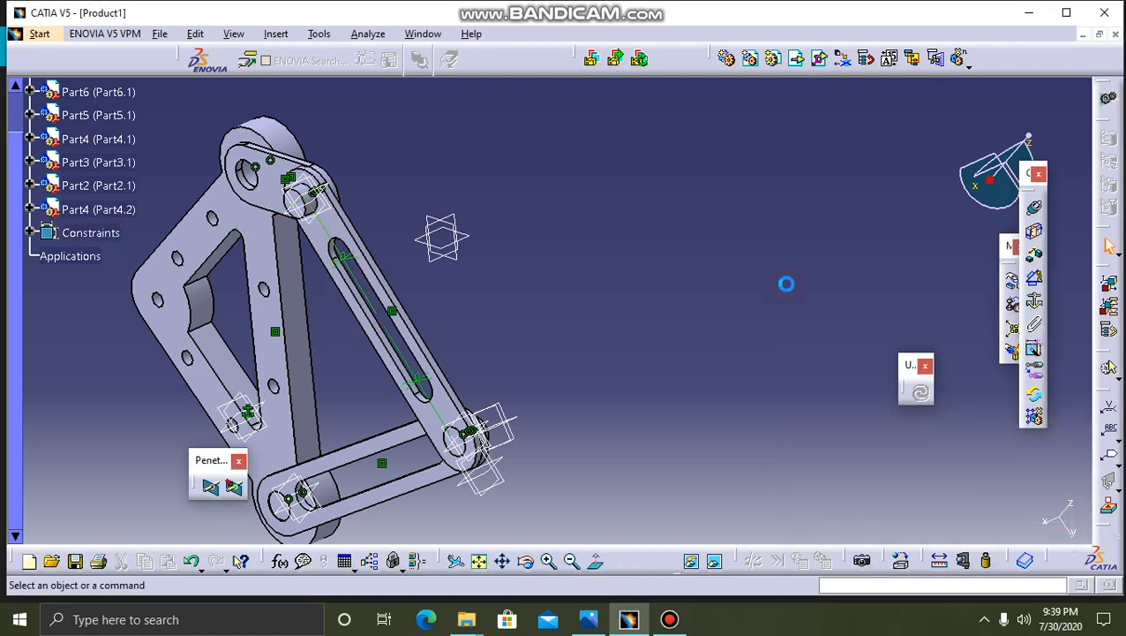
- Constrain the copied Part4 peg's end face to the Part2 slotted link's outer face with a 0 offset and update the assembly
middle_click_drag(788, 284, 857, 203)
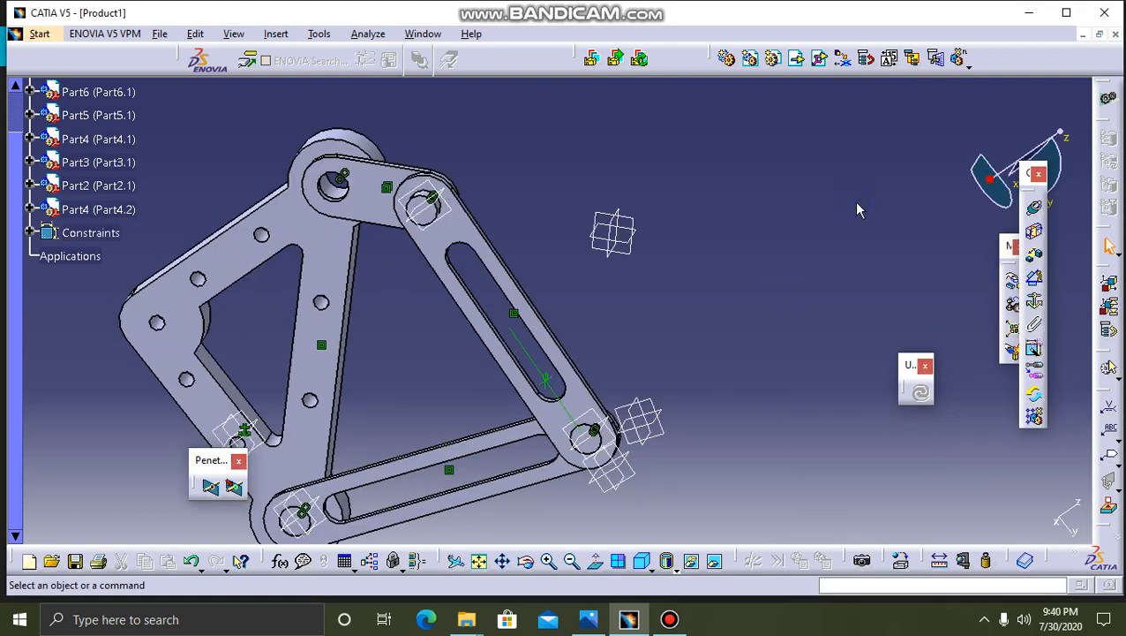
left_click(1040, 256)
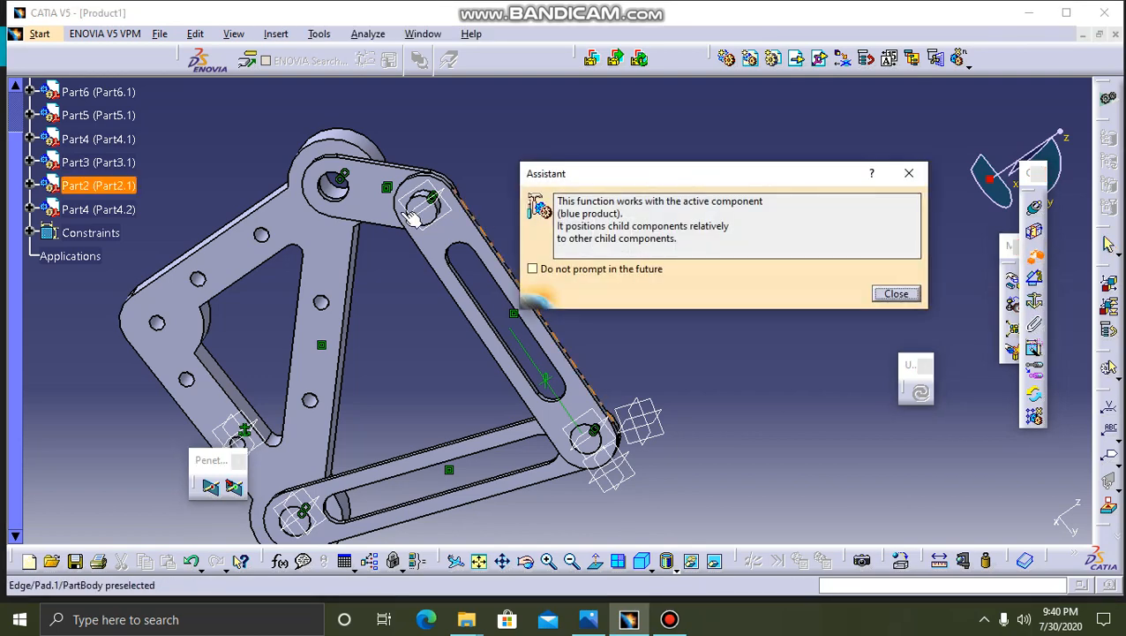
left_click(425, 206)
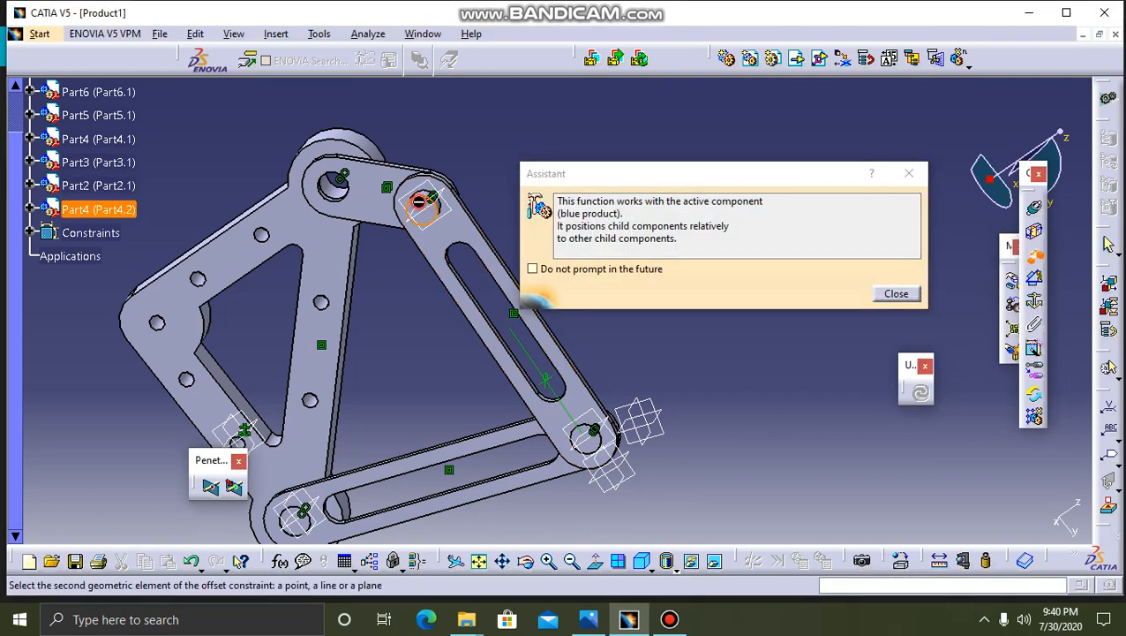
left_click(465, 241)
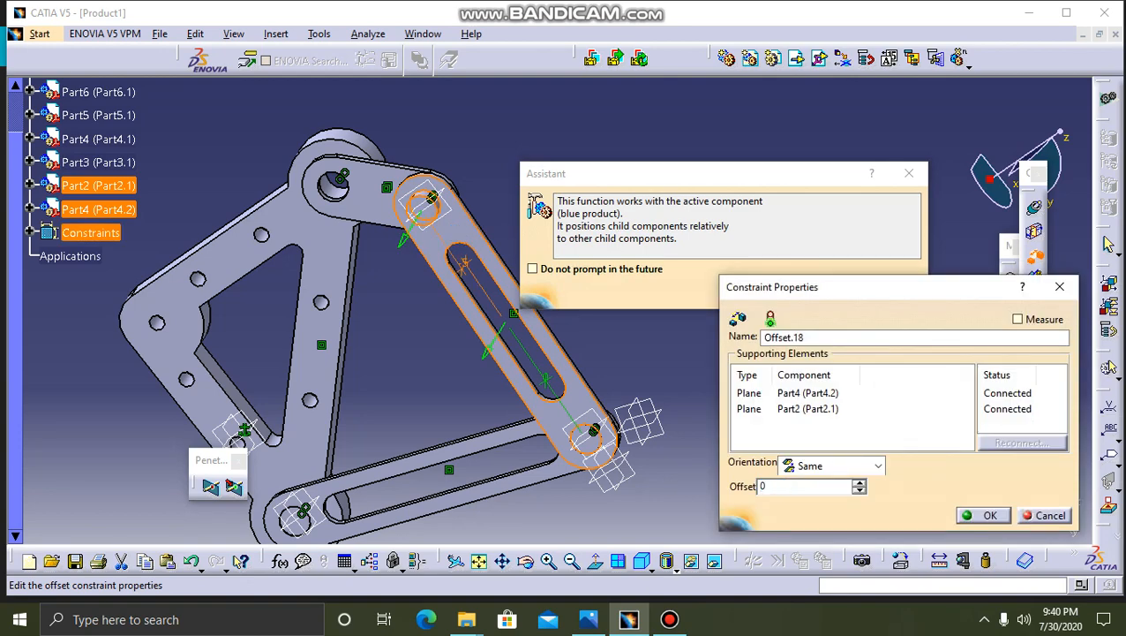
key("Return")
left_click(920, 393)
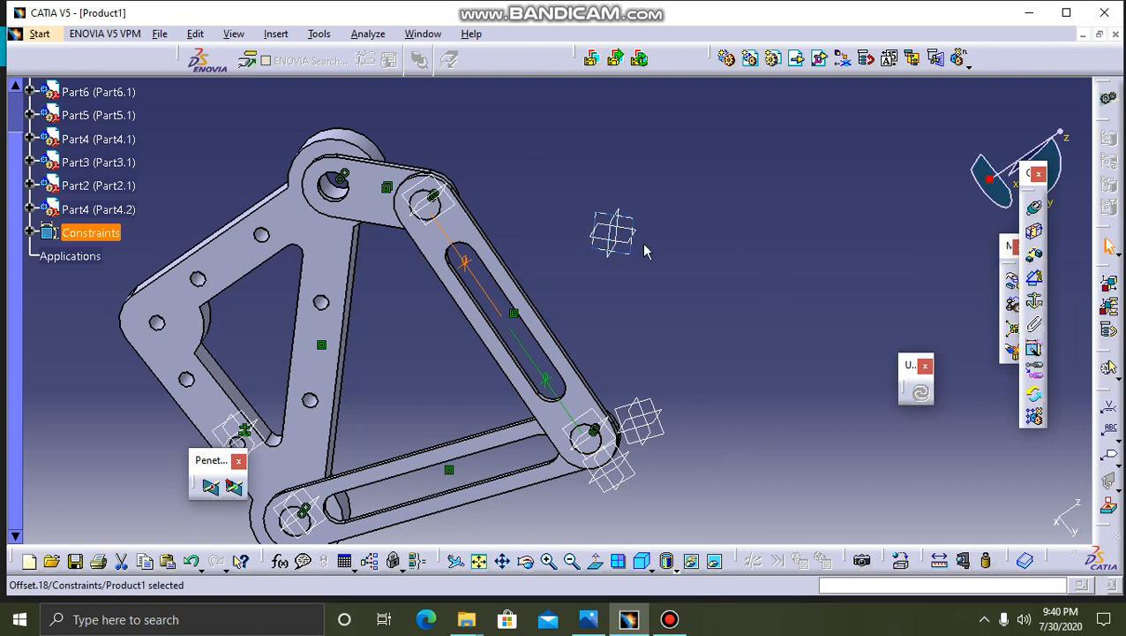
- Duplicate the Part5 peg with Fast Multi Instantiation
left_click(526, 562)
left_click_drag(777, 269, 682, 231)
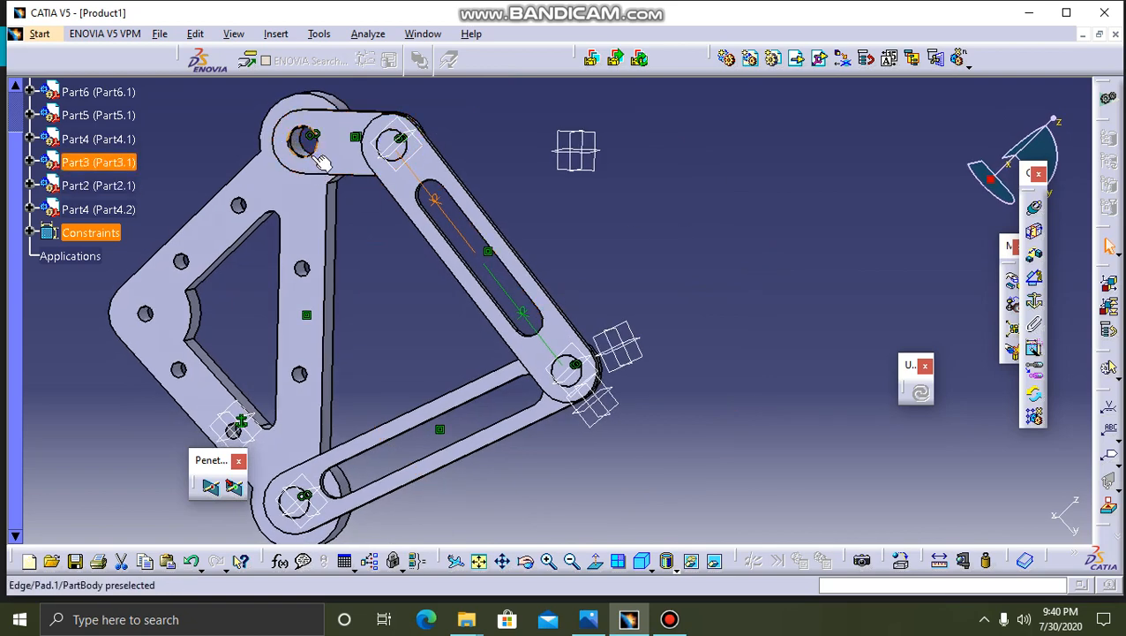
left_click(303, 499)
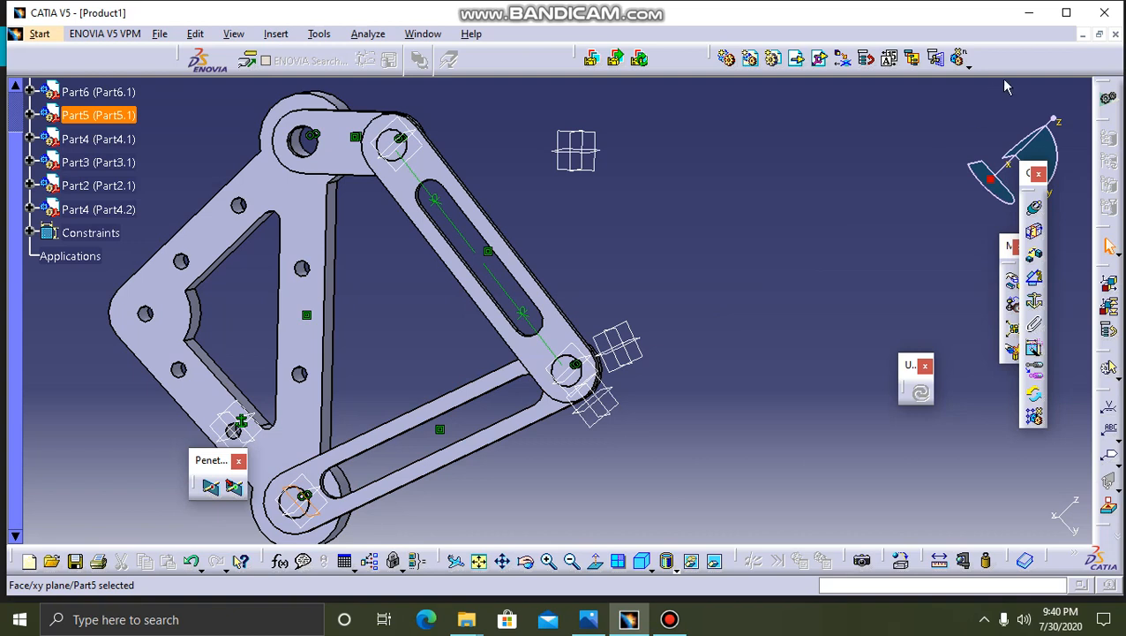
left_click(959, 59)
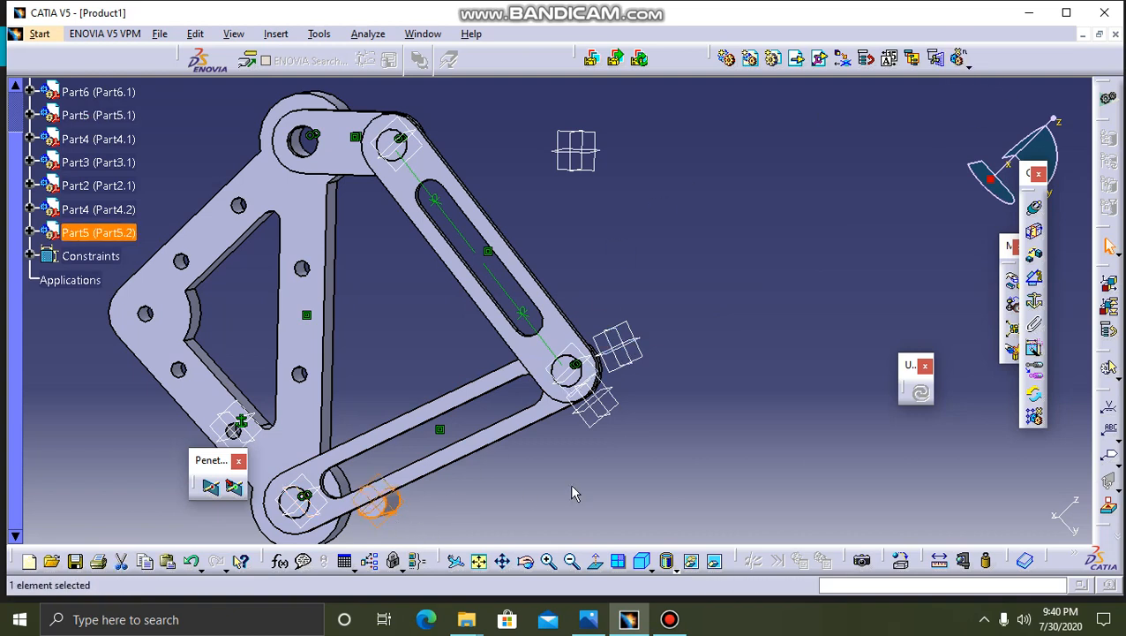
left_click(570, 483)
- Make the copied Part5 peg's axis coincident with the hole shared by the web plate and the short Part3 link, and update the assembly
left_click(526, 561)
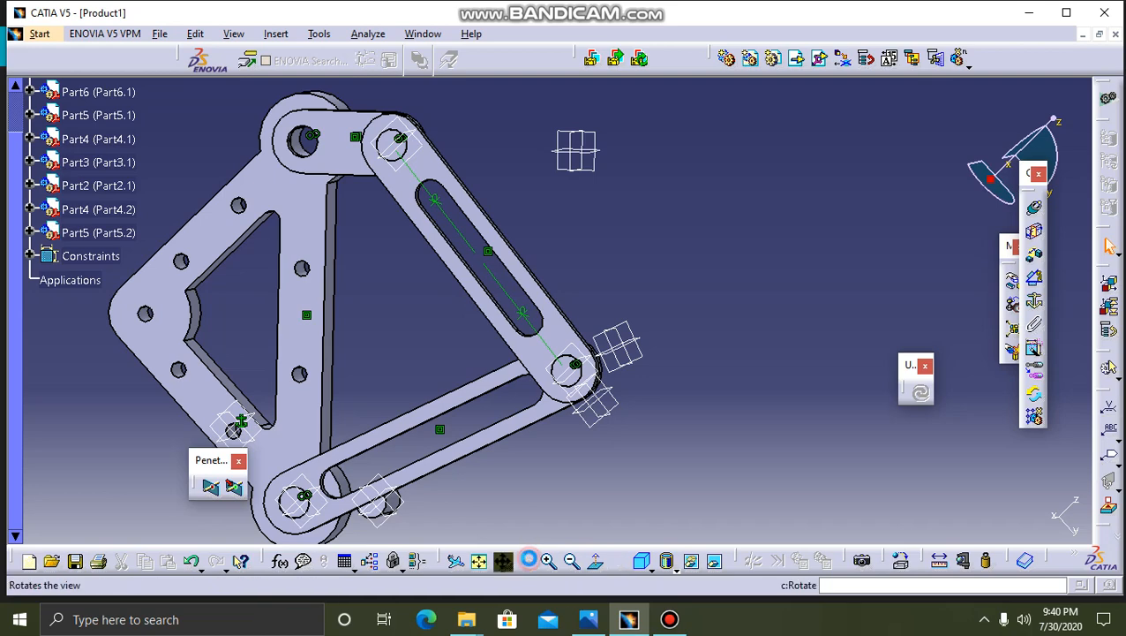
left_click_drag(528, 522, 493, 399)
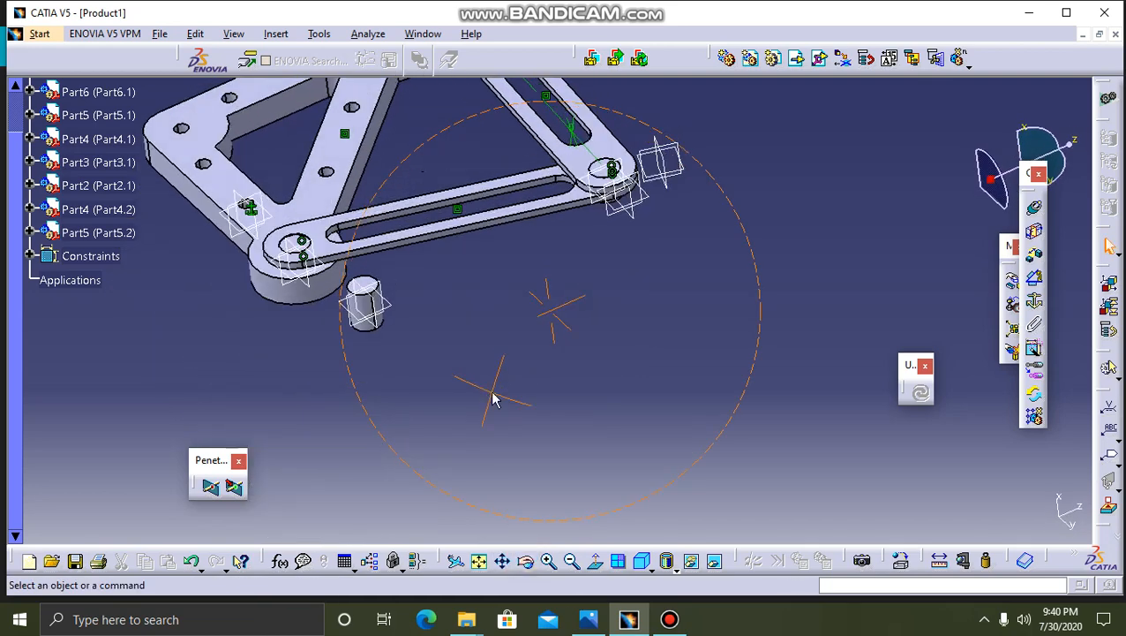
left_click(1035, 210)
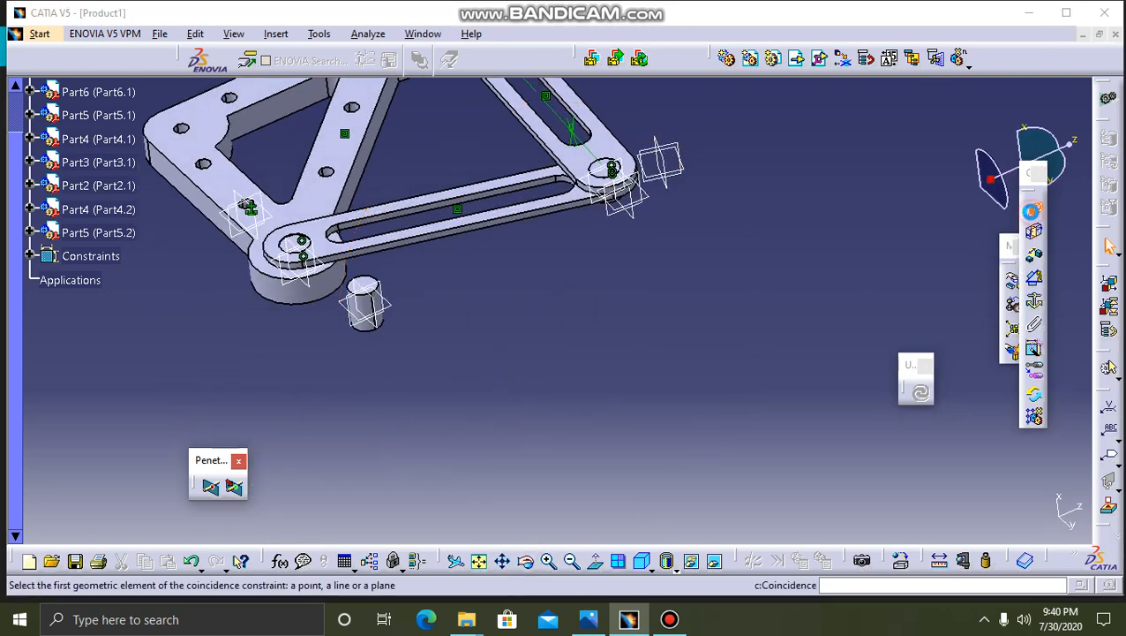
left_click(369, 300)
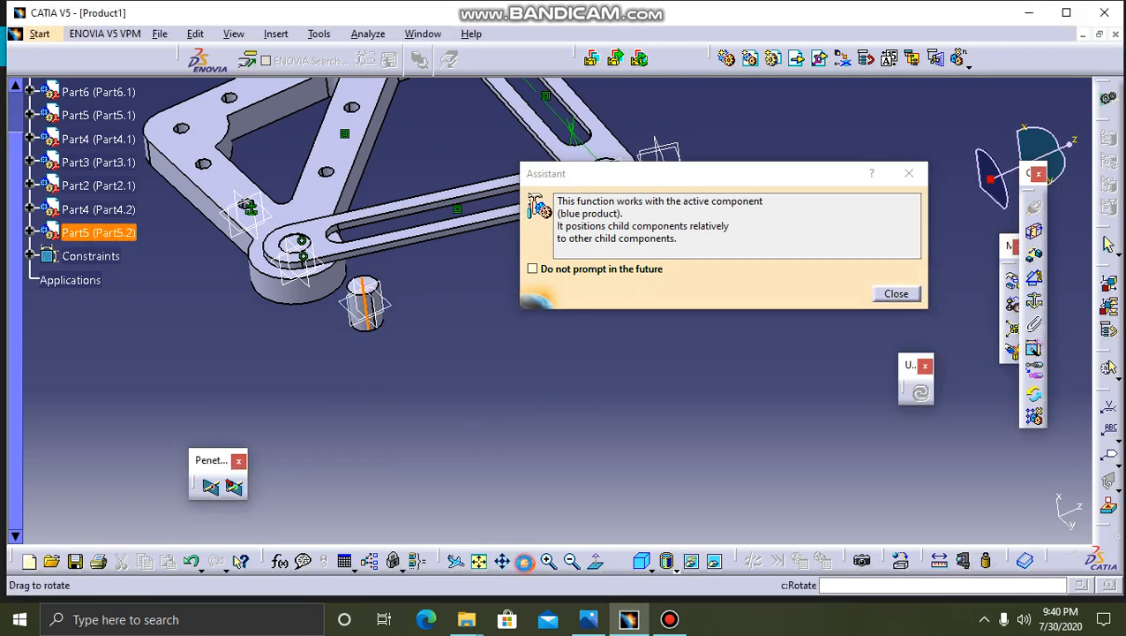
left_click_drag(422, 126, 469, 337)
left_click(339, 226)
left_click(526, 562)
left_click_drag(494, 520, 516, 535)
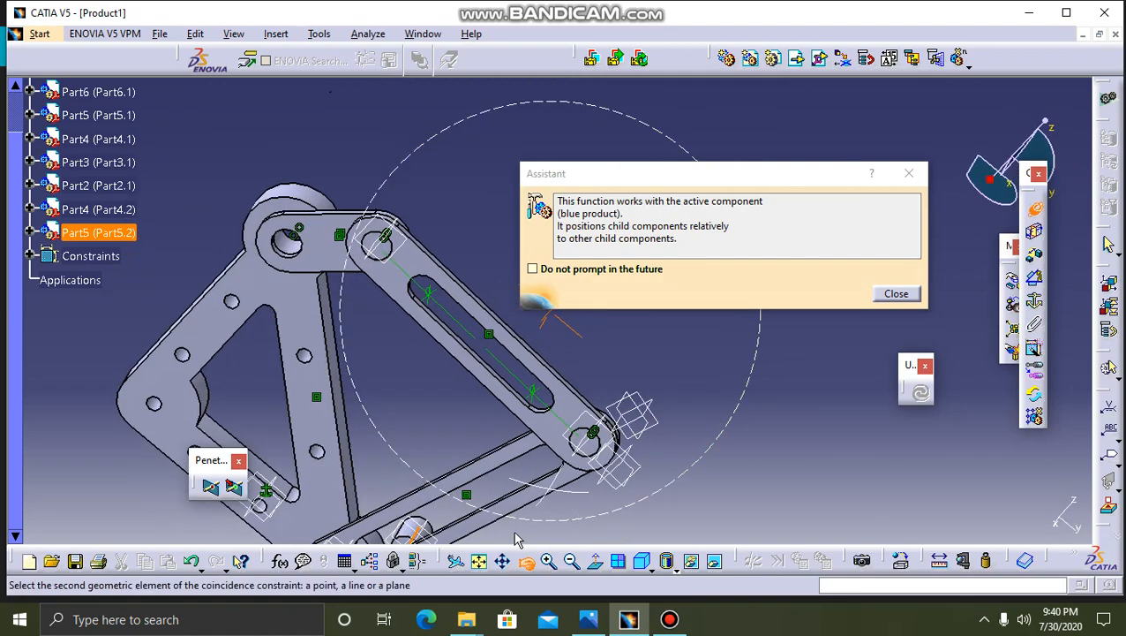
left_click(300, 236)
left_click(921, 398)
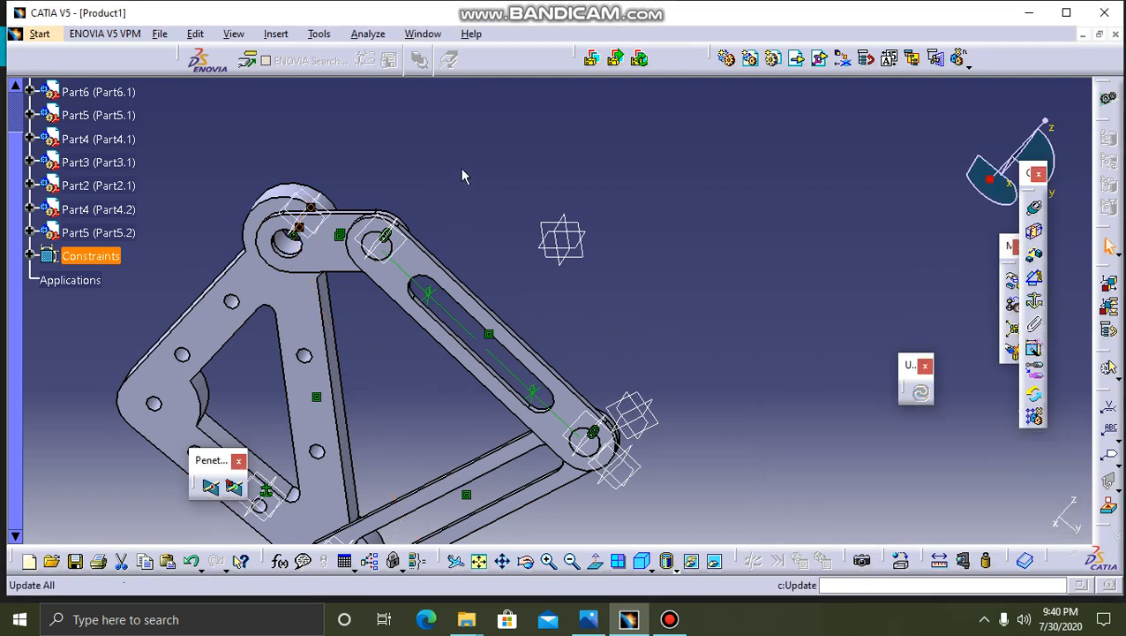
left_click(497, 143)
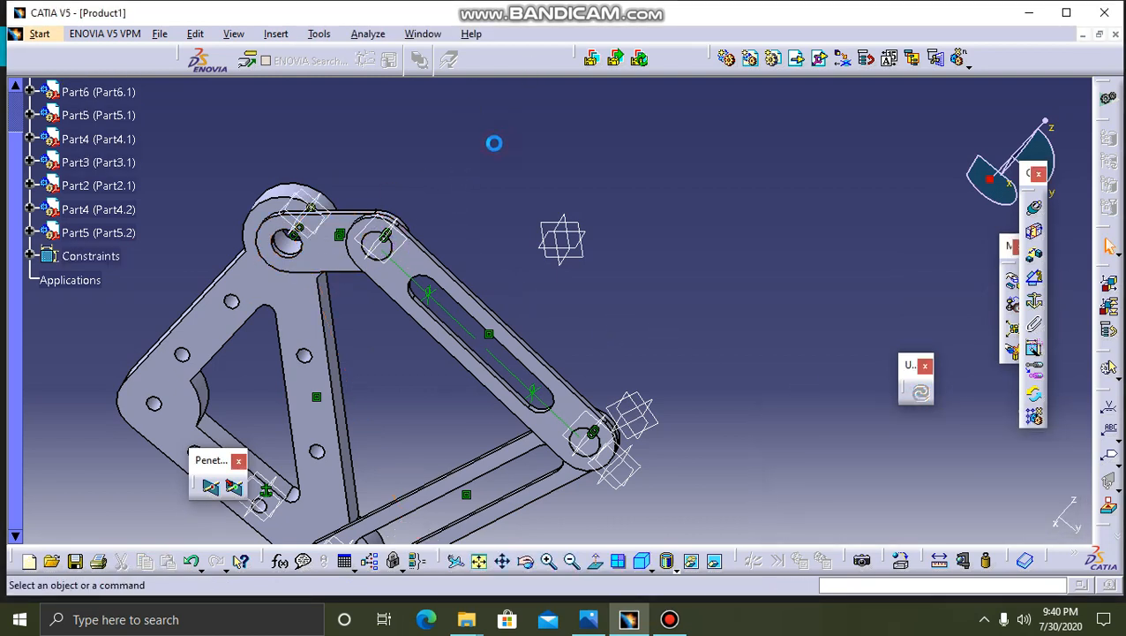
- Add an offset constraint between the Part3 link's outer face and the copied Part5 peg's end face, and update the assembly
left_click(527, 562)
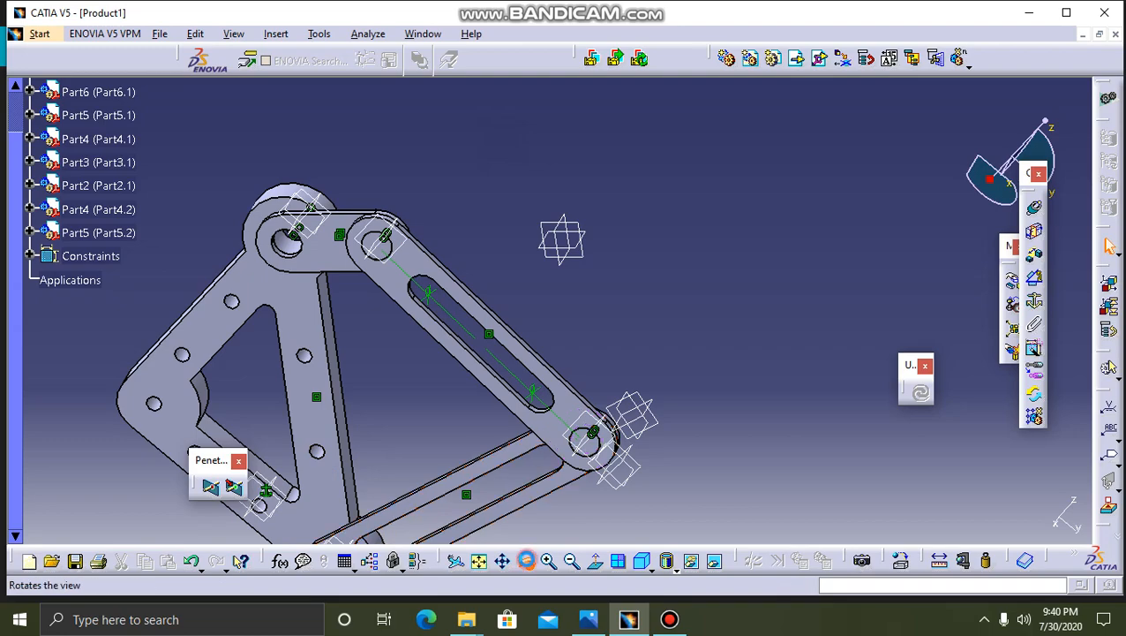
left_click_drag(639, 314, 301, 441)
left_click_drag(417, 392, 643, 281)
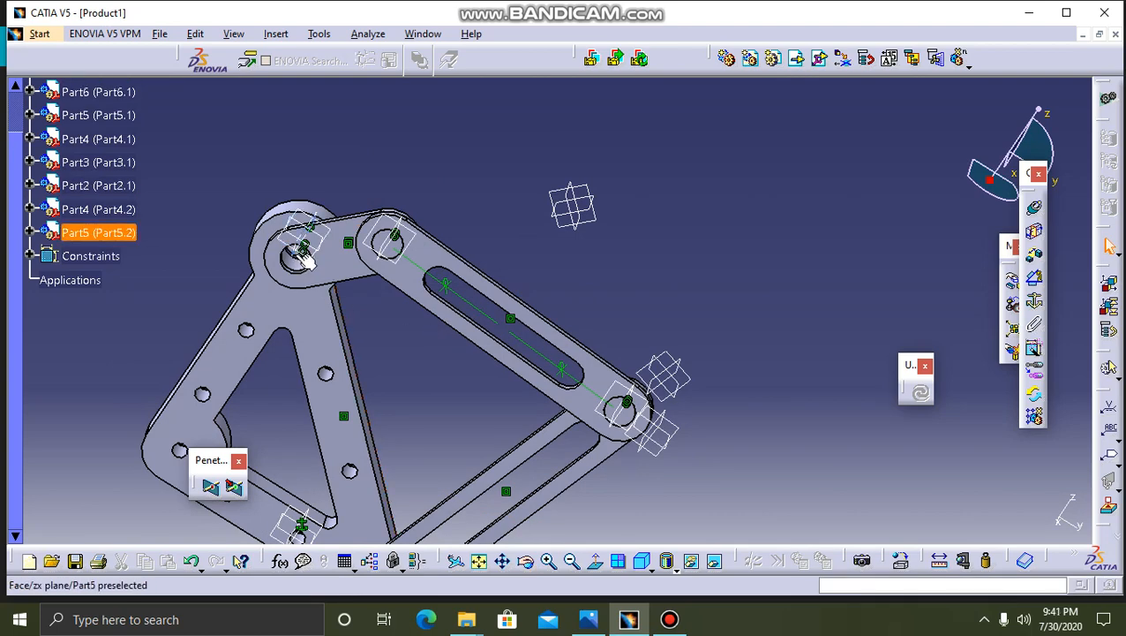
left_click(1036, 258)
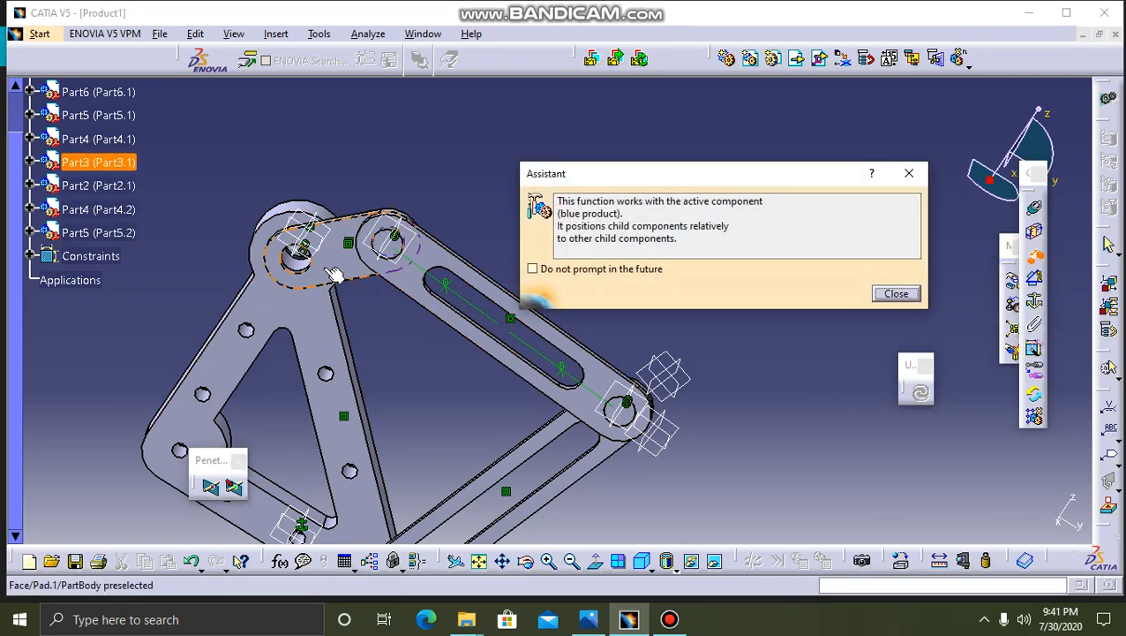
left_click(324, 267)
left_click(527, 562)
left_click_drag(492, 111, 491, 256)
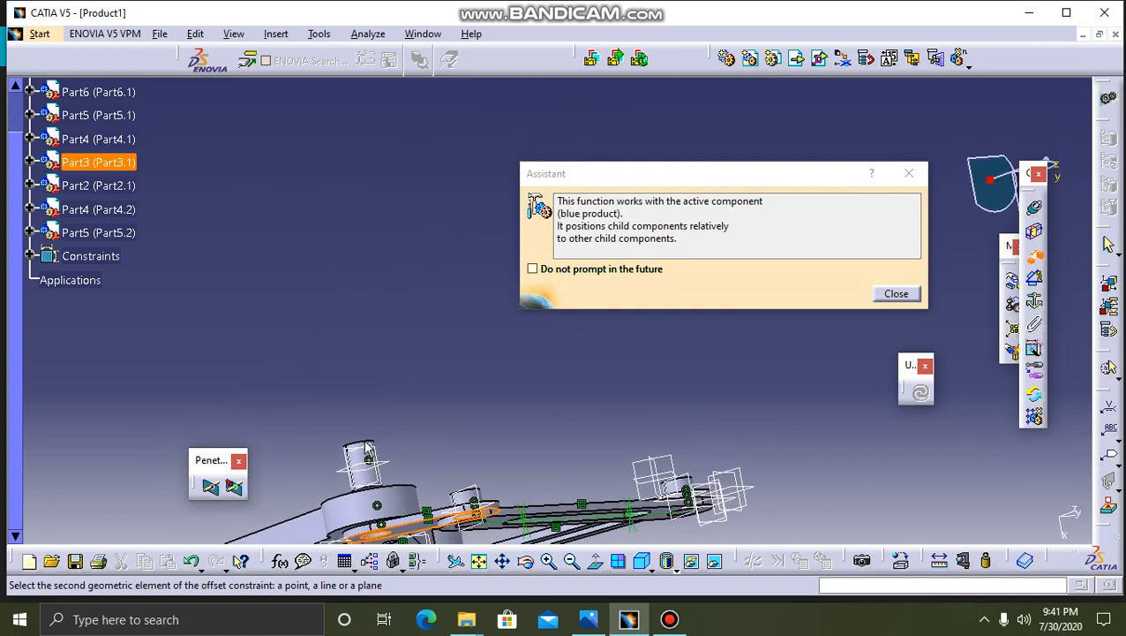
left_click(375, 488)
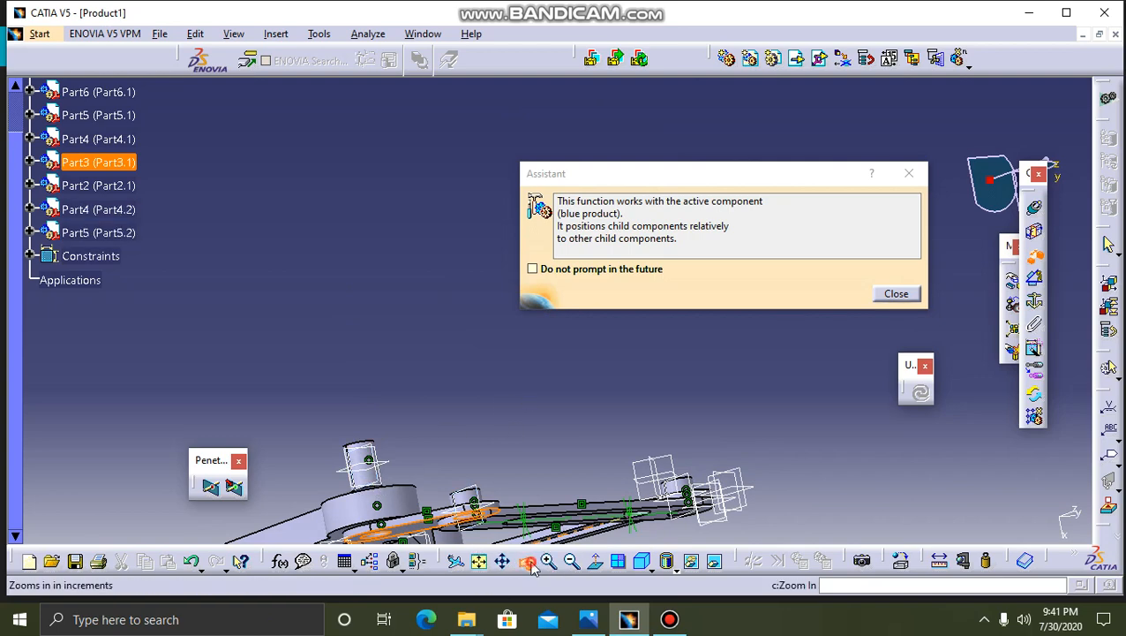
left_click(526, 562)
left_click_drag(508, 429, 499, 379)
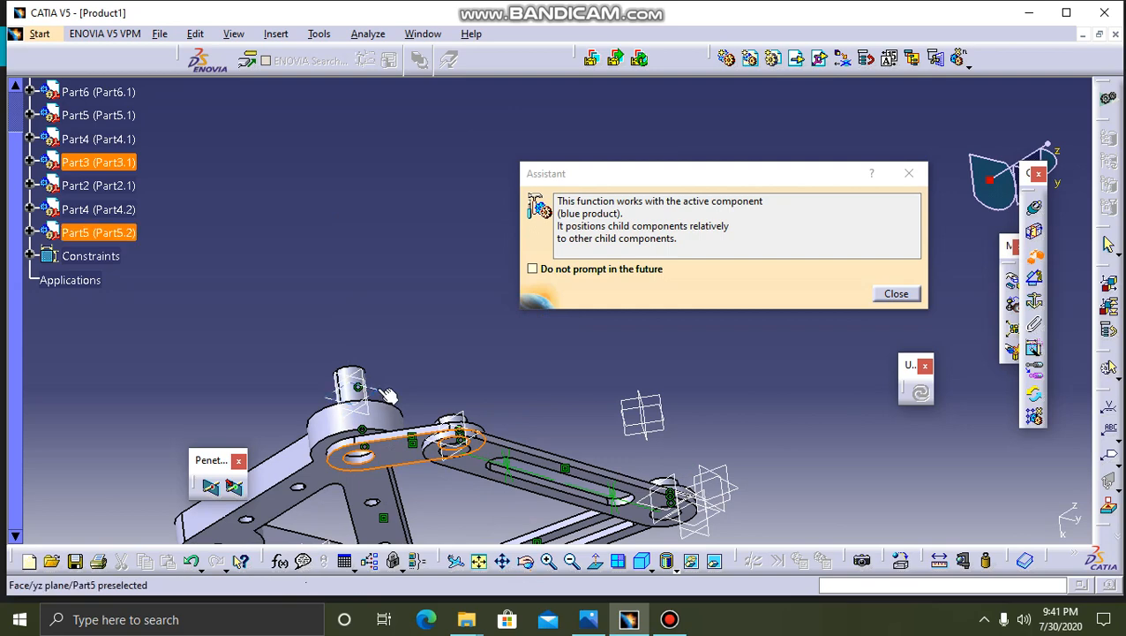
left_click(385, 390)
key("Return")
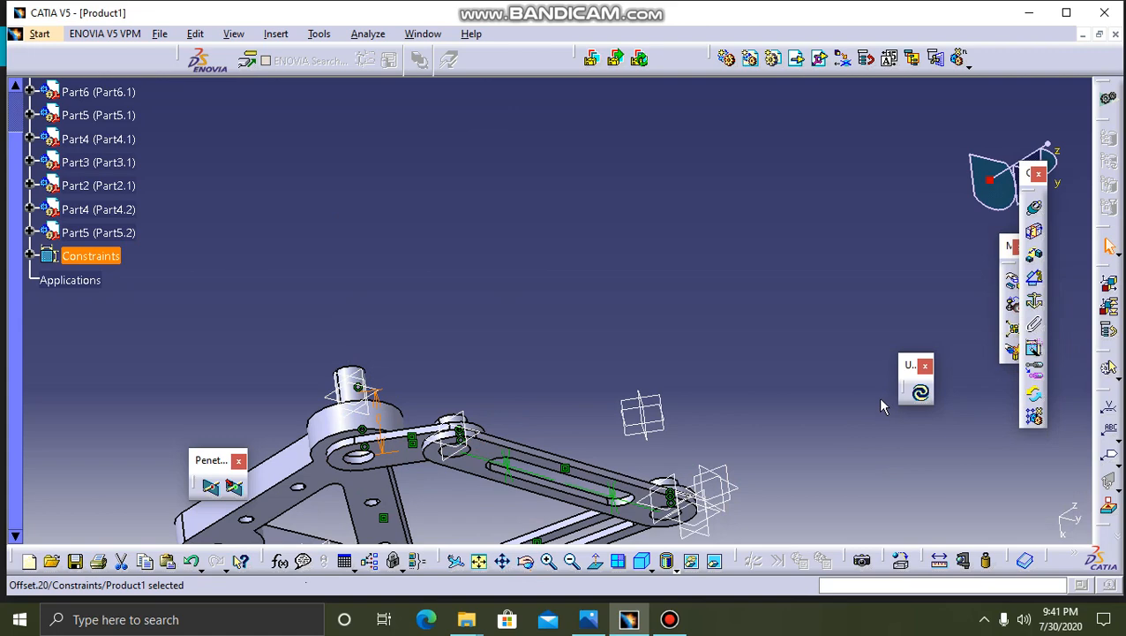
left_click(920, 393)
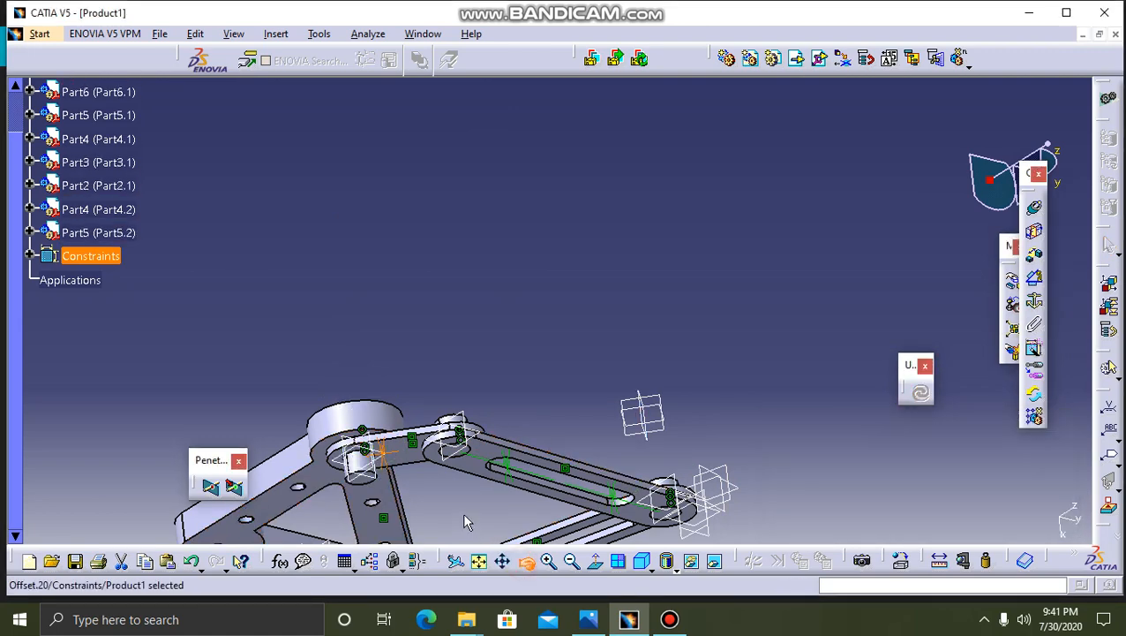
- Try a surface contact between the copied Part5 peg's end face and the Part3 link's face, and delete that contact constraint
left_click_drag(459, 448, 507, 297)
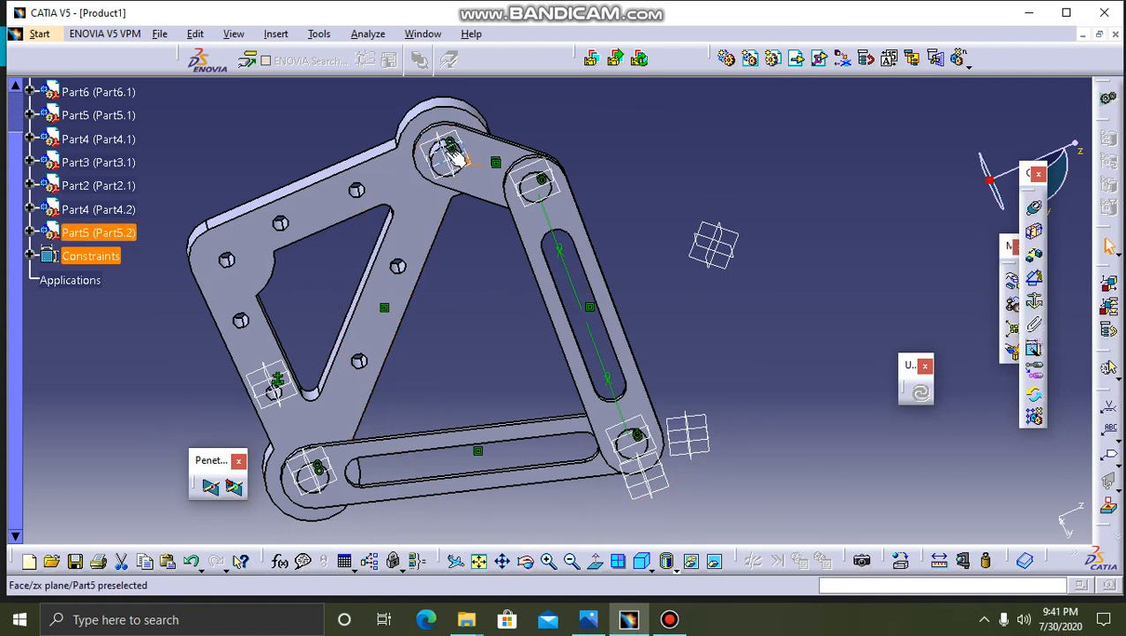
left_click(453, 154)
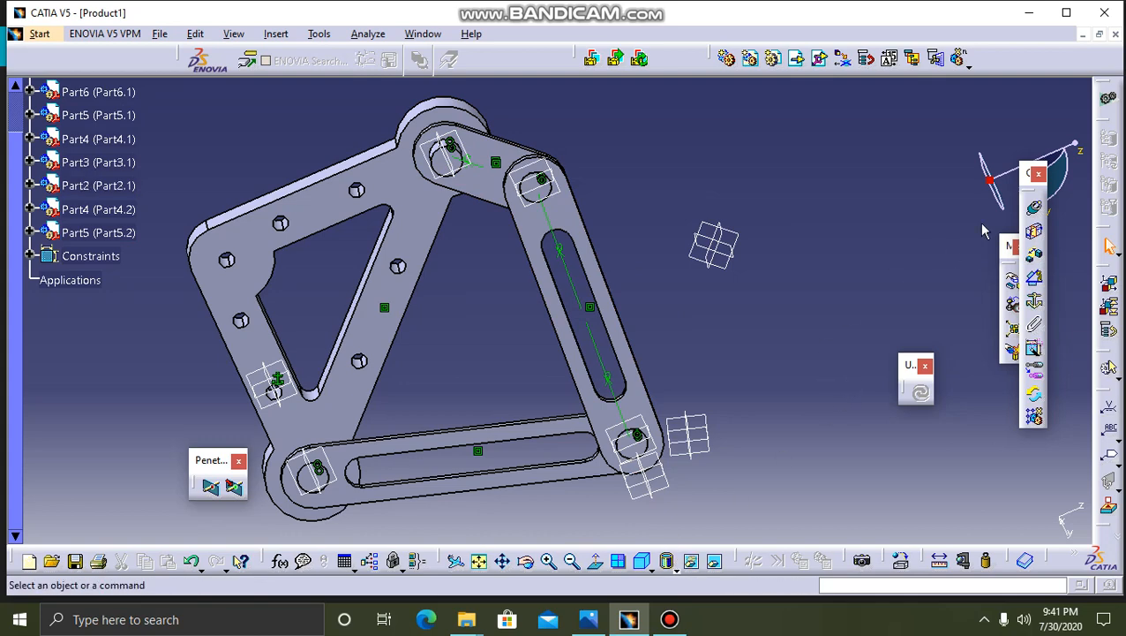
left_click(1034, 233)
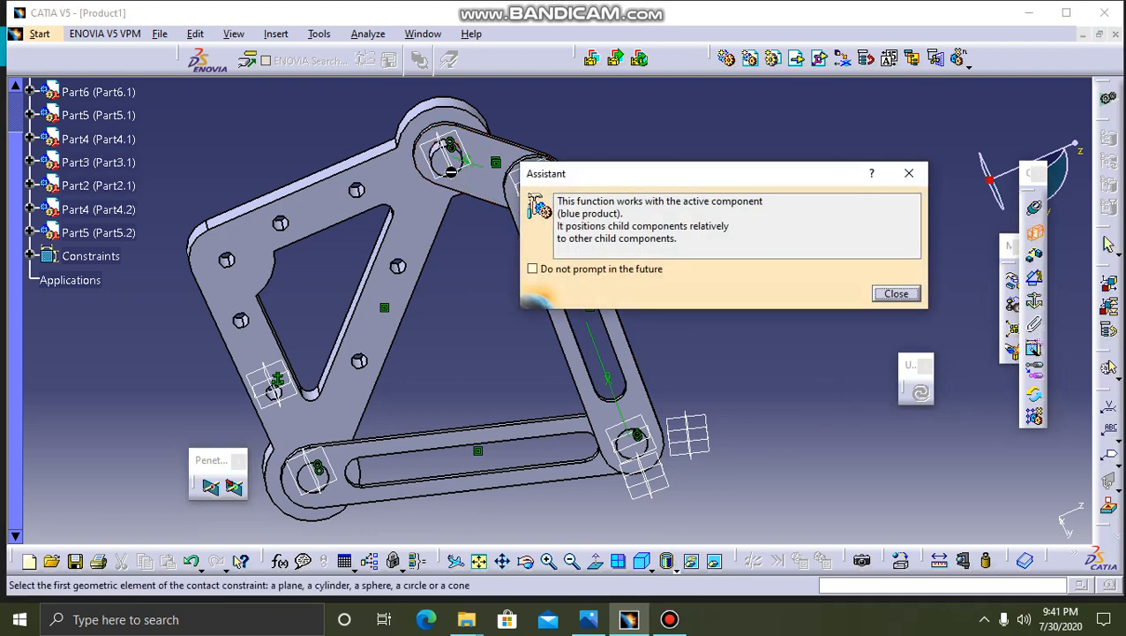
left_click(450, 167)
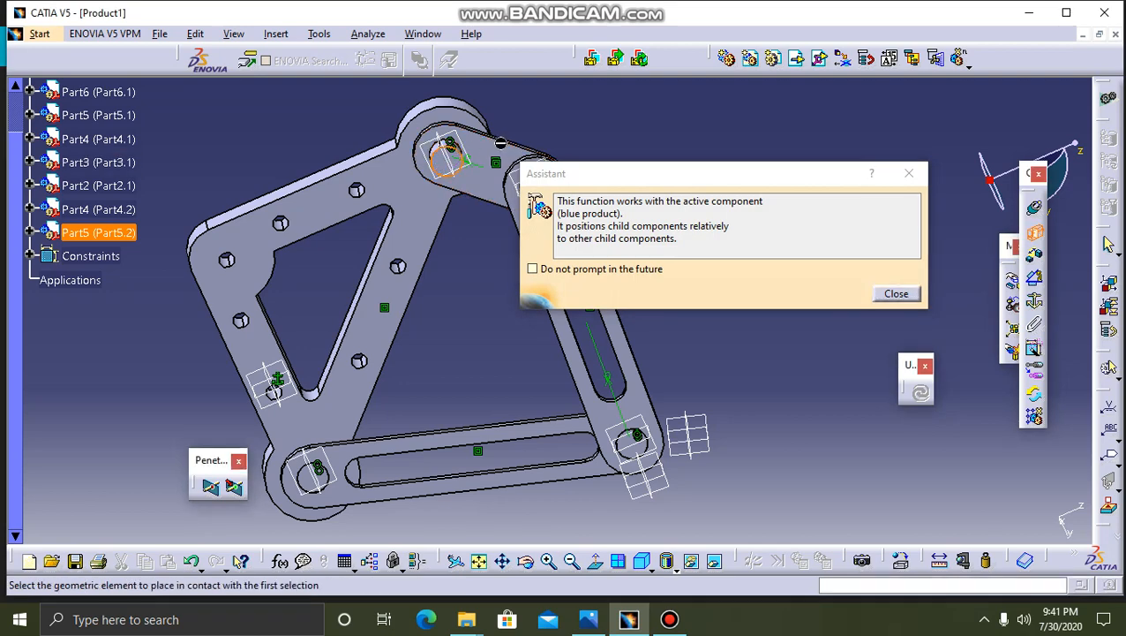
left_click(499, 157)
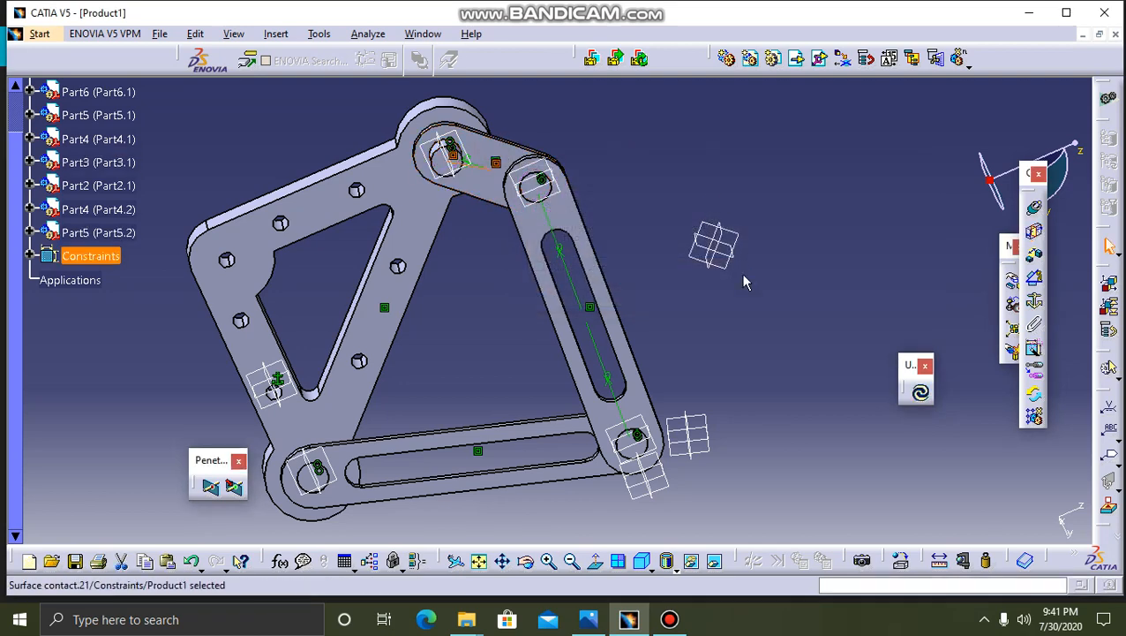
left_click(923, 396)
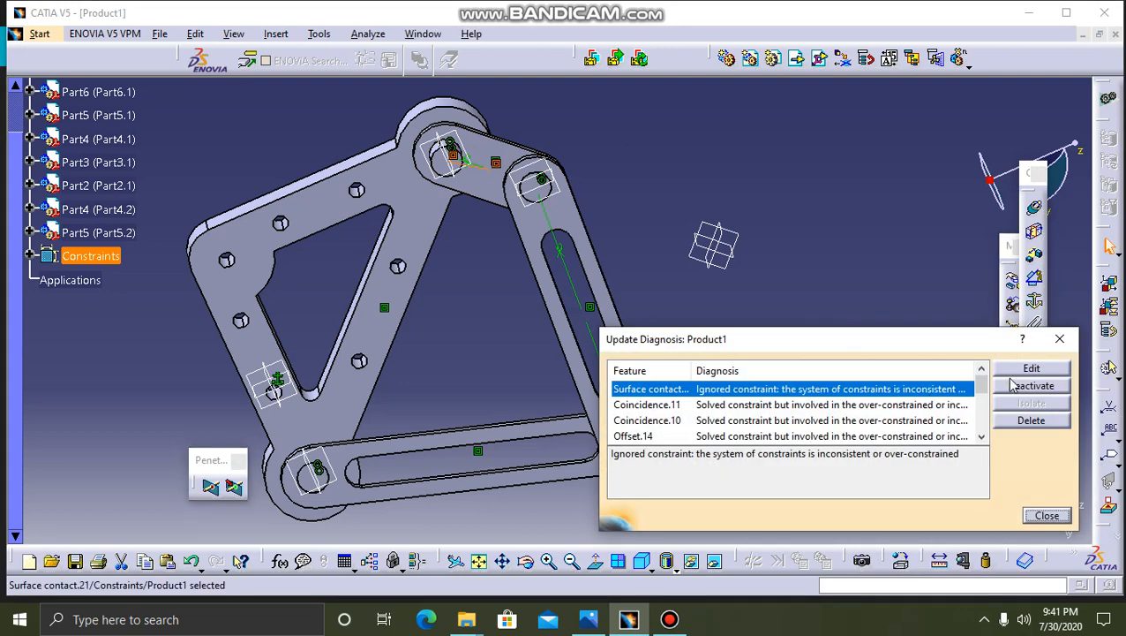
left_click(1032, 421)
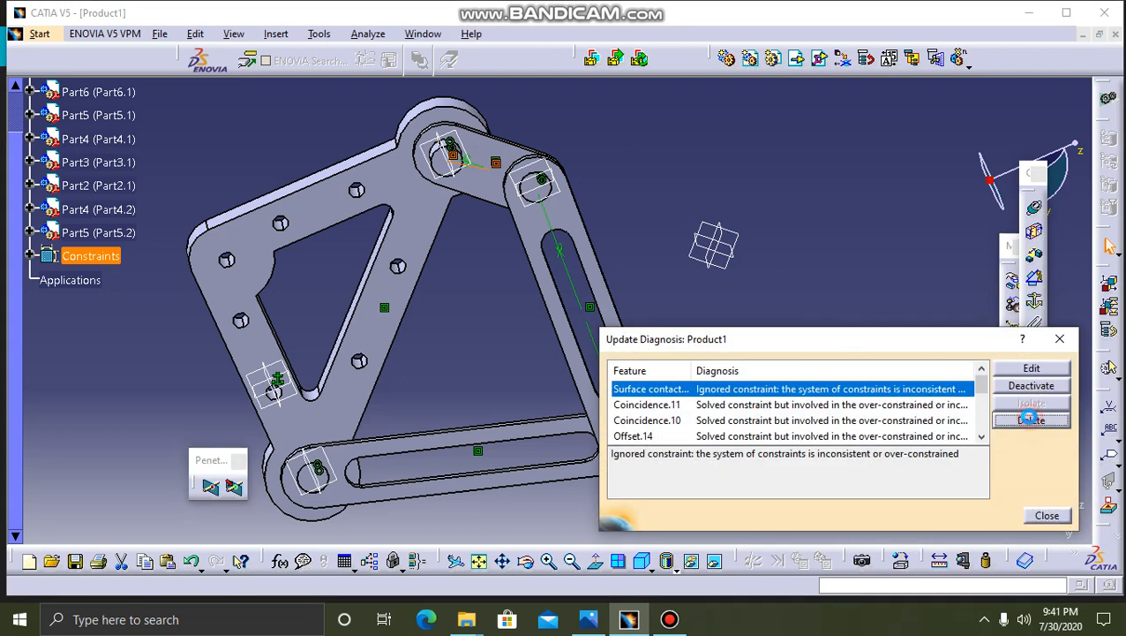
- Try to constrain the copied Part5 peg's end face to the Part3 link's outer face with a 0 mm offset and update the assembly
left_click(1031, 256)
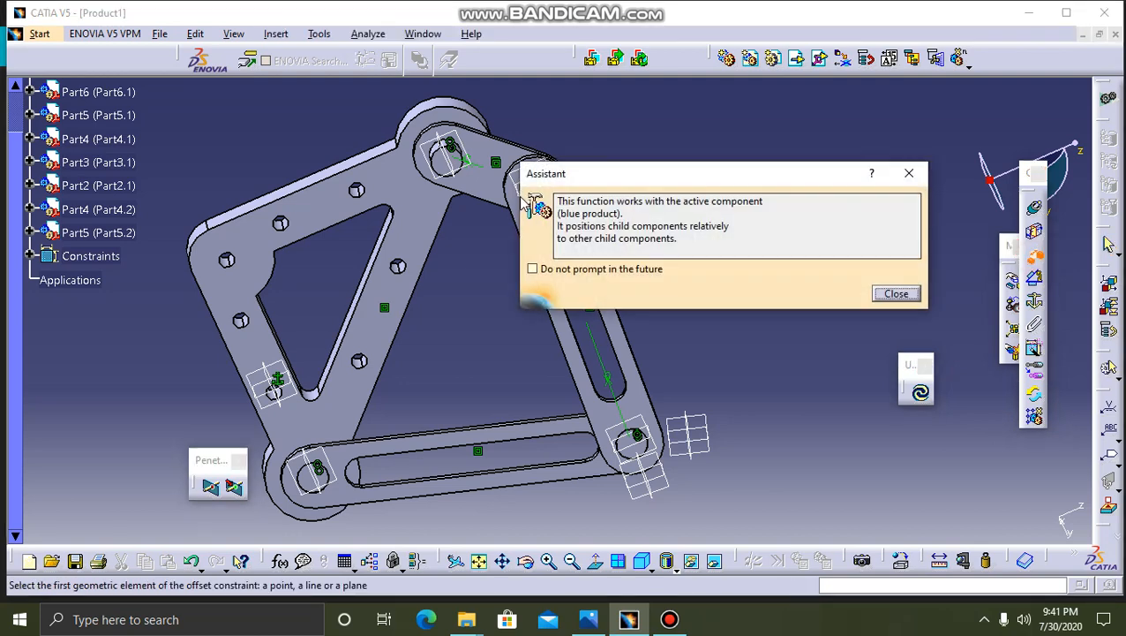
left_click(448, 166)
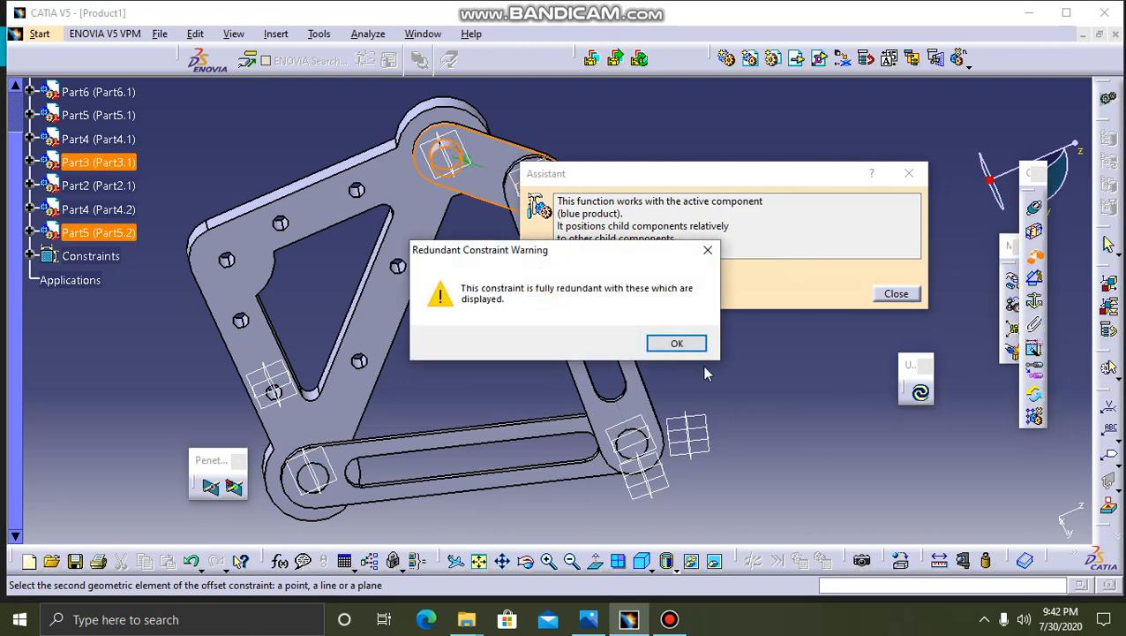
left_click(677, 345)
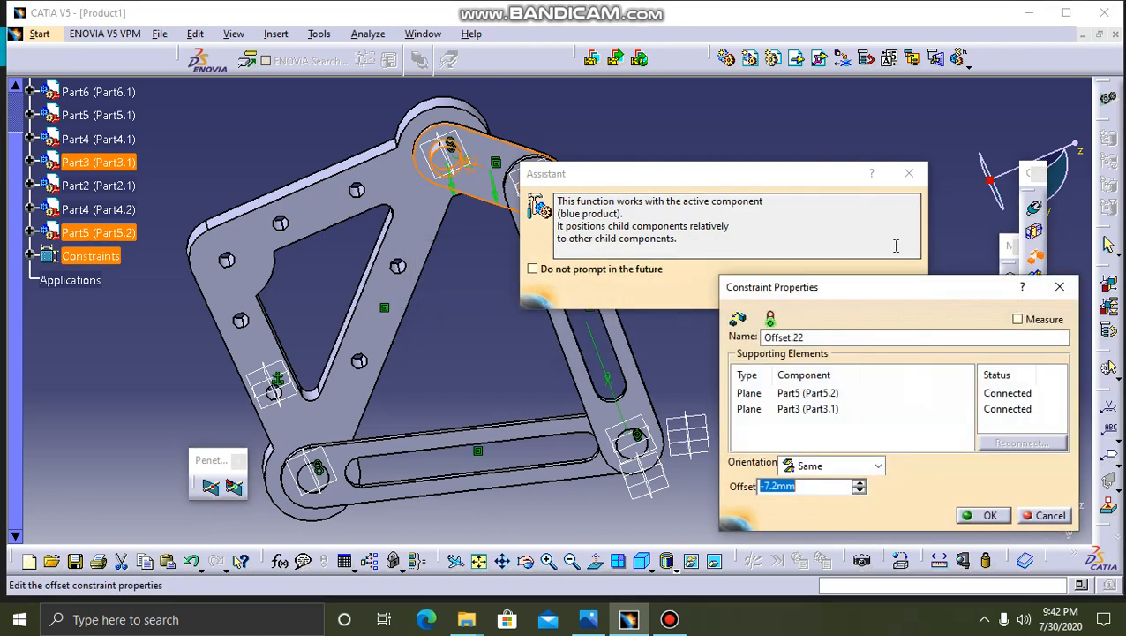
type("0")
key("Return")
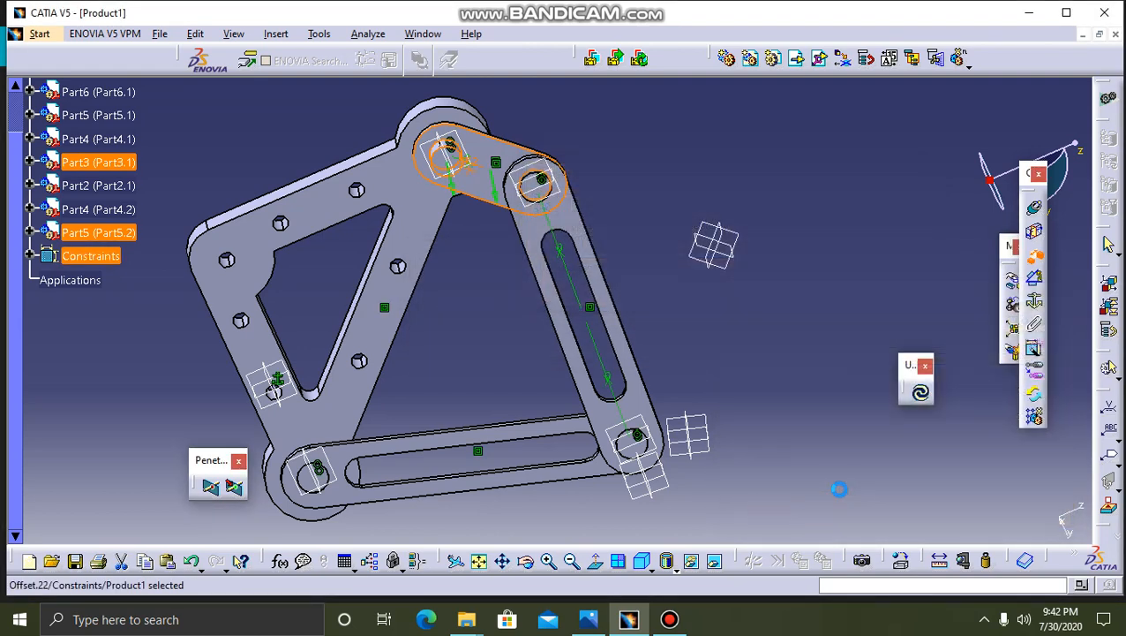
left_click(921, 395)
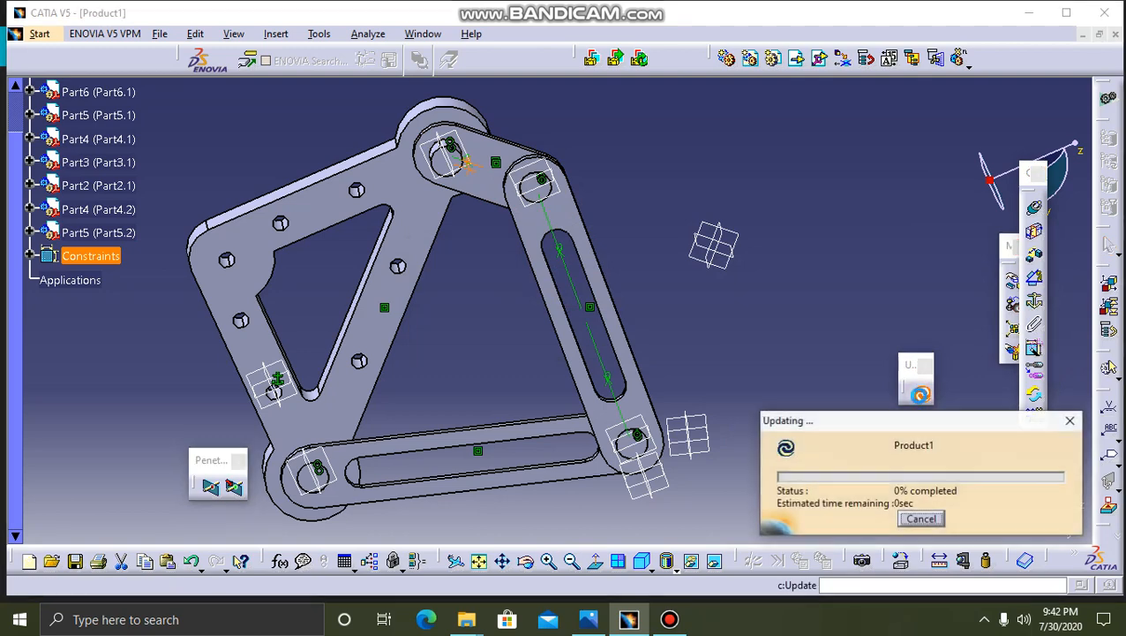
left_click(1022, 387)
left_click(792, 322)
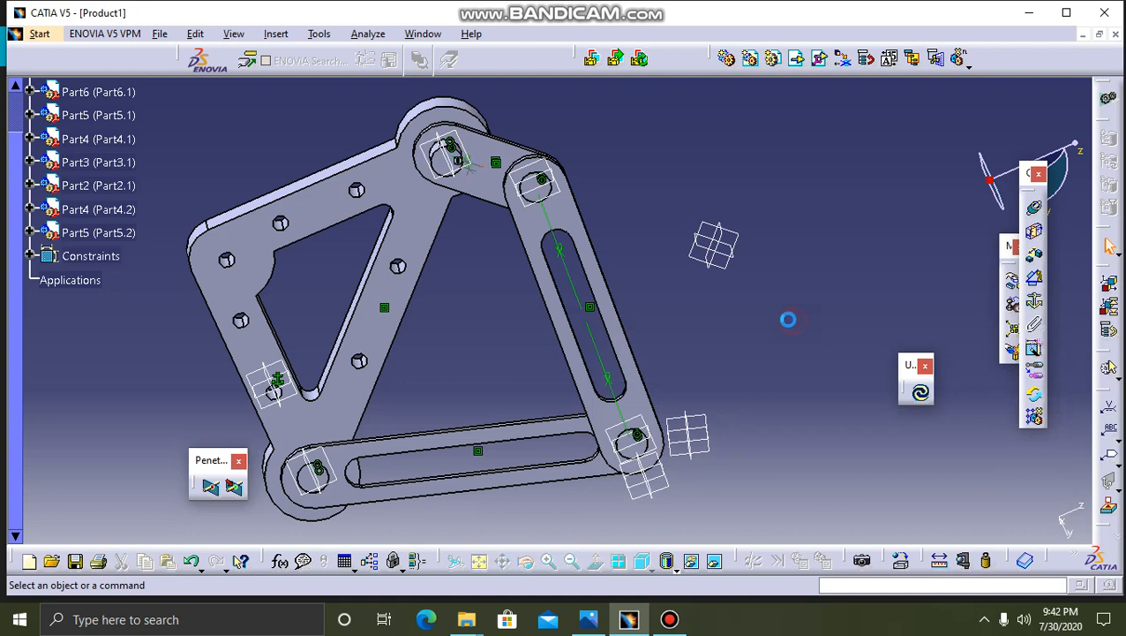
left_click(456, 164)
right_click(456, 164)
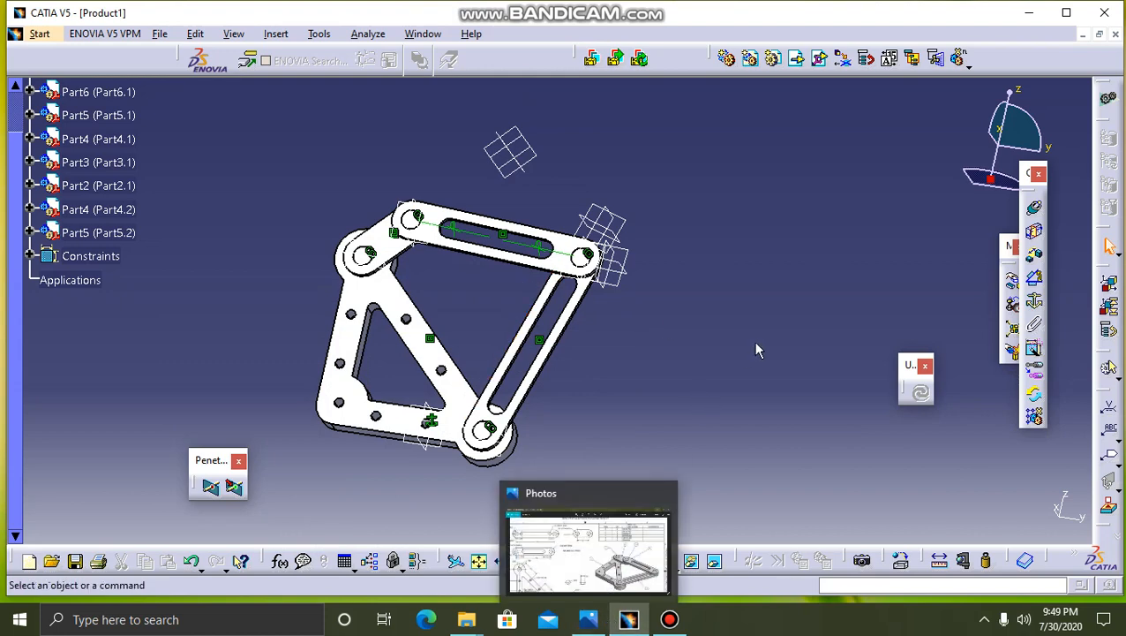
- Compare the assembled rocker mechanism with the 5.12 Rocker Assembly drawing in Photos
left_click(589, 552)
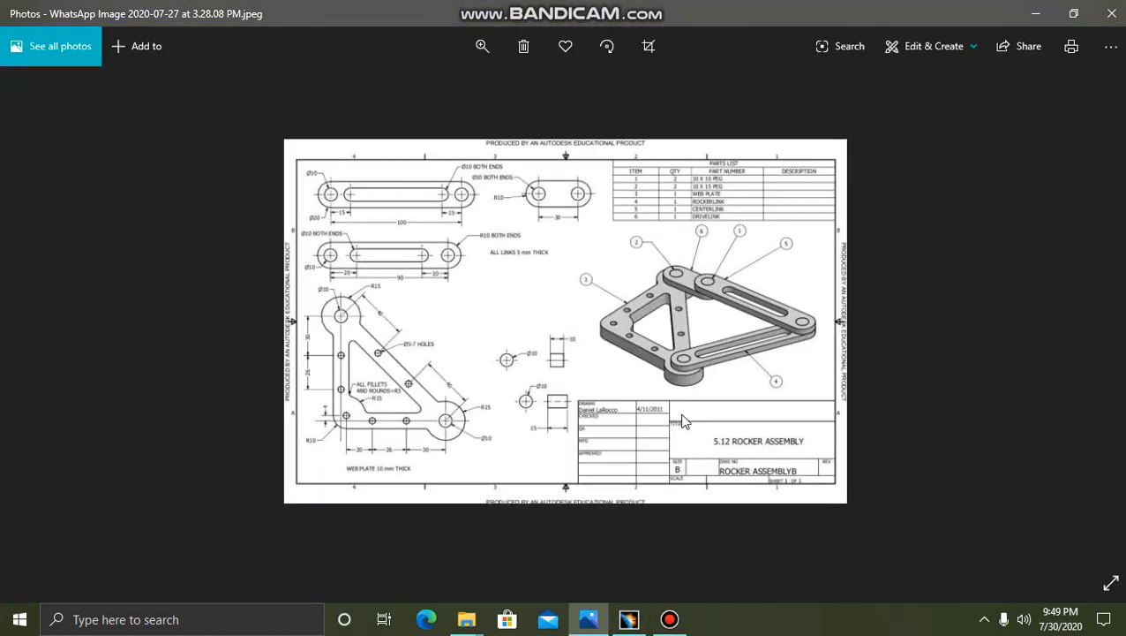
left_click(629, 621)
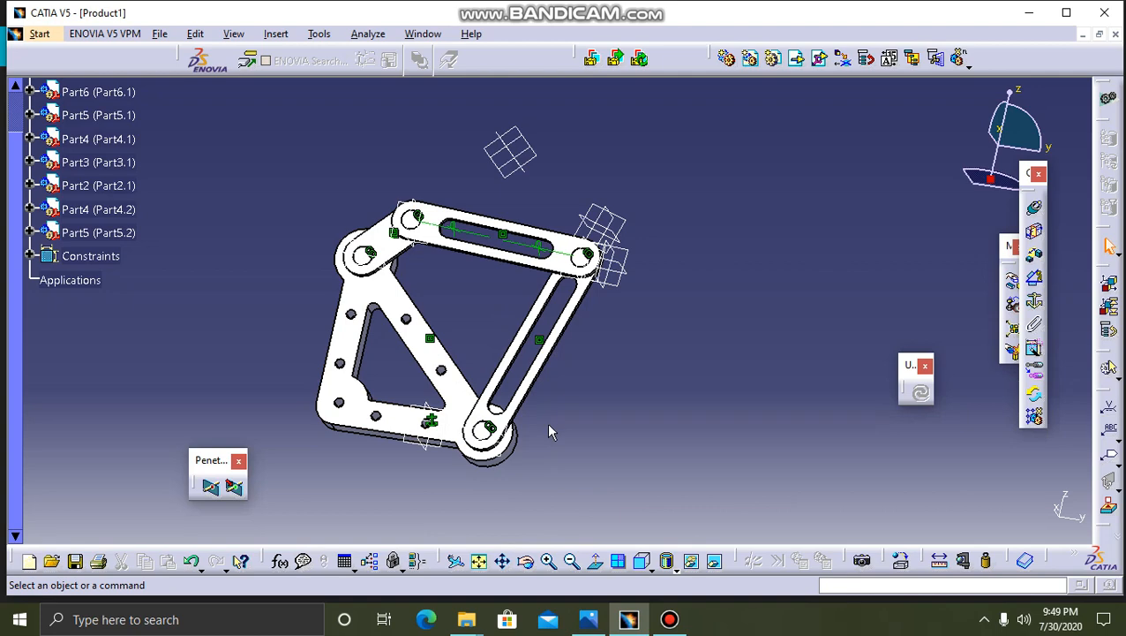
left_click(528, 562)
left_click_drag(576, 481, 615, 452)
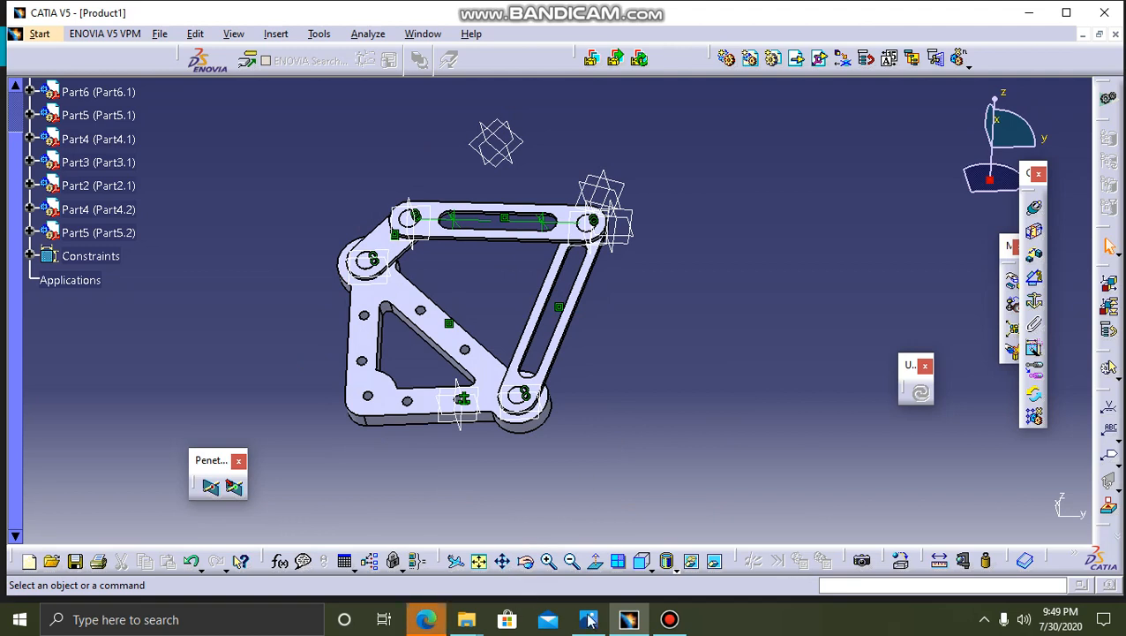
mouse_move(599, 625)
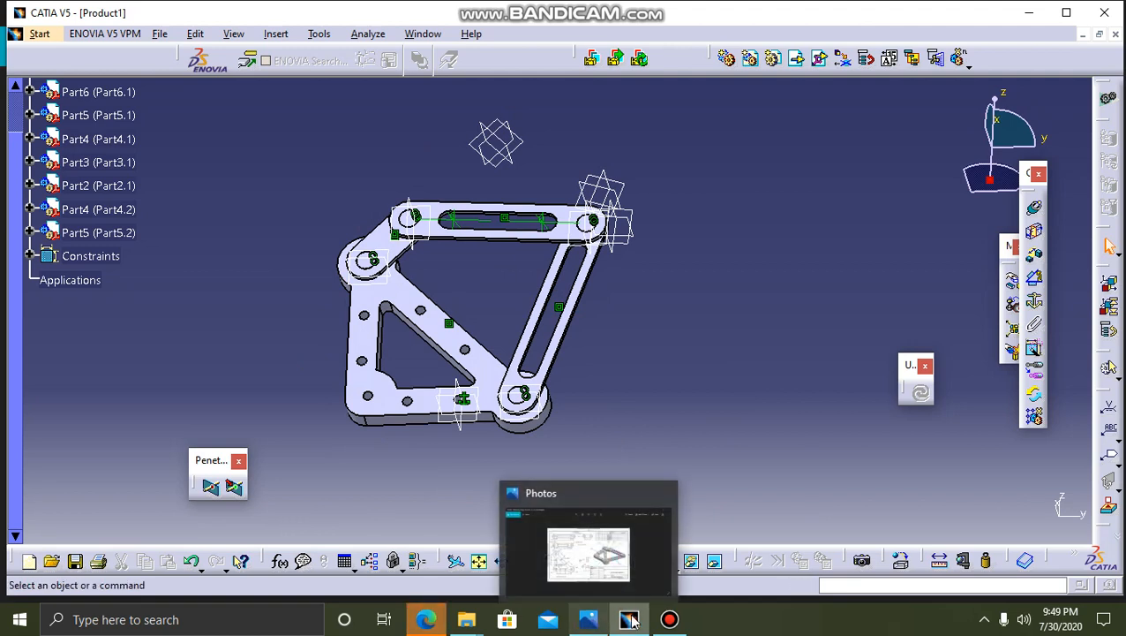